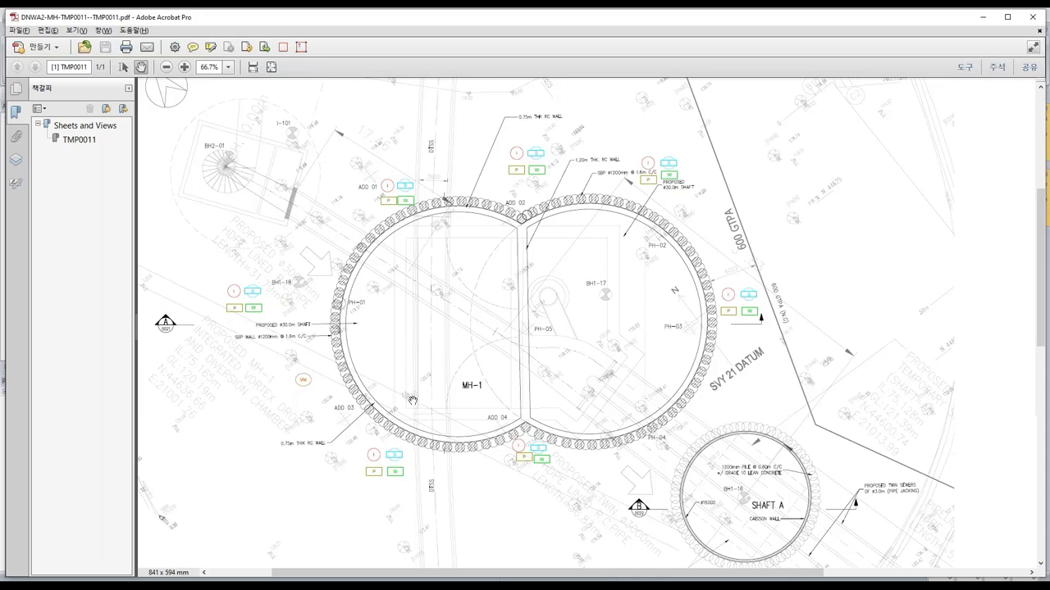
# - Switch to GTS NX and create a new project with the 3D model type and Z gravity direction
pyautogui.moveTo(173, 586)
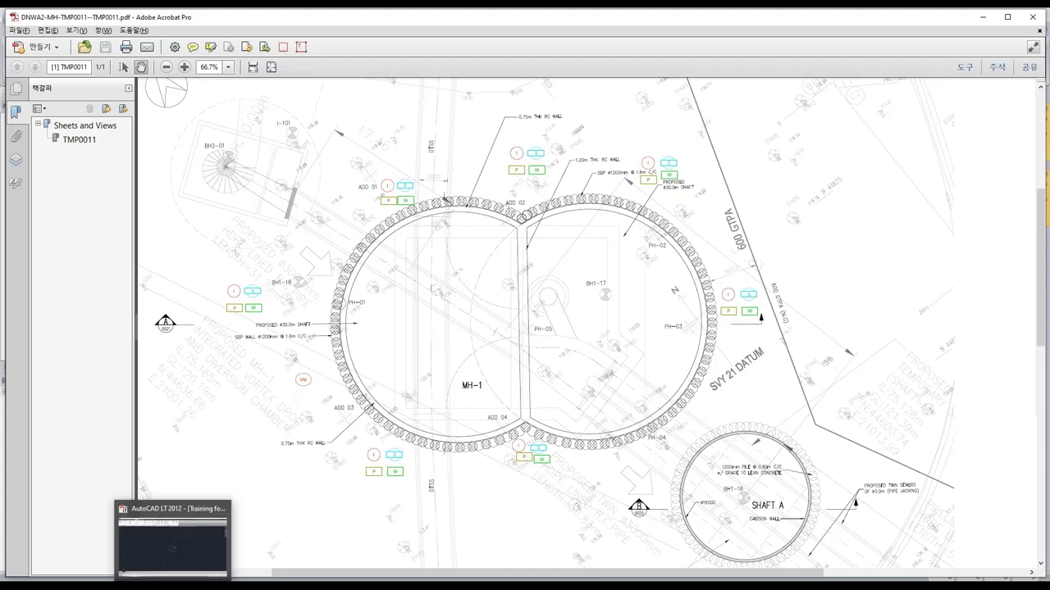
pyautogui.click(173, 585)
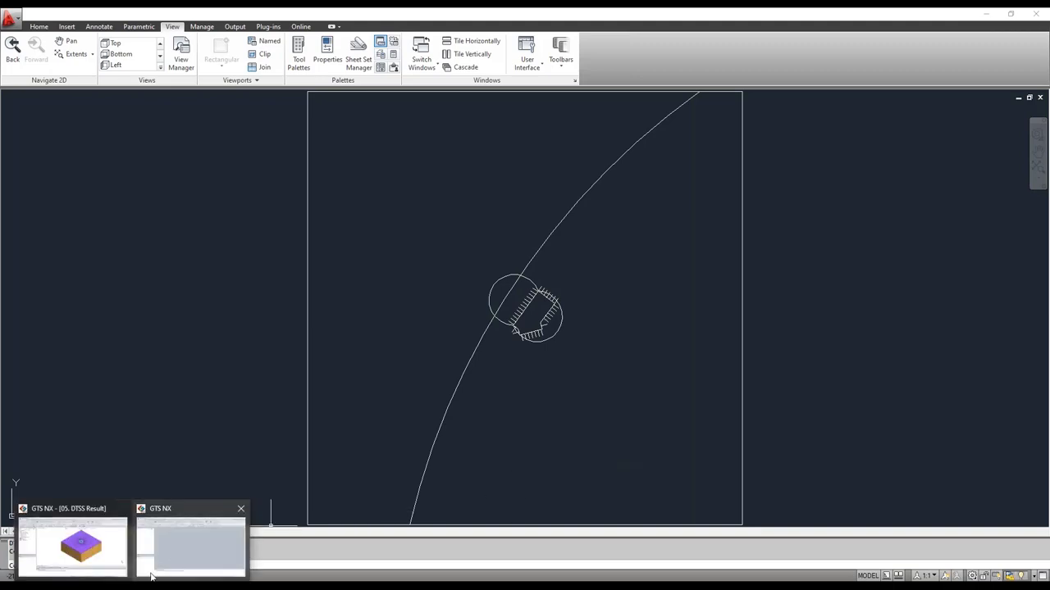
pyautogui.click(176, 558)
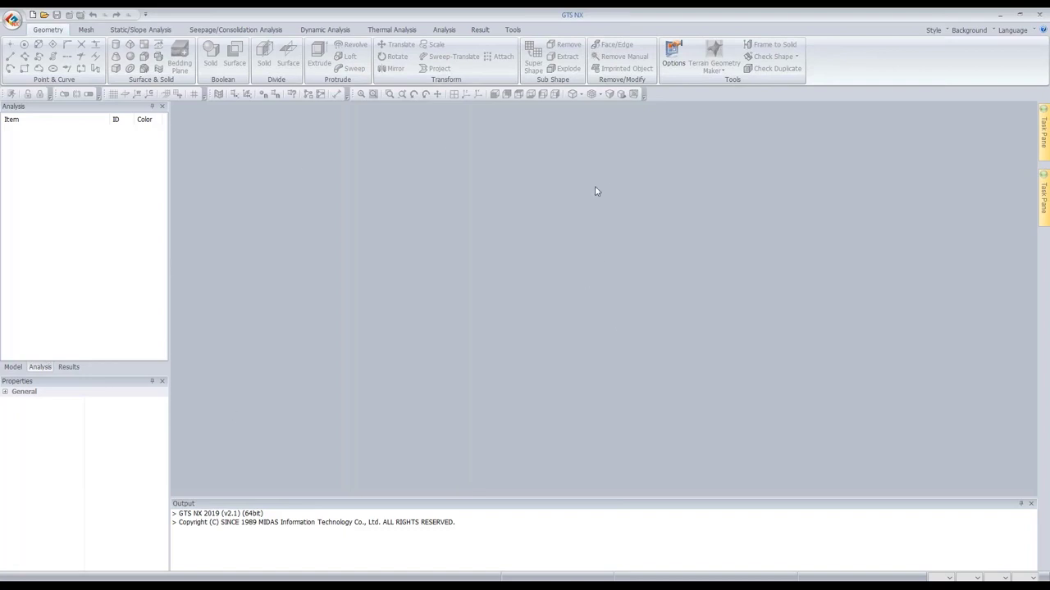
pyautogui.click(34, 16)
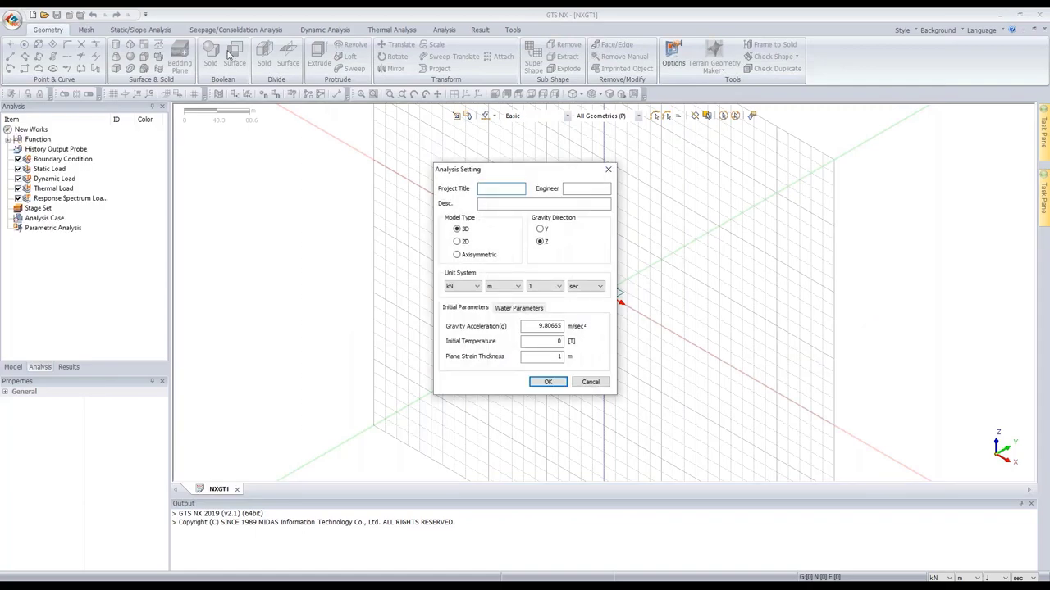
pyautogui.moveTo(466, 170); pyautogui.dragTo(471, 171)
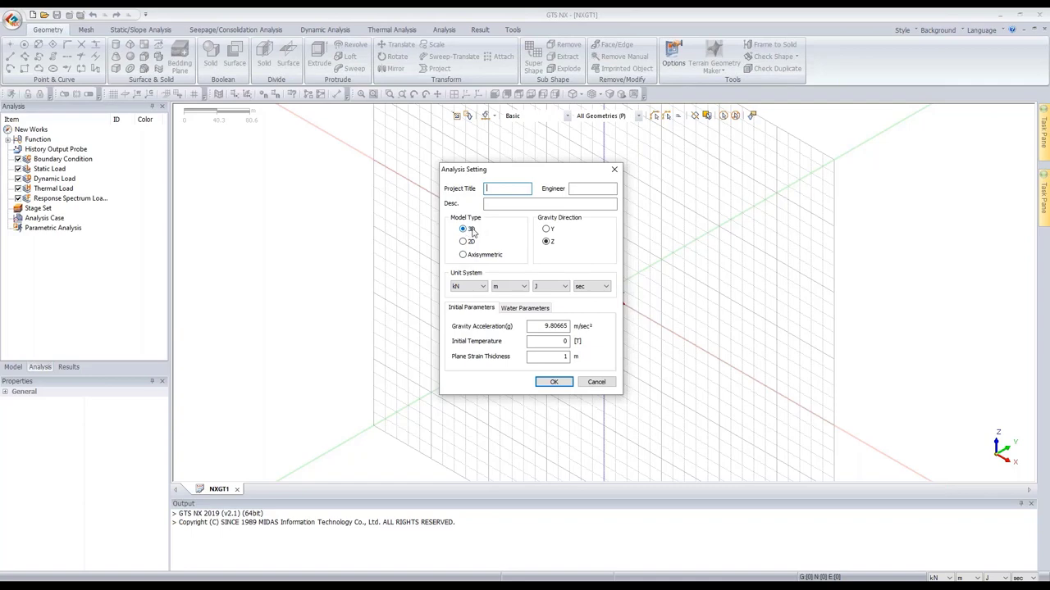
pyautogui.click(555, 383)
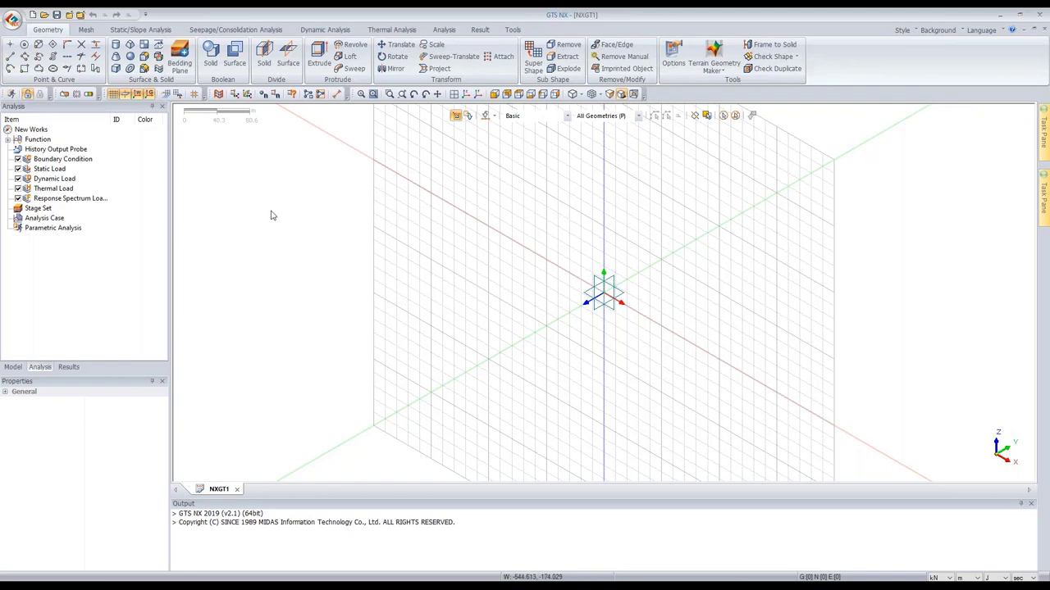
# - Import all mesh properties from the project file 01. DTSS Start, keeping their IDs
pyautogui.click(87, 31)
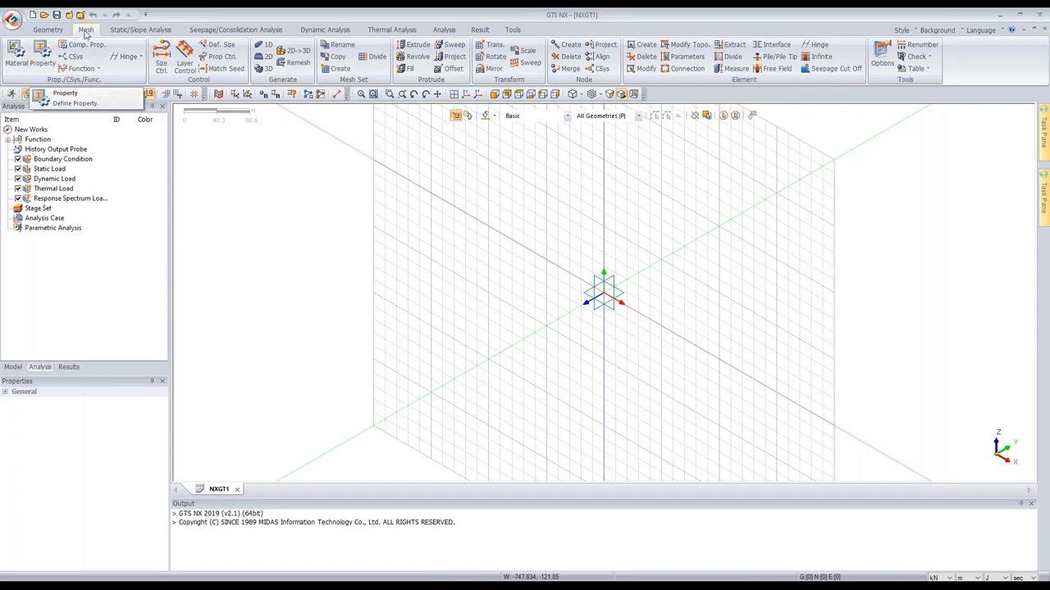
pyautogui.click(43, 53)
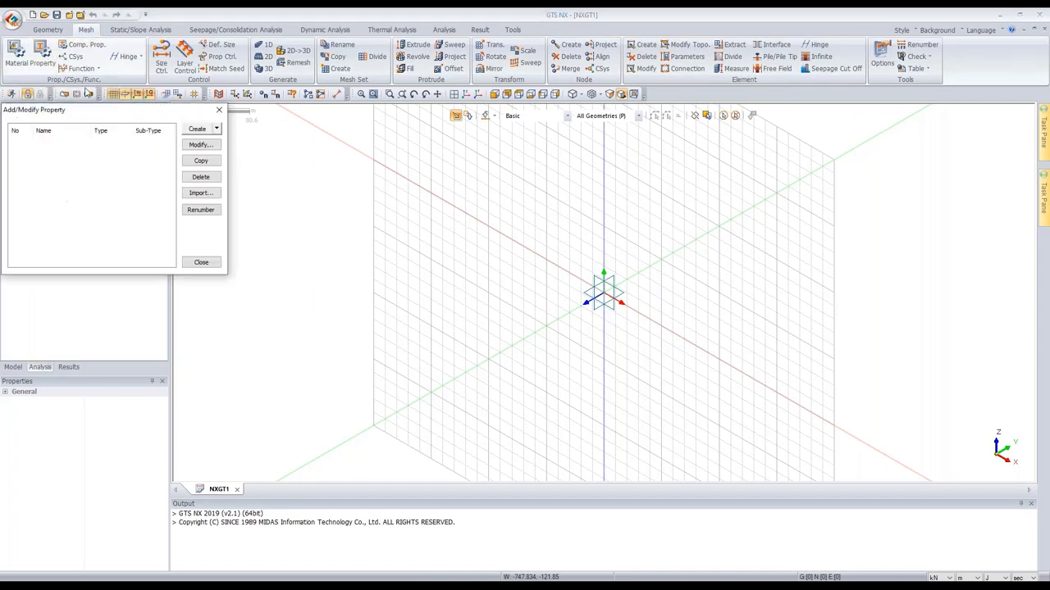
pyautogui.moveTo(105, 108); pyautogui.dragTo(155, 116)
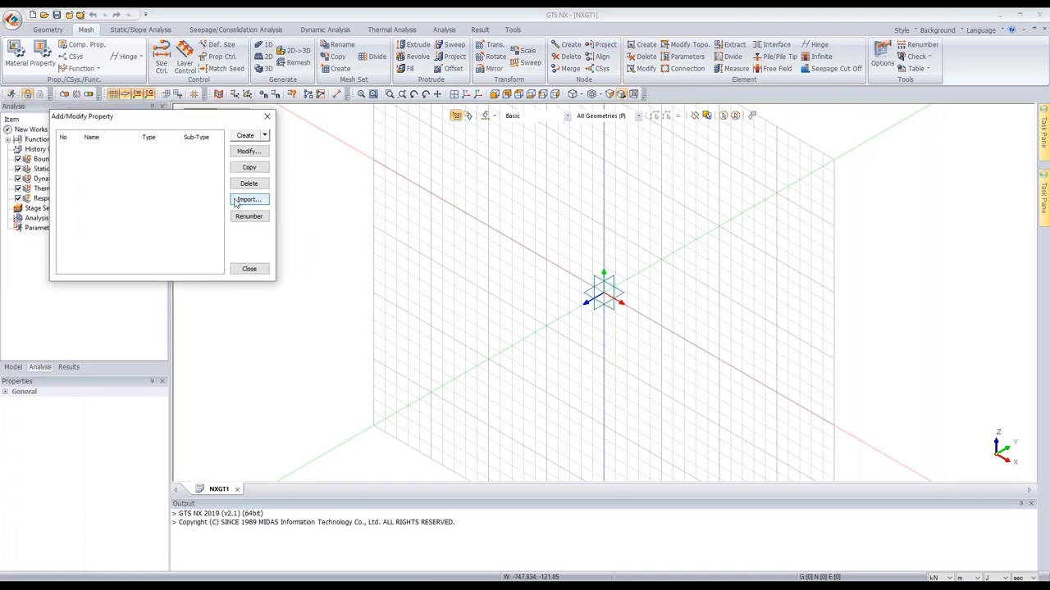
pyautogui.click(250, 201)
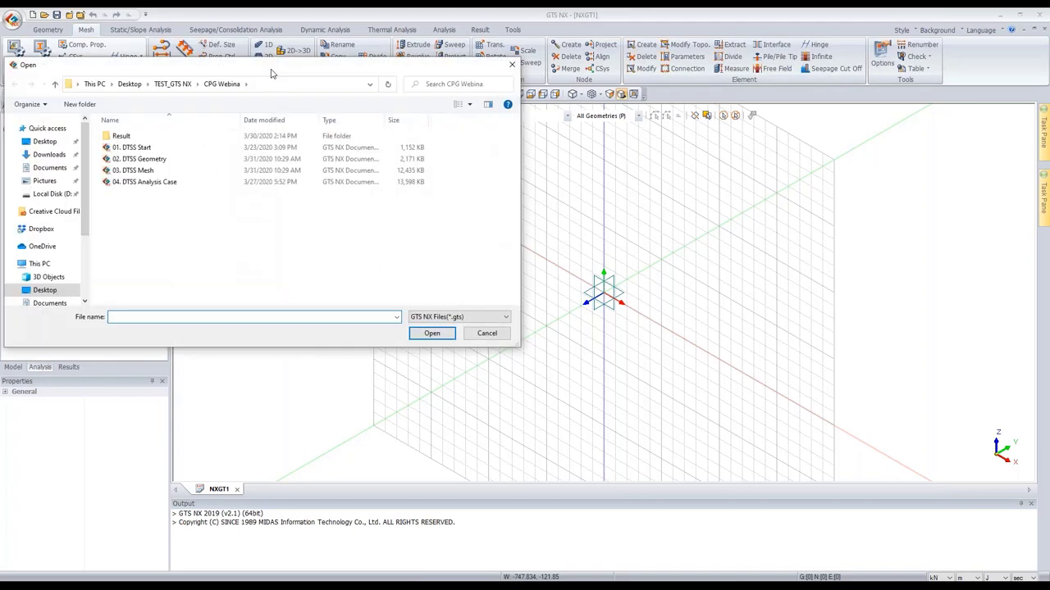
pyautogui.click(342, 199)
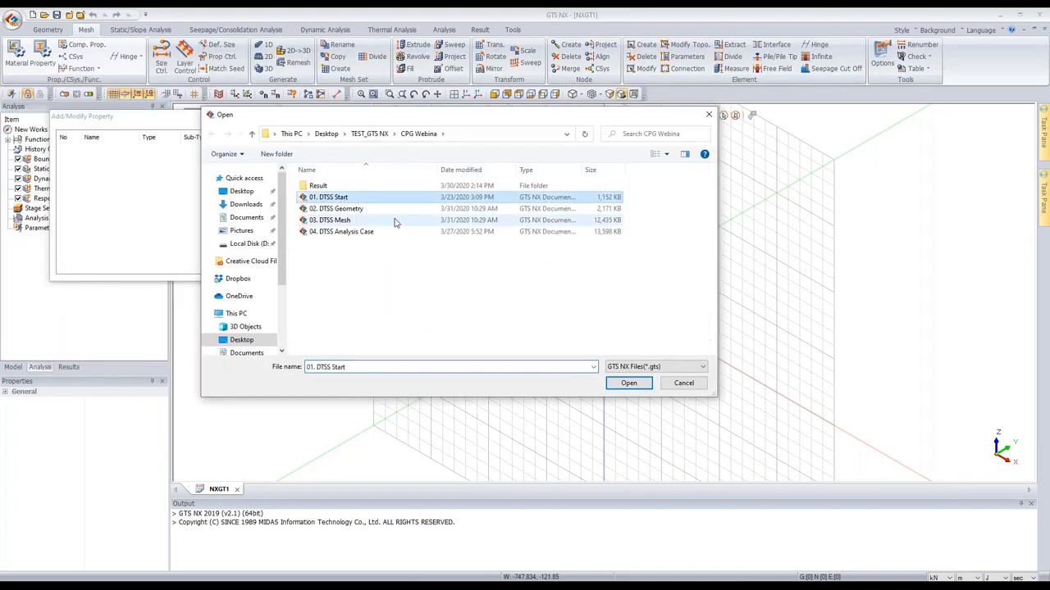
pyautogui.click(627, 383)
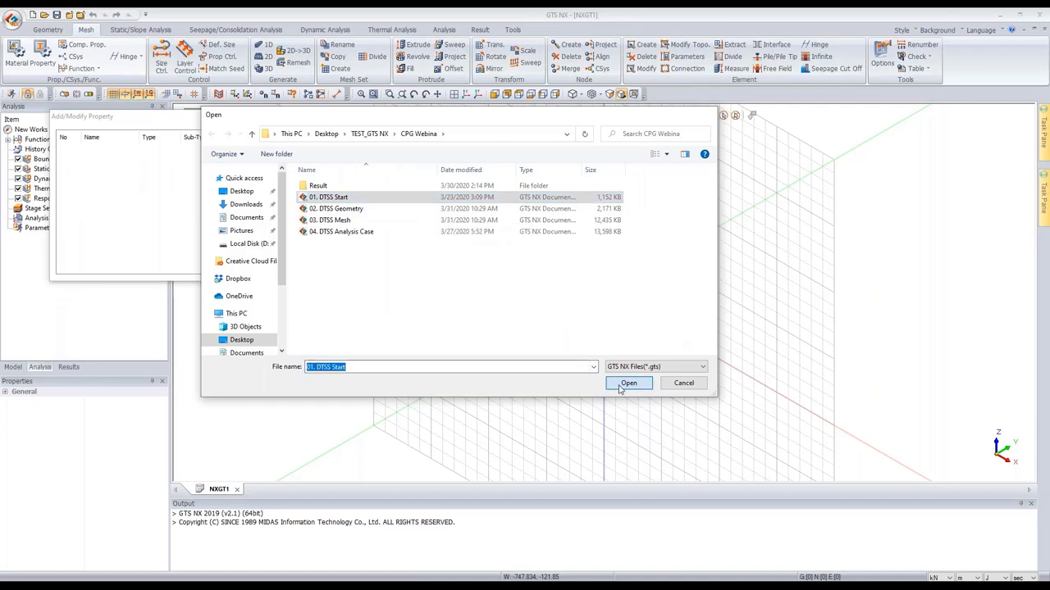
pyautogui.click(465, 195)
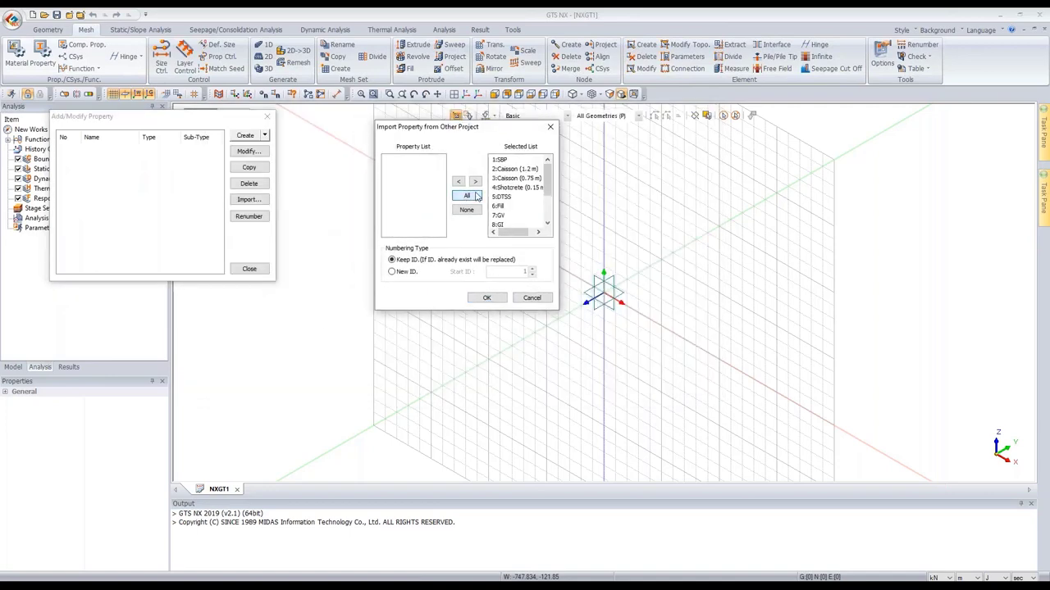
pyautogui.click(487, 298)
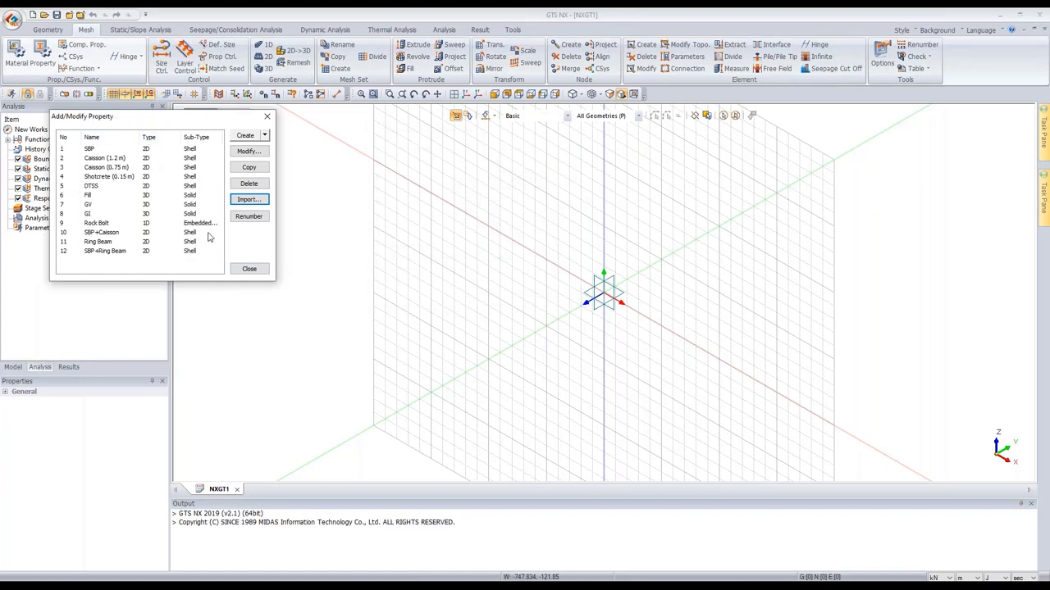
pyautogui.click(251, 270)
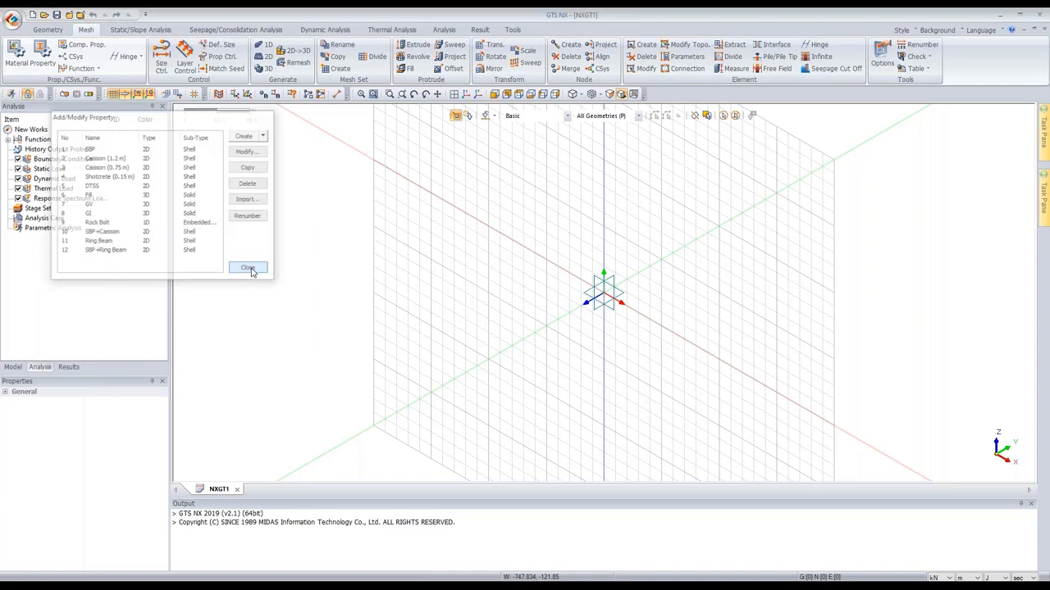
# - Examine the Fill material's elastic modulus, Poisson's ratio, unit weight, cohesion and frictional angle without changing anything
pyautogui.click(18, 56)
pyautogui.moveTo(143, 110); pyautogui.dragTo(382, 137)
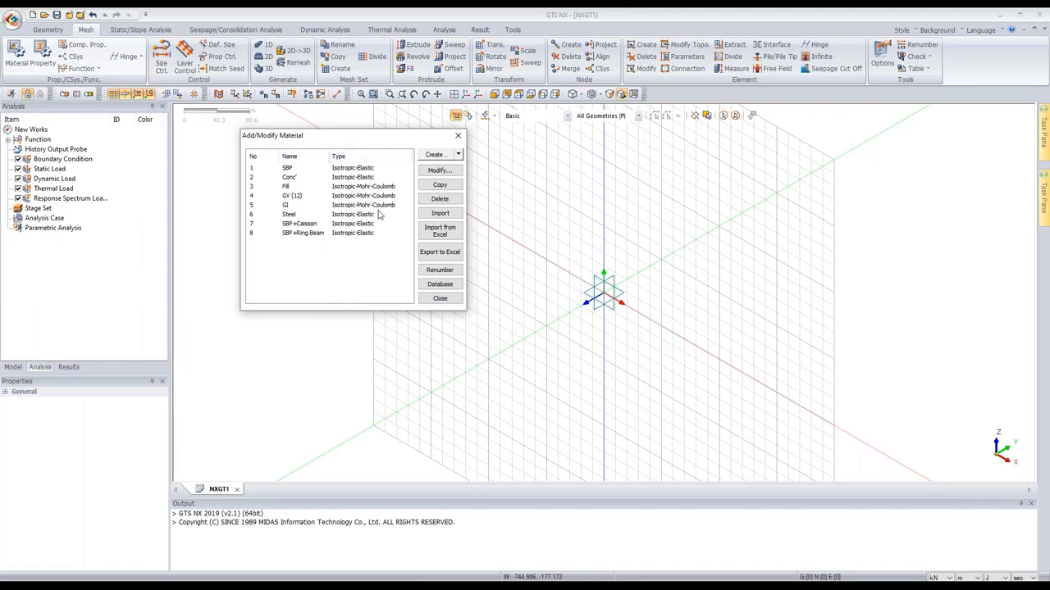
pyautogui.moveTo(347, 138); pyautogui.dragTo(376, 146)
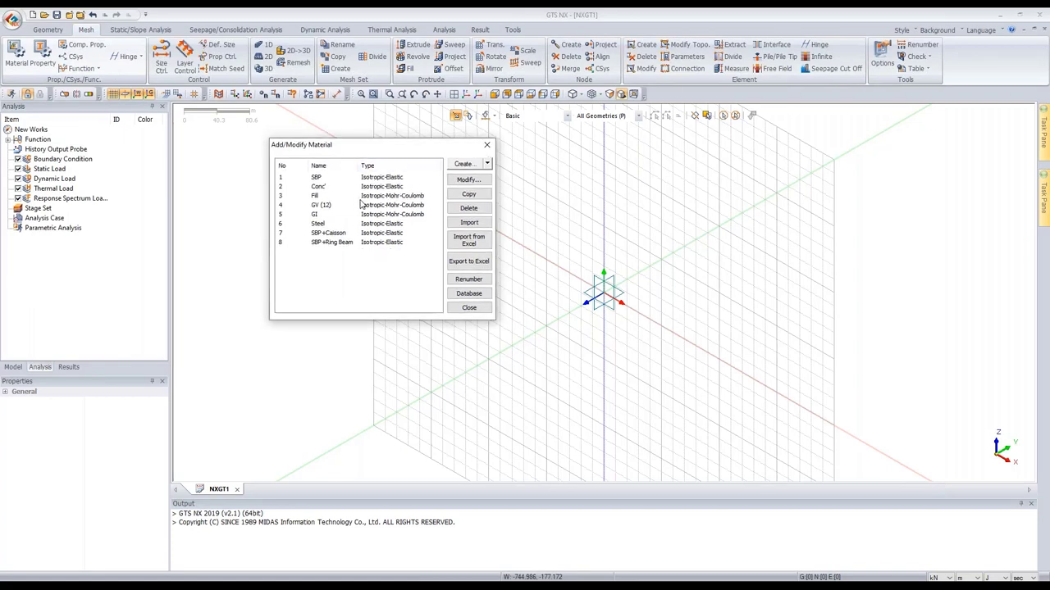
pyautogui.doubleClick(361, 196)
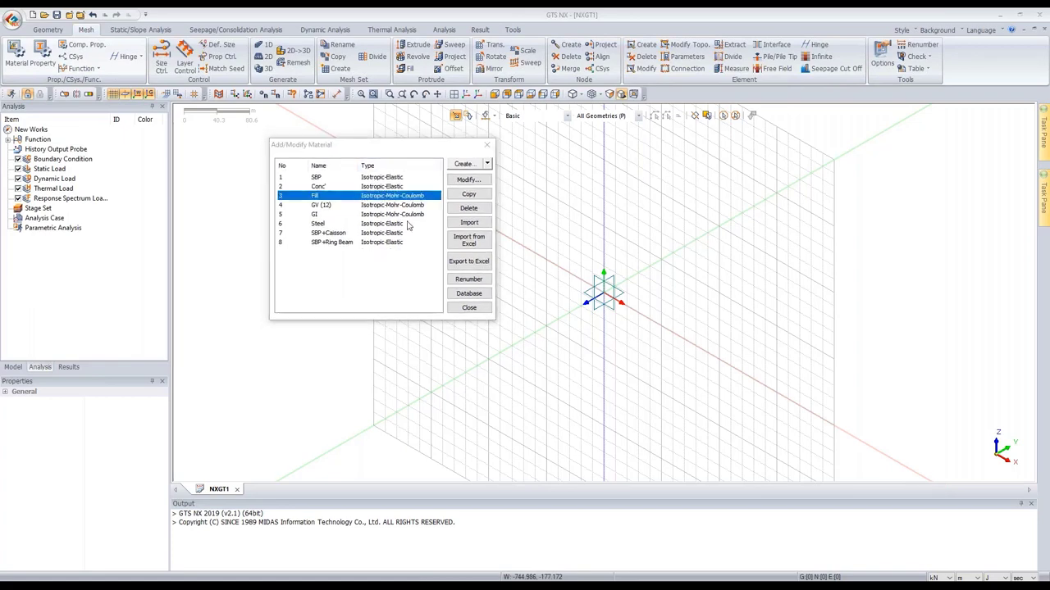
pyautogui.moveTo(575, 150); pyautogui.dragTo(615, 119)
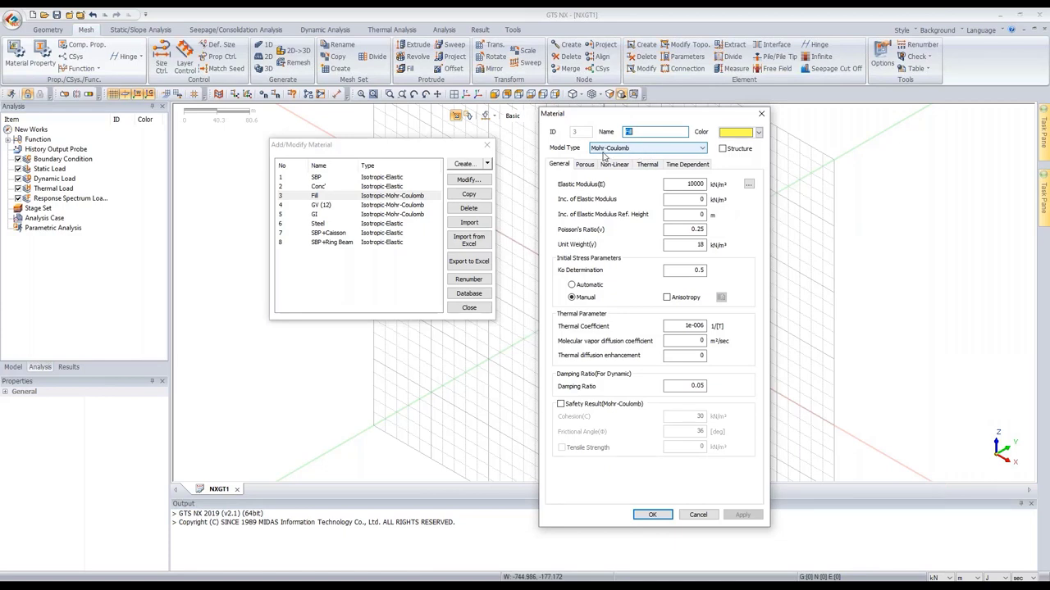
pyautogui.moveTo(679, 183); pyautogui.dragTo(720, 184)
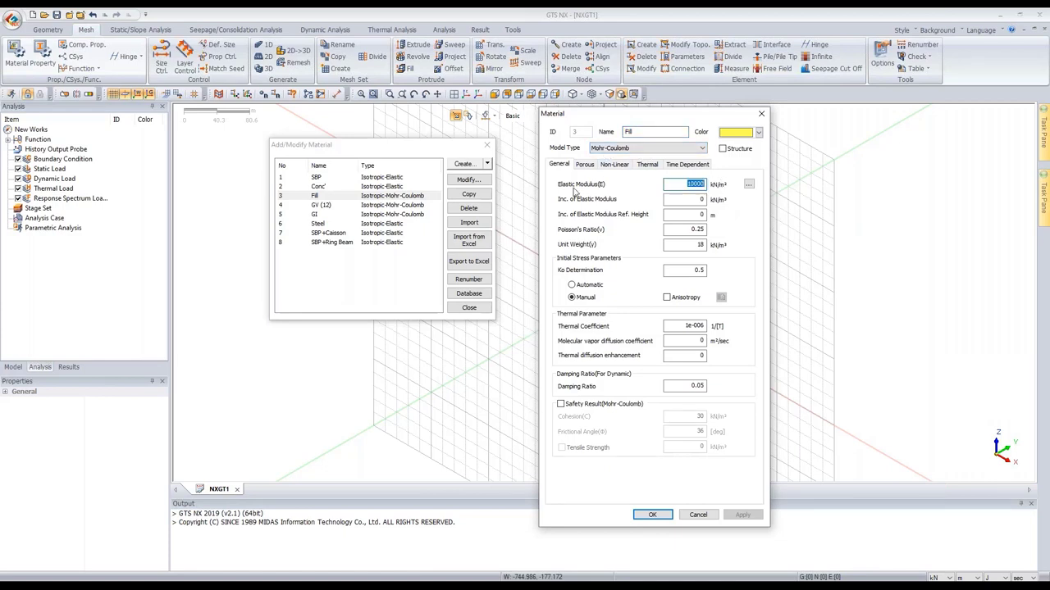
pyautogui.moveTo(679, 230); pyautogui.dragTo(721, 246)
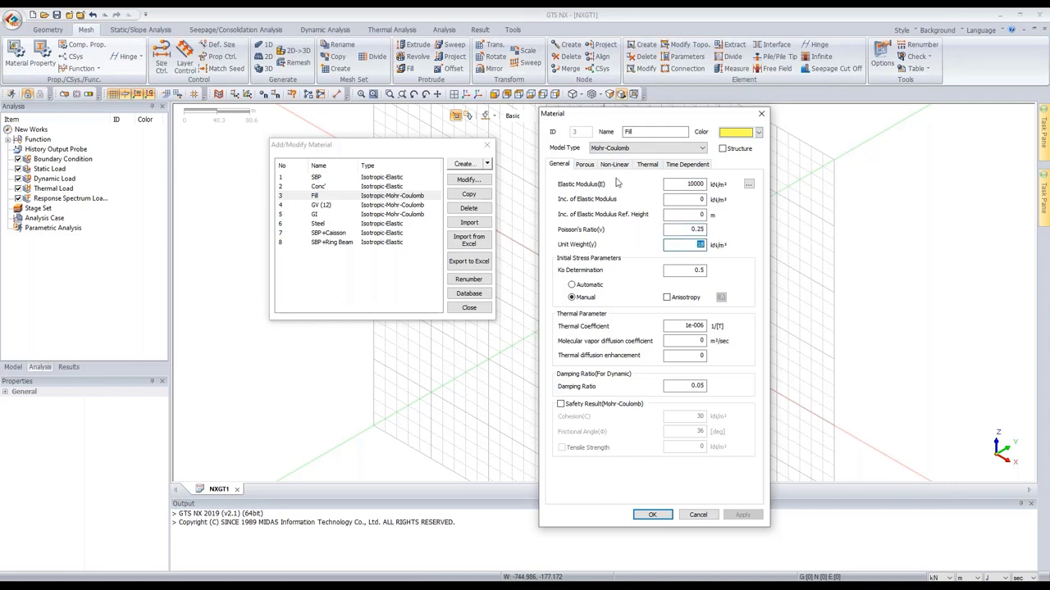
pyautogui.click(615, 166)
pyautogui.doubleClick(702, 185)
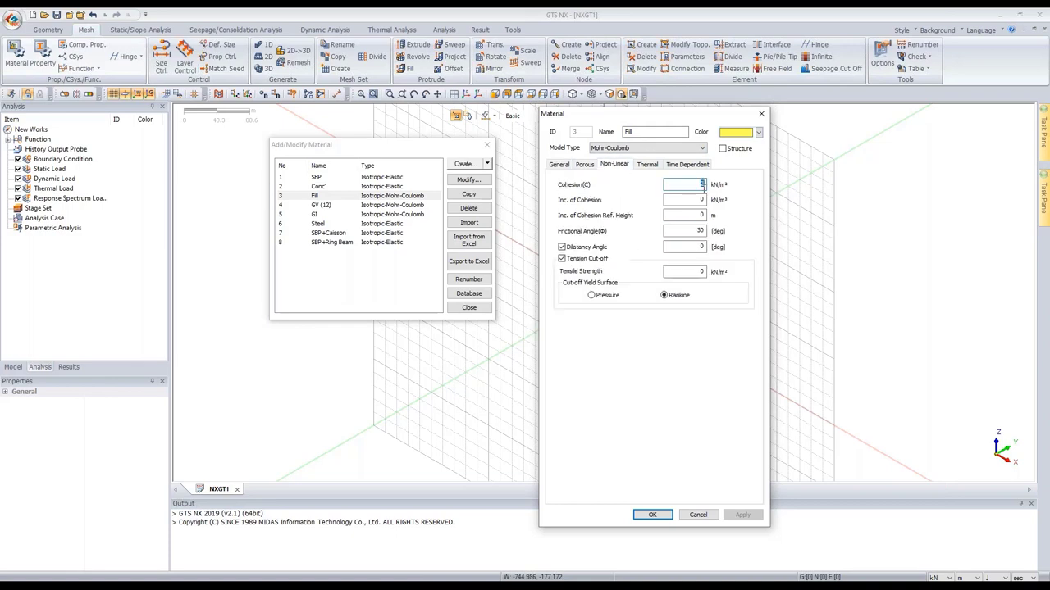
pyautogui.doubleClick(687, 230)
pyautogui.click(697, 515)
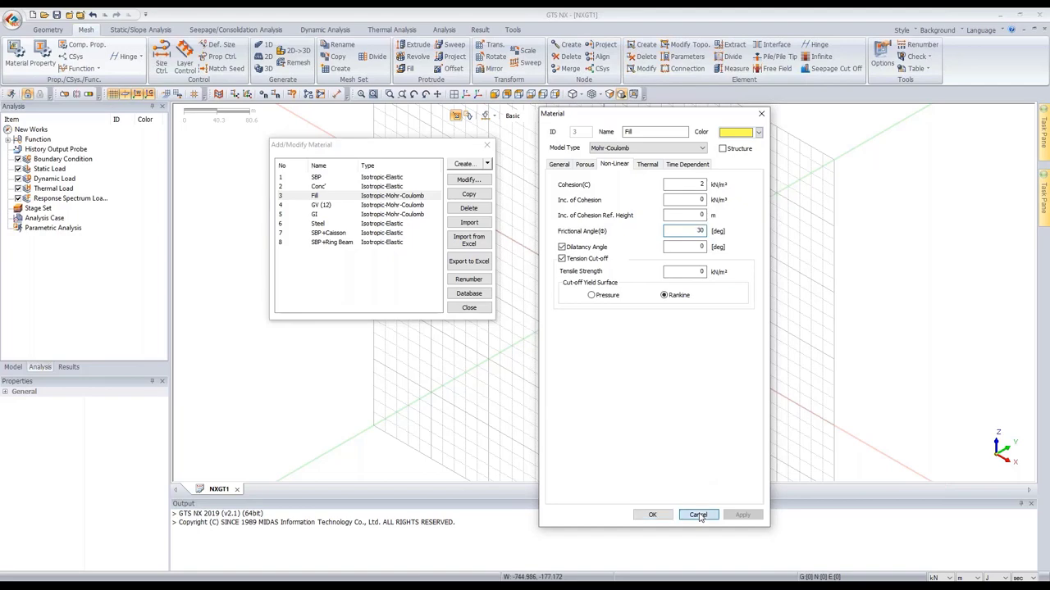
# - Examine the Conc' material's elastic modulus, Poisson's ratio and unit weight, and leave the material definitions
pyautogui.click(403, 187)
pyautogui.doubleClick(404, 187)
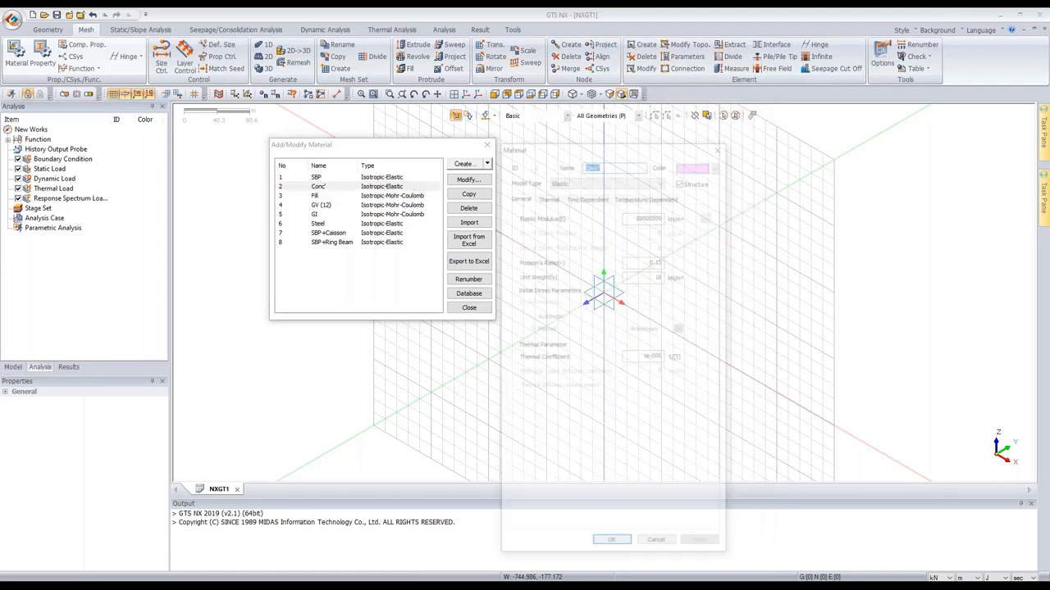
pyautogui.moveTo(825, 141); pyautogui.dragTo(637, 87)
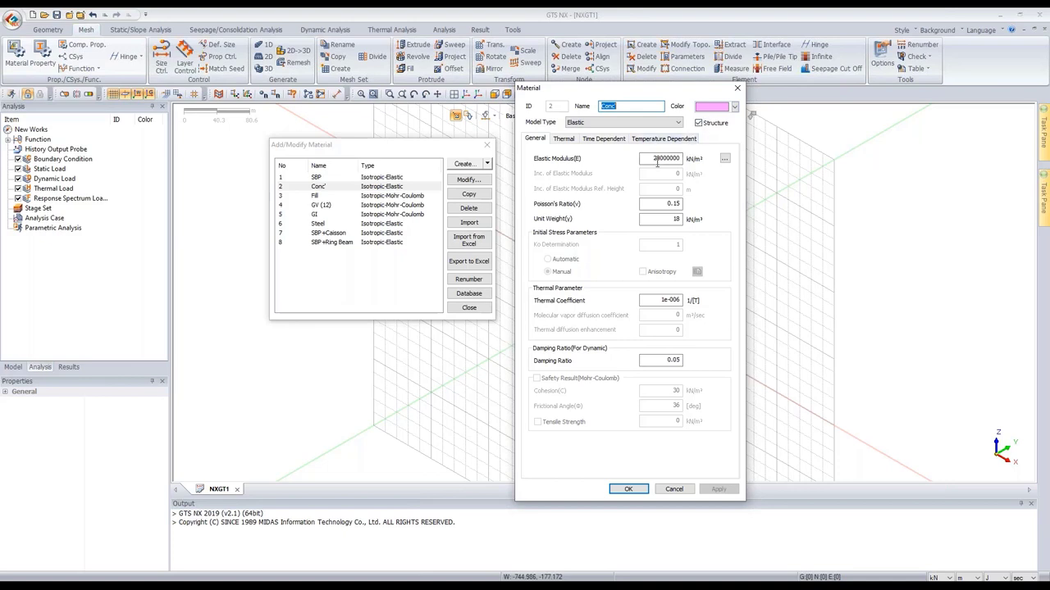
pyautogui.moveTo(647, 159); pyautogui.dragTo(689, 158)
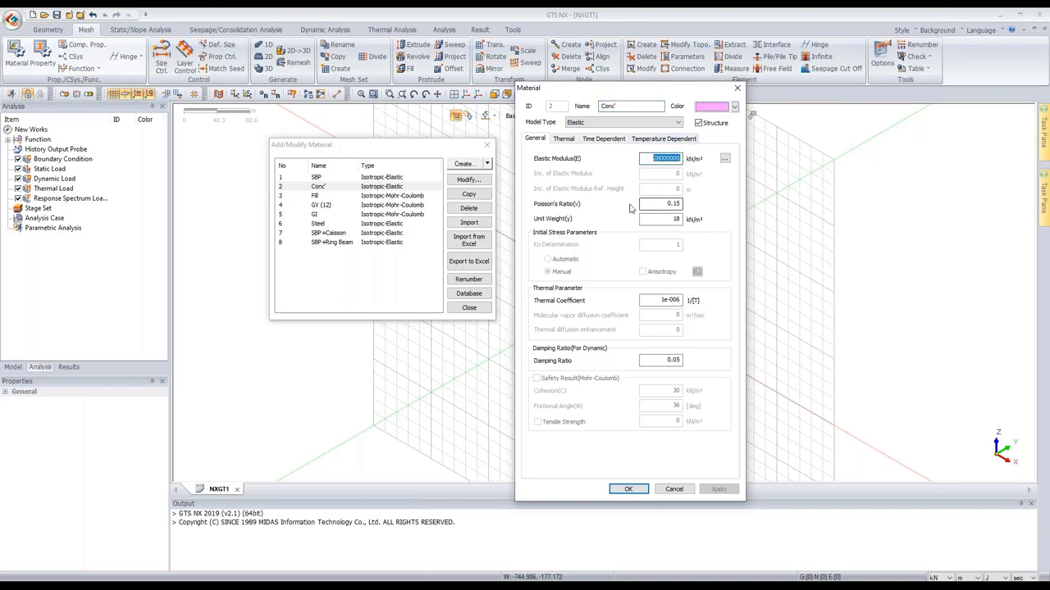
pyautogui.moveTo(654, 204); pyautogui.dragTo(706, 204)
pyautogui.moveTo(643, 219); pyautogui.dragTo(721, 230)
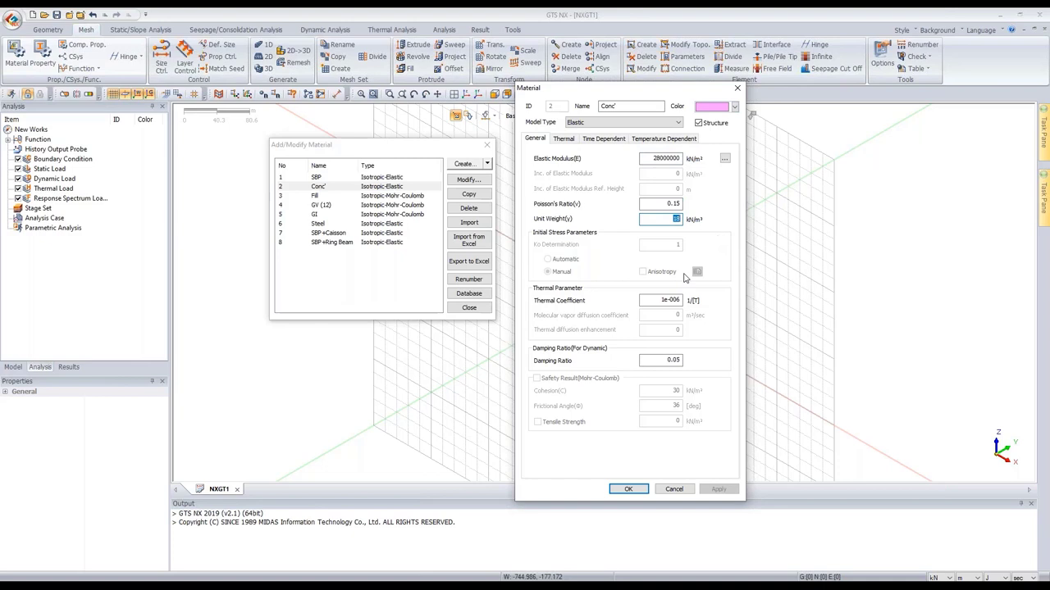
pyautogui.click(672, 489)
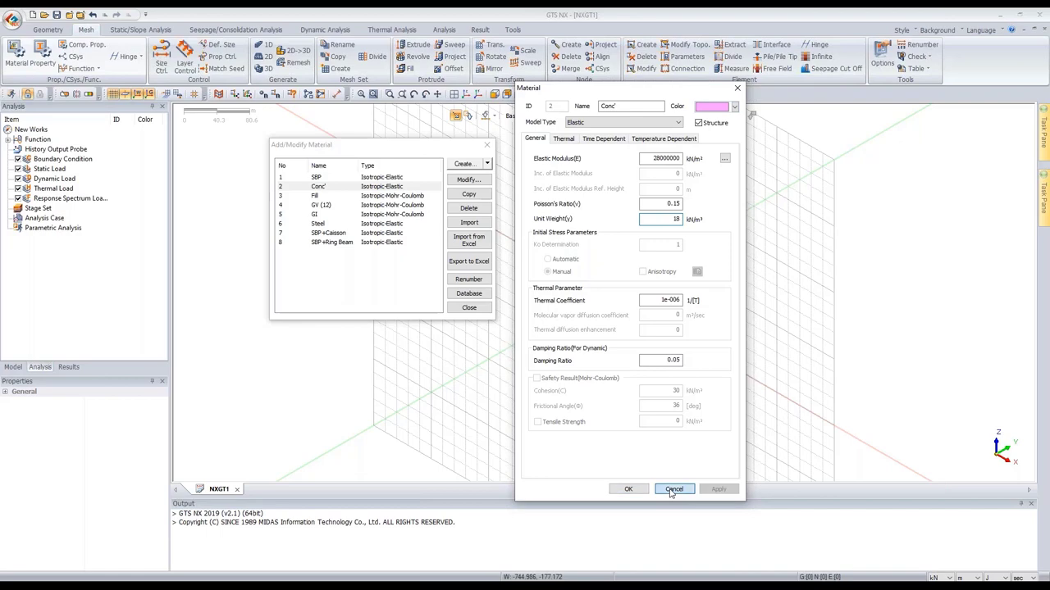
pyautogui.click(467, 311)
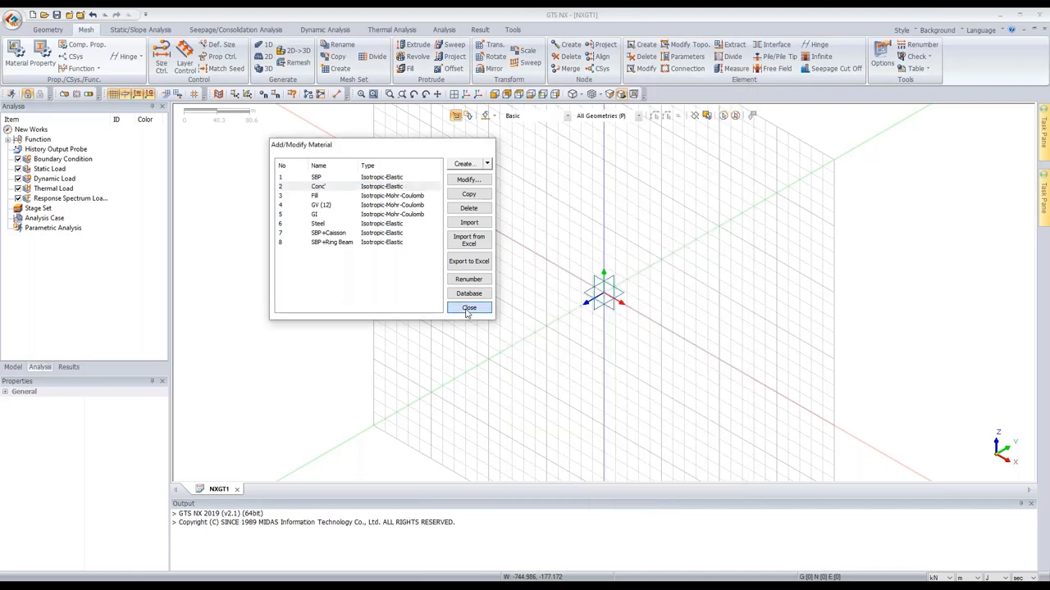
# - Make the XY (0,0,1) plane the active work plane in the model tree
pyautogui.click(13, 368)
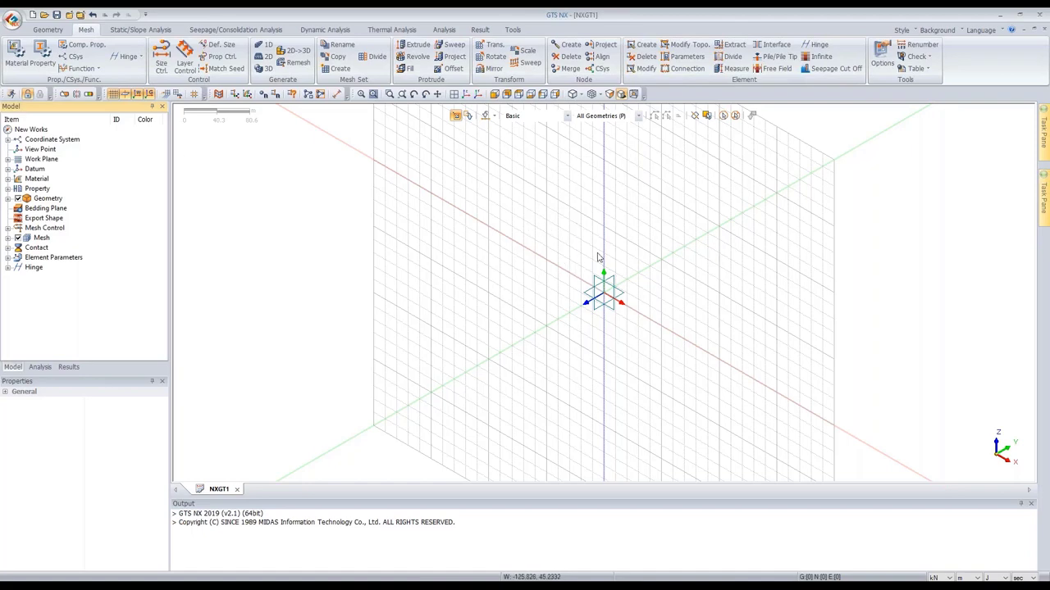
pyautogui.click(48, 29)
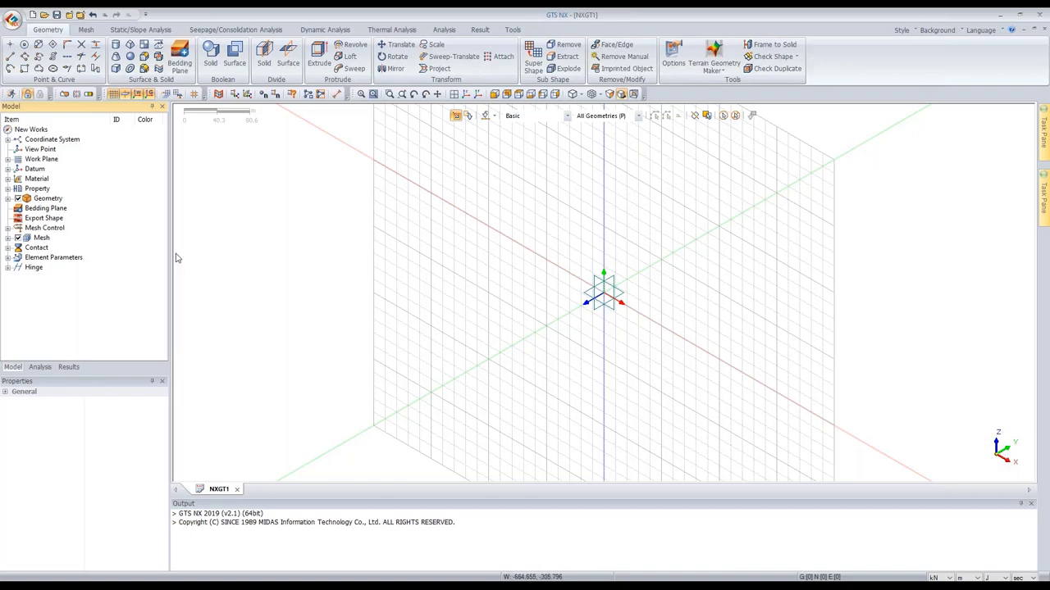
pyautogui.doubleClick(46, 160)
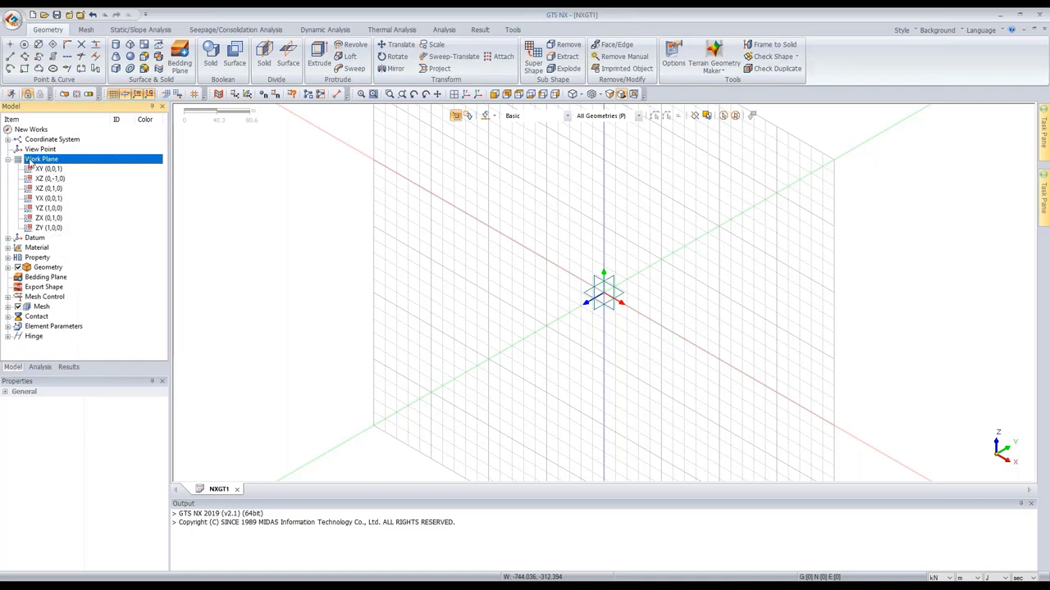
pyautogui.click(53, 169)
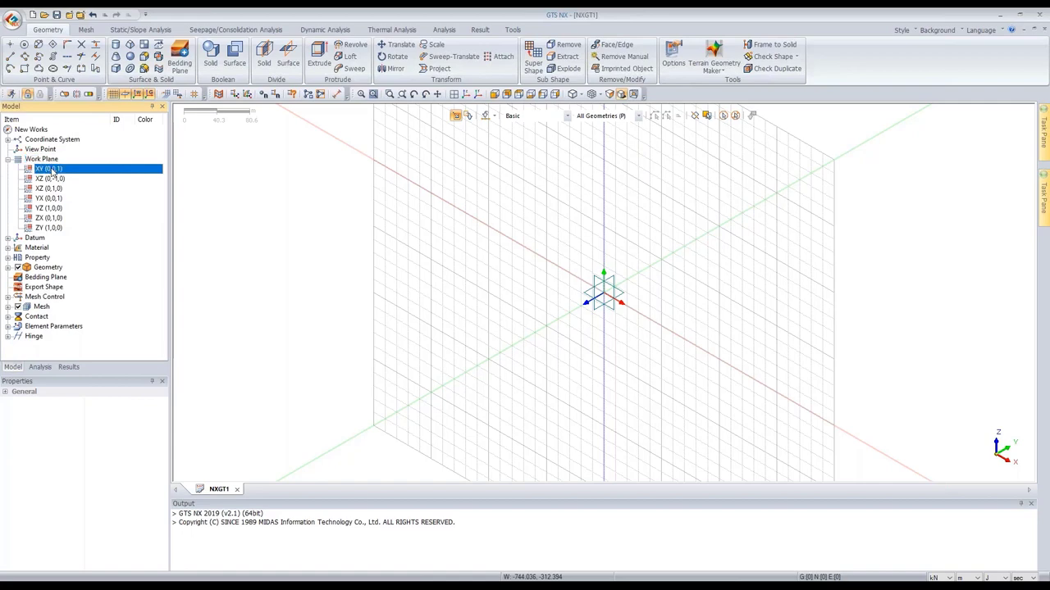
pyautogui.doubleClick(49, 170)
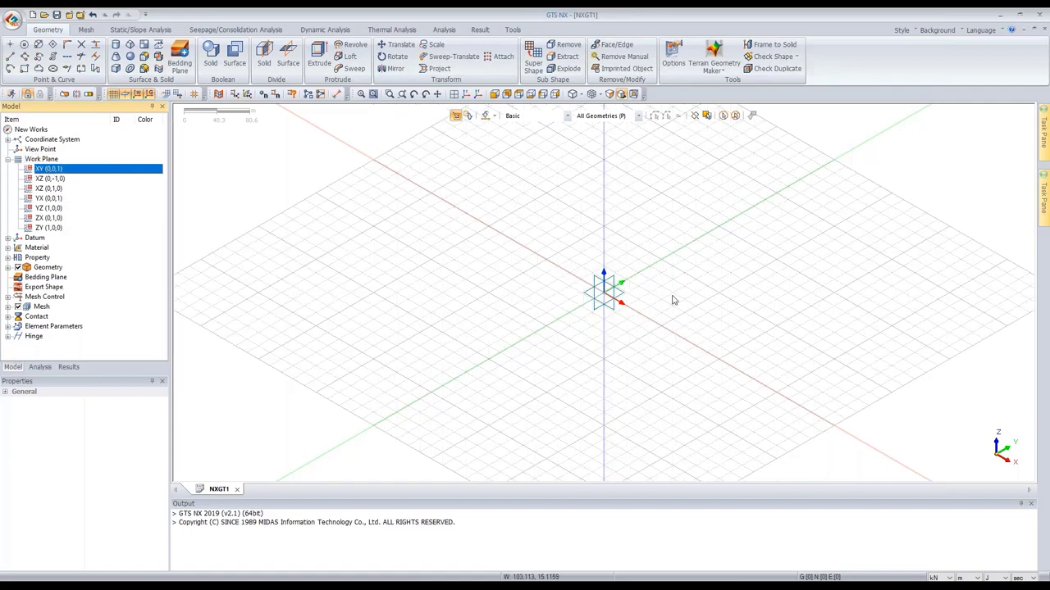
# - Try the XZ (0,-1,0) work plane twice, returning to XY (0,0,1) each time
pyautogui.doubleClick(62, 184)
pyautogui.doubleClick(55, 169)
pyautogui.doubleClick(56, 179)
pyautogui.doubleClick(55, 169)
# - Import the 2D AutoCAD drawing Training for DTSS.dwg into Geometry Set-1 with no translation or rotation
pyautogui.click(19, 26)
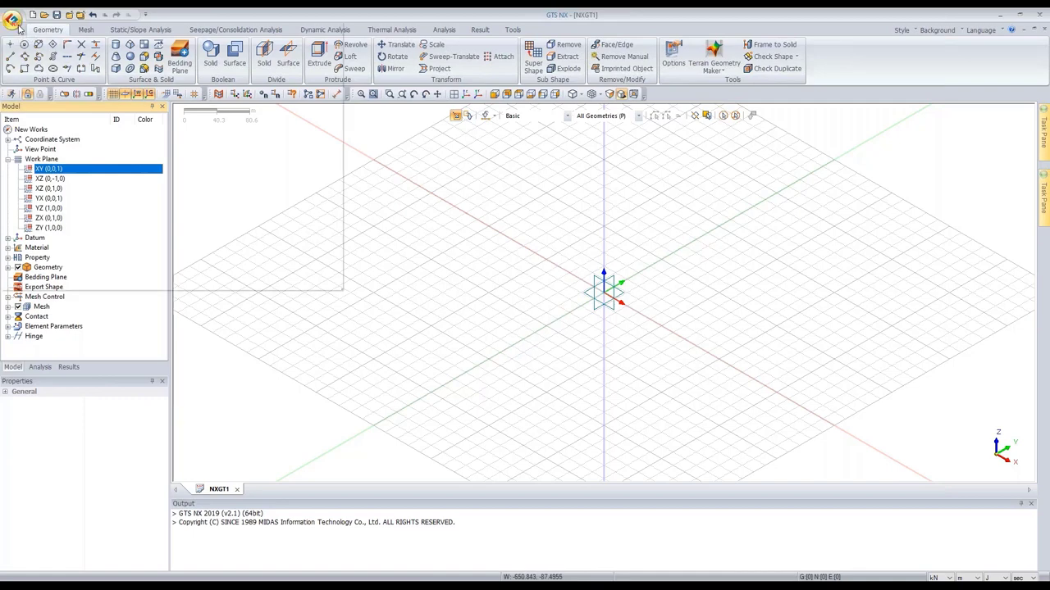
pyautogui.moveTo(57, 164)
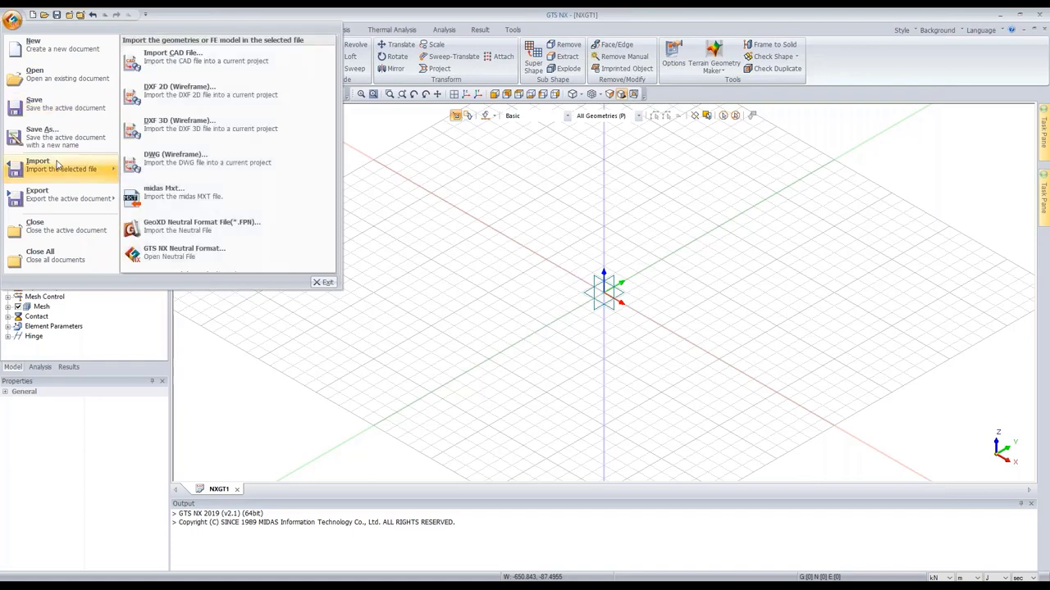
pyautogui.click(166, 159)
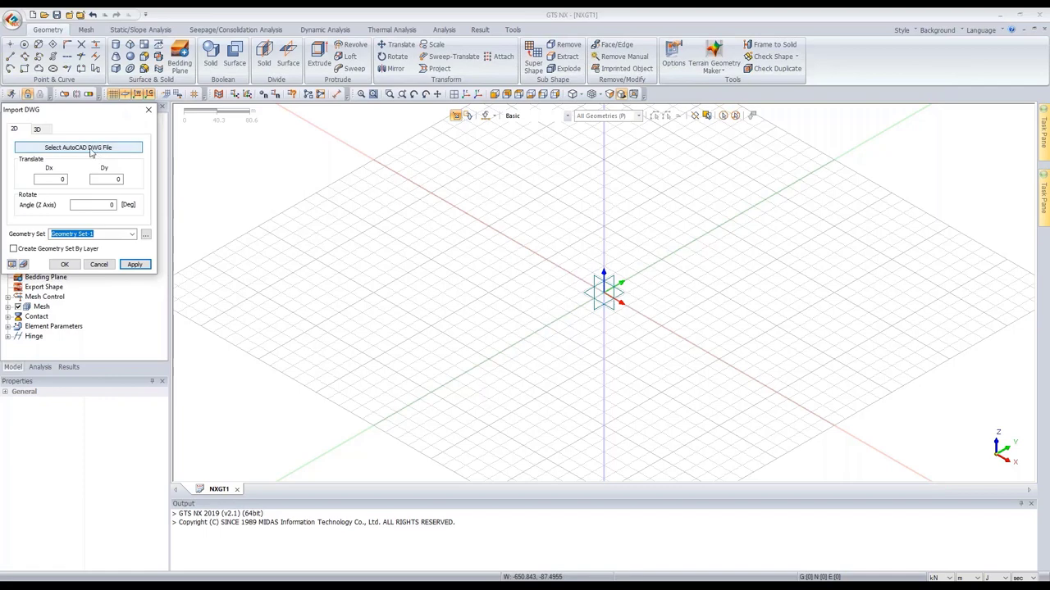
pyautogui.click(77, 146)
pyautogui.moveTo(197, 128); pyautogui.dragTo(352, 127)
pyautogui.click(295, 204)
pyautogui.click(589, 391)
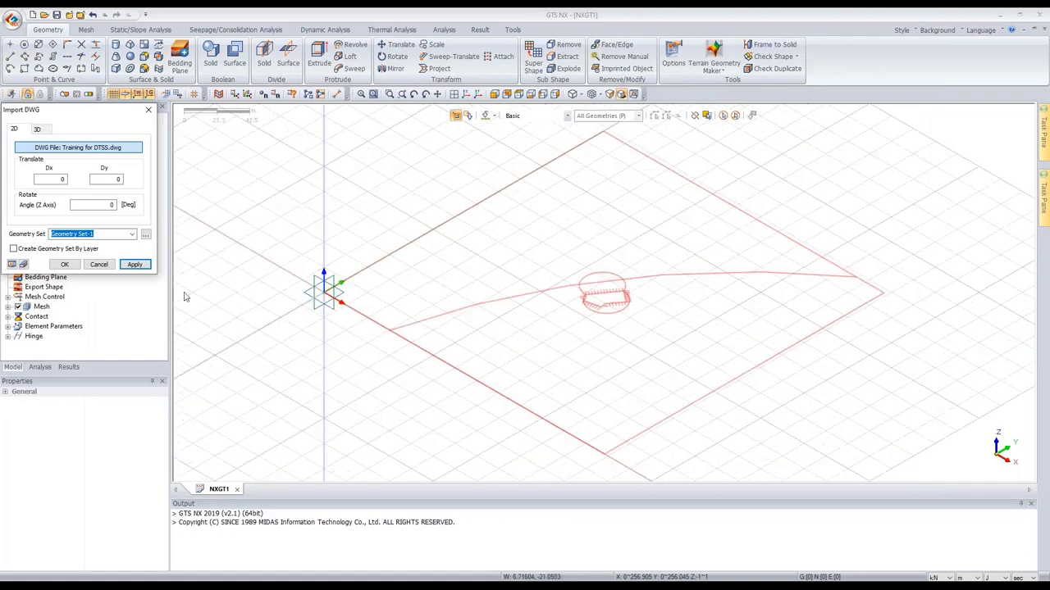
pyautogui.click(64, 268)
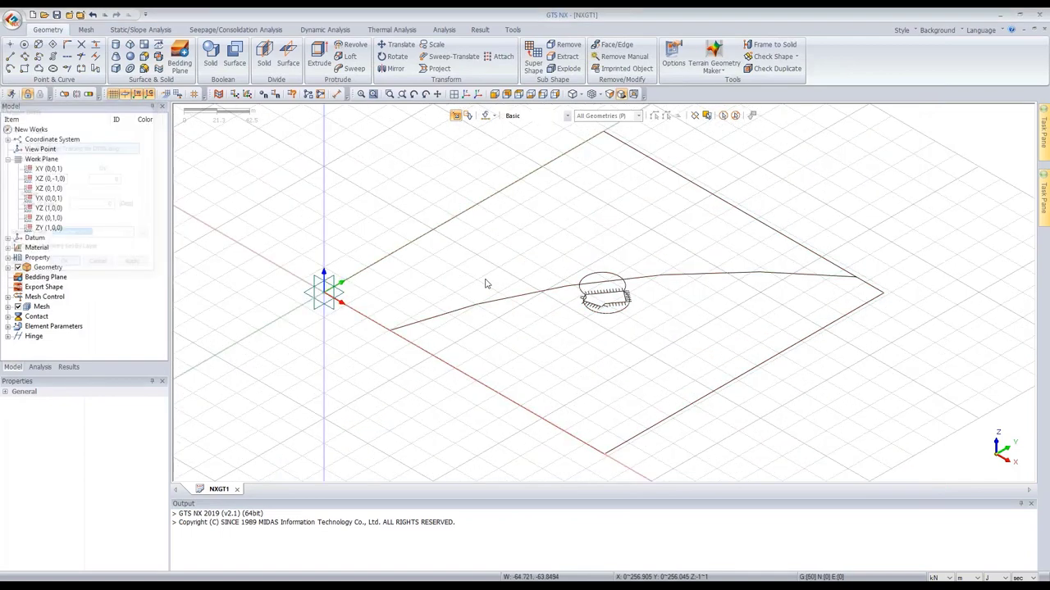
# - Examine the imported wireframe's rectangular boundary, curved alignment and circular shaft outlines from several angles
pyautogui.scroll(-1, 583, 280)
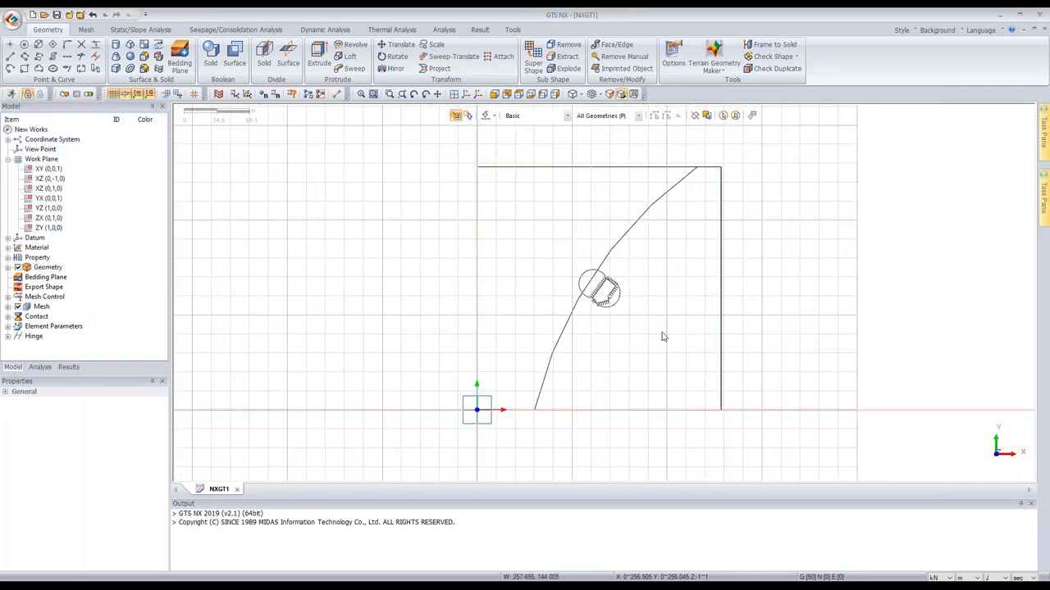
pyautogui.moveTo(597, 335); pyautogui.dragTo(540, 290, button='middle')
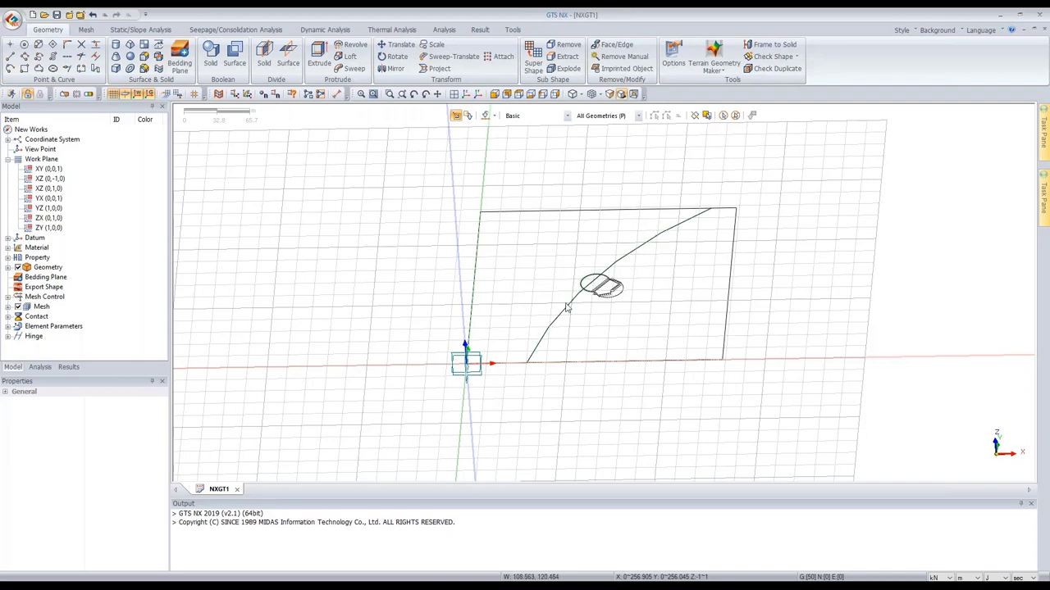
pyautogui.scroll(5, 637, 260)
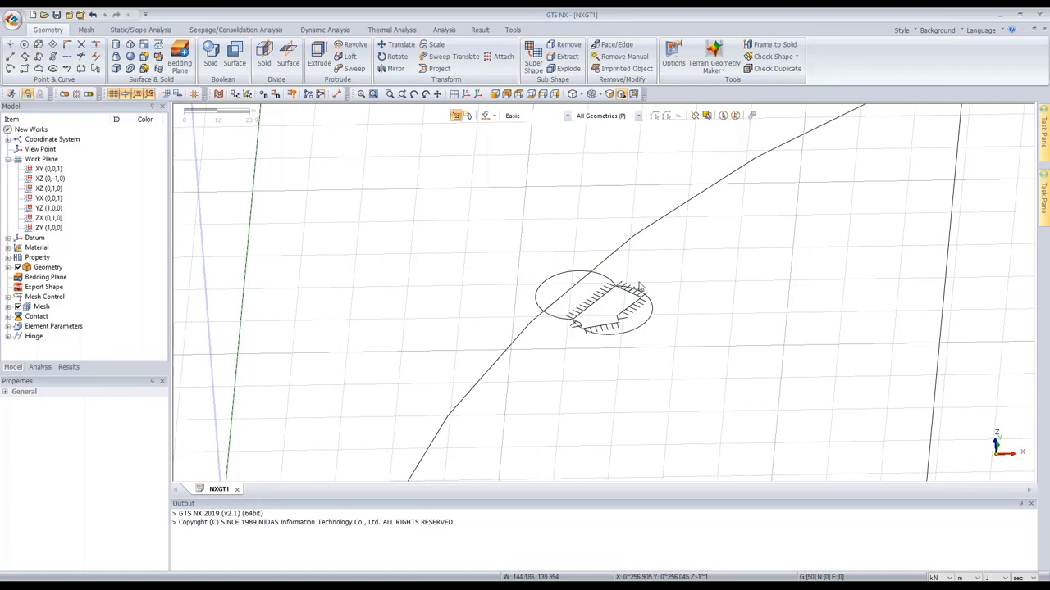
pyautogui.scroll(-5, 670, 275)
pyautogui.moveTo(604, 264); pyautogui.dragTo(655, 331, button='middle')
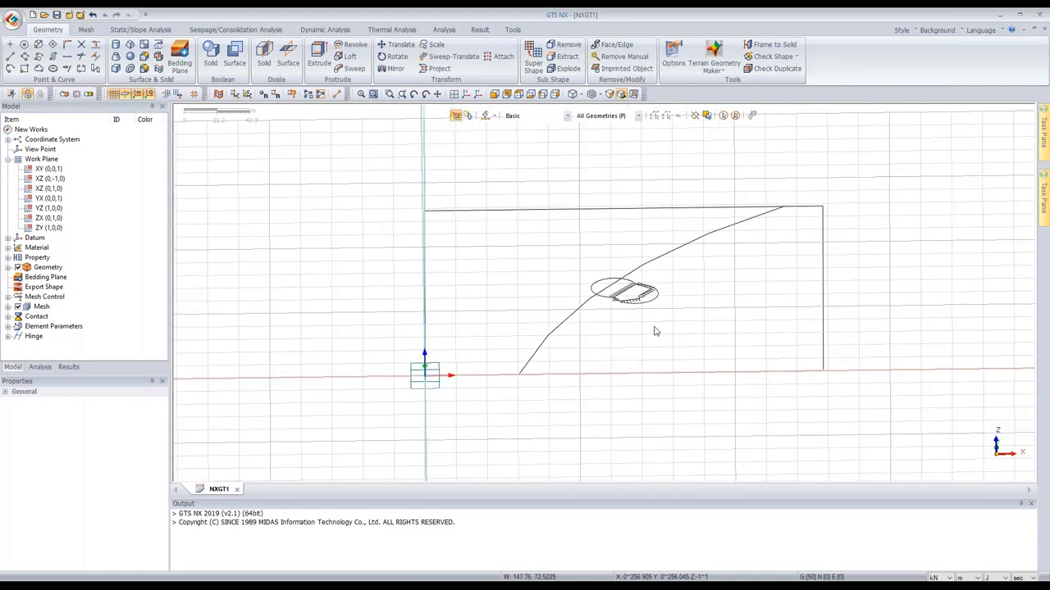
pyautogui.scroll(-2, 687, 273)
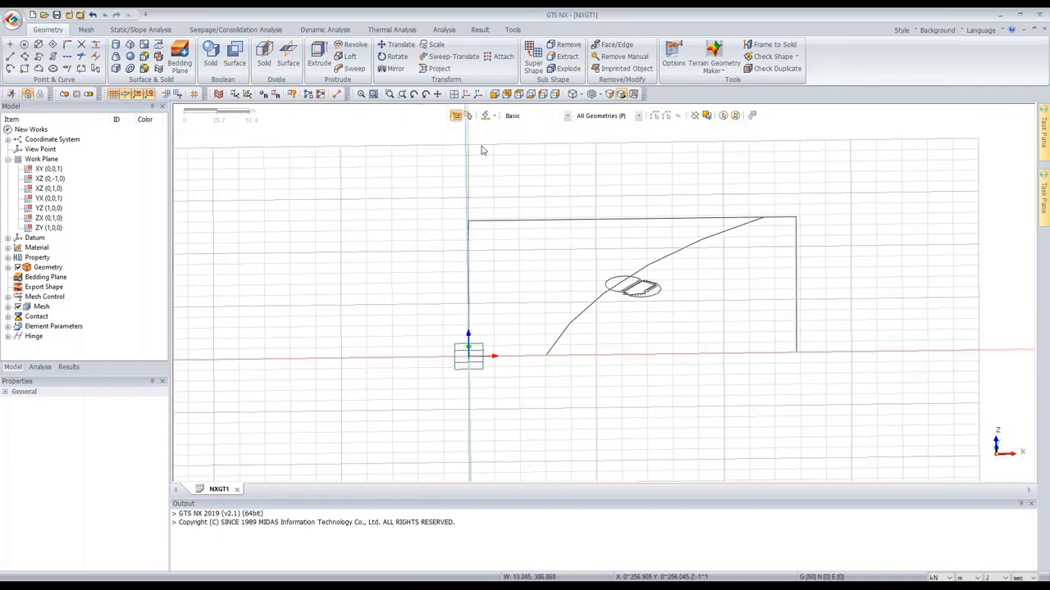
# - Translate a uniform copy of the curved alignment arc by -31.85 m along the Z axis into Geometry Set-1
pyautogui.click(400, 48)
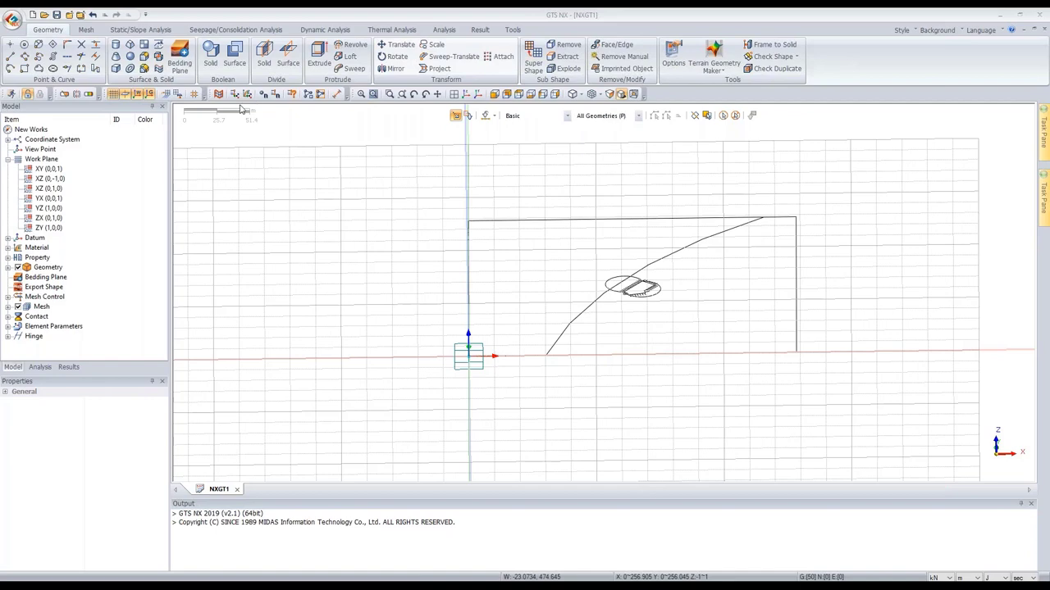
pyautogui.moveTo(96, 111); pyautogui.dragTo(347, 152)
pyautogui.scroll(-2, 742, 217)
pyautogui.click(694, 116)
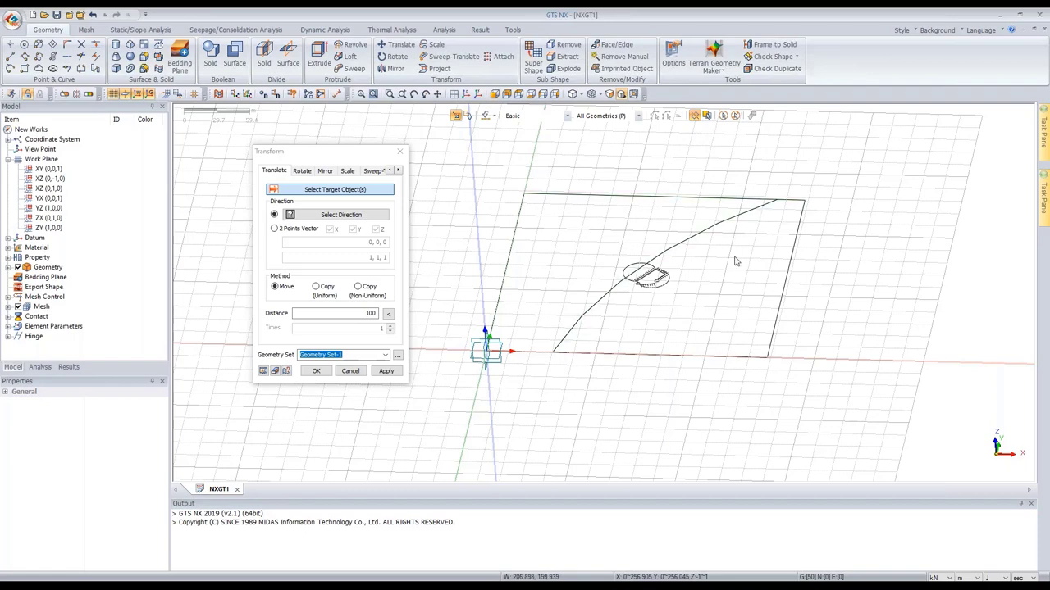
pyautogui.click(692, 225)
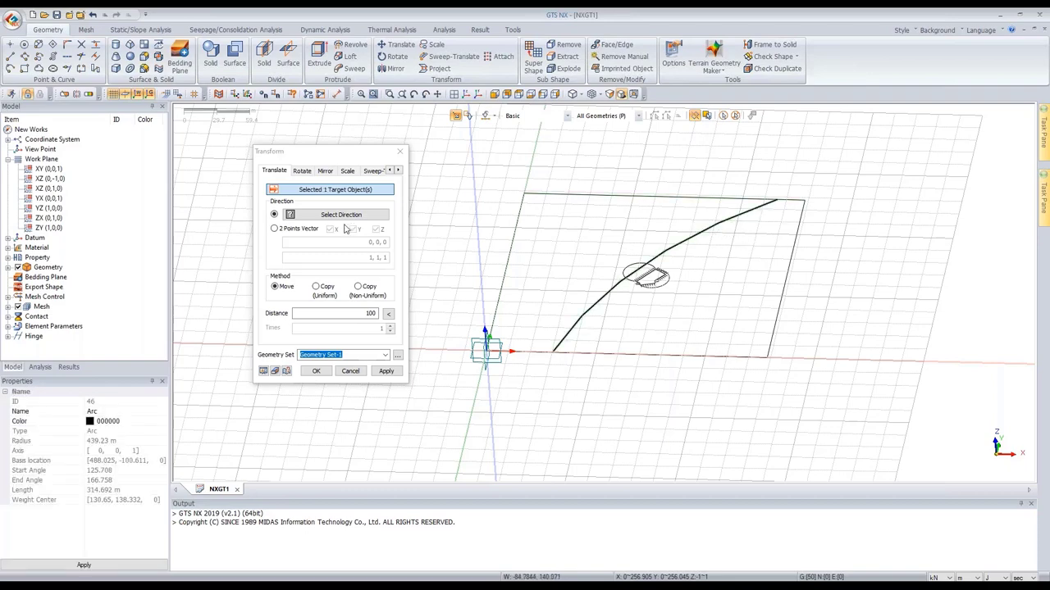
pyautogui.click(478, 228)
pyautogui.click(316, 286)
pyautogui.doubleClick(365, 313)
pyautogui.press('BackSpace')
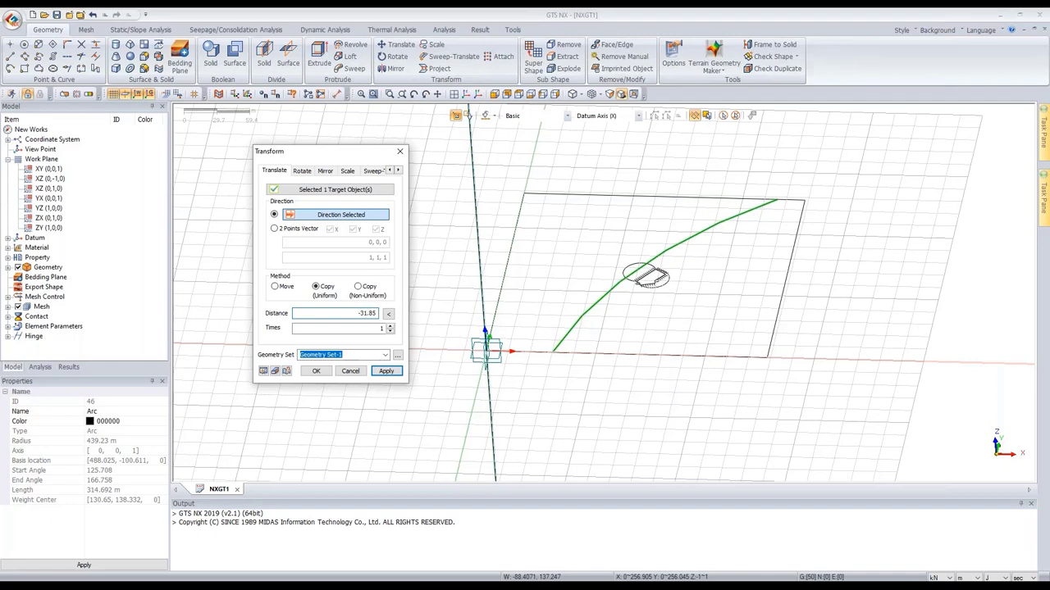
pyautogui.click(262, 372)
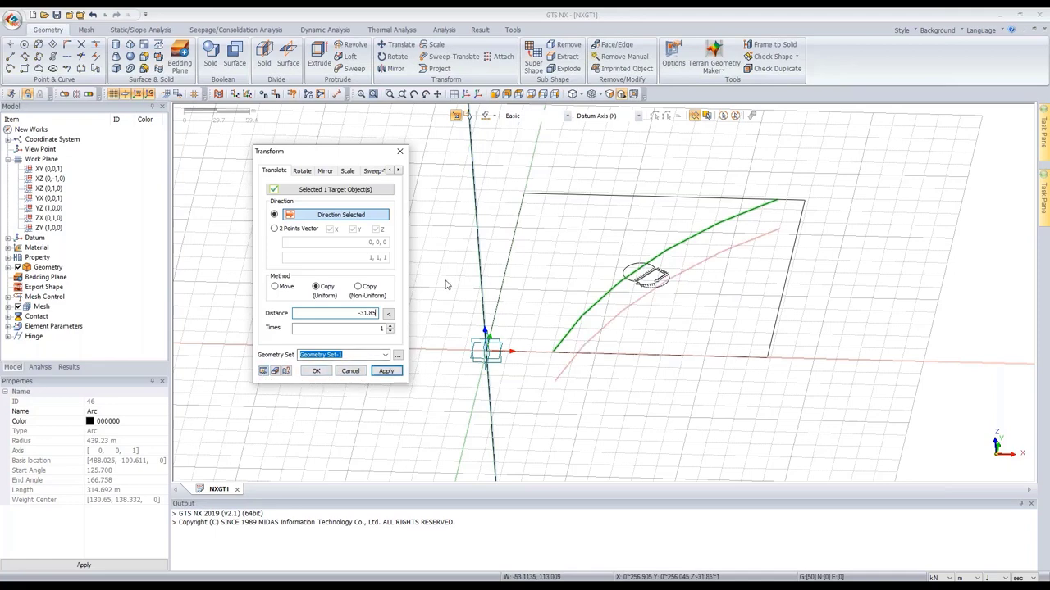
pyautogui.click(387, 370)
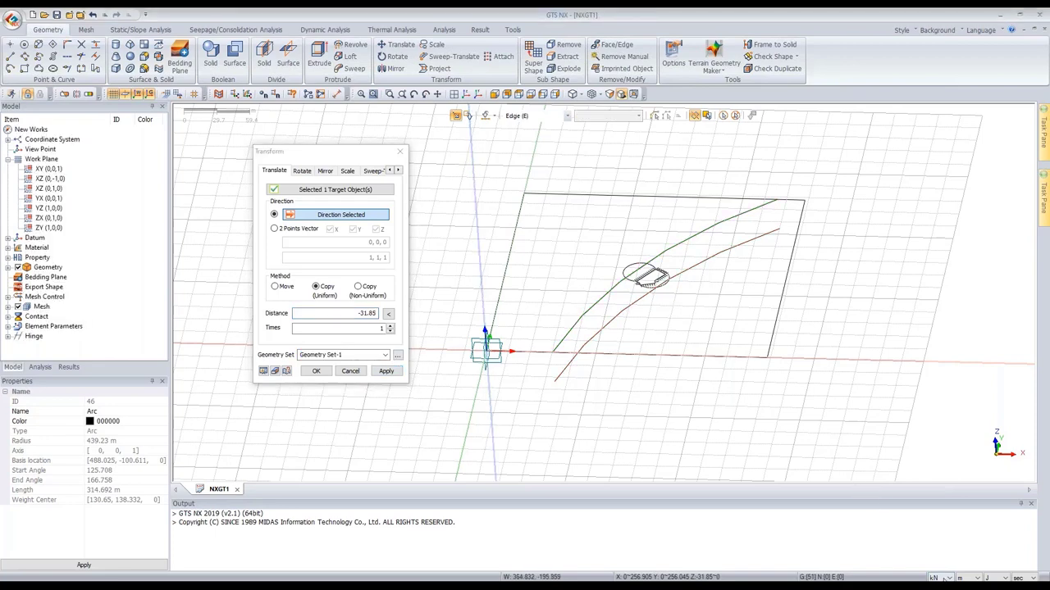
pyautogui.click(903, 584)
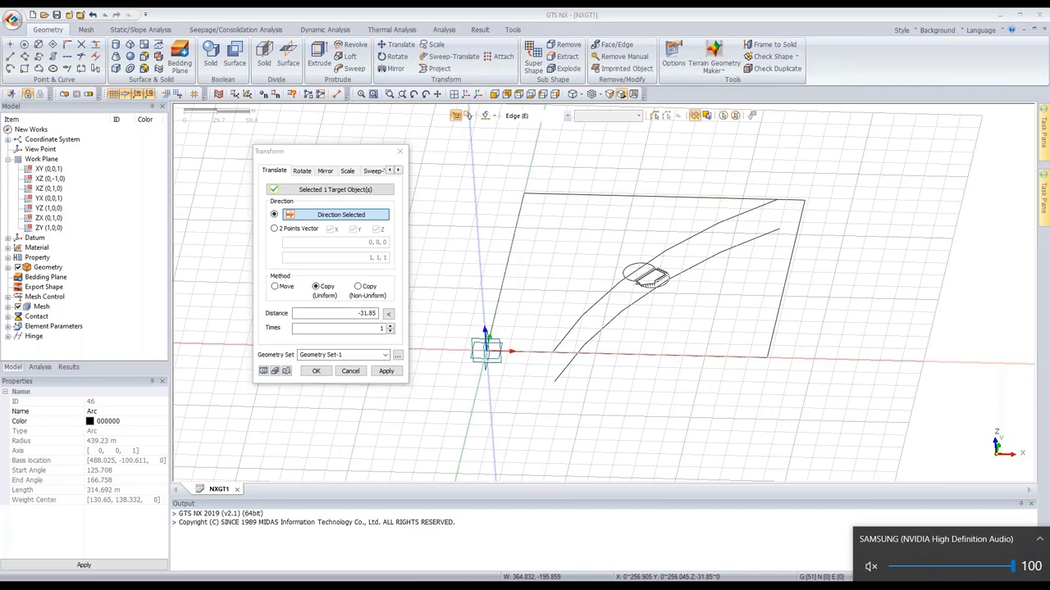
pyautogui.click(789, 545)
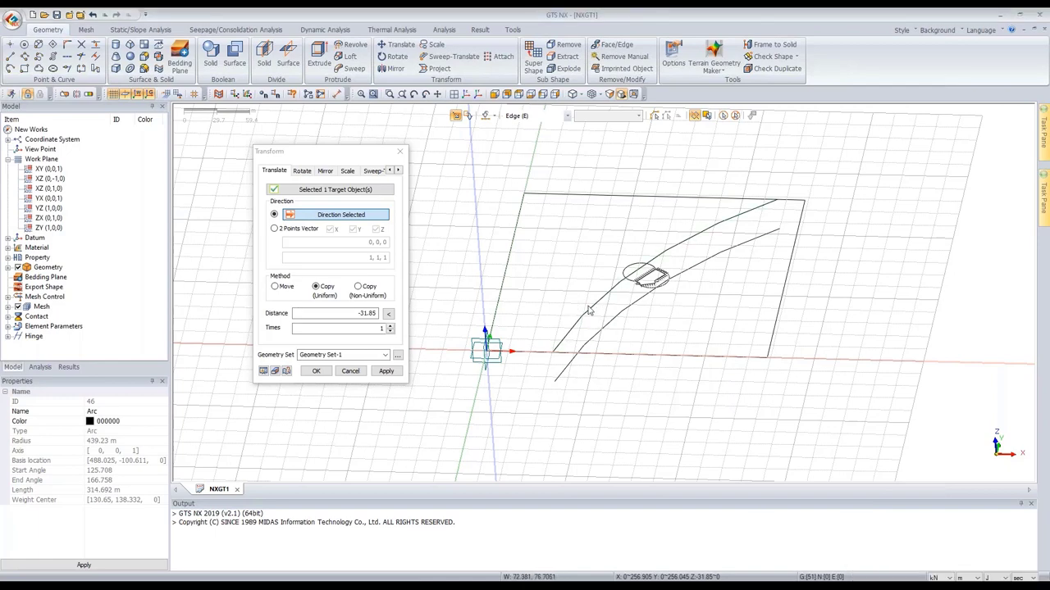
# - Delete the original alignment arc at ground level, leaving its lowered copy
pyautogui.click(525, 116)
pyautogui.click(529, 125)
pyautogui.click(599, 300)
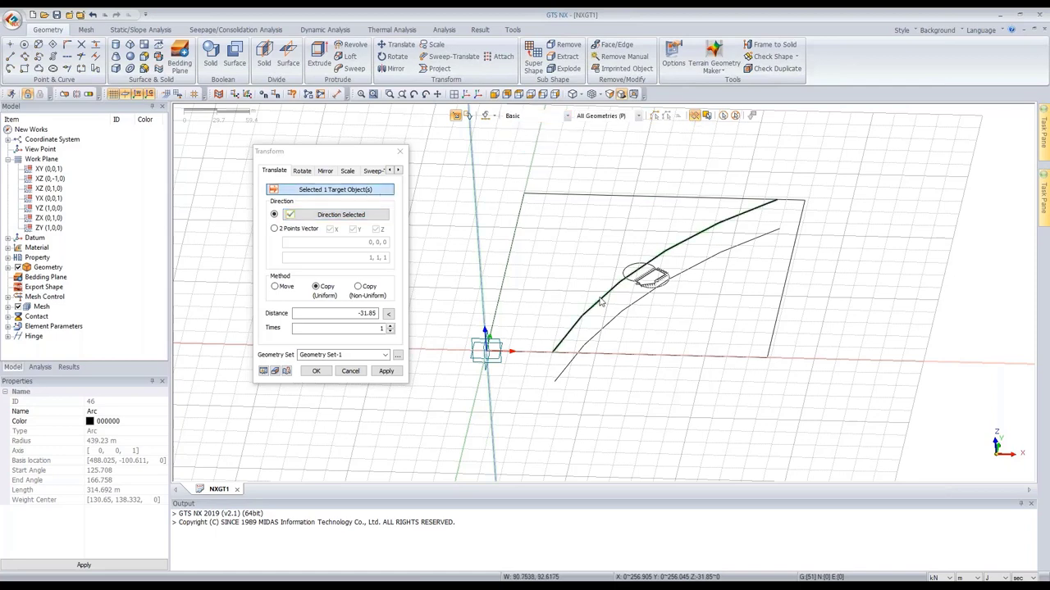
pyautogui.press('Delete')
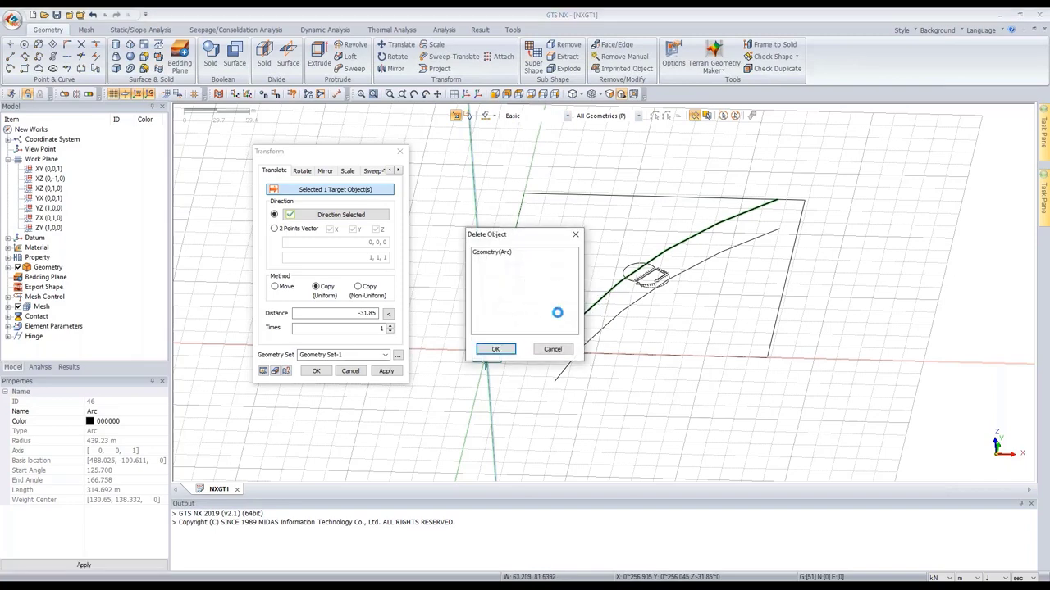
pyautogui.press('Return')
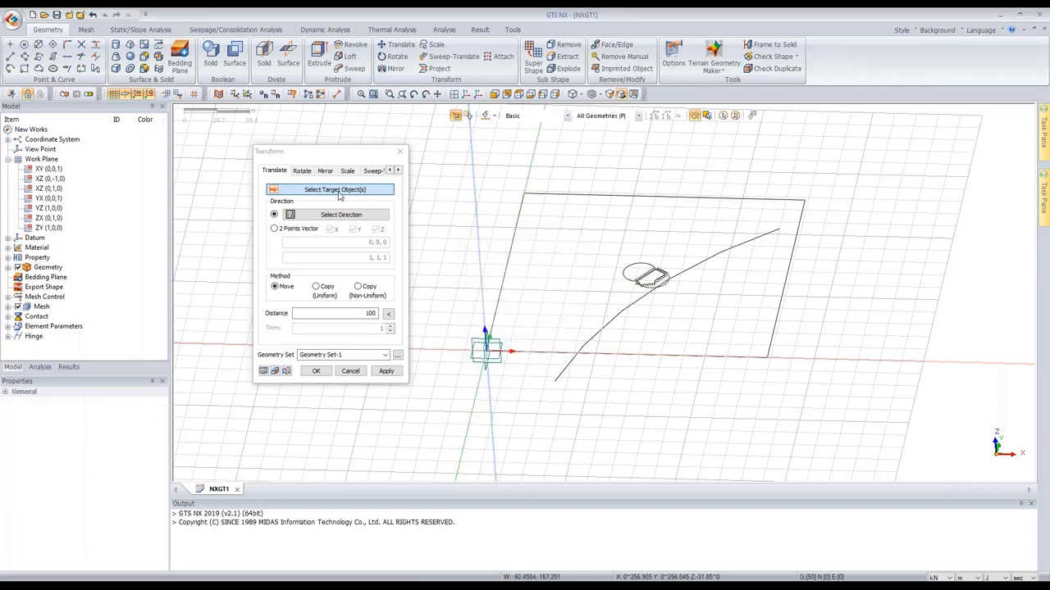
# - Translate a uniform copy of the seven lines outlining the polygon between the circular arcs by -23 m along the Z axis
pyautogui.scroll(5, 645, 276)
pyautogui.scroll(4, 649, 257)
pyautogui.click(712, 263)
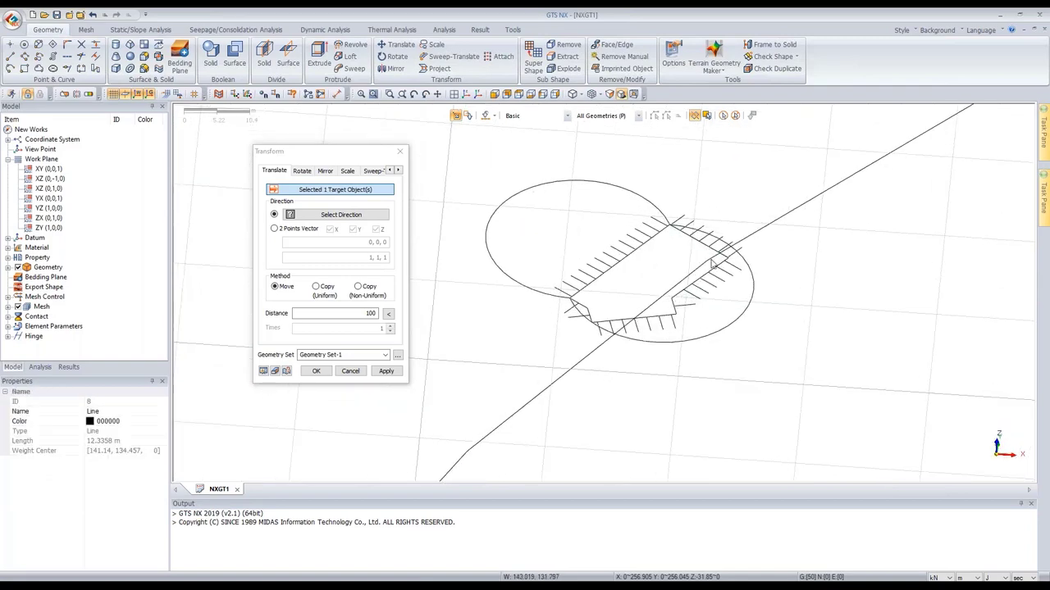
pyautogui.click(693, 283)
pyautogui.click(669, 320)
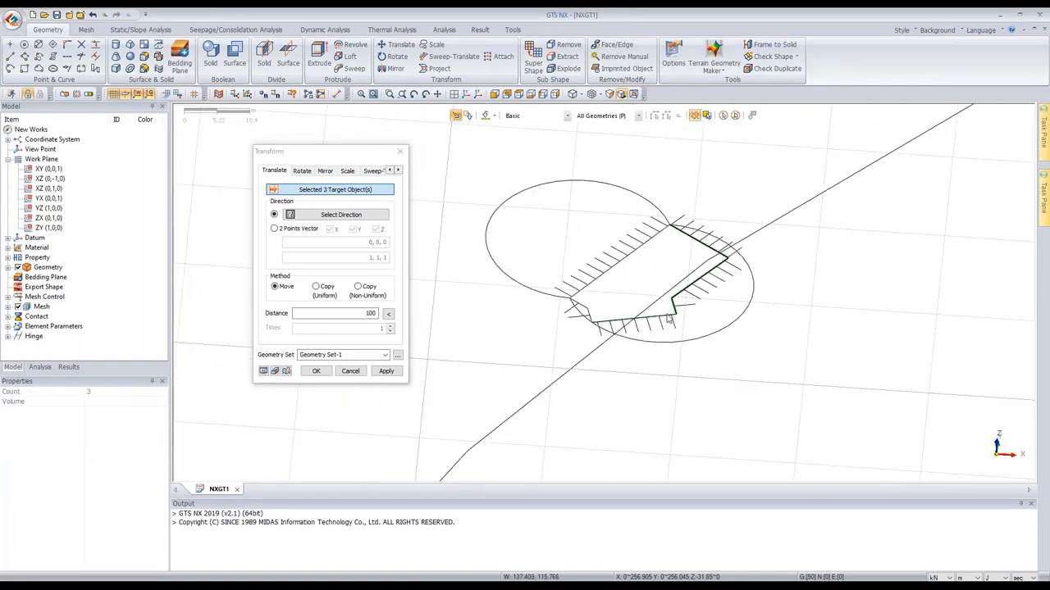
pyautogui.click(627, 318)
pyautogui.click(583, 313)
pyautogui.click(579, 303)
pyautogui.click(594, 282)
pyautogui.scroll(-3, 659, 286)
pyautogui.click(358, 215)
pyautogui.click(760, 208)
pyautogui.scroll(-5, 754, 215)
pyautogui.scroll(5, 638, 191)
pyautogui.scroll(-2, 726, 235)
pyautogui.click(332, 295)
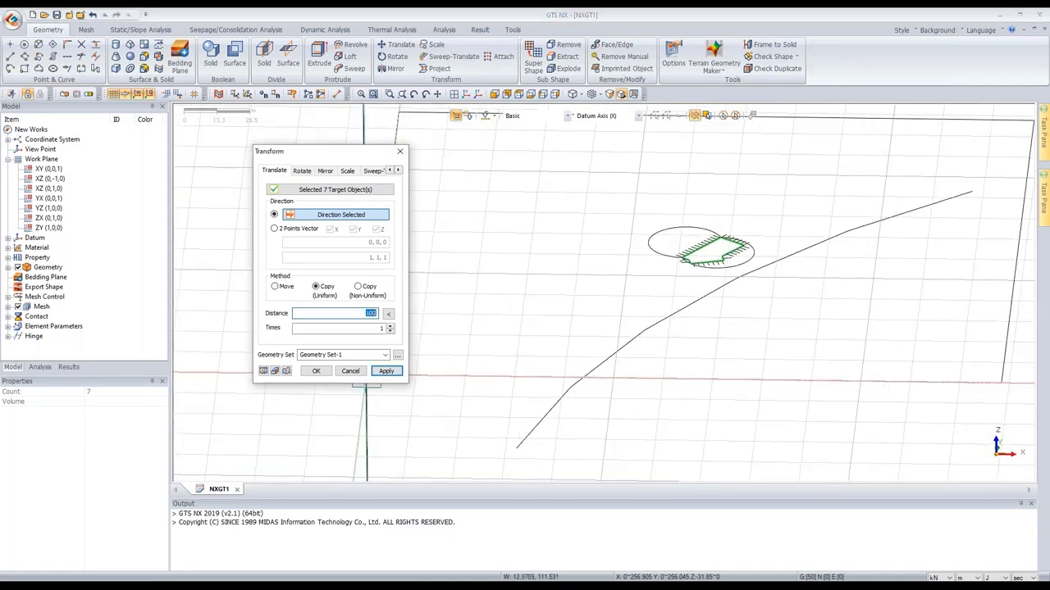
pyautogui.press('BackSpace')
pyautogui.click(264, 370)
pyautogui.click(385, 370)
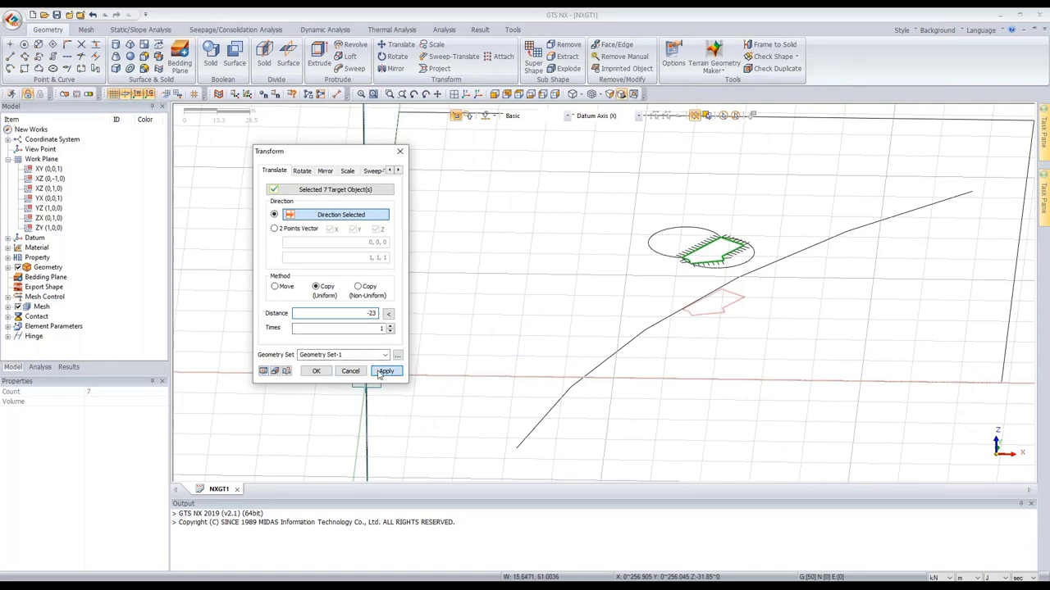
# - Delete six of the original polygon outline lines at ground level, keeping its long straight edge, and close the Transform dialog
pyautogui.scroll(-2, 593, 295)
pyautogui.scroll(5, 620, 290)
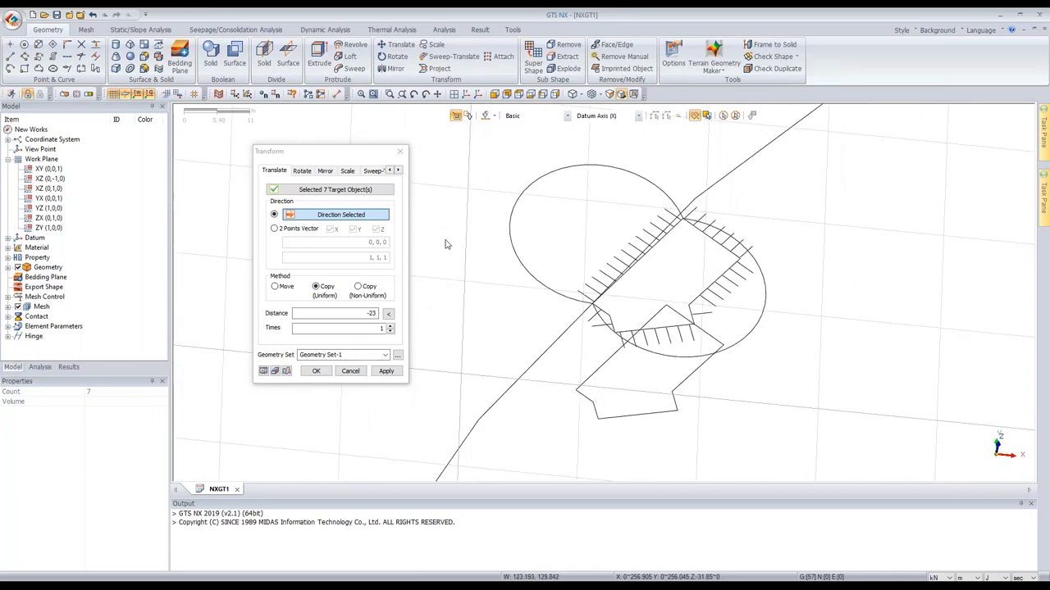
pyautogui.click(369, 191)
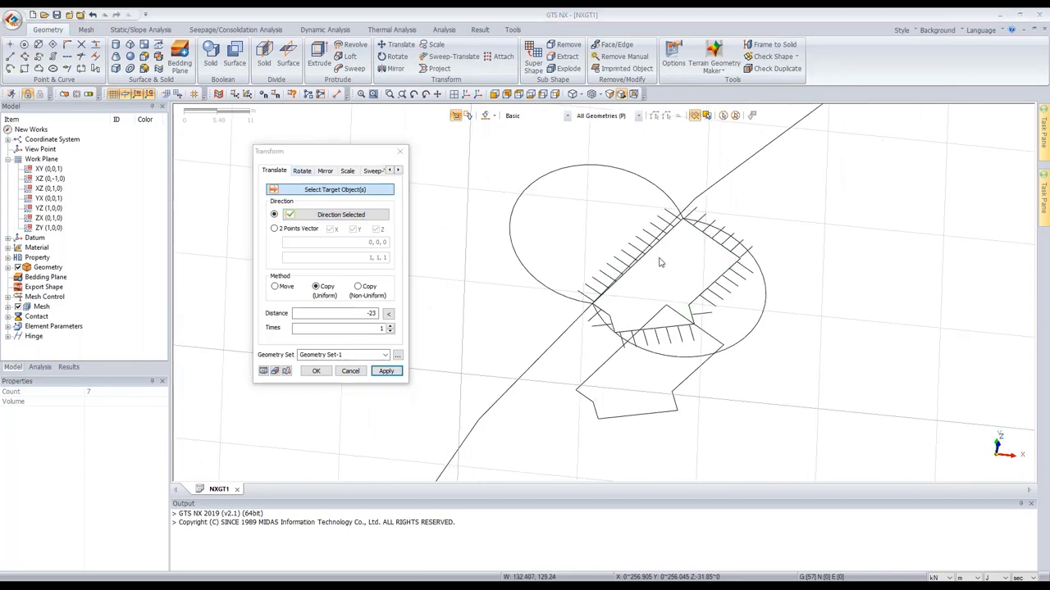
pyautogui.click(719, 250)
pyautogui.click(725, 273)
pyautogui.click(693, 315)
pyautogui.click(656, 330)
pyautogui.click(603, 314)
pyautogui.click(702, 314)
pyautogui.press('Delete')
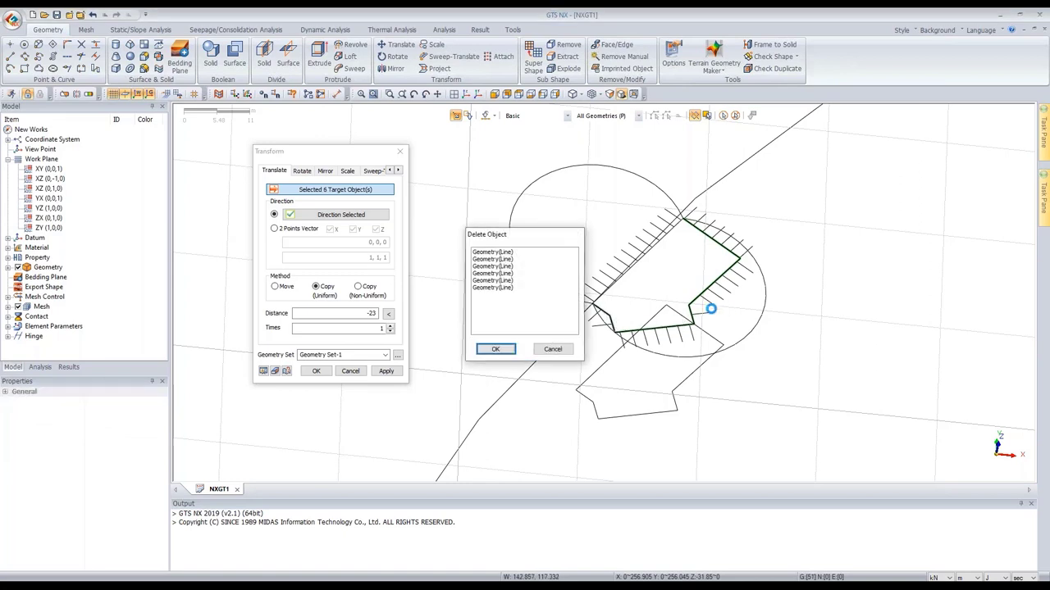
pyautogui.press('Return')
pyautogui.scroll(-3, 672, 280)
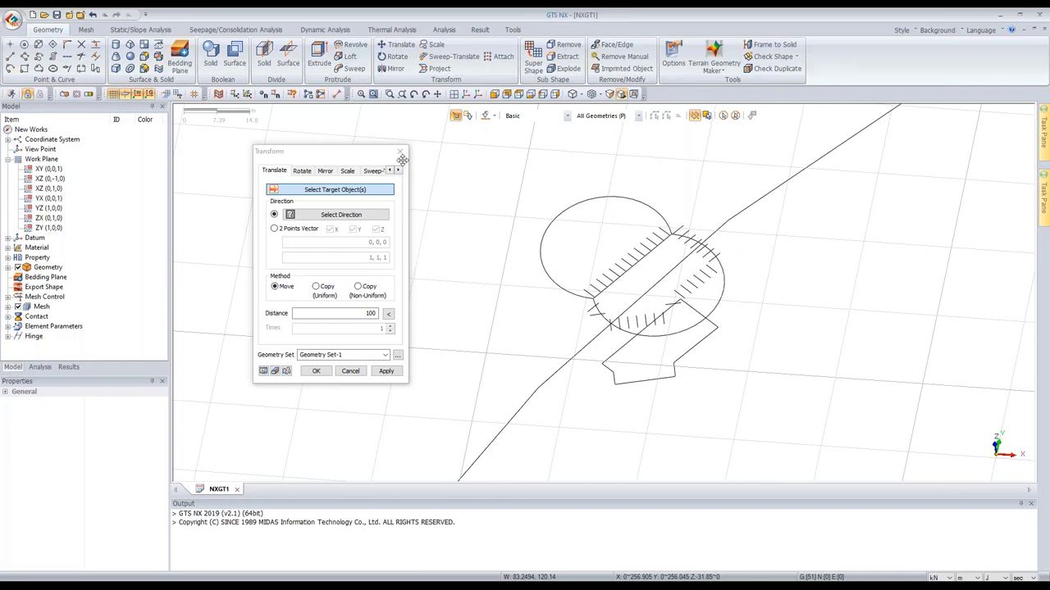
pyautogui.click(400, 152)
# - Hide the circular arcs, the lowered alignment arc, the lowered polygon and the remaining long edge, leaving the tick lines displayed
pyautogui.scroll(-2, 737, 256)
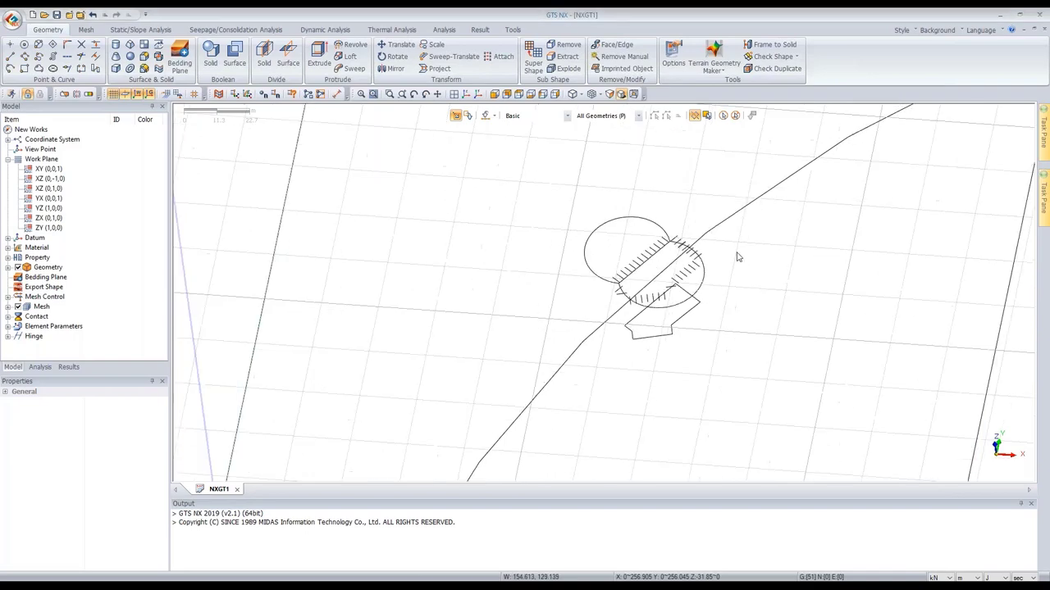
pyautogui.moveTo(737, 257); pyautogui.dragTo(682, 279, button='middle')
pyautogui.moveTo(588, 354); pyautogui.dragTo(548, 370)
pyautogui.rightClick(760, 271)
pyautogui.click(787, 284)
pyautogui.moveTo(787, 286); pyautogui.dragTo(648, 250, button='middle')
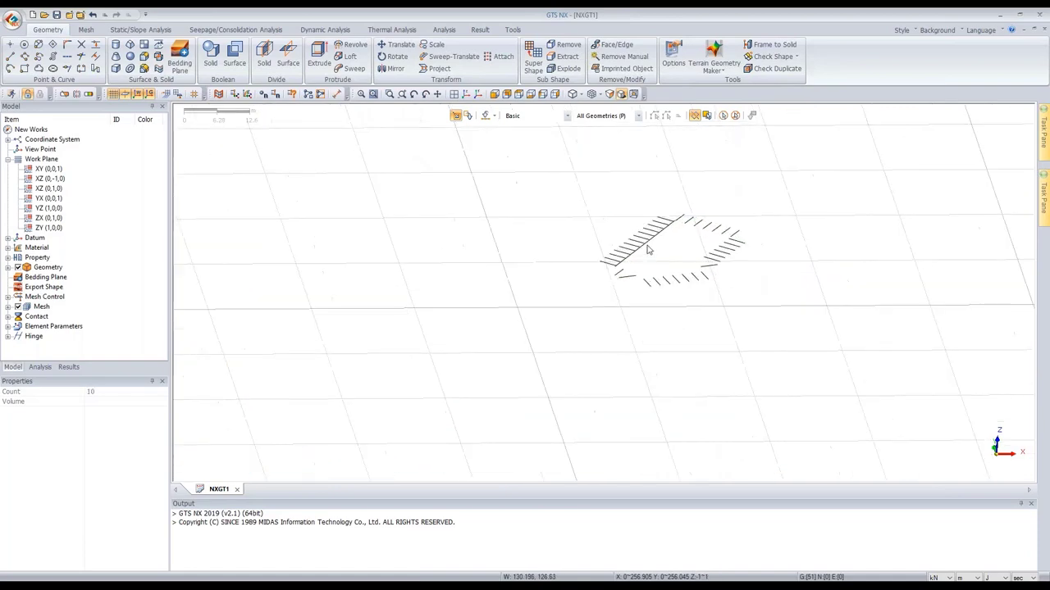
pyautogui.scroll(1, 648, 248)
pyautogui.click(640, 246)
pyautogui.rightClick(549, 228)
pyautogui.click(618, 247)
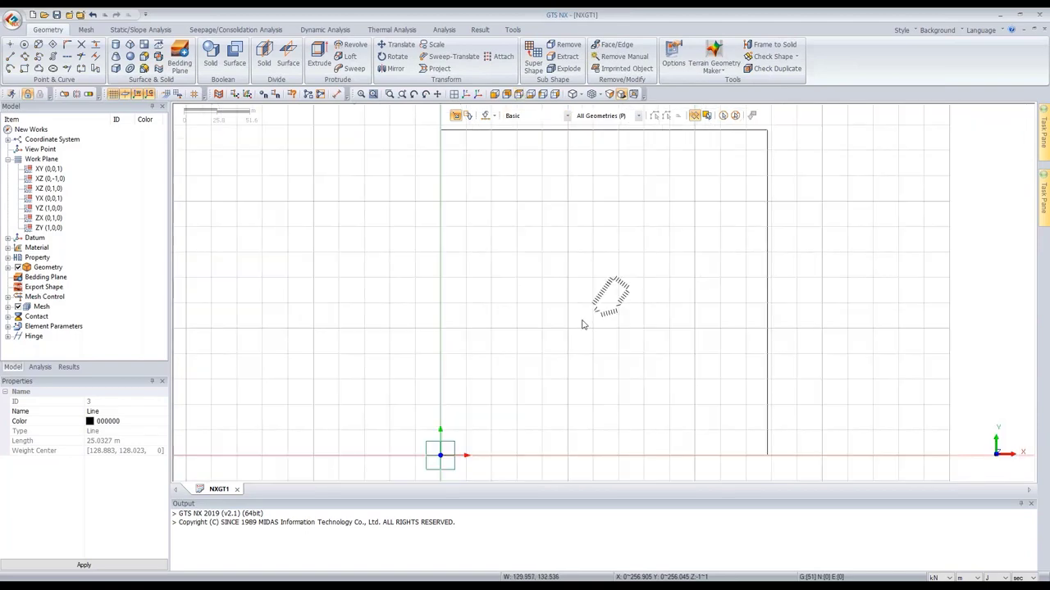
# - Start a translation and select the tick lines around the polygon, leaving out those along its long straight edge
pyautogui.scroll(5, 646, 304)
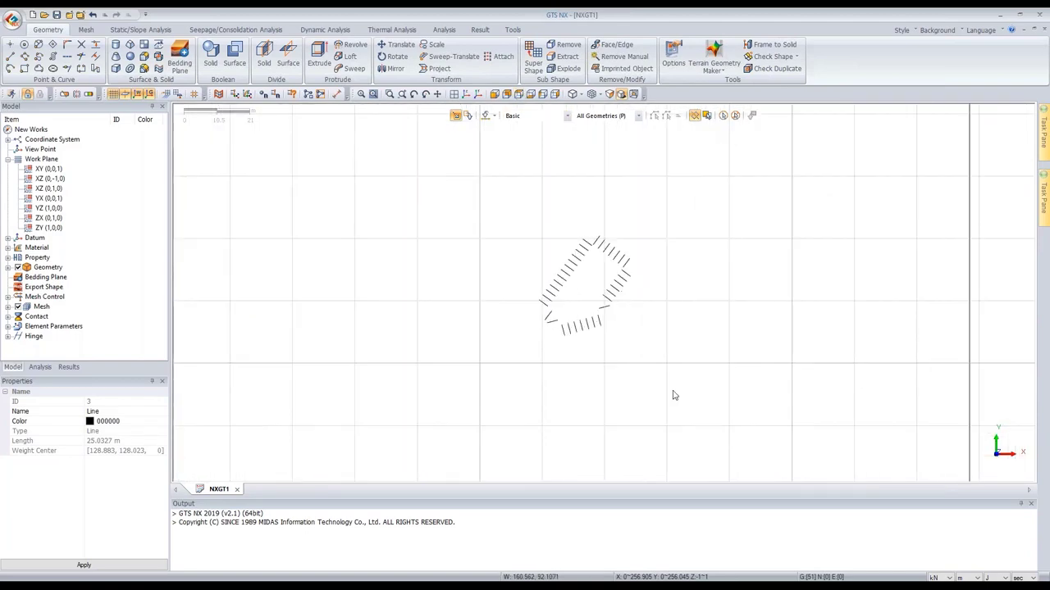
pyautogui.moveTo(775, 252)
pyautogui.mouseDown(button='middle')
pyautogui.moveTo(797, 273)
pyautogui.moveTo(727, 227)
pyautogui.moveTo(751, 240)
pyautogui.moveTo(735, 223)
pyautogui.moveTo(737, 206)
pyautogui.moveTo(712, 206)
pyautogui.moveTo(750, 205)
pyautogui.moveTo(719, 192)
pyautogui.moveTo(710, 202)
pyautogui.mouseUp(button='middle')
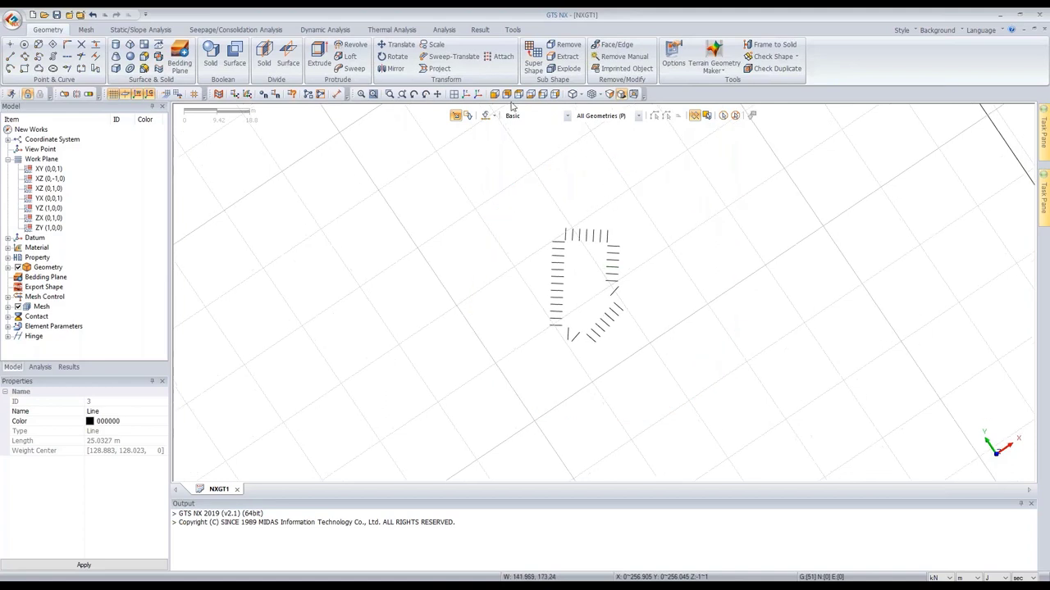
pyautogui.click(402, 46)
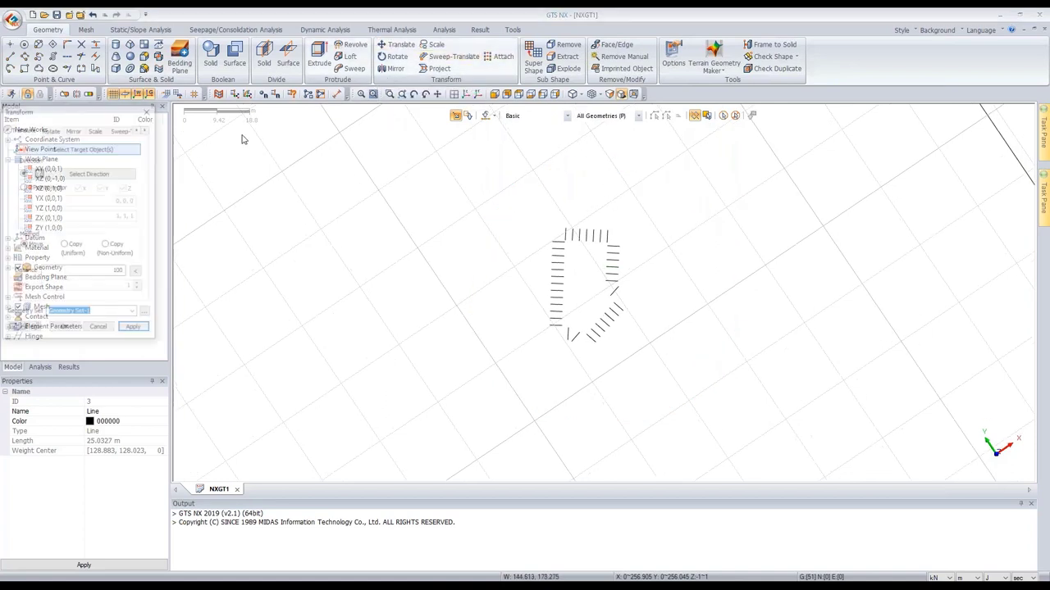
pyautogui.moveTo(647, 217); pyautogui.dragTo(571, 361)
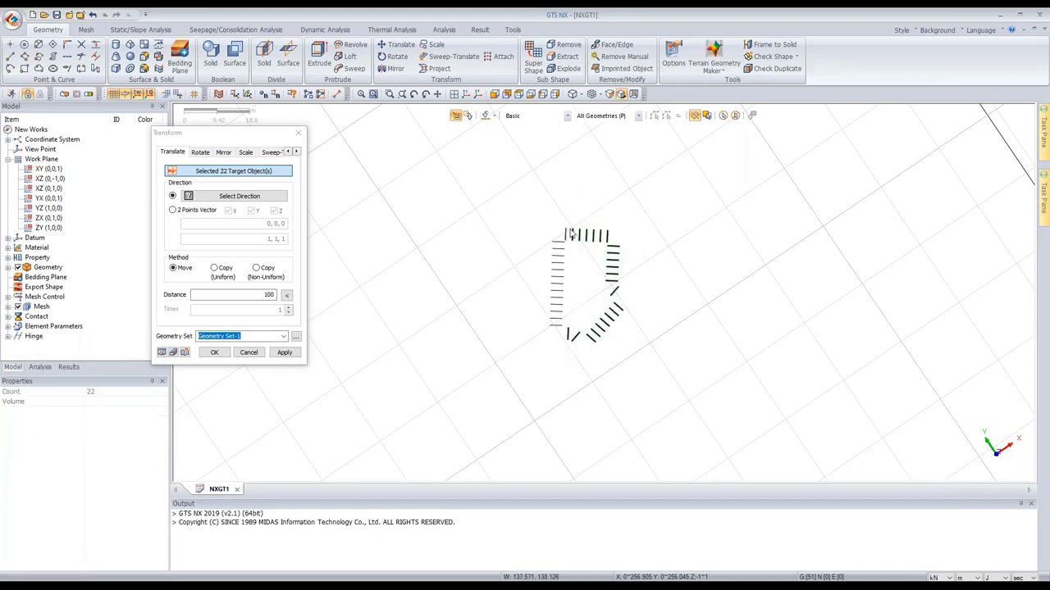
pyautogui.moveTo(564, 230); pyautogui.dragTo(551, 234)
pyautogui.click(265, 174)
pyautogui.moveTo(648, 181); pyautogui.dragTo(569, 364)
pyautogui.click(564, 234)
# - Set the translation to a uniform copy of -23.7 m along the Z axis, stored in a geometry set named RB
pyautogui.click(266, 196)
pyautogui.scroll(-3, 654, 236)
pyautogui.scroll(-2, 591, 256)
pyautogui.moveTo(448, 274); pyautogui.dragTo(438, 246, button='middle')
pyautogui.click(434, 246)
pyautogui.click(226, 277)
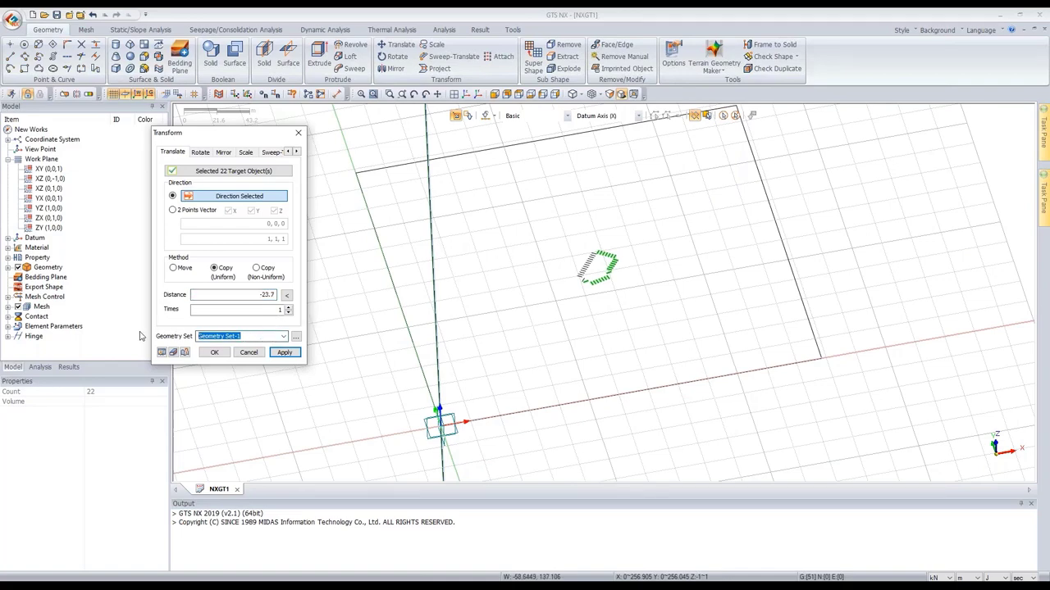
pyautogui.press('capslock')
pyautogui.write('RB')
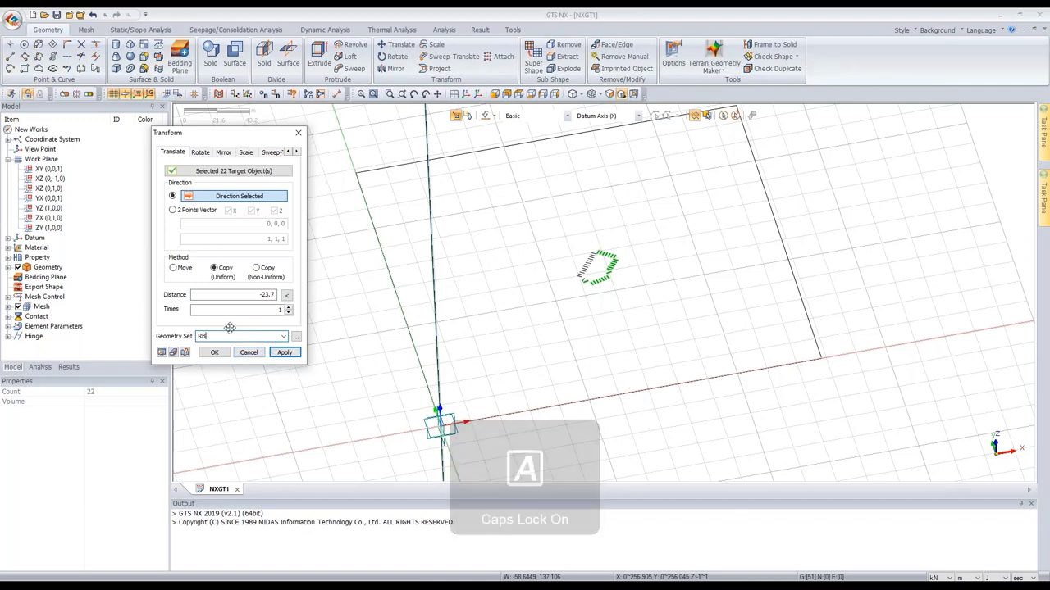
pyautogui.click(287, 354)
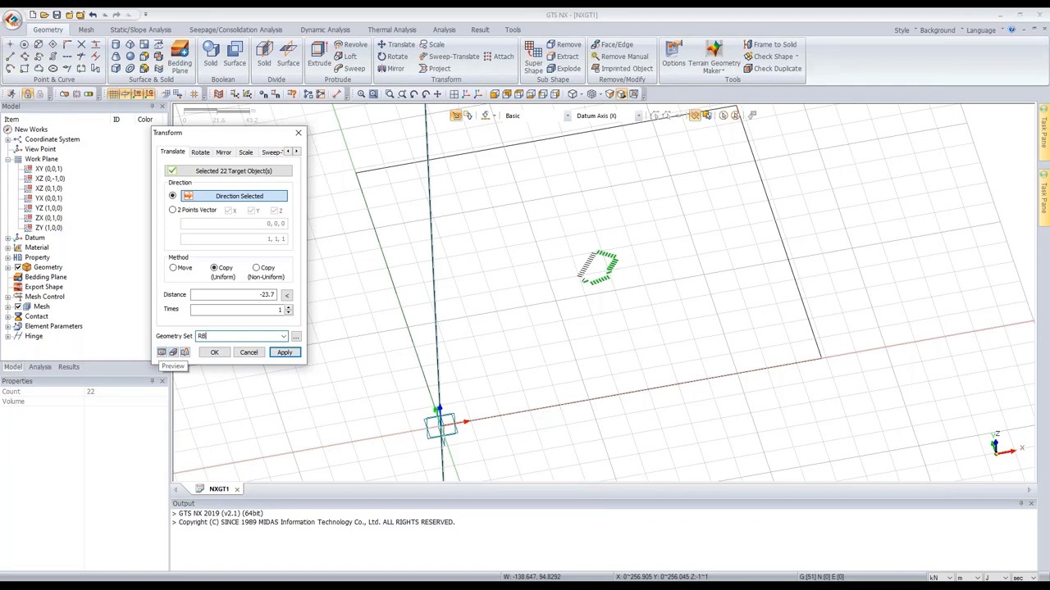
# - Reselect the tick lines outside the long straight edge, including the missed corner one, then preview and apply the uniform copy
pyautogui.scroll(4, 607, 275)
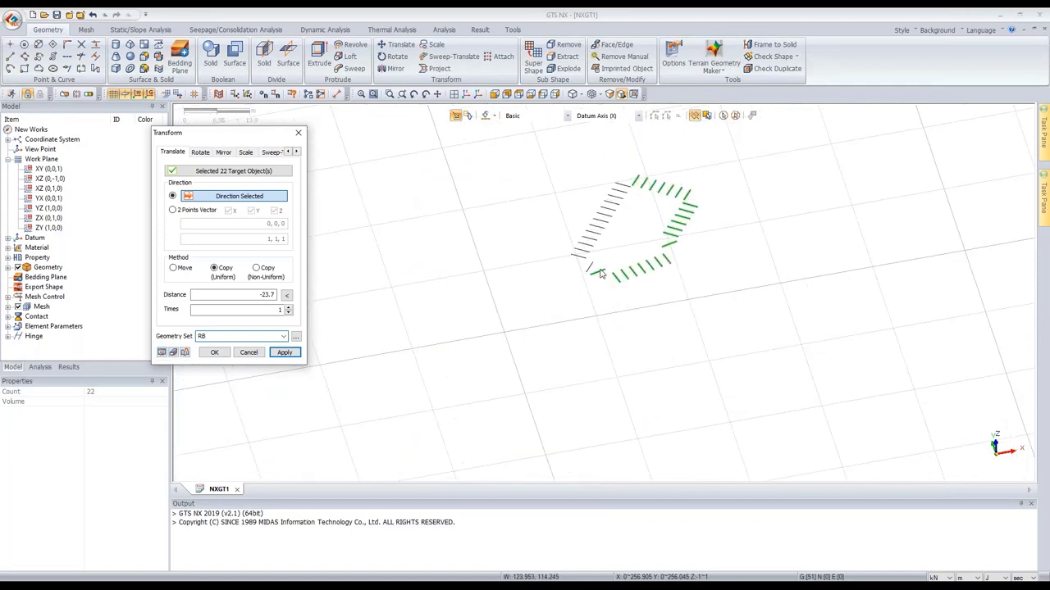
pyautogui.click(607, 263)
pyautogui.click(281, 174)
pyautogui.press('Escape')
pyautogui.moveTo(692, 309); pyautogui.dragTo(557, 256)
pyautogui.moveTo(725, 170); pyautogui.dragTo(641, 268)
pyautogui.click(162, 352)
pyautogui.scroll(-5, 589, 250)
pyautogui.scroll(3, 588, 244)
pyautogui.click(289, 355)
# - Translate a uniform copy of the 13 tick lines along the long straight edge by -36 m on the Z axis into set RB
pyautogui.moveTo(589, 237); pyautogui.dragTo(604, 265, button='middle')
pyautogui.moveTo(601, 204); pyautogui.dragTo(573, 285)
pyautogui.moveTo(633, 272); pyautogui.dragTo(559, 259, button='middle')
pyautogui.doubleClick(269, 295)
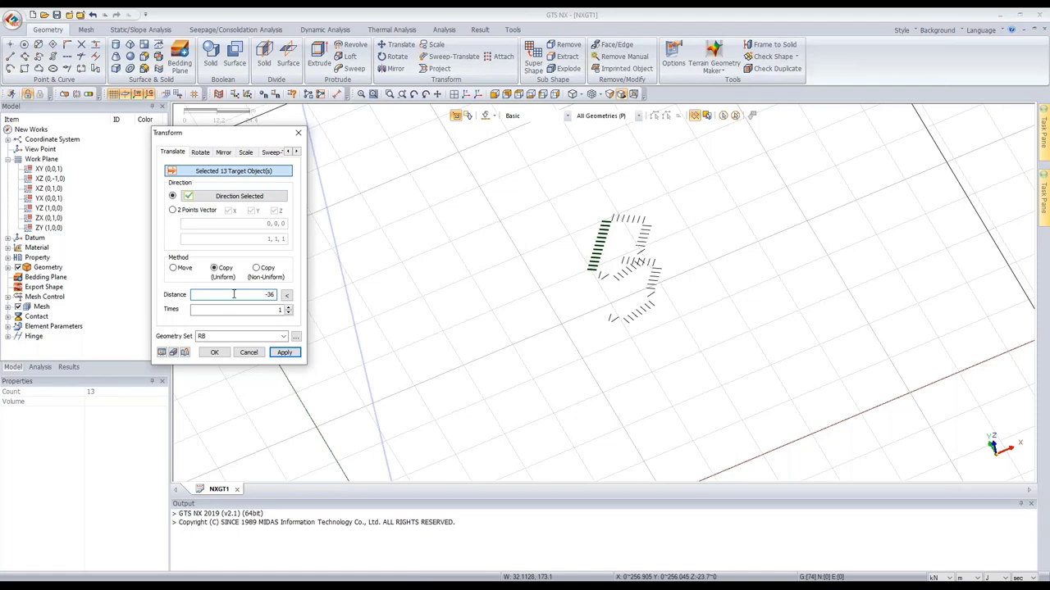
pyautogui.click(162, 352)
pyautogui.click(282, 355)
# - Close the Transform dialog and delete all the original tick lines at ground level, keeping the lowered copies
pyautogui.press('Escape')
pyautogui.scroll(-3, 495, 297)
pyautogui.moveTo(564, 223); pyautogui.dragTo(566, 196, button='middle')
pyautogui.moveTo(616, 219); pyautogui.dragTo(528, 274)
pyautogui.press('Delete')
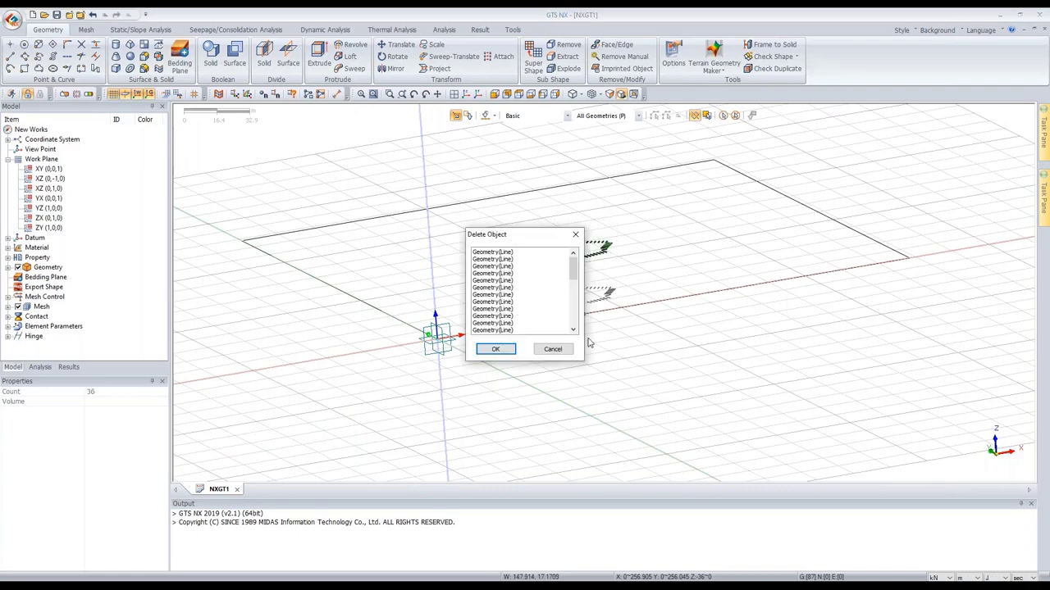
pyautogui.press('Return')
pyautogui.moveTo(606, 292); pyautogui.dragTo(607, 244, button='middle')
# - Redisplay all the geometry in Geometry Set-1 and hide the RB set
pyautogui.doubleClick(107, 268)
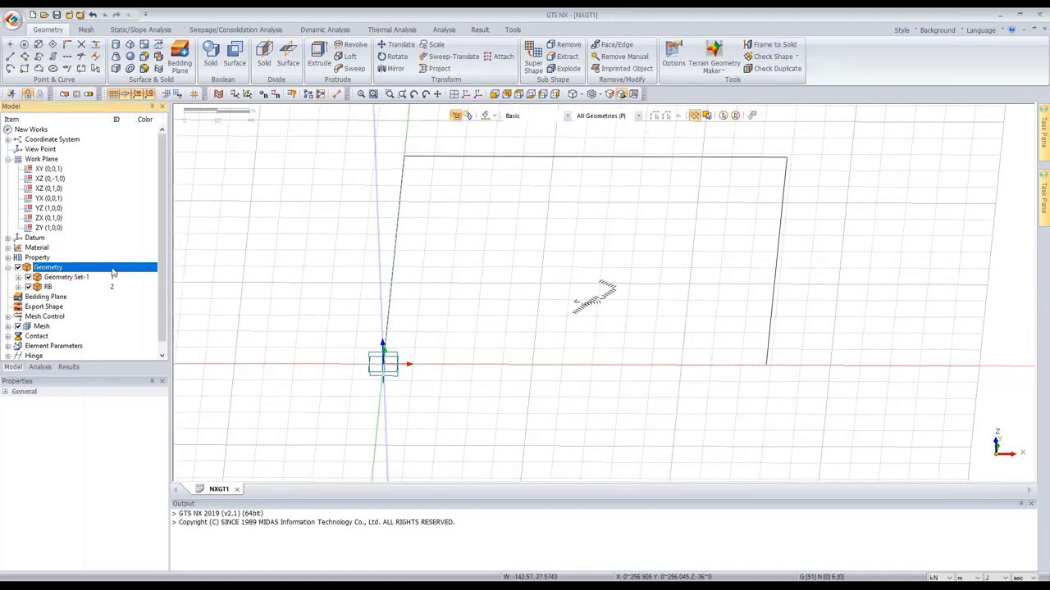
pyautogui.click(28, 288)
pyautogui.click(29, 288)
pyautogui.click(28, 278)
pyautogui.click(29, 287)
pyautogui.click(28, 287)
pyautogui.click(28, 278)
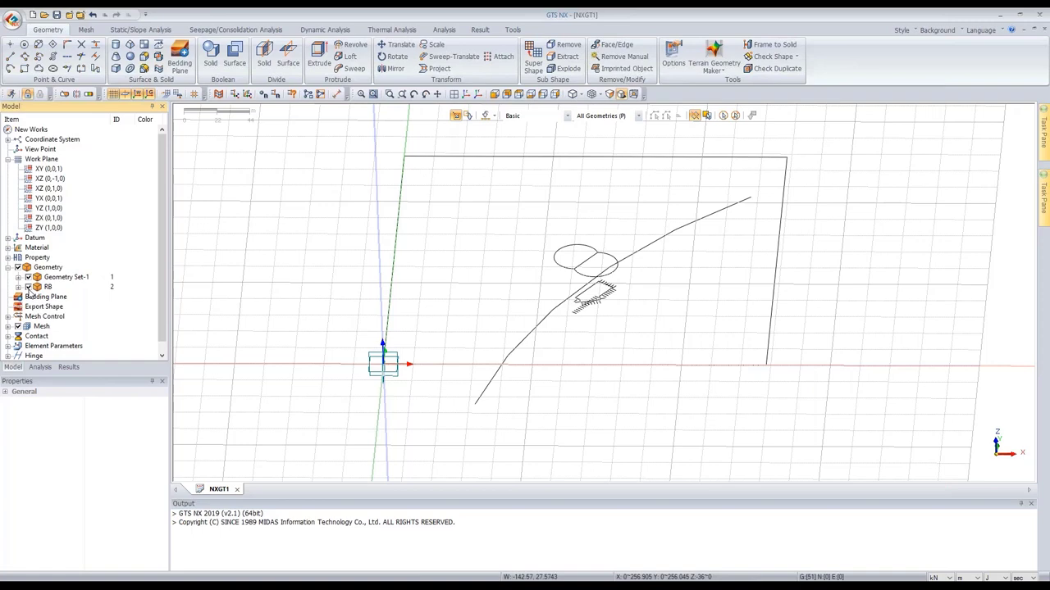
pyautogui.click(29, 288)
pyautogui.scroll(-4, 604, 262)
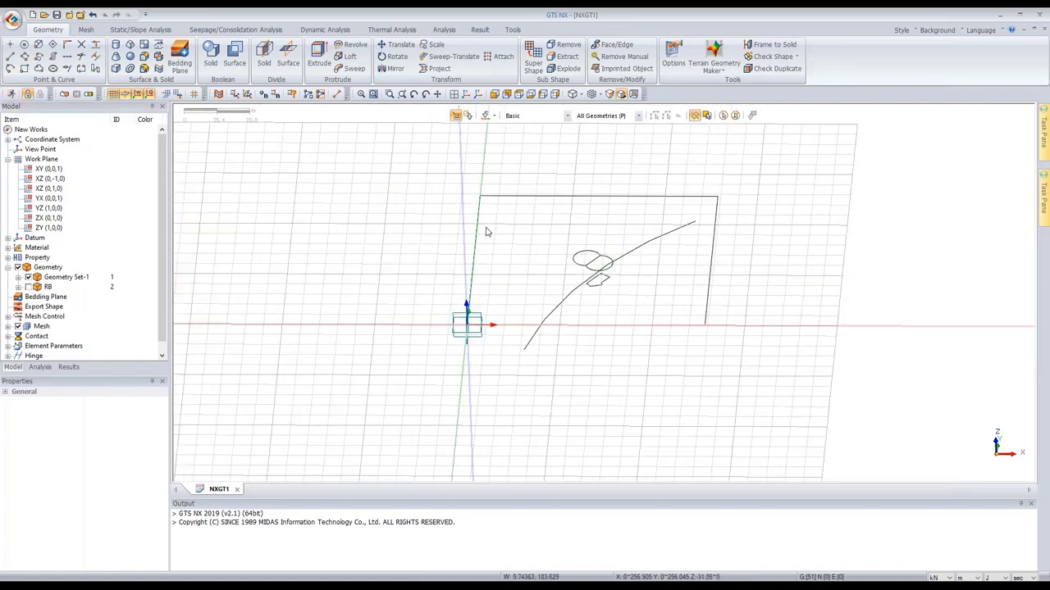
pyautogui.moveTo(485, 229); pyautogui.dragTo(487, 222, button='middle')
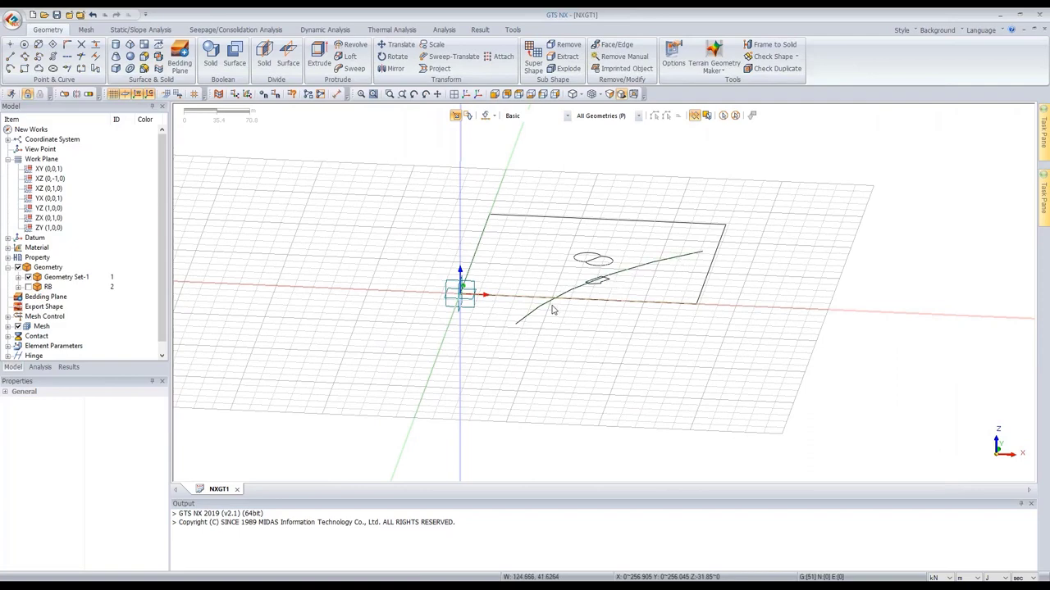
pyautogui.moveTo(511, 317); pyautogui.dragTo(512, 319, button='middle')
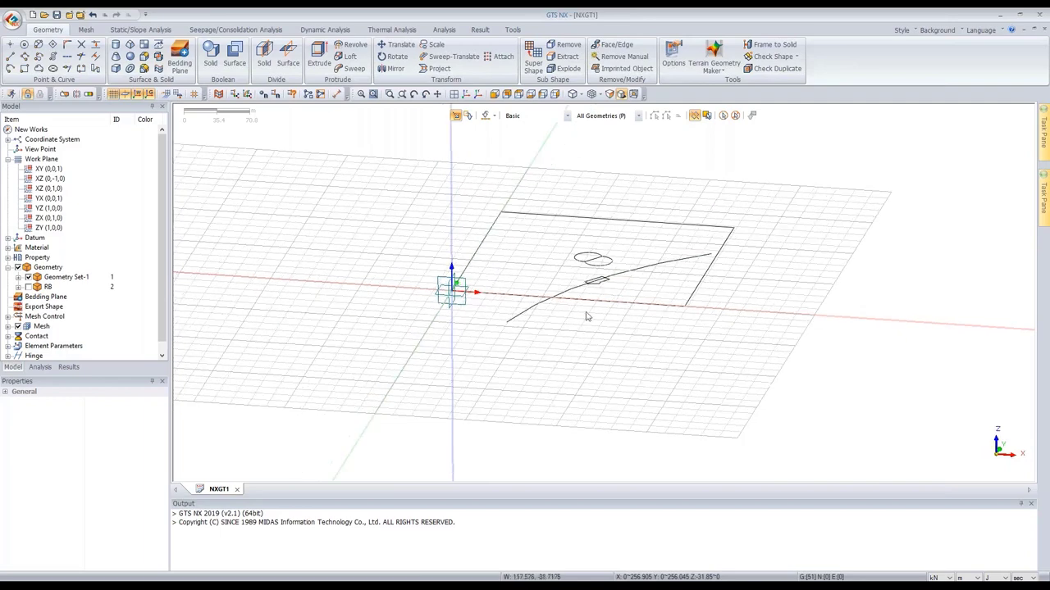
# - Make XZ (0,-1,0) the work plane and set the model to the front view
pyautogui.click(45, 181)
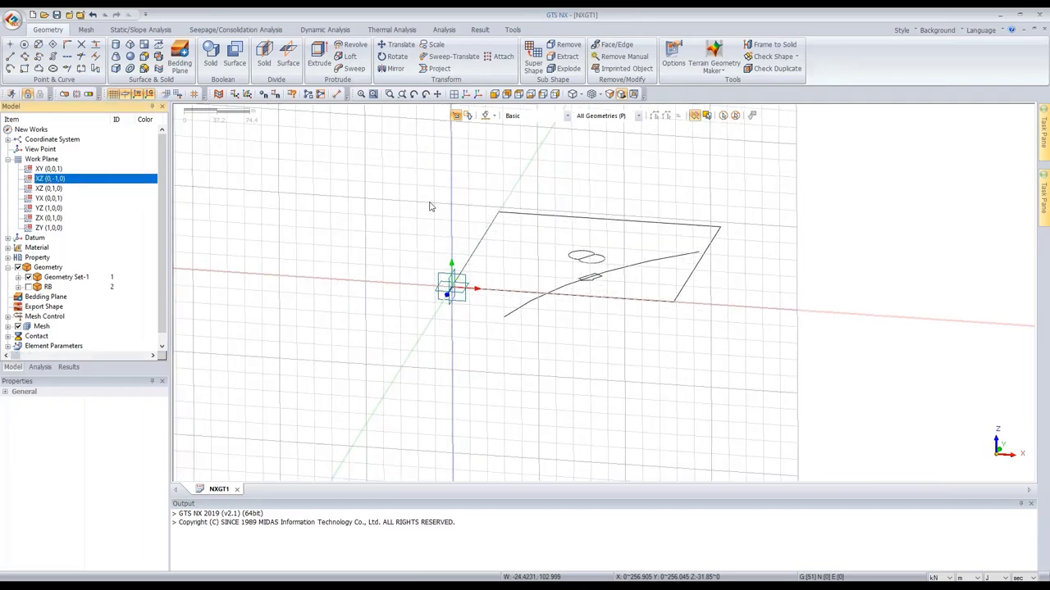
pyautogui.moveTo(522, 274); pyautogui.dragTo(465, 182, button='middle')
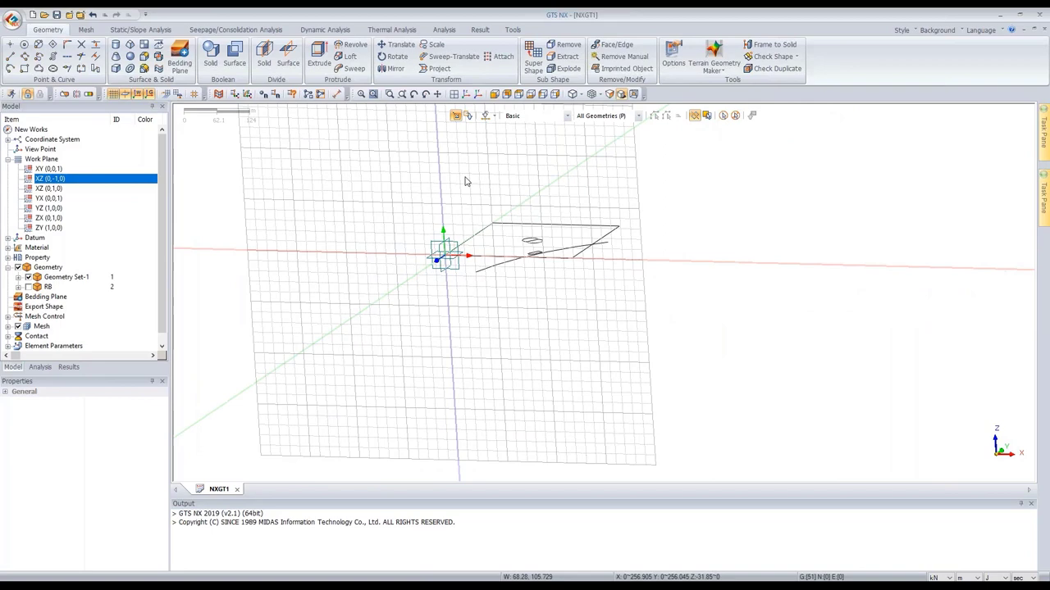
pyautogui.click(494, 93)
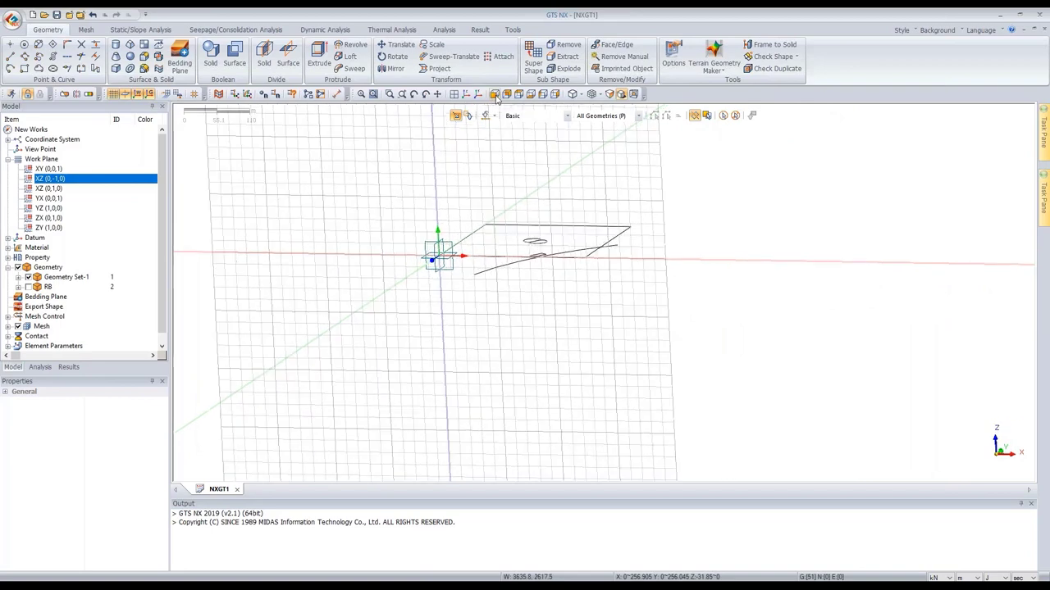
# - Draw a circle of radius 1.8 m centred on the lowered alignment's end at (60.4732, -31.85), stored in Geometry Set-1
pyautogui.click(24, 44)
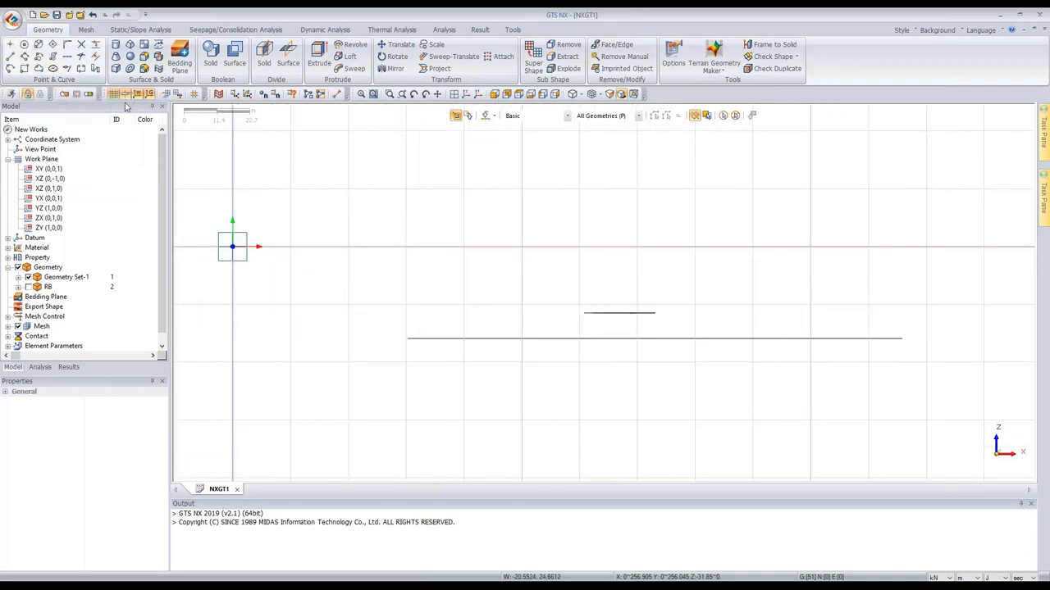
pyautogui.click(24, 44)
pyautogui.click(407, 338)
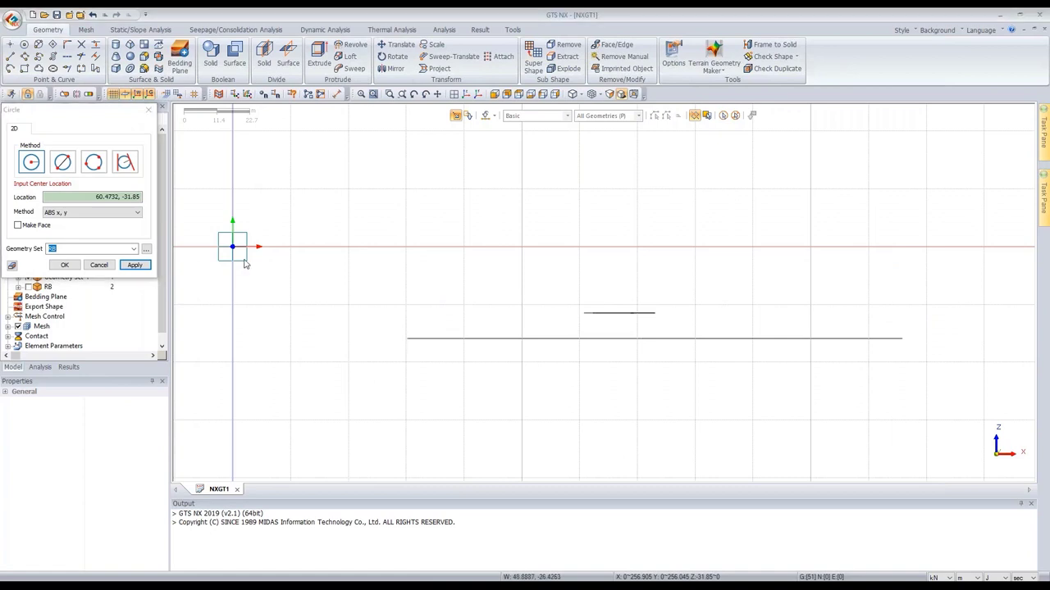
pyautogui.click(138, 197)
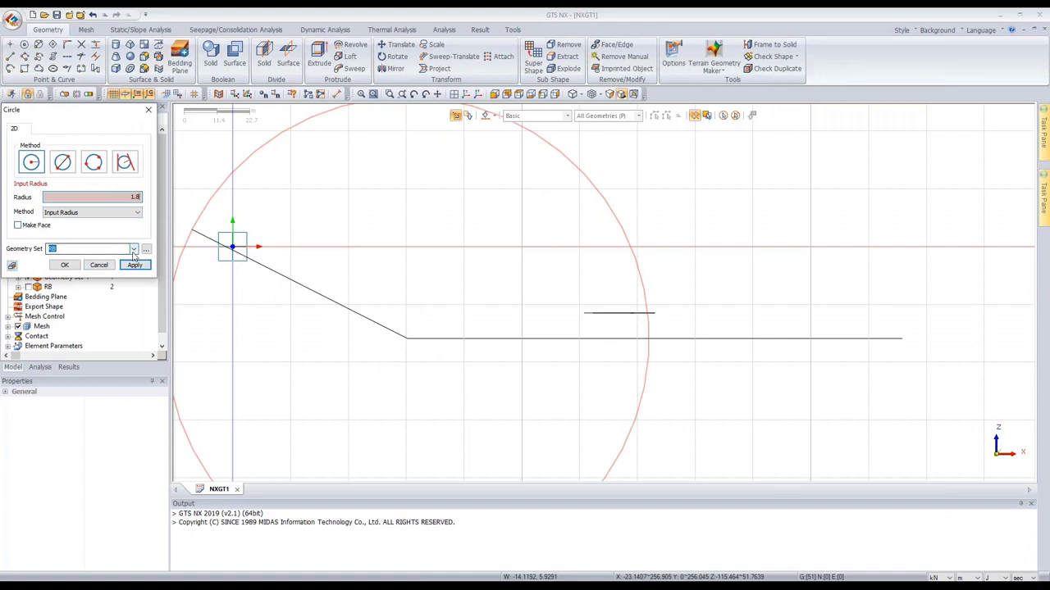
pyautogui.click(133, 251)
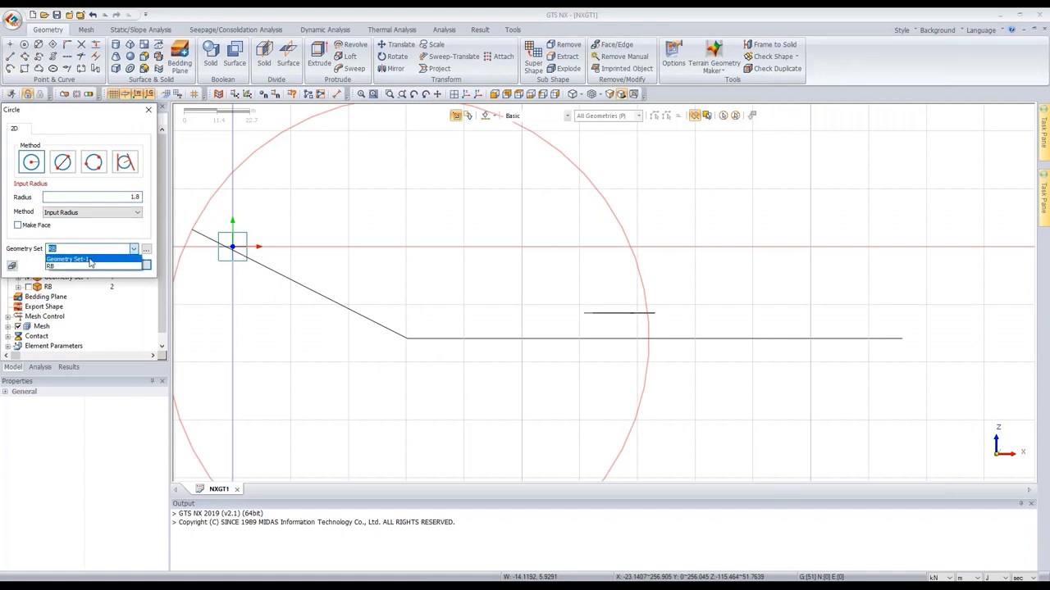
pyautogui.click(94, 260)
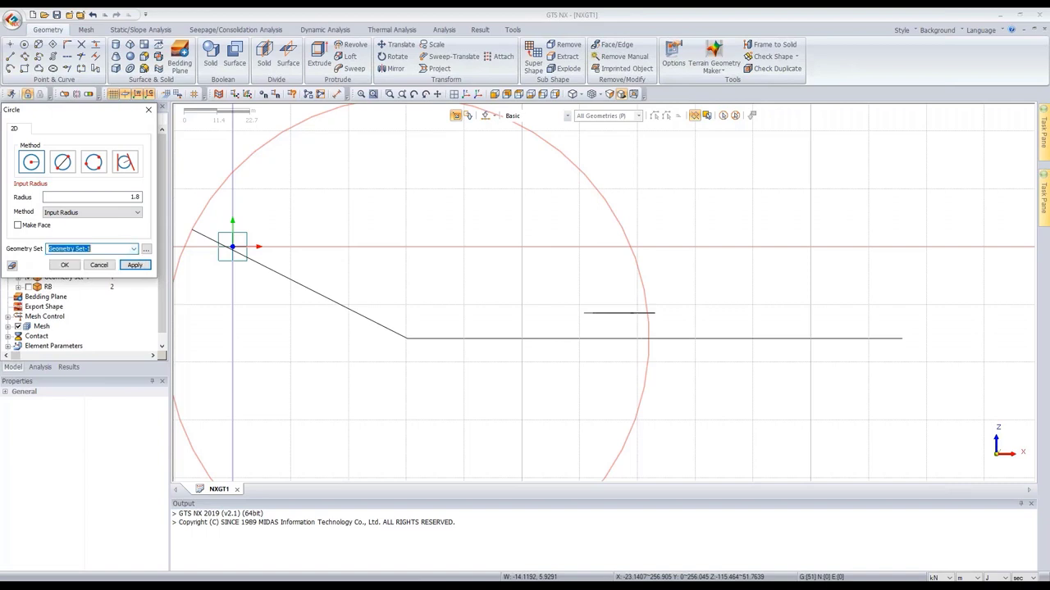
pyautogui.click(66, 266)
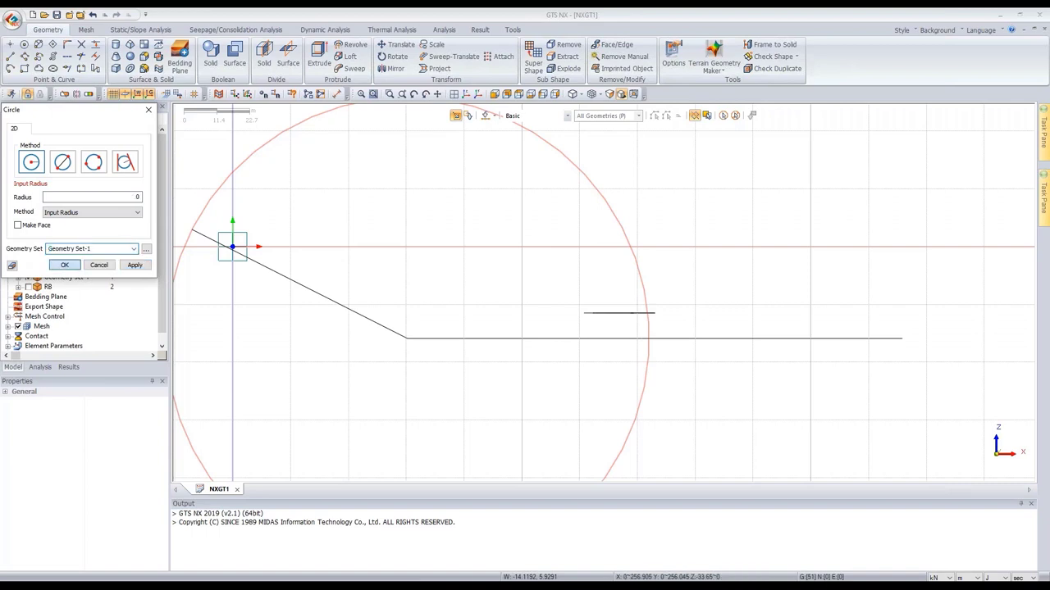
# - Set up a solid Sweep with the circle's edge as target and the lowered alignment arc as guide
pyautogui.moveTo(421, 206); pyautogui.dragTo(408, 164, button='middle')
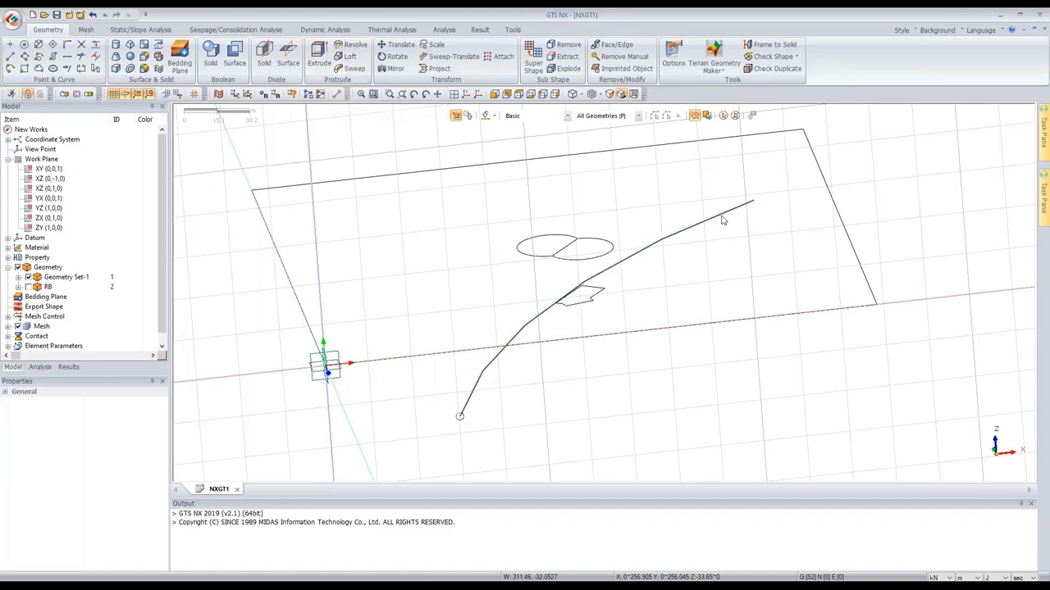
pyautogui.moveTo(668, 328); pyautogui.dragTo(427, 146, button='middle')
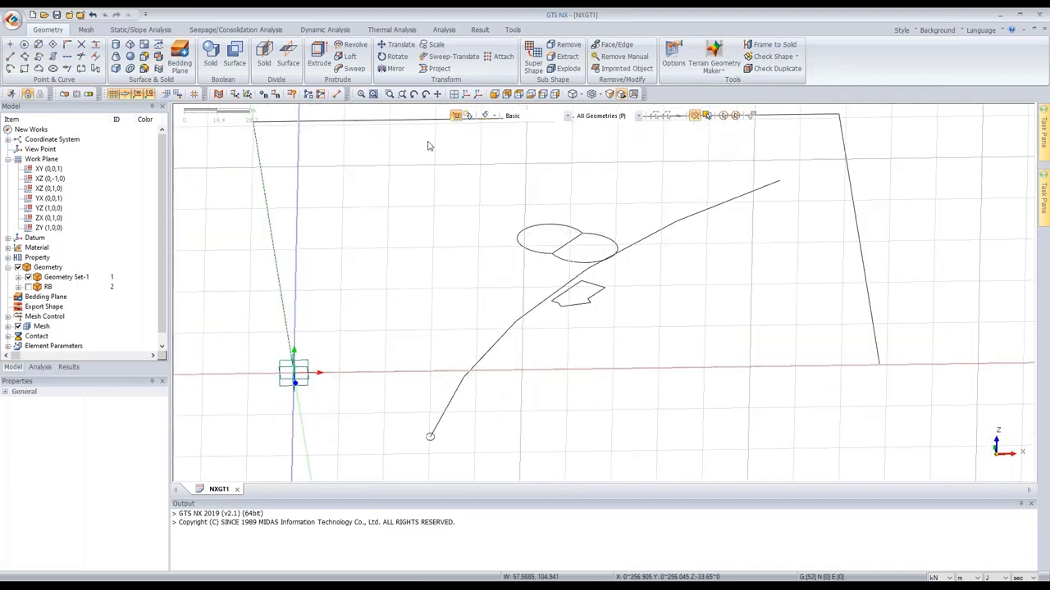
pyautogui.click(349, 71)
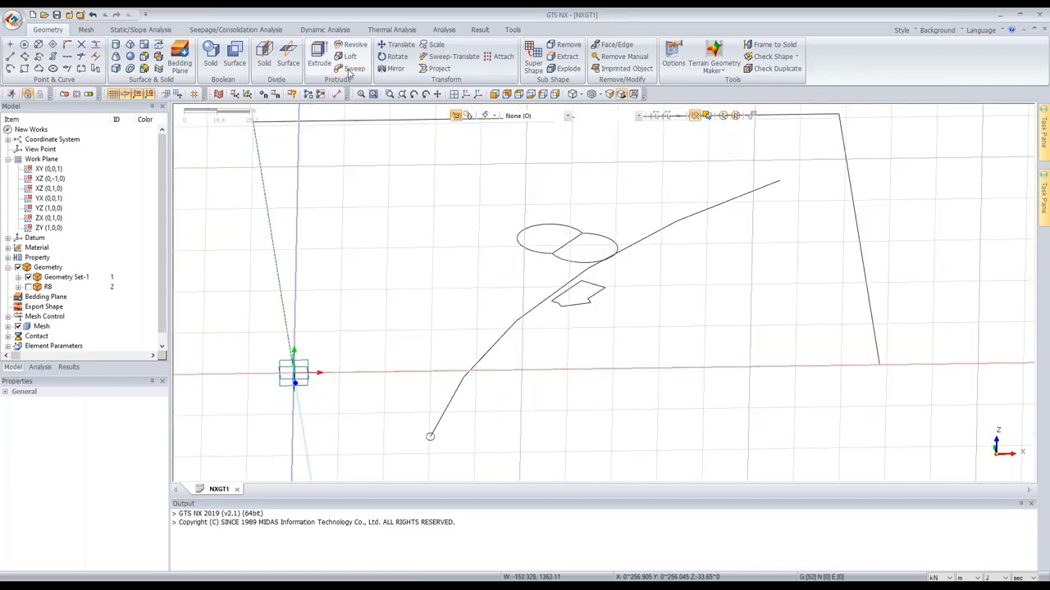
pyautogui.moveTo(52, 106); pyautogui.dragTo(156, 122)
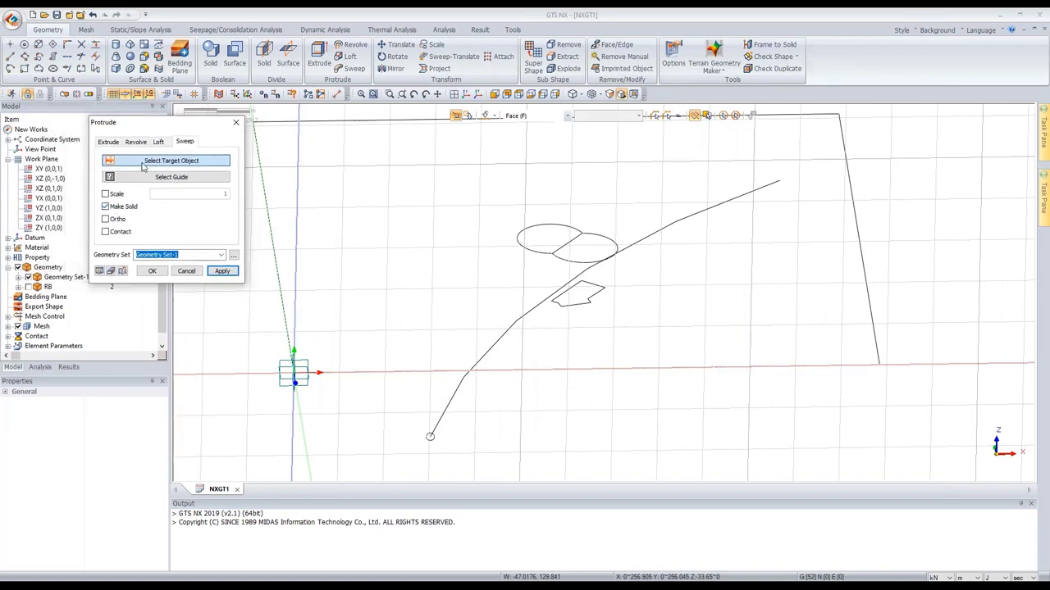
pyautogui.moveTo(359, 271)
pyautogui.mouseDown(button='middle')
pyautogui.moveTo(356, 251)
pyautogui.moveTo(368, 288)
pyautogui.mouseUp(button='middle')
pyautogui.scroll(2, 396, 279)
pyautogui.click(525, 119)
pyautogui.click(527, 145)
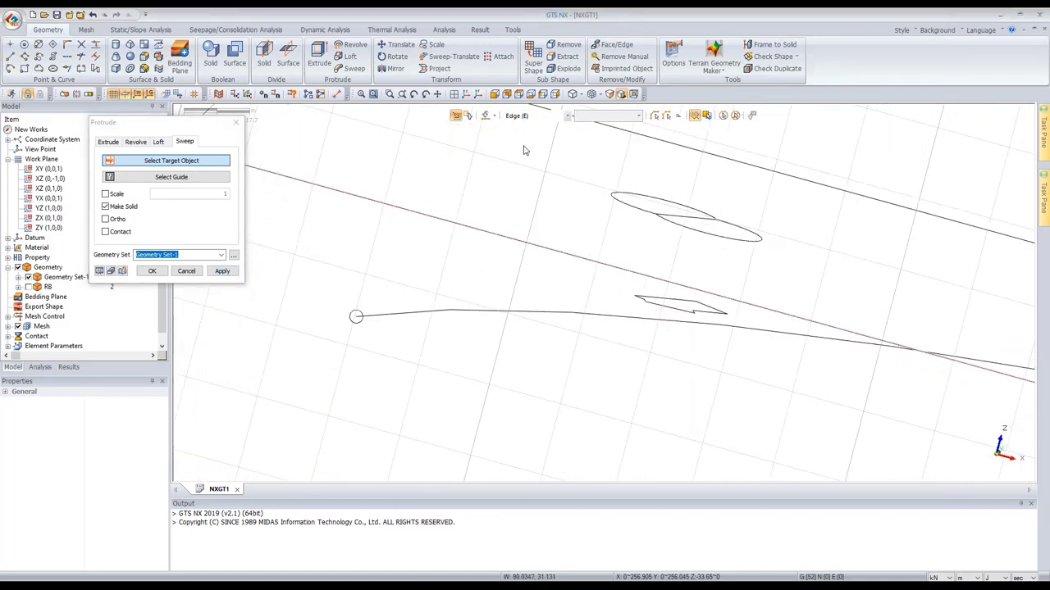
pyautogui.click(356, 317)
pyautogui.click(204, 182)
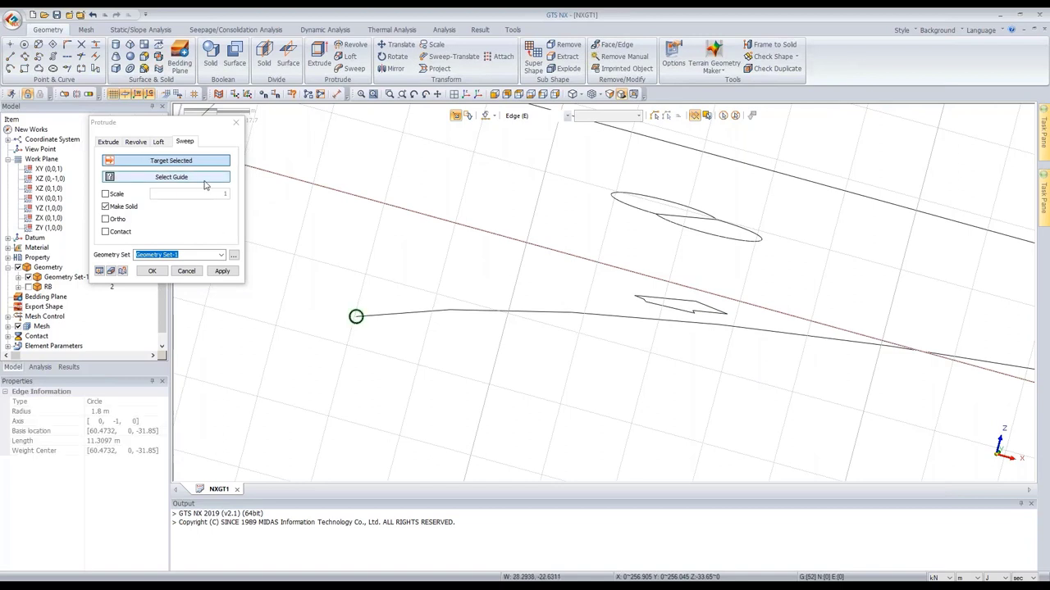
pyautogui.click(460, 315)
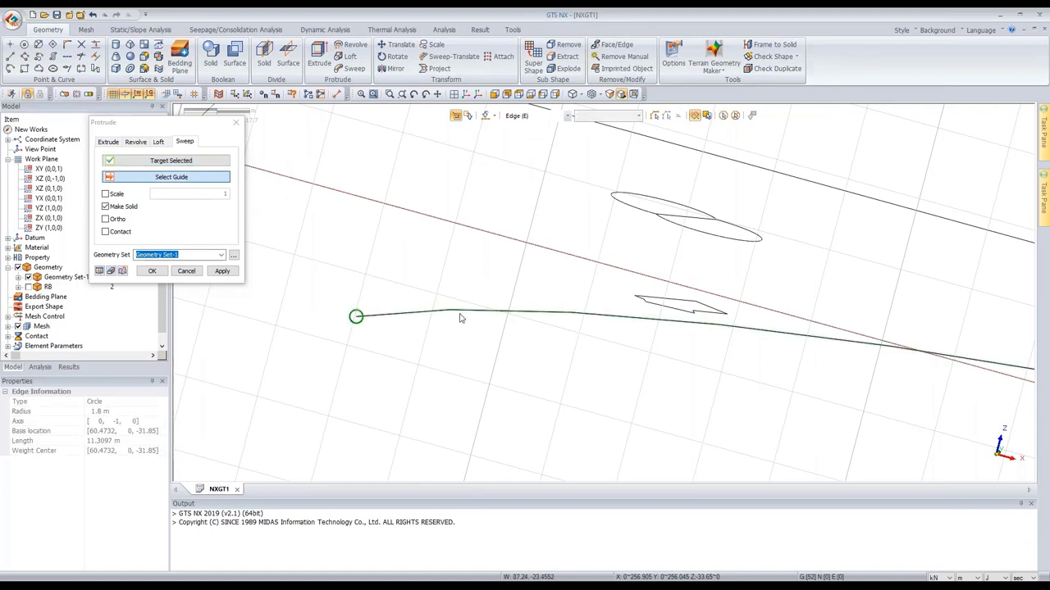
pyautogui.click(460, 318)
# - Name the sweep's geometry set DTSS, preview the tunnel solid and create it
pyautogui.scroll(-4, 454, 316)
pyautogui.moveTo(442, 321); pyautogui.dragTo(377, 259, button='middle')
pyautogui.click(190, 255)
pyautogui.write('DTSS')
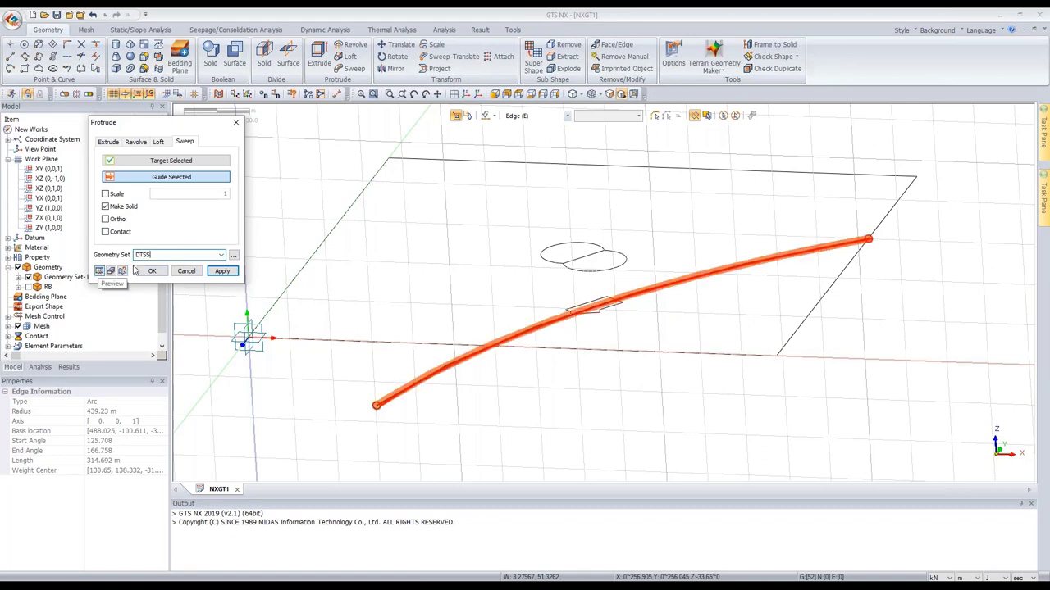
pyautogui.click(220, 271)
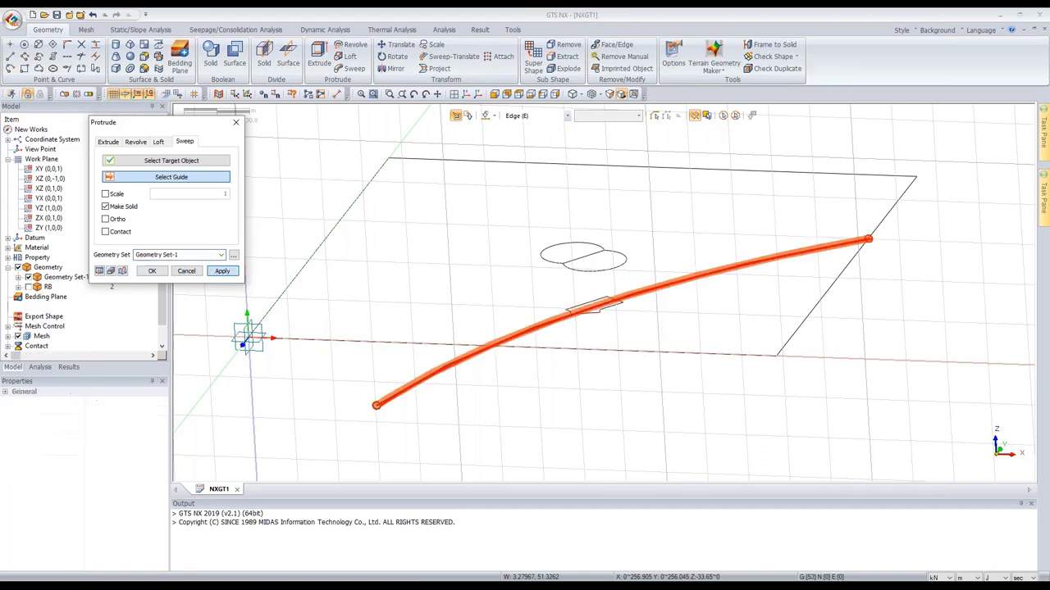
# - Hide the DTSS geometry set and delete the leftover sweep circle and lowered alignment arc
pyautogui.scroll(-2, 433, 286)
pyautogui.moveTo(443, 287); pyautogui.dragTo(510, 268, button='middle')
pyautogui.scroll(3, 549, 308)
pyautogui.moveTo(549, 306); pyautogui.dragTo(492, 205, button='middle')
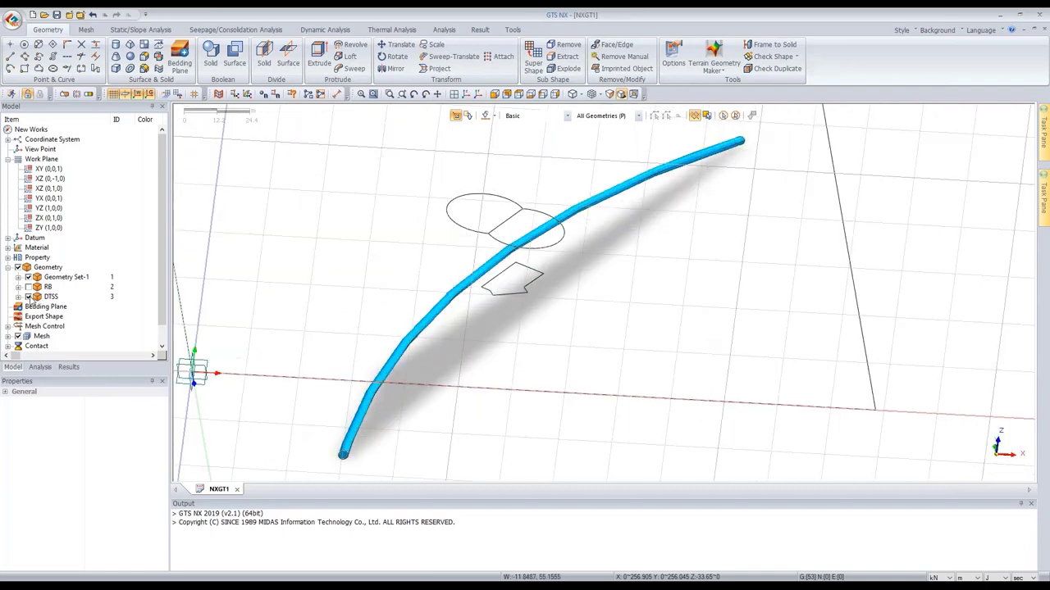
pyautogui.click(29, 297)
pyautogui.moveTo(443, 336); pyautogui.dragTo(397, 299, button='middle')
pyautogui.press('Delete')
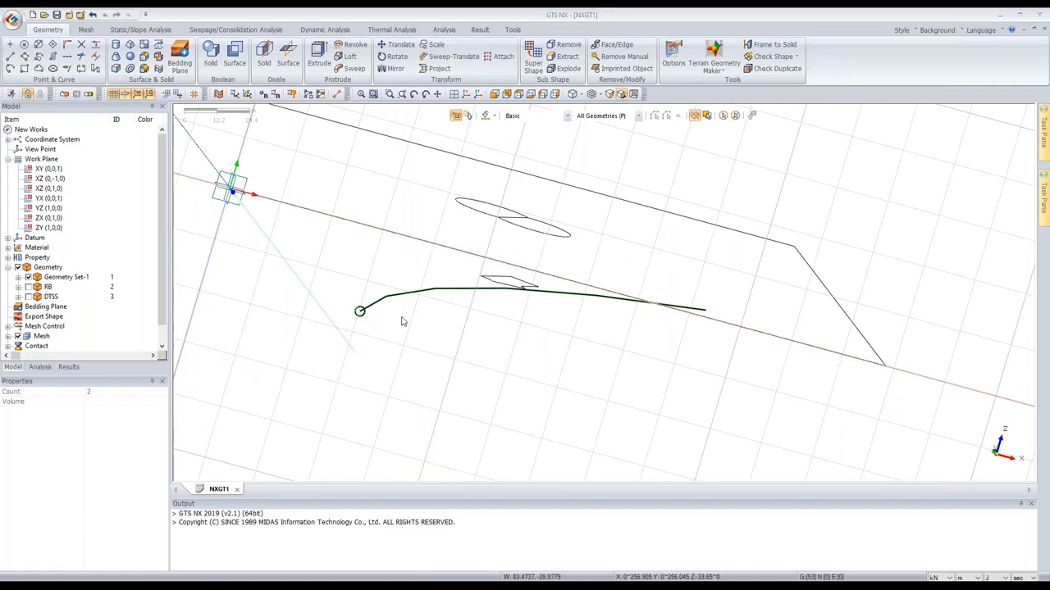
pyautogui.press('Return')
# - Start a solid Extrude with the seven edges of the polygonal shaft outline as target
pyautogui.moveTo(468, 322)
pyautogui.mouseDown(button='middle')
pyautogui.moveTo(492, 316)
pyautogui.moveTo(474, 283)
pyautogui.moveTo(520, 346)
pyautogui.moveTo(586, 349)
pyautogui.moveTo(25, 287)
pyautogui.mouseUp(button='middle')
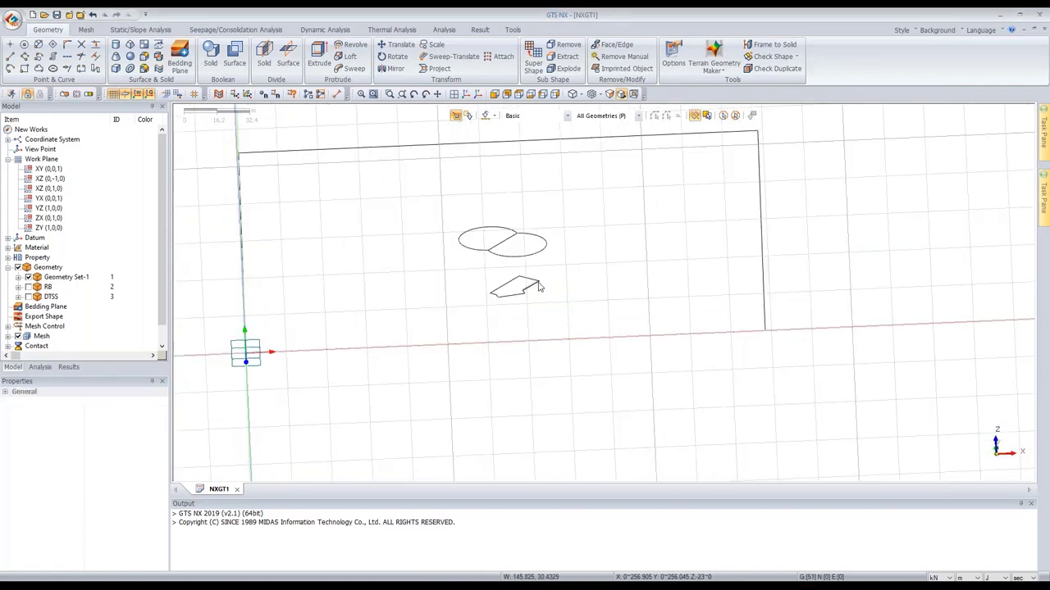
pyautogui.click(326, 57)
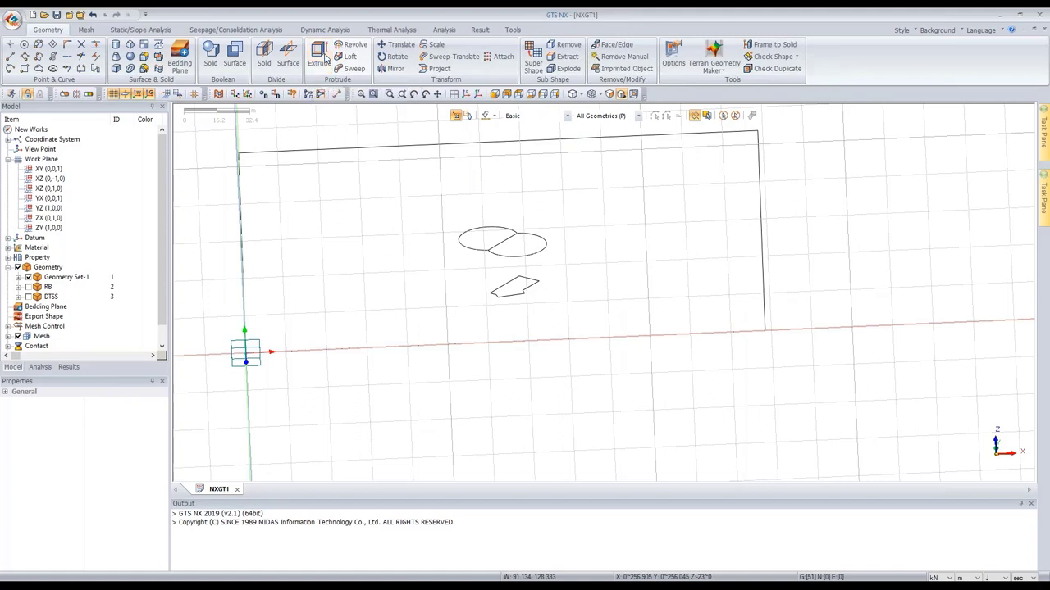
pyautogui.moveTo(274, 122); pyautogui.dragTo(299, 121)
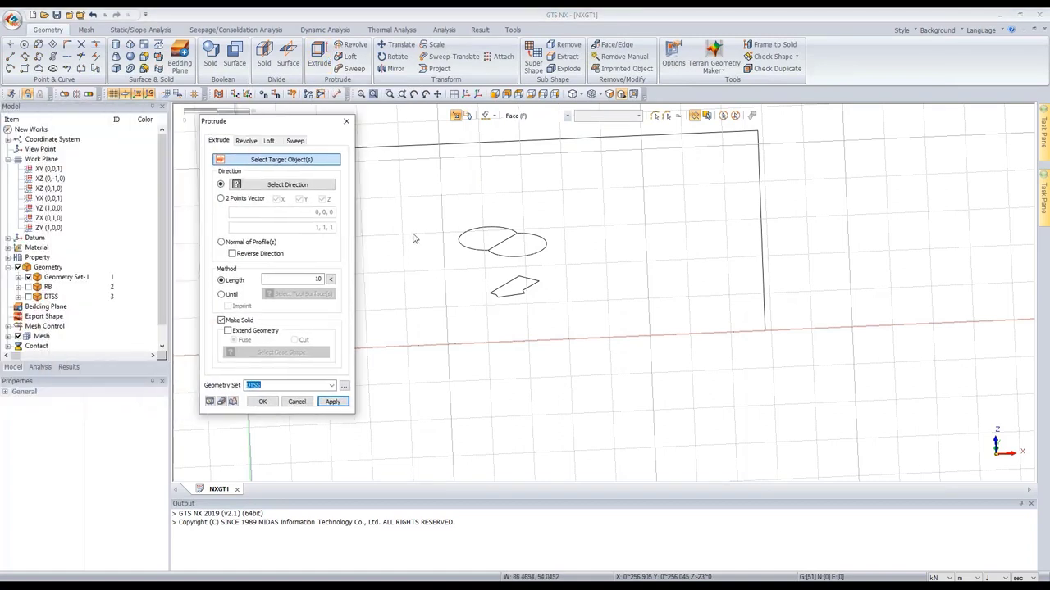
pyautogui.click(527, 117)
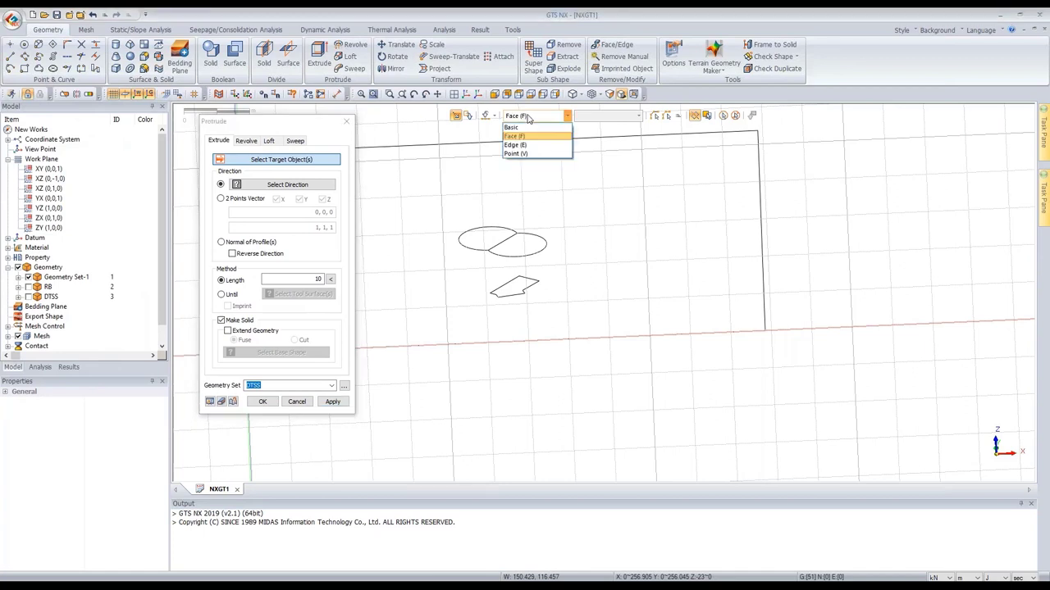
pyautogui.click(530, 144)
pyautogui.moveTo(504, 177); pyautogui.dragTo(507, 185, button='middle')
pyautogui.moveTo(552, 270); pyautogui.dragTo(468, 315)
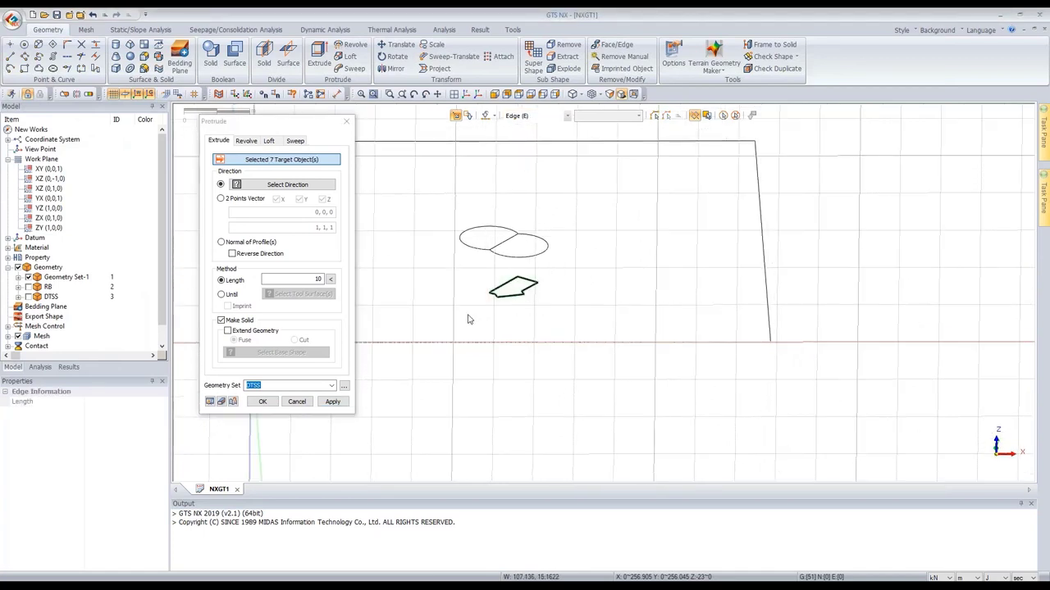
# - Hide the grid and set the vertical Z datum axis as the extrusion direction
pyautogui.click(298, 189)
pyautogui.moveTo(573, 276); pyautogui.dragTo(577, 255, button='middle')
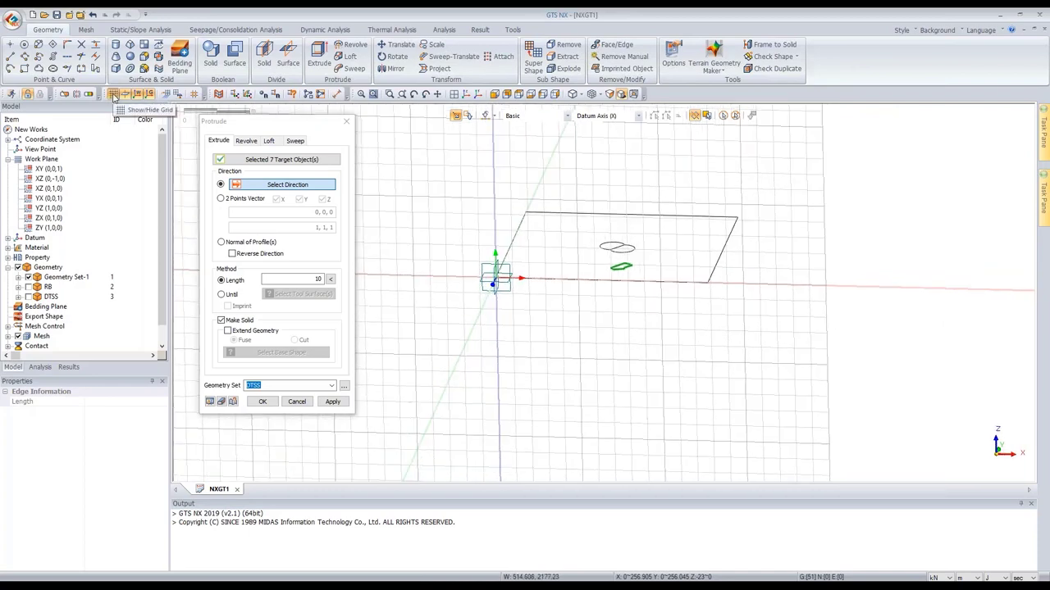
pyautogui.click(114, 97)
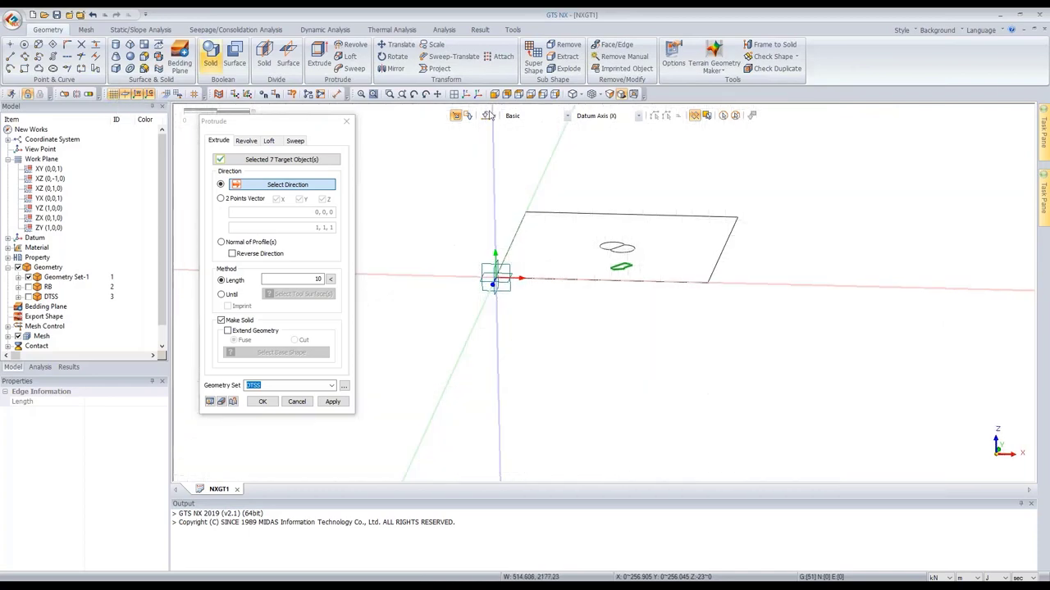
pyautogui.click(493, 185)
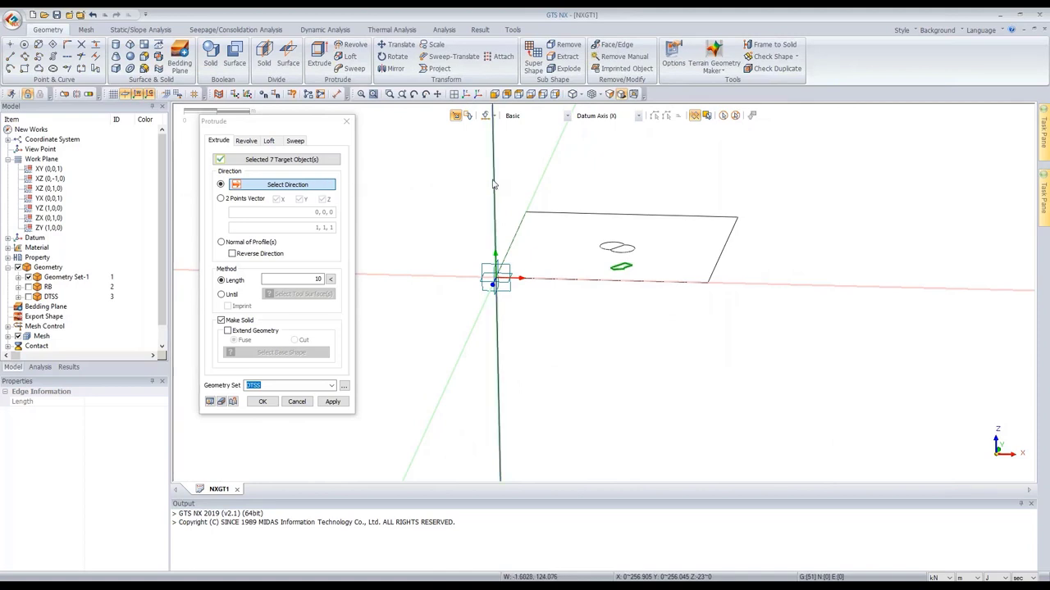
pyautogui.scroll(5, 597, 266)
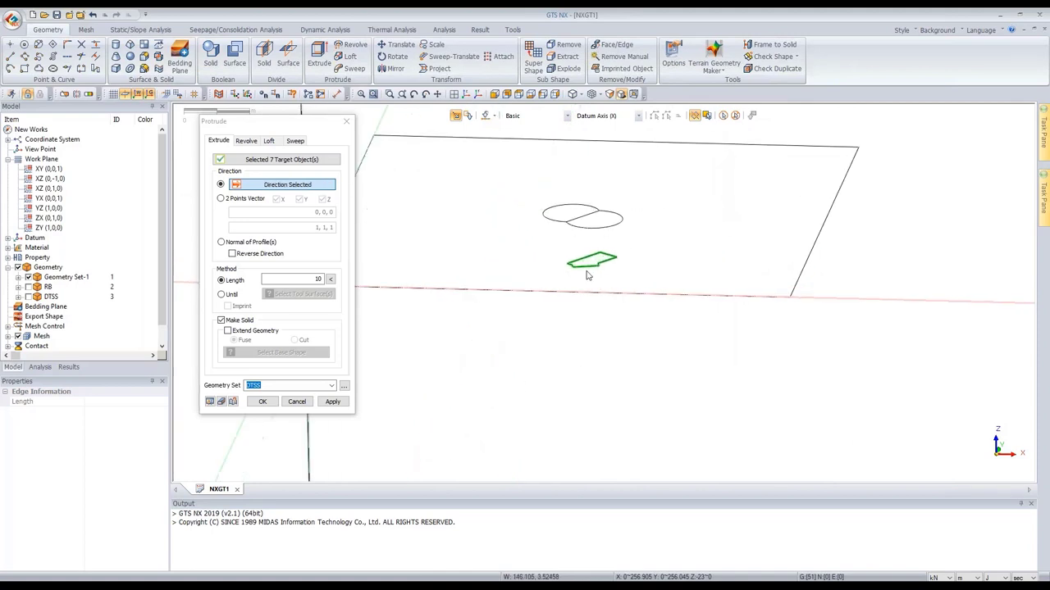
# - Extrude the polygonal outline 24.35 m in the reverse direction into geometry set M.SHAFT, previewing the solid before creating it
pyautogui.click(263, 256)
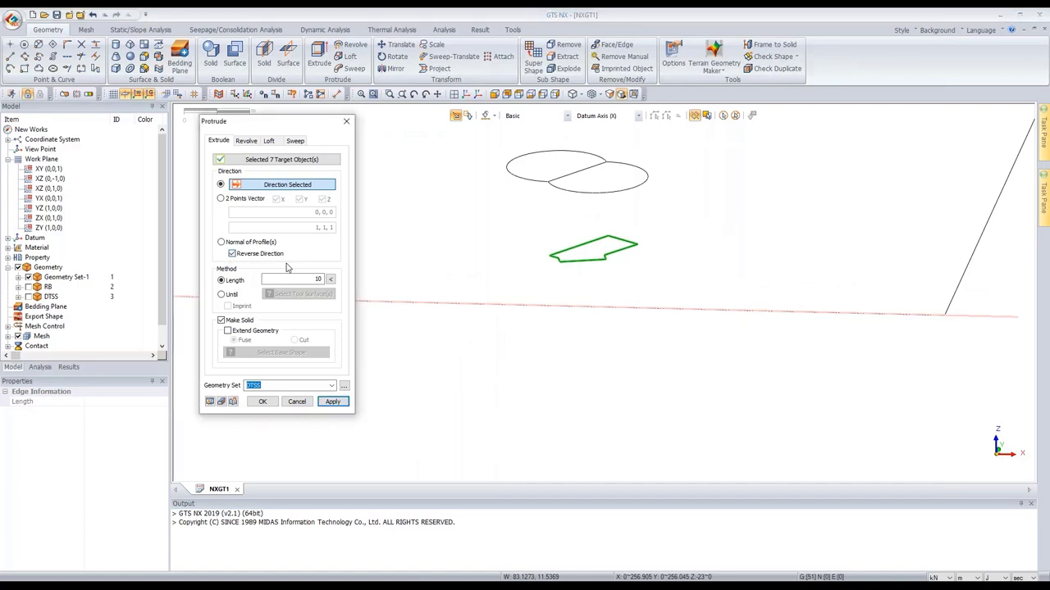
pyautogui.moveTo(307, 279); pyautogui.dragTo(333, 278)
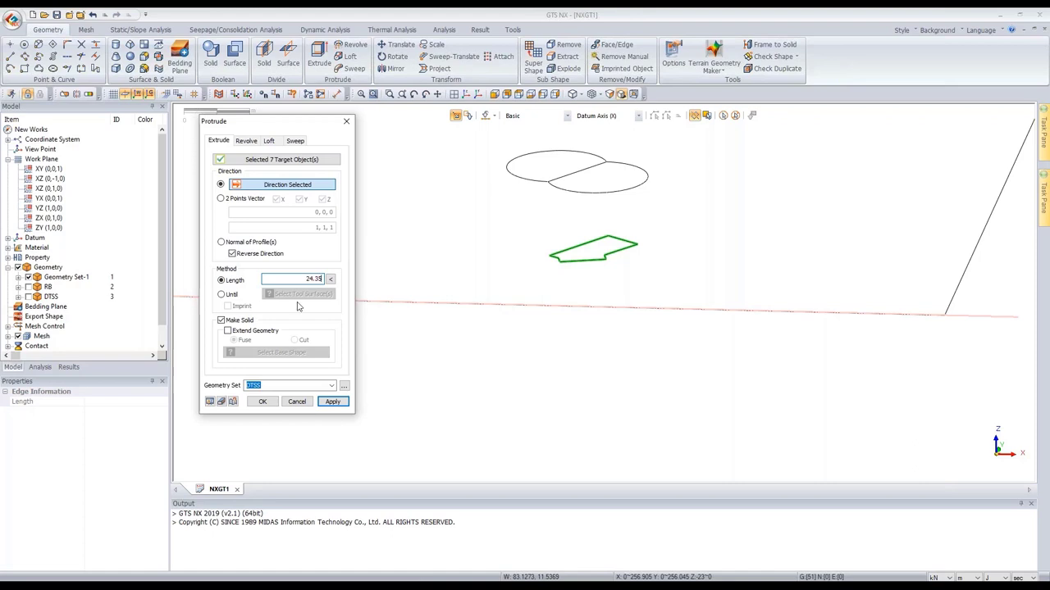
pyautogui.click(274, 385)
pyautogui.write('M.SHAFT')
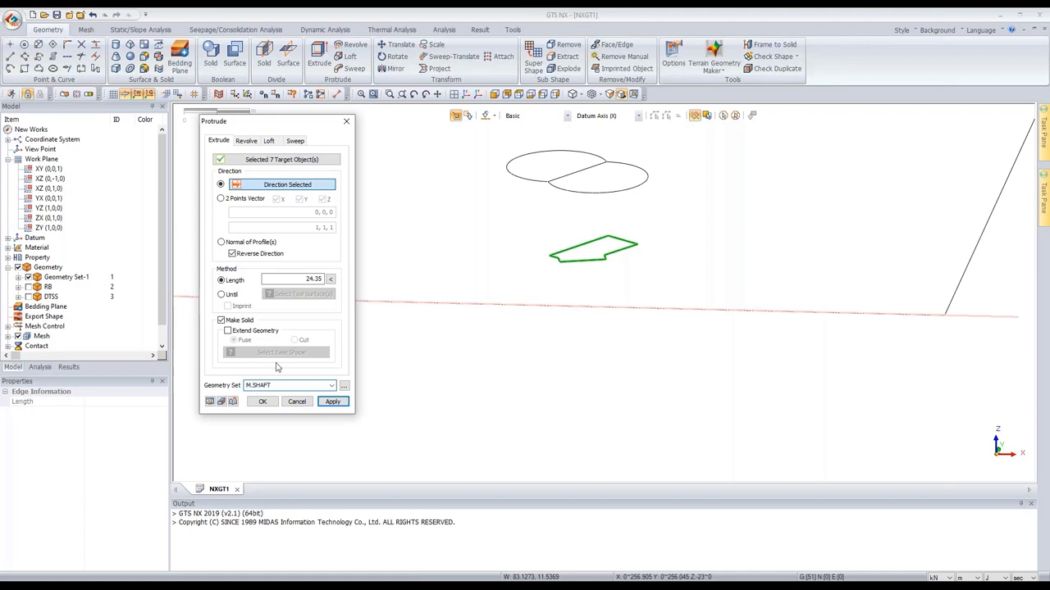
pyautogui.click(210, 402)
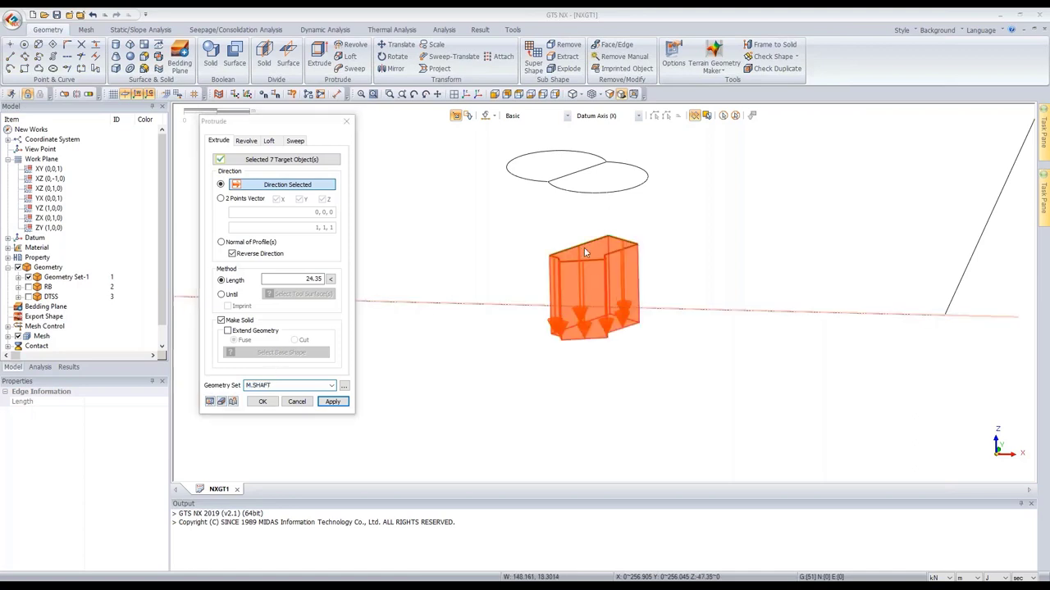
pyautogui.moveTo(598, 247); pyautogui.dragTo(592, 271, button='middle')
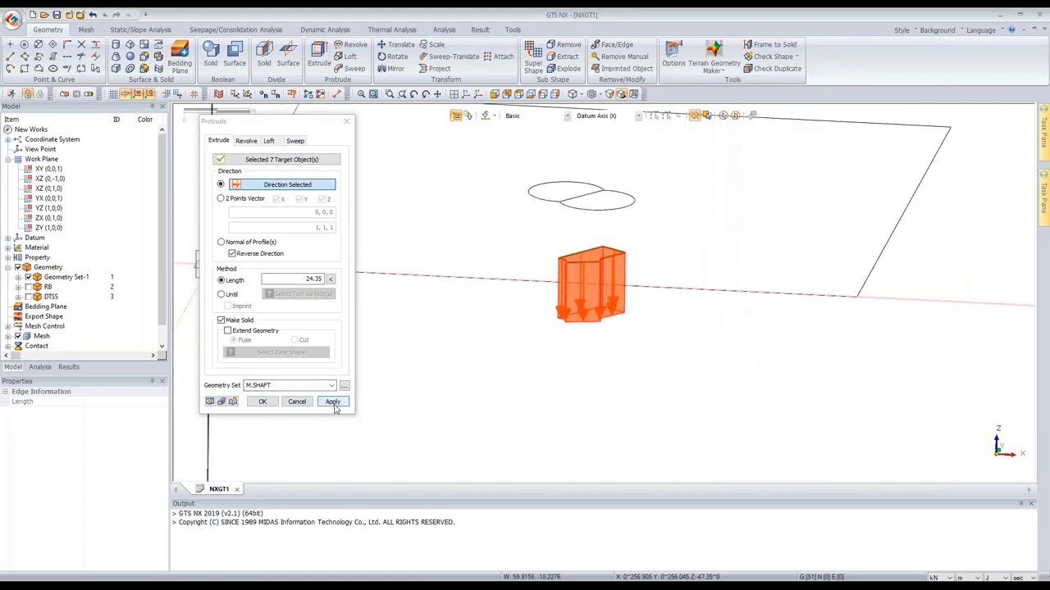
pyautogui.click(332, 402)
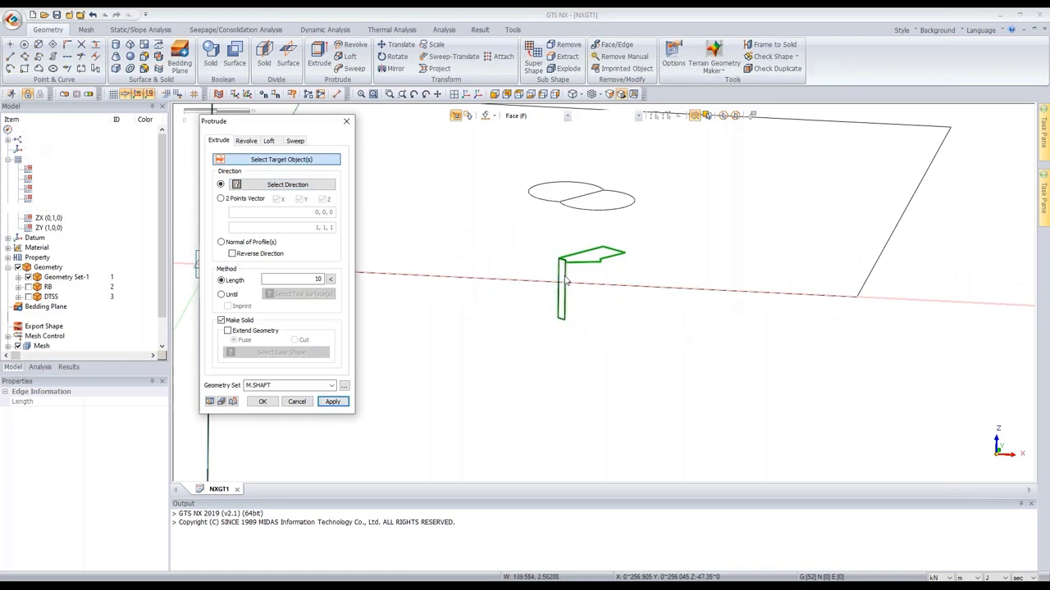
# - Set the arc and dividing line of the rounded outline above the M.SHAFT solid as extrusion targets, with the Z axis as direction
pyautogui.moveTo(564, 280); pyautogui.dragTo(621, 252, button='middle')
pyautogui.scroll(3, 621, 252)
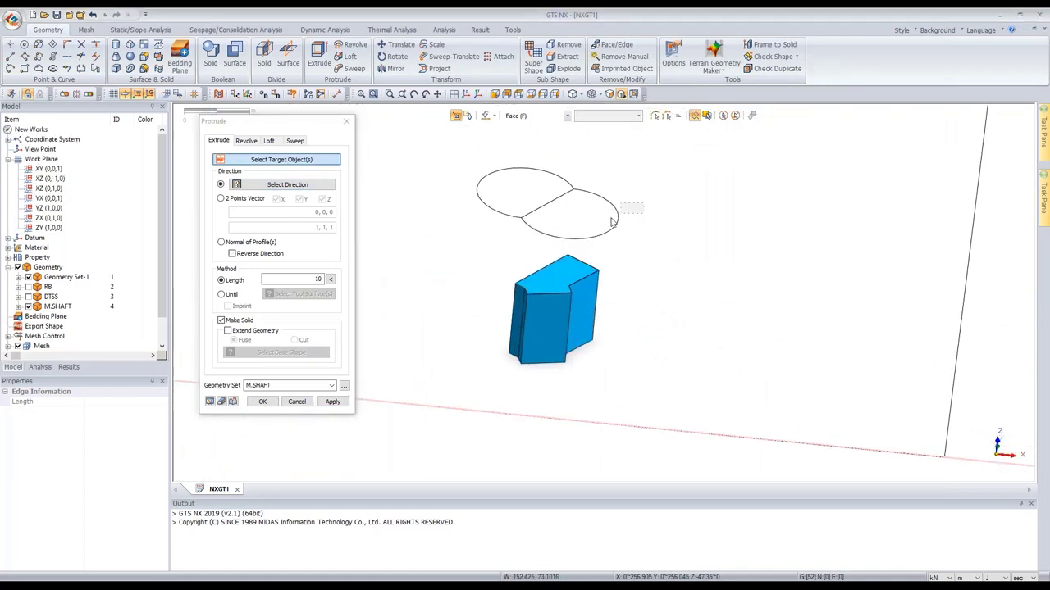
pyautogui.press('e')
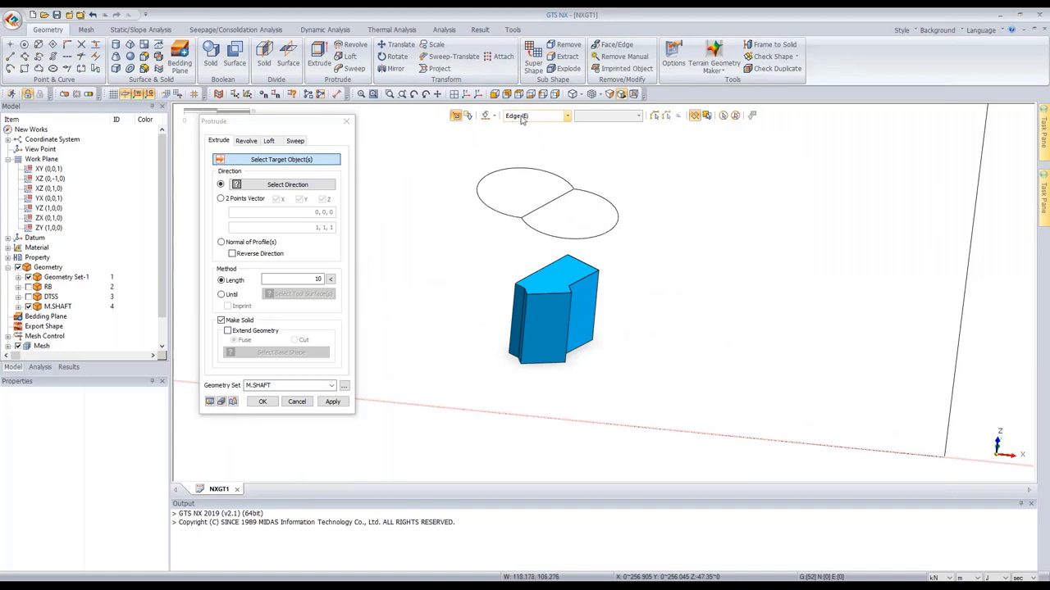
pyautogui.click(618, 215)
pyautogui.click(547, 204)
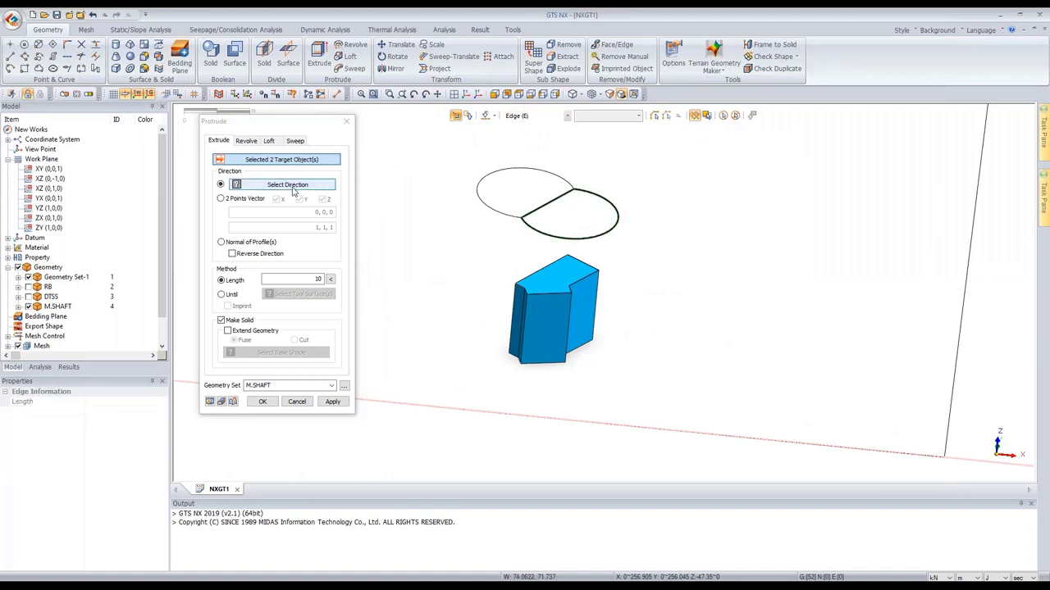
pyautogui.scroll(-5, 691, 226)
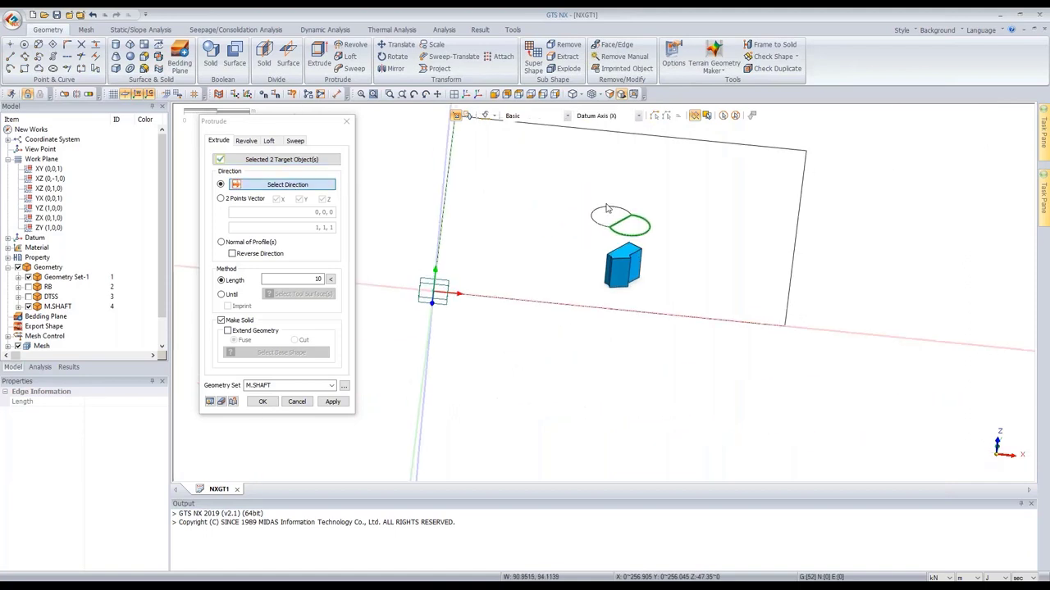
pyautogui.click(427, 180)
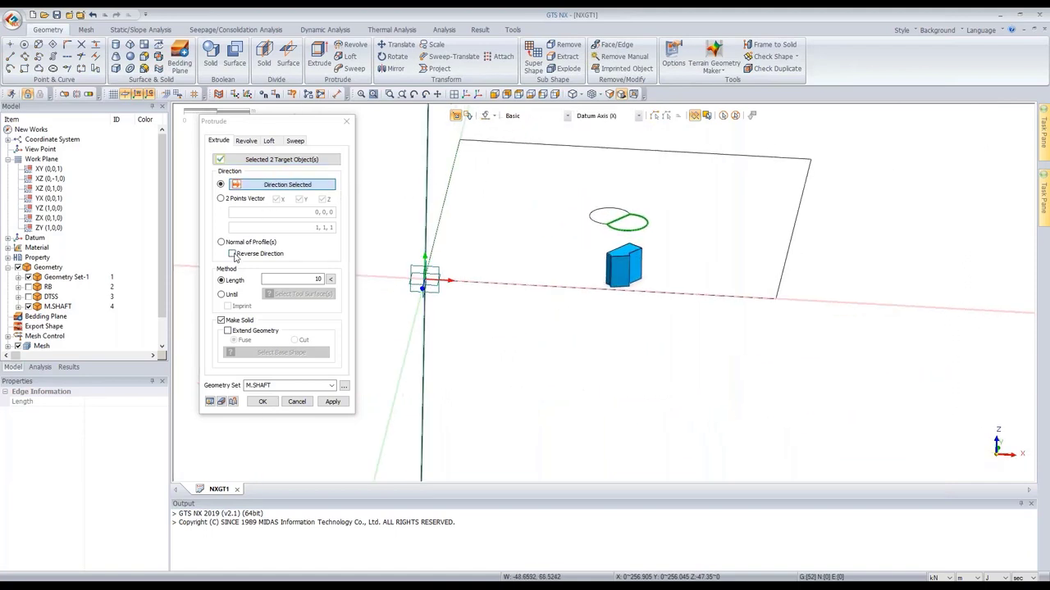
# - Extrude the rounded outline 23 m in the reverse direction into geometry set R.SHAFT, previewing the solid before creating it
pyautogui.click(233, 254)
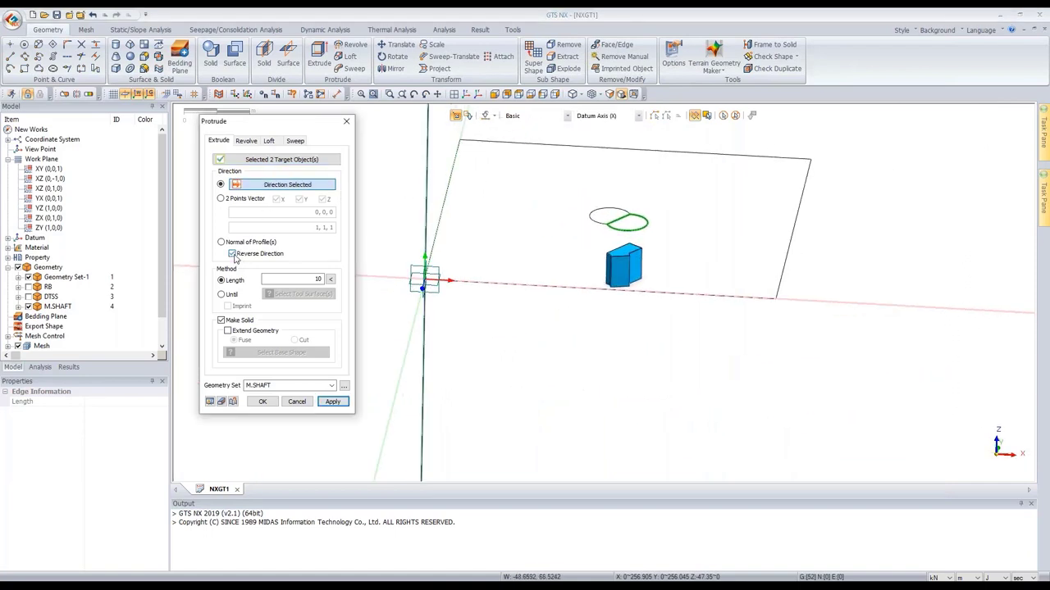
pyautogui.doubleClick(293, 277)
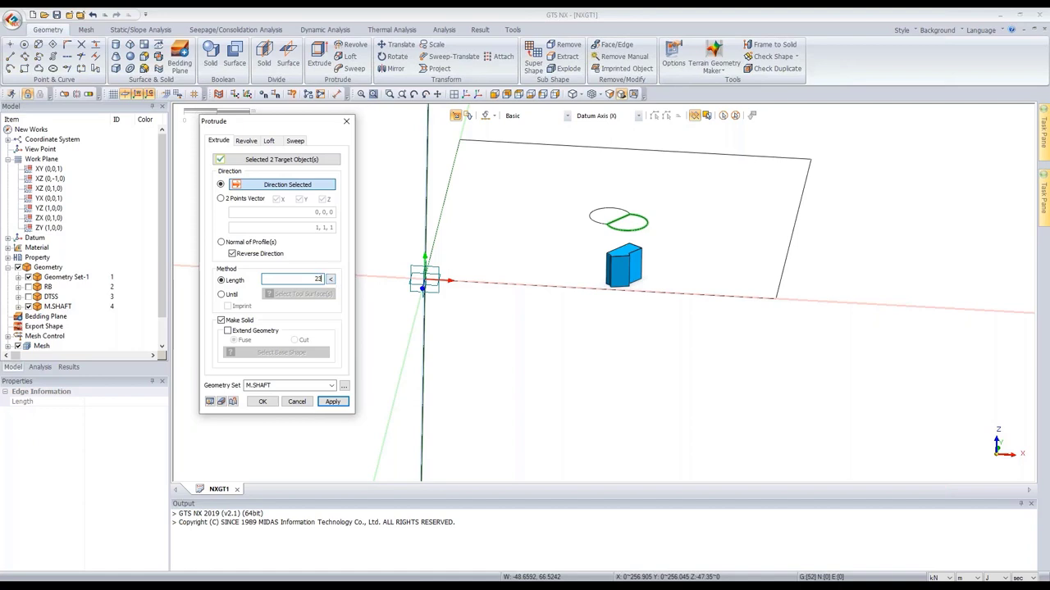
pyautogui.click(267, 387)
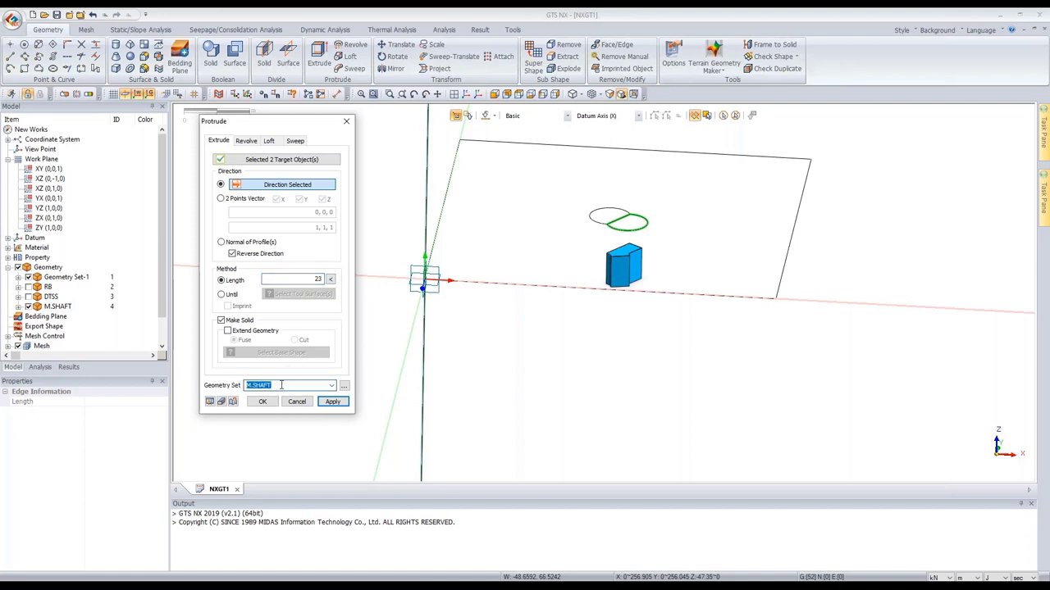
pyautogui.write('R.')
pyautogui.click(210, 401)
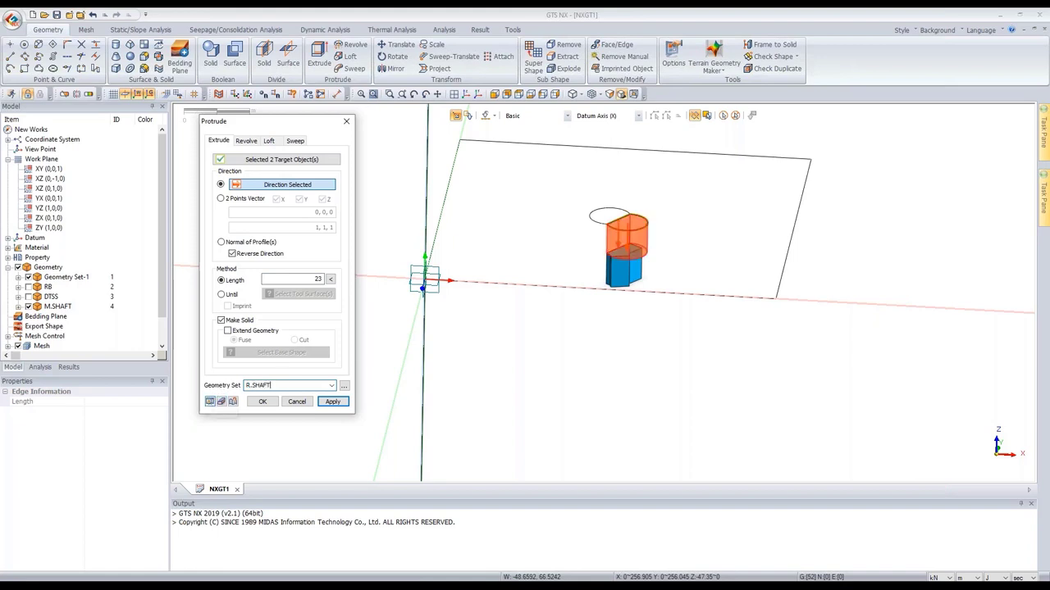
pyautogui.click(332, 401)
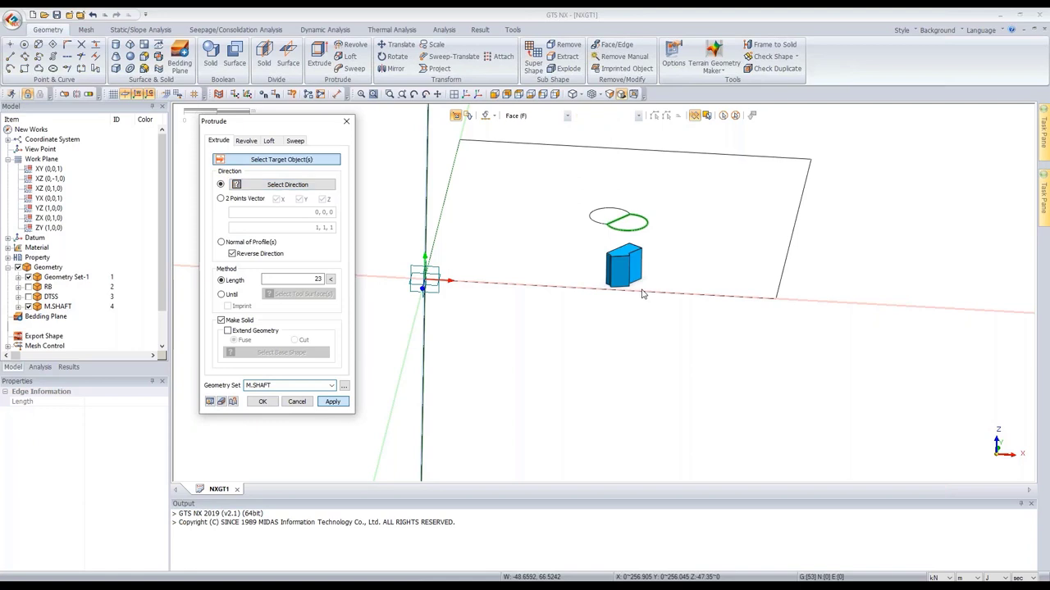
# - Select the remaining rounded outline's arc and the dividing line beside the R.SHAFT solid as extrusion targets
pyautogui.scroll(-2, 656, 300)
pyautogui.moveTo(656, 300)
pyautogui.mouseDown(button='middle')
pyautogui.moveTo(668, 291)
pyautogui.moveTo(661, 282)
pyautogui.mouseUp(button='middle')
pyautogui.scroll(3, 611, 231)
pyautogui.moveTo(607, 232); pyautogui.dragTo(592, 250, button='middle')
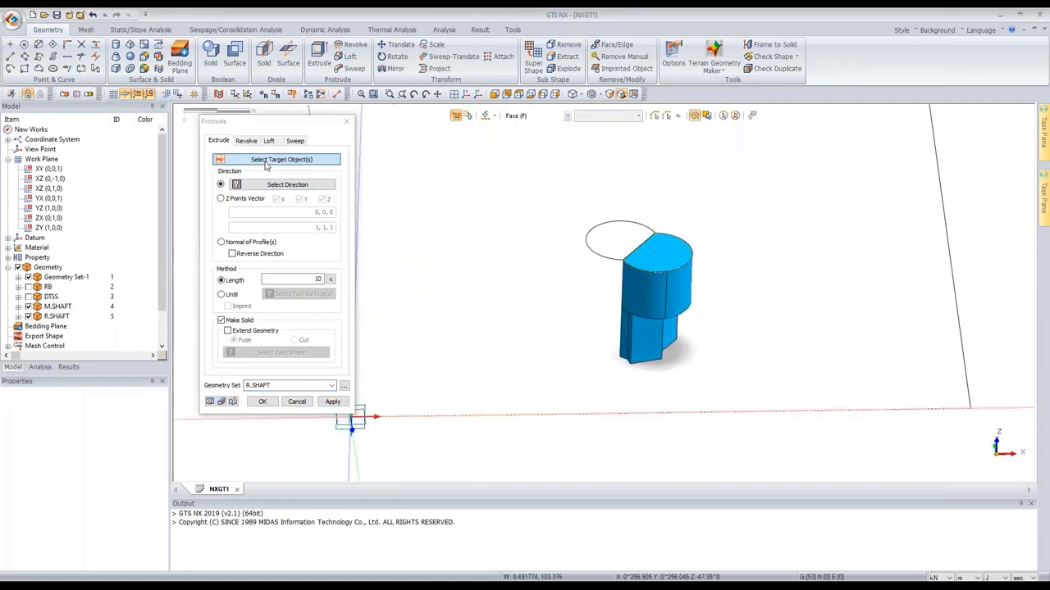
pyautogui.scroll(2, 607, 236)
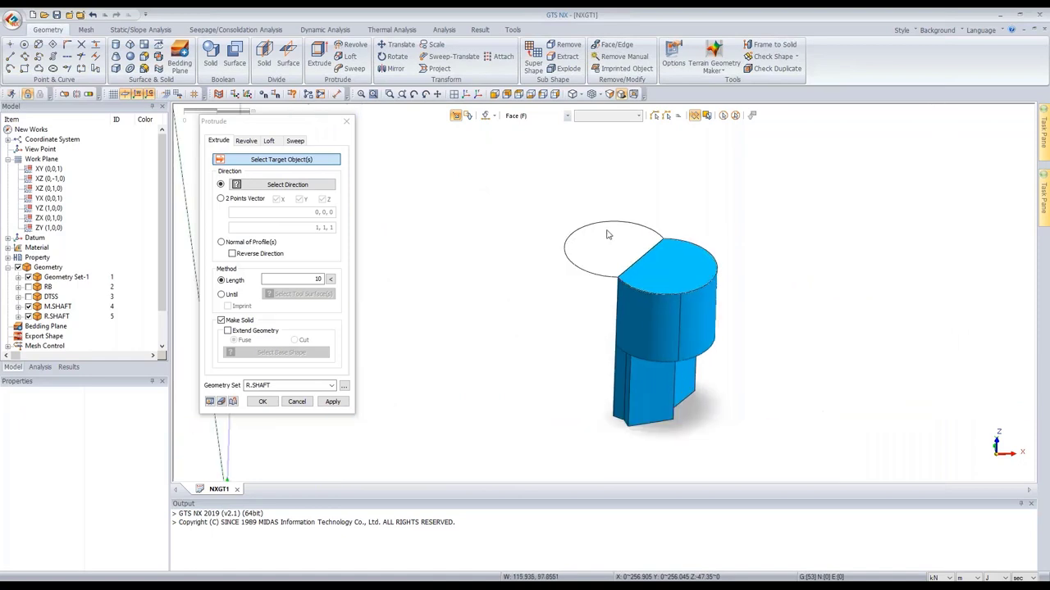
pyautogui.scroll(1, 607, 230)
pyautogui.scroll(-2, 541, 117)
pyautogui.moveTo(593, 221); pyautogui.dragTo(542, 258)
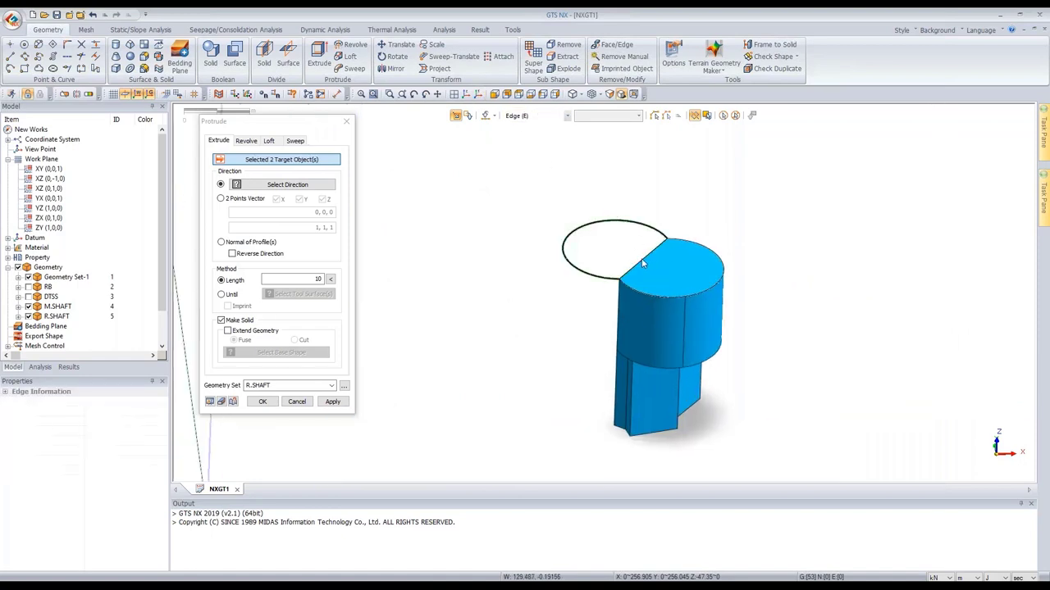
# - Set the Z axis as the extrusion direction for the remaining rounded outline
pyautogui.click(302, 187)
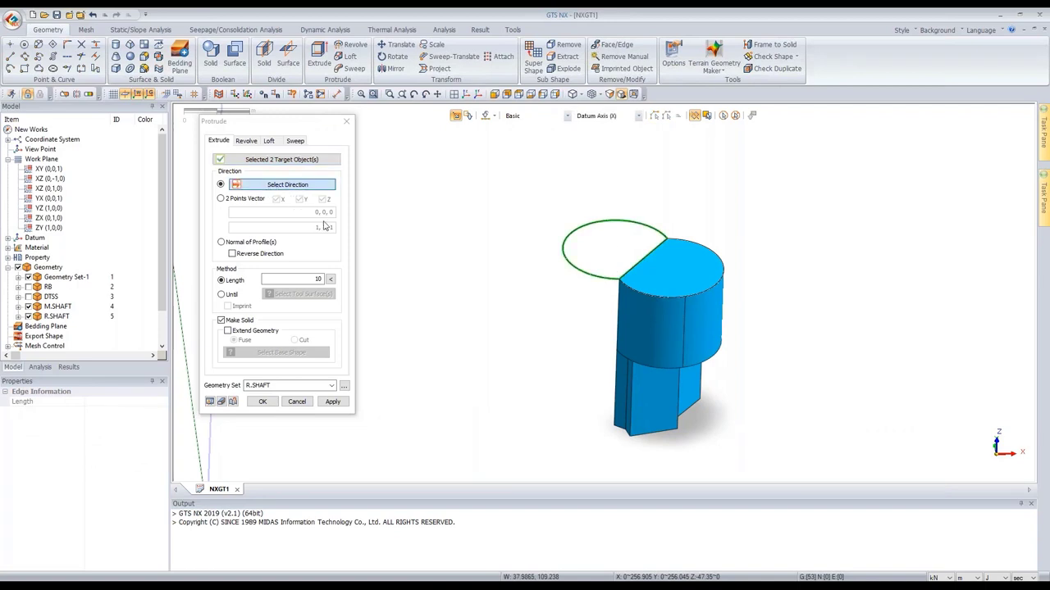
pyautogui.scroll(-5, 613, 258)
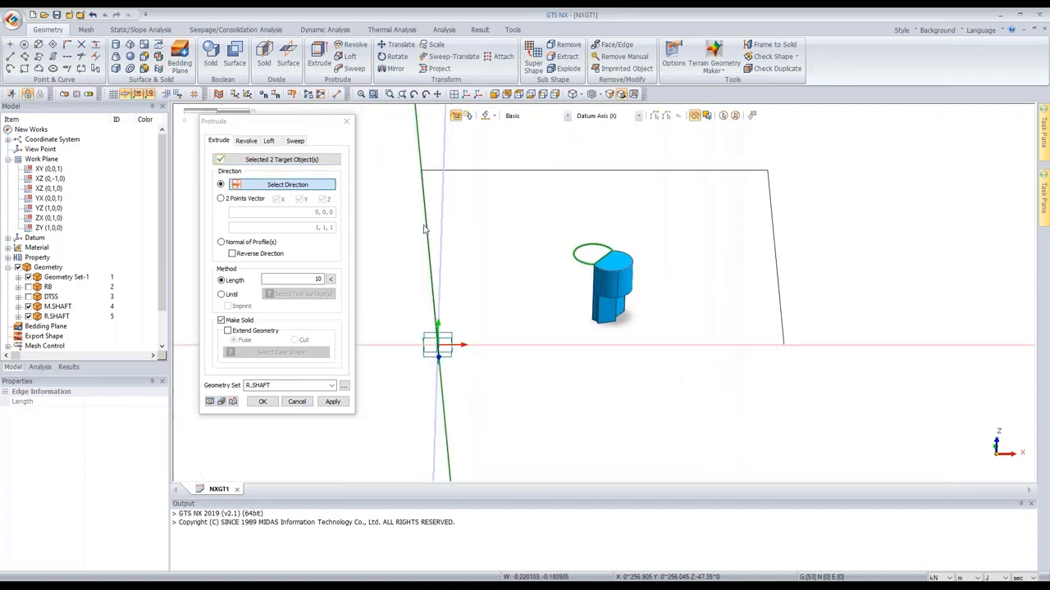
pyautogui.moveTo(424, 229); pyautogui.dragTo(407, 201, button='middle')
pyautogui.click(407, 202)
pyautogui.moveTo(579, 217); pyautogui.dragTo(582, 241, button='middle')
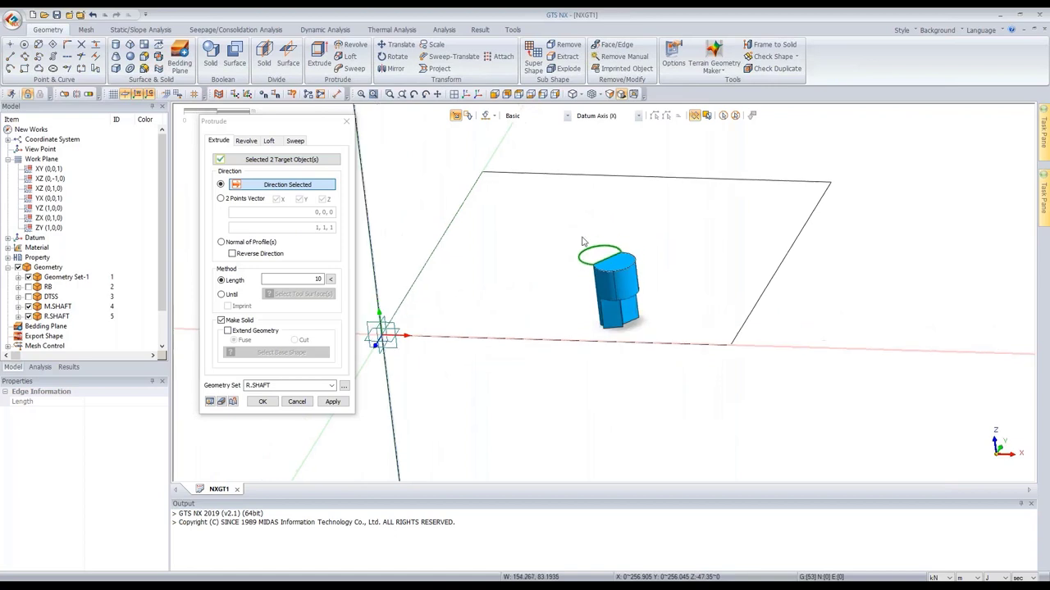
pyautogui.scroll(3, 583, 241)
# - Extrude the rounded outline 35.7 m in the reverse direction into geometry set L.SHAFT, previewing the solid before creating it
pyautogui.click(232, 253)
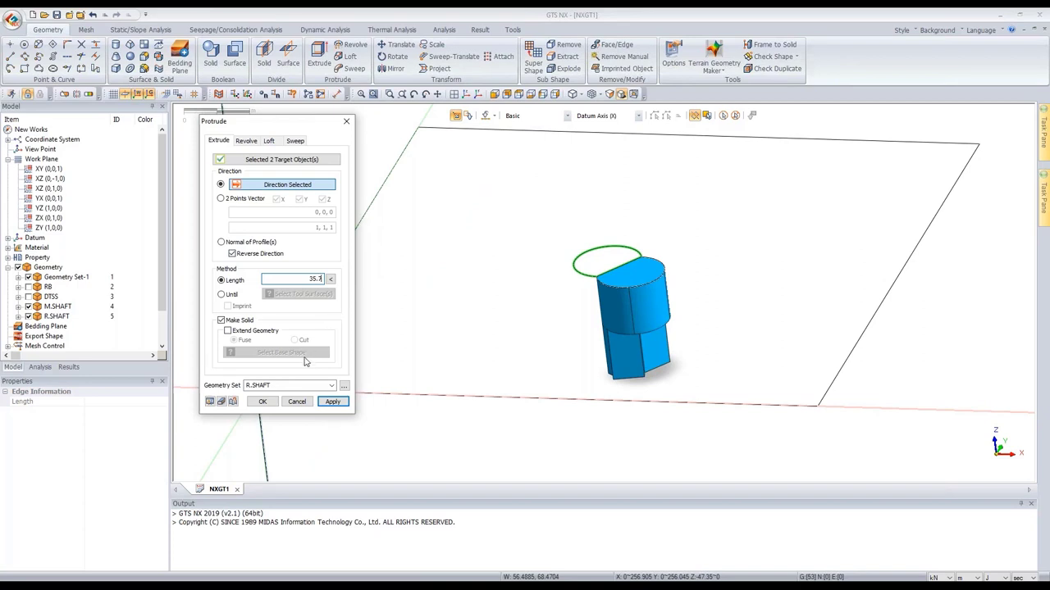
pyautogui.click(299, 385)
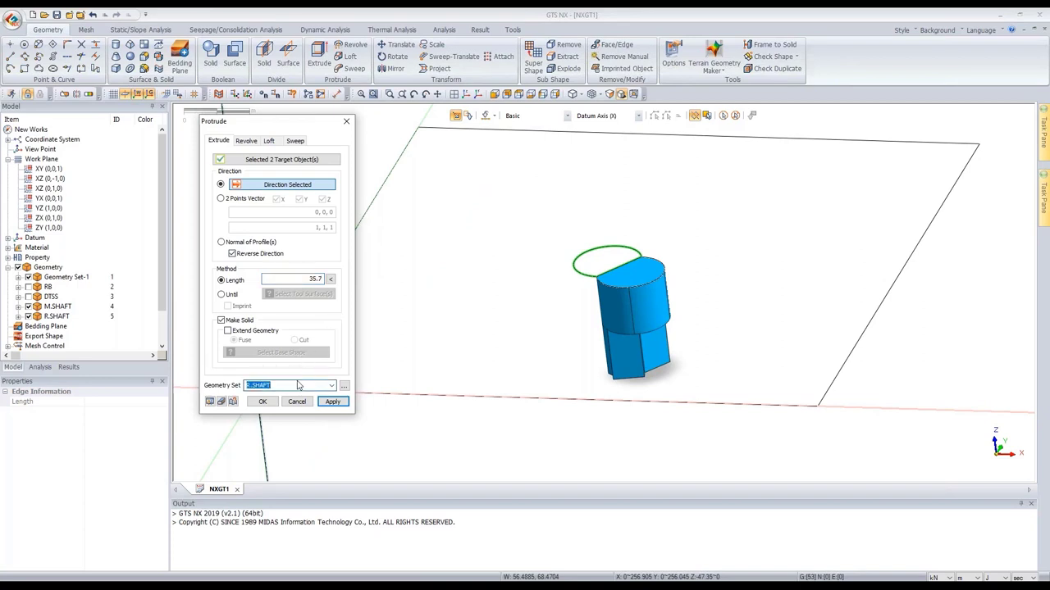
pyautogui.write('L')
pyautogui.click(218, 402)
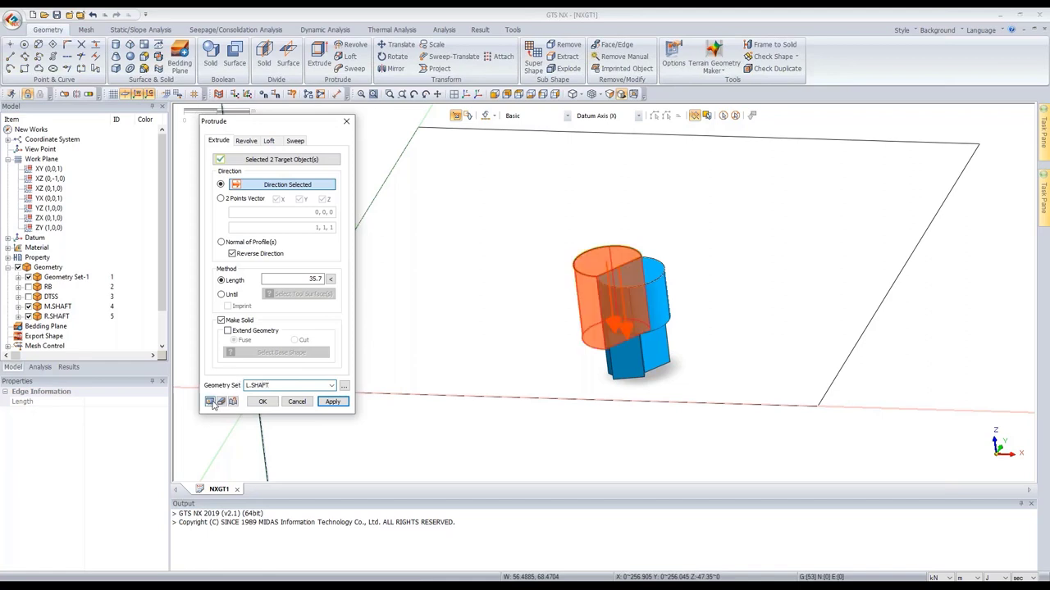
pyautogui.click(332, 401)
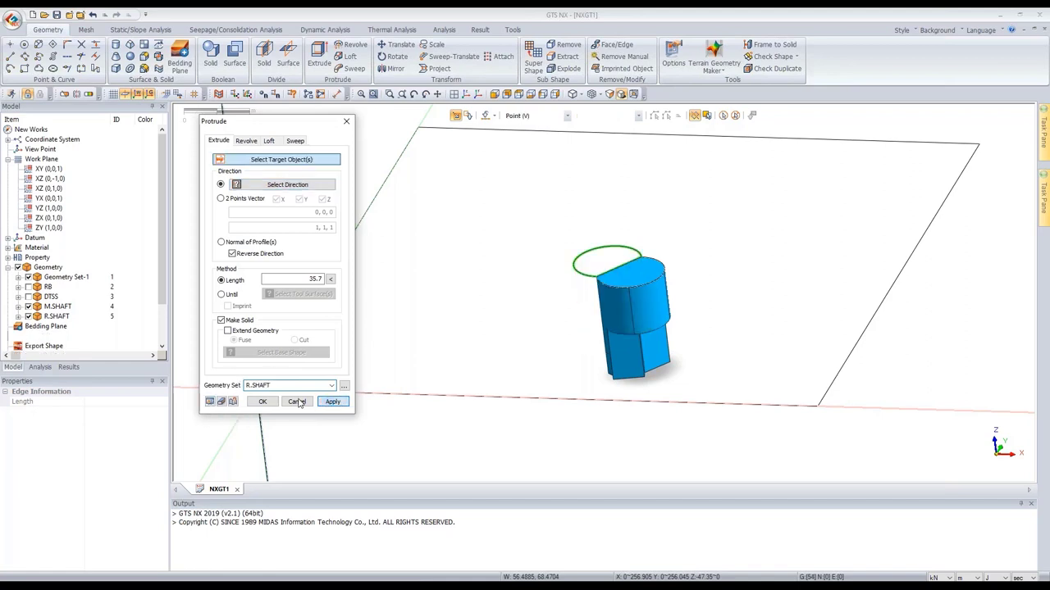
pyautogui.click(297, 401)
# - Show the DTSS tunnel set and examine how the tunnel passes through the three shaft solids
pyautogui.scroll(-3, 518, 327)
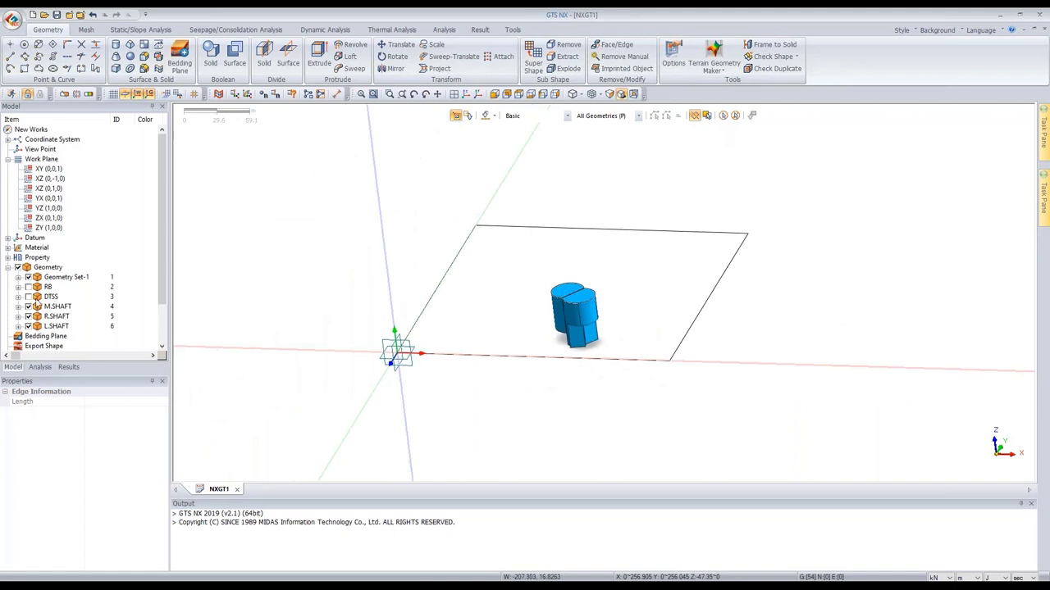
pyautogui.click(29, 297)
pyautogui.moveTo(529, 314); pyautogui.dragTo(574, 318, button='middle')
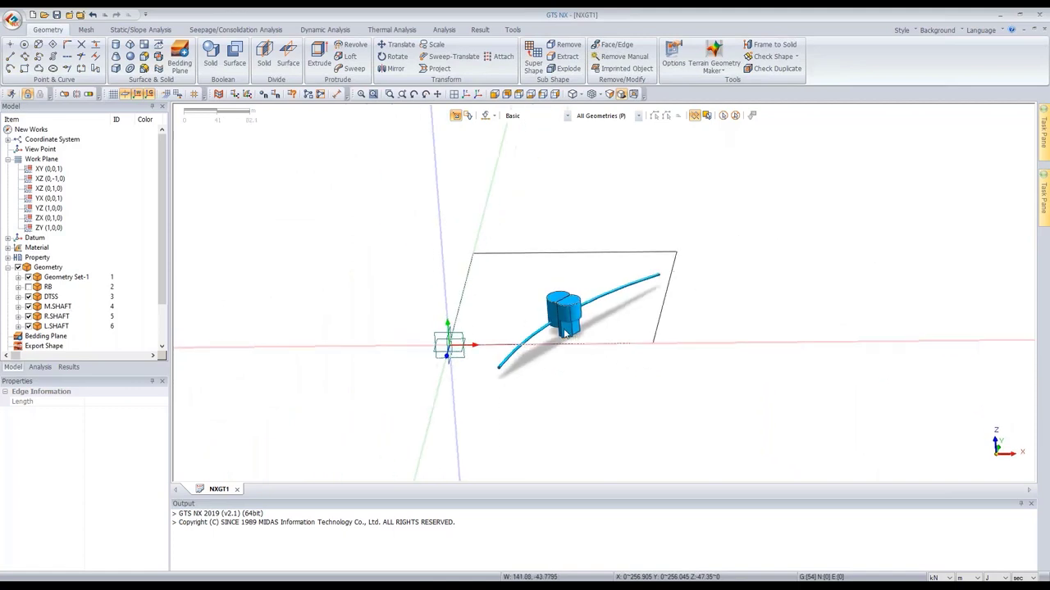
pyautogui.scroll(5, 520, 315)
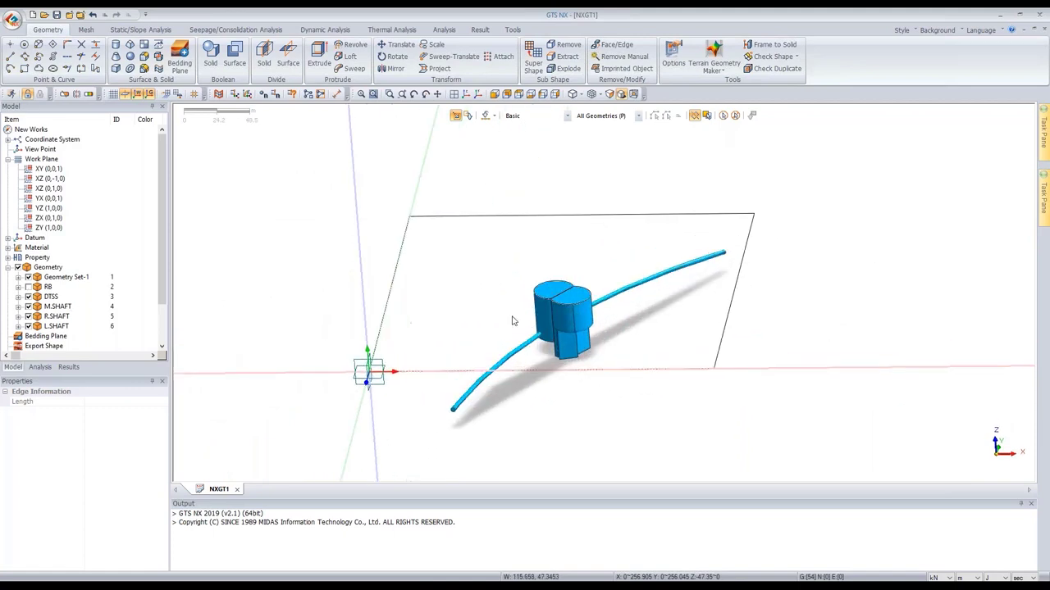
pyautogui.scroll(-3, 522, 315)
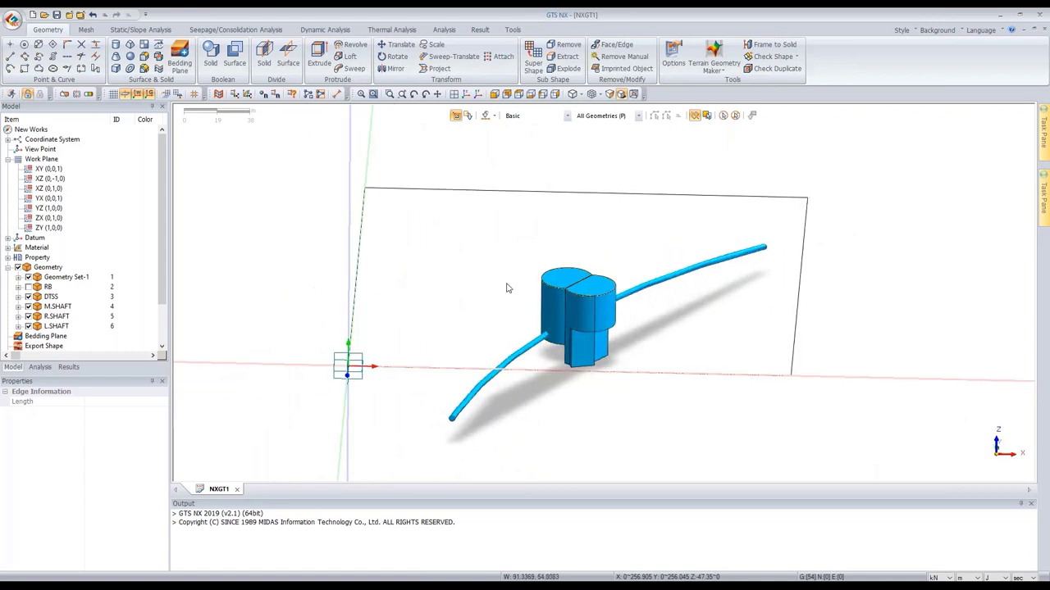
# - Hide the DTSS, M.SHAFT, R.SHAFT and L.SHAFT geometry sets, leaving only the imported outlines displayed
pyautogui.click(28, 297)
pyautogui.click(28, 307)
pyautogui.click(28, 317)
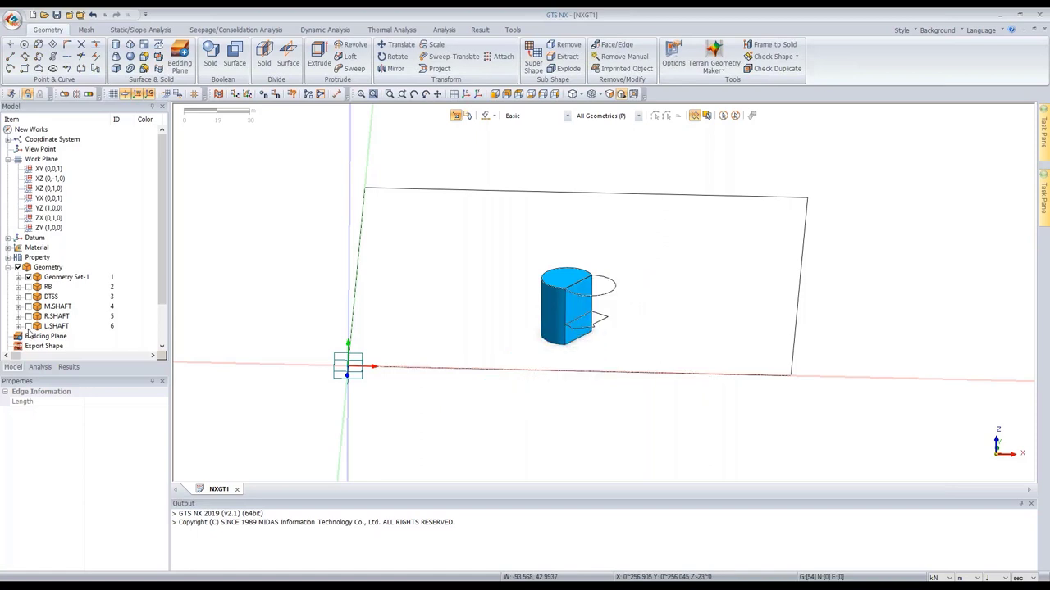
pyautogui.click(28, 327)
pyautogui.scroll(-2, 260, 279)
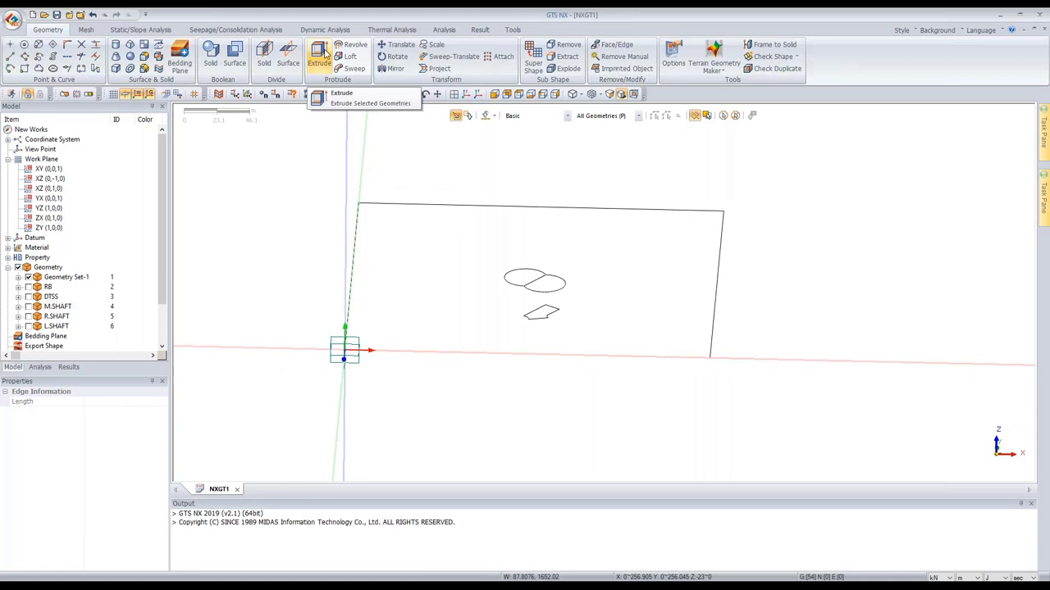
# - Start an extrusion with the four edges of the large rectangular boundary as target objects
pyautogui.click(324, 52)
pyautogui.moveTo(123, 114); pyautogui.dragTo(299, 132)
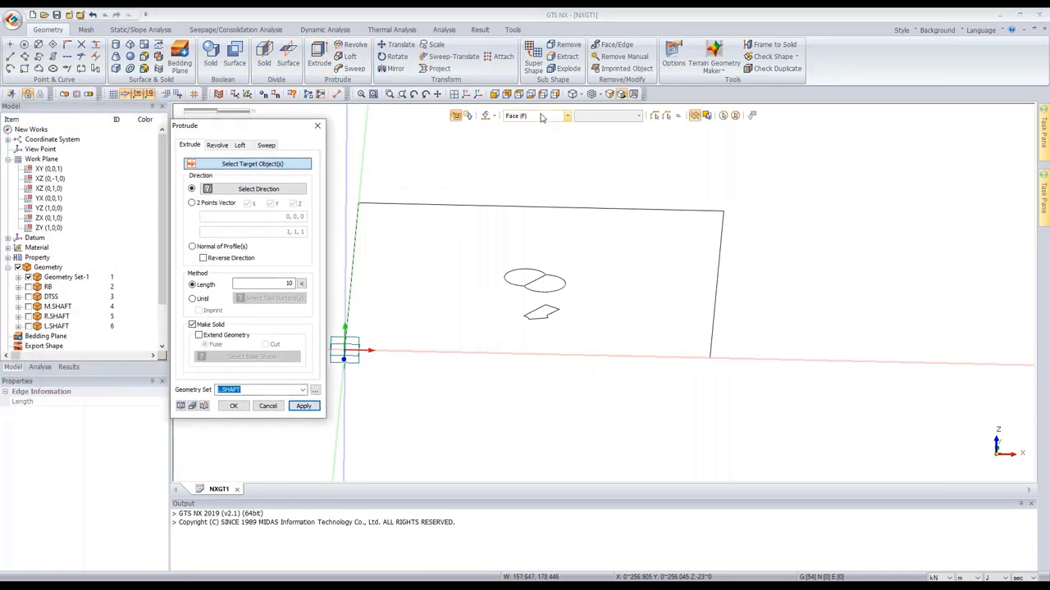
pyautogui.press('e')
pyautogui.moveTo(769, 192); pyautogui.dragTo(694, 239)
pyautogui.moveTo(400, 323); pyautogui.dragTo(330, 394)
pyautogui.scroll(-1, 514, 314)
pyautogui.scroll(-2, 499, 320)
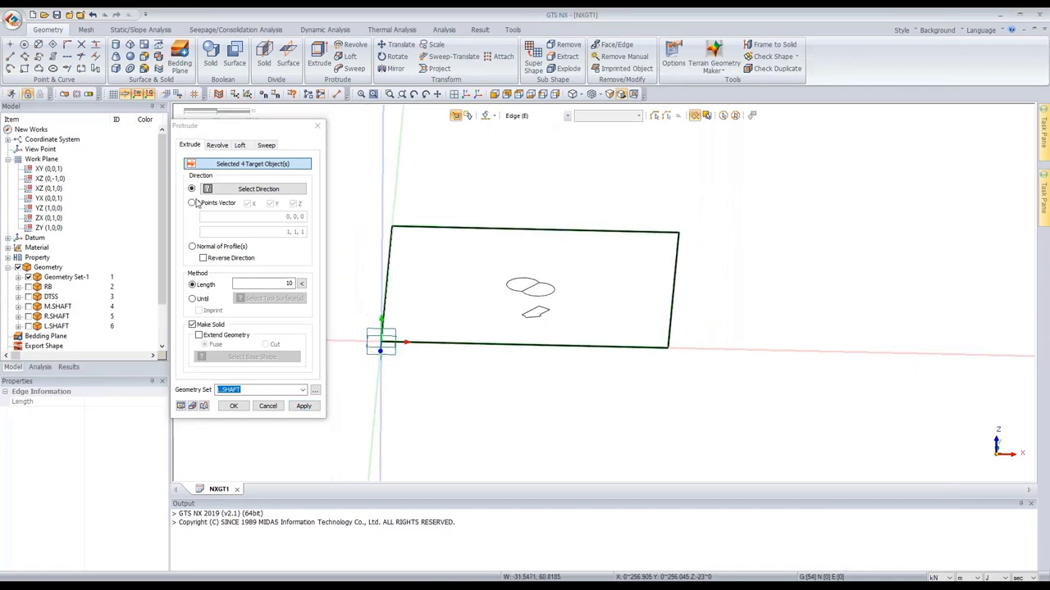
# - Set the Z axis as the extrusion direction for the rectangular boundary
pyautogui.click(250, 189)
pyautogui.click(381, 197)
pyautogui.click(384, 197)
pyautogui.moveTo(423, 276)
pyautogui.mouseDown(button='middle')
pyautogui.moveTo(412, 263)
pyautogui.moveTo(426, 281)
pyautogui.mouseUp(button='middle')
# - Extrude the rectangular boundary 100 m in the reverse direction into geometry set GROUND, previewing the solid before creating it
pyautogui.click(235, 259)
pyautogui.doubleClick(289, 283)
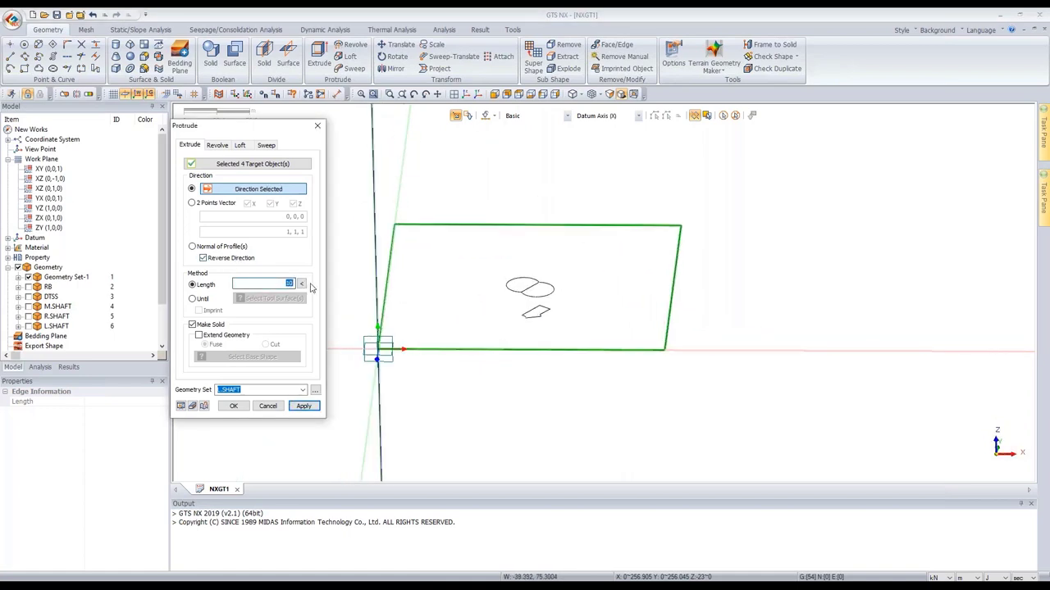
pyautogui.click(251, 389)
pyautogui.write('GROUND')
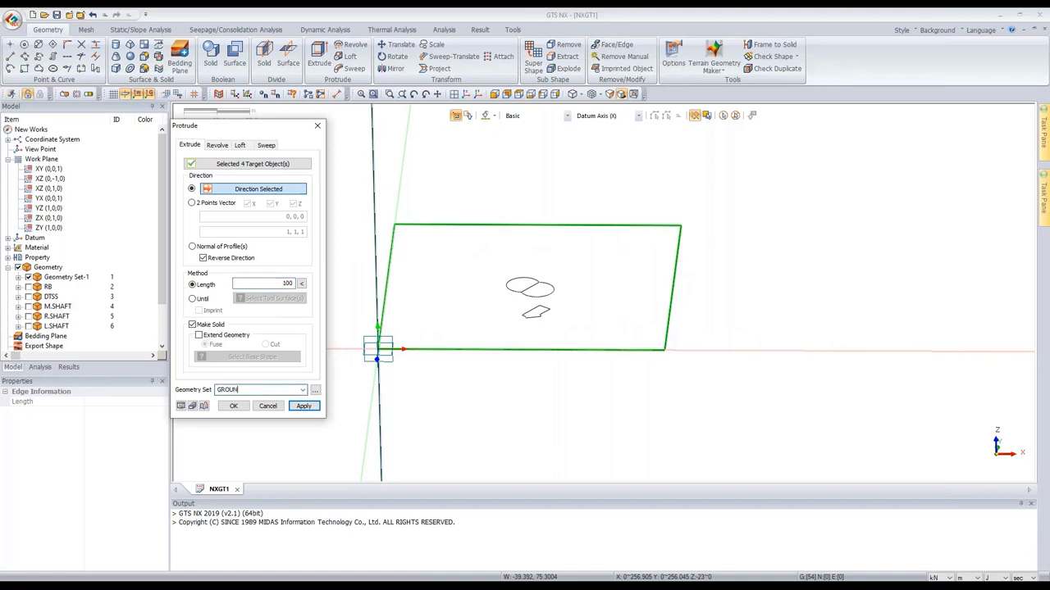
pyautogui.click(181, 408)
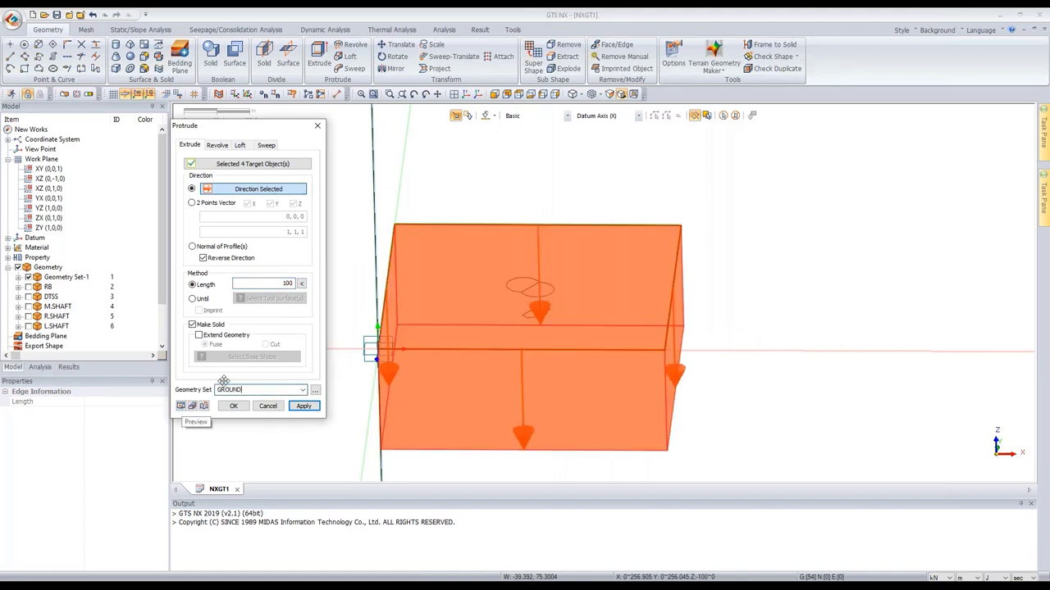
pyautogui.click(304, 408)
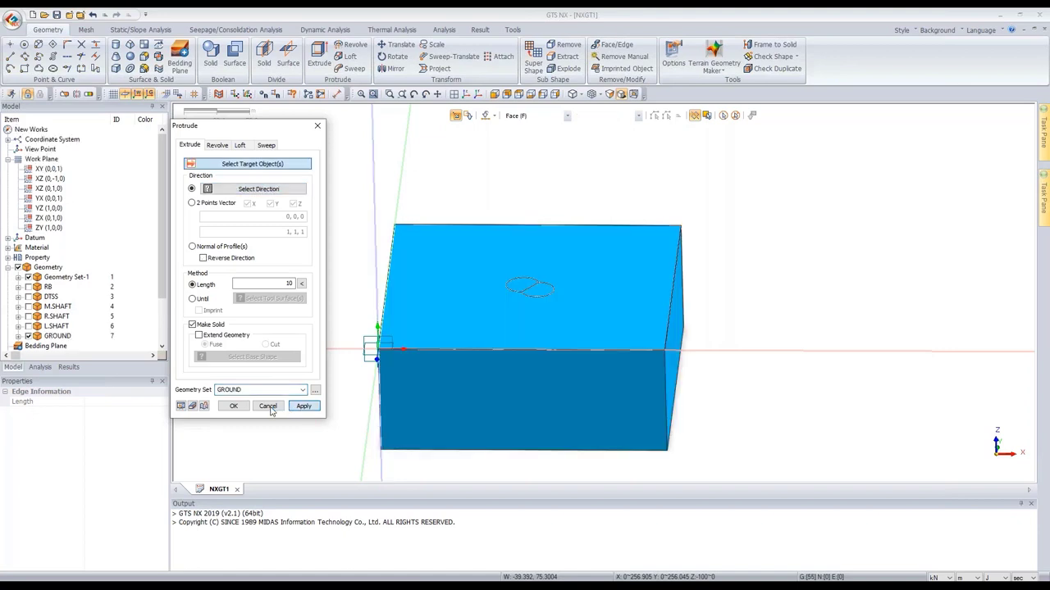
pyautogui.click(268, 407)
# - Hide all geometry except the DTSS and GROUND sets and inspect the tunnel inside the ground block
pyautogui.click(19, 269)
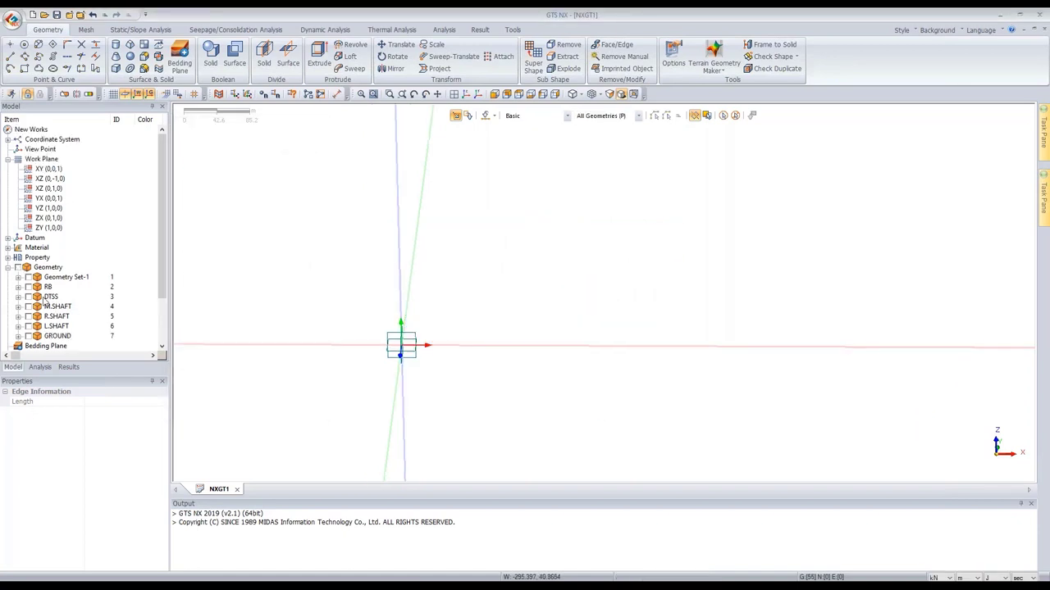
pyautogui.click(30, 335)
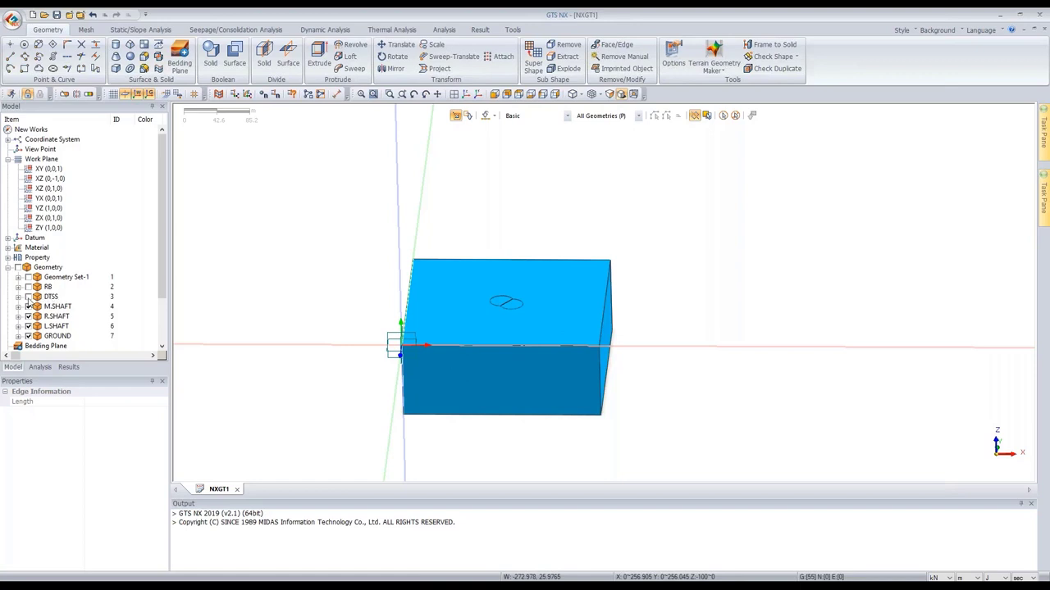
pyautogui.click(18, 297)
pyautogui.click(29, 307)
pyautogui.click(18, 297)
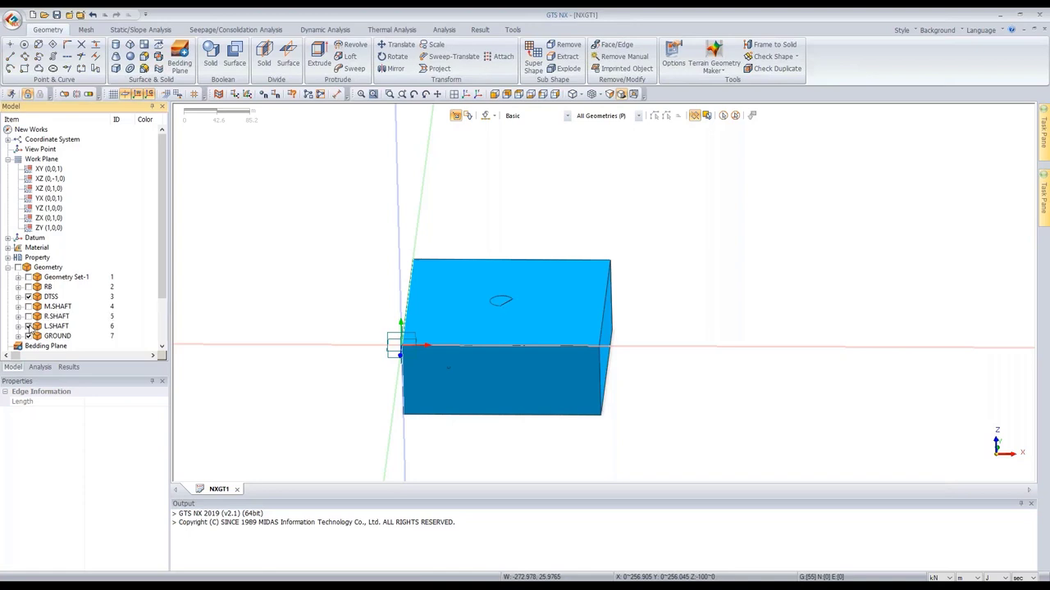
pyautogui.scroll(5, 507, 324)
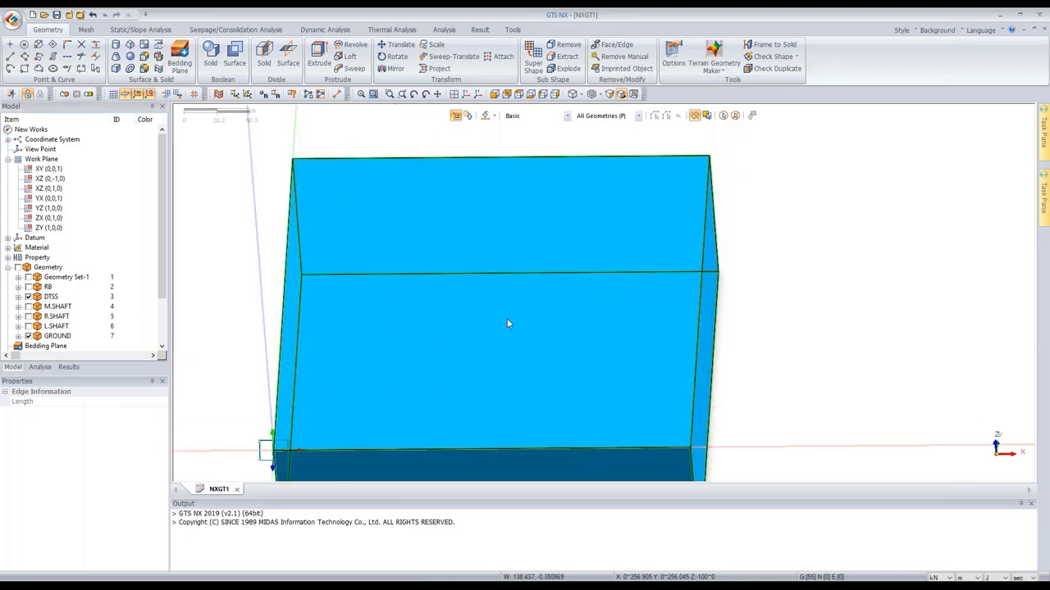
pyautogui.scroll(-4, 507, 319)
pyautogui.moveTo(459, 286); pyautogui.dragTo(459, 332, button='middle')
# - Show the M.SHAFT, R.SHAFT and L.SHAFT sets together with DTSS and GROUND
pyautogui.click(28, 316)
pyautogui.click(28, 326)
pyautogui.scroll(-3, 360, 291)
pyautogui.moveTo(327, 322); pyautogui.dragTo(325, 332, button='middle')
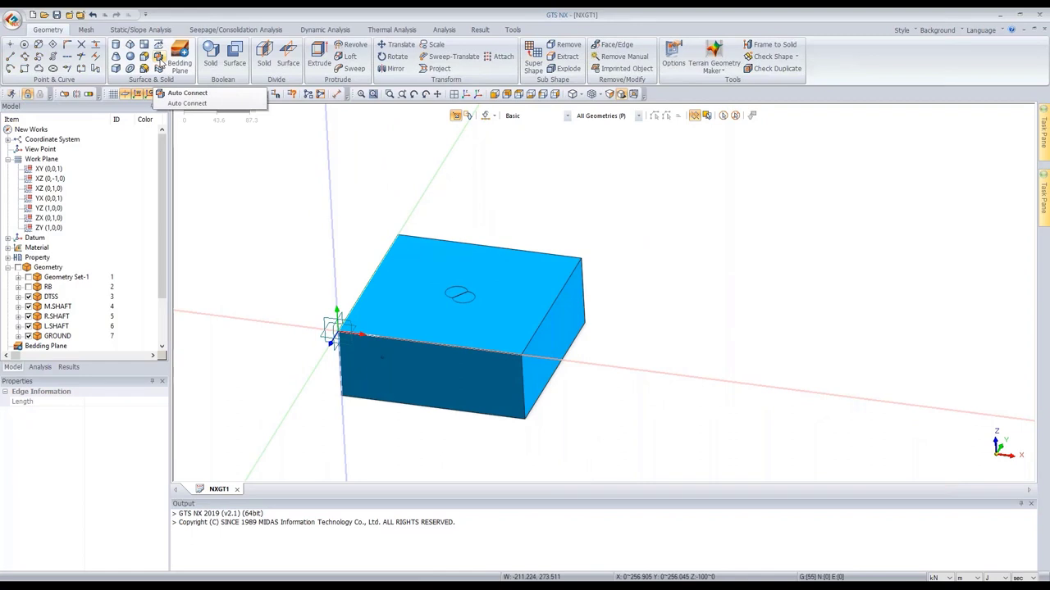
# - Auto Connect the ground, tunnel and three shaft solids using the Boolean method
pyautogui.click(160, 59)
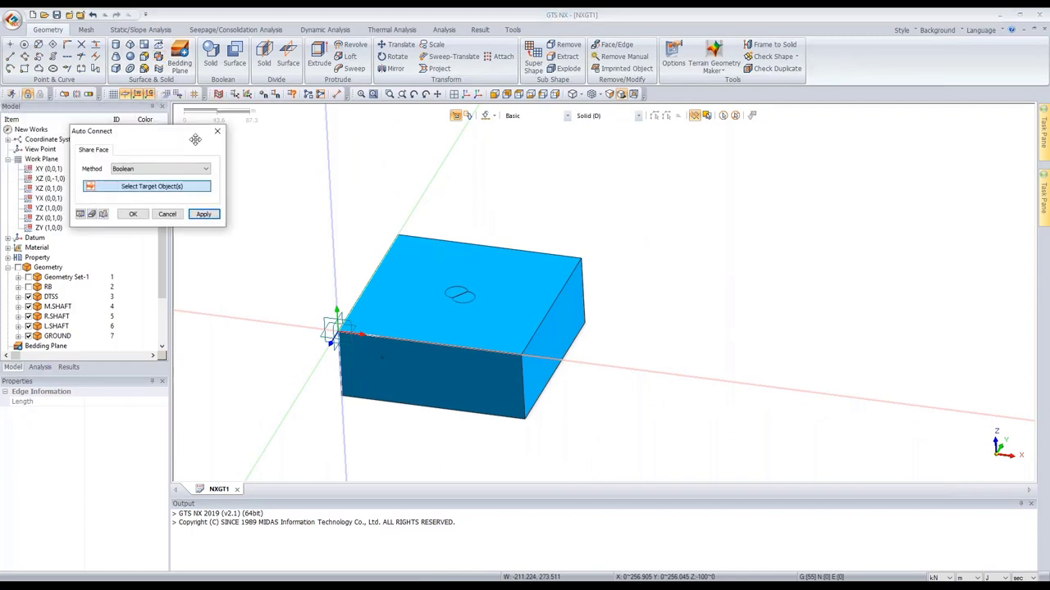
pyautogui.click(347, 229)
pyautogui.moveTo(671, 175); pyautogui.dragTo(332, 291)
pyautogui.click(390, 280)
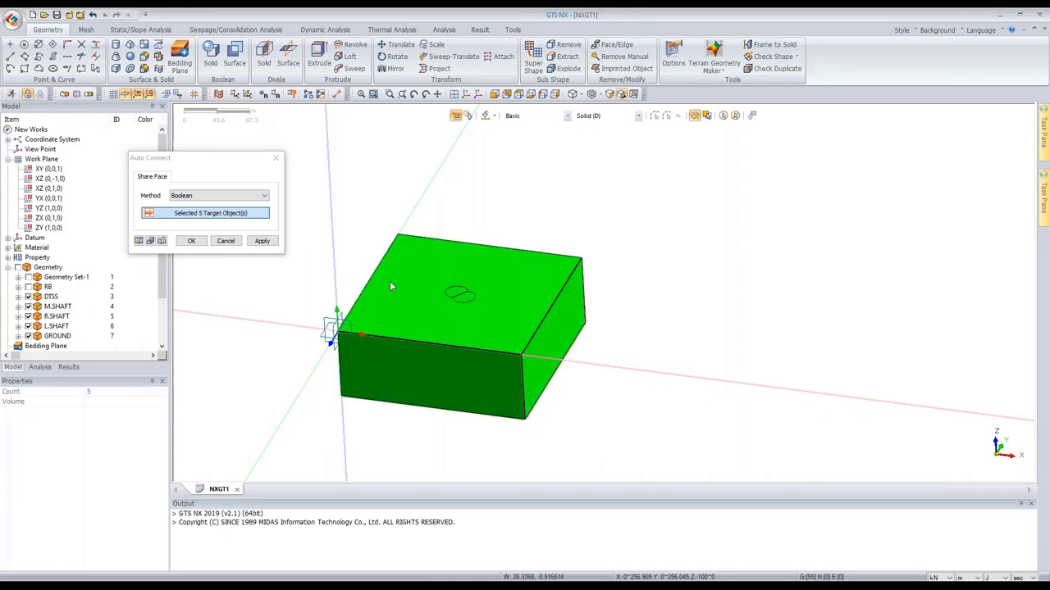
pyautogui.click(190, 243)
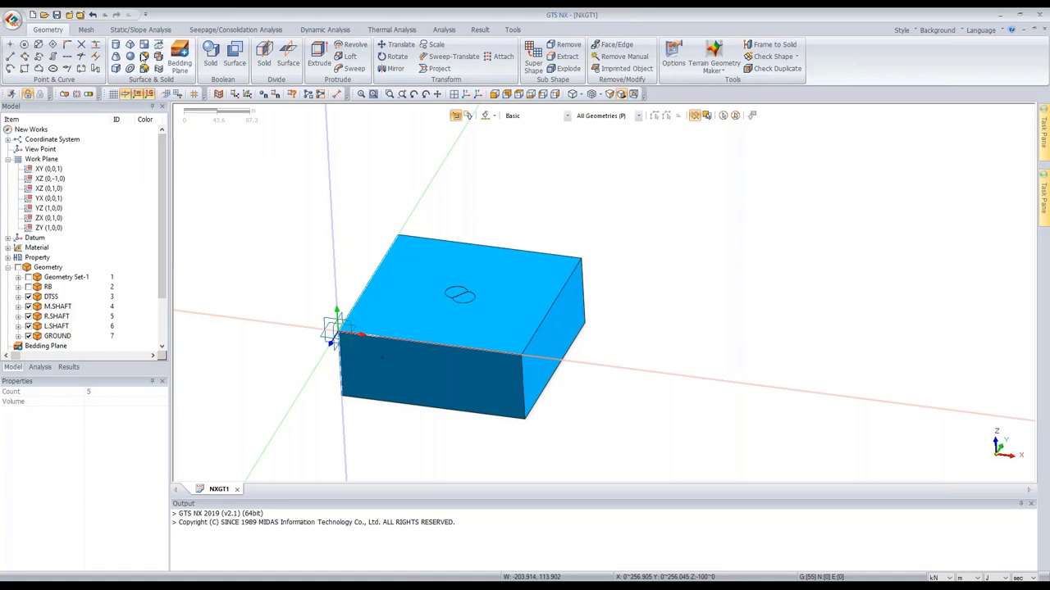
# - Hide the R.SHAFT and L.SHAFT sets and examine the shaft cavity and tunnel inside the ground block
pyautogui.click(28, 316)
pyautogui.click(28, 326)
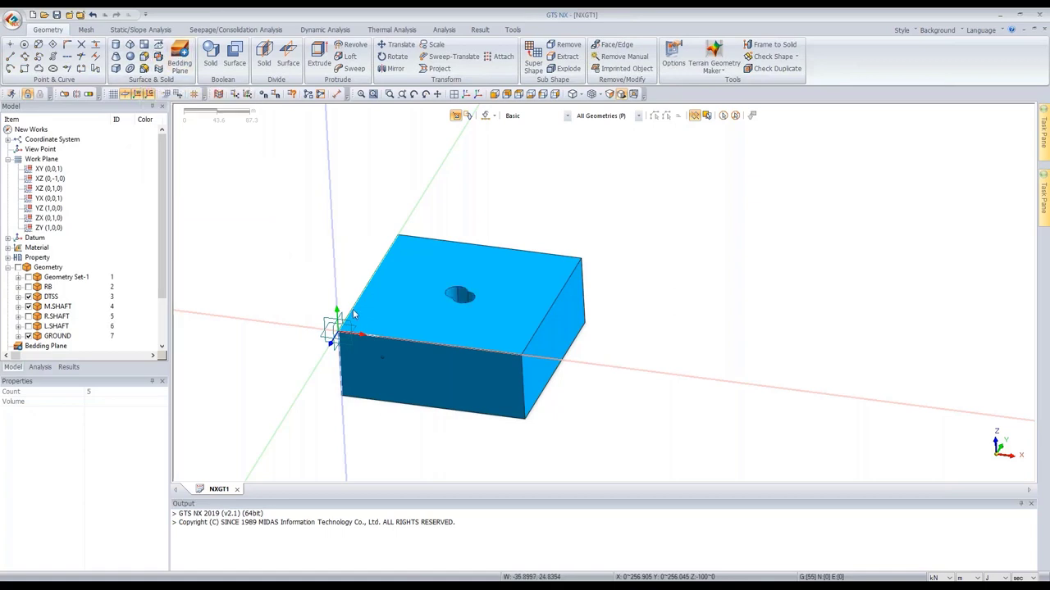
pyautogui.scroll(3, 467, 302)
pyautogui.scroll(2, 465, 308)
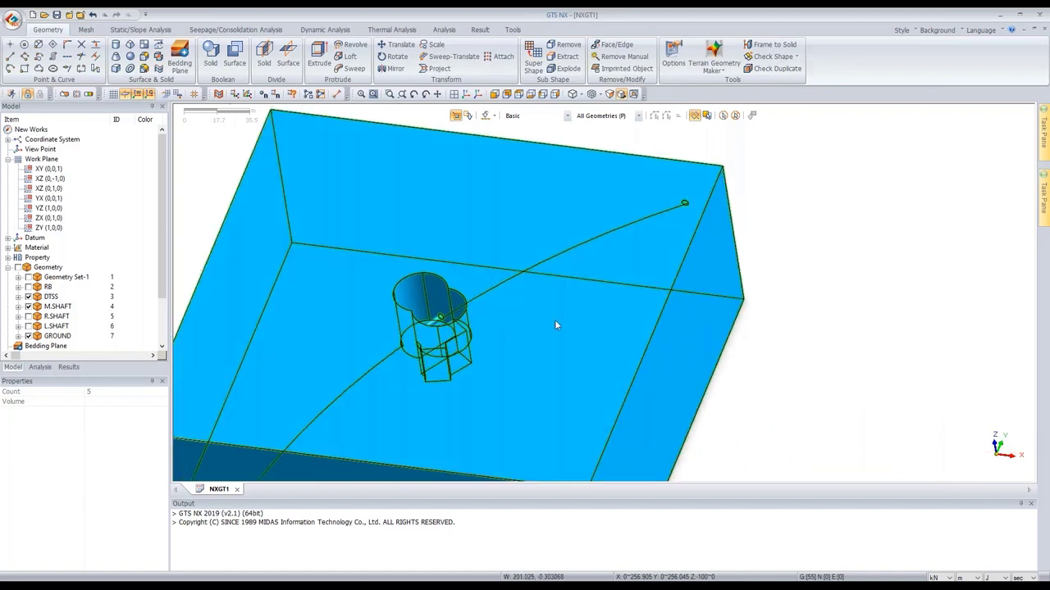
pyautogui.scroll(-5, 555, 320)
pyautogui.moveTo(631, 219); pyautogui.dragTo(678, 296, button='middle')
pyautogui.scroll(5, 515, 342)
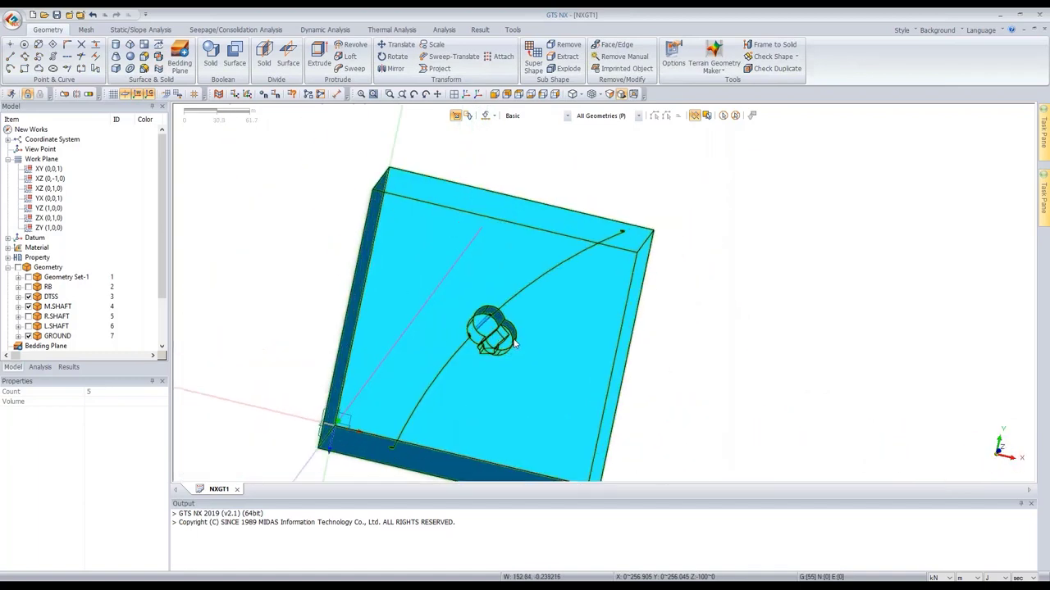
pyautogui.moveTo(497, 335); pyautogui.dragTo(459, 328, button='middle')
pyautogui.scroll(-2, 459, 328)
pyautogui.scroll(-3, 833, 259)
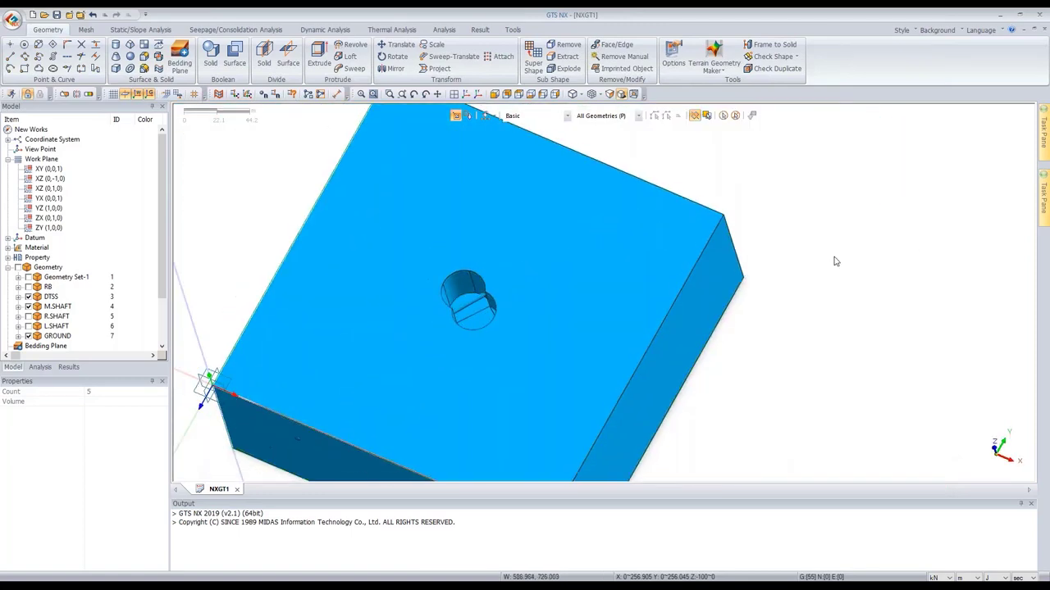
pyautogui.moveTo(669, 335); pyautogui.dragTo(677, 325, button='middle')
# - Display the M.SHAFT, R.SHAFT and L.SHAFT solids again and inspect the complete connected model
pyautogui.click(29, 307)
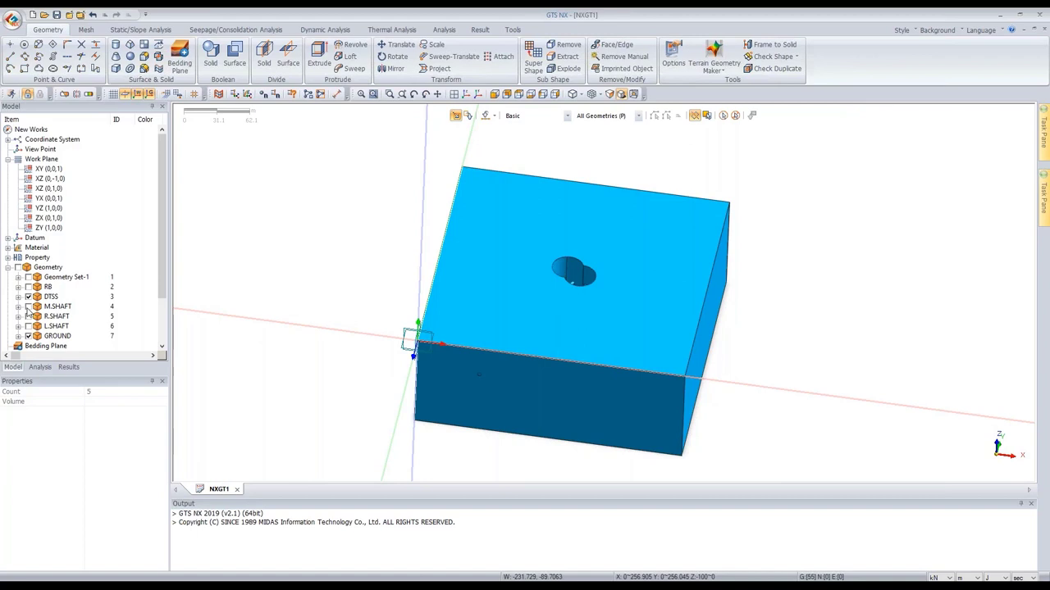
pyautogui.click(28, 317)
pyautogui.scroll(-2, 253, 319)
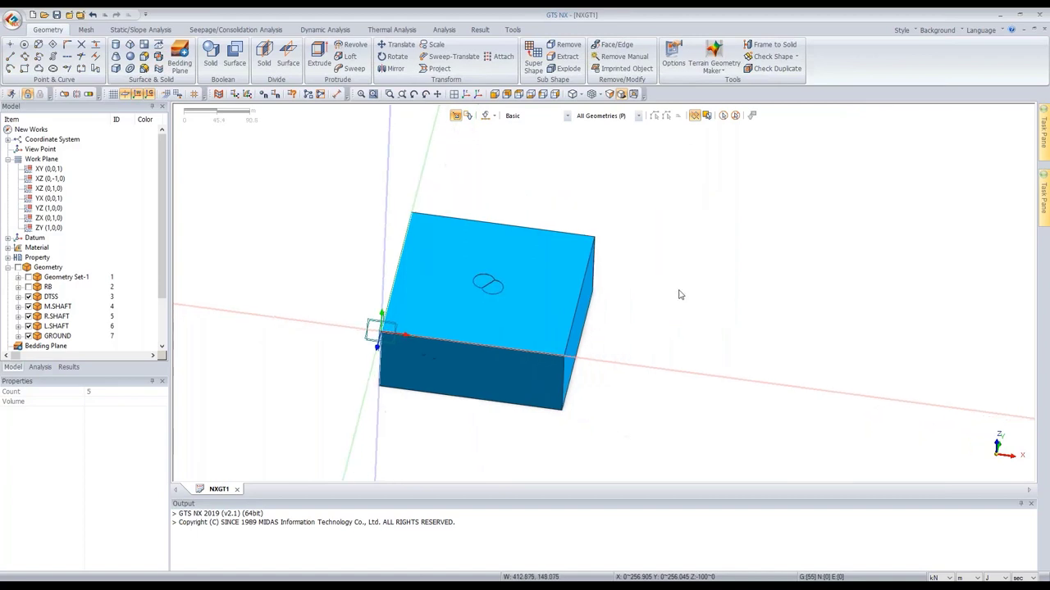
pyautogui.moveTo(669, 308); pyautogui.dragTo(606, 337, button='middle')
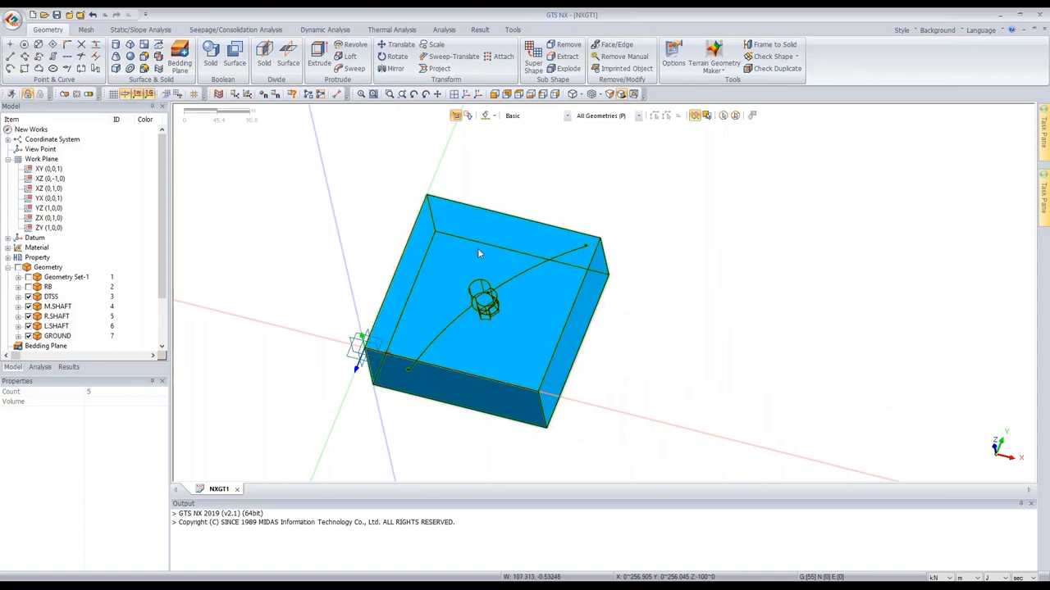
pyautogui.moveTo(482, 261); pyautogui.dragTo(516, 315, button='middle')
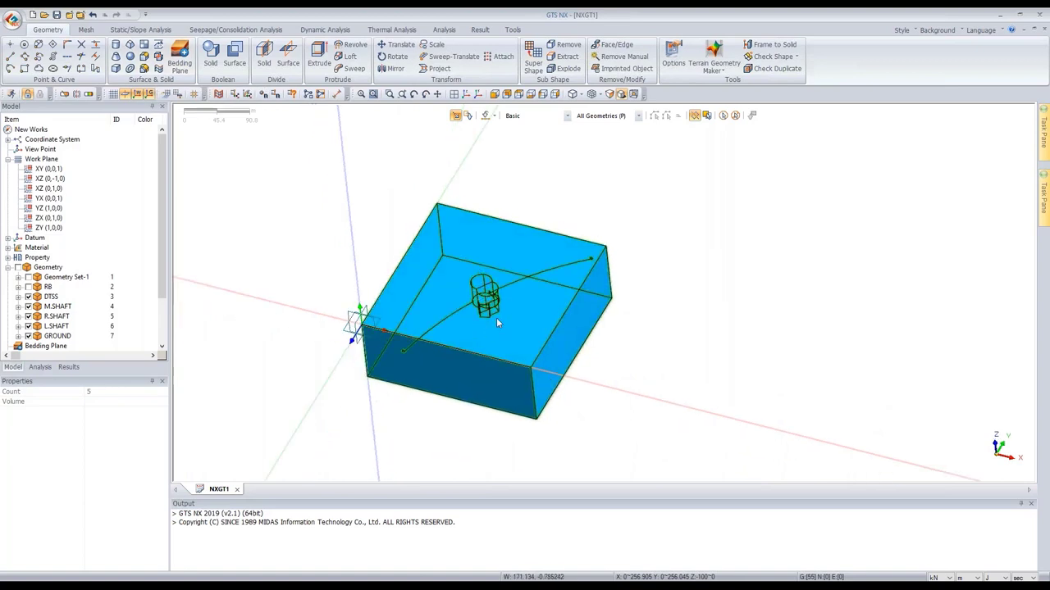
# - Examine the connected ground block and the shaft outlines on its upper face, toggling the R.SHAFT set off and on
pyautogui.moveTo(456, 305); pyautogui.dragTo(452, 287, button='middle')
pyautogui.scroll(5, 454, 289)
pyautogui.scroll(-2, 457, 300)
pyautogui.moveTo(377, 315); pyautogui.dragTo(443, 311, button='middle')
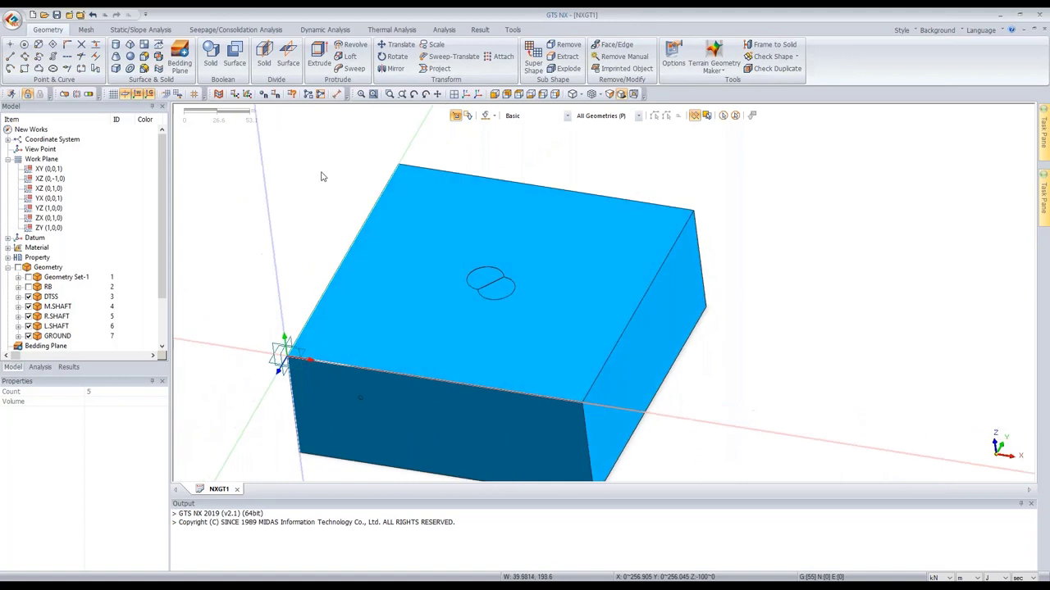
pyautogui.click(158, 56)
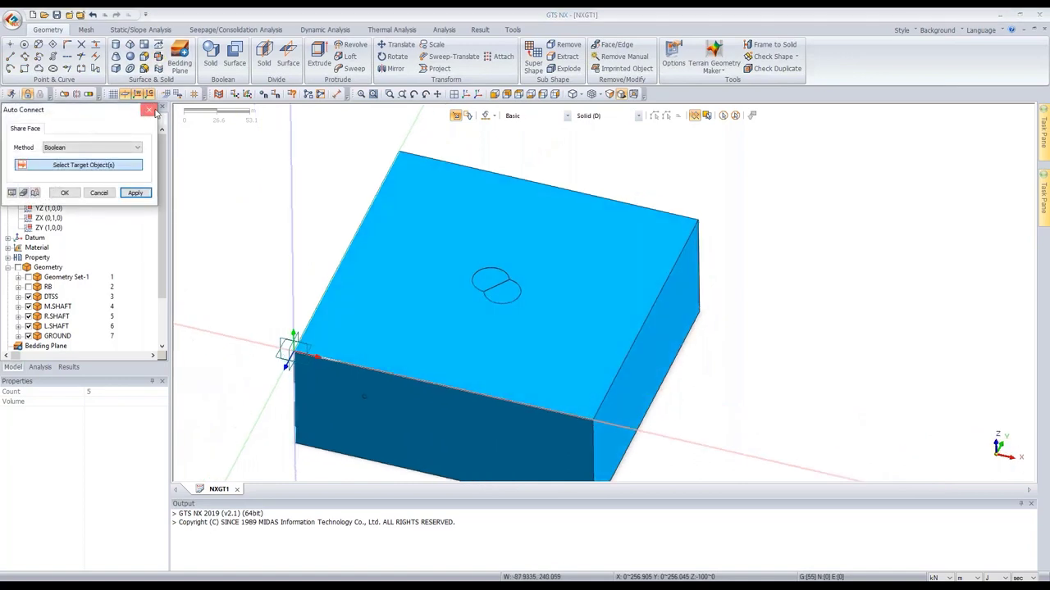
pyautogui.click(149, 109)
pyautogui.scroll(-3, 380, 238)
pyautogui.moveTo(434, 248); pyautogui.dragTo(331, 251, button='middle')
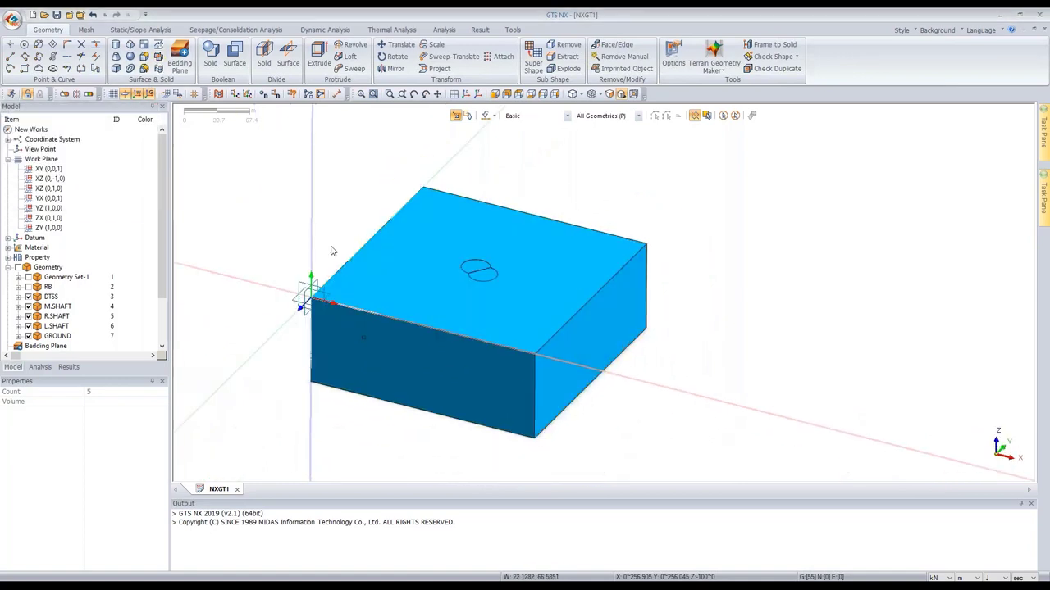
pyautogui.moveTo(330, 244); pyautogui.dragTo(298, 229, button='middle')
pyautogui.scroll(3, 392, 262)
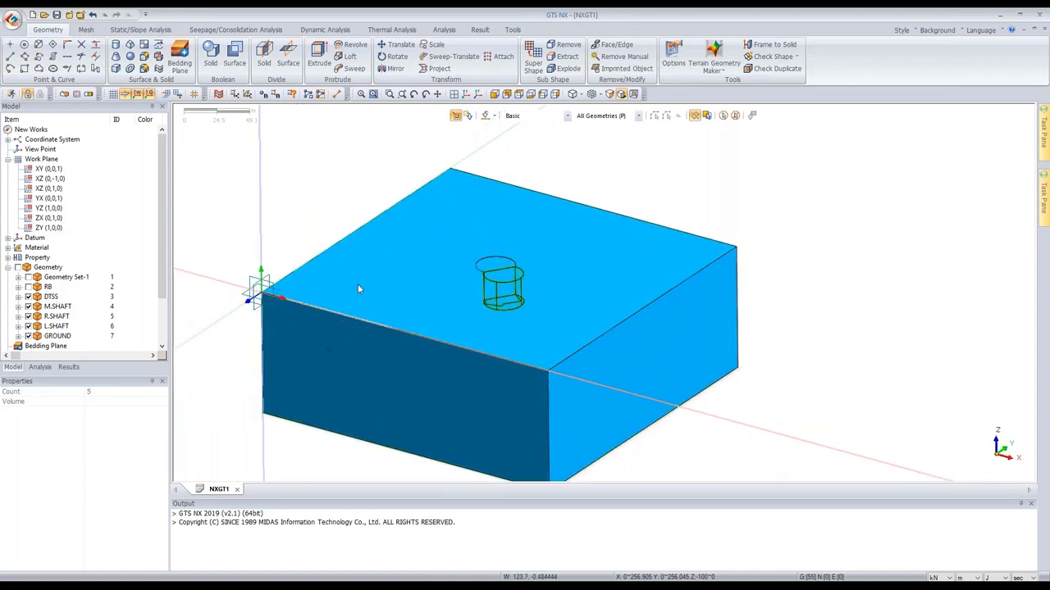
pyautogui.click(28, 317)
pyautogui.click(28, 317)
pyautogui.scroll(-3, 781, 192)
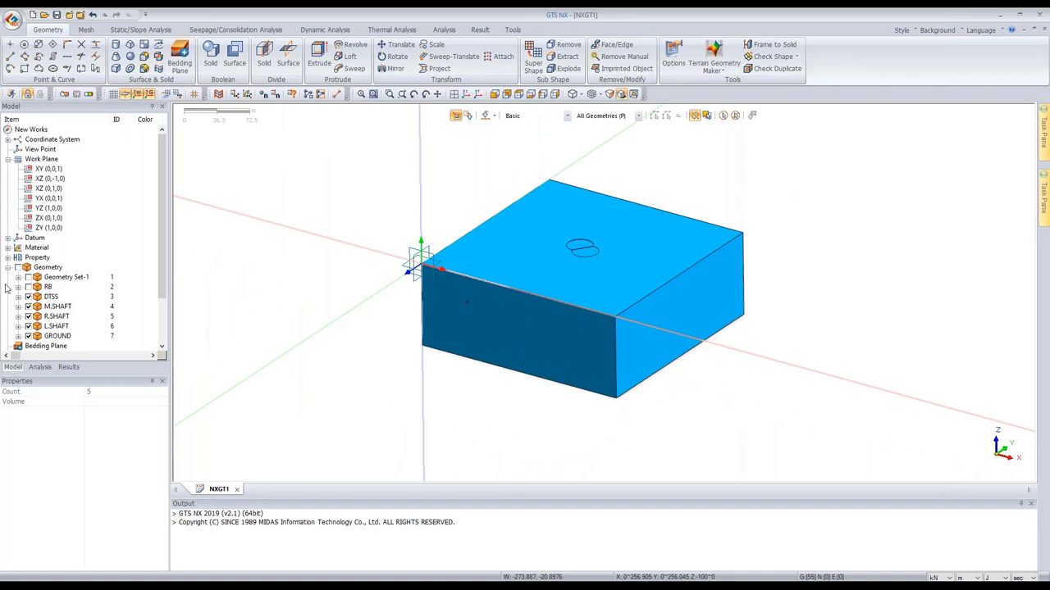
# - Hide the DTSS, M.SHAFT, R.SHAFT, L.SHAFT and GROUND sets and show only Geometry Set-1
pyautogui.click(49, 297)
pyautogui.keyDown('shift'); pyautogui.click(58, 337); pyautogui.keyUp('shift')
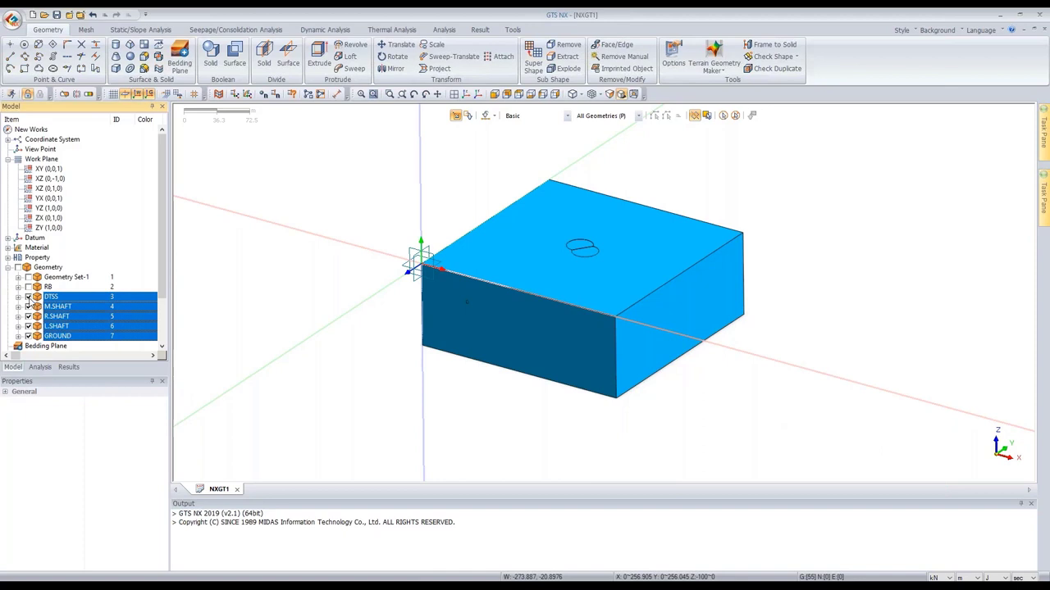
pyautogui.click(28, 297)
pyautogui.click(28, 277)
pyautogui.scroll(-2, 429, 246)
pyautogui.moveTo(467, 288); pyautogui.dragTo(434, 238, button='middle')
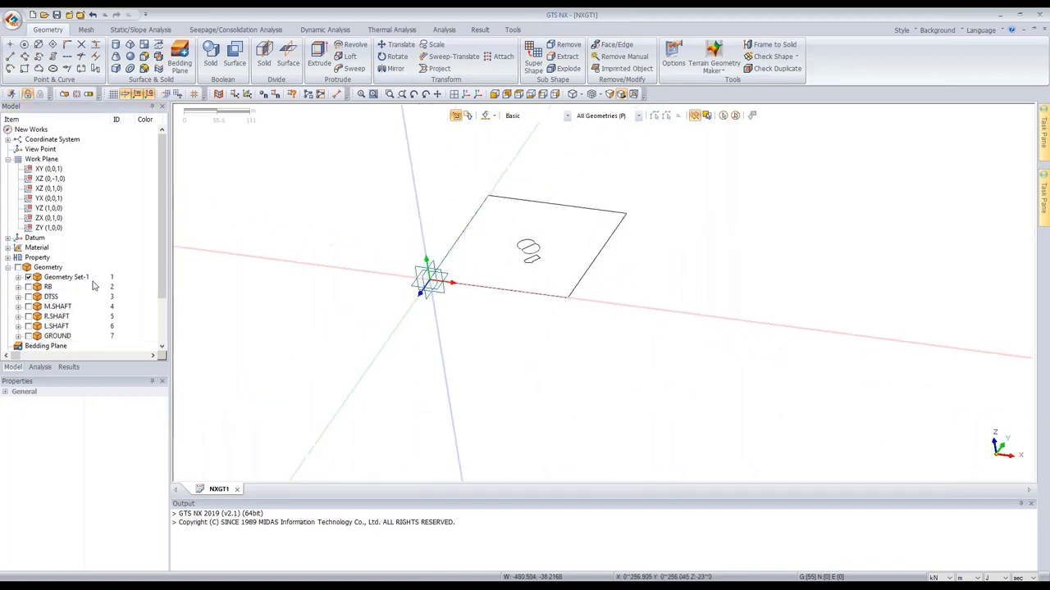
# - Delete the shaft and tunnel profile curves inside the rectangular ground boundary in Geometry Set-1
pyautogui.scroll(1, 532, 274)
pyautogui.moveTo(533, 274); pyautogui.dragTo(556, 274, button='middle')
pyautogui.moveTo(558, 225); pyautogui.dragTo(506, 272)
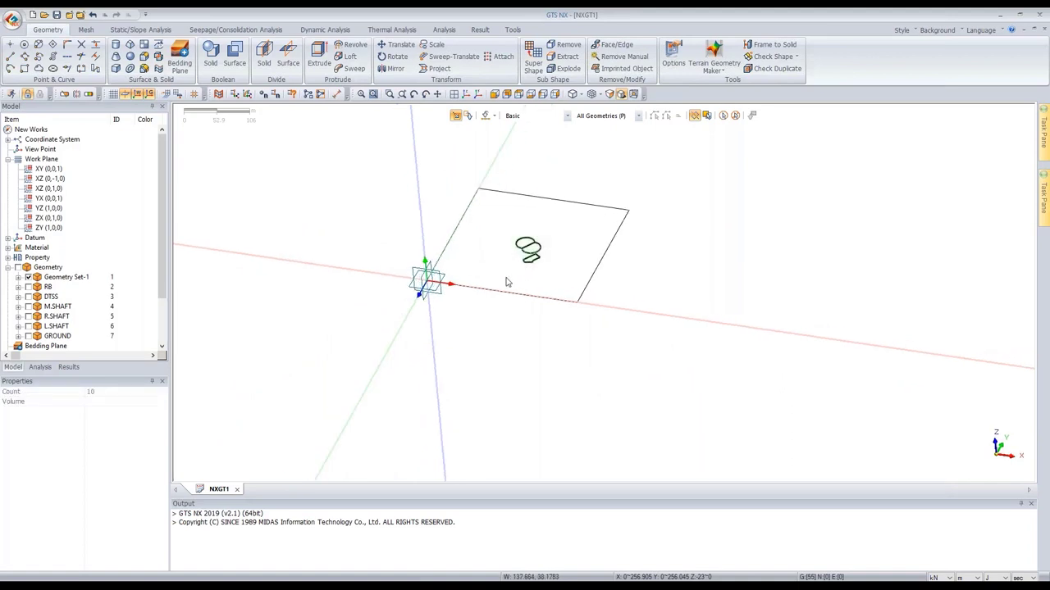
pyautogui.press('Delete')
pyautogui.press('Return')
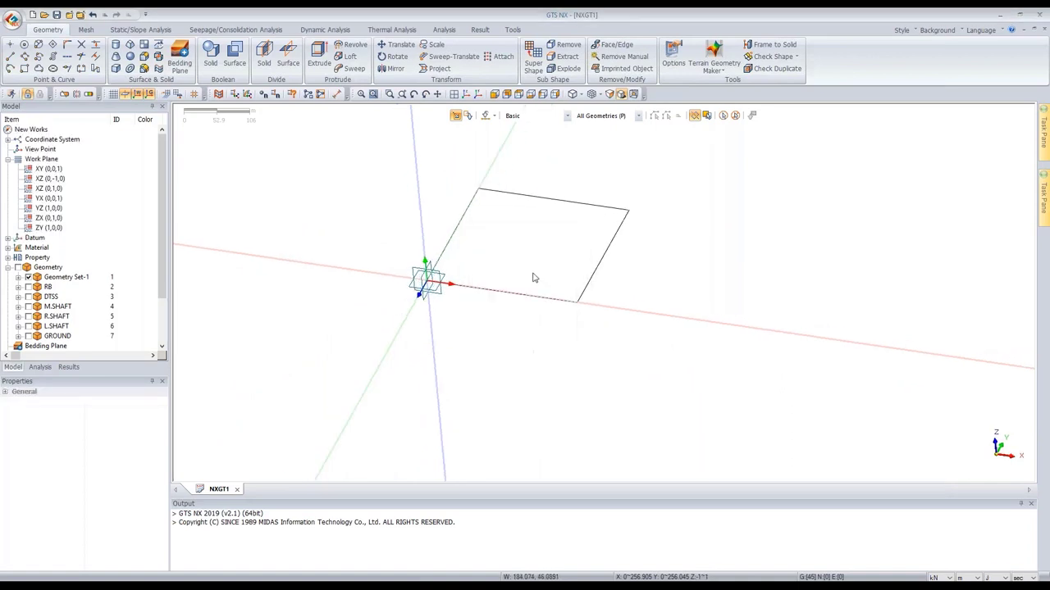
# - Make a face from the four ground boundary edges and store it in Geometry Set-1
pyautogui.click(520, 95)
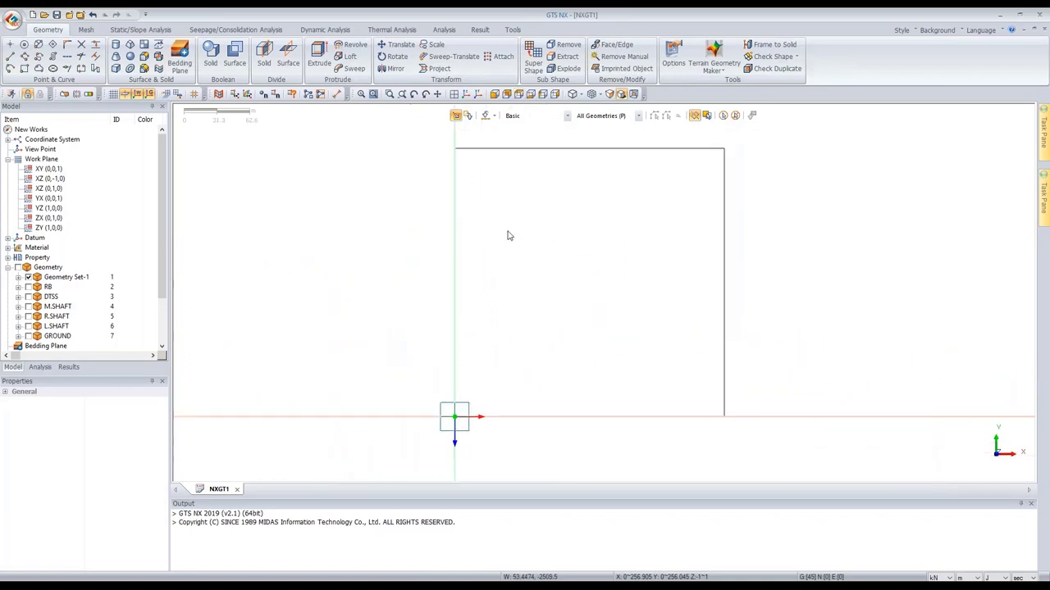
pyautogui.click(148, 66)
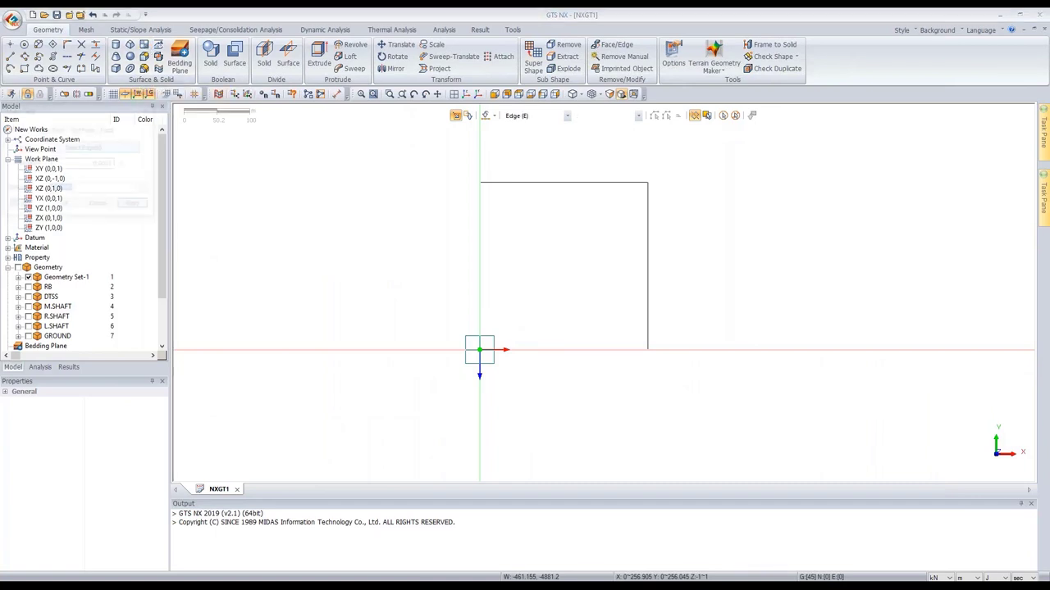
pyautogui.moveTo(104, 106); pyautogui.dragTo(296, 180)
pyautogui.moveTo(701, 156); pyautogui.dragTo(619, 227)
pyautogui.moveTo(556, 282); pyautogui.dragTo(465, 367)
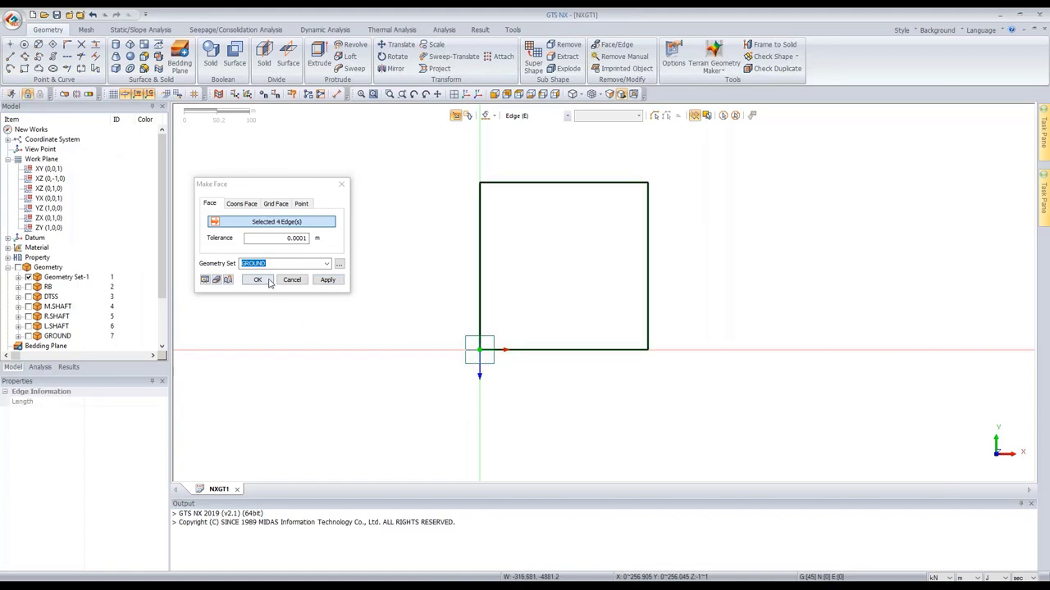
pyautogui.click(326, 264)
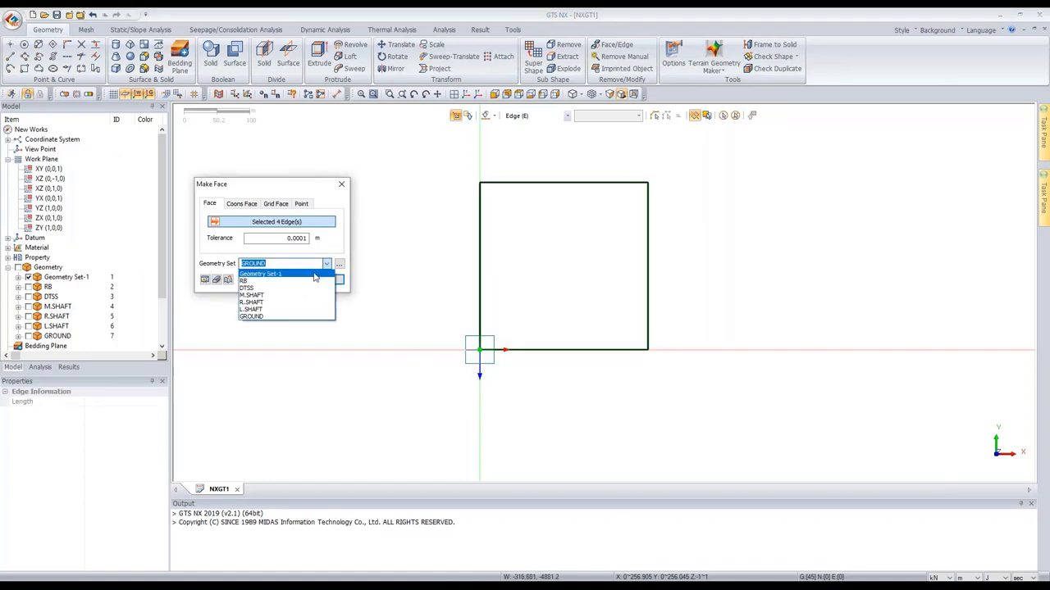
pyautogui.click(275, 276)
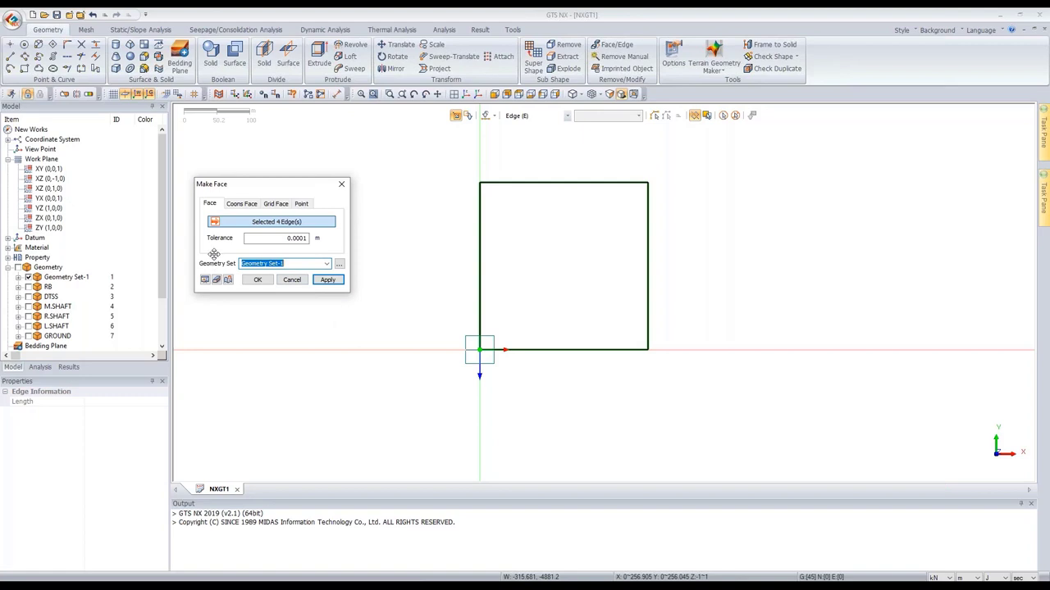
pyautogui.click(329, 281)
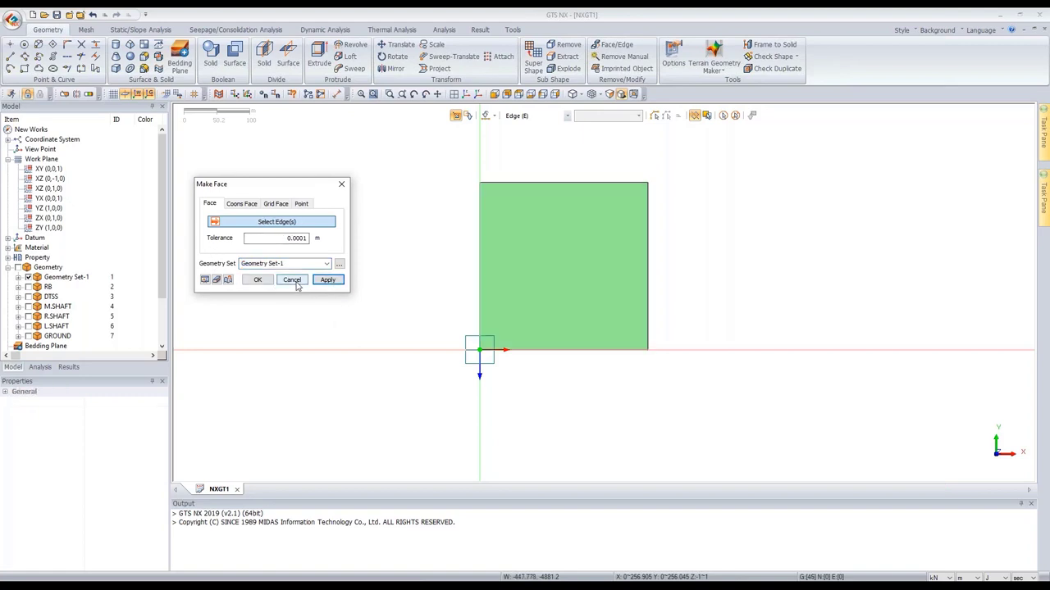
pyautogui.click(292, 281)
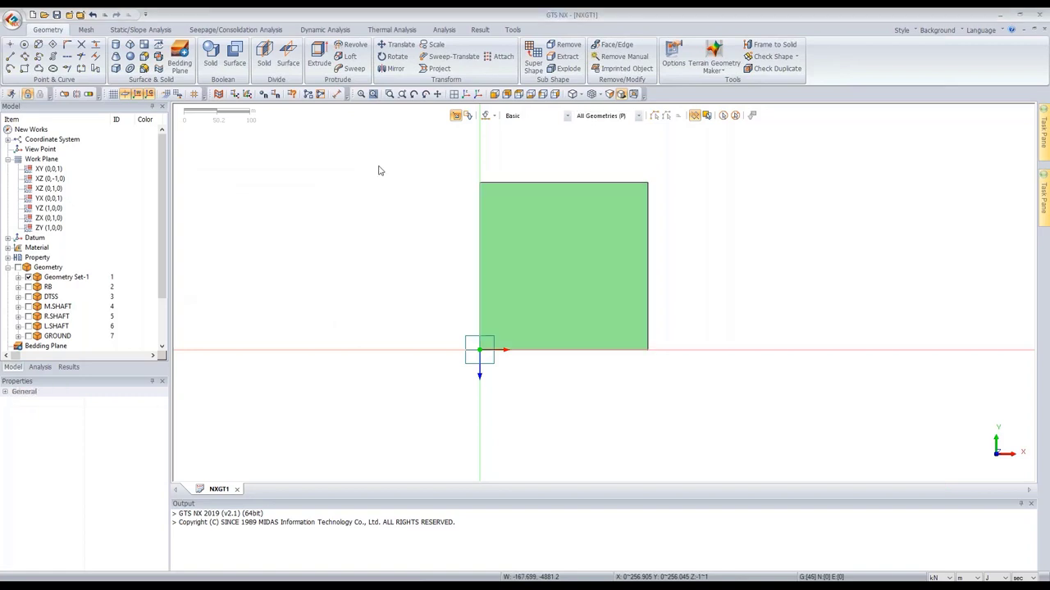
# - Scale the boundary face uniformly by a factor of 1.2 about its weight center at 128.453,128.023,0
pyautogui.click(435, 47)
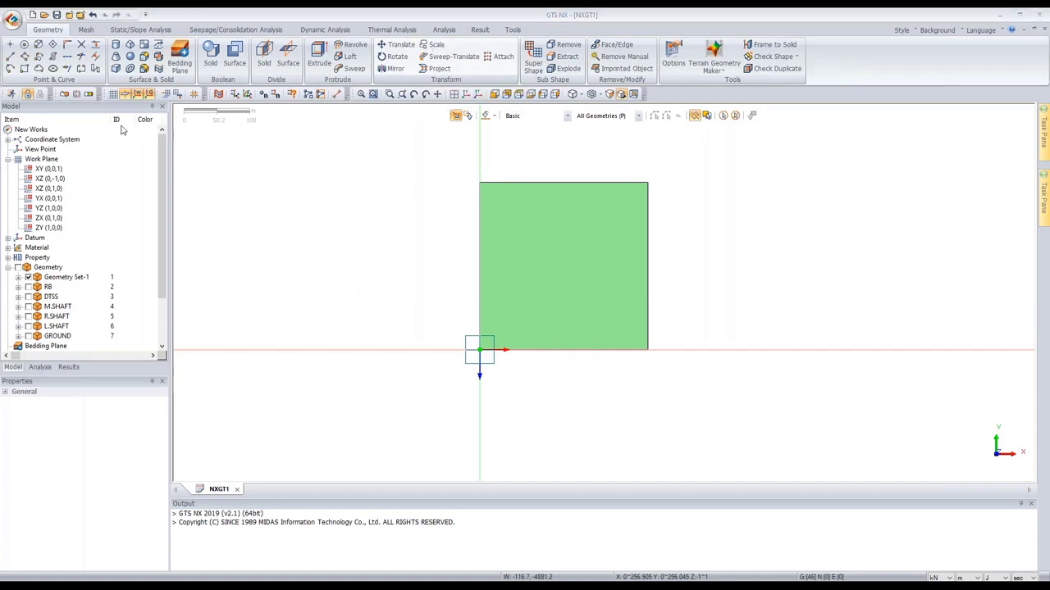
pyautogui.moveTo(102, 110); pyautogui.dragTo(358, 147)
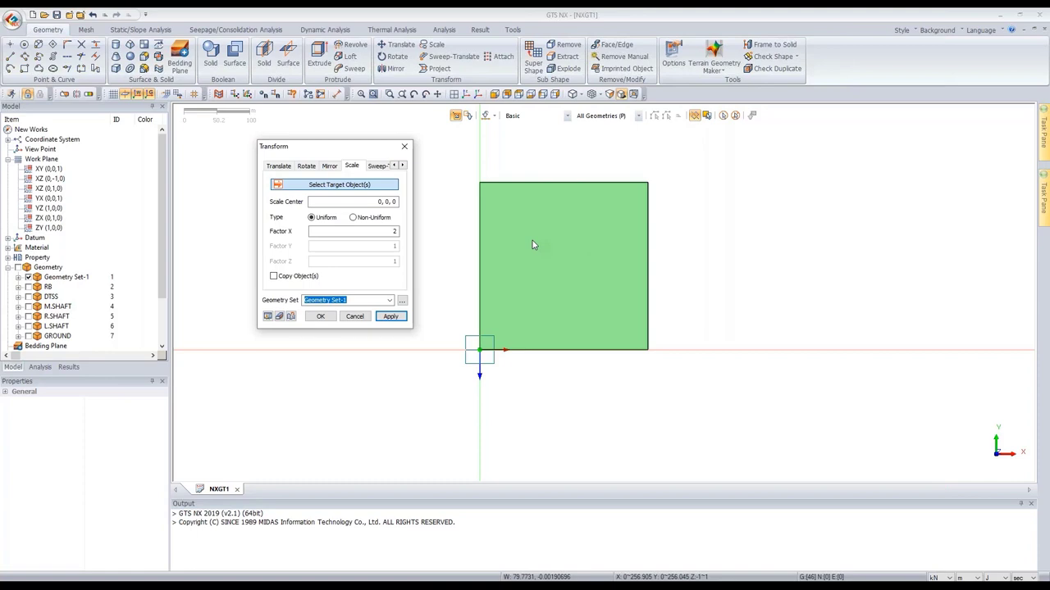
pyautogui.moveTo(369, 145); pyautogui.dragTo(382, 154)
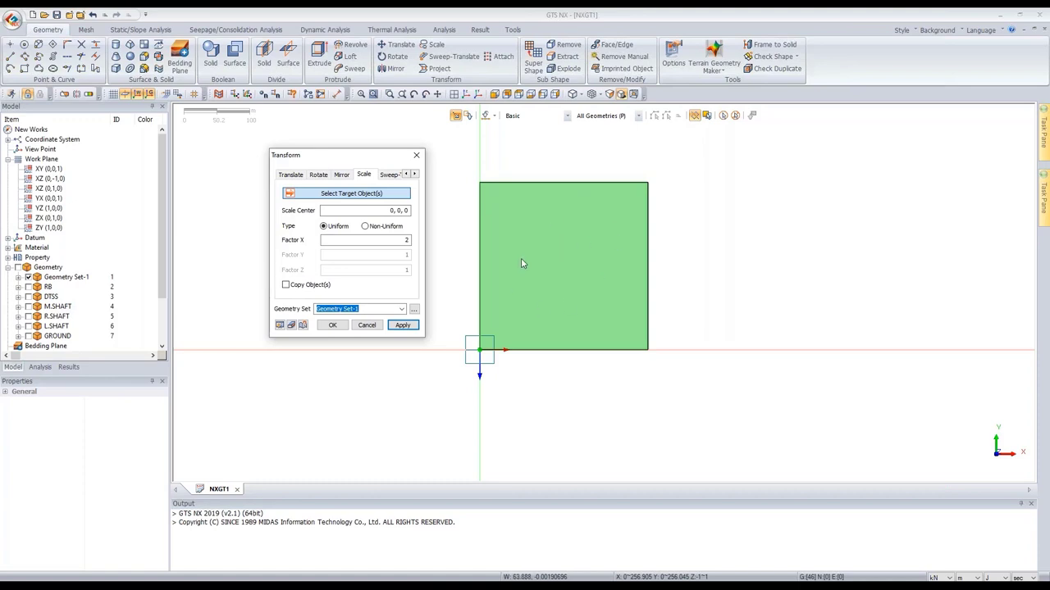
pyautogui.click(580, 255)
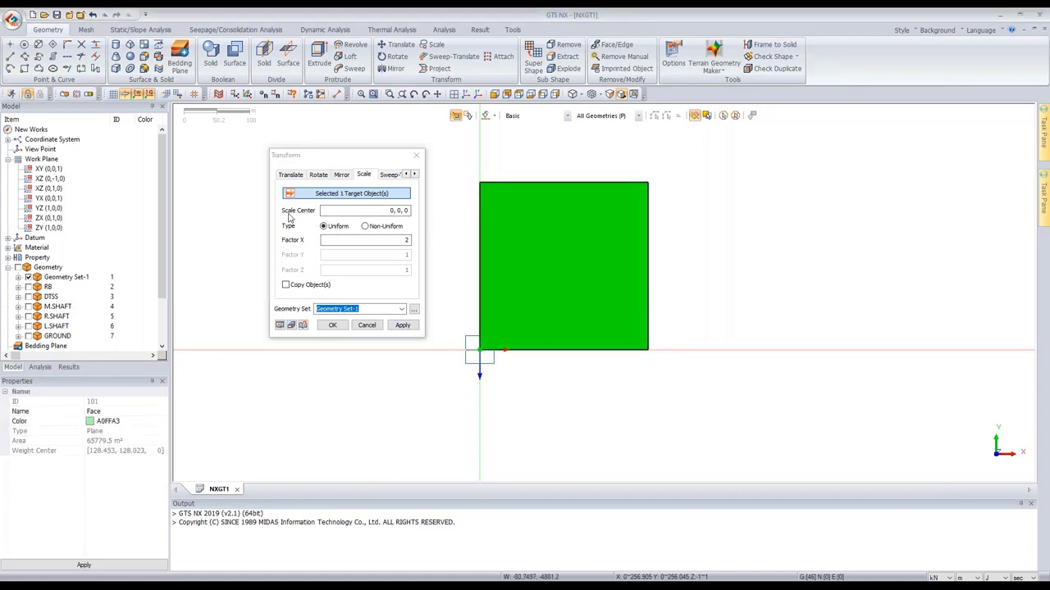
pyautogui.click(344, 211)
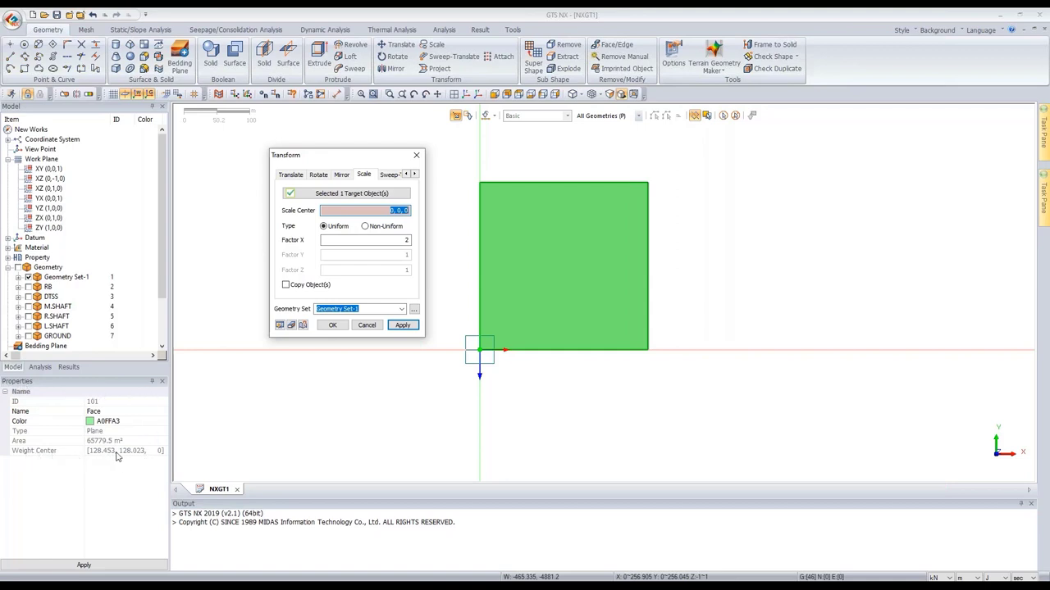
pyautogui.click(381, 209)
pyautogui.write('128.453,128.023,0')
pyautogui.moveTo(395, 241); pyautogui.dragTo(418, 241)
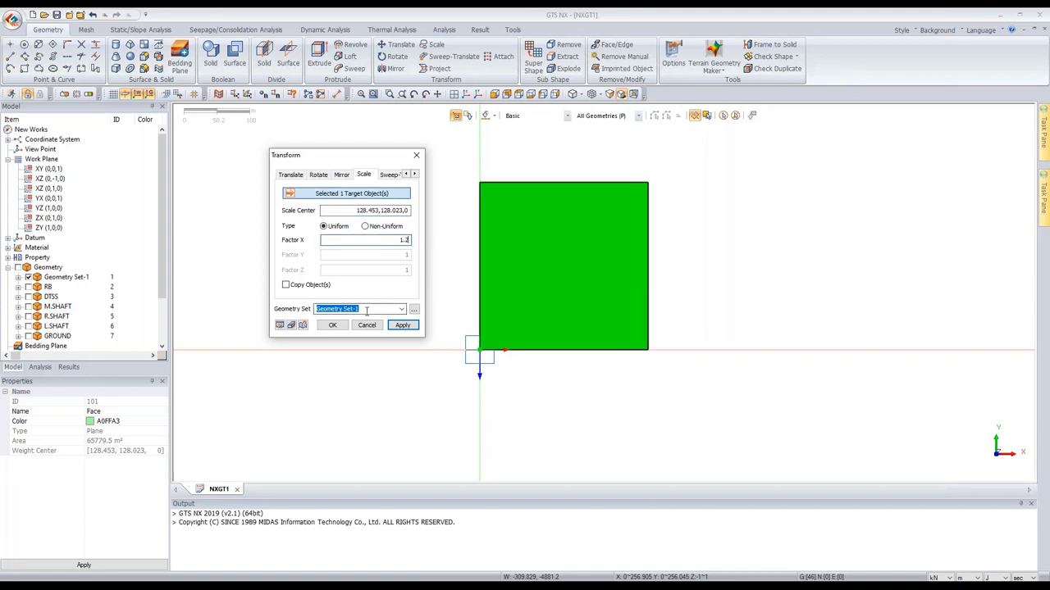
pyautogui.click(279, 324)
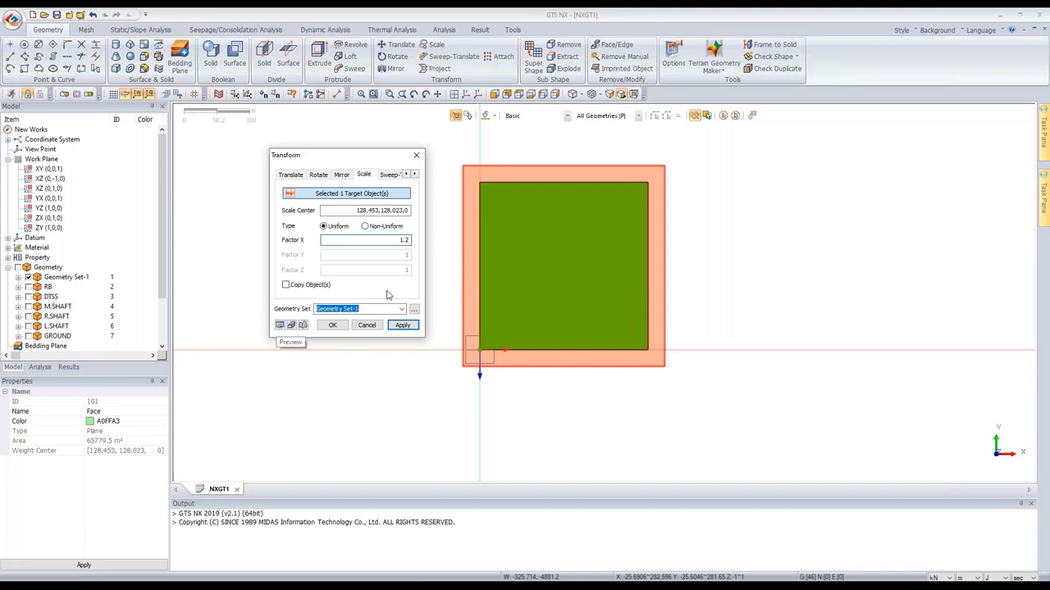
pyautogui.click(403, 325)
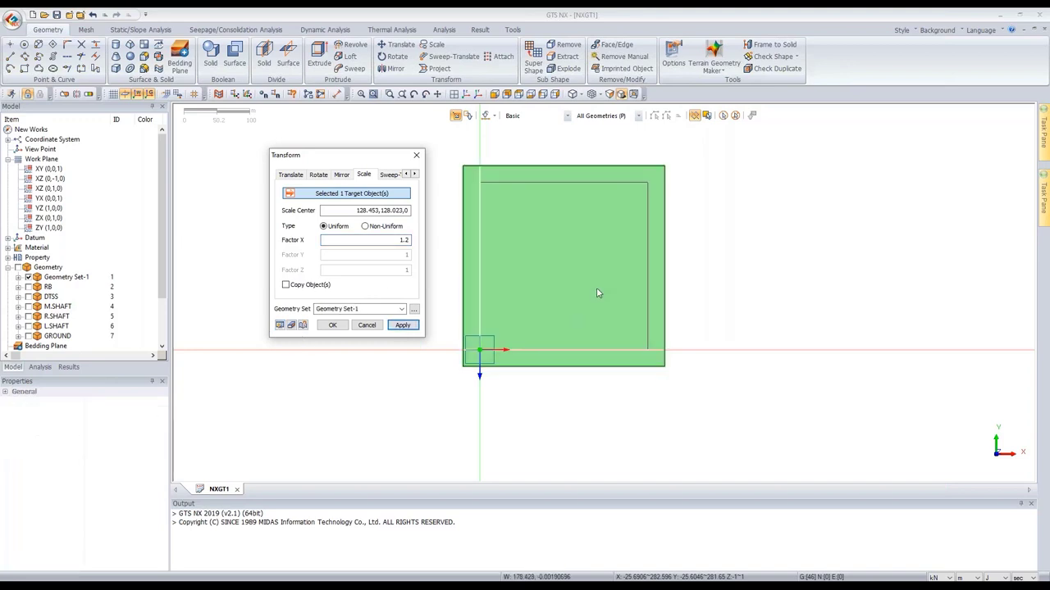
pyautogui.click(366, 326)
# - Copy the enlarged face once along the Z axis by -3.4 m into a new geometry set named SOIL LAYER
pyautogui.moveTo(534, 276)
pyautogui.mouseDown(button='middle')
pyautogui.moveTo(497, 233)
pyautogui.moveTo(538, 202)
pyautogui.moveTo(605, 244)
pyautogui.moveTo(601, 260)
pyautogui.moveTo(534, 272)
pyautogui.mouseUp(button='middle')
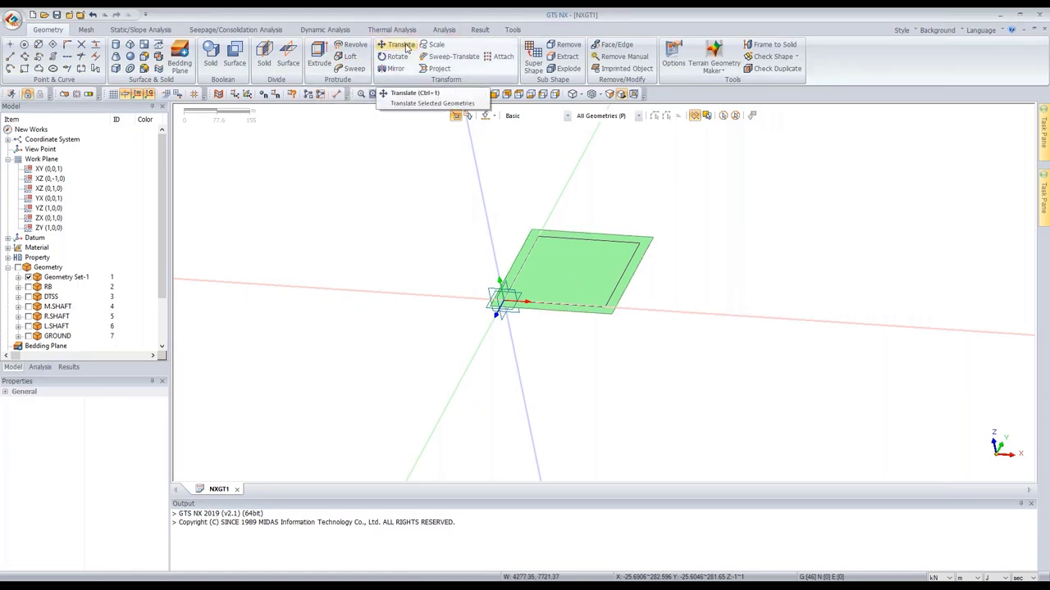
pyautogui.moveTo(115, 109); pyautogui.dragTo(374, 125)
pyautogui.click(574, 272)
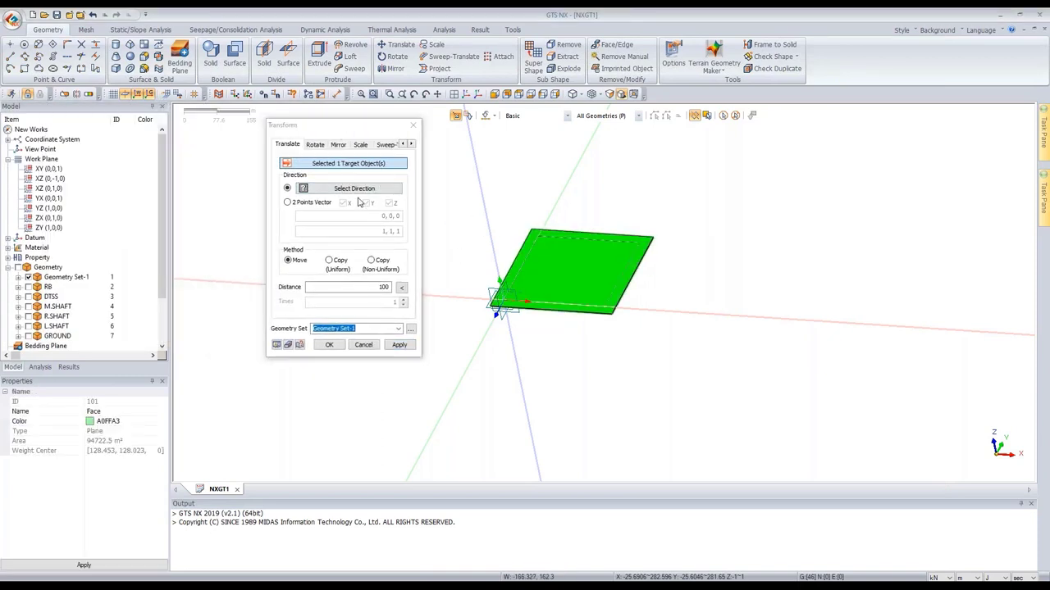
pyautogui.click(485, 203)
pyautogui.moveTo(521, 233); pyautogui.dragTo(523, 214, button='middle')
pyautogui.click(331, 262)
pyautogui.moveTo(367, 288); pyautogui.dragTo(400, 294)
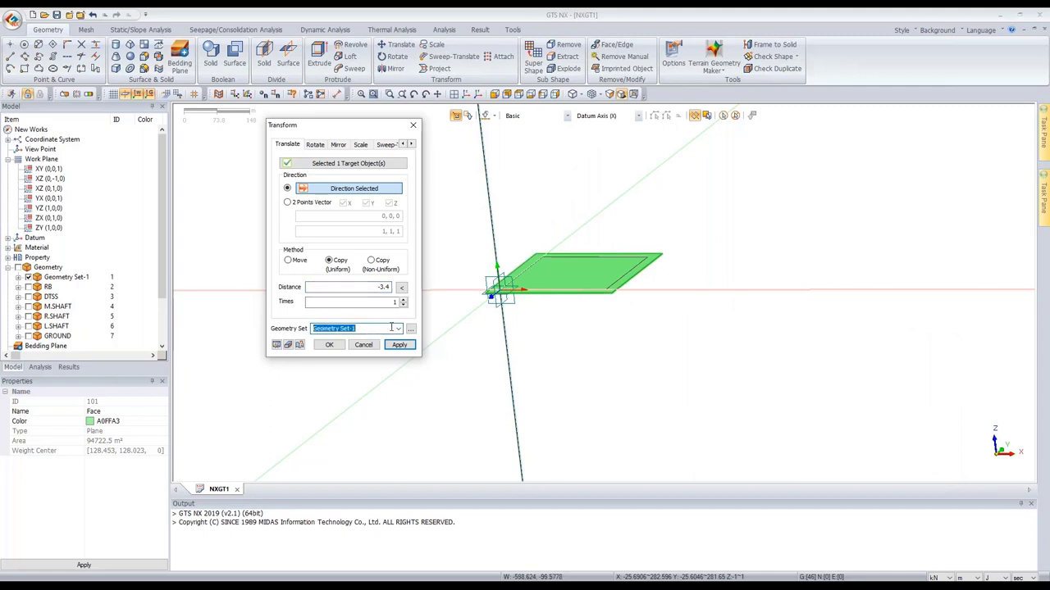
pyautogui.write('SOIL LAYER')
pyautogui.click(399, 345)
# - Make a second copy of the face along the Z axis at -18.5 m in the SOIL LAYER set
pyautogui.doubleClick(384, 287)
pyautogui.write('-18.5')
pyautogui.click(398, 344)
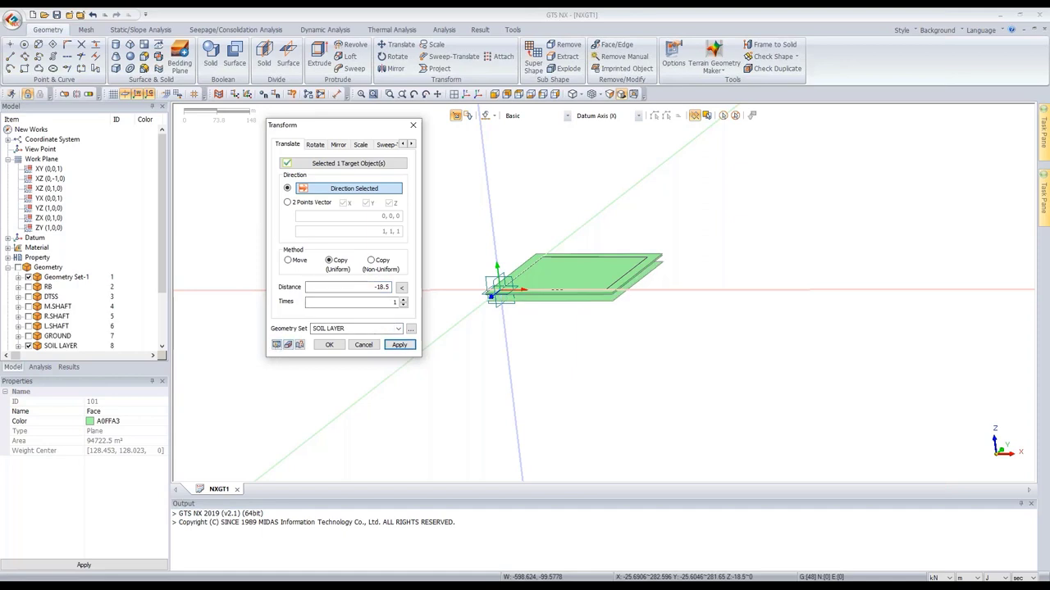
pyautogui.click(363, 344)
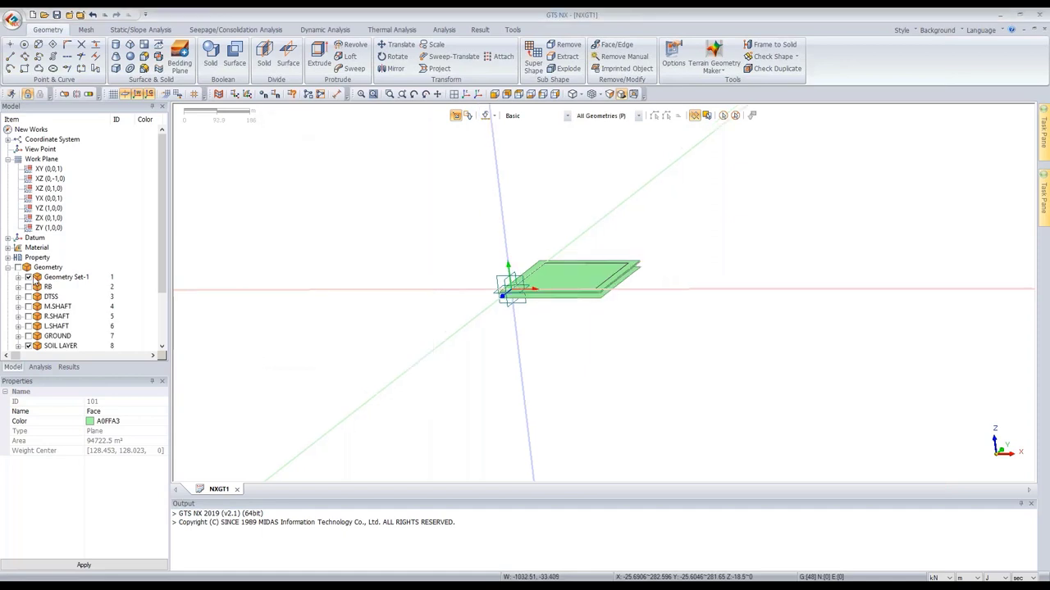
# - Hide Geometry Set-1 and show the DTSS, shaft and GROUND sets together with the SOIL LAYER faces
pyautogui.click(28, 277)
pyautogui.moveTo(569, 190); pyautogui.dragTo(589, 202, button='middle')
pyautogui.click(49, 297)
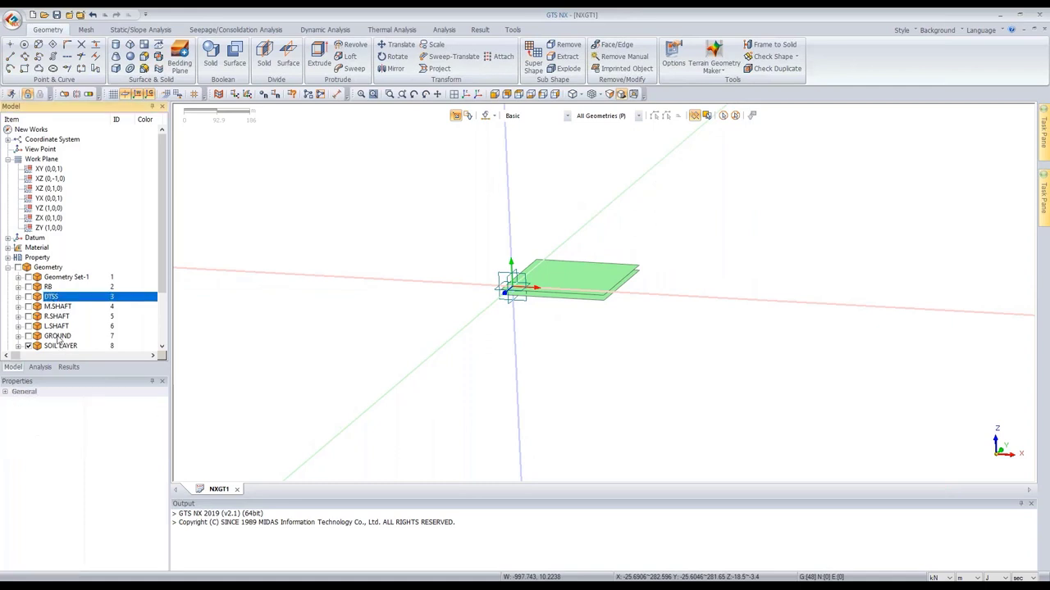
pyautogui.keyDown('shift'); pyautogui.click(66, 339); pyautogui.keyUp('shift')
pyautogui.click(30, 296)
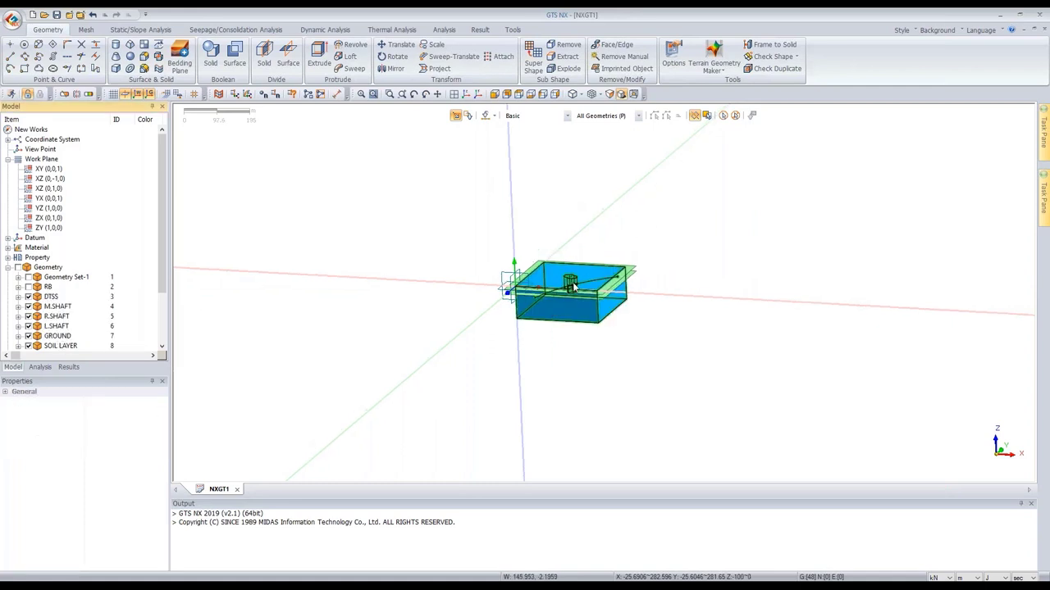
pyautogui.moveTo(590, 238); pyautogui.dragTo(572, 285, button='middle')
pyautogui.scroll(3, 571, 285)
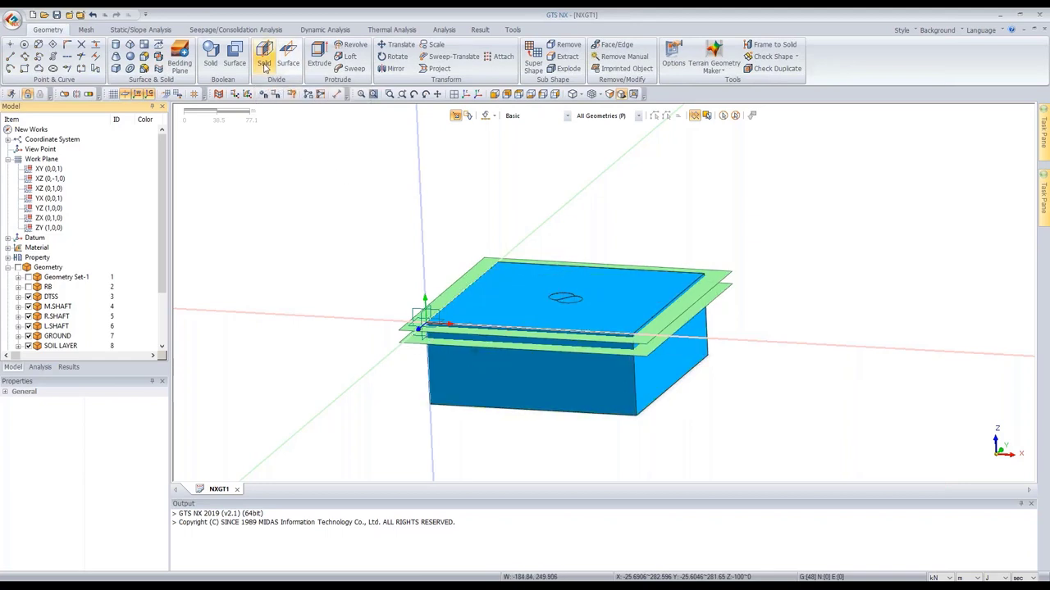
# - Divide all five solids with the two SOIL LAYER faces, deleting originals and tools, and store the results in the GROUND set
pyautogui.click(266, 60)
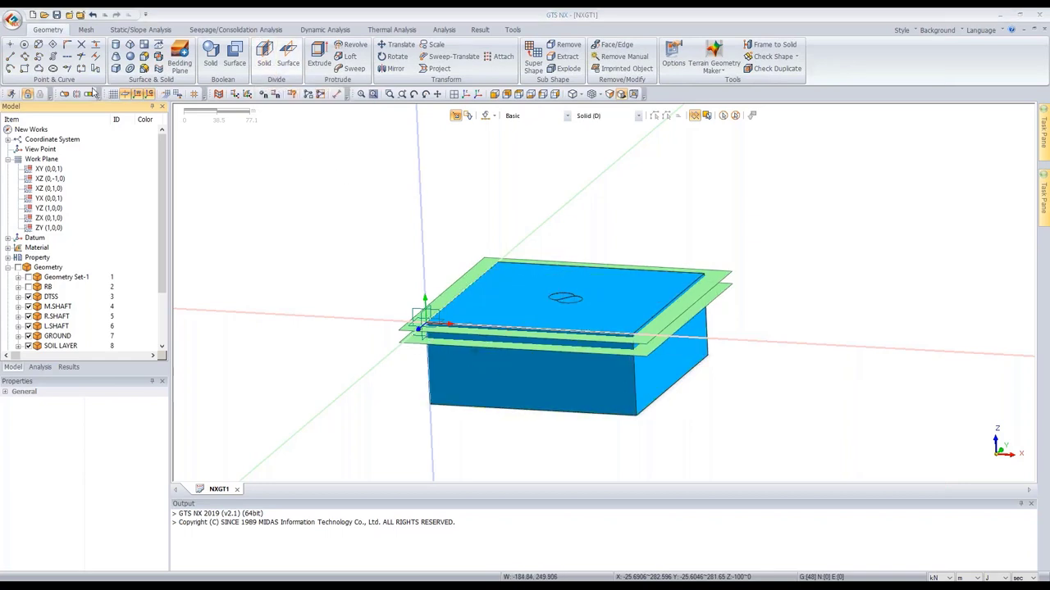
pyautogui.moveTo(78, 109); pyautogui.dragTo(268, 121)
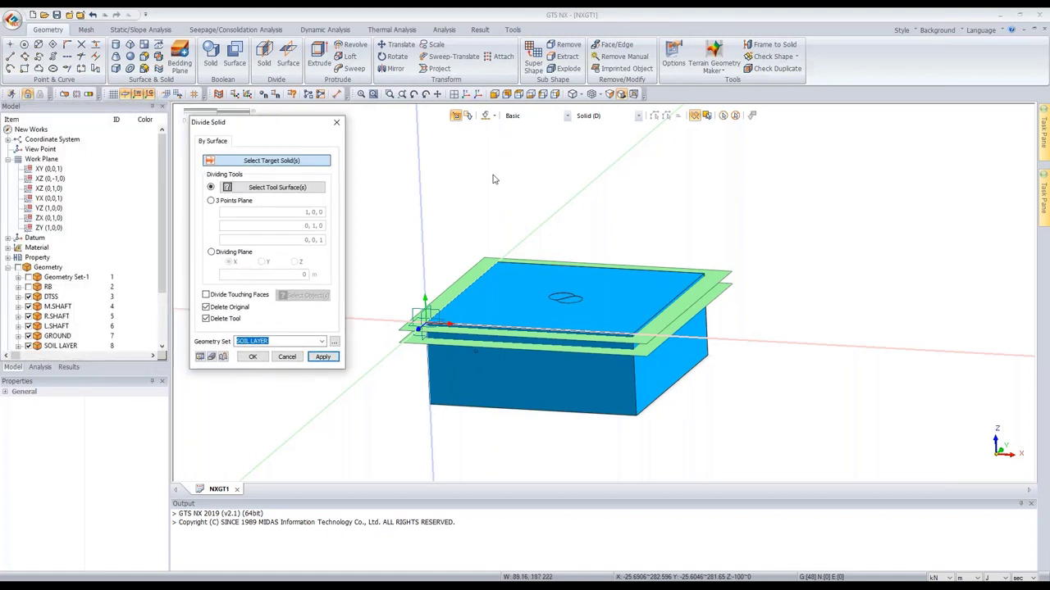
pyautogui.click(754, 244)
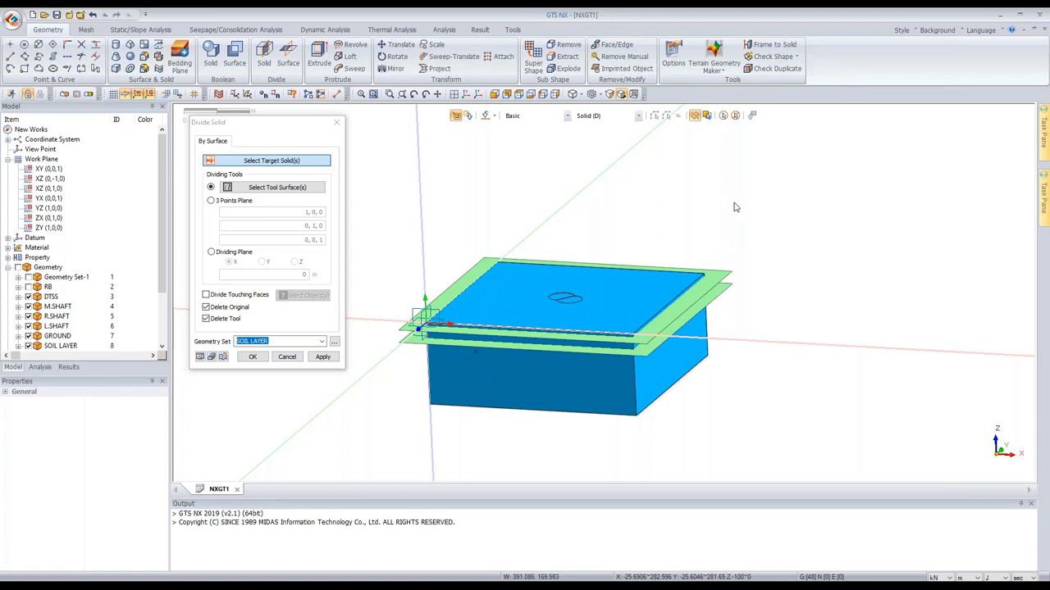
pyautogui.hotkey('ctrl', 'a')
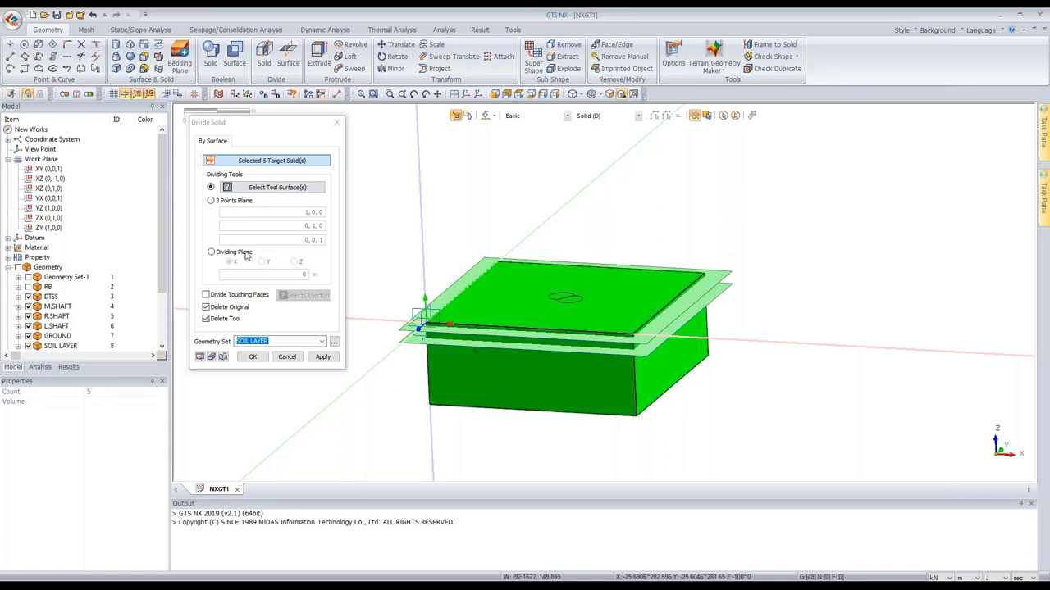
pyautogui.click(268, 188)
pyautogui.moveTo(408, 343); pyautogui.dragTo(399, 371)
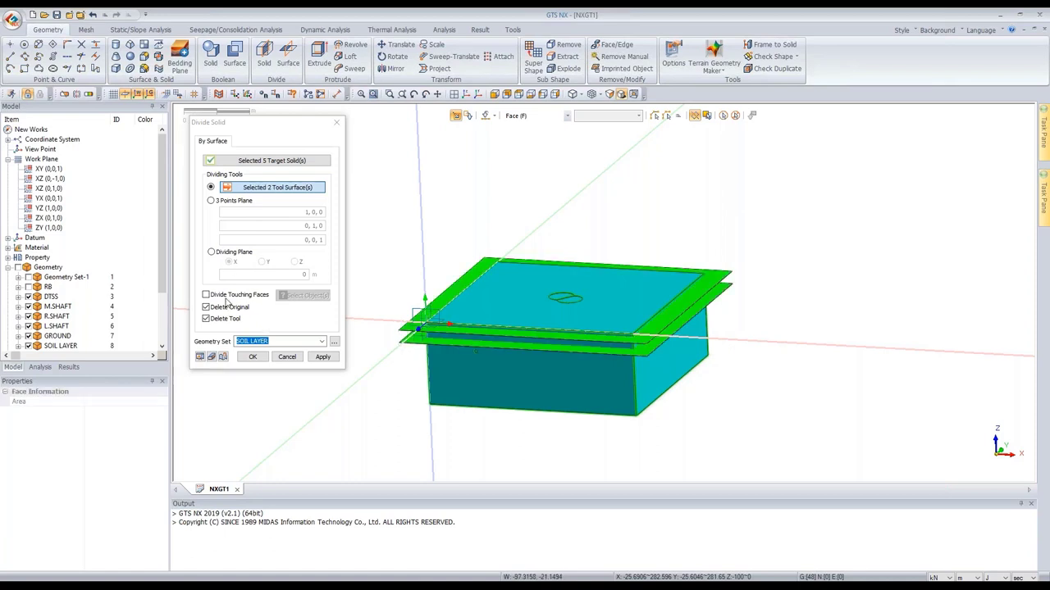
pyautogui.click(321, 341)
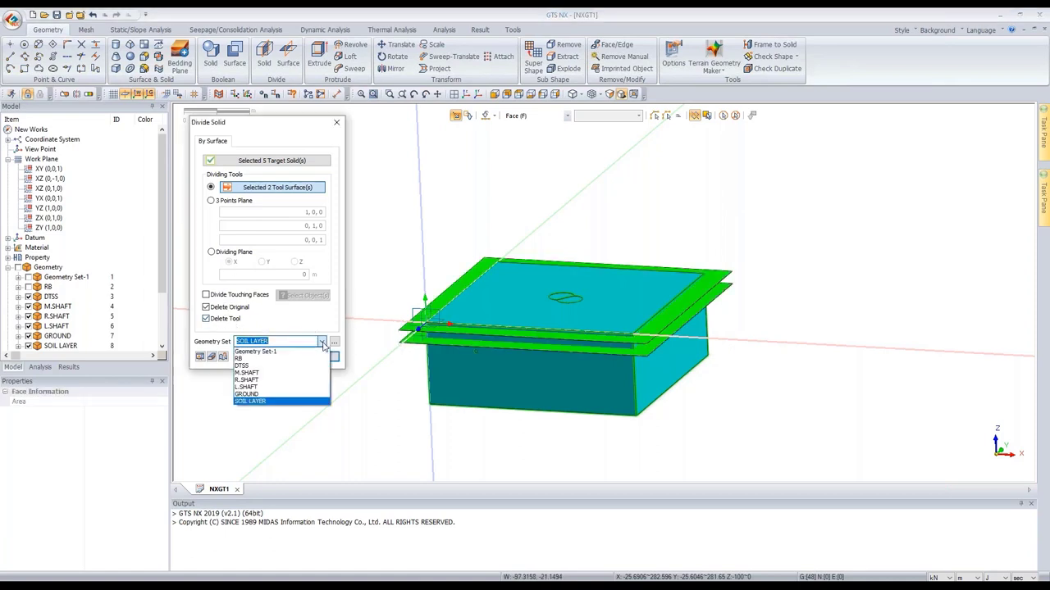
pyautogui.click(285, 394)
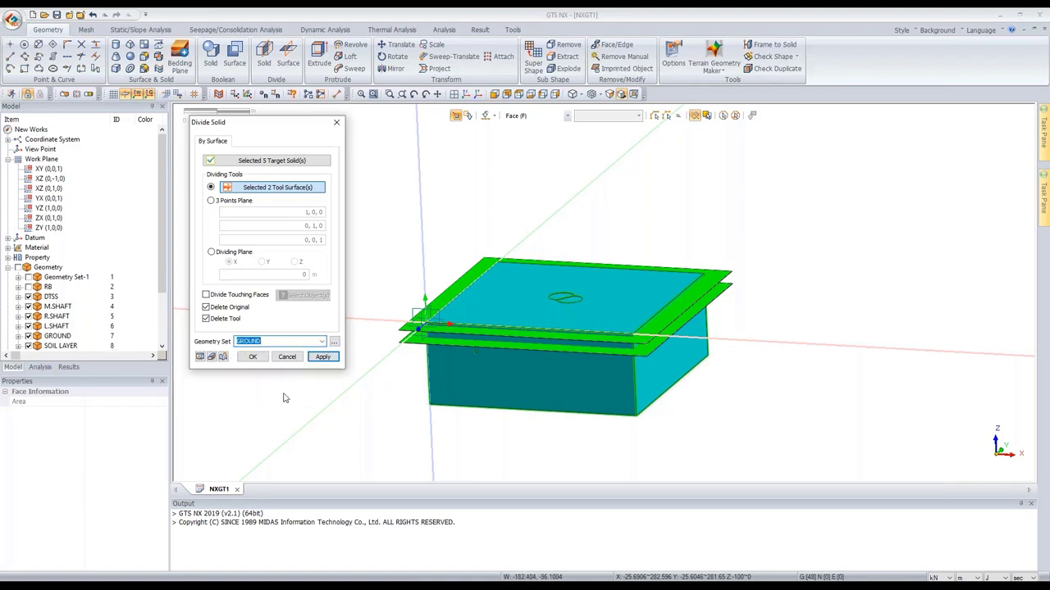
pyautogui.click(323, 358)
pyautogui.click(324, 358)
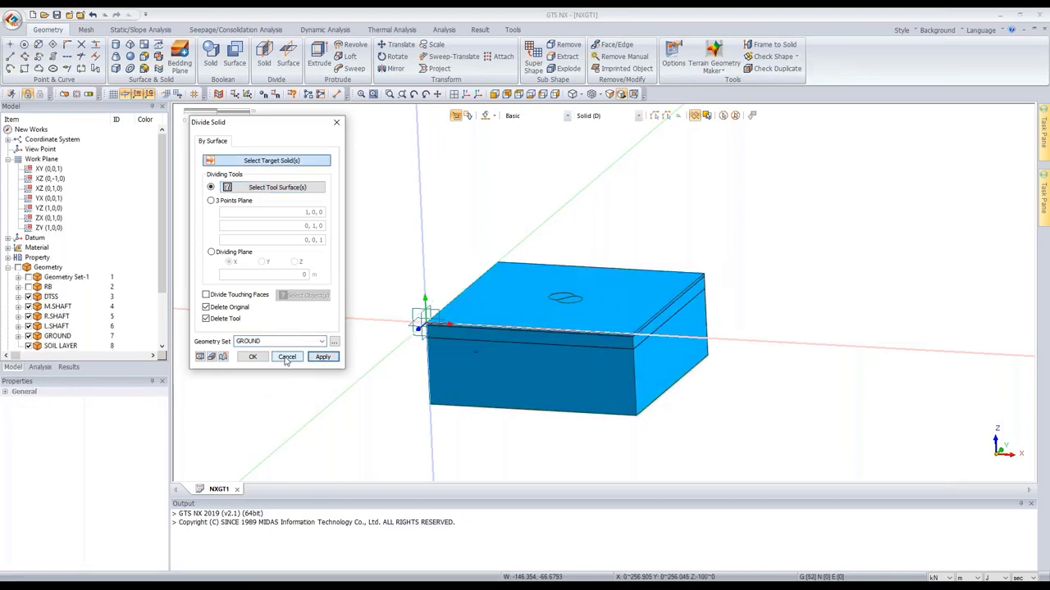
pyautogui.click(286, 357)
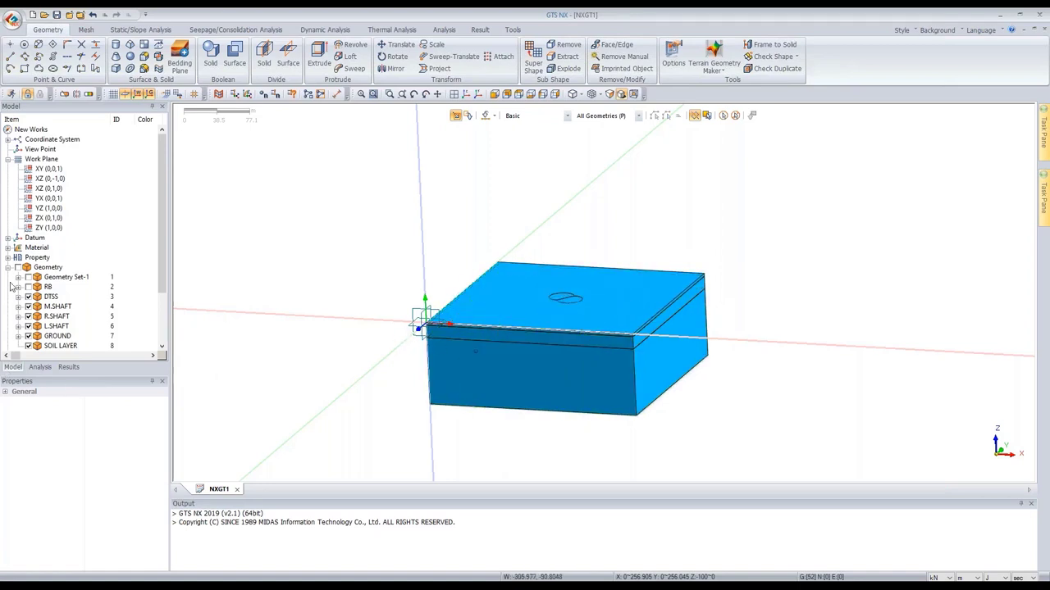
# - Expand the GROUND set's solids and hide the three outer ground layer solids to isolate the shafts and tunnel
pyautogui.scroll(-3, 90, 286)
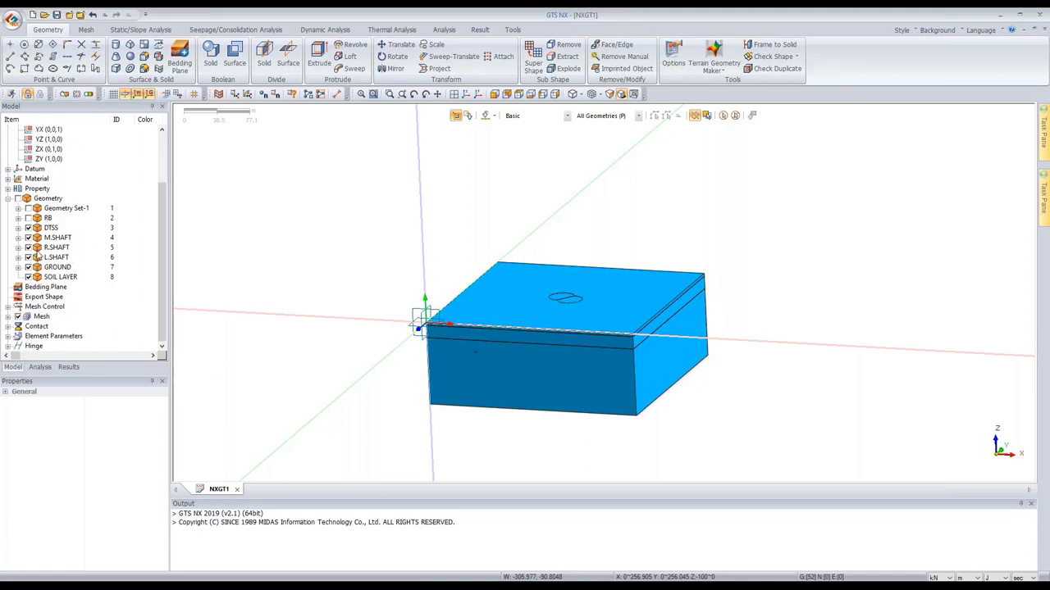
pyautogui.doubleClick(53, 269)
pyautogui.doubleClick(65, 278)
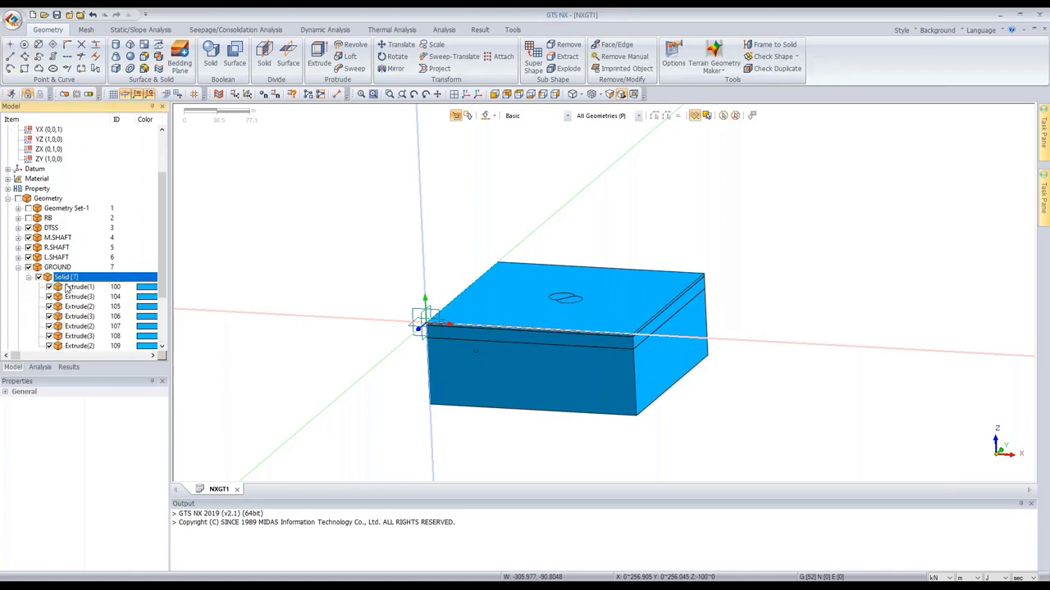
pyautogui.press('d')
pyautogui.moveTo(414, 337); pyautogui.dragTo(438, 363)
pyautogui.rightClick(438, 363)
pyautogui.click(467, 384)
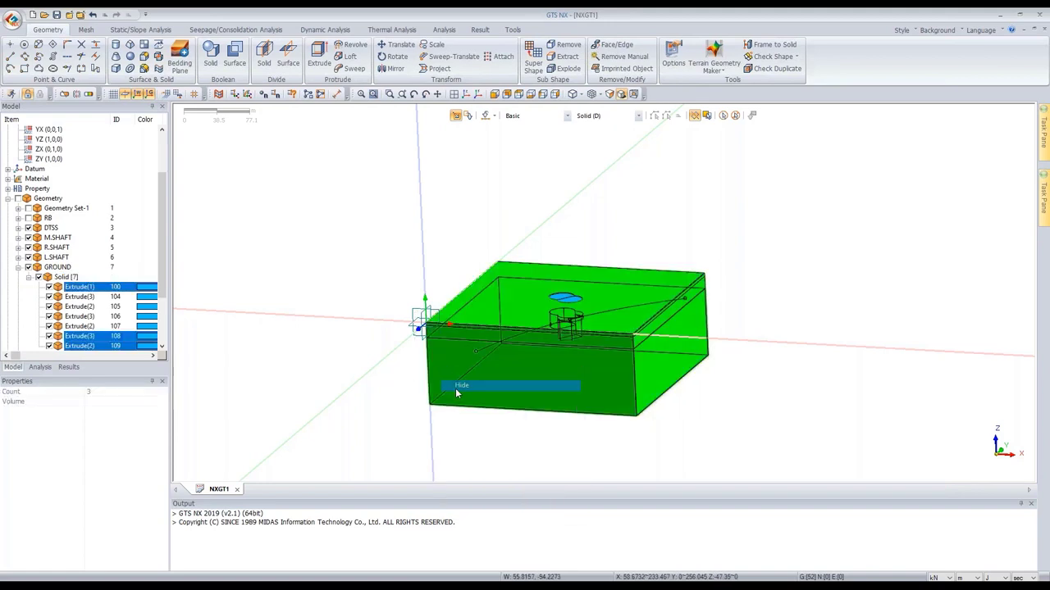
# - Move the four shaft solids from the GROUND set into the L.SHAFT set and show the ground solids again
pyautogui.click(70, 299)
pyautogui.moveTo(70, 300); pyautogui.dragTo(54, 259)
pyautogui.moveTo(82, 303); pyautogui.dragTo(73, 256)
pyautogui.moveTo(85, 302); pyautogui.dragTo(87, 257)
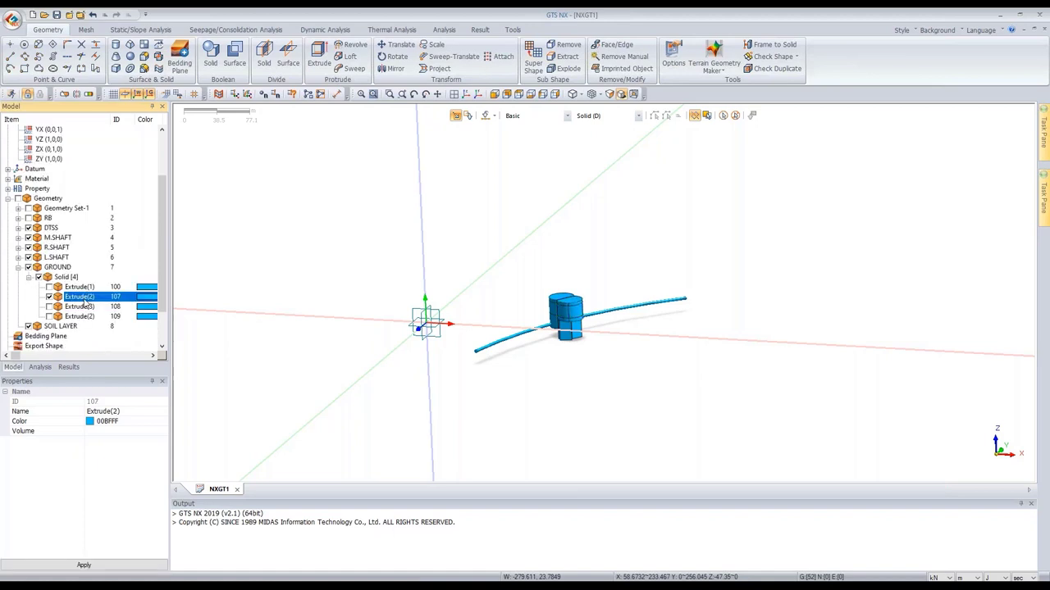
pyautogui.moveTo(74, 301); pyautogui.dragTo(86, 257)
pyautogui.click(18, 267)
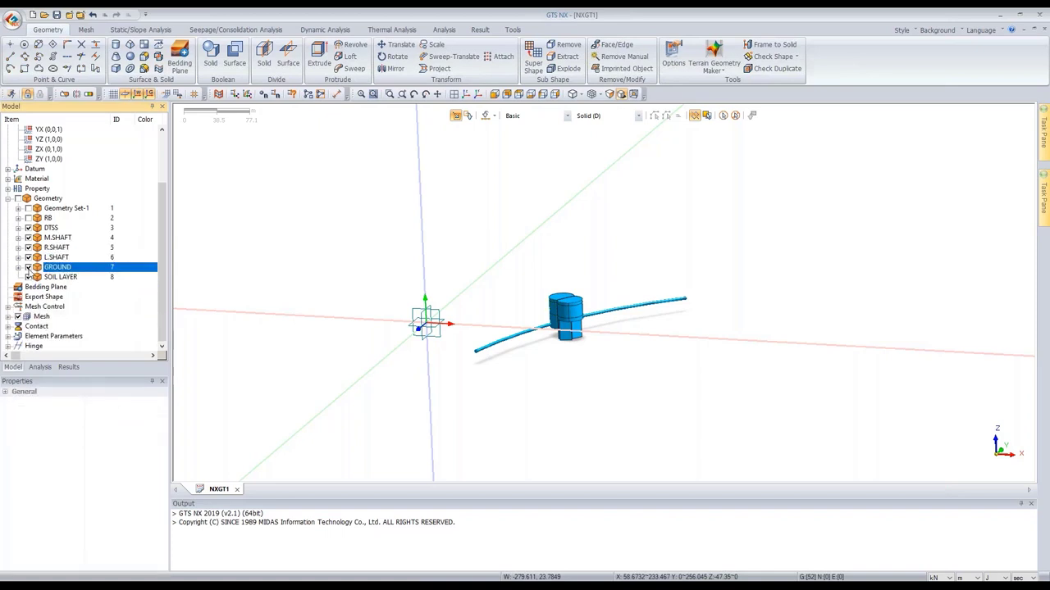
pyautogui.scroll(-3, 537, 252)
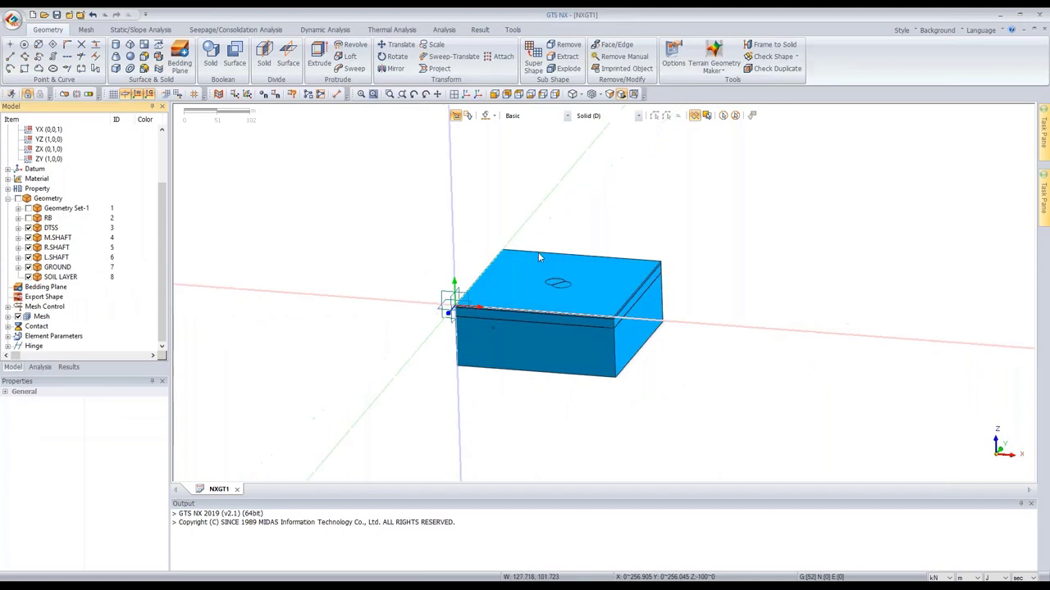
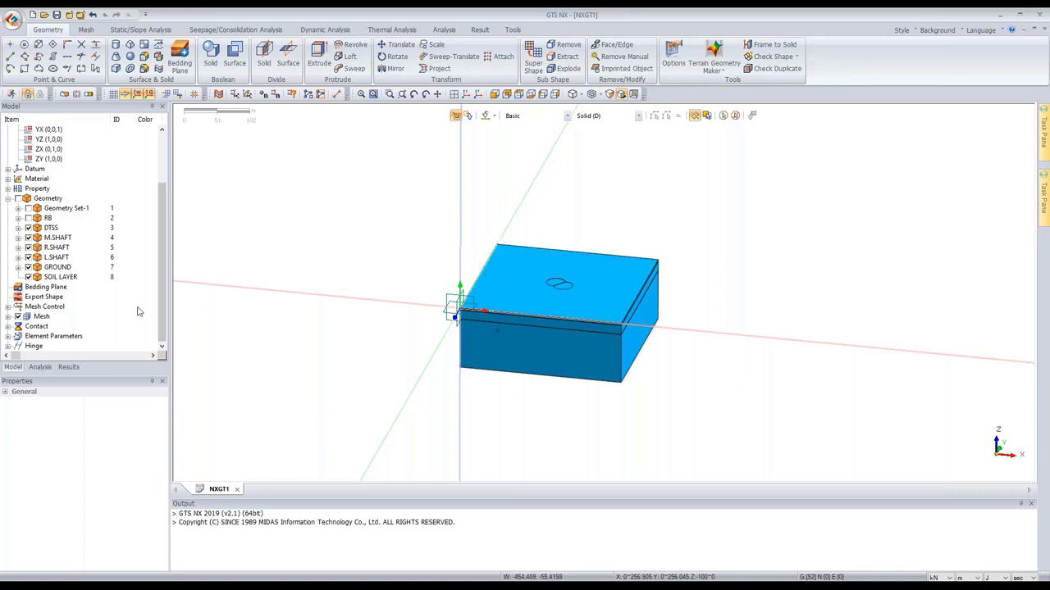
# - Hide the GROUND set and show the grid on the XY (0,0,1) work plane, seen from the top
pyautogui.click(27, 268)
pyautogui.click(114, 94)
pyautogui.scroll(3, 350, 277)
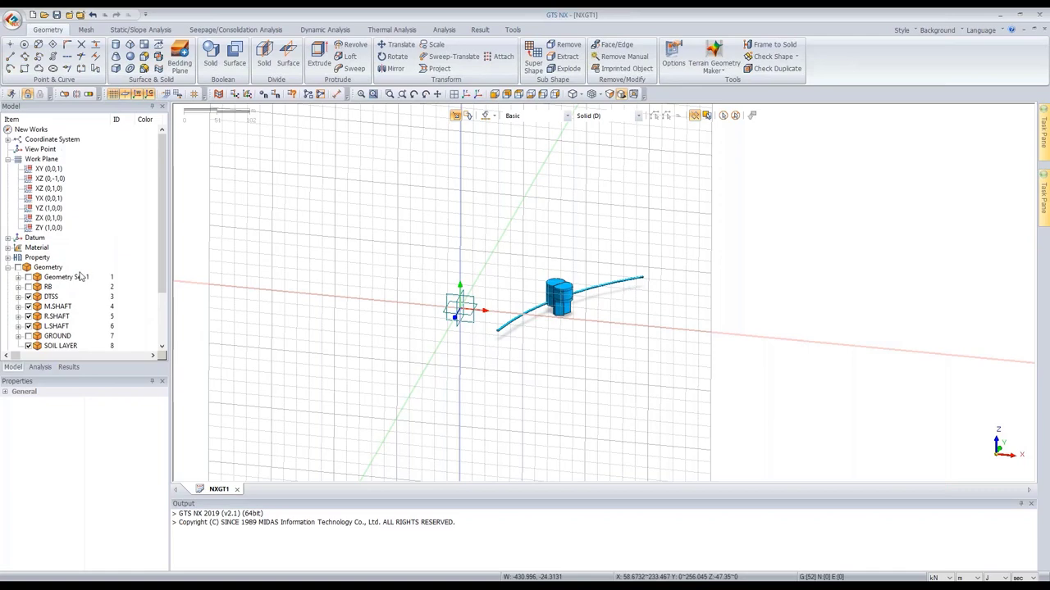
pyautogui.moveTo(522, 370); pyautogui.dragTo(497, 382, button='middle')
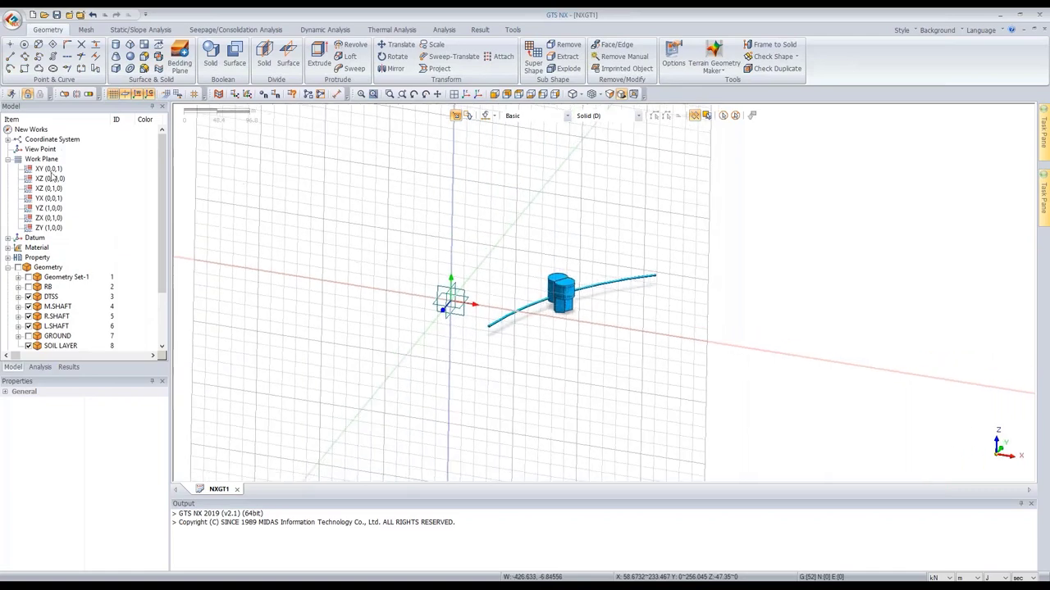
pyautogui.doubleClick(49, 169)
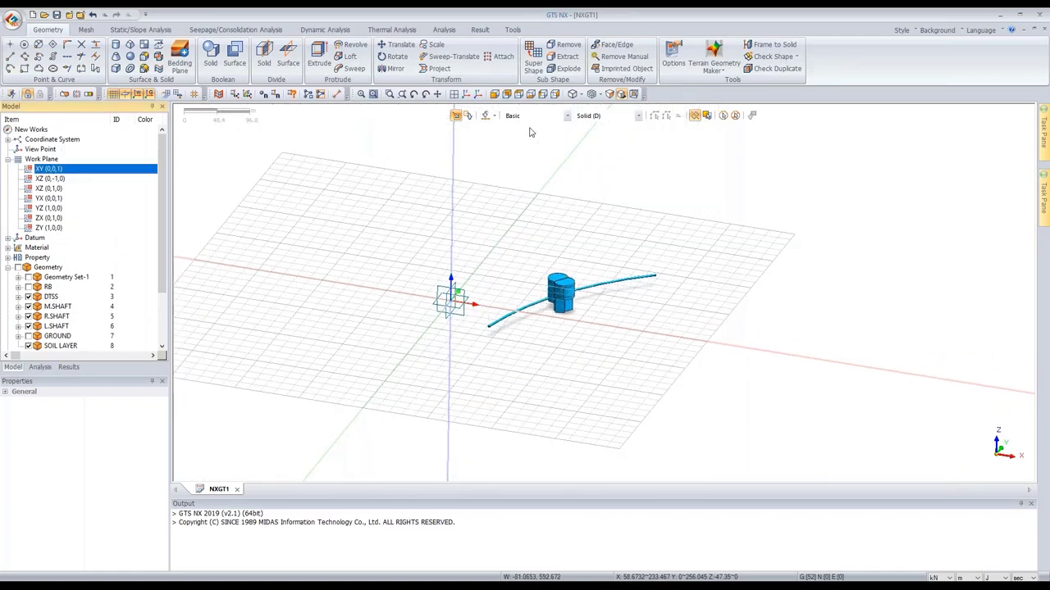
pyautogui.click(518, 94)
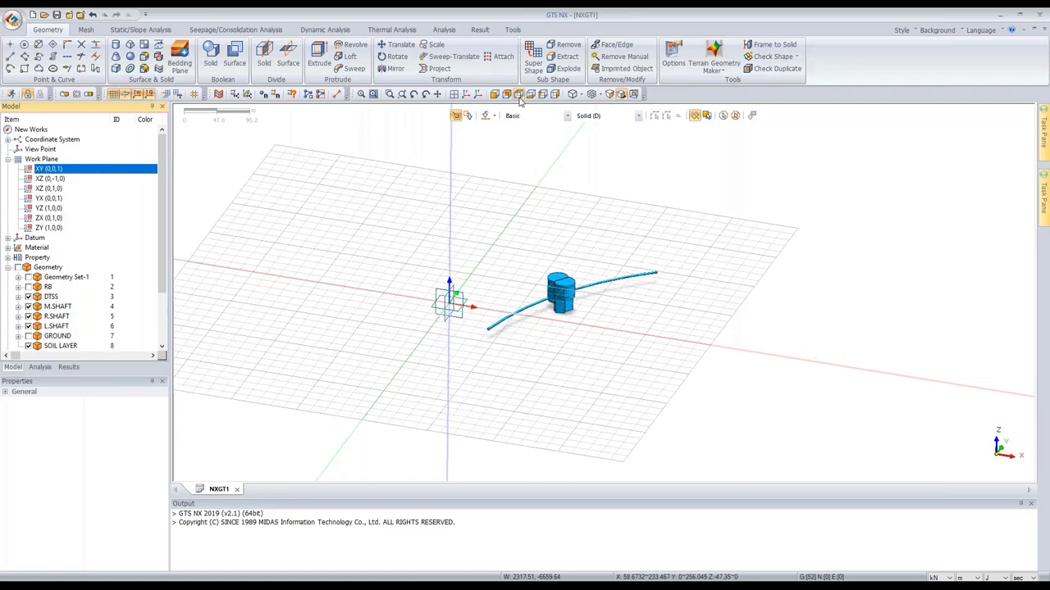
pyautogui.scroll(2, 677, 299)
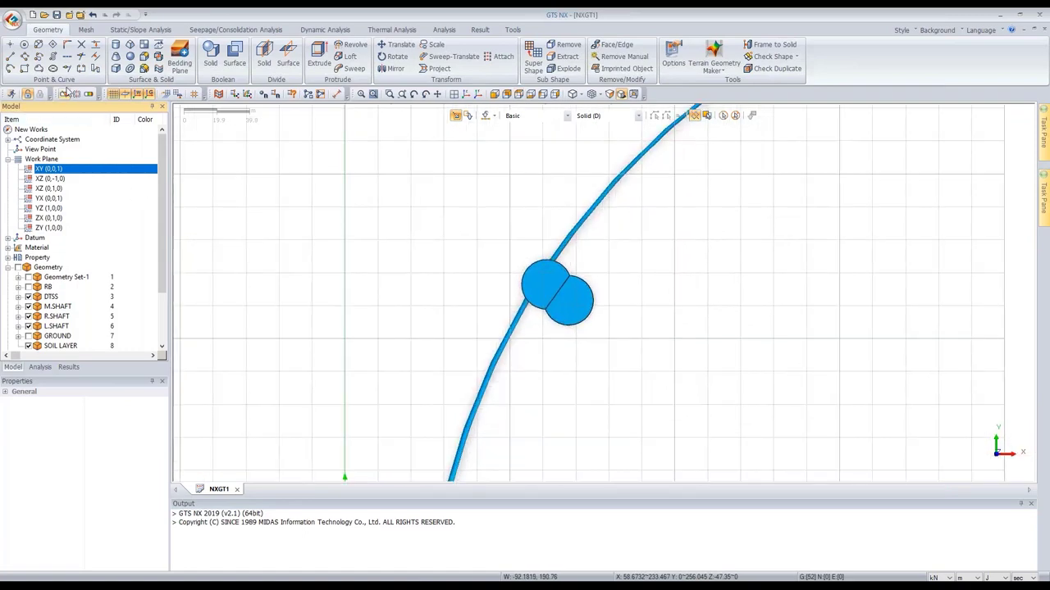
# - Draw a 60 by 60 m rectangular face around the shafts in Geometry Set-1, from corner 100,160 to 160,100
pyautogui.click(25, 70)
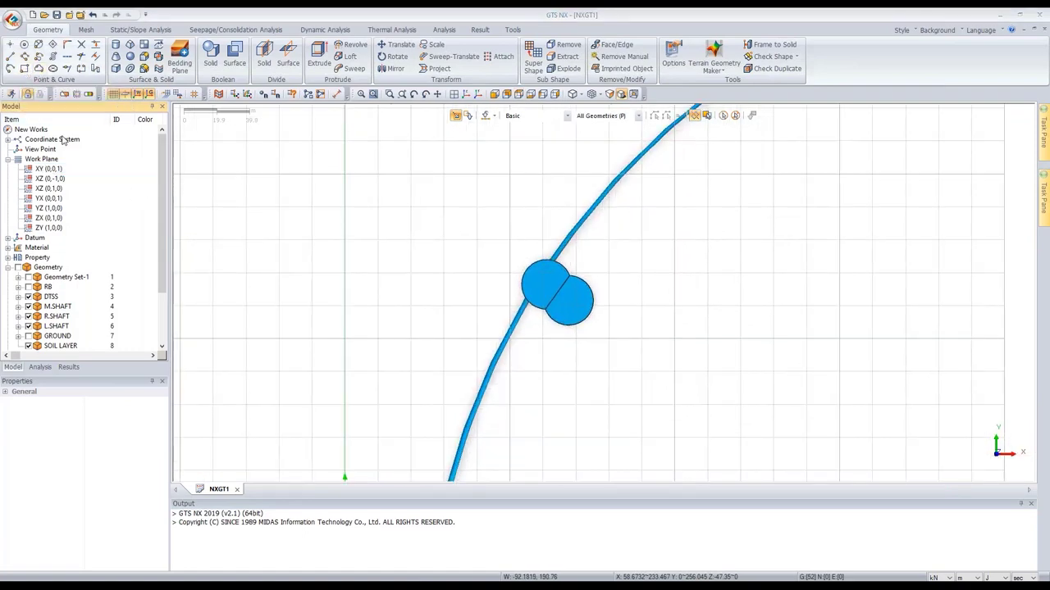
pyautogui.moveTo(104, 109); pyautogui.dragTo(146, 109)
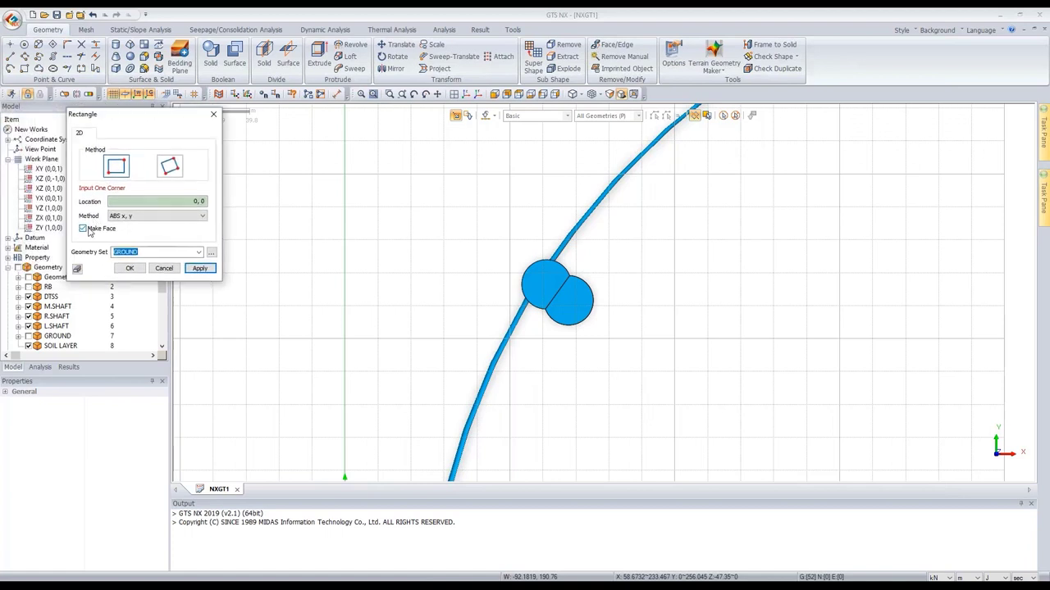
pyautogui.click(198, 252)
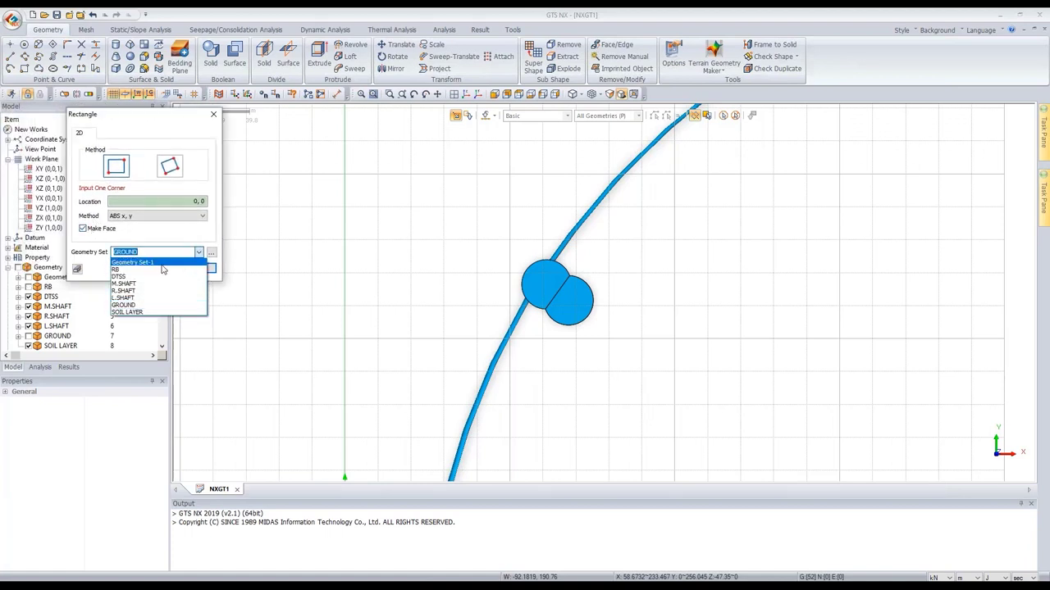
pyautogui.click(162, 263)
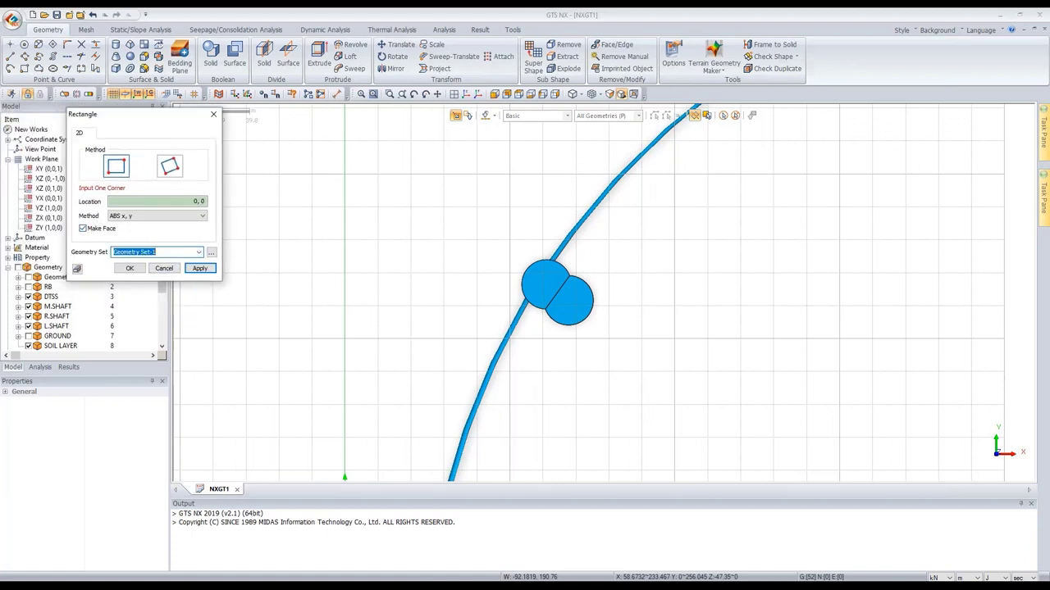
pyautogui.click(508, 240)
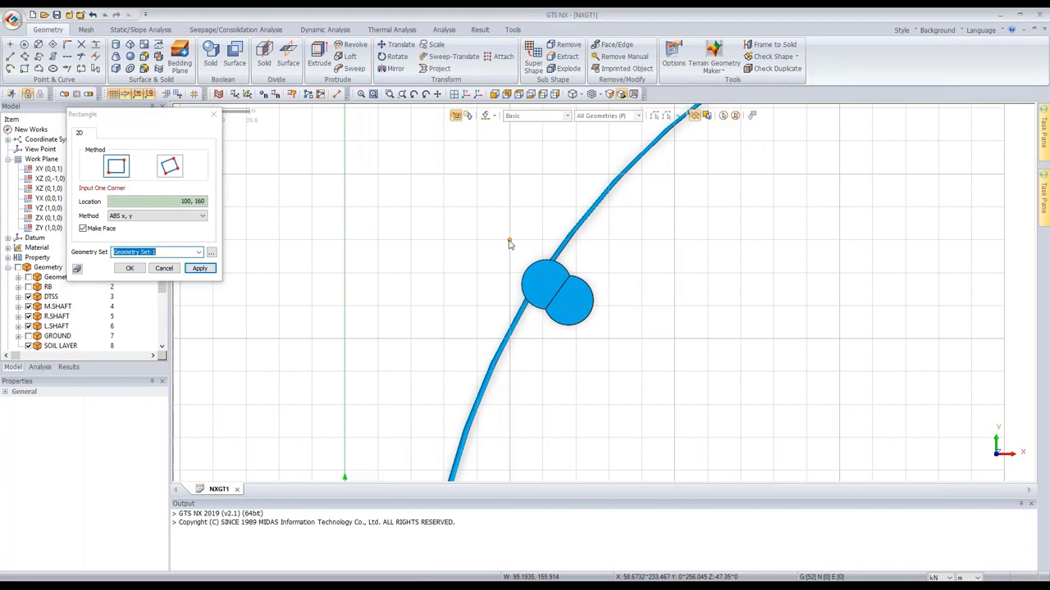
pyautogui.click(610, 341)
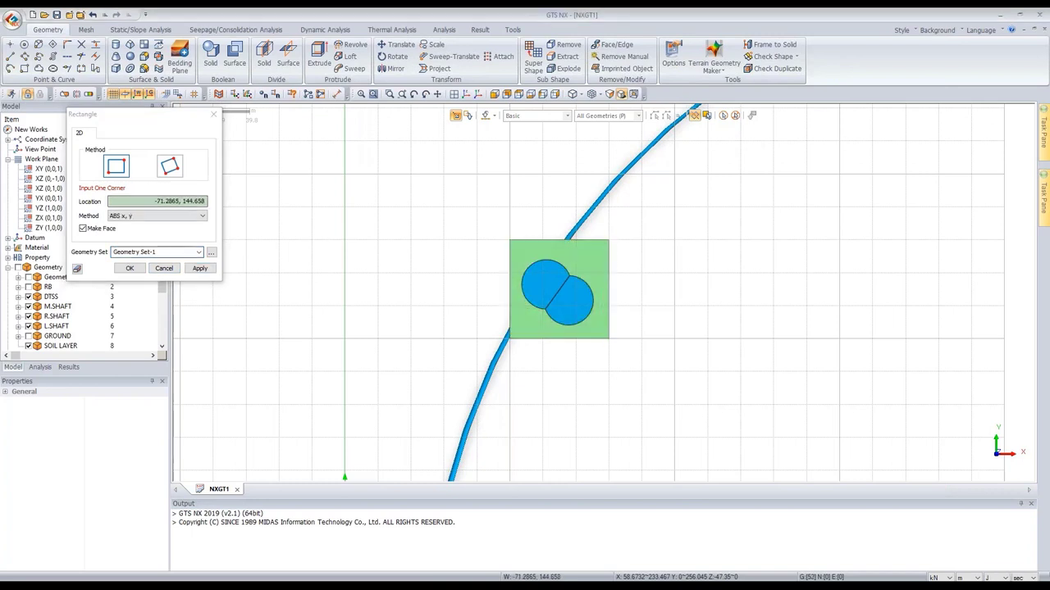
pyautogui.click(164, 269)
# - Set up a Translate of the rectangular face above the shafts, using the vertical Z axis as its direction
pyautogui.scroll(-2, 492, 264)
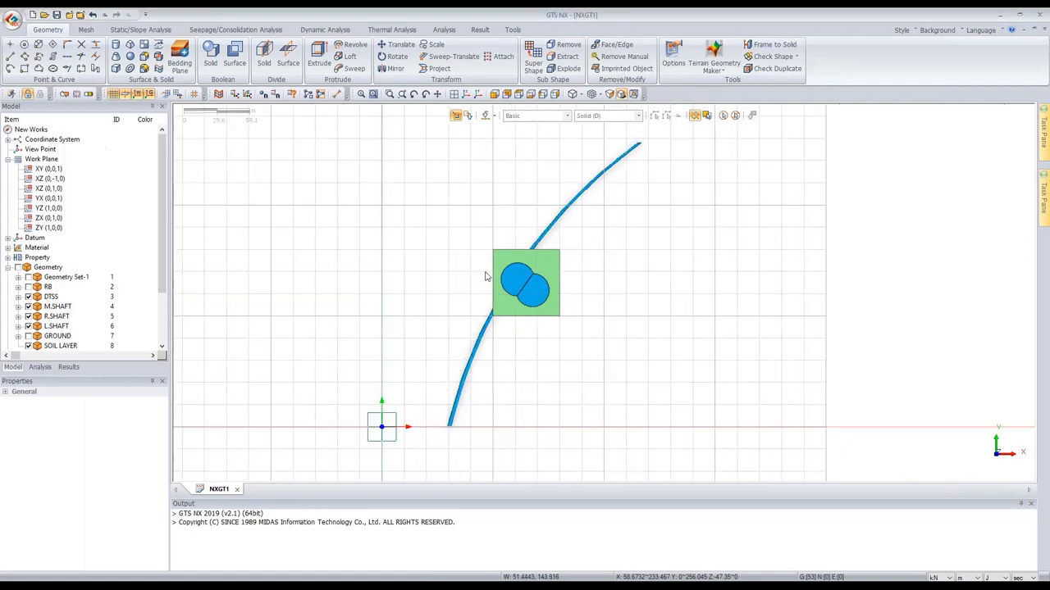
pyautogui.moveTo(492, 264); pyautogui.dragTo(471, 213, button='middle')
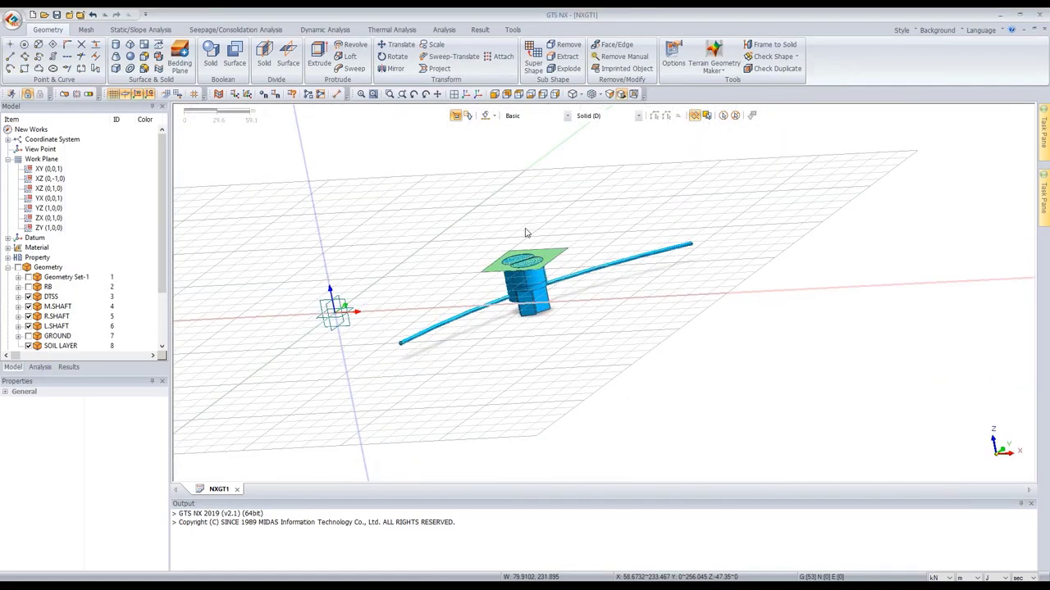
pyautogui.scroll(3, 528, 235)
pyautogui.scroll(3, 542, 252)
pyautogui.moveTo(577, 249); pyautogui.dragTo(558, 278, button='middle')
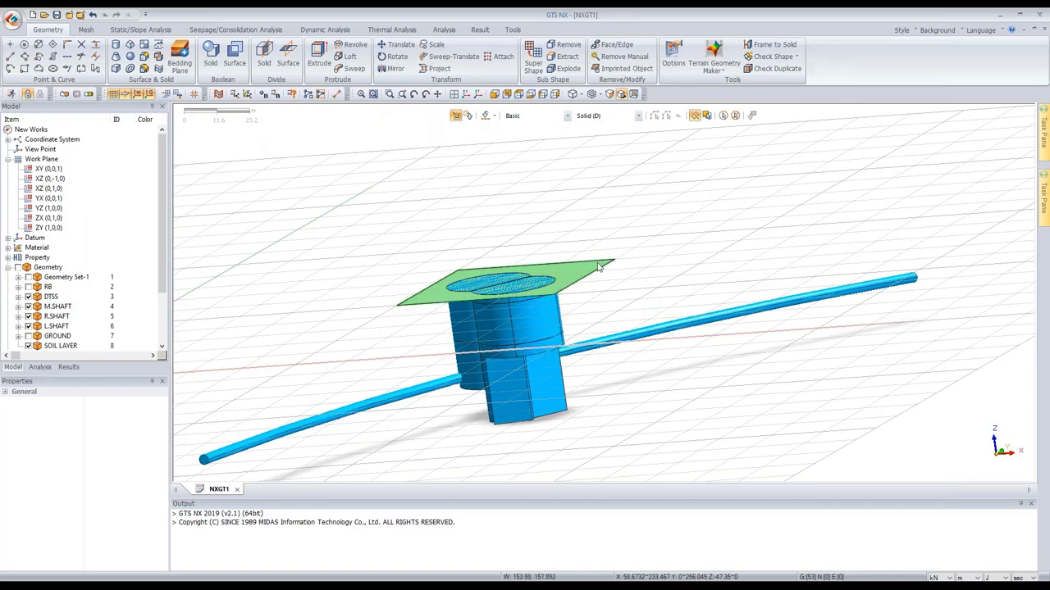
pyautogui.keyDown('ctrl'); pyautogui.moveTo(553, 219); pyautogui.dragTo(563, 254, button='middle'); pyautogui.keyUp('ctrl')
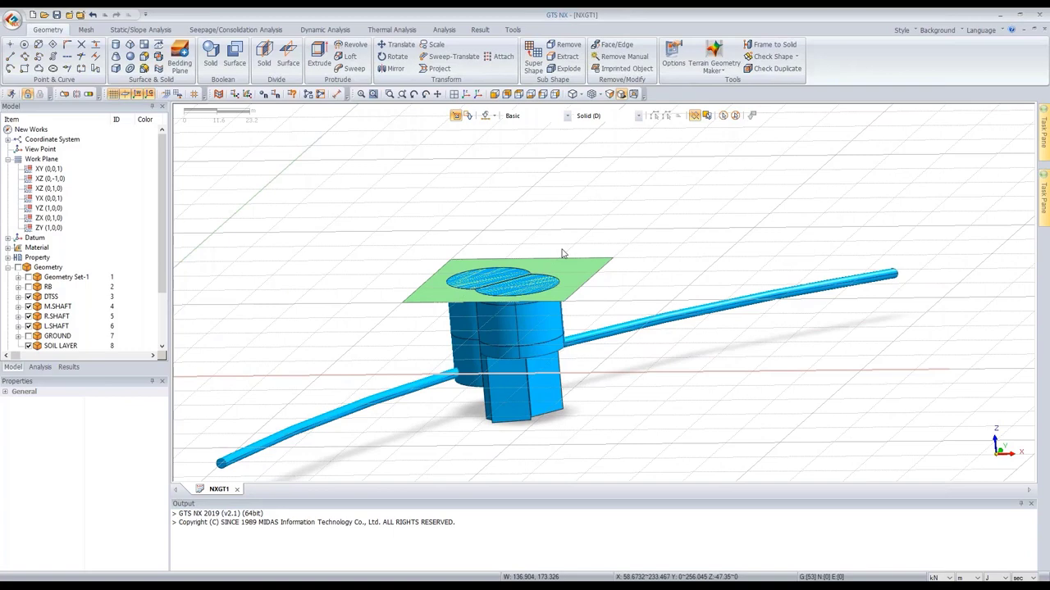
pyautogui.click(398, 48)
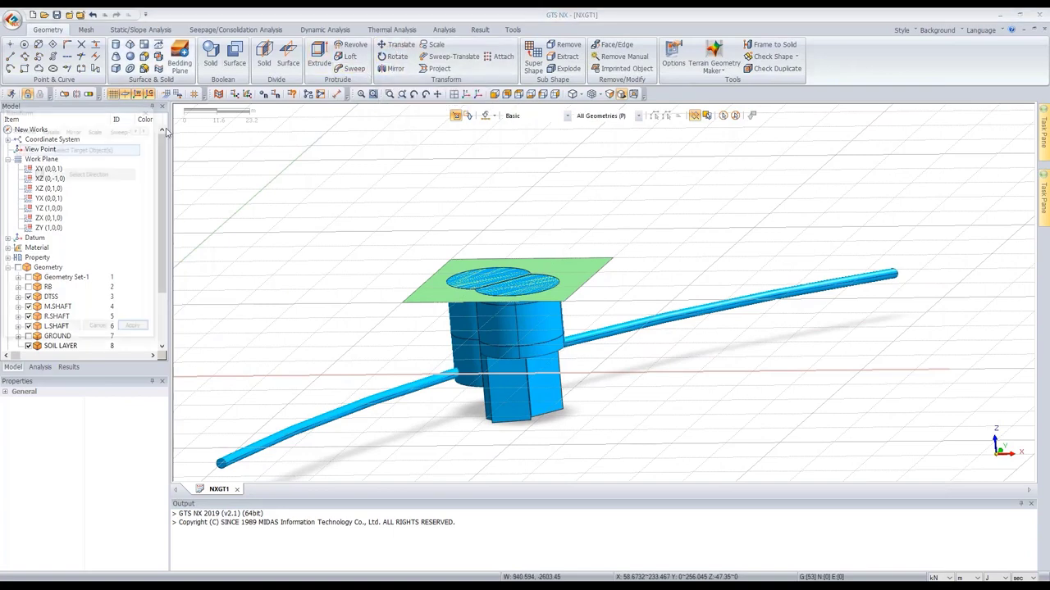
pyautogui.moveTo(69, 109); pyautogui.dragTo(250, 120)
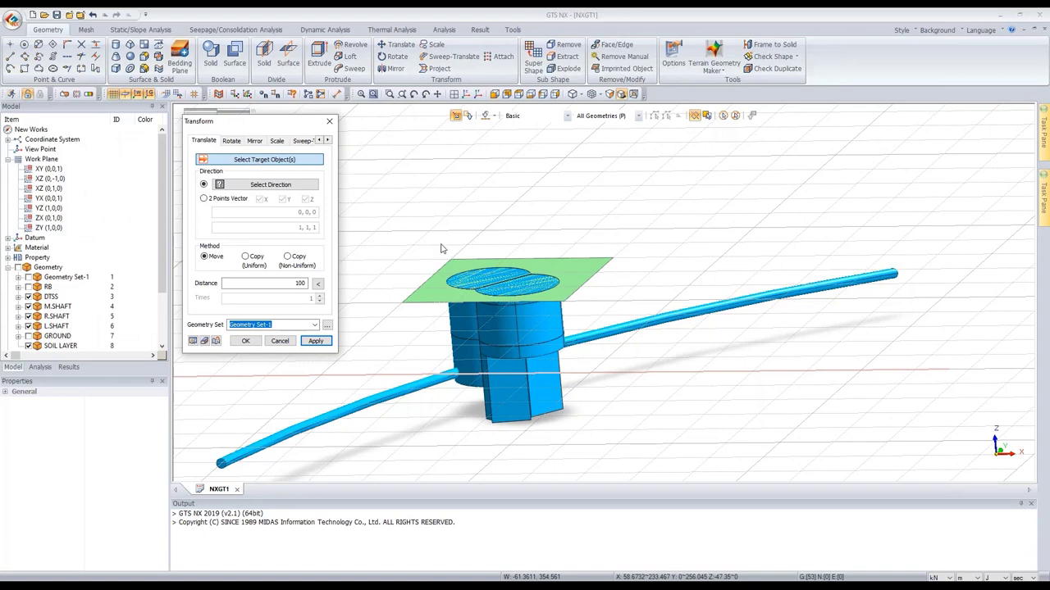
pyautogui.click(574, 275)
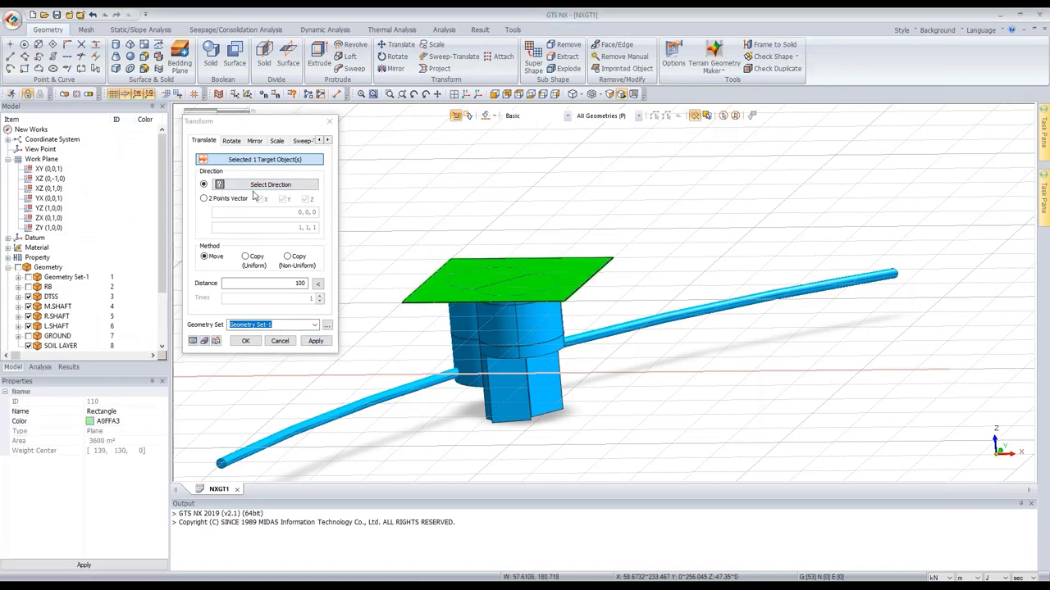
pyautogui.click(261, 188)
pyautogui.scroll(-5, 601, 229)
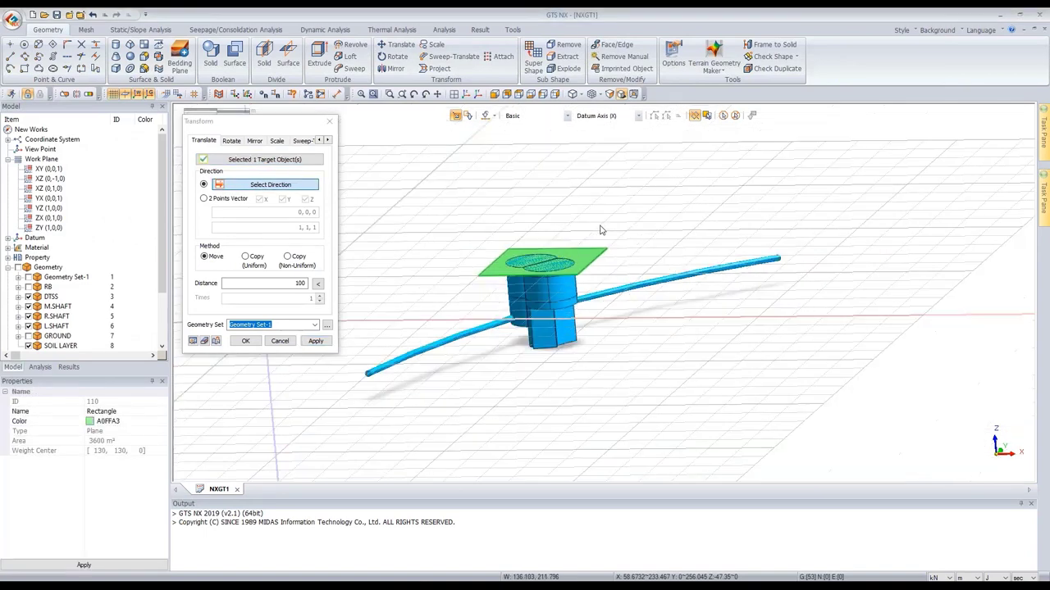
pyautogui.click(446, 182)
pyautogui.scroll(4, 609, 233)
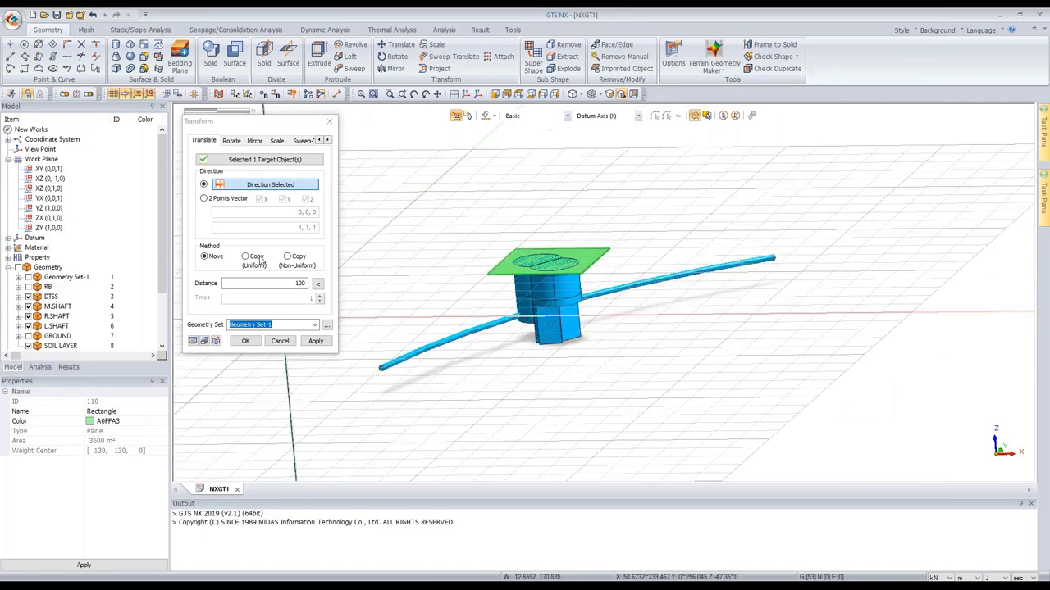
# - Create 31 uniform copies of the rectangular face at -1.5 m spacing in a new geometry set named EXCAVATION LAYER
pyautogui.click(255, 266)
pyautogui.moveTo(289, 283); pyautogui.dragTo(330, 284)
pyautogui.write('-1.5')
pyautogui.doubleClick(311, 298)
pyautogui.write('31')
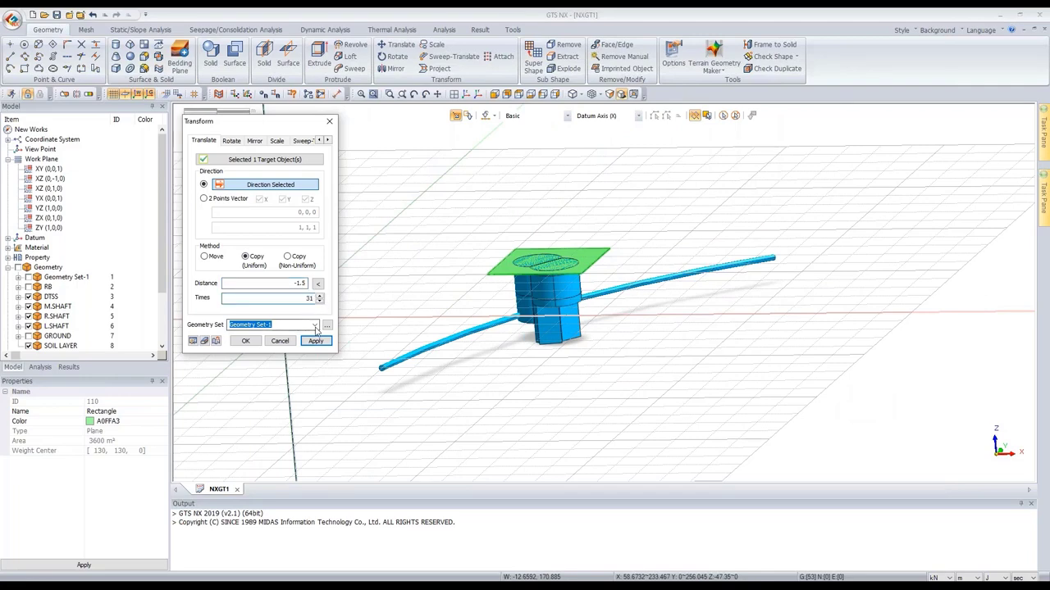
pyautogui.write('EXCAVATION LAYER')
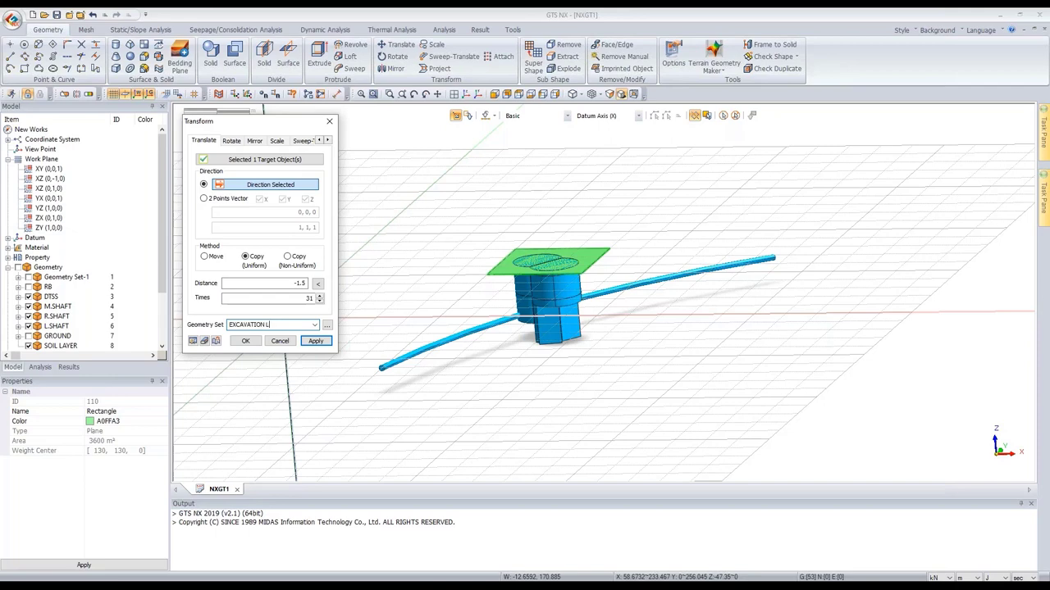
pyautogui.click(192, 341)
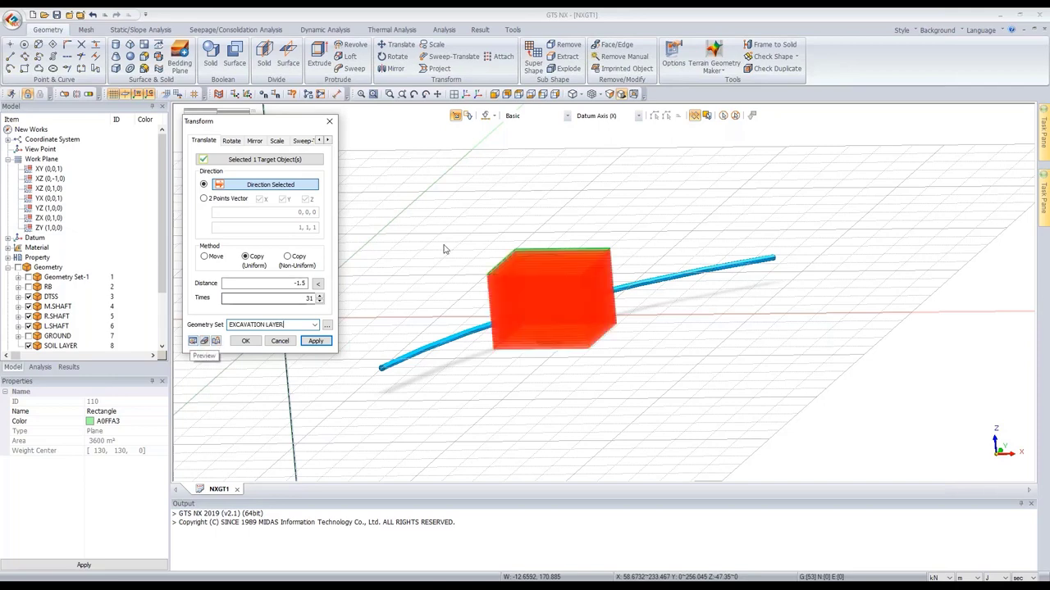
pyautogui.click(494, 93)
pyautogui.click(323, 343)
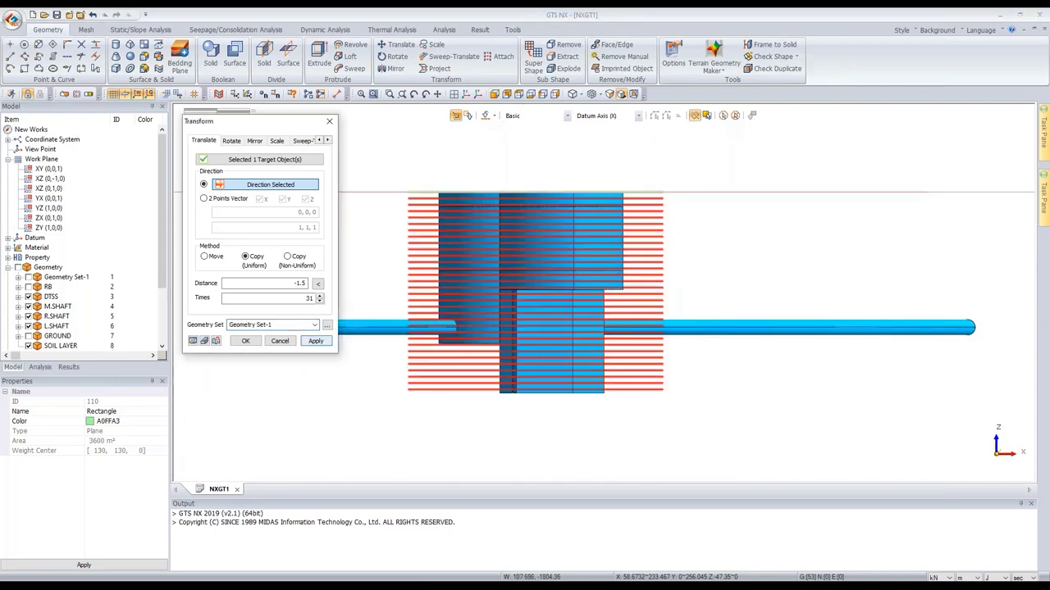
pyautogui.click(334, 121)
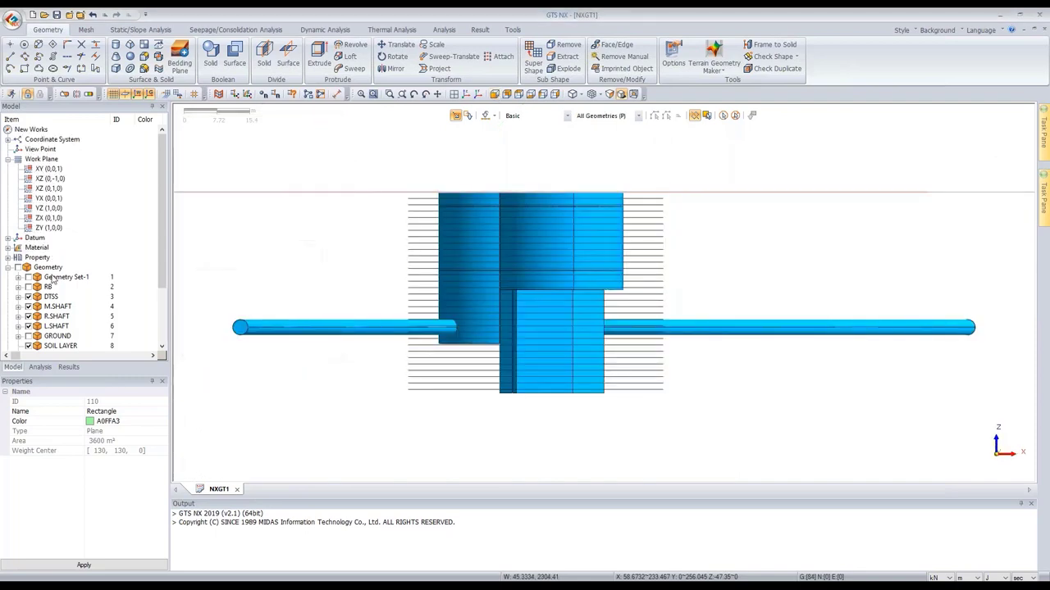
# - Display only the M.SHAFT, R.SHAFT, L.SHAFT and EXCAVATION LAYER sets, seen from the front
pyautogui.click(18, 268)
pyautogui.click(18, 267)
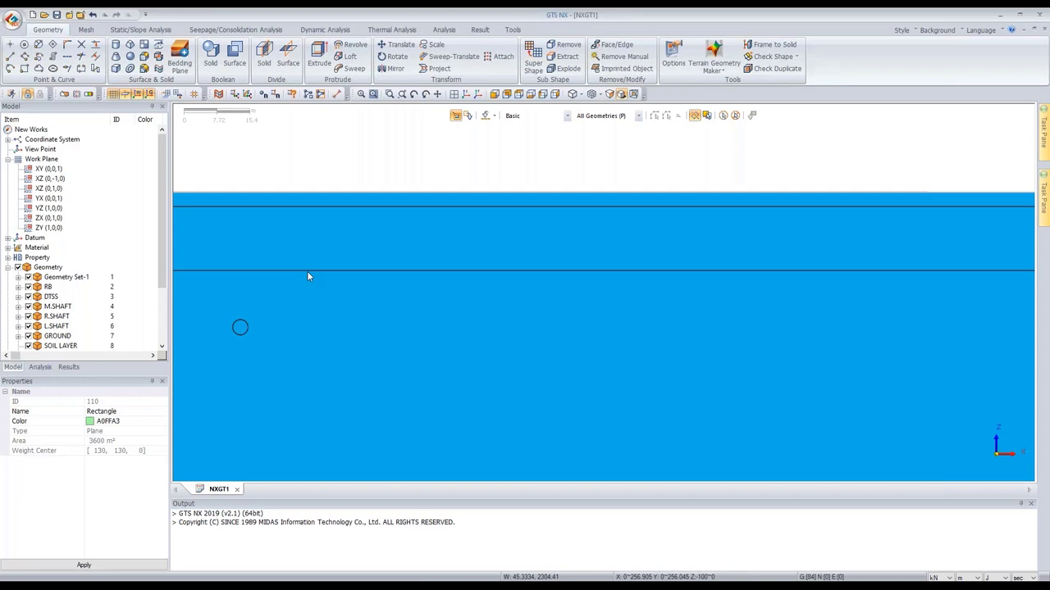
pyautogui.click(55, 306)
pyautogui.keyDown('shift'); pyautogui.click(54, 326); pyautogui.keyUp('shift')
pyautogui.click(29, 316)
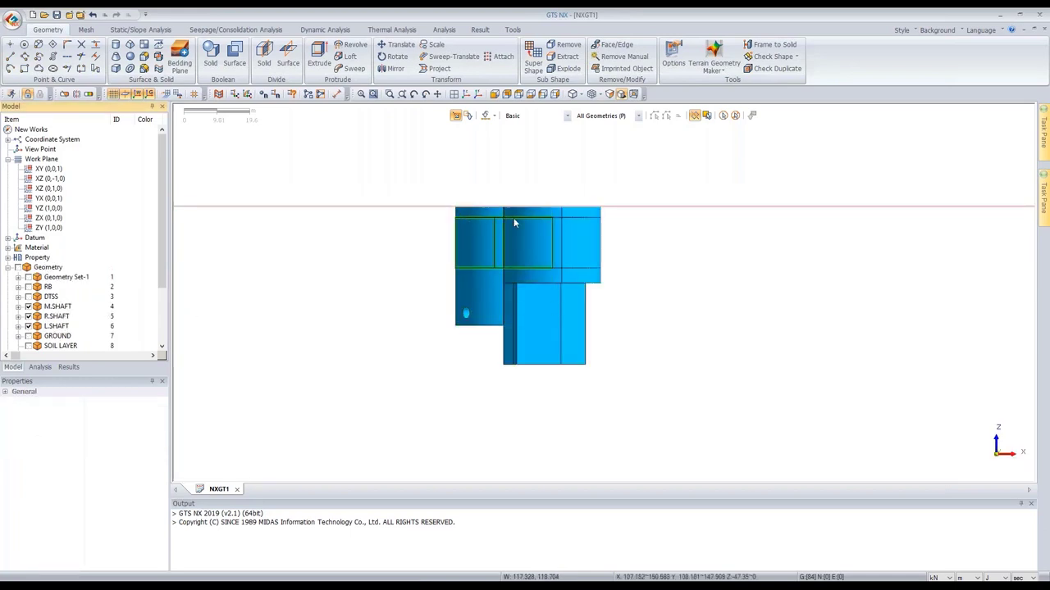
pyautogui.moveTo(573, 293); pyautogui.dragTo(492, 235, button='middle')
pyautogui.scroll(-3, 53, 302)
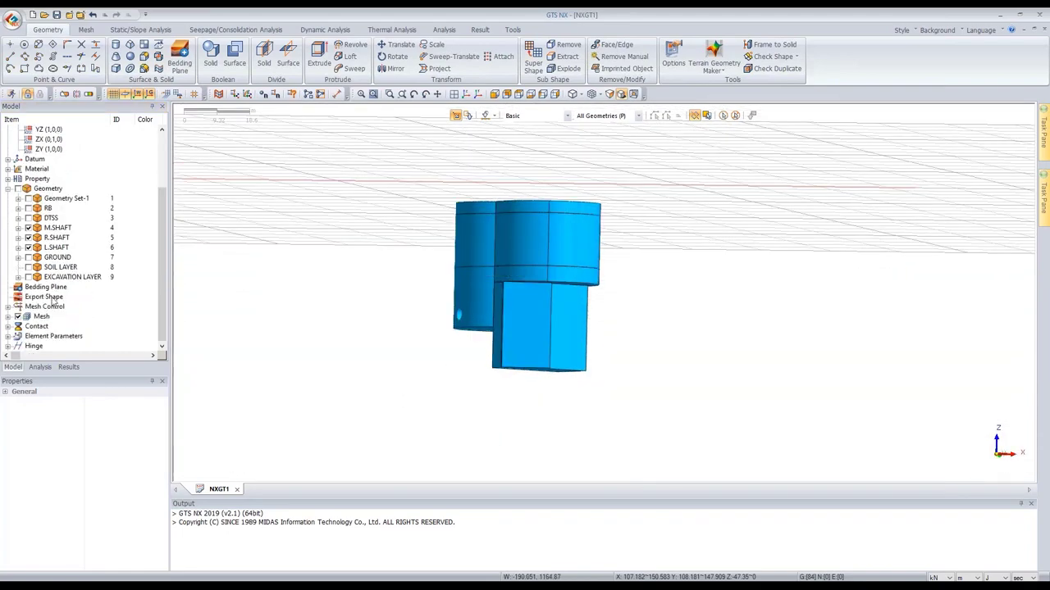
pyautogui.click(28, 278)
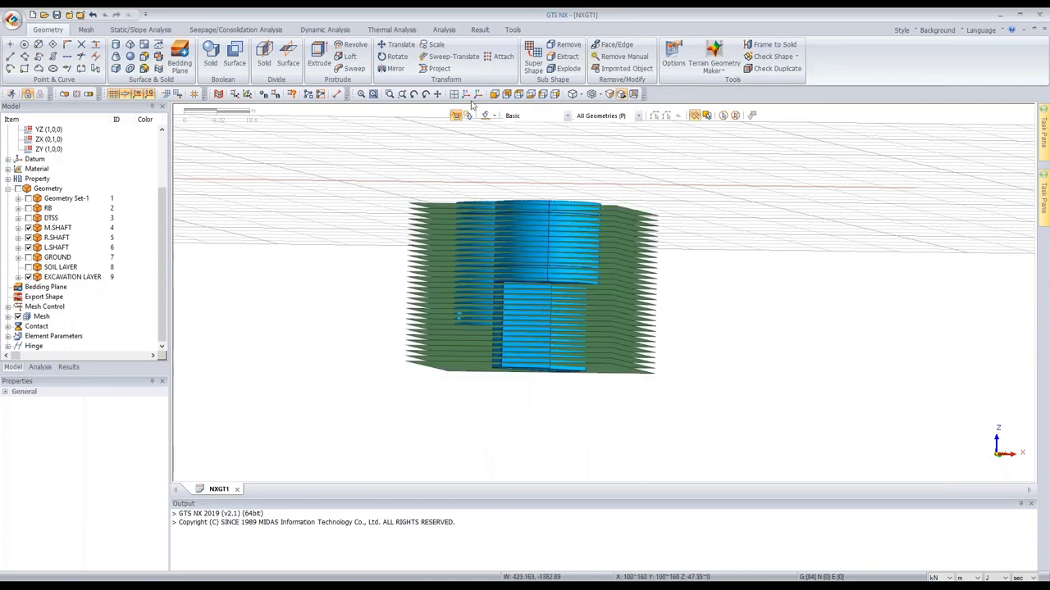
pyautogui.click(495, 95)
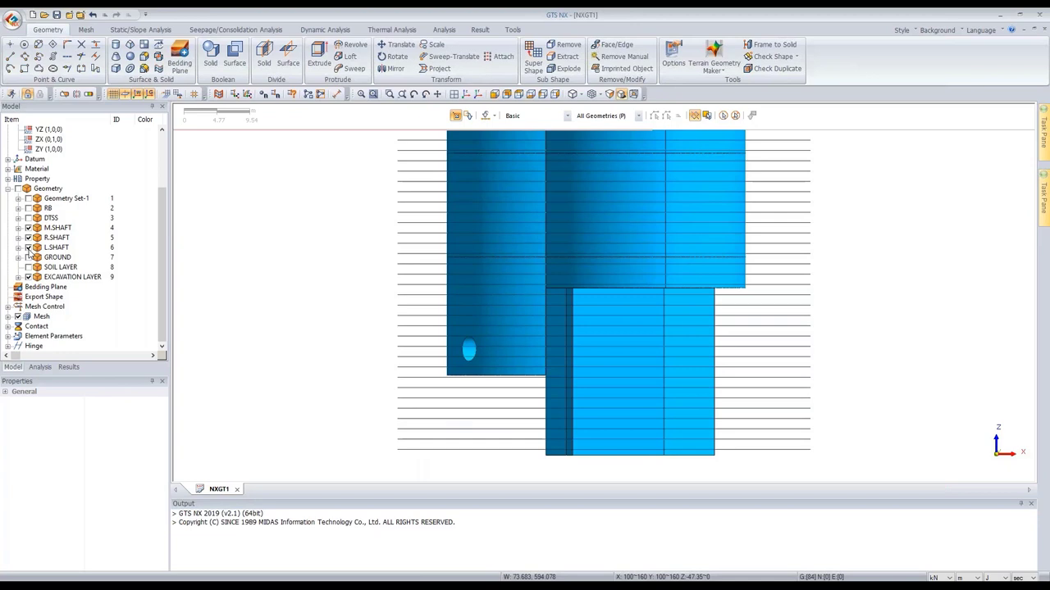
# - Isolate the M.SHAFT solid and divide it by the excavation faces crossing it, keeping the tool faces and storing the pieces in M.SHAFT
pyautogui.click(28, 248)
pyautogui.click(28, 238)
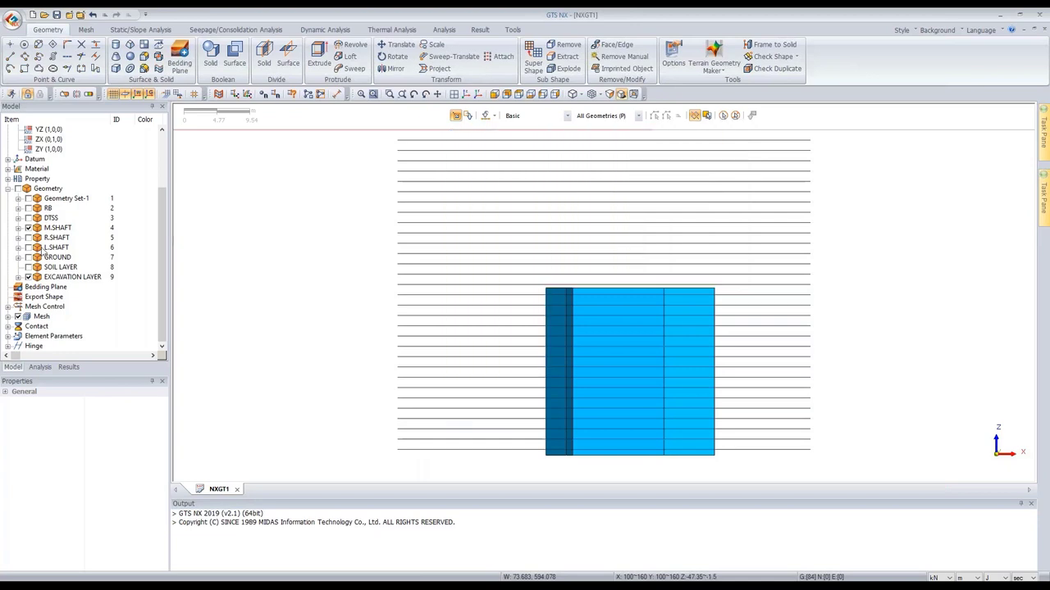
pyautogui.click(270, 63)
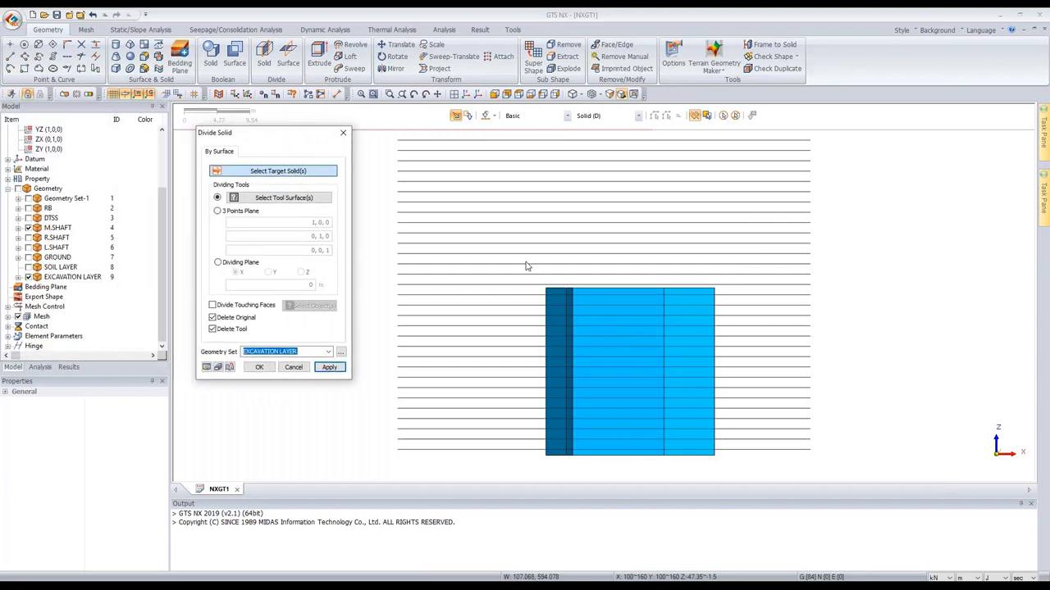
pyautogui.click(604, 355)
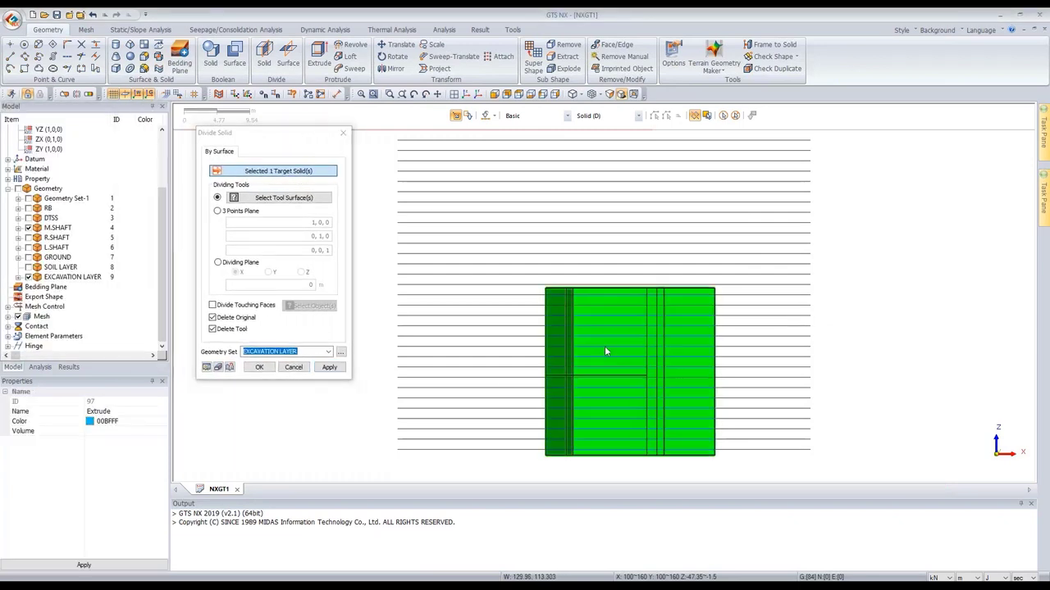
pyautogui.click(287, 202)
pyautogui.moveTo(529, 289); pyautogui.dragTo(436, 469)
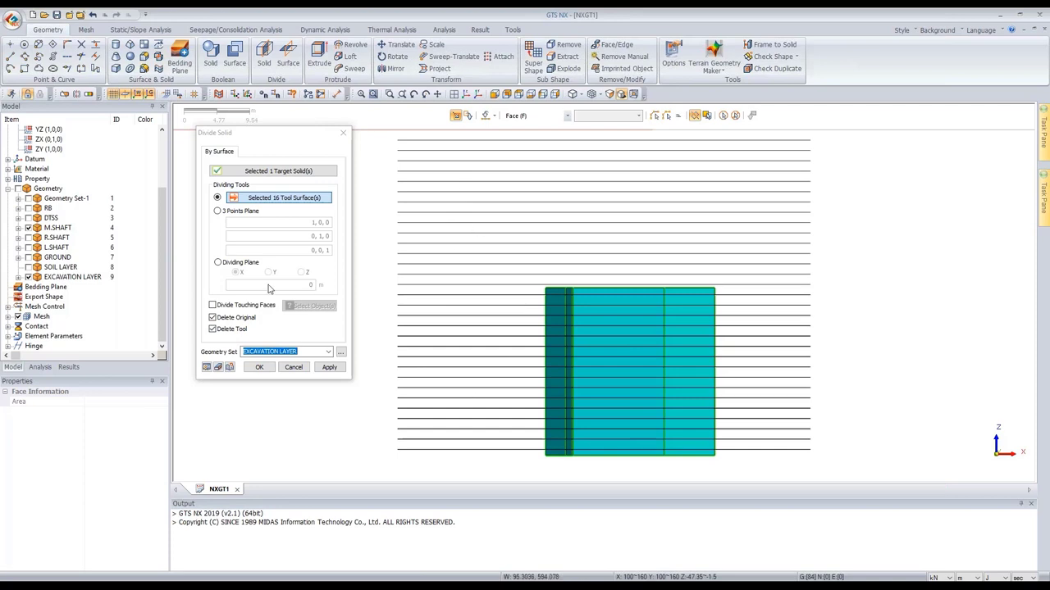
pyautogui.click(231, 330)
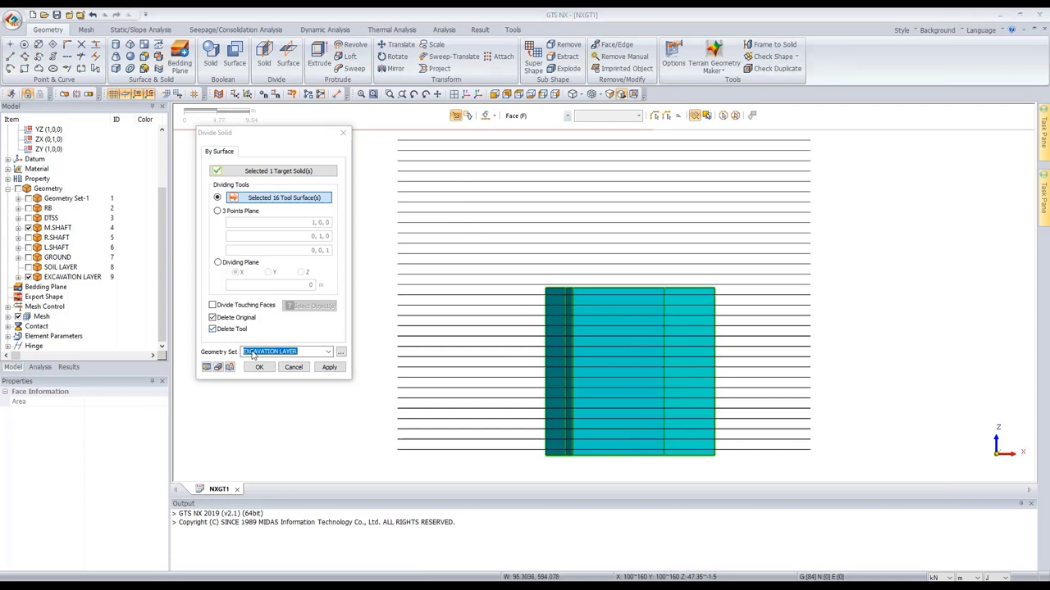
pyautogui.click(327, 351)
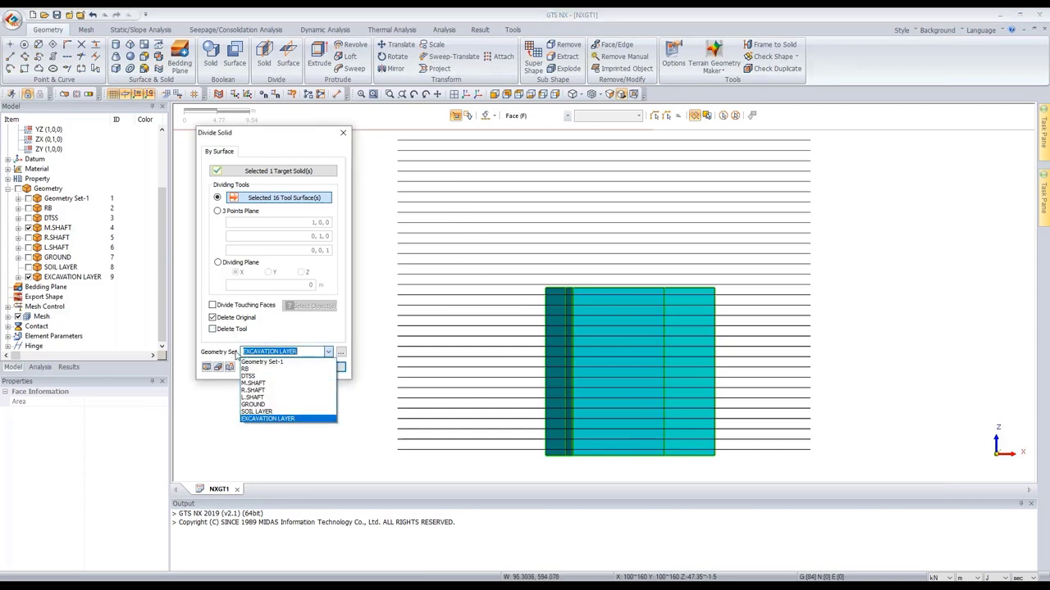
pyautogui.click(279, 384)
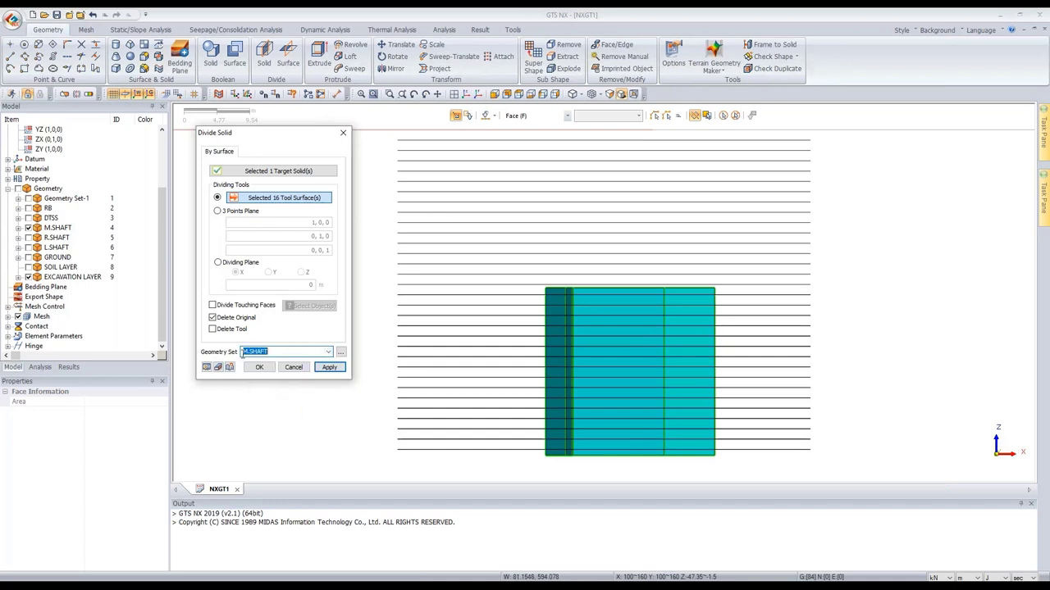
pyautogui.click(328, 367)
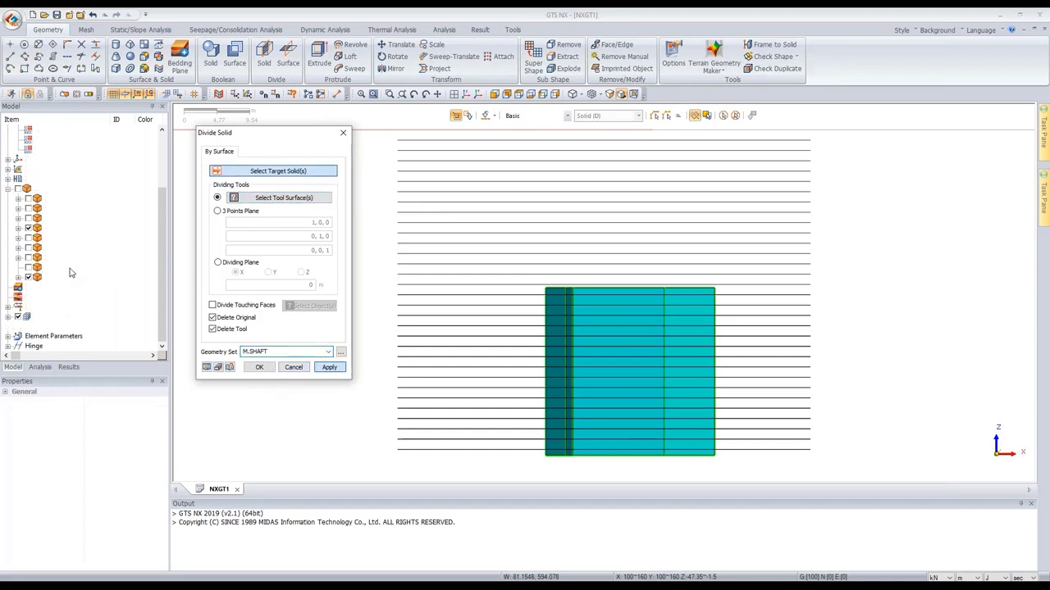
# - Isolate the three R.SHAFT solids and divide them by the excavation faces crossing them, keeping the tool faces and storing the pieces in R.SHAFT
pyautogui.click(29, 229)
pyautogui.click(29, 237)
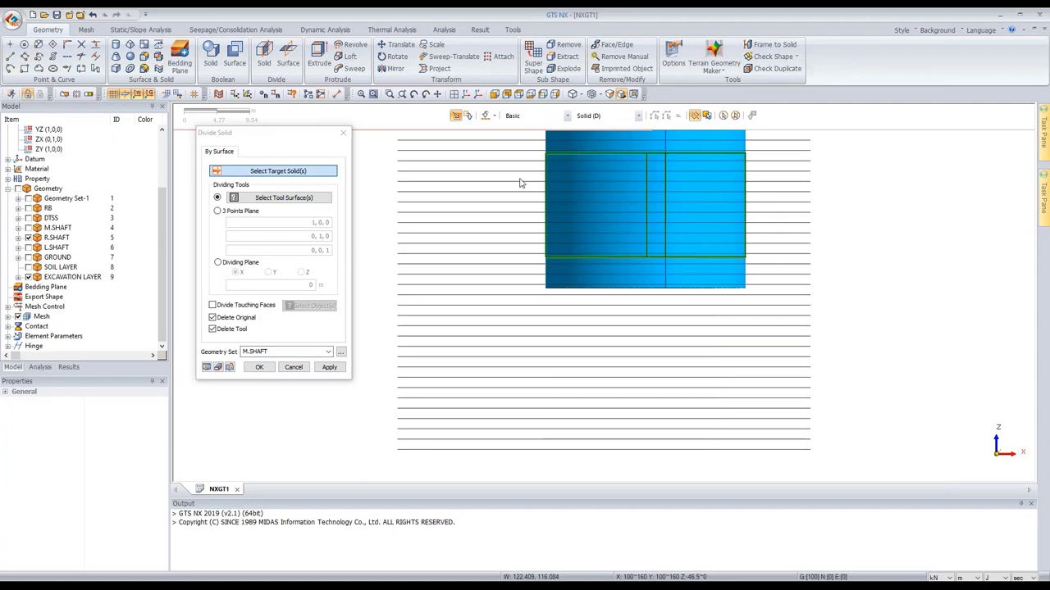
pyautogui.scroll(-1, 534, 220)
pyautogui.scroll(1, 502, 133)
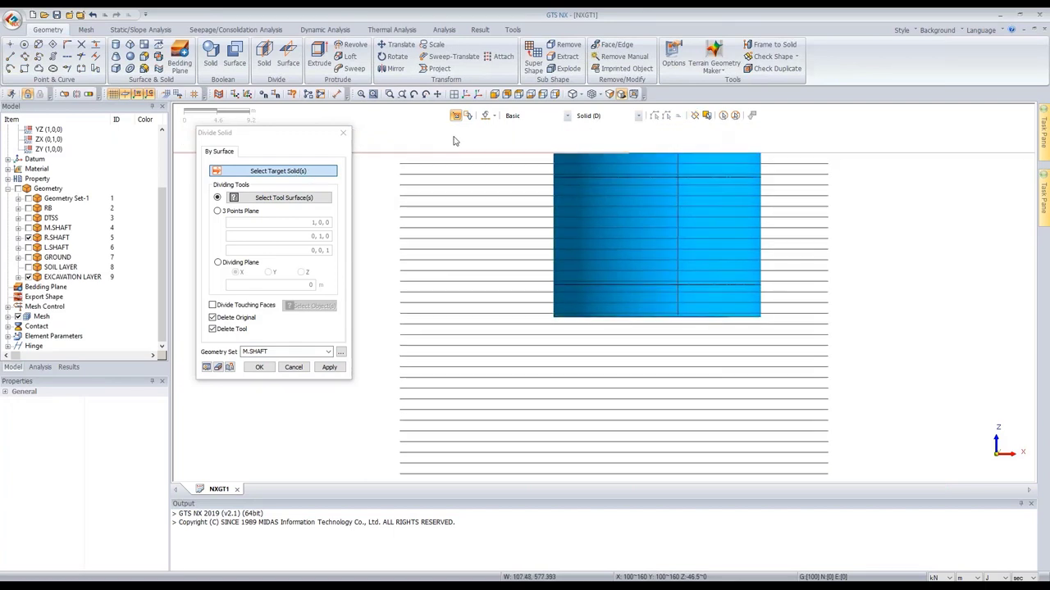
pyautogui.hotkey('ctrl', 'a')
pyautogui.moveTo(530, 156); pyautogui.dragTo(447, 317)
pyautogui.moveTo(534, 164); pyautogui.dragTo(435, 322)
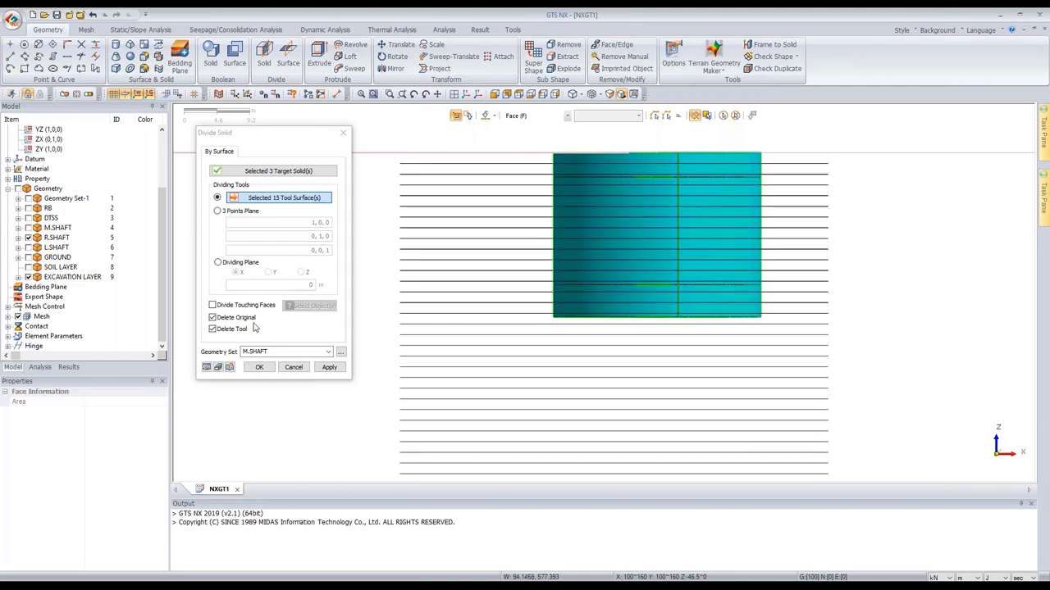
pyautogui.click(229, 331)
pyautogui.click(295, 351)
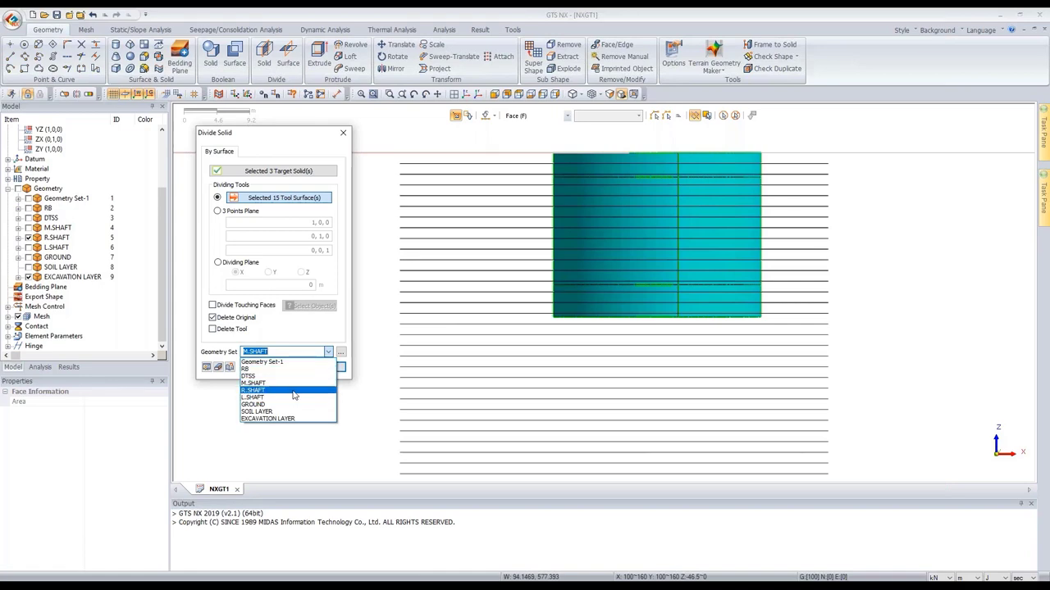
pyautogui.click(254, 391)
pyautogui.click(206, 369)
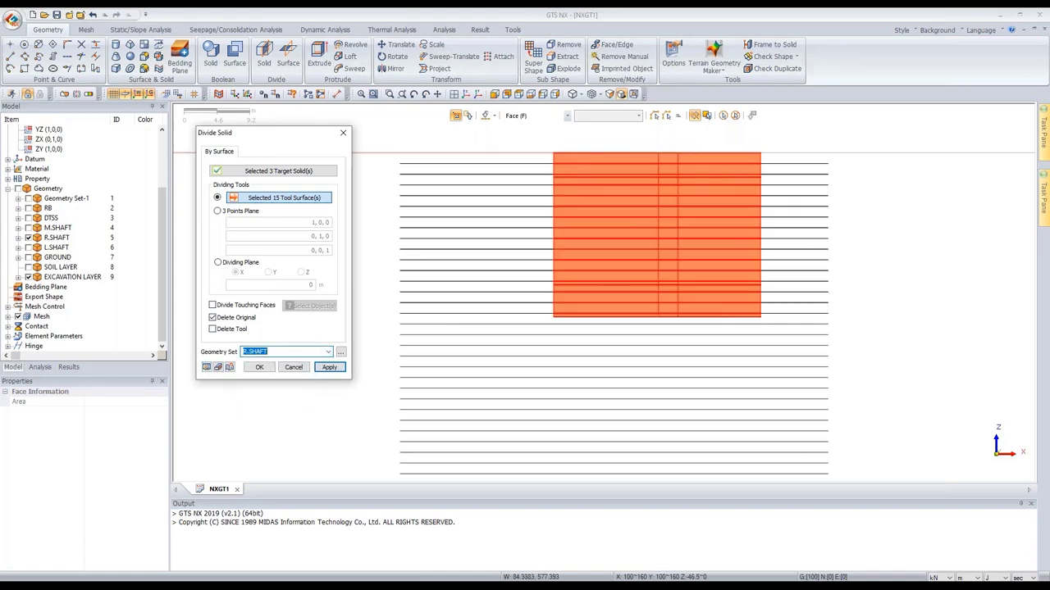
pyautogui.click(329, 366)
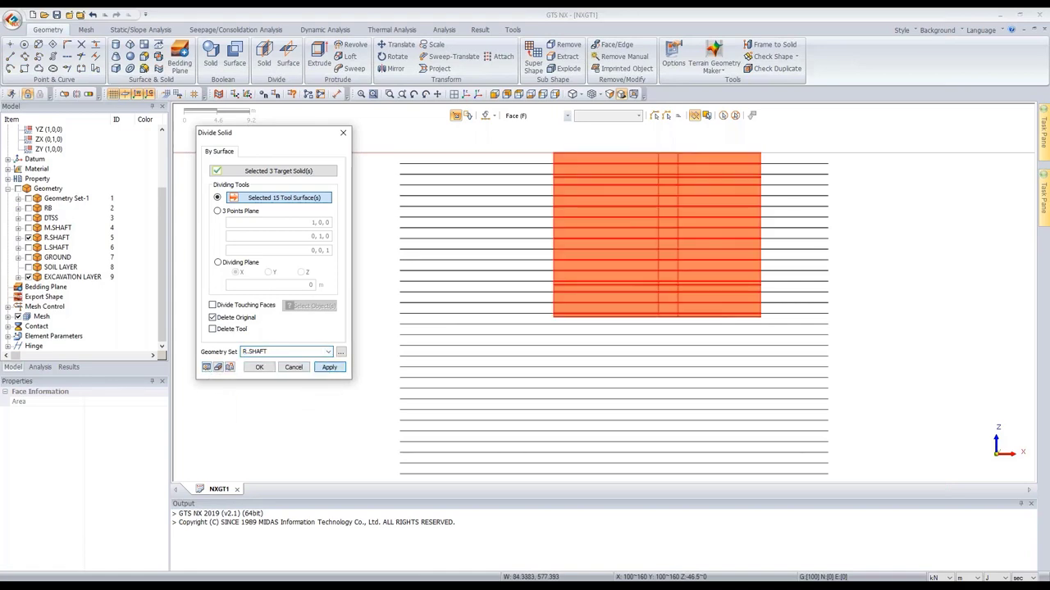
# - Isolate the three L.SHAFT solids and divide them by the excavation faces crossing them, keeping the tool faces and storing the pieces in L.SHAFT
pyautogui.click(28, 237)
pyautogui.click(28, 247)
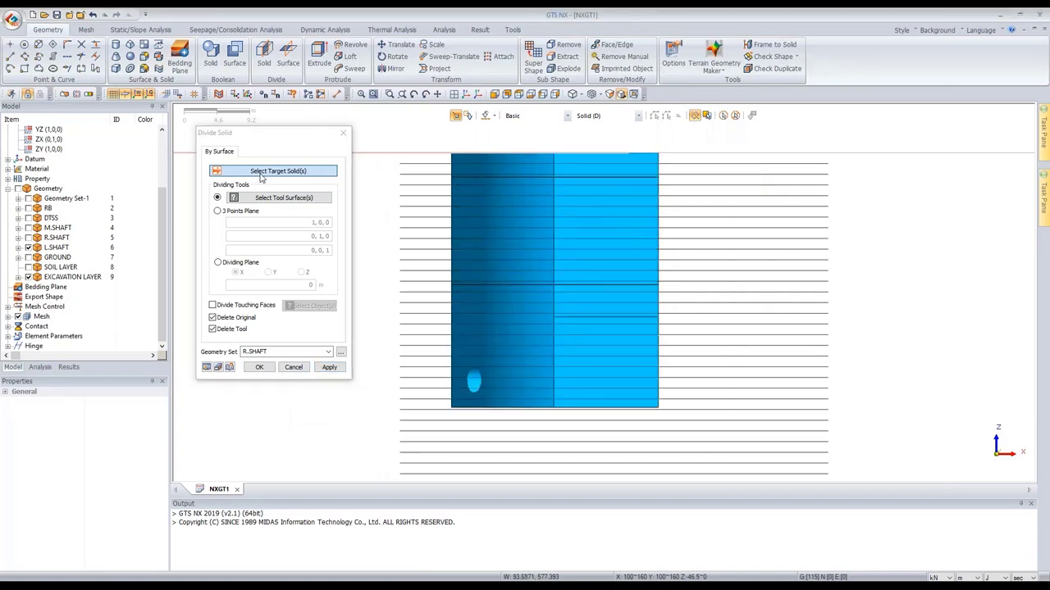
pyautogui.scroll(10, 312, 199)
pyautogui.scroll(-10, 308, 202)
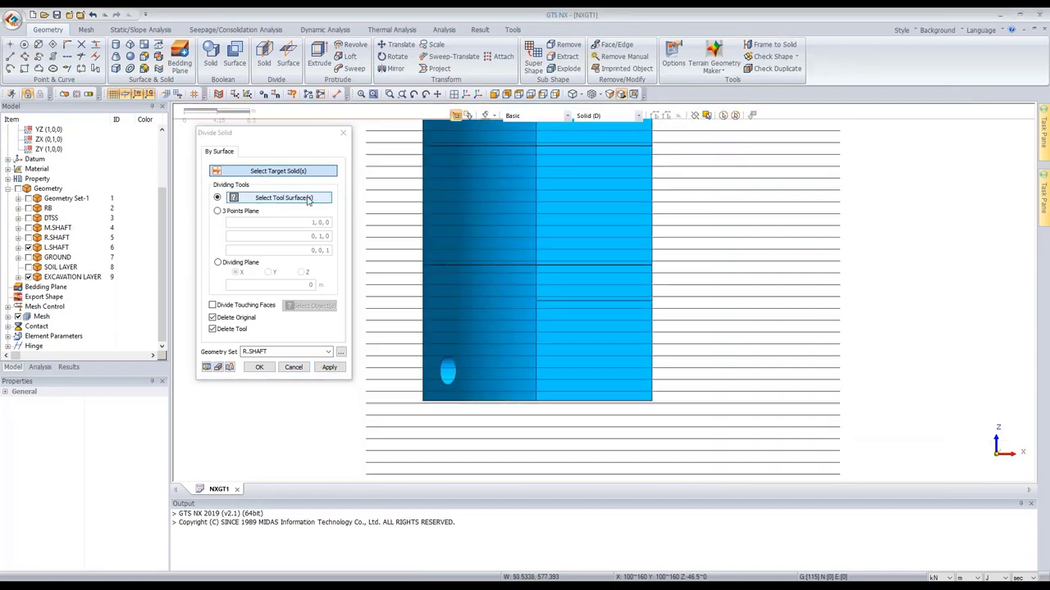
pyautogui.hotkey('ctrl', 'a')
pyautogui.click(306, 199)
pyautogui.scroll(-1, 450, 187)
pyautogui.moveTo(437, 137); pyautogui.dragTo(391, 383)
pyautogui.click(693, 115)
pyautogui.moveTo(436, 137); pyautogui.dragTo(367, 383)
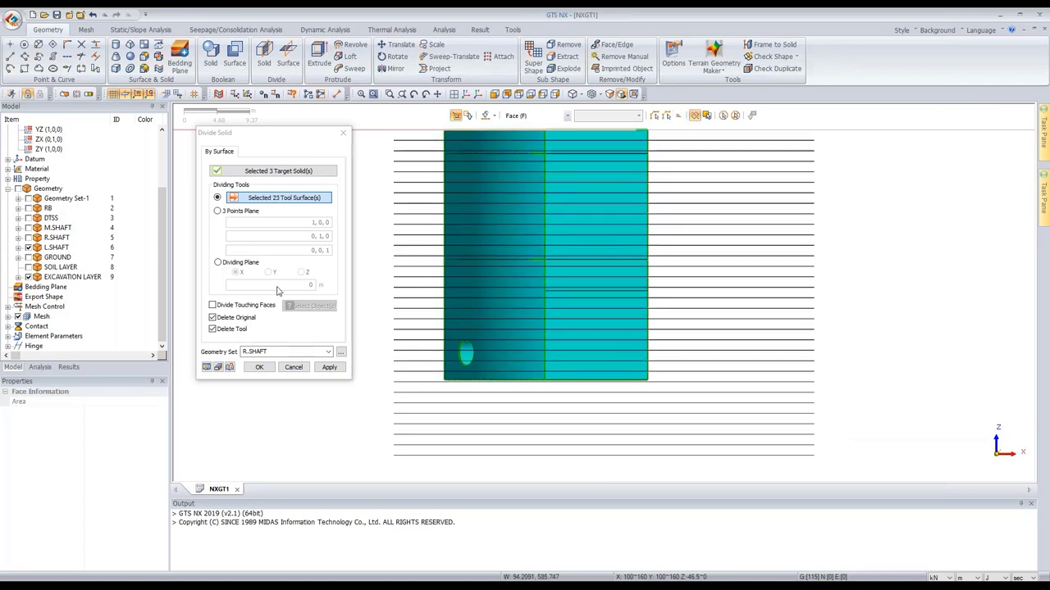
pyautogui.click(229, 330)
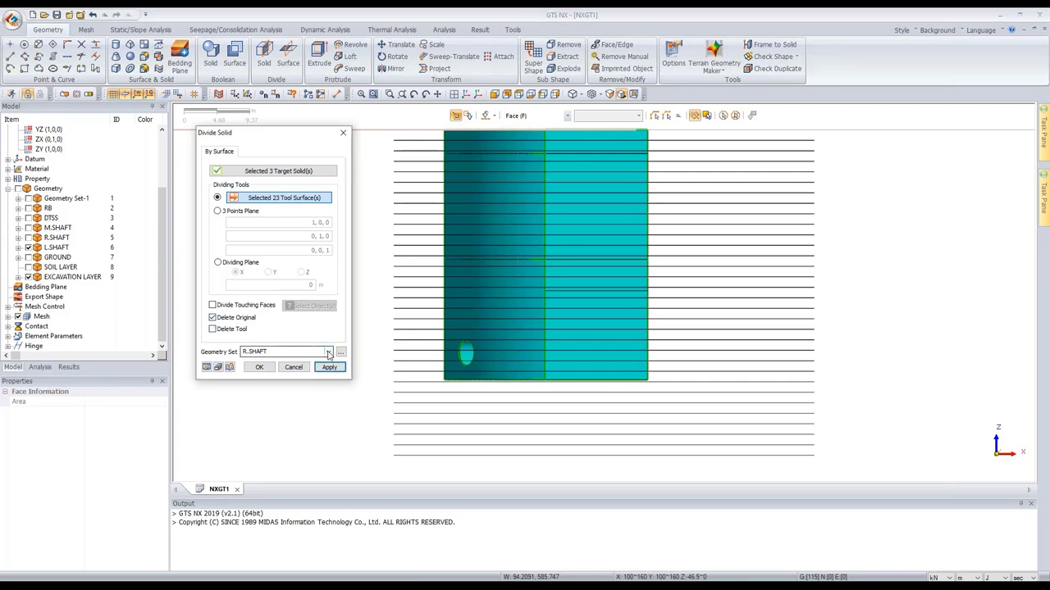
pyautogui.click(328, 352)
pyautogui.click(318, 398)
pyautogui.click(259, 367)
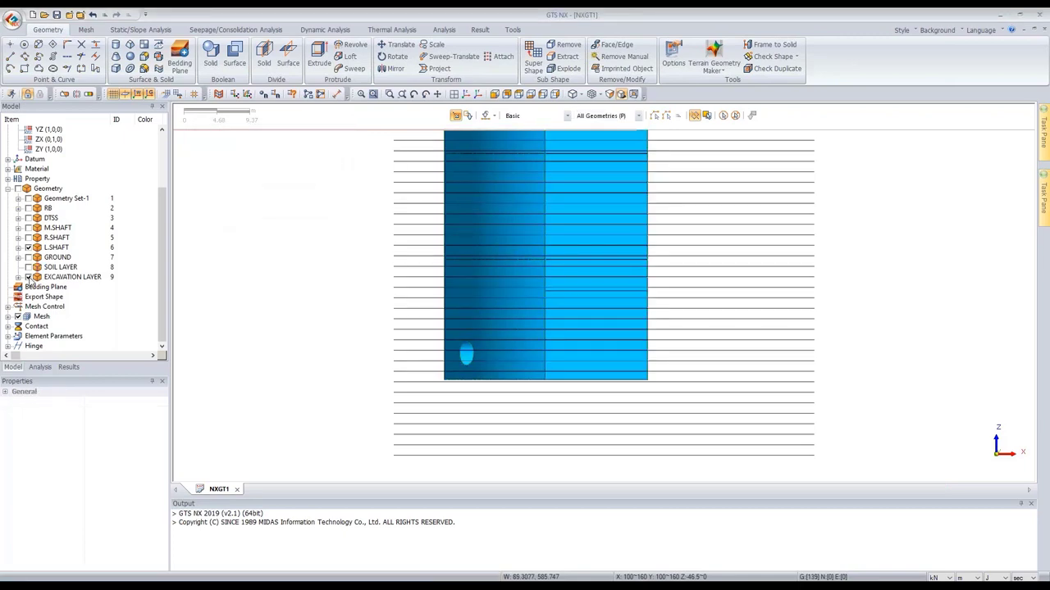
# - Examine the layered shafts with the excavation faces hidden, and the shaft opening in the ground with the shafts hidden
pyautogui.click(28, 237)
pyautogui.click(28, 227)
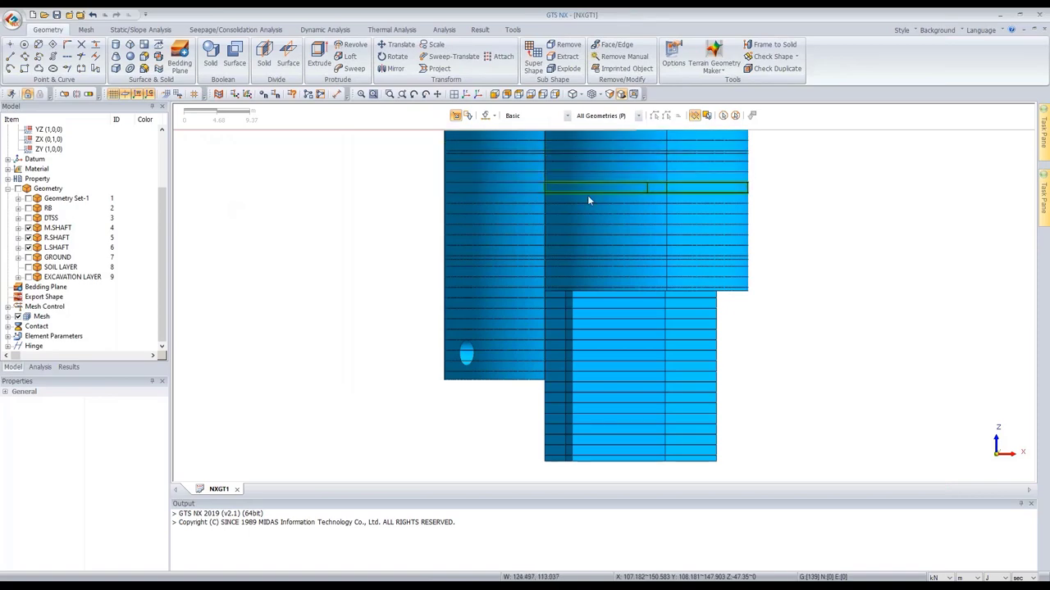
pyautogui.click(28, 257)
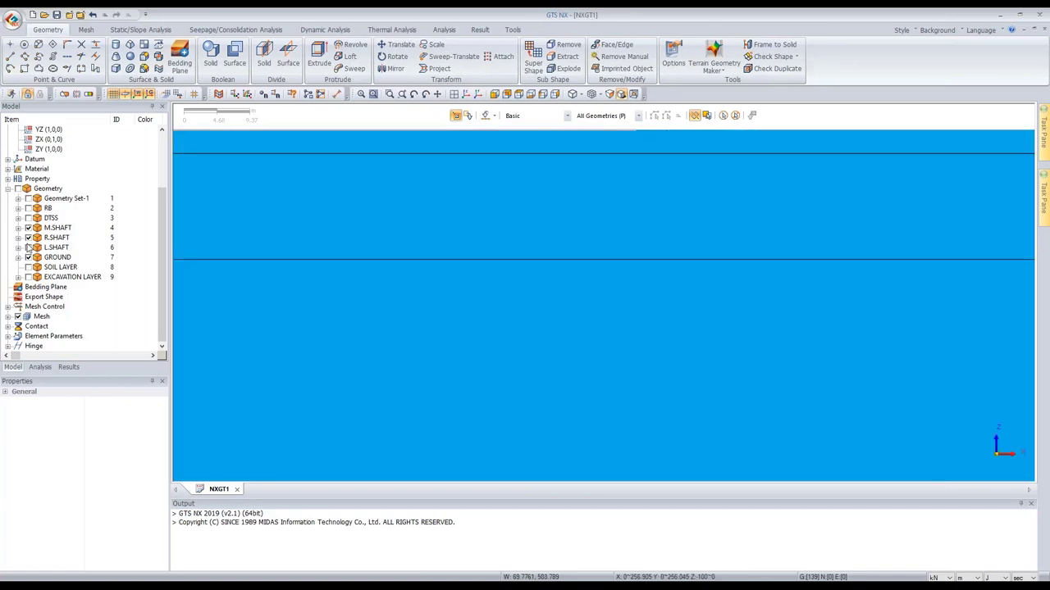
pyautogui.click(28, 228)
pyautogui.scroll(-4, 574, 271)
pyautogui.moveTo(674, 288); pyautogui.dragTo(619, 322, button='middle')
pyautogui.scroll(5, 547, 247)
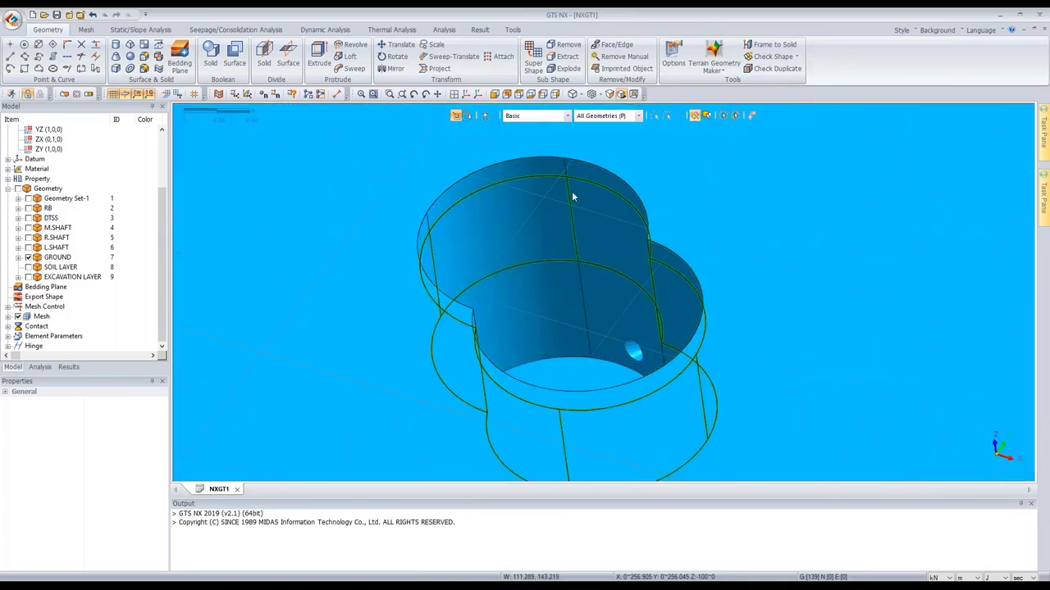
pyautogui.moveTo(599, 270); pyautogui.dragTo(669, 224, button='middle')
# - Display the DTSS, M.SHAFT, R.SHAFT, L.SHAFT and GROUND sets and auto-connect all their solids using the Boolean method
pyautogui.click(28, 247)
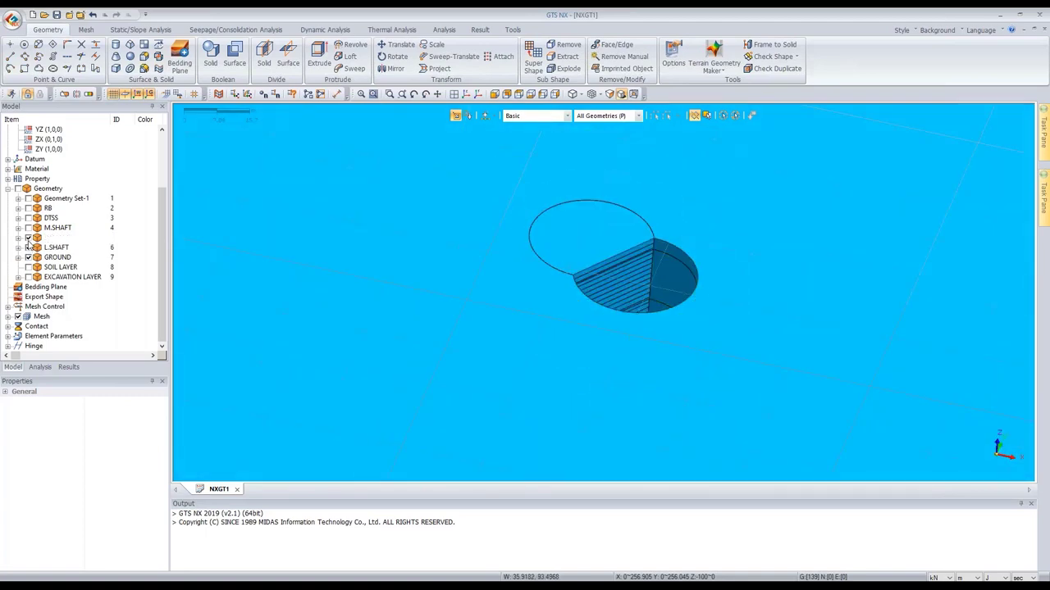
pyautogui.click(28, 218)
pyautogui.scroll(-5, 625, 255)
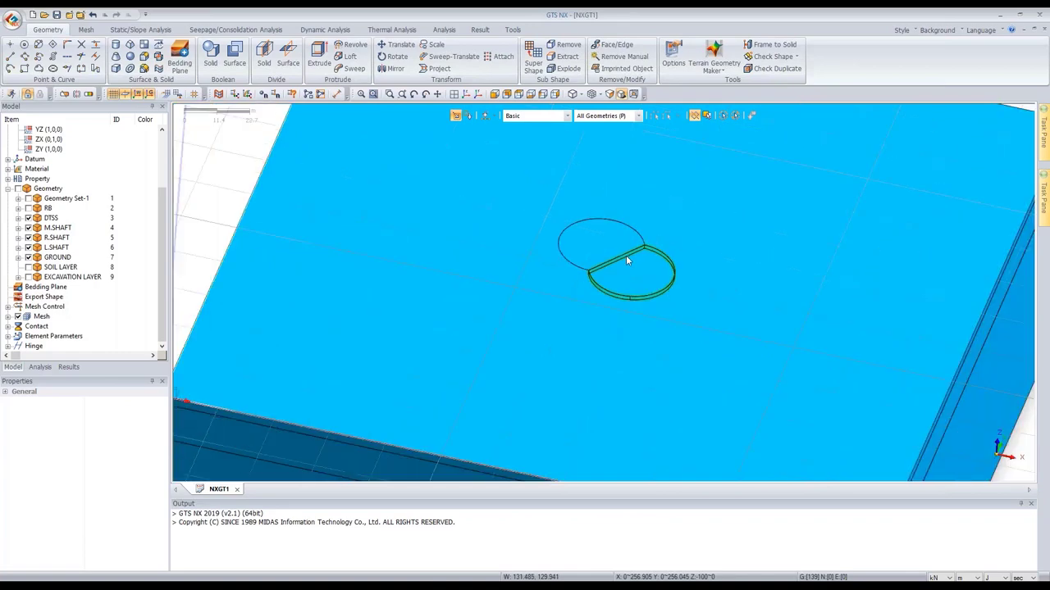
pyautogui.scroll(-3, 623, 258)
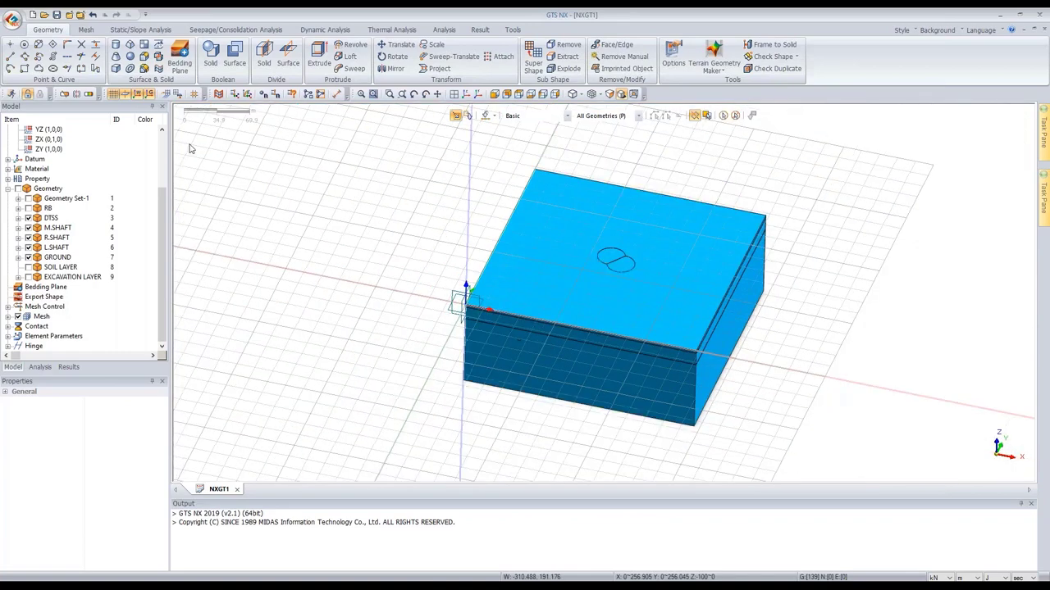
pyautogui.click(145, 55)
pyautogui.moveTo(111, 109); pyautogui.dragTo(287, 163)
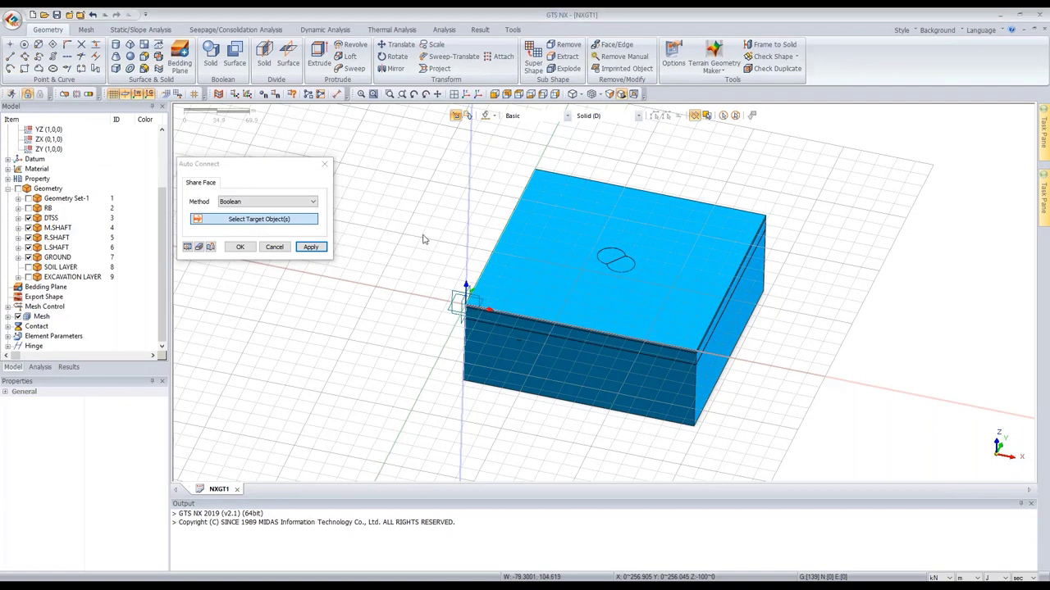
pyautogui.click(494, 291)
pyautogui.click(239, 248)
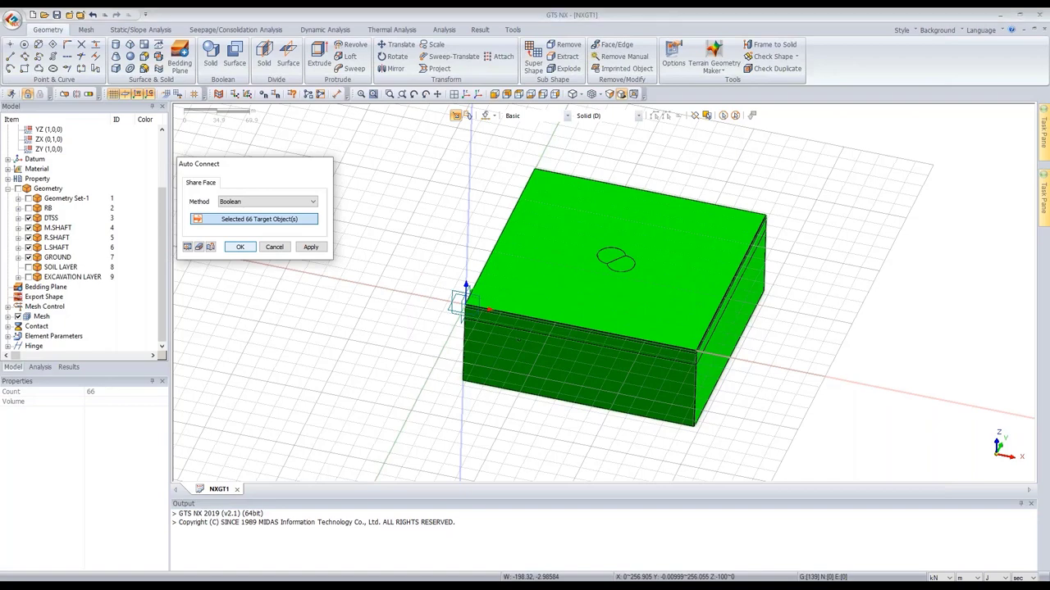
# - Hide the three shaft sets and examine the layer edges around the ground opening and the tunnel inside it
pyautogui.click(28, 247)
pyautogui.click(28, 237)
pyautogui.click(28, 227)
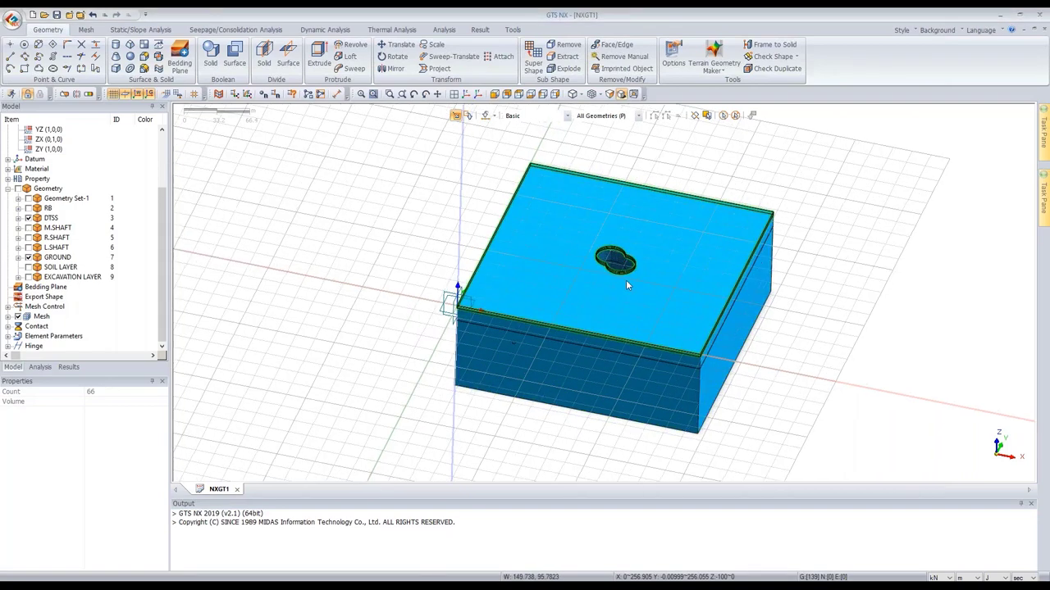
pyautogui.scroll(6, 625, 279)
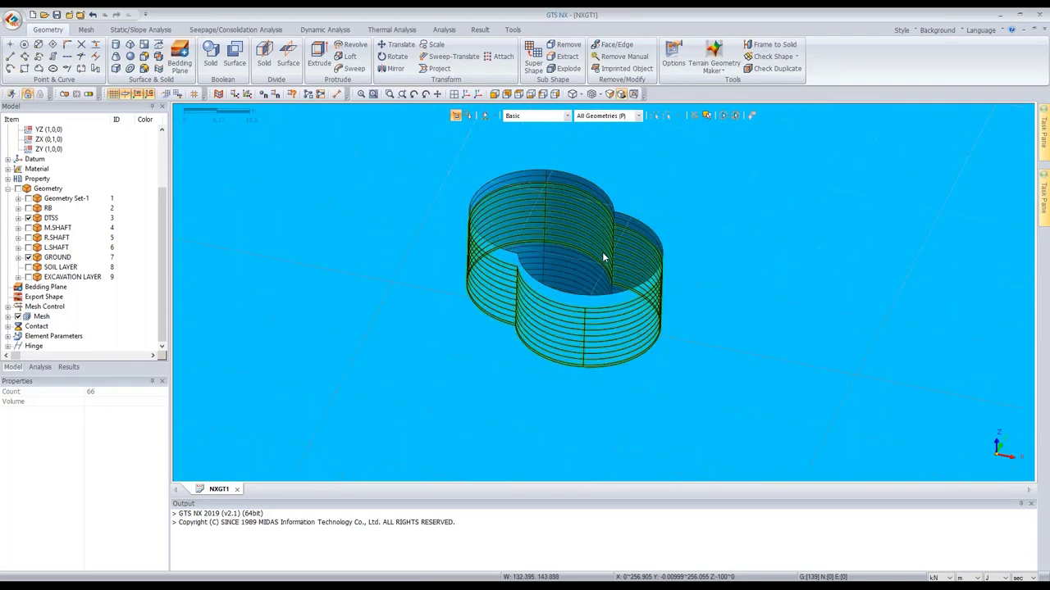
pyautogui.scroll(-3, 604, 257)
pyautogui.moveTo(602, 257); pyautogui.dragTo(604, 236, button='middle')
pyautogui.scroll(-3, 605, 236)
pyautogui.moveTo(563, 204)
pyautogui.mouseDown(button='middle')
pyautogui.moveTo(579, 341)
pyautogui.moveTo(584, 244)
pyautogui.moveTo(569, 238)
pyautogui.moveTo(610, 262)
pyautogui.moveTo(523, 243)
pyautogui.moveTo(557, 283)
pyautogui.moveTo(563, 172)
pyautogui.moveTo(559, 246)
pyautogui.moveTo(548, 245)
pyautogui.moveTo(579, 307)
pyautogui.mouseUp(button='middle')
pyautogui.scroll(2, 579, 341)
pyautogui.scroll(2, 610, 263)
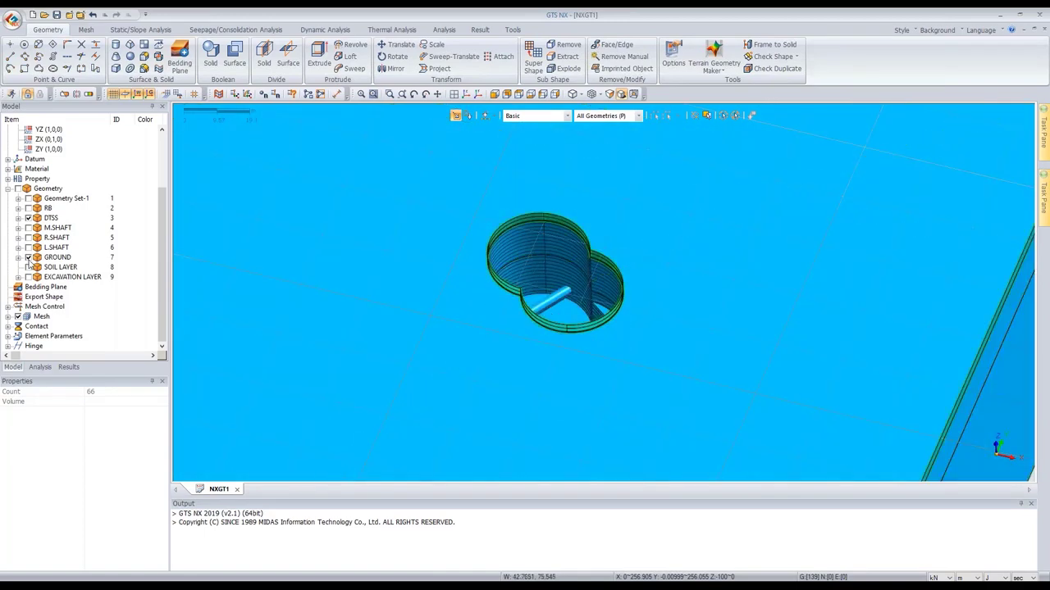
# - Display only the RB set, seen from the front
pyautogui.click(28, 257)
pyautogui.click(28, 207)
pyautogui.scroll(-2, 600, 270)
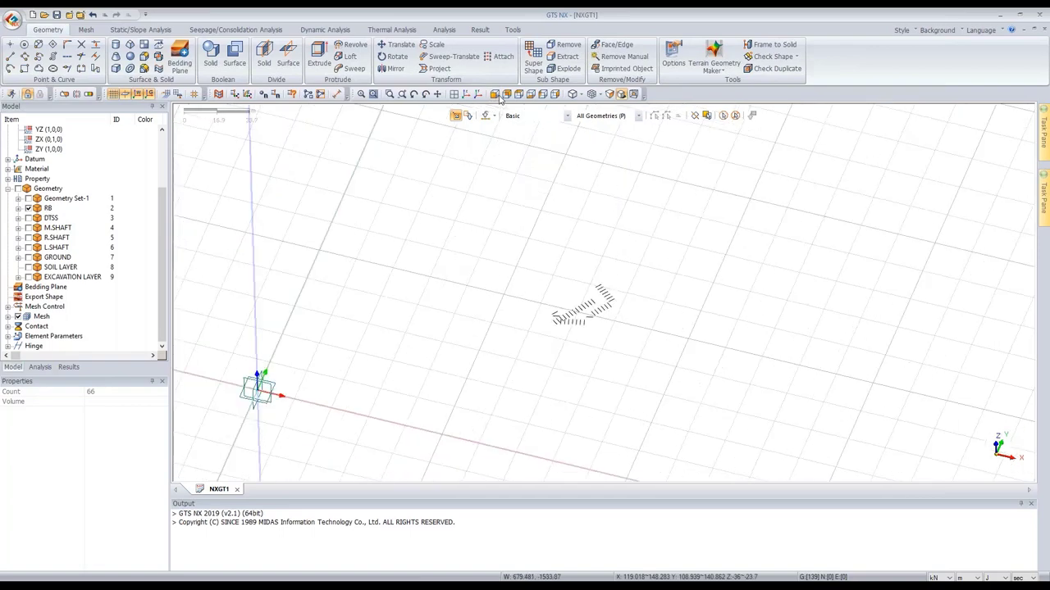
pyautogui.click(497, 95)
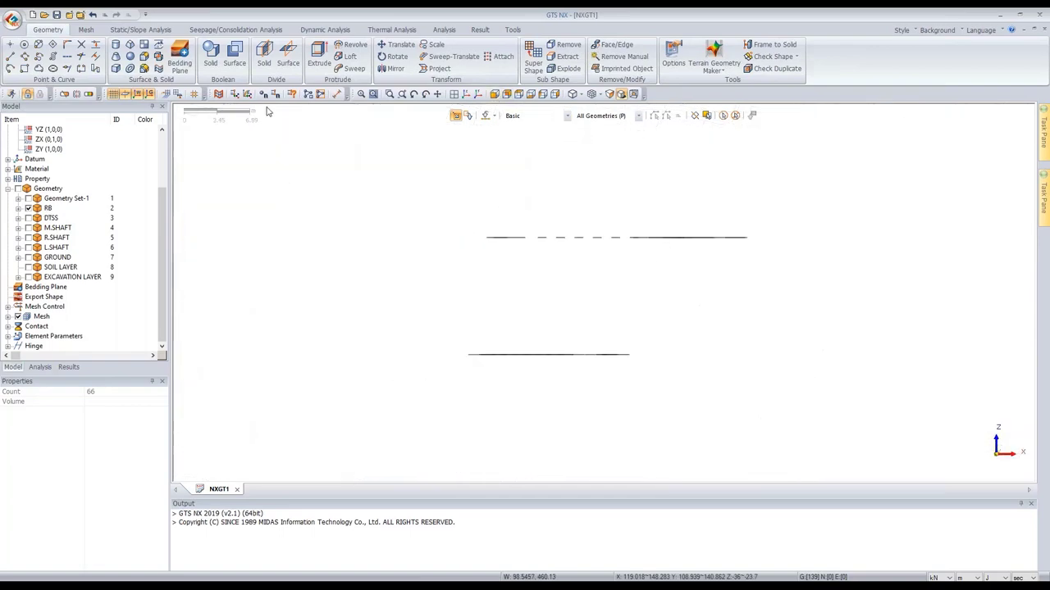
# - Make 4 uniform copies of the lower row of rock bolts at -2 m spacing along the Z axis, stored in RB
pyautogui.click(401, 46)
pyautogui.moveTo(94, 109); pyautogui.dragTo(306, 122)
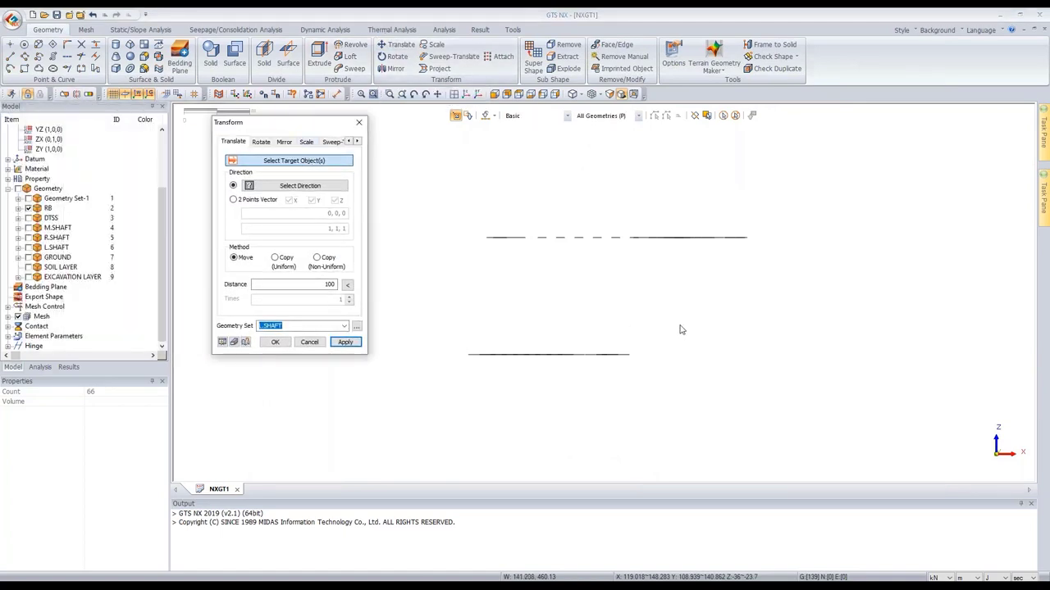
pyautogui.moveTo(684, 328); pyautogui.dragTo(389, 432)
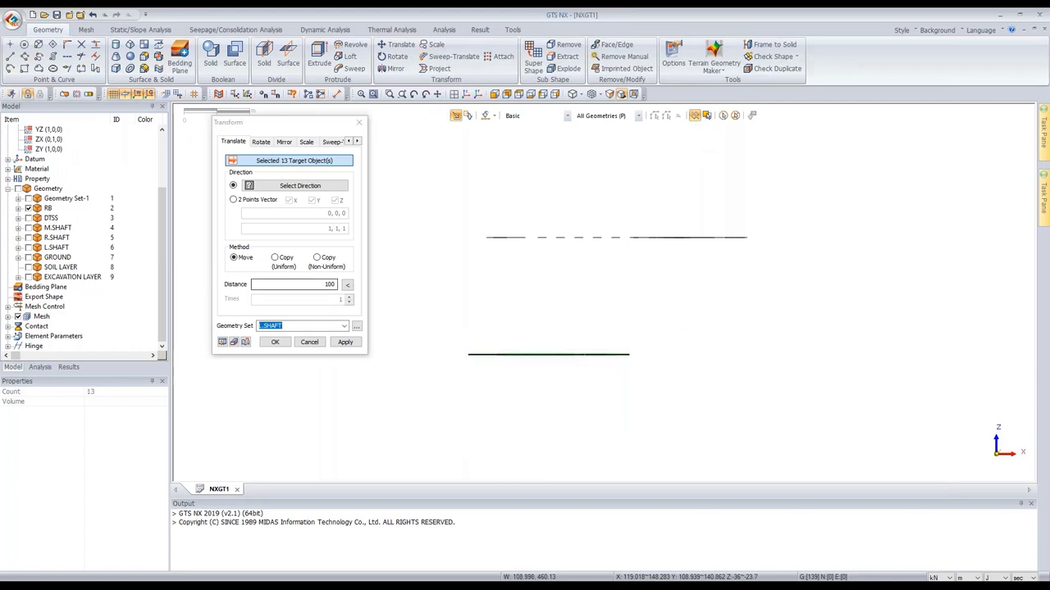
pyautogui.click(280, 192)
pyautogui.scroll(-8, 795, 314)
pyautogui.click(431, 314)
pyautogui.scroll(3, 793, 328)
pyautogui.click(285, 261)
pyautogui.moveTo(314, 283); pyautogui.dragTo(345, 287)
pyautogui.write('-2-2')
pyautogui.press('Tab')
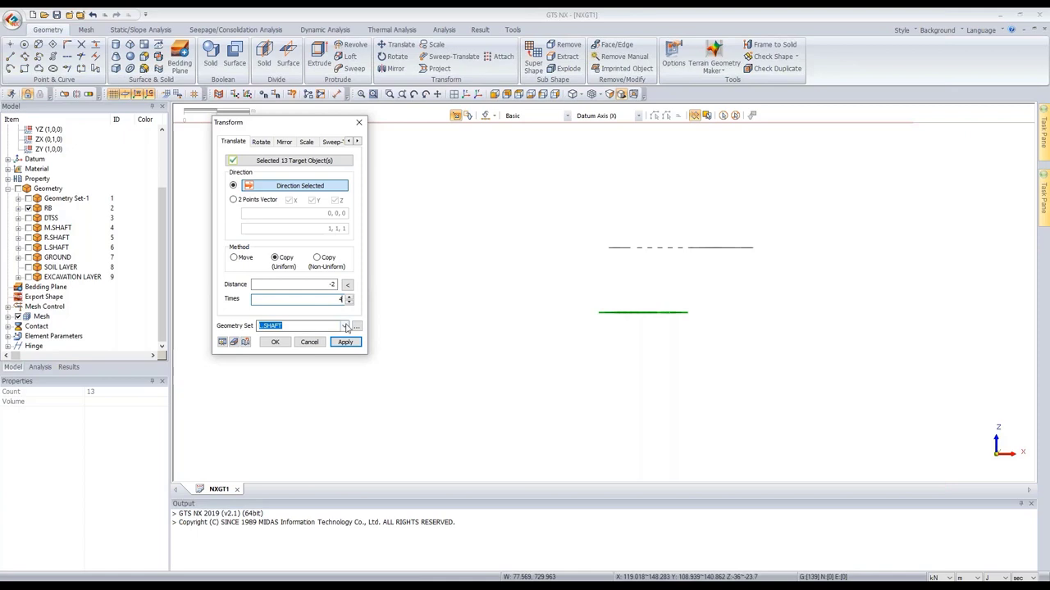
pyautogui.click(297, 325)
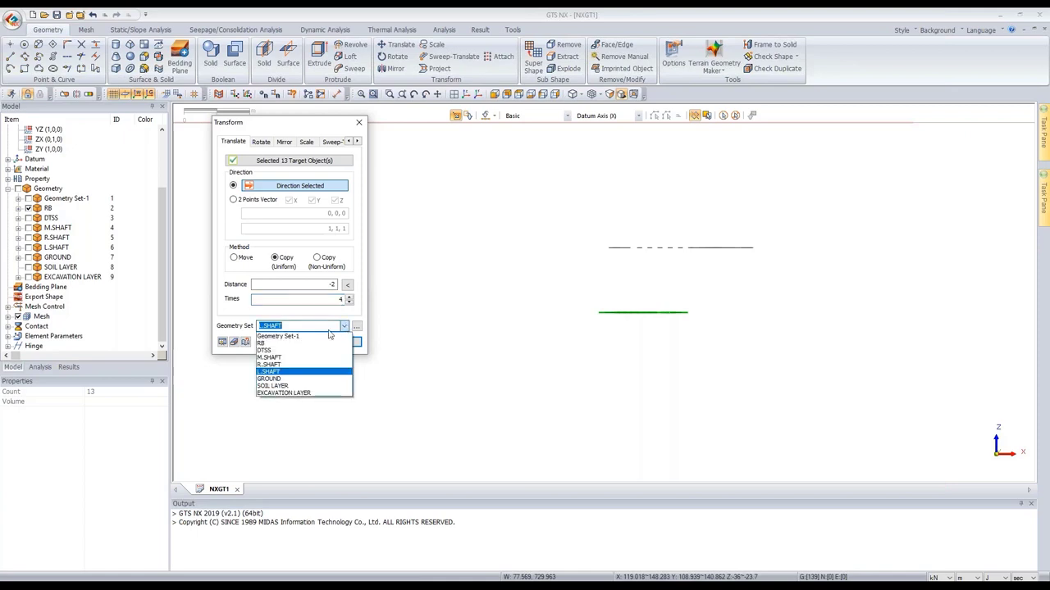
pyautogui.click(264, 344)
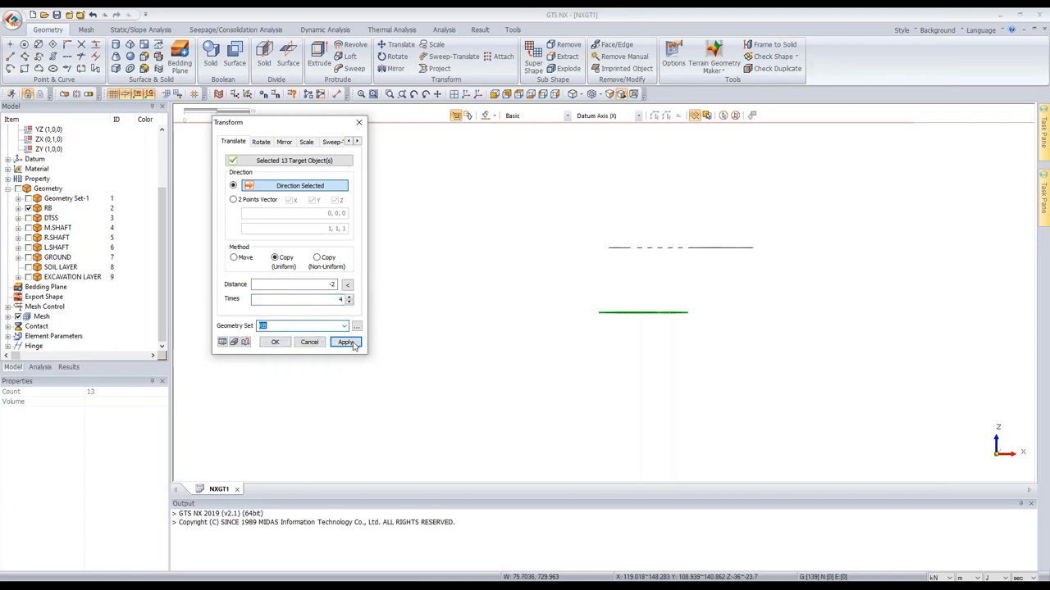
pyautogui.click(345, 343)
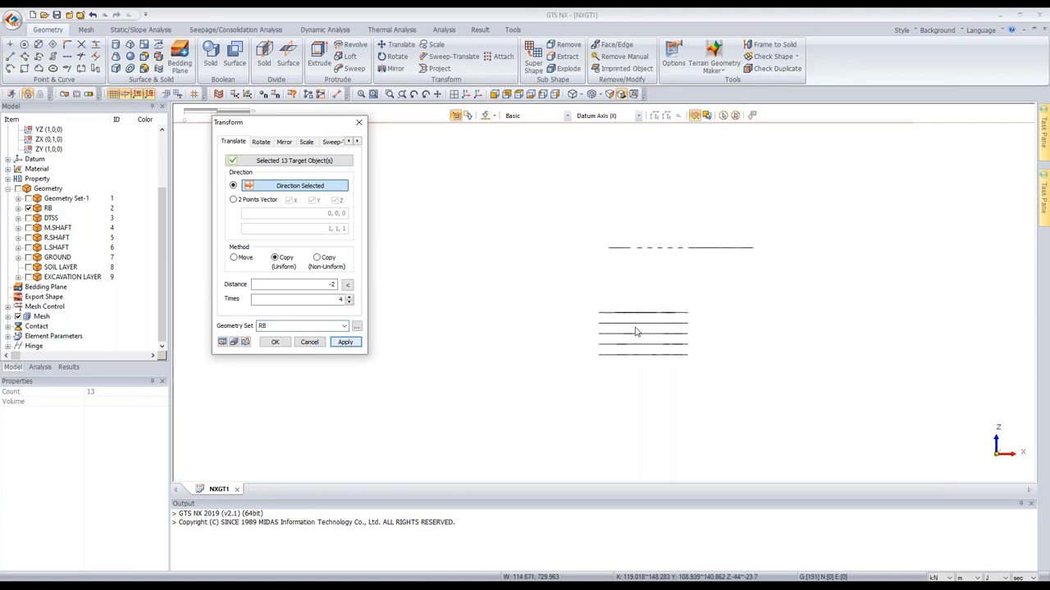
# - Make 10 uniform copies of the upper row of rock bolts at -2 m spacing along the Z axis, stored in RB
pyautogui.scroll(1, 658, 325)
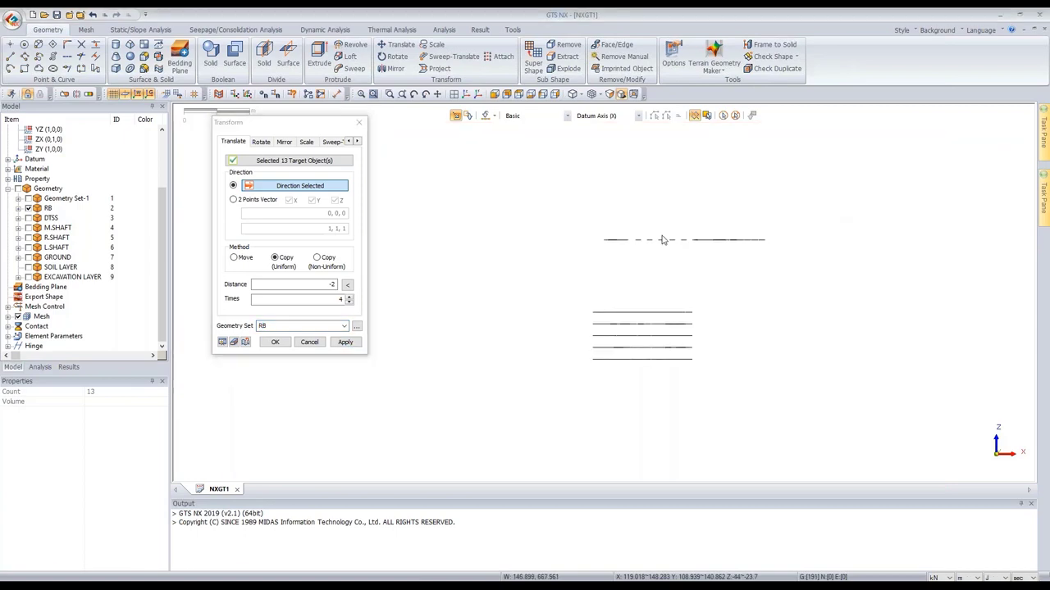
pyautogui.click(232, 161)
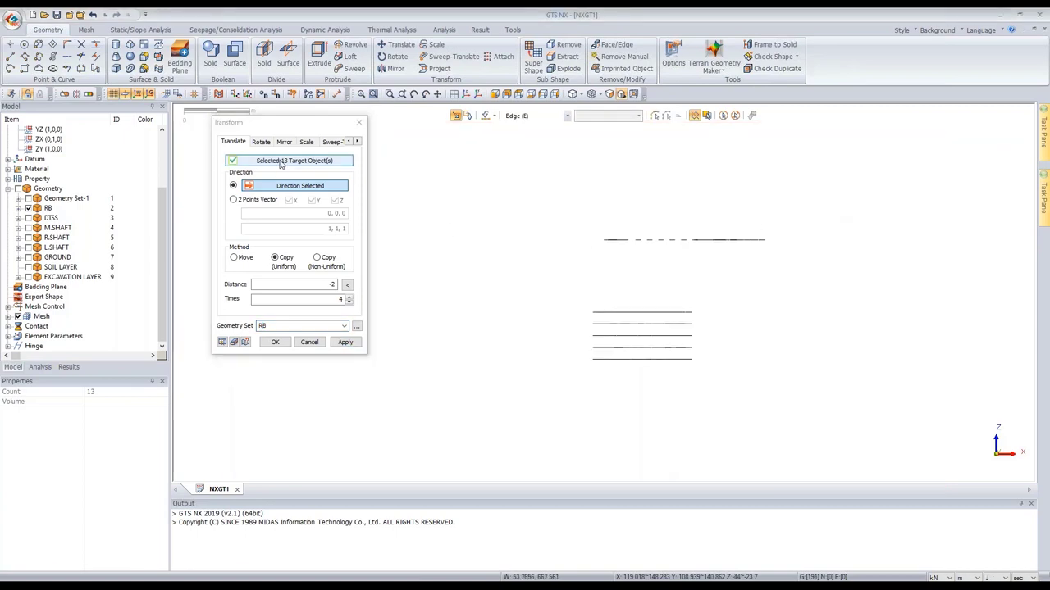
pyautogui.moveTo(879, 175); pyautogui.dragTo(532, 277)
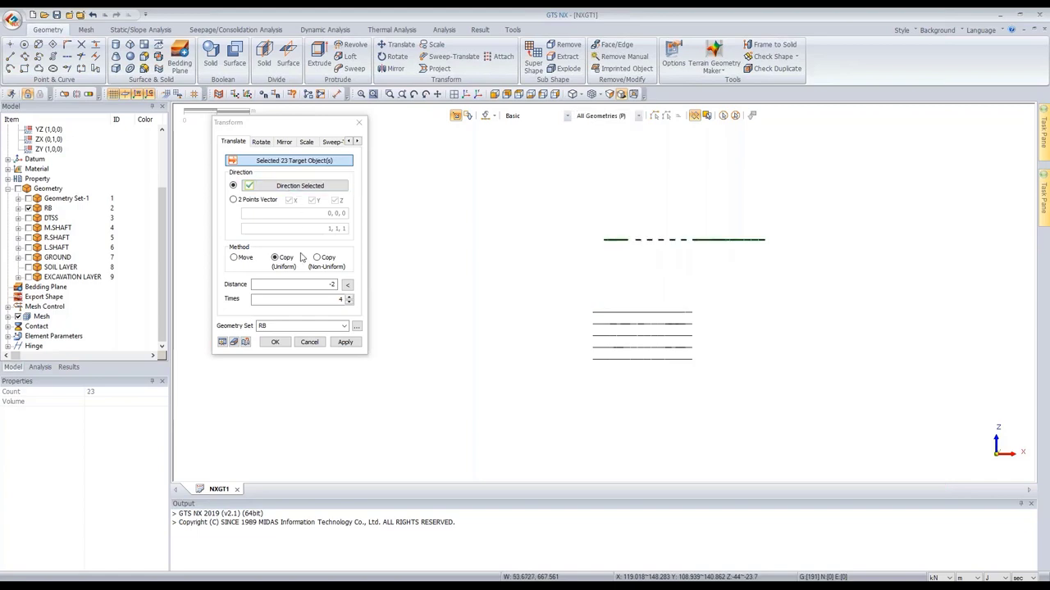
pyautogui.click(332, 300)
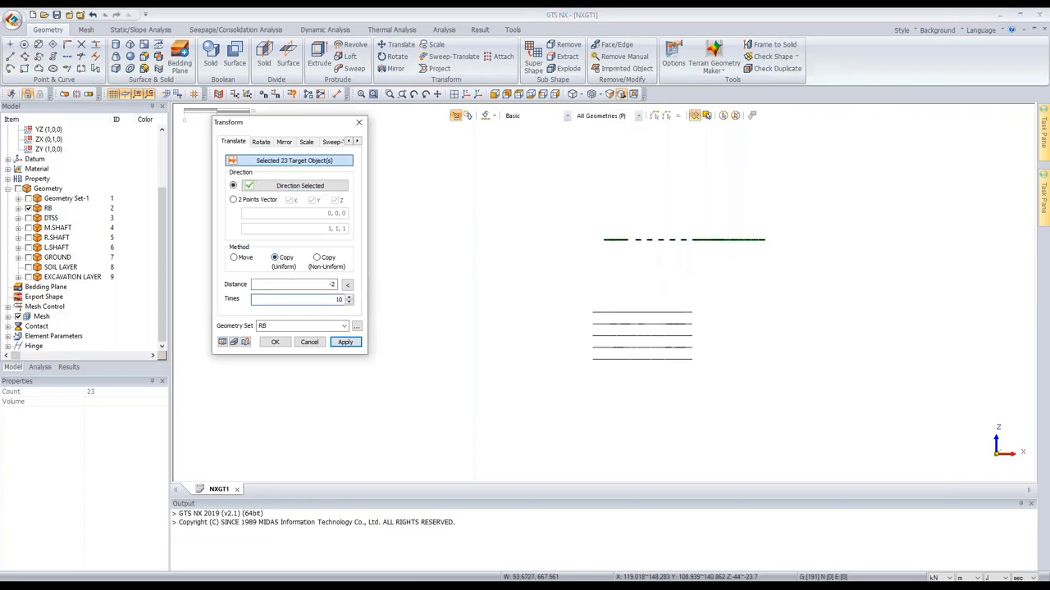
pyautogui.click(222, 342)
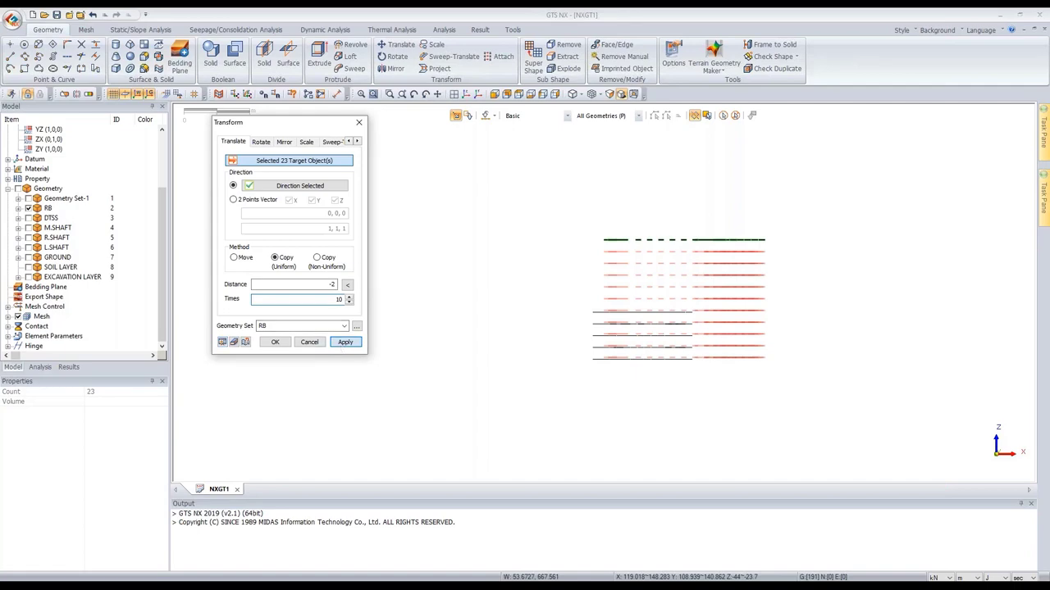
pyautogui.click(320, 343)
# - Hide the grid and display the DTSS, M.SHAFT, R.SHAFT, L.SHAFT and GROUND sets together with the rock bolts in a 3D view
pyautogui.moveTo(562, 293); pyautogui.dragTo(626, 345, button='middle')
pyautogui.scroll(-3, 576, 300)
pyautogui.click(115, 95)
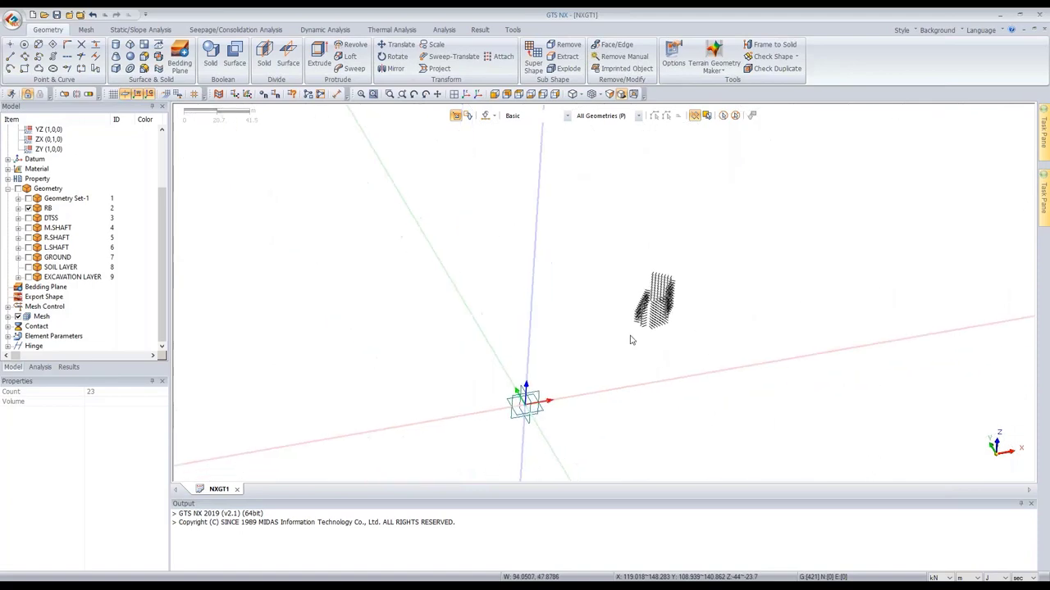
pyautogui.moveTo(586, 325); pyautogui.dragTo(529, 297, button='middle')
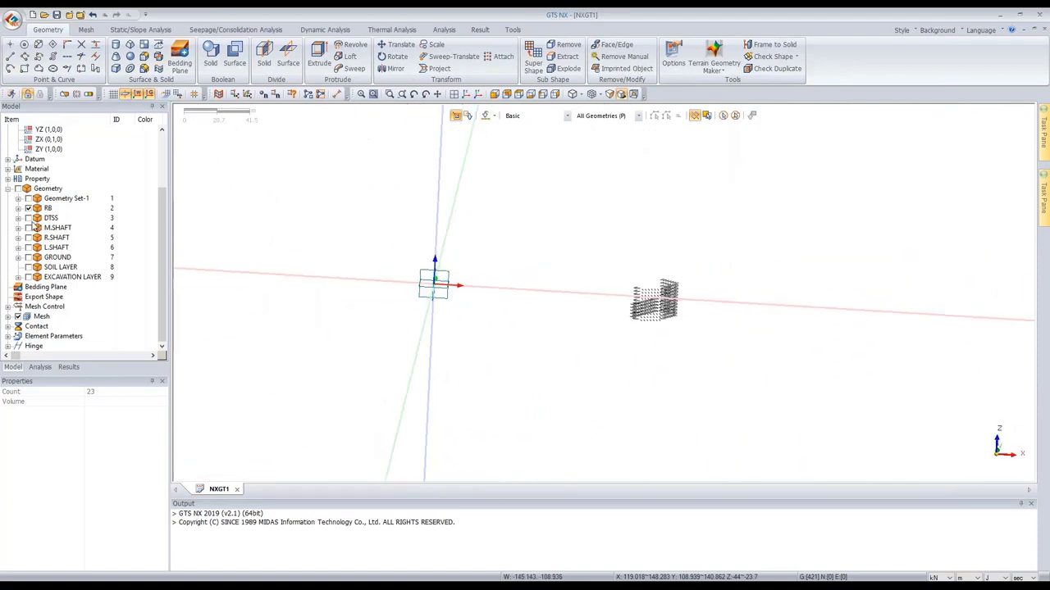
pyautogui.click(28, 218)
pyautogui.click(28, 228)
pyautogui.click(28, 247)
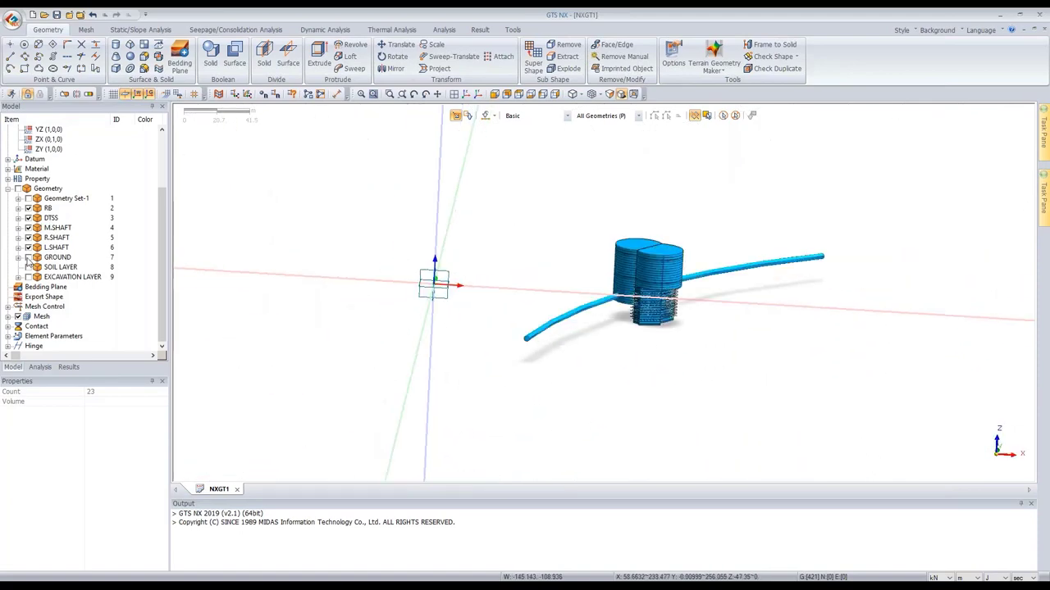
pyautogui.click(28, 257)
pyautogui.scroll(-3, 595, 285)
pyautogui.moveTo(685, 311); pyautogui.dragTo(607, 280, button='middle')
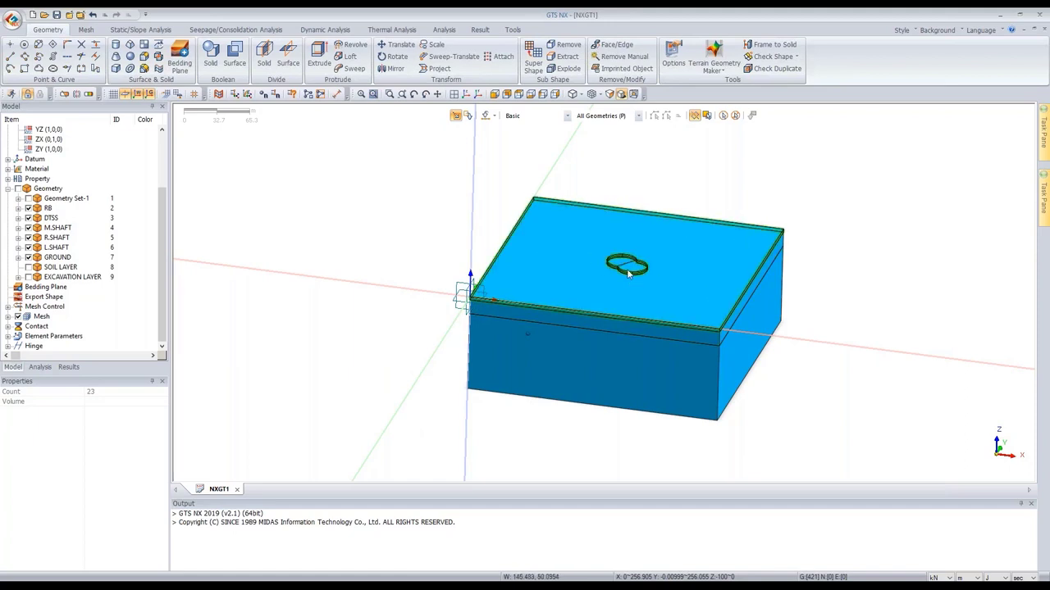
pyautogui.moveTo(701, 300); pyautogui.dragTo(612, 351, button='middle')
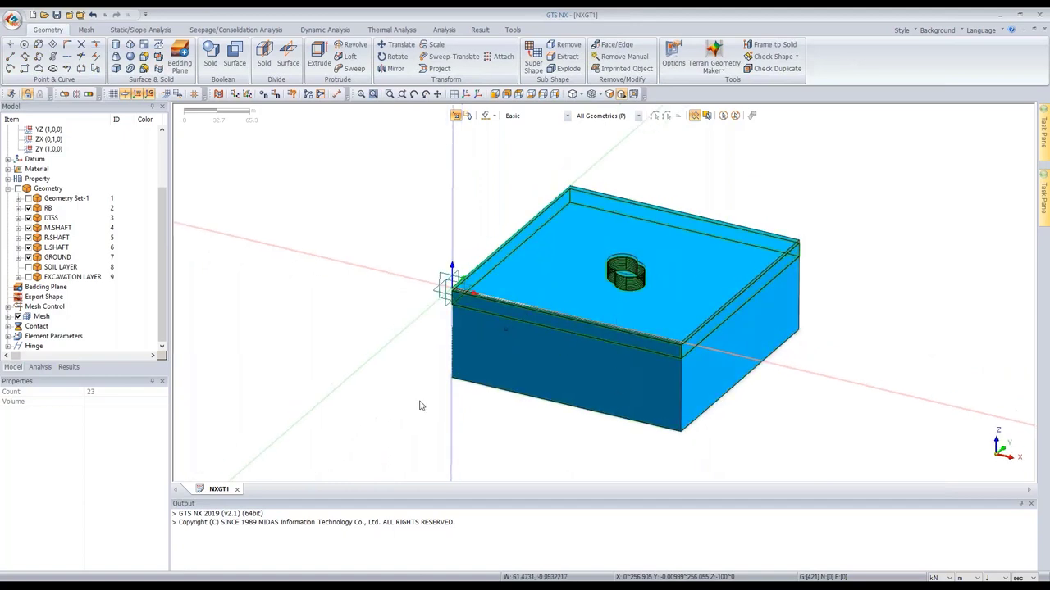
# - Switch to the other GTS NX window and bring up the 02. DTSS Geometry model
pyautogui.moveTo(135, 581)
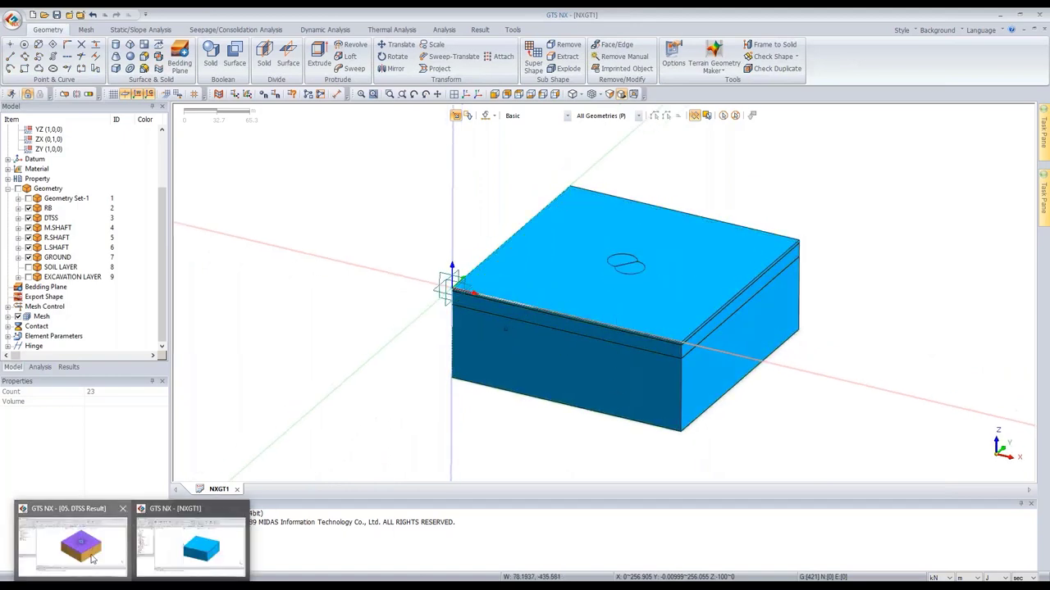
pyautogui.click(93, 560)
pyautogui.click(235, 489)
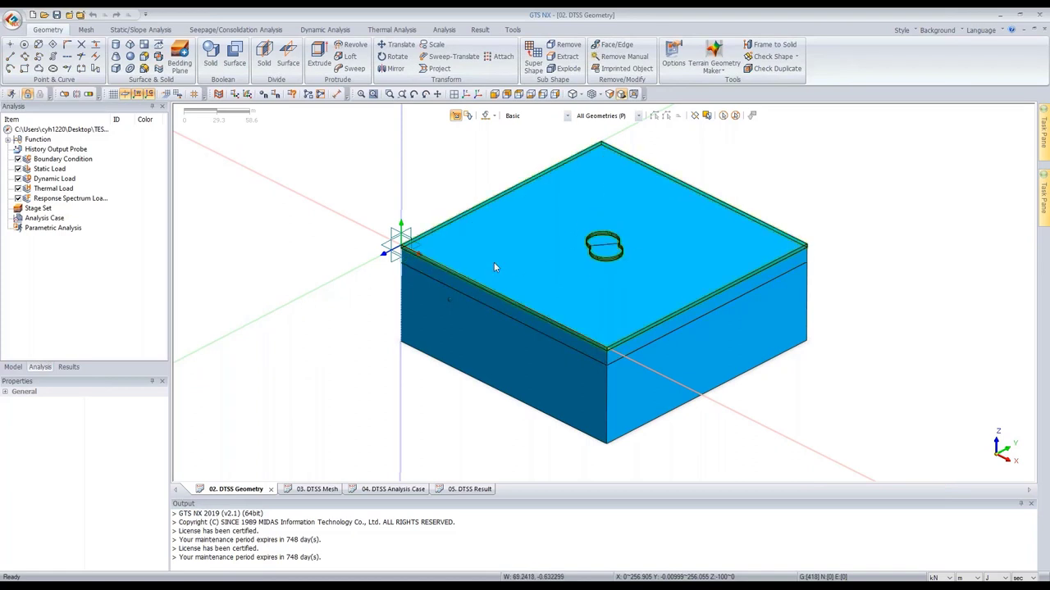
# - Hide all geometry sets except DTSS so only the curved tunnel is displayed in a 3D view
pyautogui.click(13, 366)
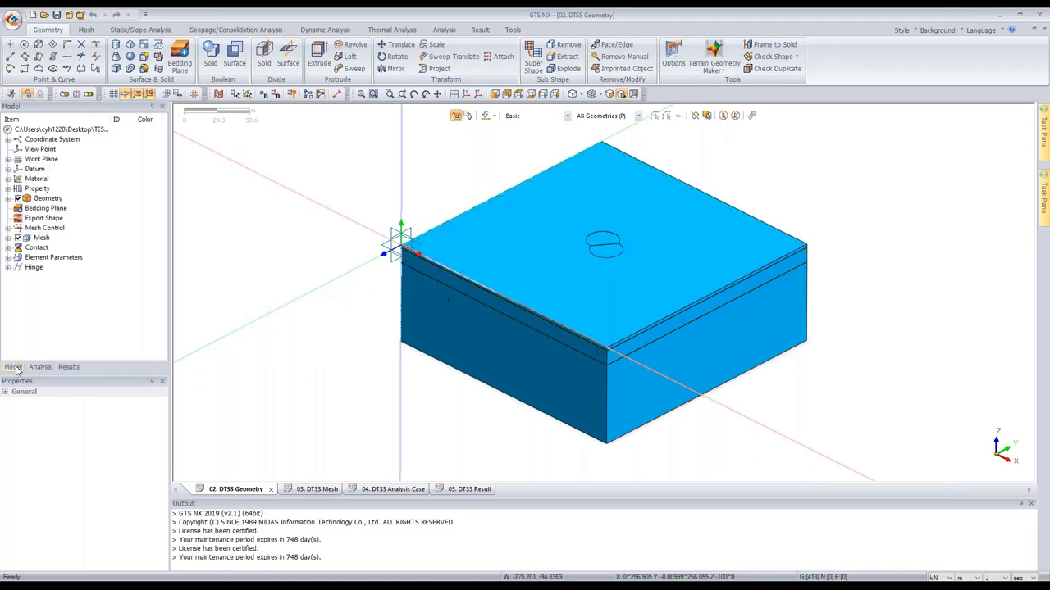
pyautogui.doubleClick(42, 237)
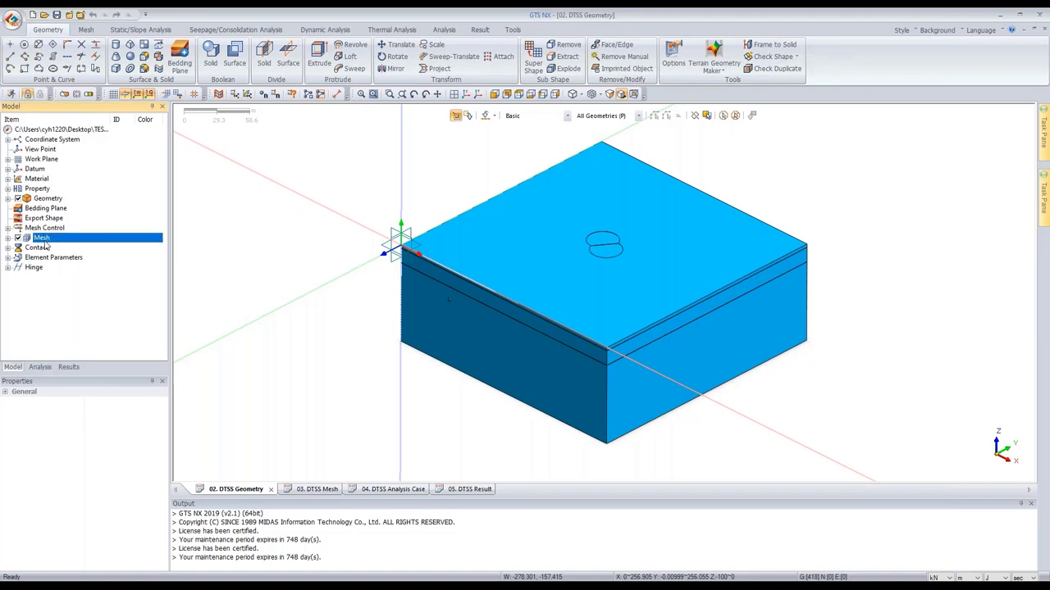
pyautogui.doubleClick(48, 198)
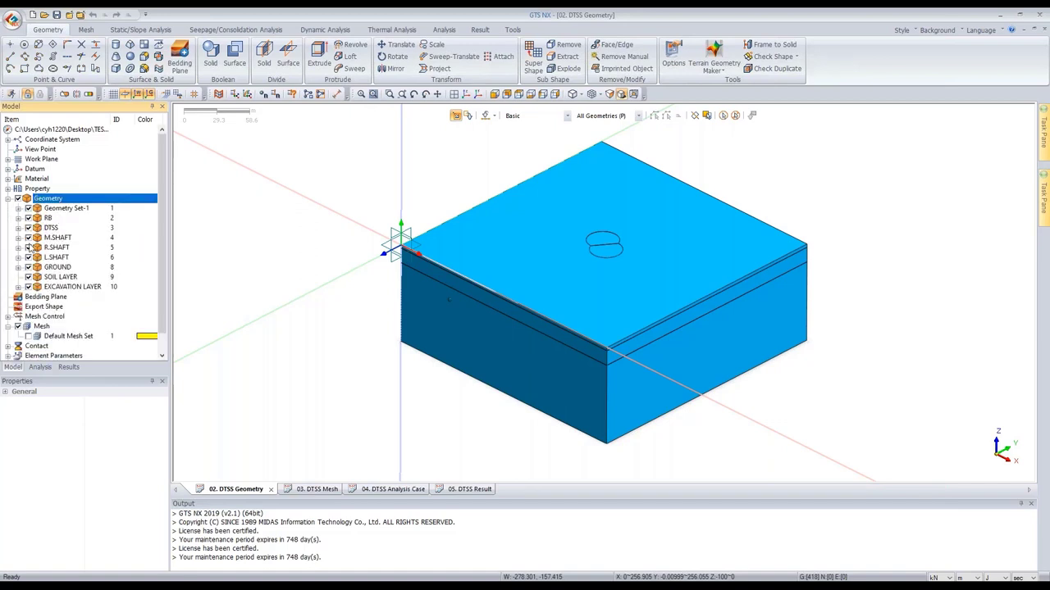
pyautogui.click(18, 198)
pyautogui.click(28, 228)
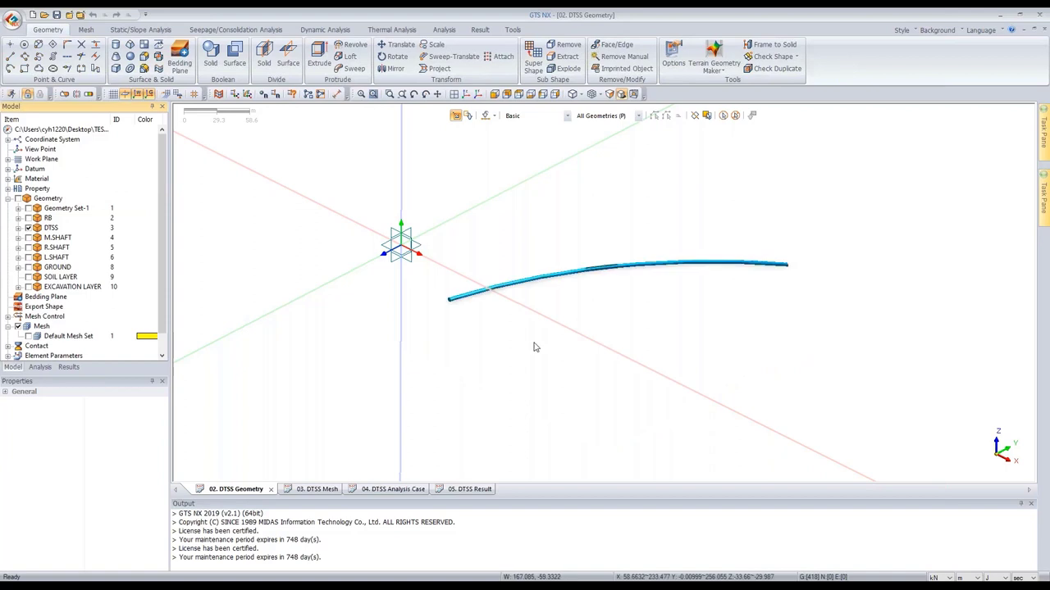
pyautogui.moveTo(727, 363); pyautogui.dragTo(679, 306, button='middle')
pyautogui.scroll(4, 645, 284)
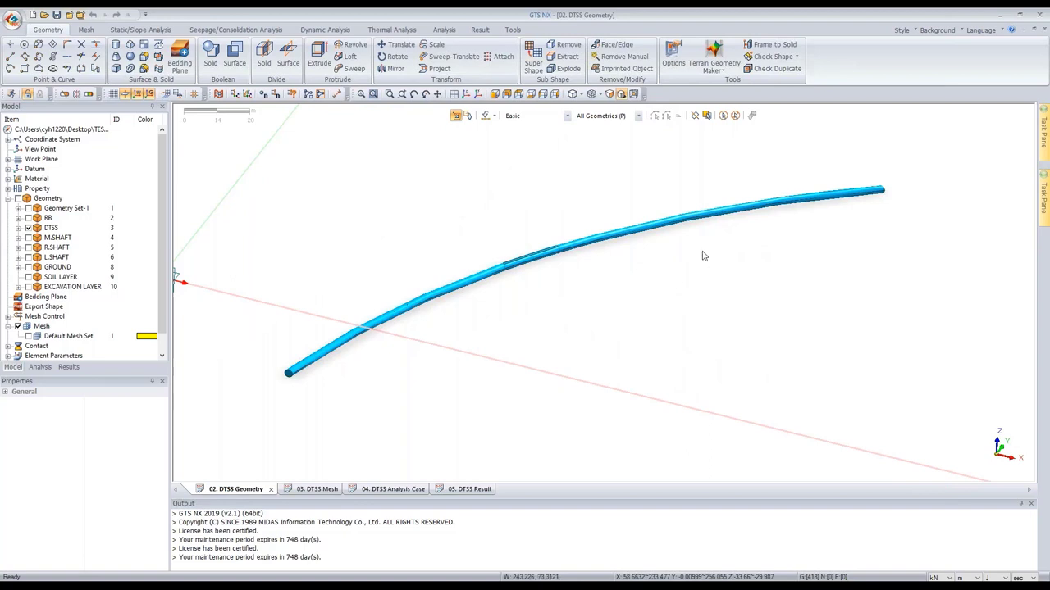
pyautogui.scroll(-1, 718, 236)
pyautogui.scroll(-1, 719, 237)
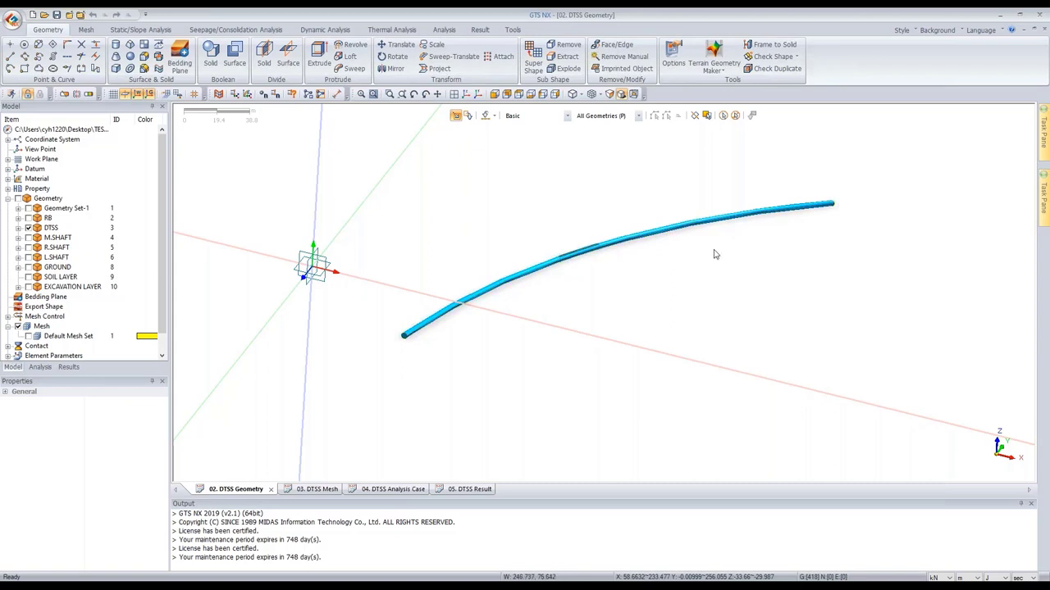
# - Generate a solid mesh of the DTSS tunnel with size 1, Default Tetra Mesher and property 8: GI, in mesh set DTSS
pyautogui.moveTo(738, 205); pyautogui.dragTo(581, 274)
pyautogui.press('d')
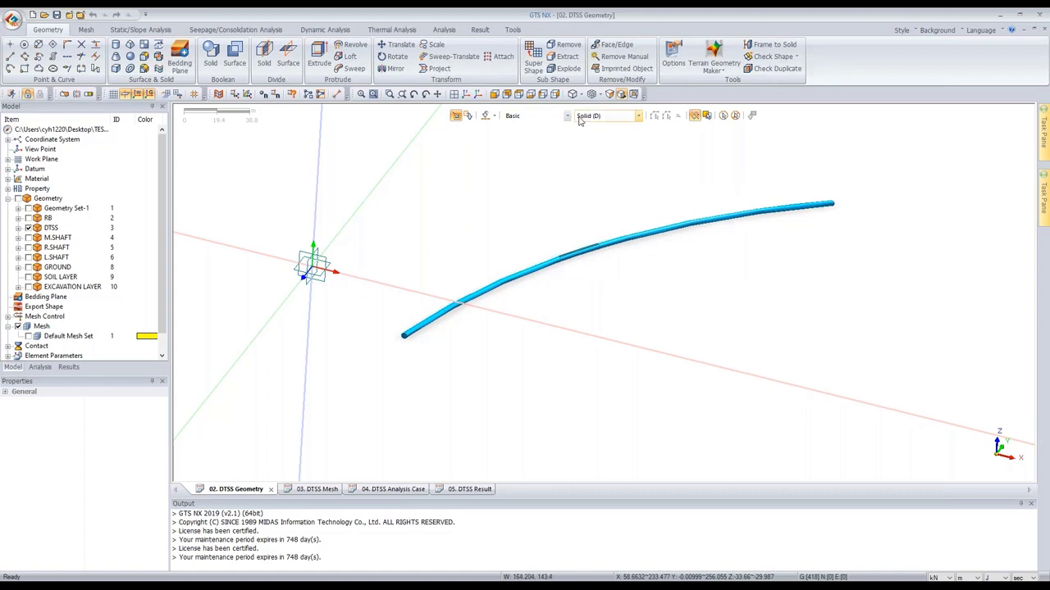
pyautogui.moveTo(792, 179); pyautogui.dragTo(522, 332)
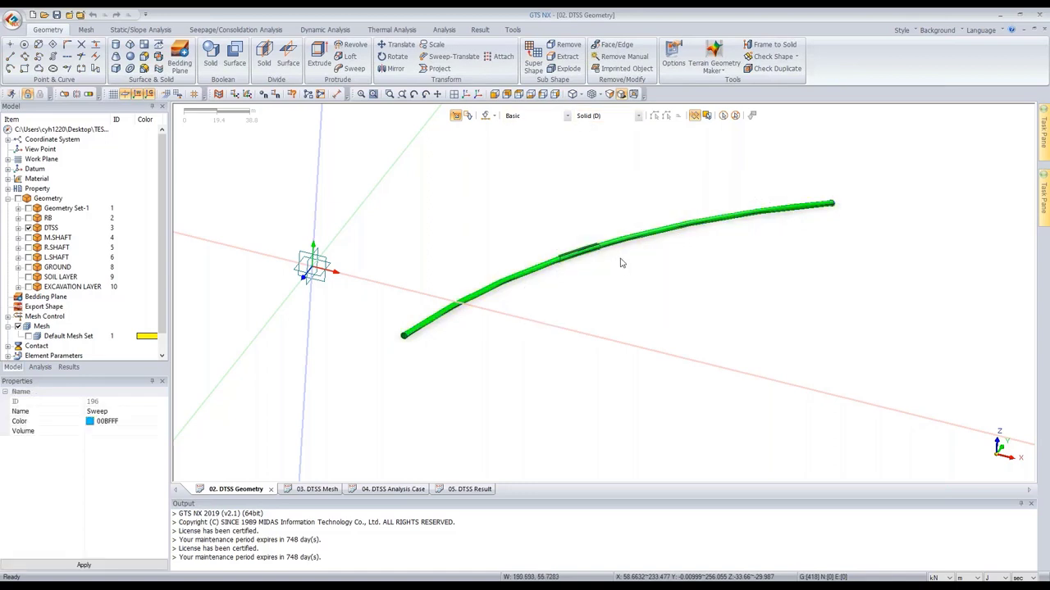
pyautogui.rightClick(677, 245)
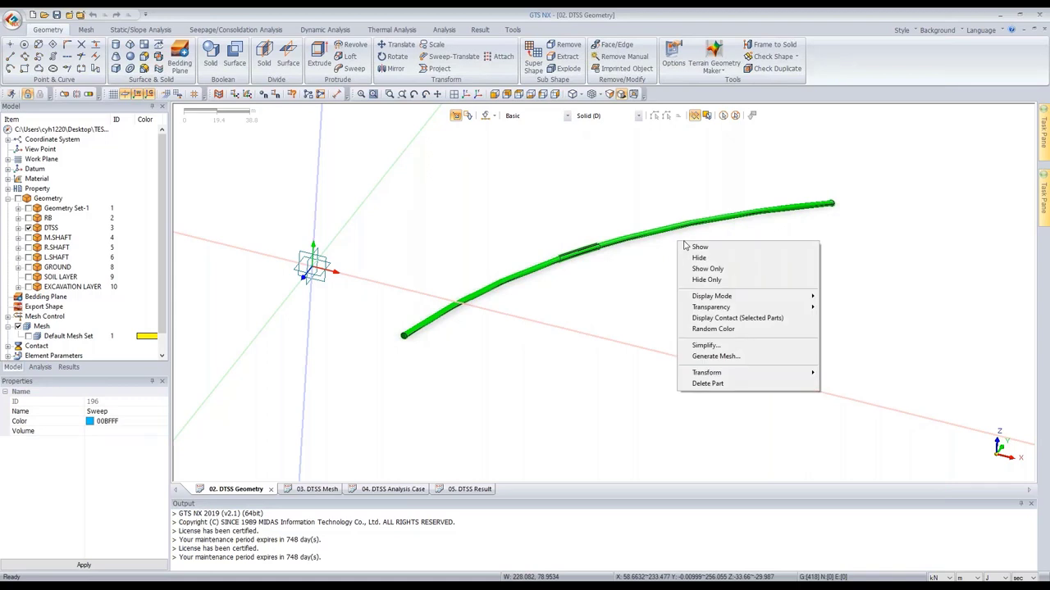
pyautogui.click(756, 357)
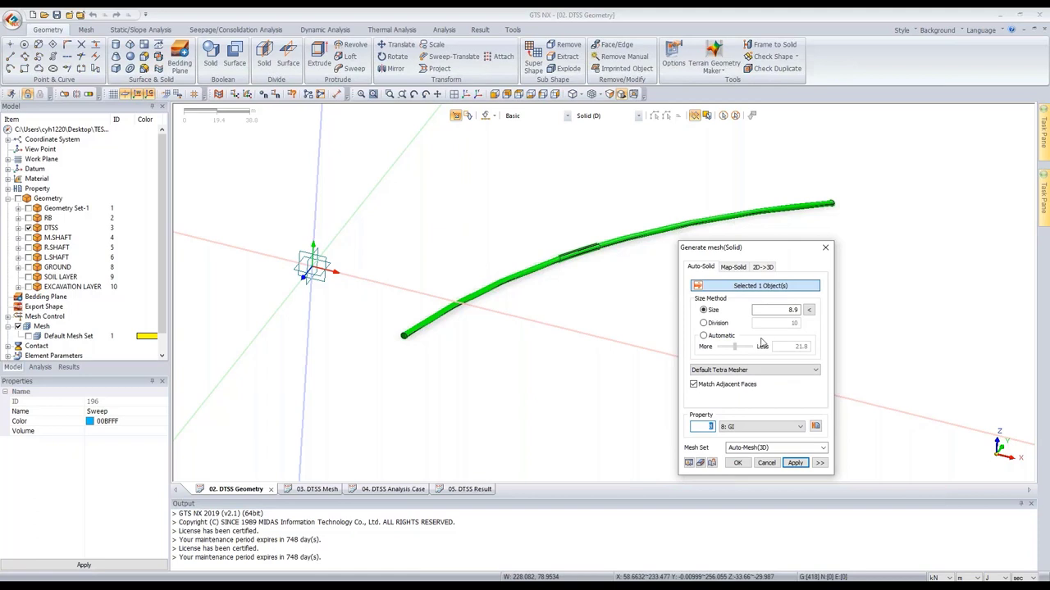
pyautogui.doubleClick(775, 311)
pyautogui.write('1')
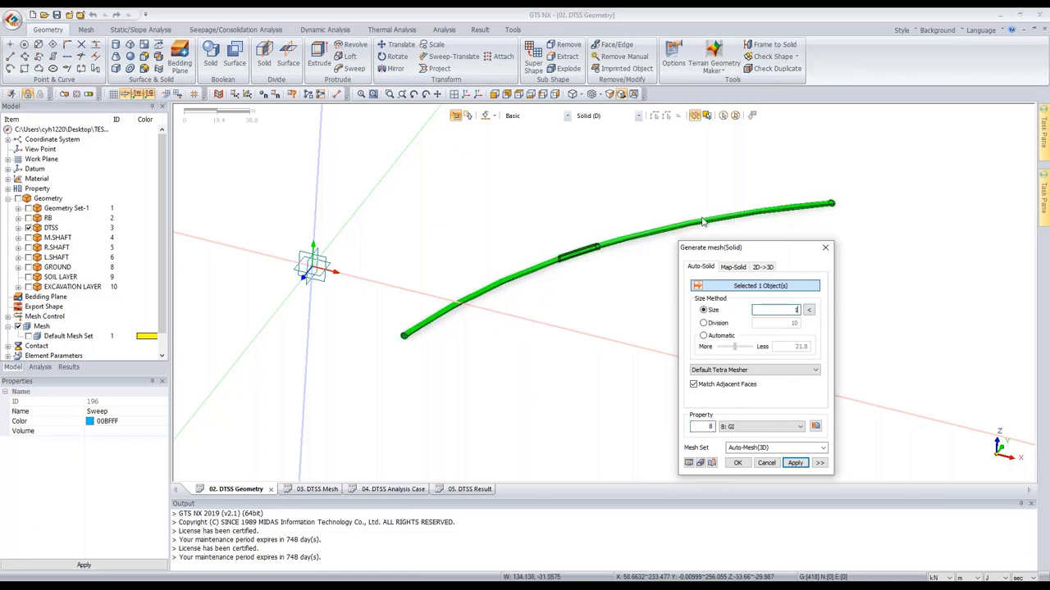
pyautogui.click(781, 447)
pyautogui.write('DTSS')
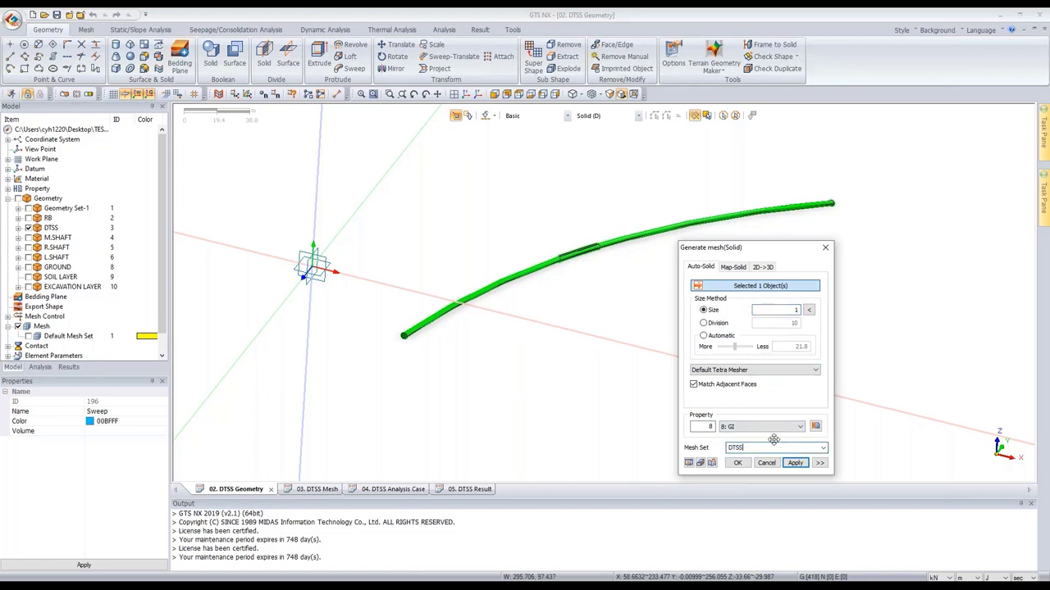
pyautogui.moveTo(786, 245); pyautogui.dragTo(897, 169)
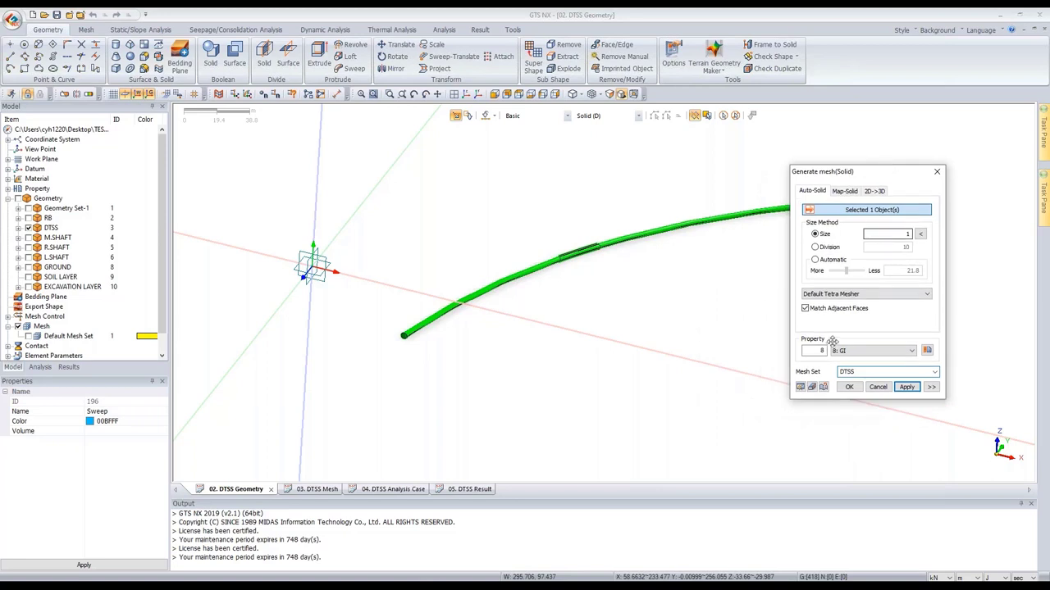
pyautogui.click(874, 352)
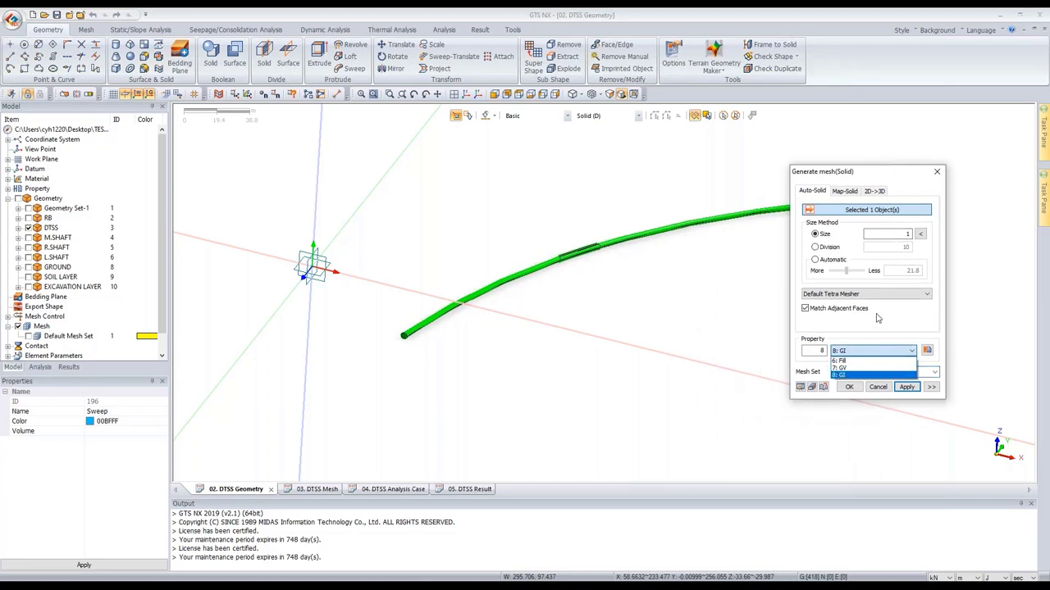
pyautogui.click(884, 355)
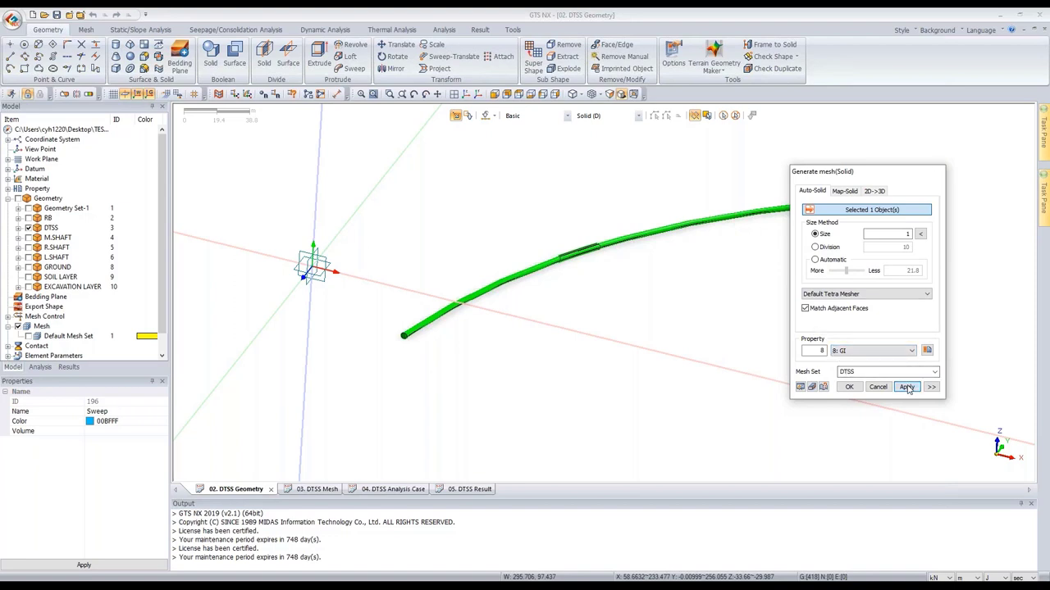
pyautogui.click(906, 387)
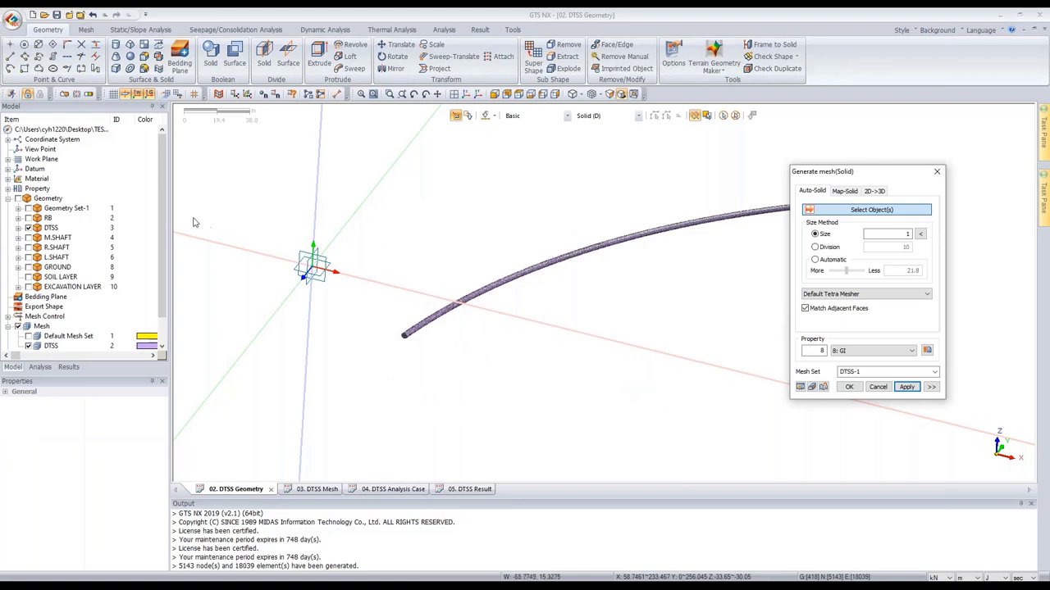
# - Display the L.SHAFT set and mesh its six lowest layers with size 1 and property 8: GI, in mesh set L.SHAFT
pyautogui.click(28, 256)
pyautogui.scroll(2, 613, 266)
pyautogui.scroll(5, 614, 267)
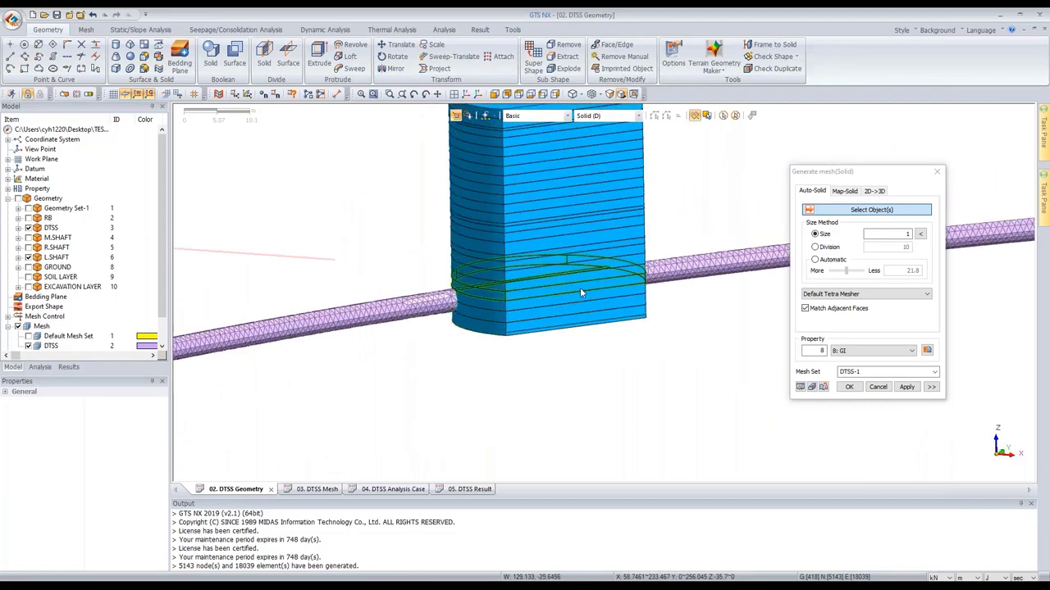
pyautogui.moveTo(582, 287); pyautogui.dragTo(429, 322, button='middle')
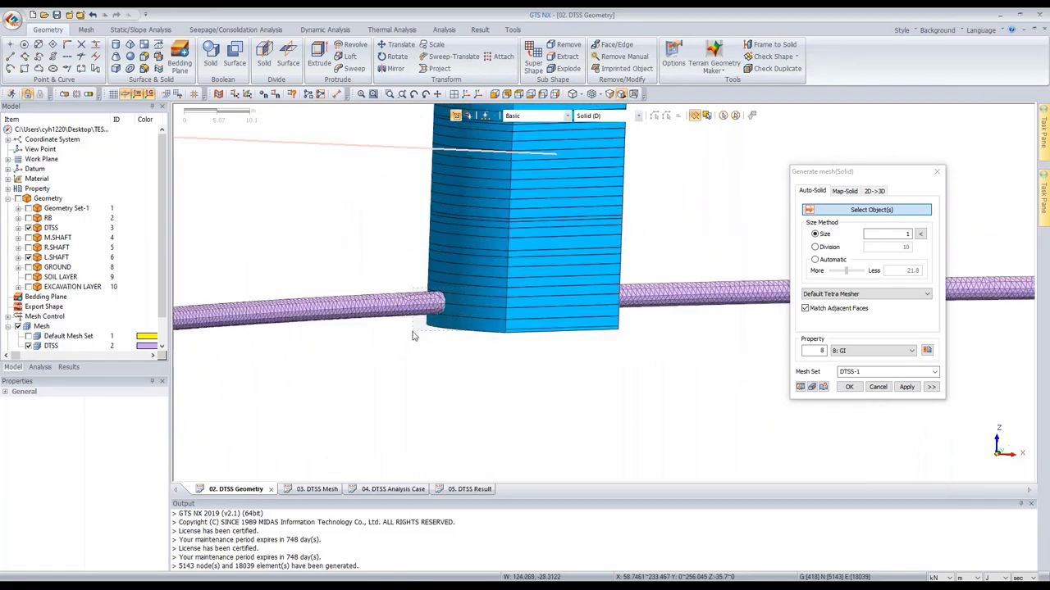
pyautogui.moveTo(412, 331); pyautogui.dragTo(410, 332)
pyautogui.moveTo(534, 319); pyautogui.dragTo(591, 261, button='middle')
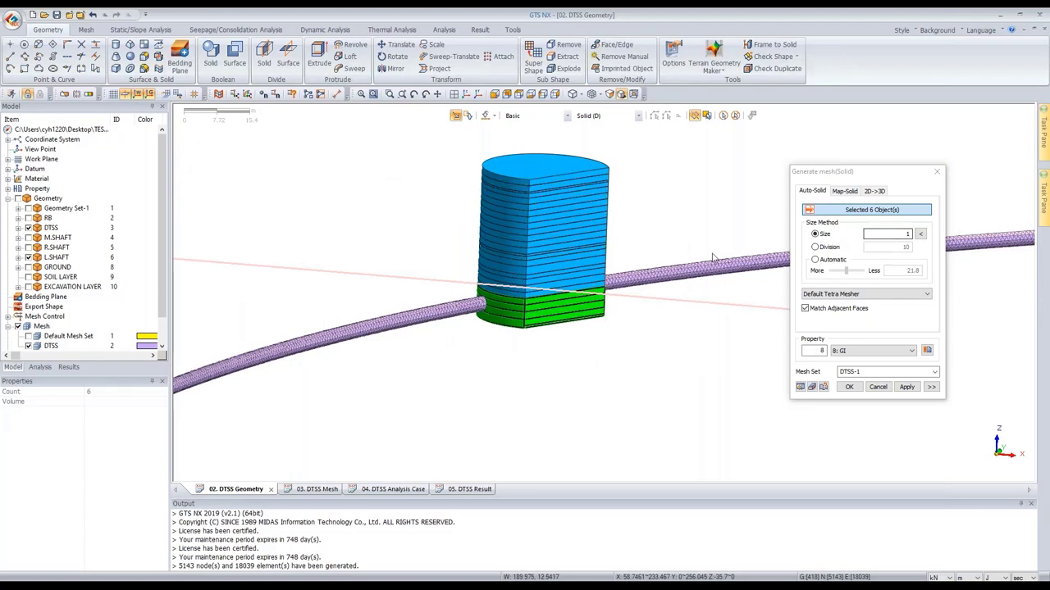
pyautogui.click(919, 236)
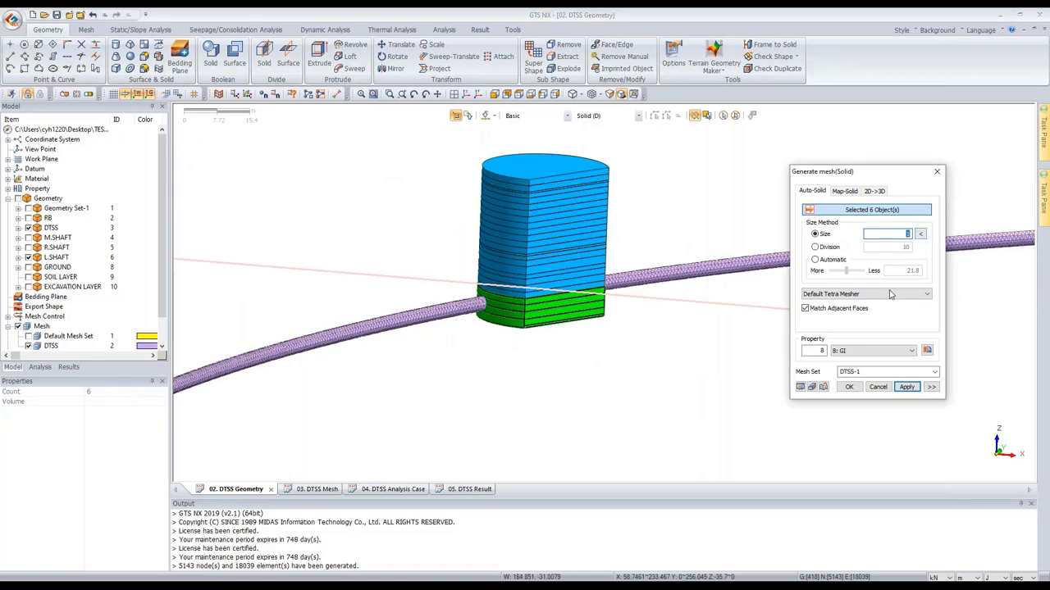
pyautogui.doubleClick(885, 372)
pyautogui.write('L.SHAFT')
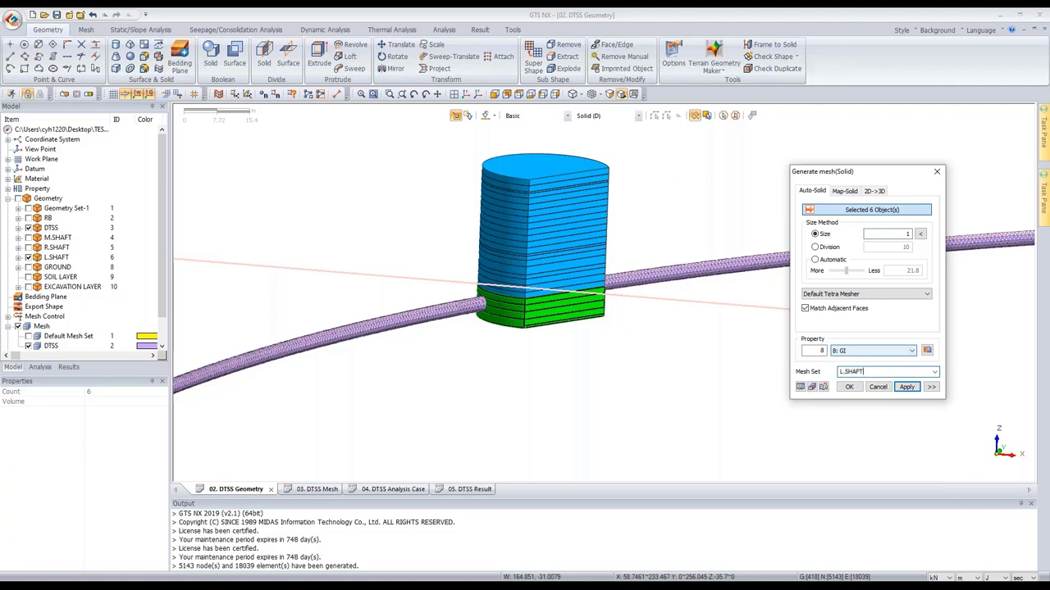
pyautogui.click(907, 387)
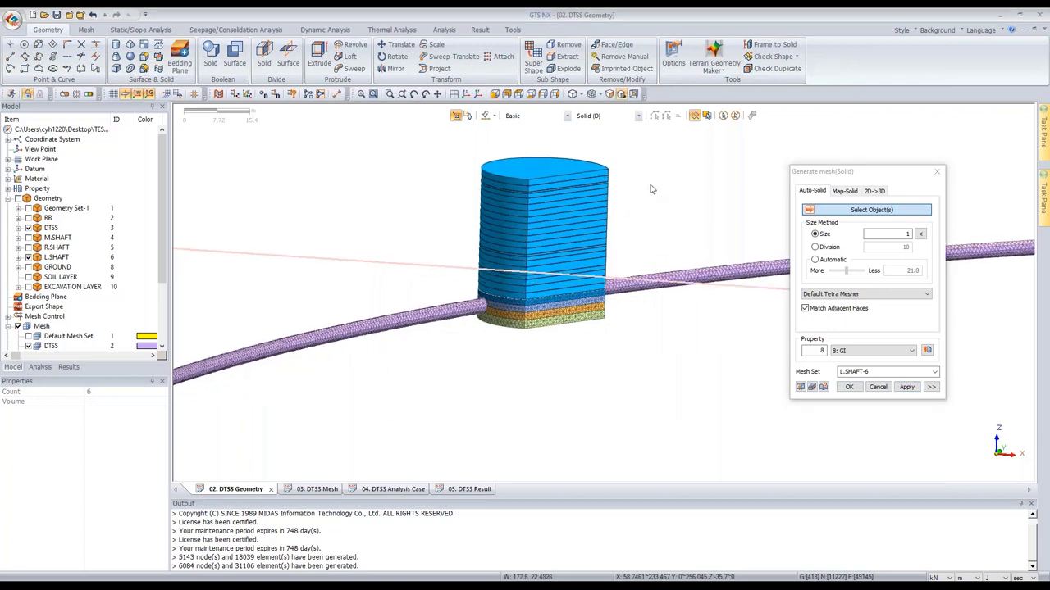
# - Mesh the remaining 21 upper layers of the L.SHAFT with size 2 and property 8: GI
pyautogui.moveTo(651, 188); pyautogui.dragTo(564, 194, button='middle')
pyautogui.doubleClick(907, 233)
pyautogui.write('2')
pyautogui.hotkey('ctrl', 'a')
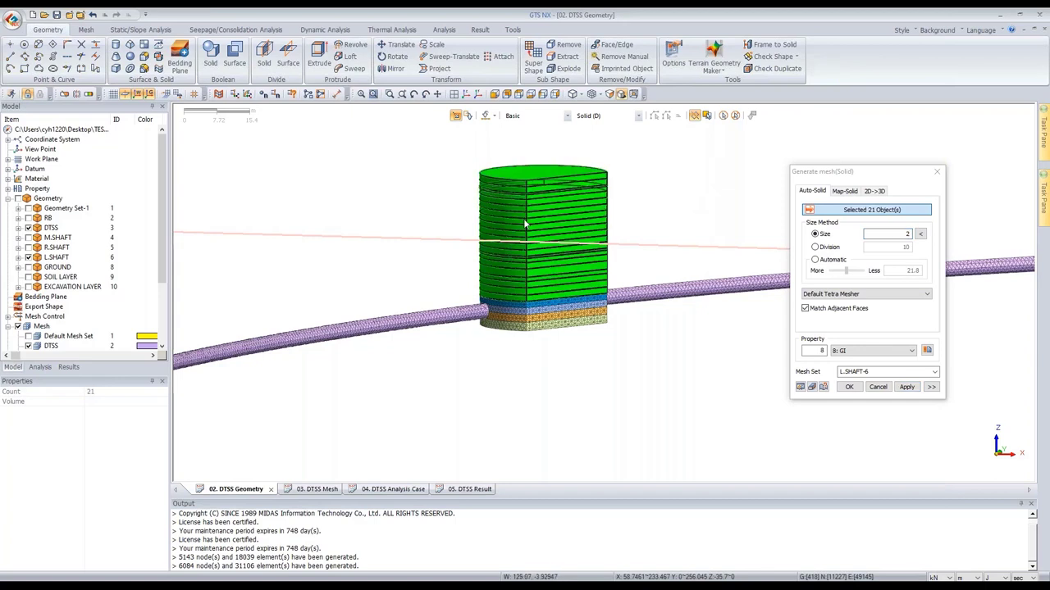
pyautogui.click(911, 389)
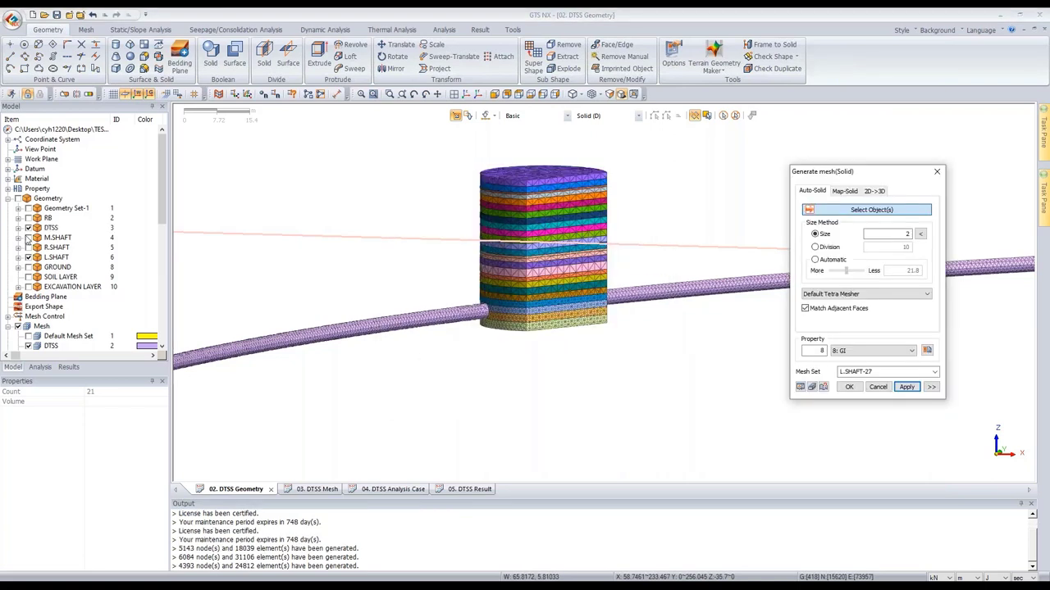
# - Hide the L.SHAFT geometry, display the R.SHAFT set and select all its solids for meshing
pyautogui.click(29, 257)
pyautogui.click(29, 248)
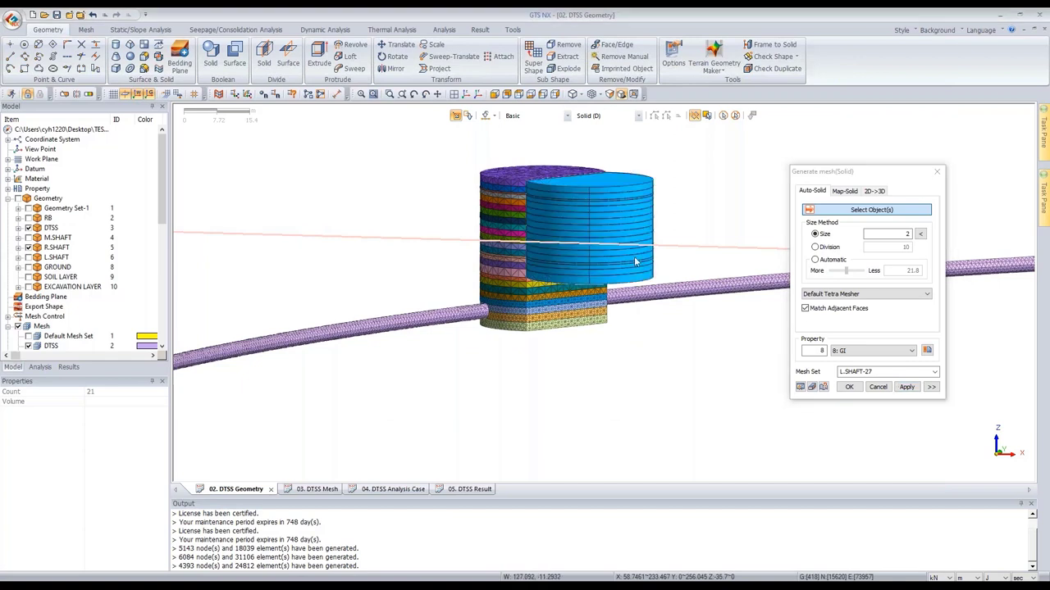
pyautogui.hotkey('ctrl', 'a')
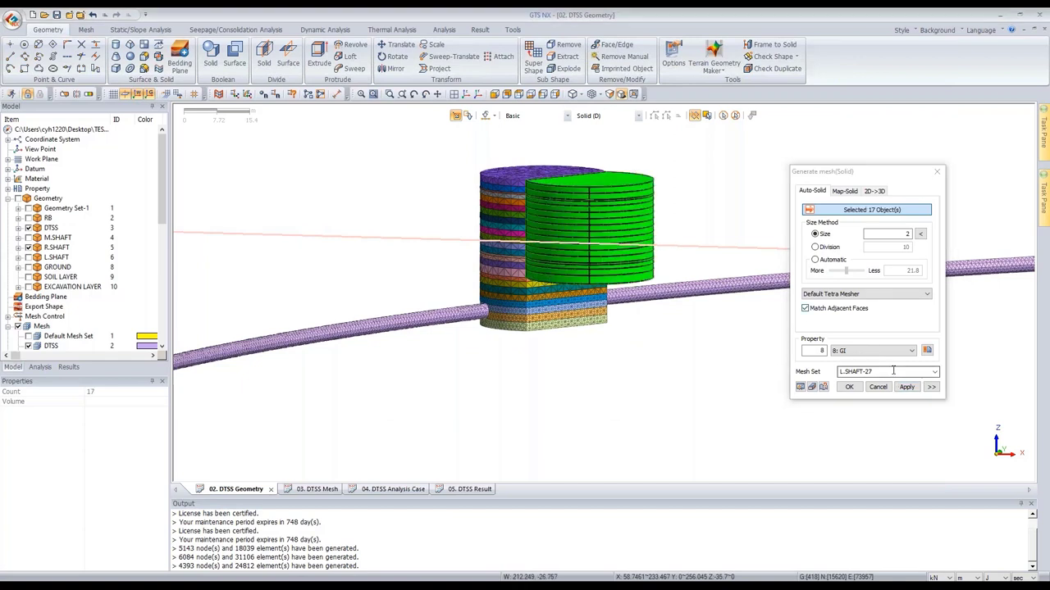
# - Generate the solid mesh for the selected R.SHAFT solids with size 2 and property GI, naming the mesh set R.SHAFT
pyautogui.moveTo(891, 371); pyautogui.dragTo(832, 370)
pyautogui.write('R.')
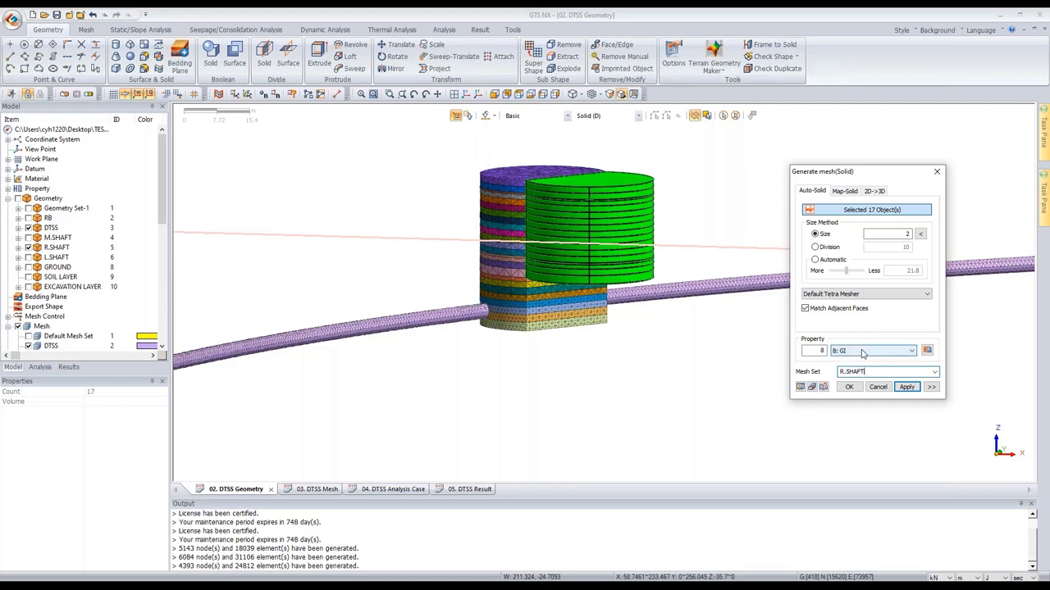
pyautogui.click(908, 388)
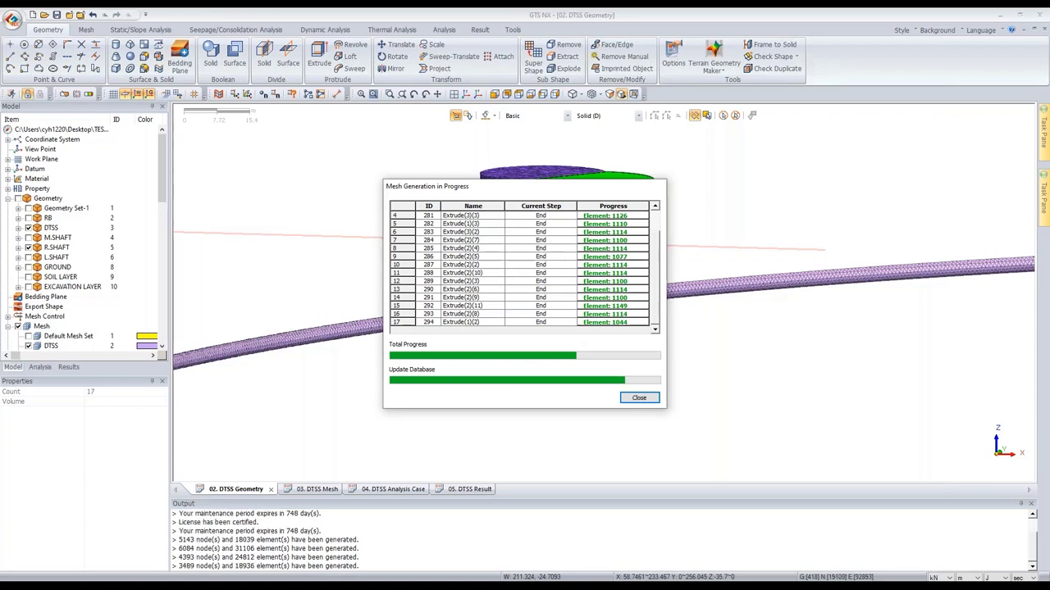
# - Show only the M.SHAFT shaft solids for selection, select them all and generate their solid mesh in a mesh set named M.SHAFT
pyautogui.click(28, 237)
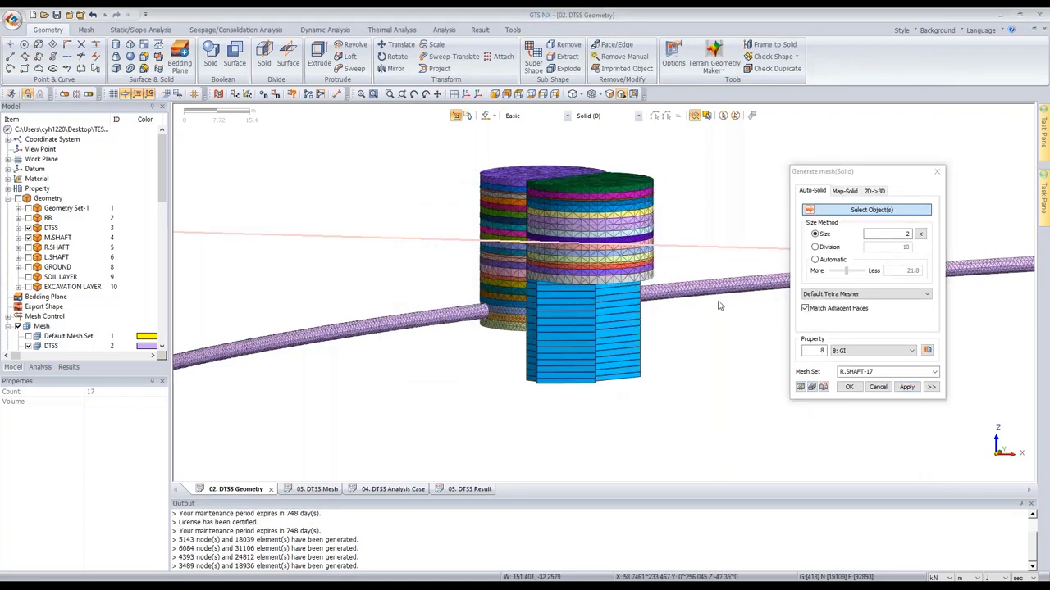
pyautogui.hotkey('ctrl', 'a')
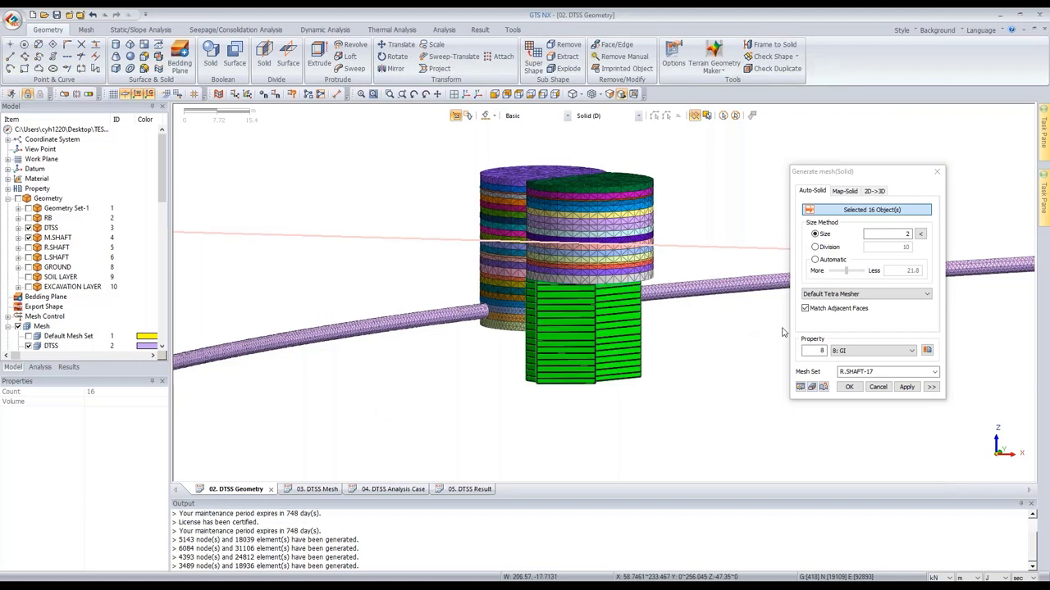
pyautogui.doubleClick(899, 374)
pyautogui.write('M')
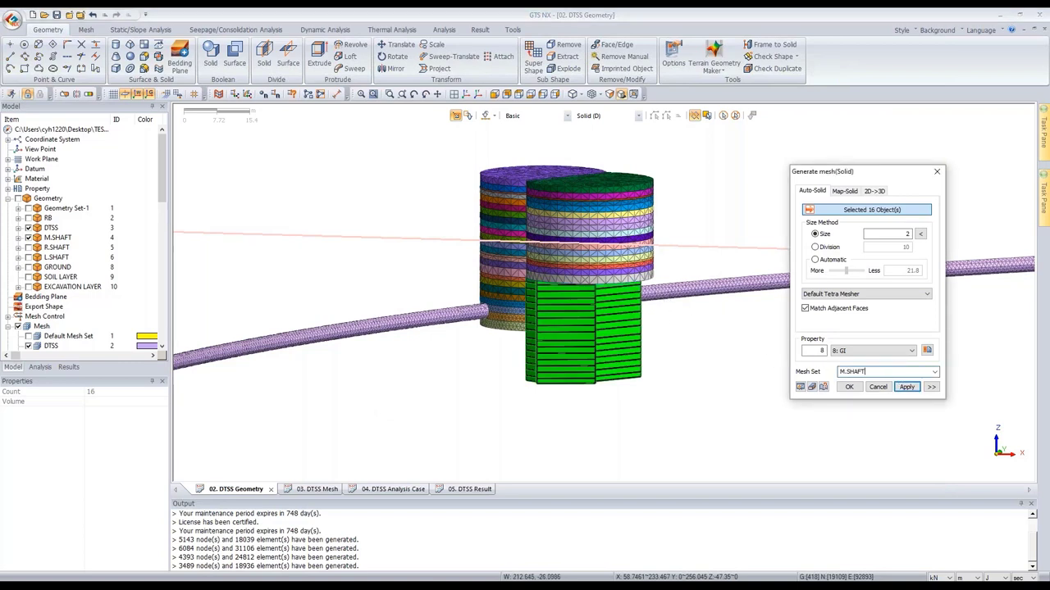
pyautogui.click(907, 388)
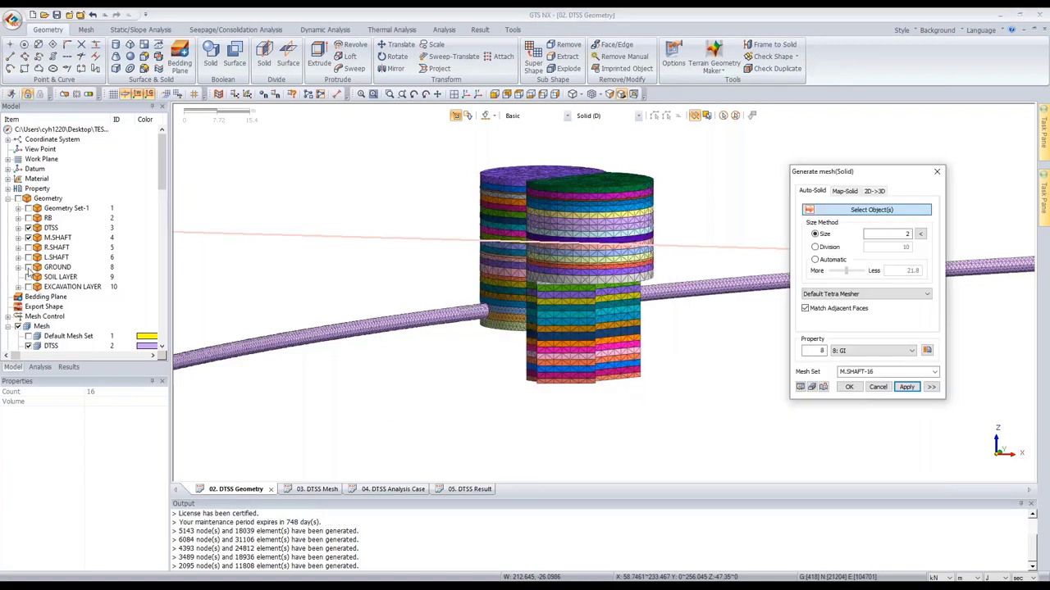
# - Hide the M.SHAFT geometry set and display the GROUND geometry set
pyautogui.click(29, 238)
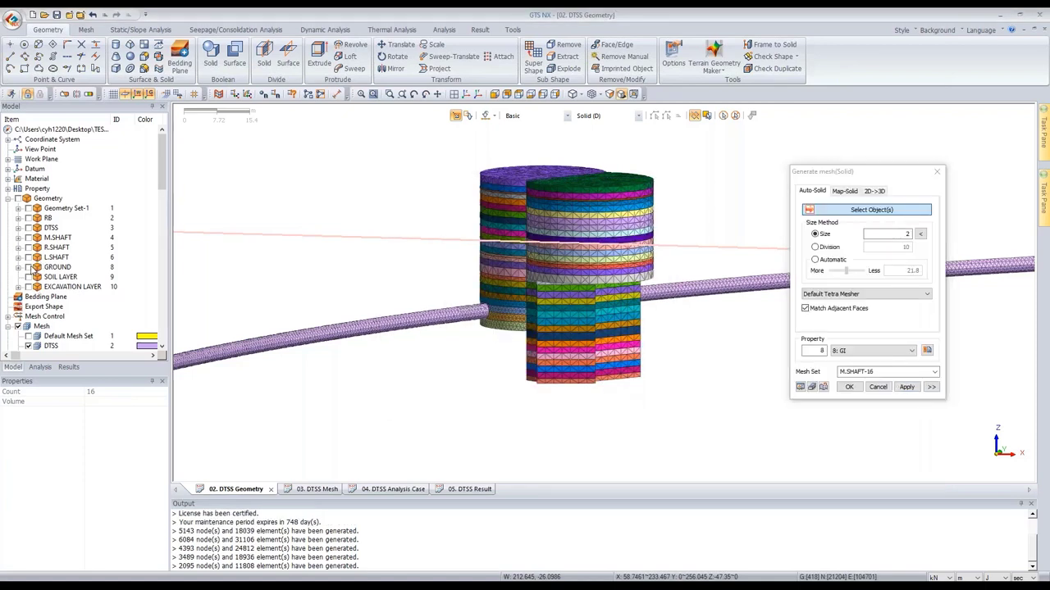
pyautogui.click(29, 268)
pyautogui.scroll(-4, 353, 248)
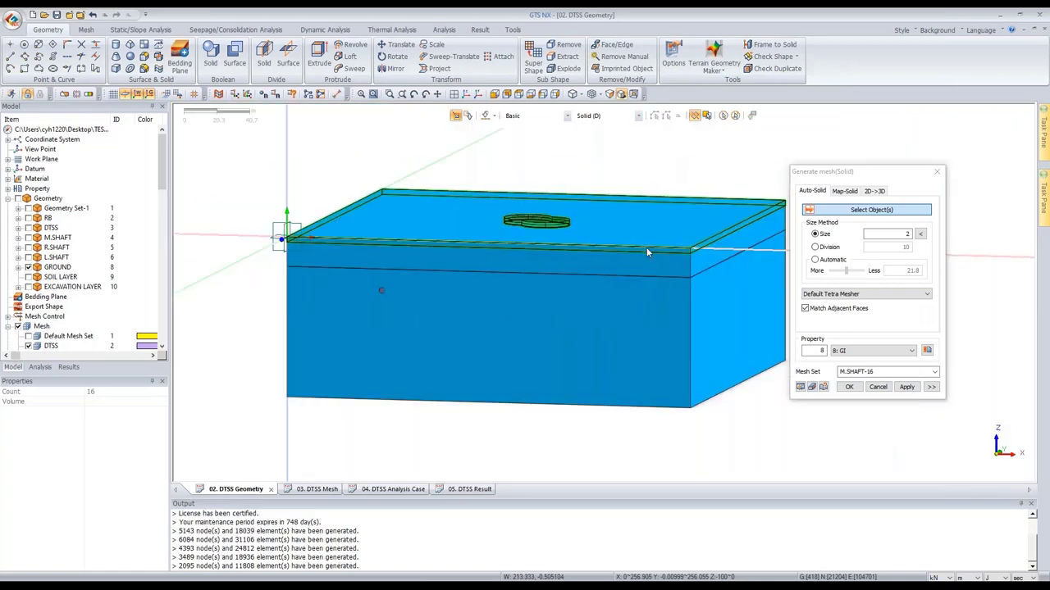
pyautogui.moveTo(647, 247); pyautogui.dragTo(627, 251, button='middle')
pyautogui.moveTo(703, 171); pyautogui.dragTo(710, 172, button='middle')
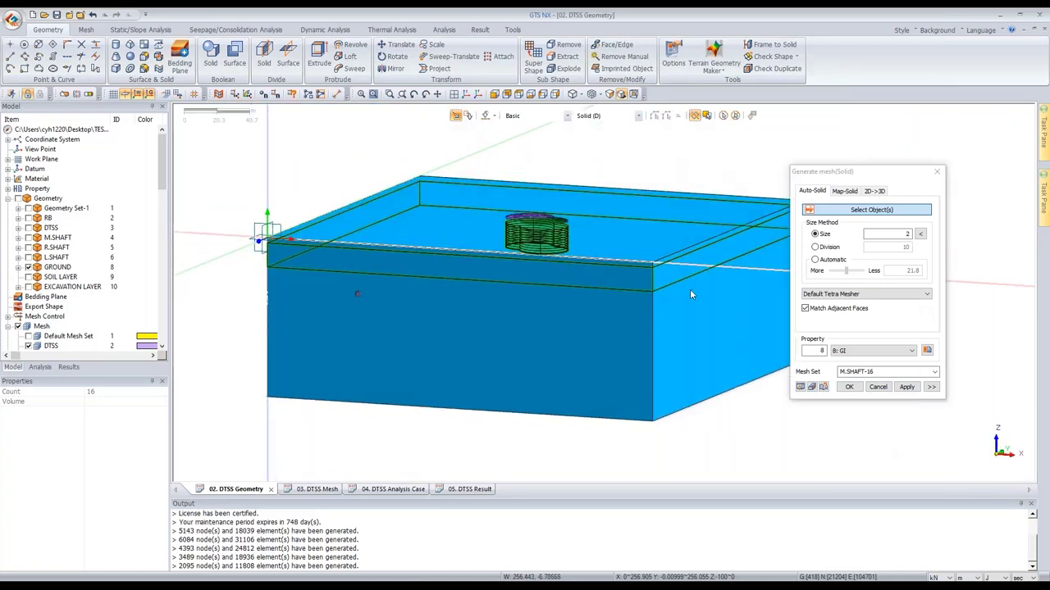
pyautogui.moveTo(484, 246); pyautogui.dragTo(471, 327, button='middle')
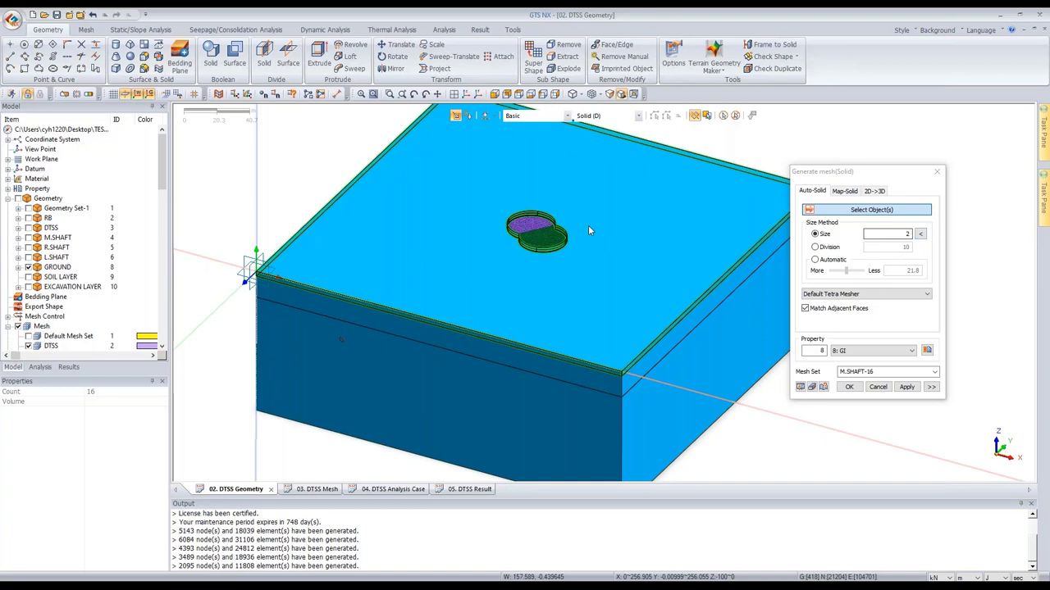
pyautogui.moveTo(588, 225); pyautogui.dragTo(563, 217, button='middle')
pyautogui.moveTo(753, 256); pyautogui.dragTo(753, 239, button='middle')
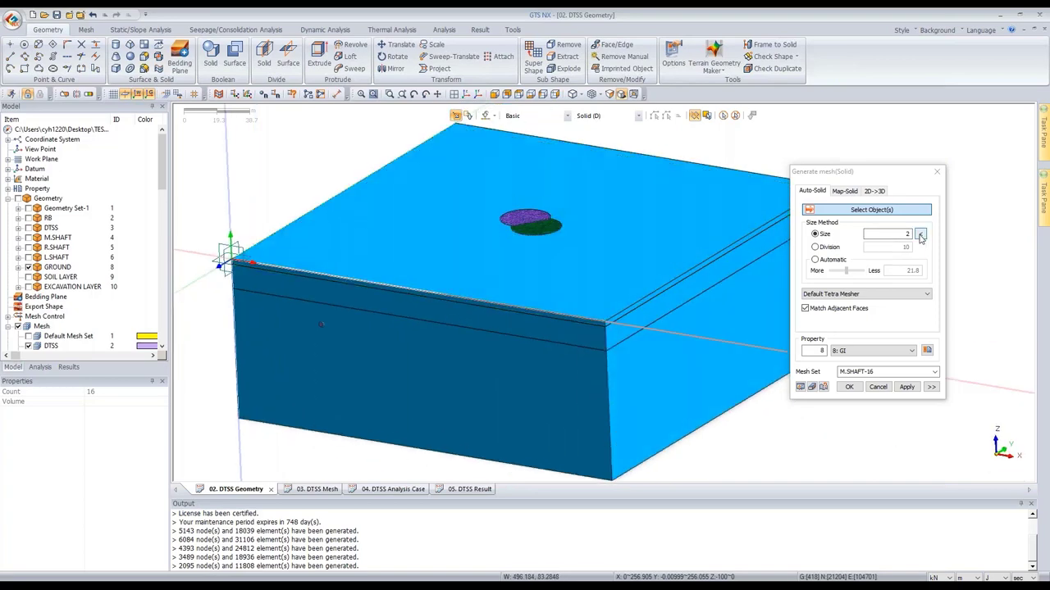
# - Select all GROUND solids and generate their solid mesh with size 18 in a mesh set named GROUND
pyautogui.click(922, 234)
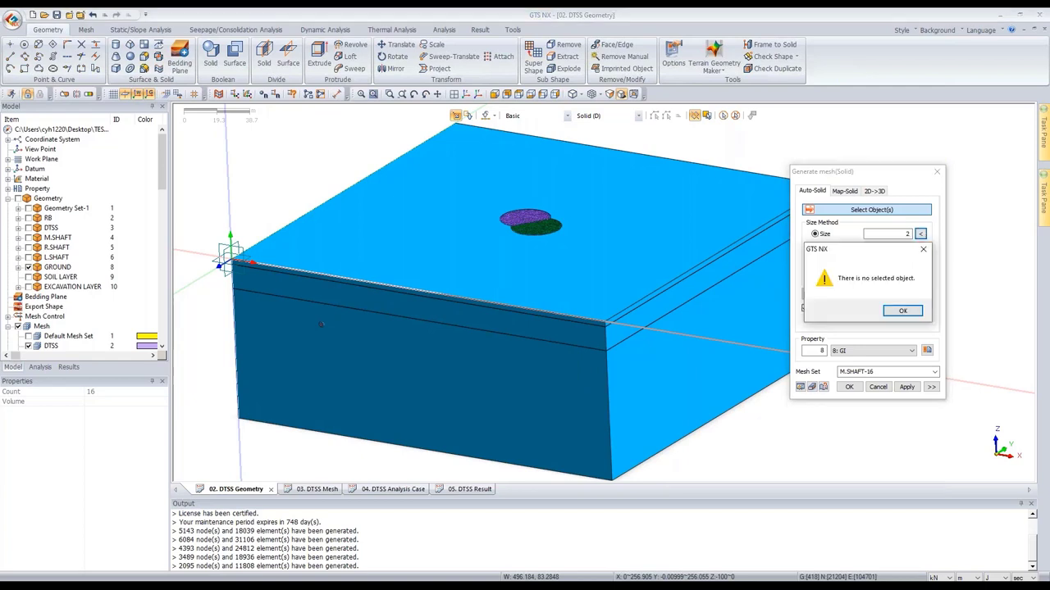
pyautogui.press('Return')
pyautogui.click(779, 138)
pyautogui.hotkey('ctrl', 'a')
pyautogui.click(921, 235)
pyautogui.moveTo(897, 234); pyautogui.dragTo(912, 234)
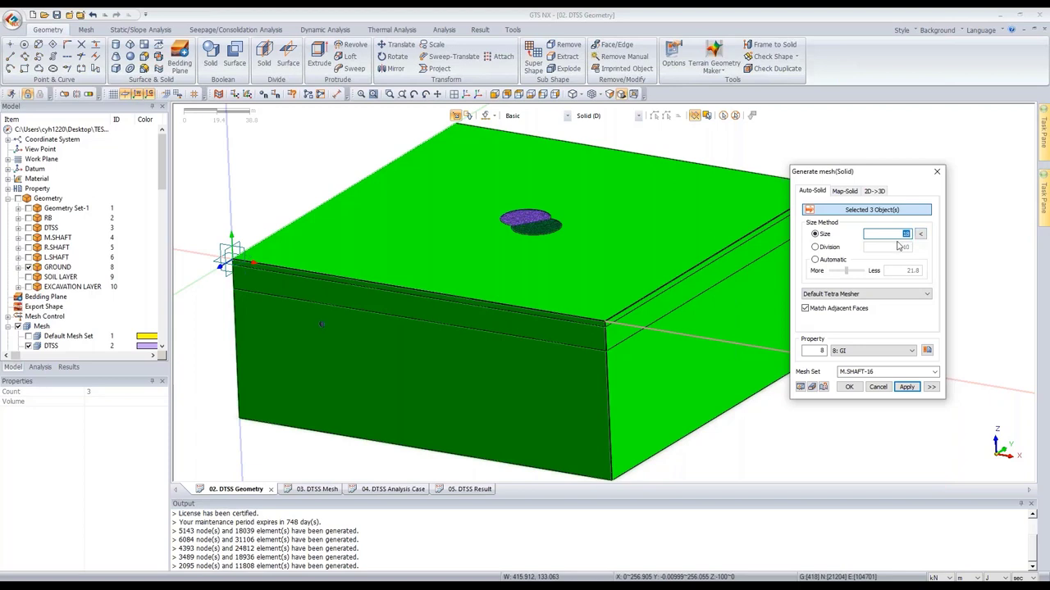
pyautogui.doubleClick(876, 371)
pyautogui.write('GOU')
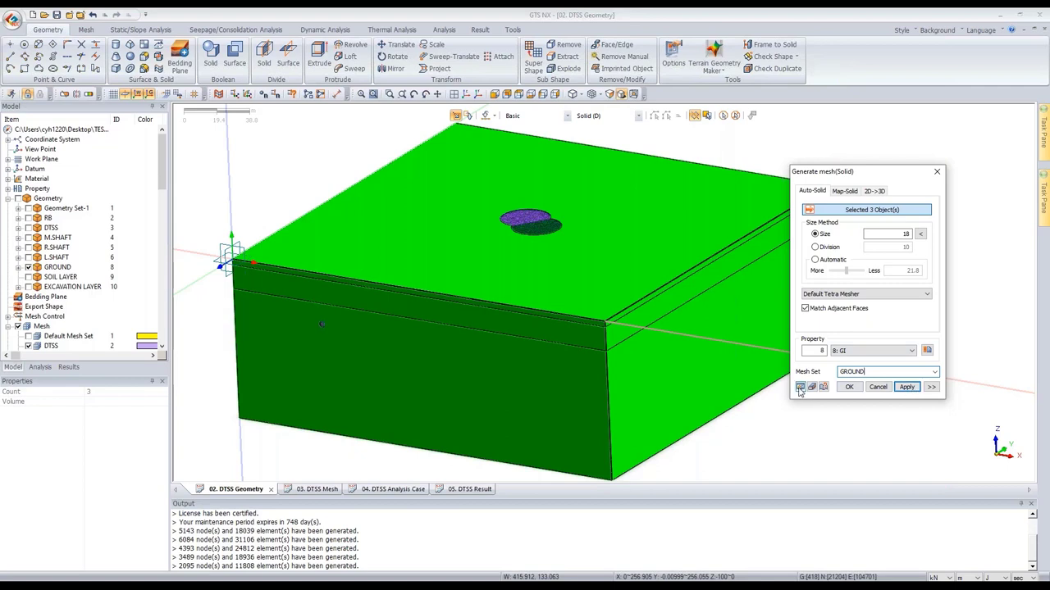
pyautogui.click(907, 389)
pyautogui.click(907, 389)
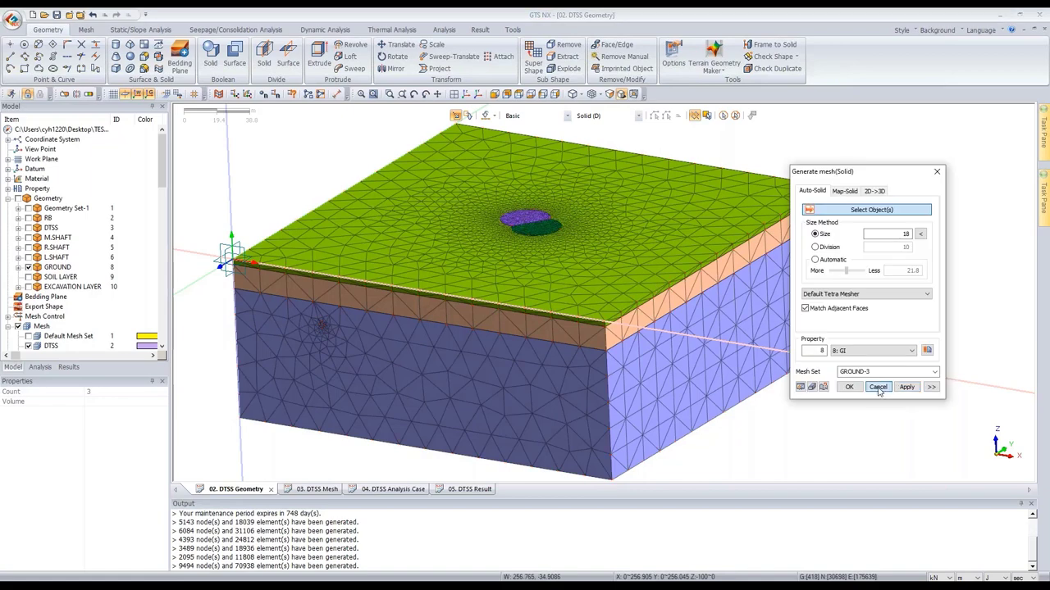
pyautogui.click(876, 389)
# - Start a Change Property operation on 3D elements in front view, using the Element selection filter
pyautogui.scroll(-2, 774, 314)
pyautogui.moveTo(738, 312); pyautogui.dragTo(609, 238, button='middle')
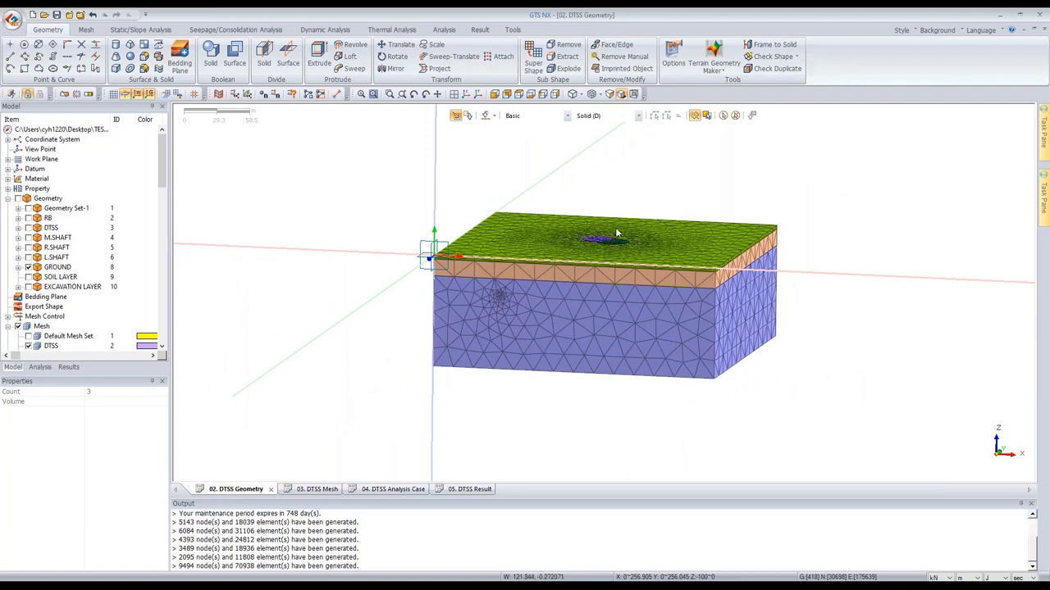
pyautogui.click(494, 96)
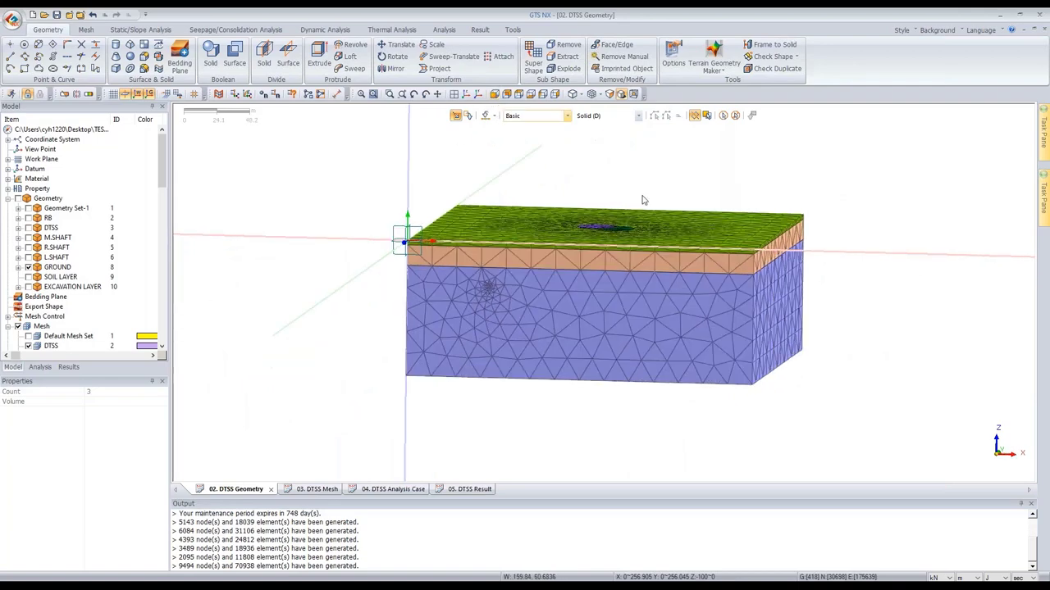
pyautogui.scroll(-1, 598, 328)
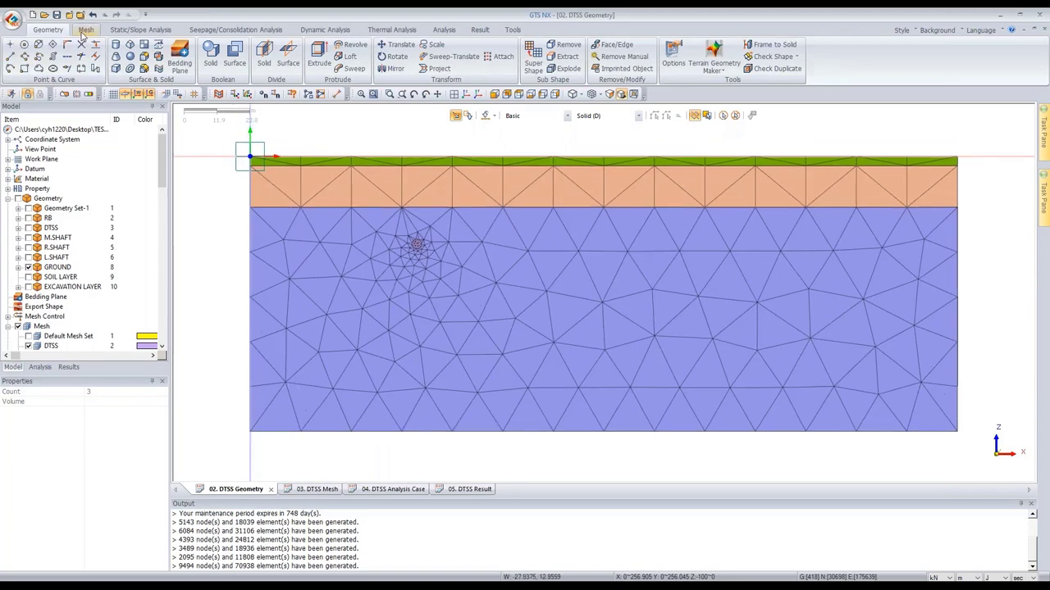
pyautogui.click(85, 30)
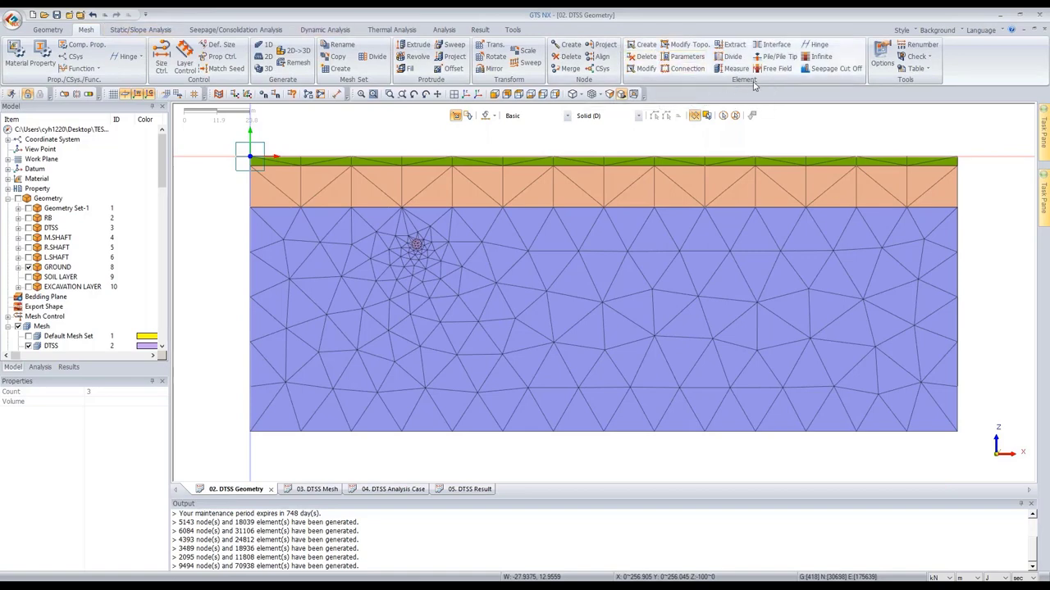
pyautogui.click(681, 58)
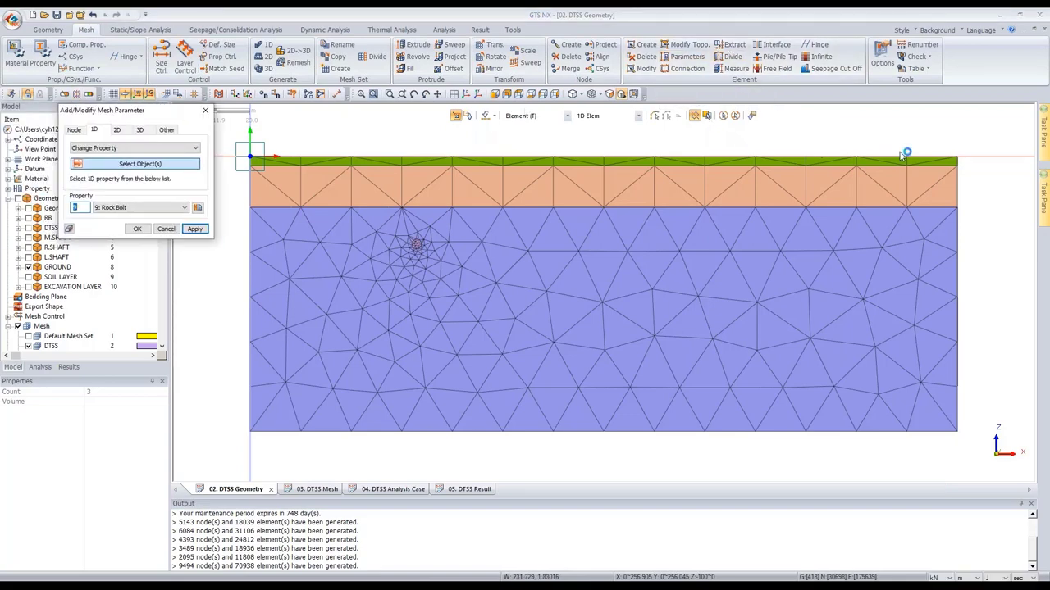
pyautogui.click(141, 130)
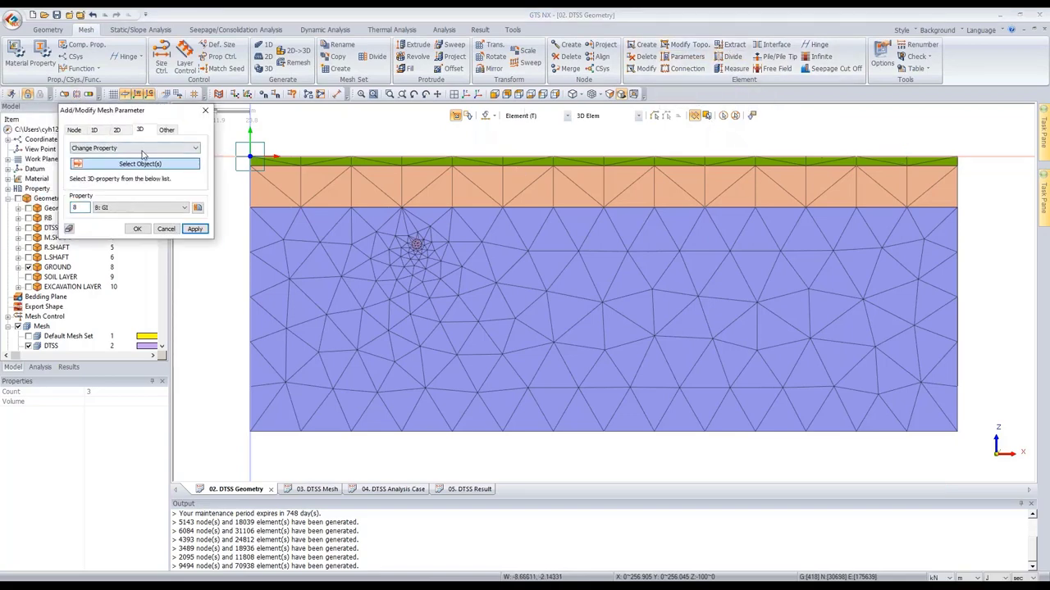
pyautogui.click(137, 152)
pyautogui.click(130, 156)
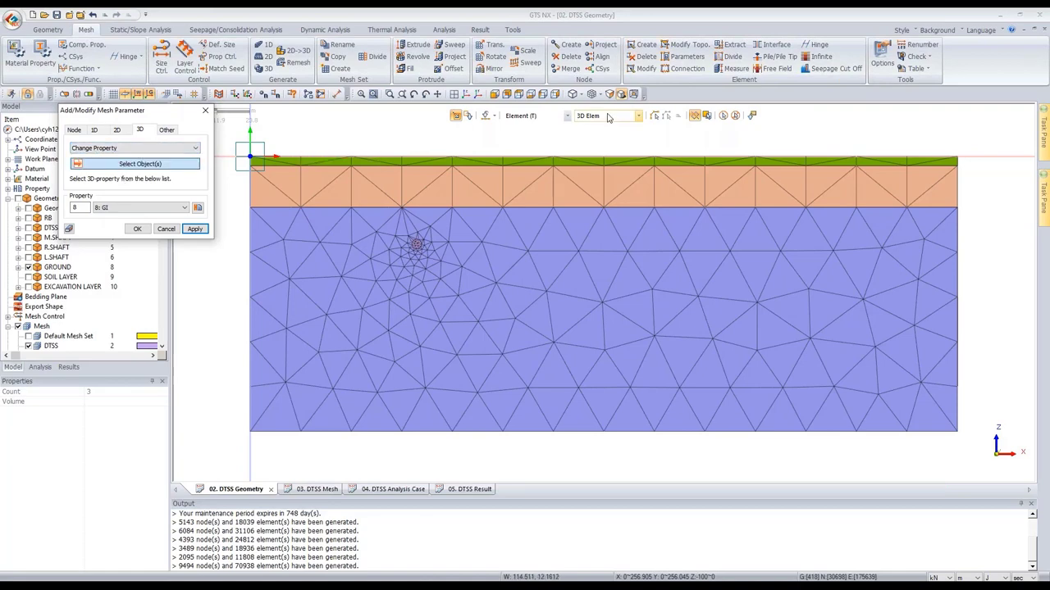
pyautogui.click(619, 138)
pyautogui.click(542, 117)
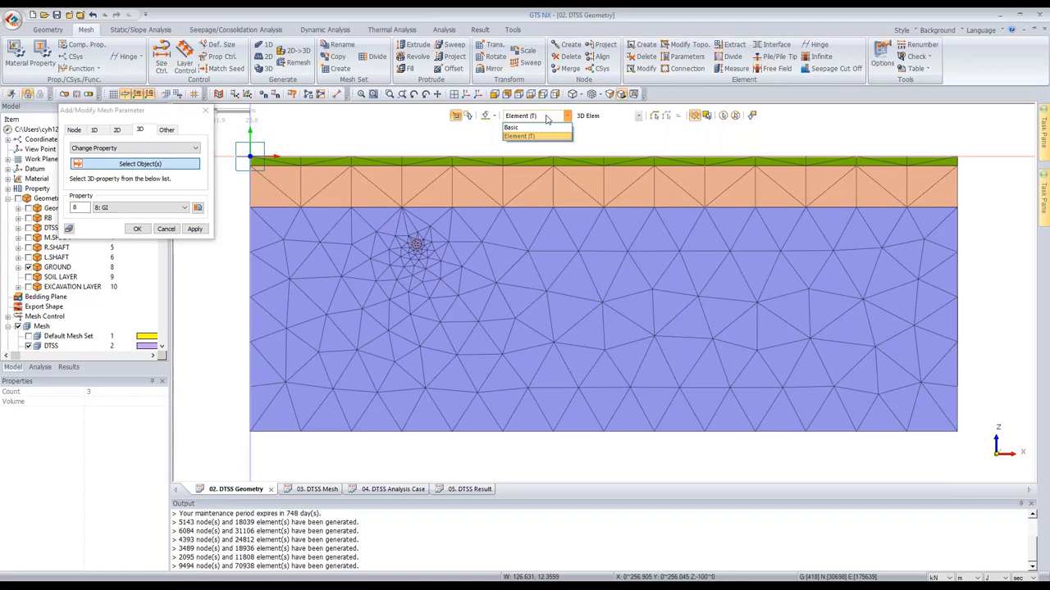
pyautogui.click(520, 137)
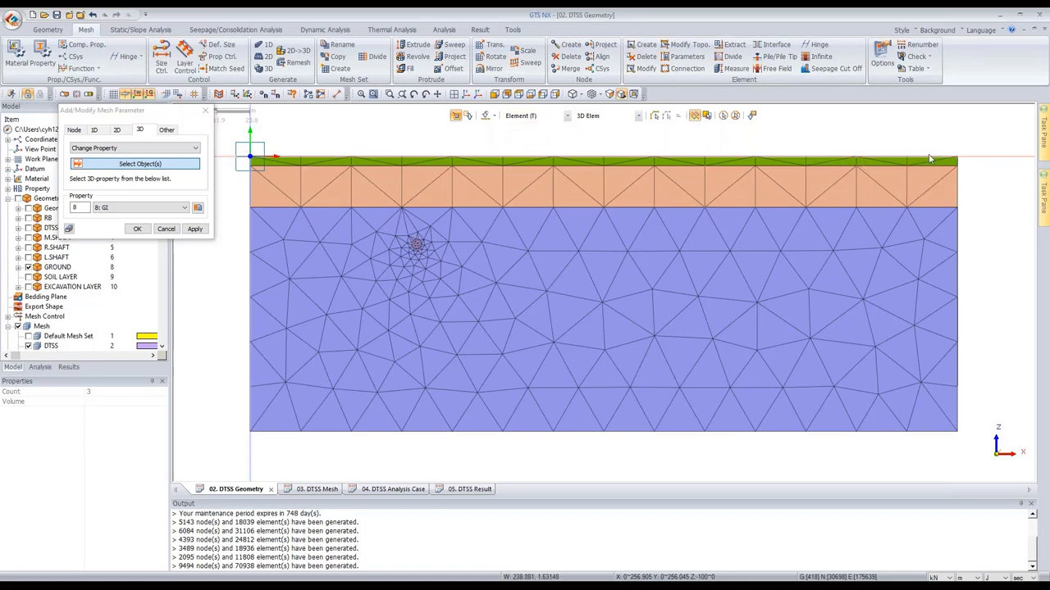
# - Select all elements of the thin uppermost ground layer and change their property to 6: Fill
pyautogui.moveTo(957, 167); pyautogui.dragTo(252, 157)
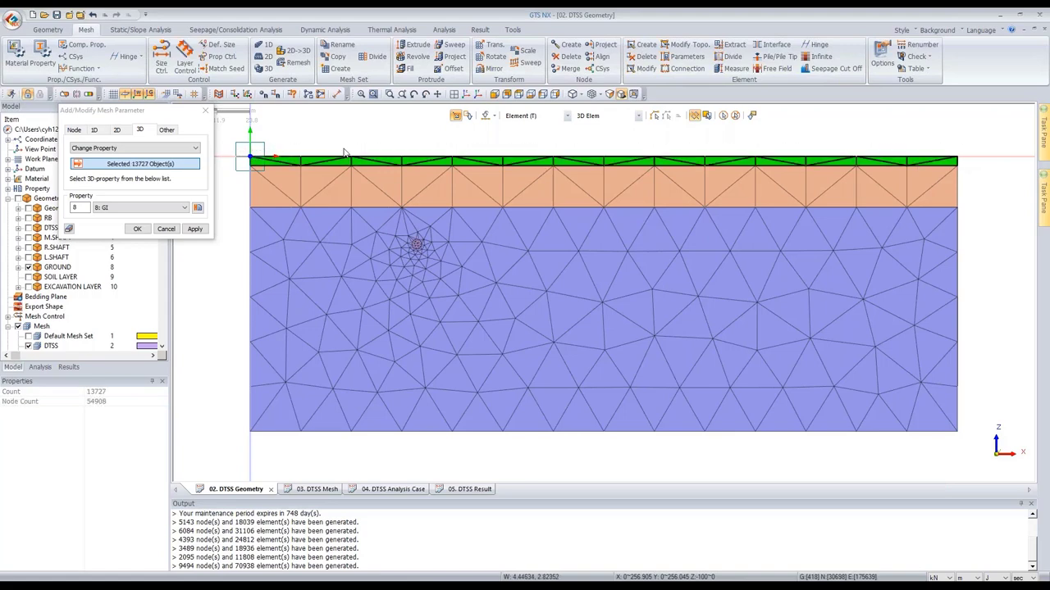
pyautogui.moveTo(809, 227); pyautogui.dragTo(604, 209, button='middle')
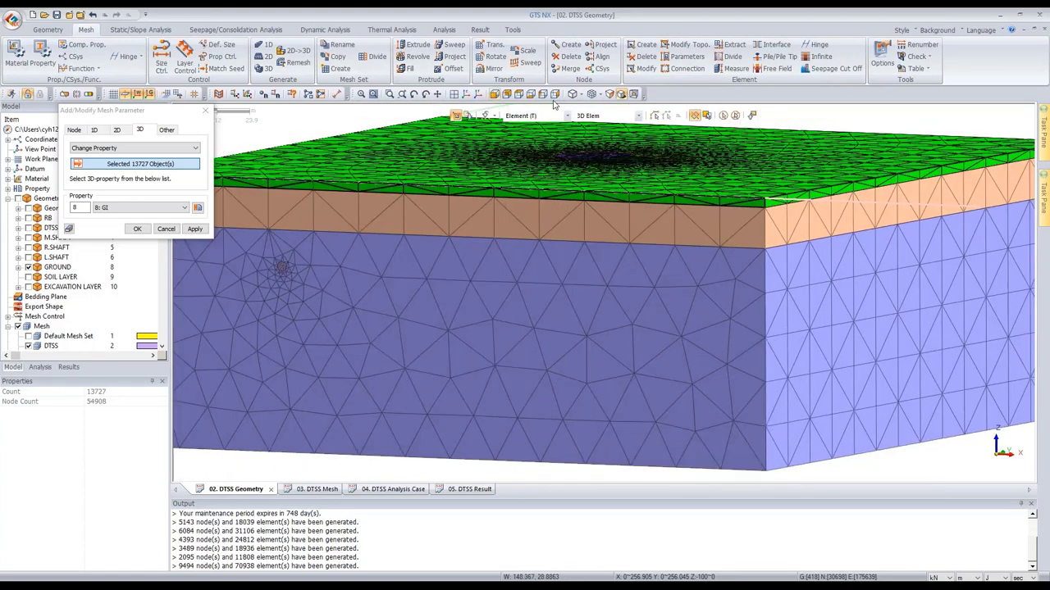
pyautogui.click(495, 93)
pyautogui.scroll(3, 651, 169)
pyautogui.scroll(-4, 681, 204)
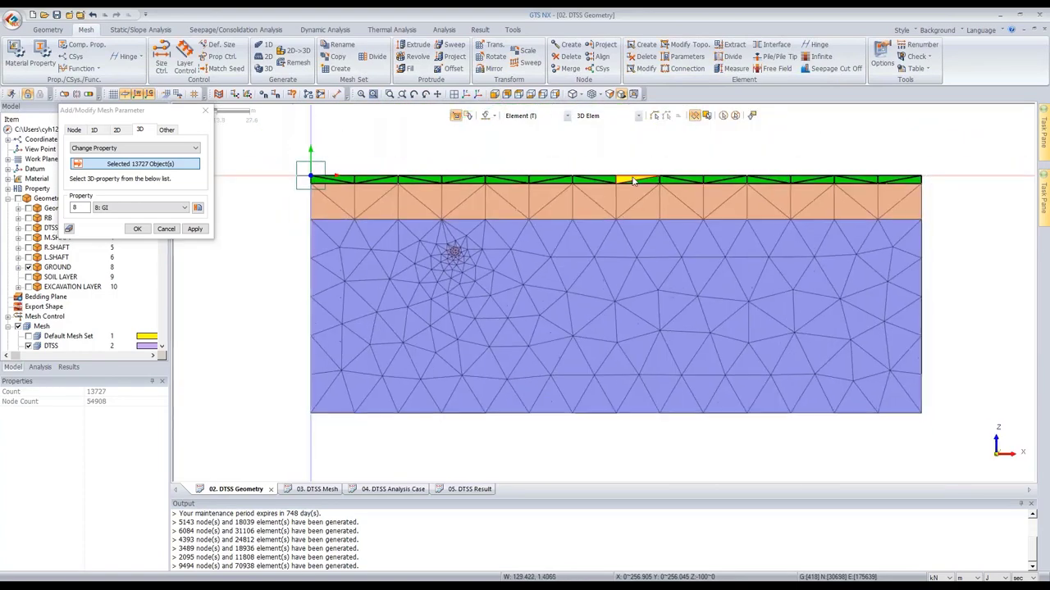
pyautogui.scroll(1, 740, 196)
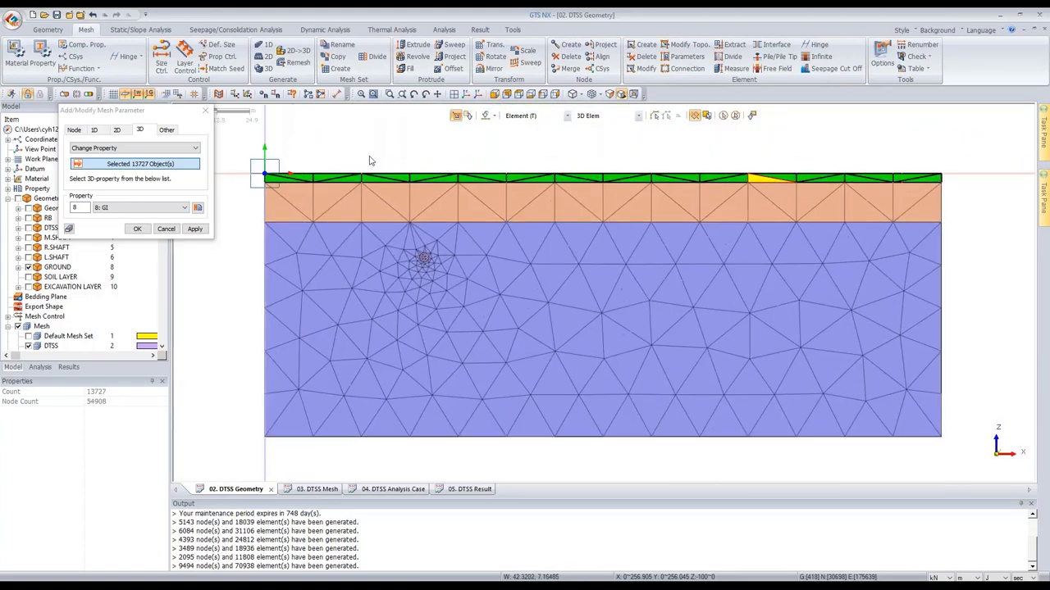
pyautogui.click(152, 209)
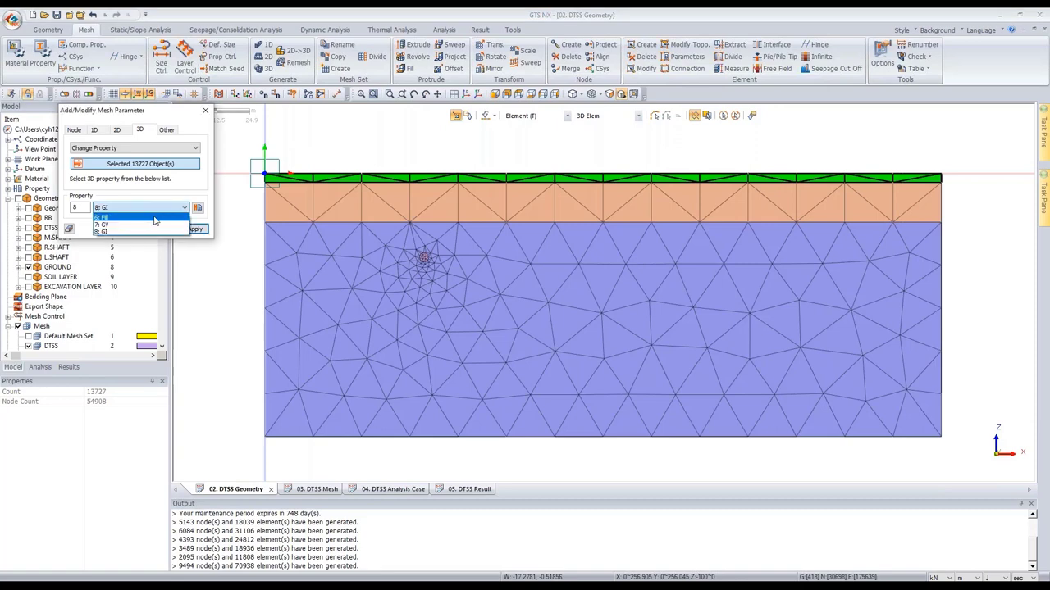
pyautogui.click(154, 218)
pyautogui.click(197, 230)
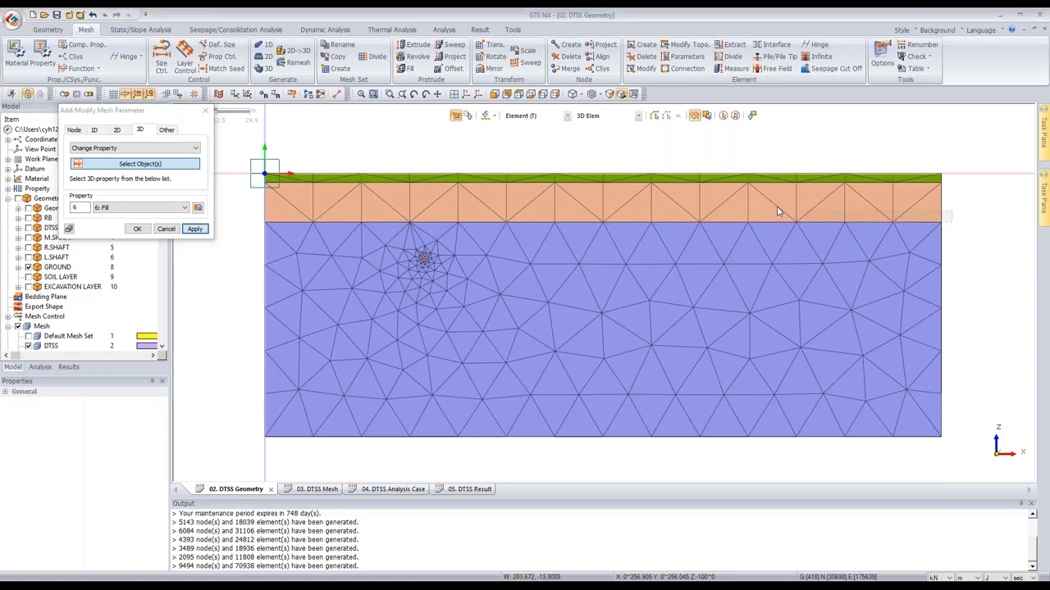
# - Change the property of the second ground layer's elements to 7: GV and check the property of that layer's mesh set
pyautogui.click(259, 190)
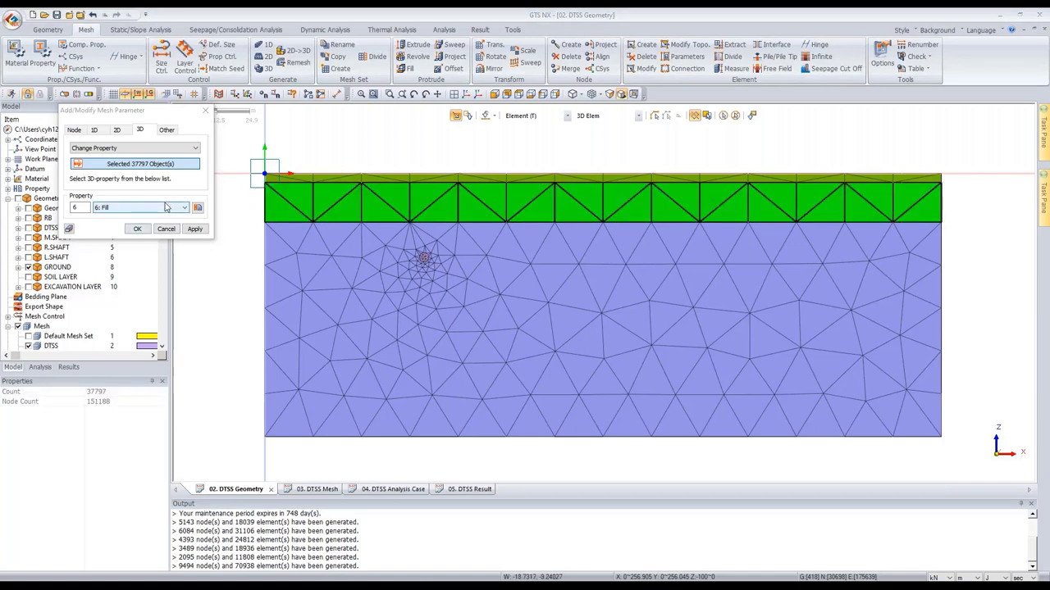
pyautogui.click(166, 207)
pyautogui.click(150, 225)
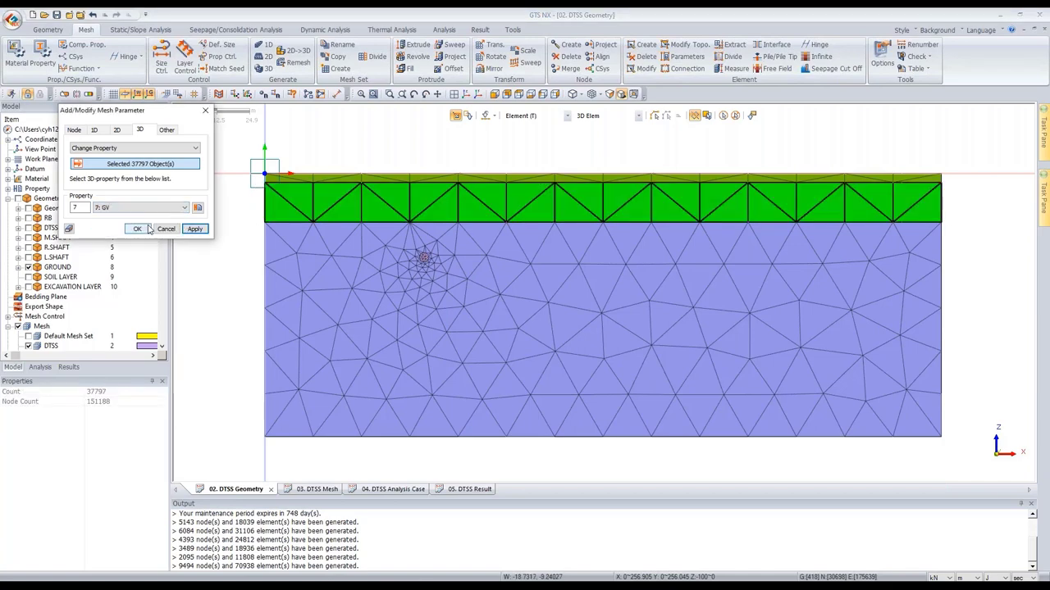
pyautogui.click(194, 229)
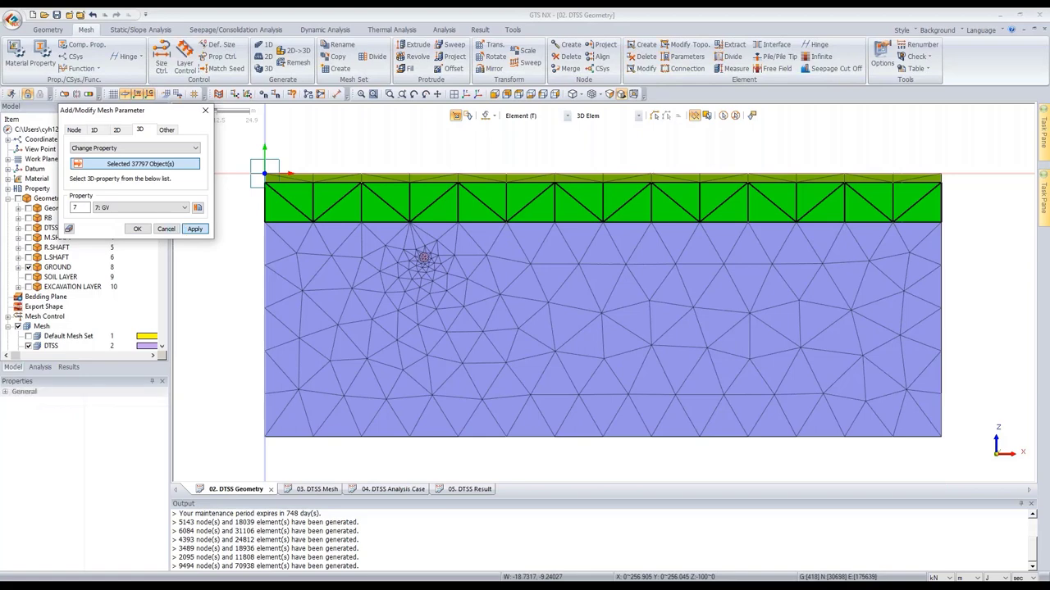
pyautogui.click(172, 231)
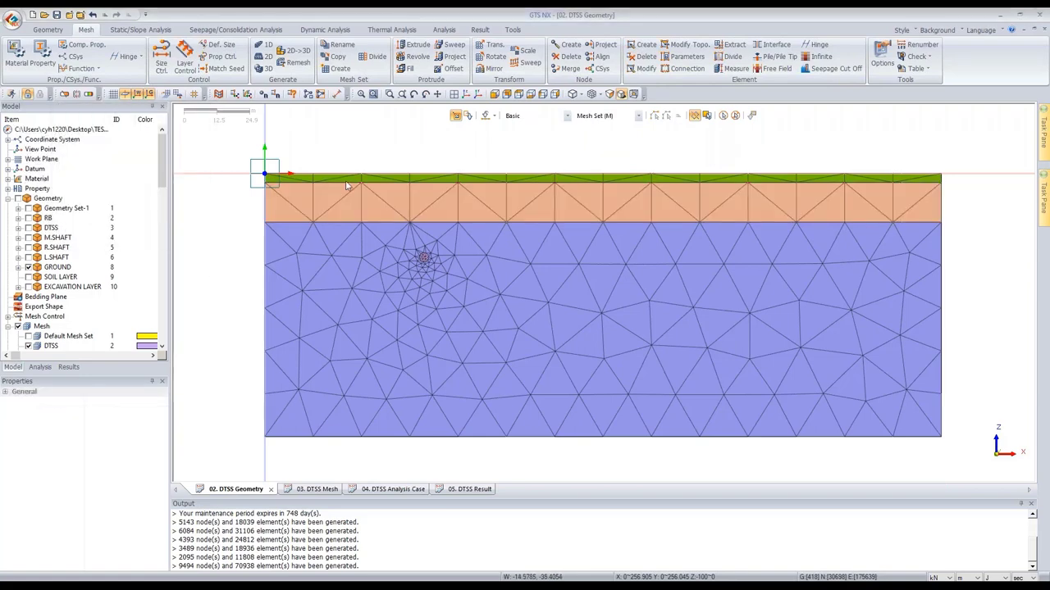
pyautogui.click(416, 199)
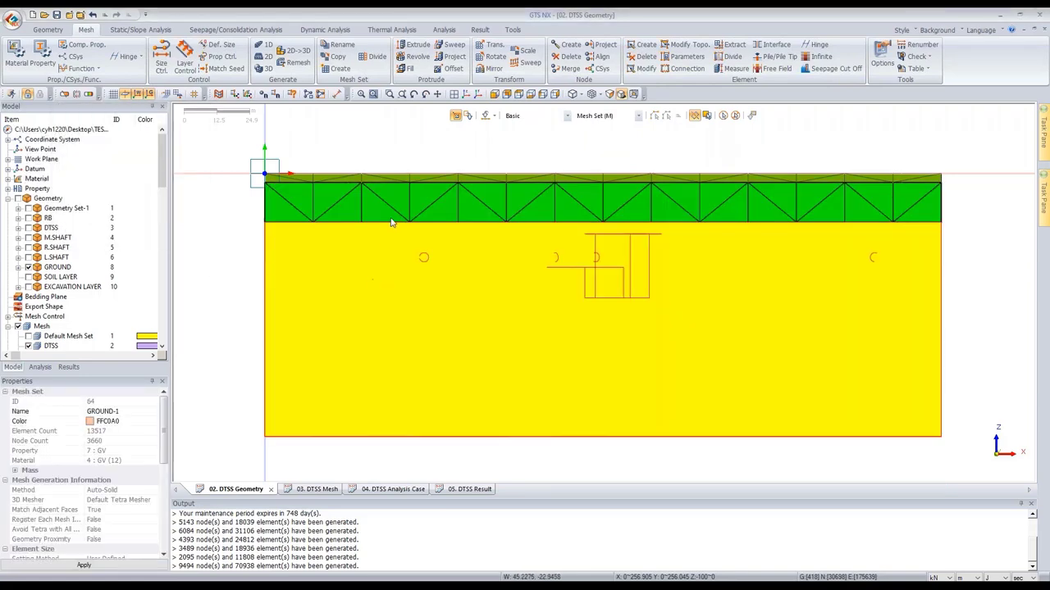
# - Check the assigned property of each of the three ground layers' mesh sets
pyautogui.click(423, 179)
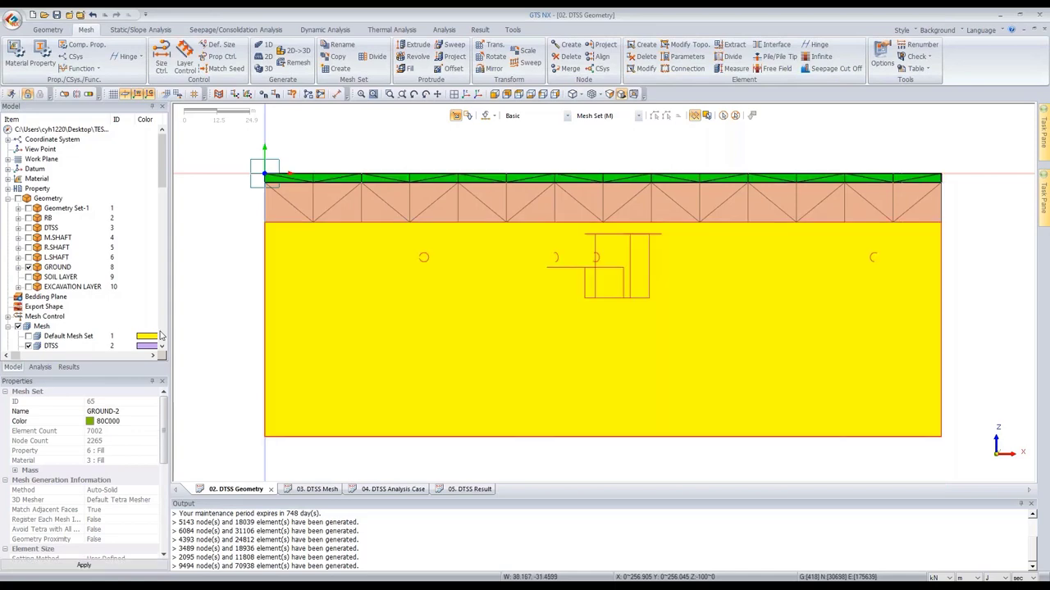
pyautogui.press('Escape')
pyautogui.click(419, 179)
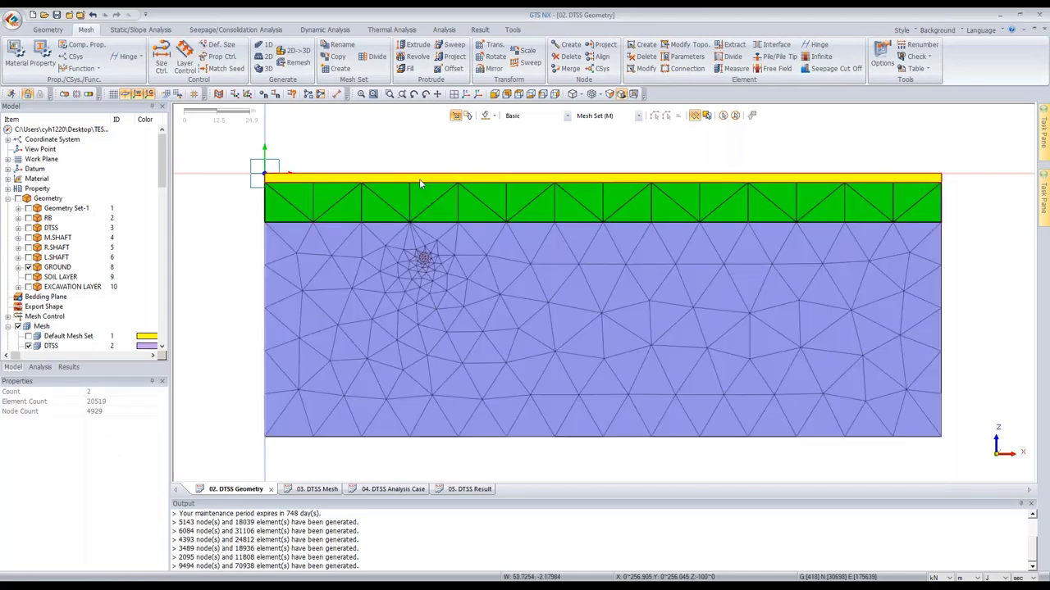
pyautogui.click(470, 196)
pyautogui.keyDown('ctrl'); pyautogui.click(470, 196); pyautogui.keyUp('ctrl')
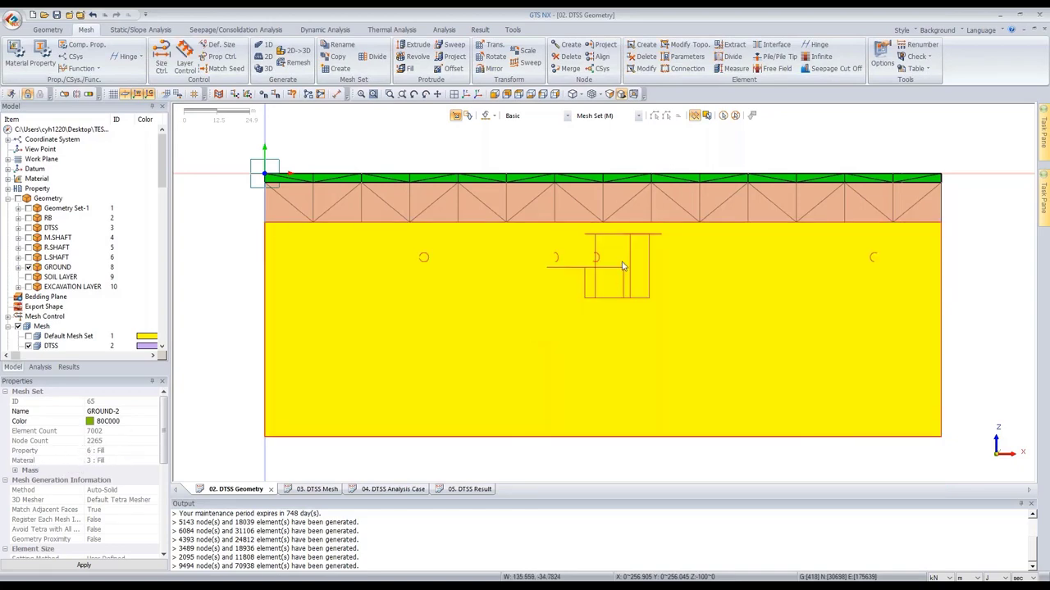
pyautogui.click(633, 189)
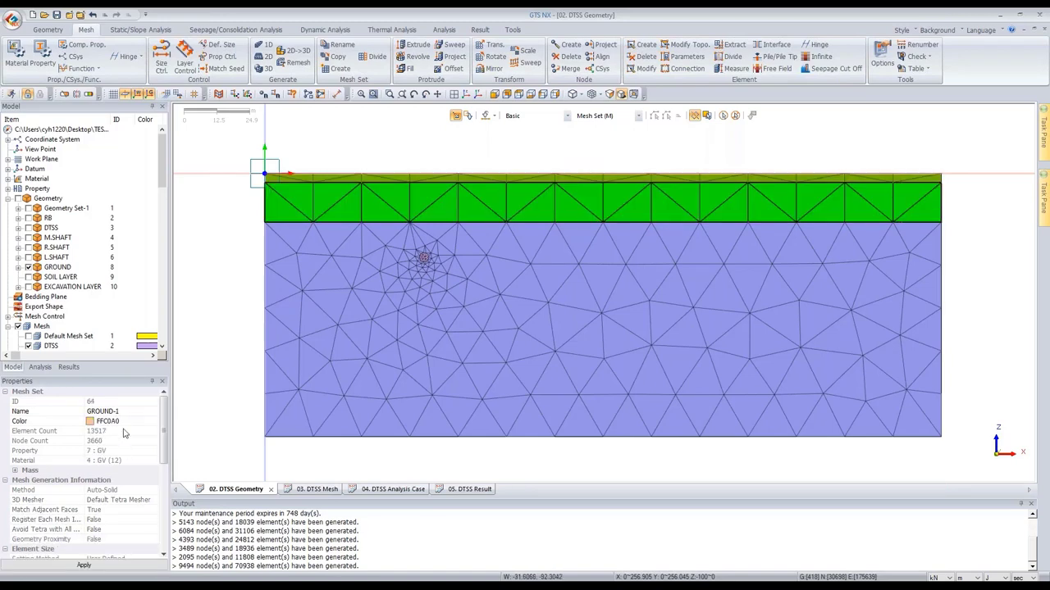
pyautogui.click(629, 260)
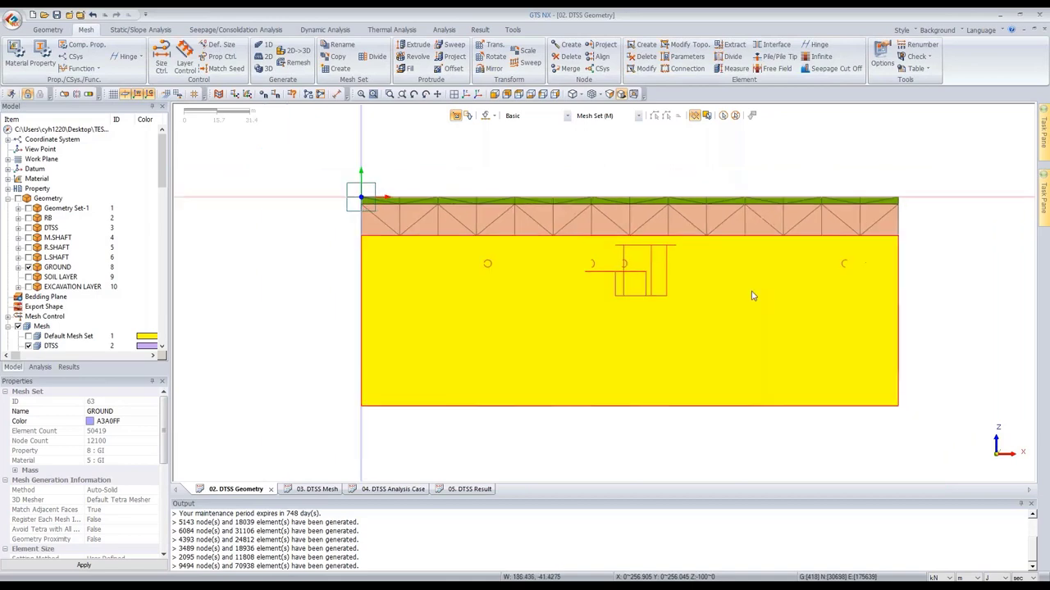
# - Hide the GROUND, GROUND-1 and GROUND-2 mesh sets so only the shaft and tunnel meshes are shown
pyautogui.scroll(-3, 750, 295)
pyautogui.moveTo(928, 252); pyautogui.dragTo(906, 259, button='middle')
pyautogui.scroll(-12, 64, 270)
pyautogui.scroll(12, 77, 294)
pyautogui.scroll(-7, 78, 295)
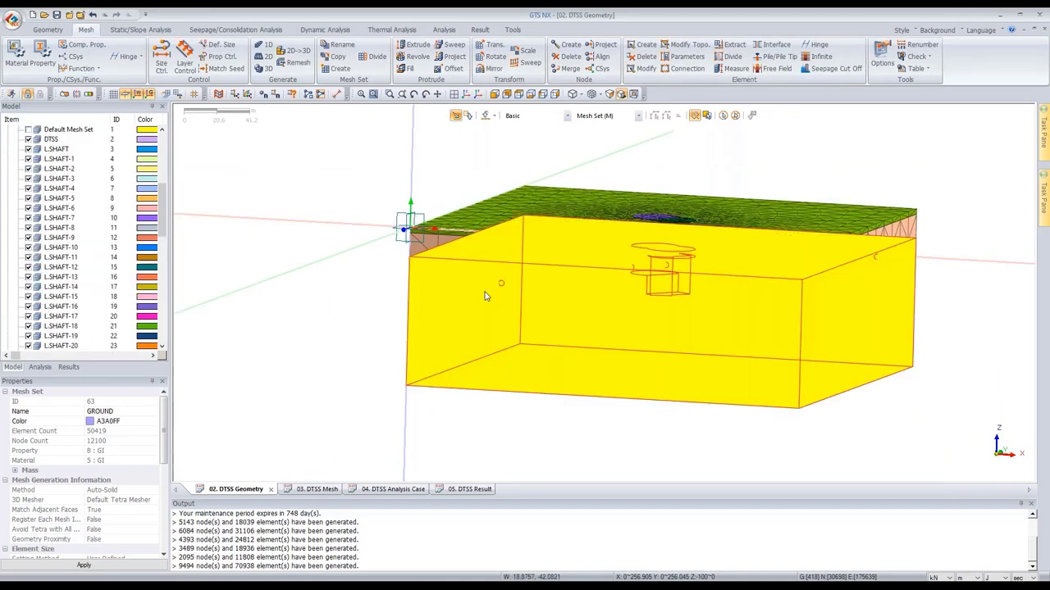
pyautogui.moveTo(873, 197); pyautogui.dragTo(860, 202, button='middle')
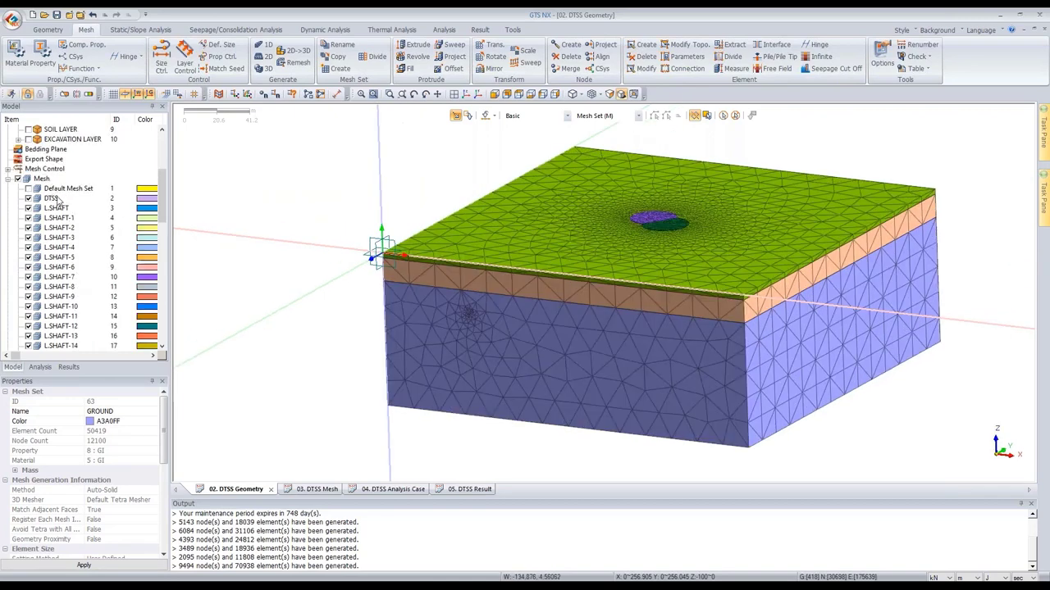
pyautogui.click(41, 179)
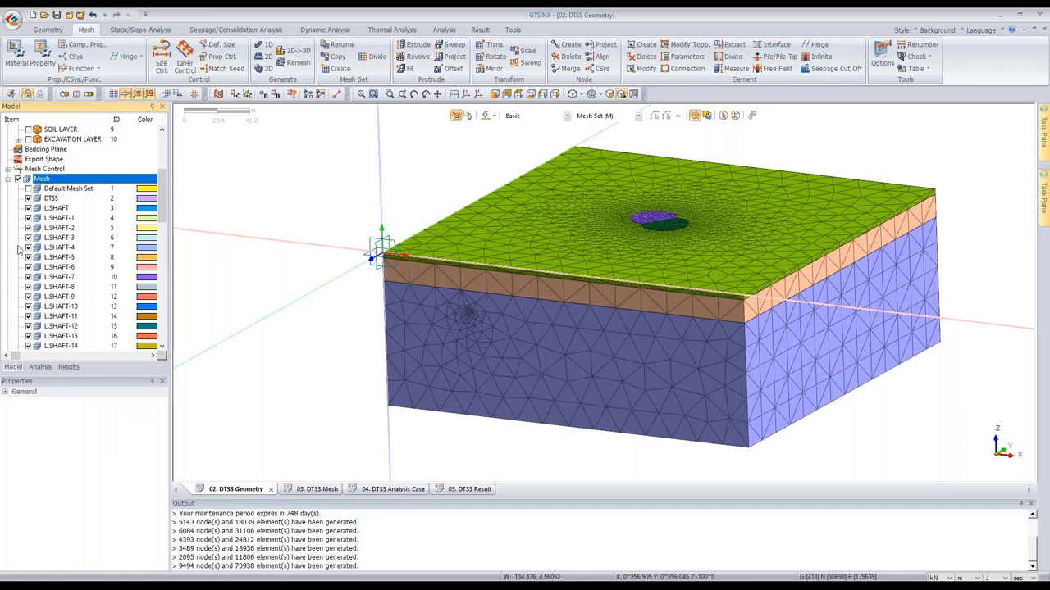
pyautogui.scroll(-15, 73, 280)
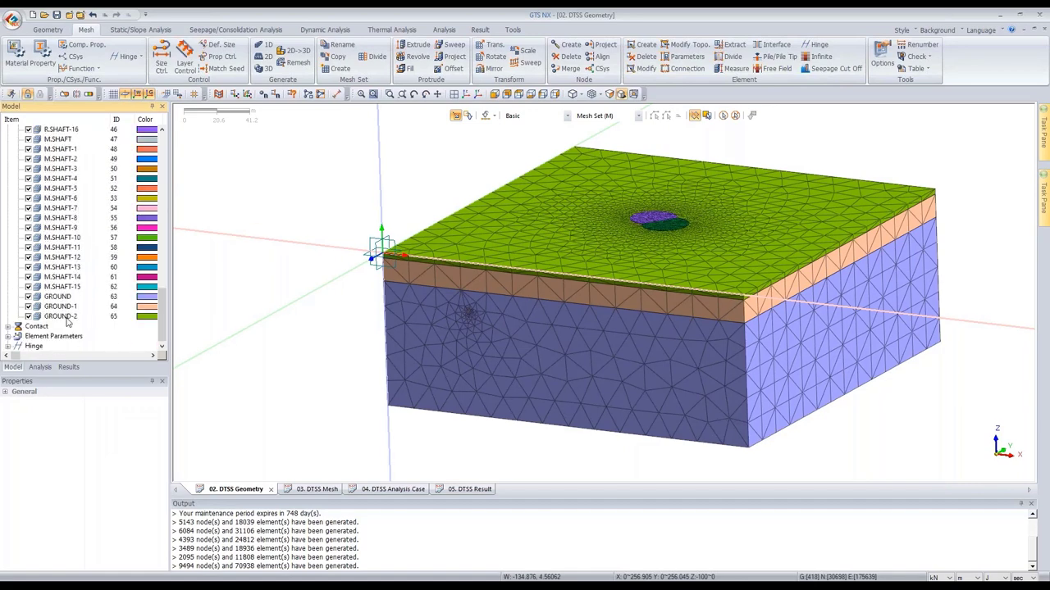
pyautogui.click(61, 317)
pyautogui.keyDown('shift'); pyautogui.click(58, 296); pyautogui.keyUp('shift')
pyautogui.click(29, 297)
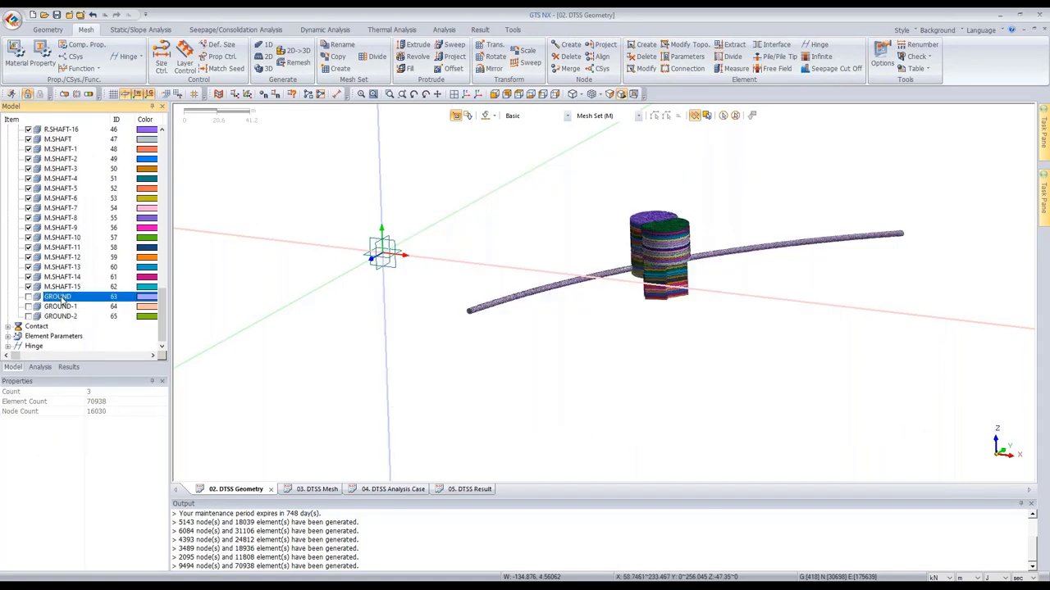
pyautogui.click(29, 303)
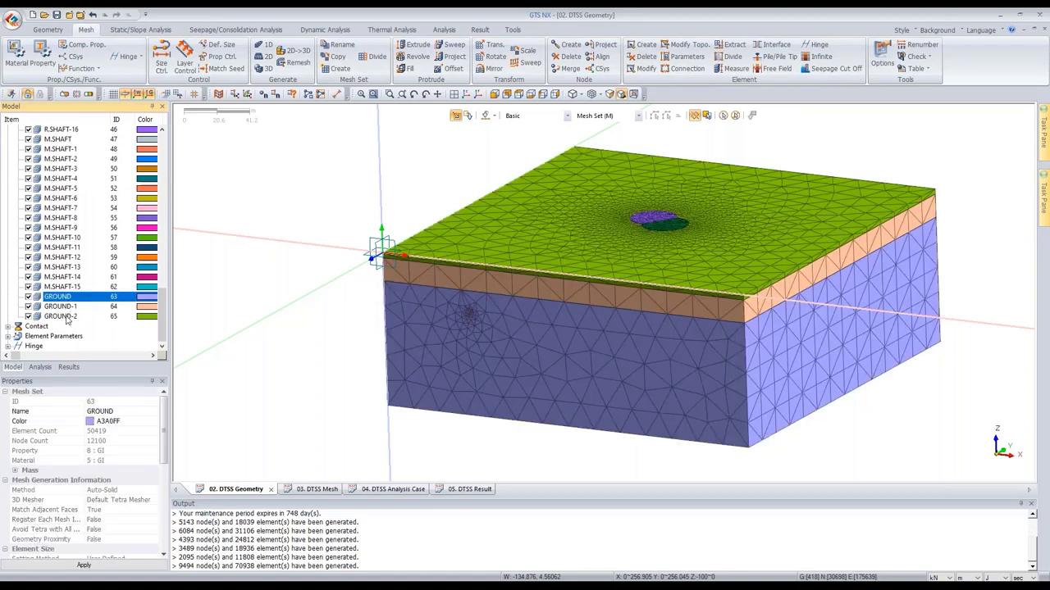
pyautogui.click(30, 303)
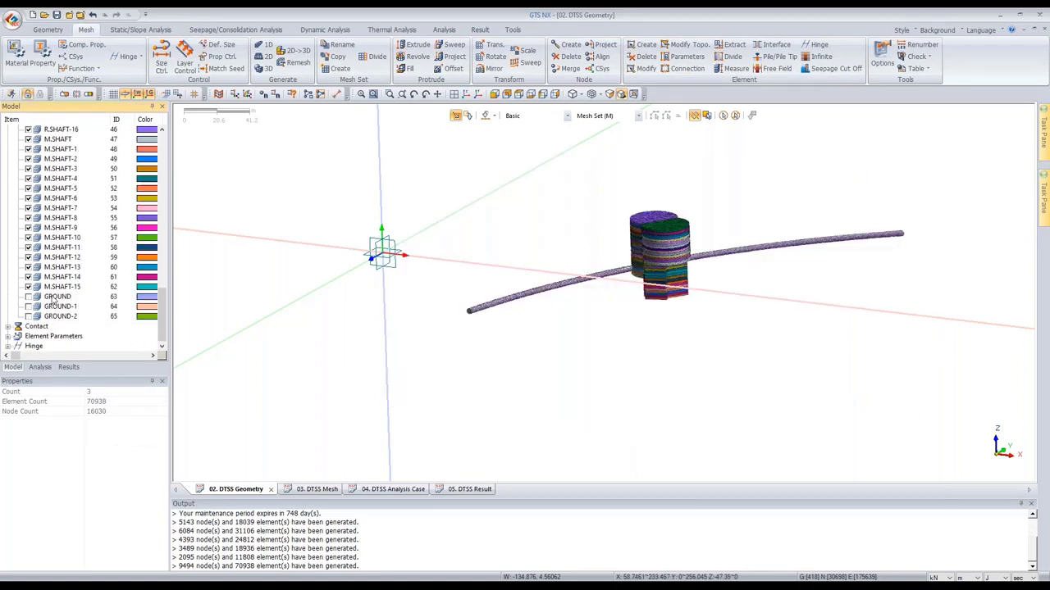
# - Hide all remaining mesh sets from DTSS to M.SHAFT-15 and collapse the mesh set list
pyautogui.click(62, 287)
pyautogui.scroll(10, 53, 312)
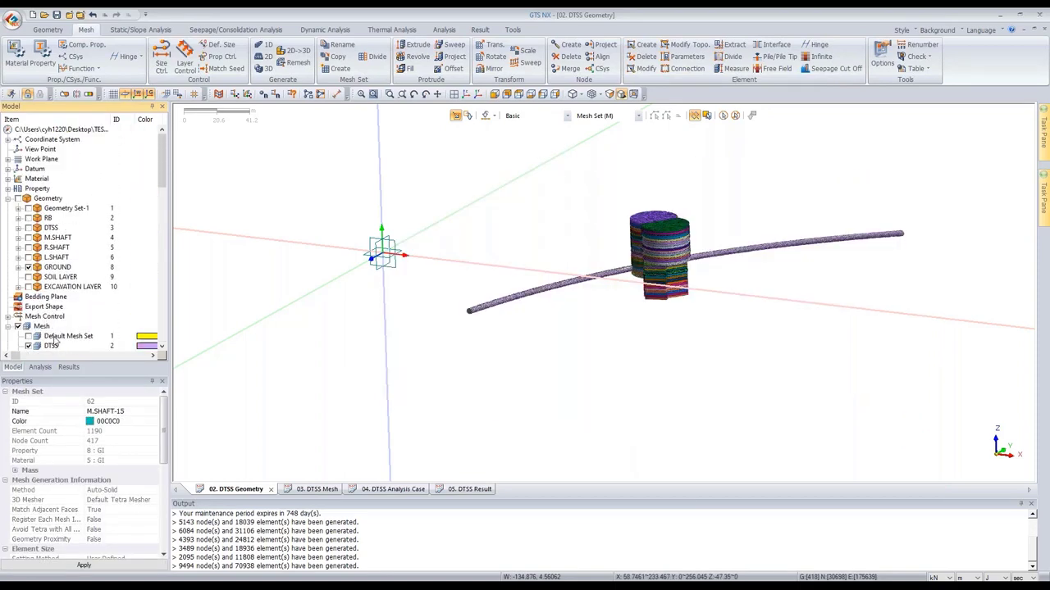
pyautogui.click(53, 345)
pyautogui.click(28, 345)
pyautogui.scroll(-4, 45, 297)
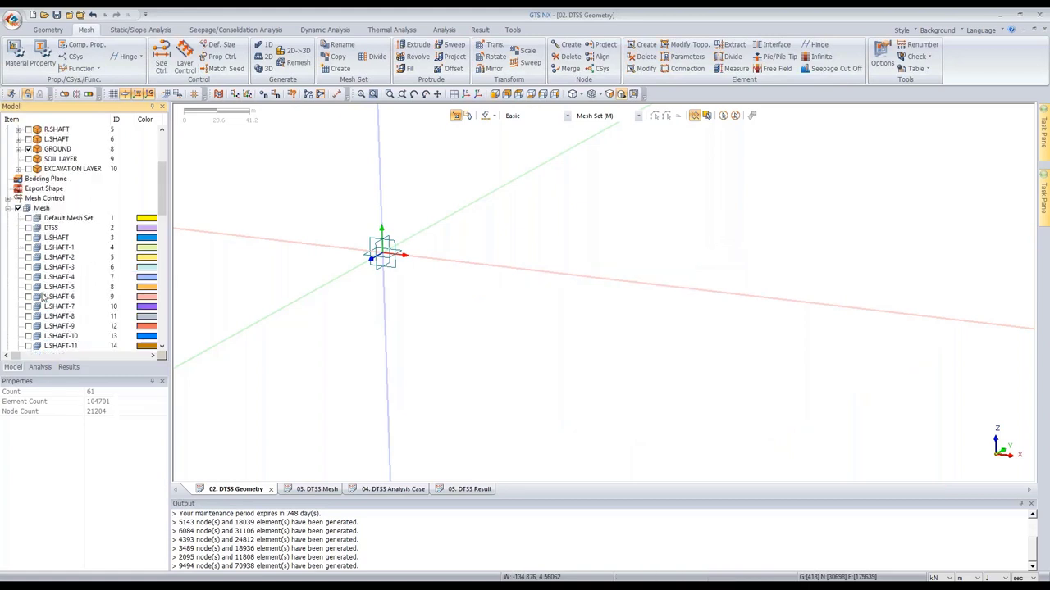
pyautogui.doubleClick(41, 209)
pyautogui.scroll(1, 36, 248)
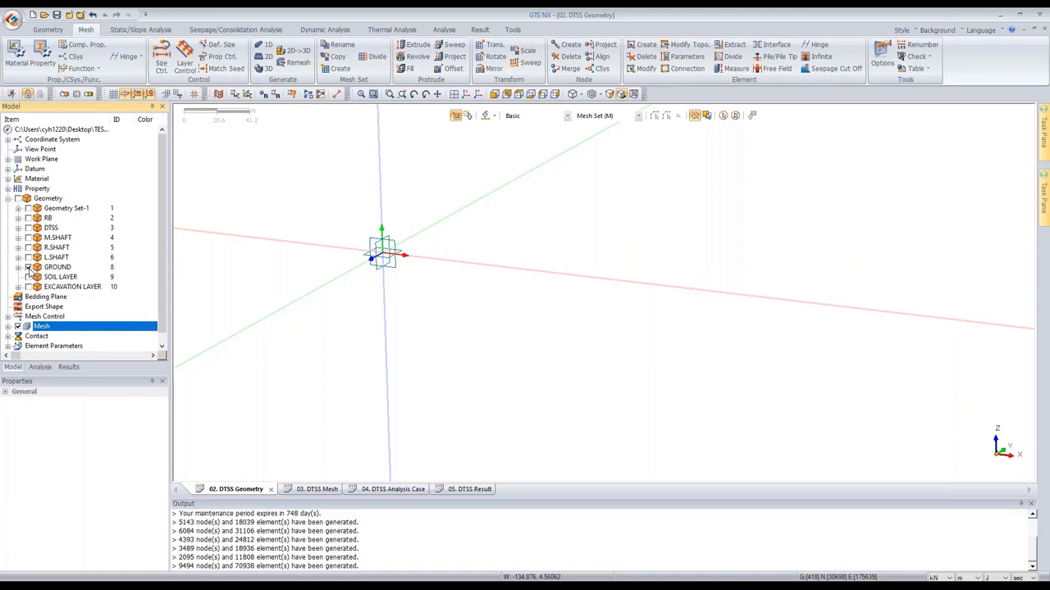
# - Hide the GROUND geometry and show the R.SHAFT and L.SHAFT geometry in front view
pyautogui.click(29, 267)
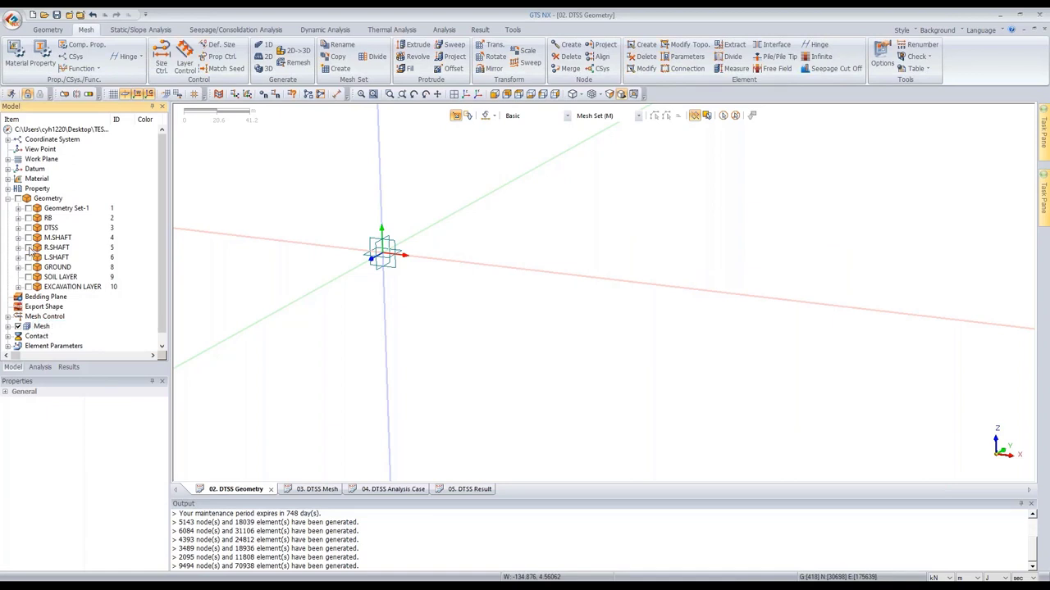
pyautogui.click(28, 248)
pyautogui.click(29, 258)
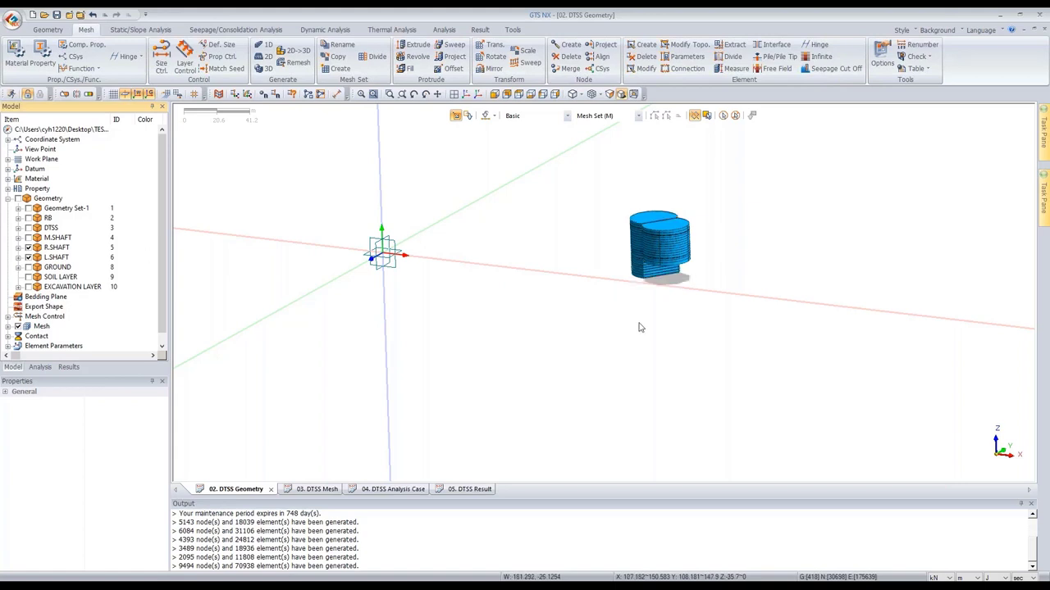
pyautogui.click(494, 94)
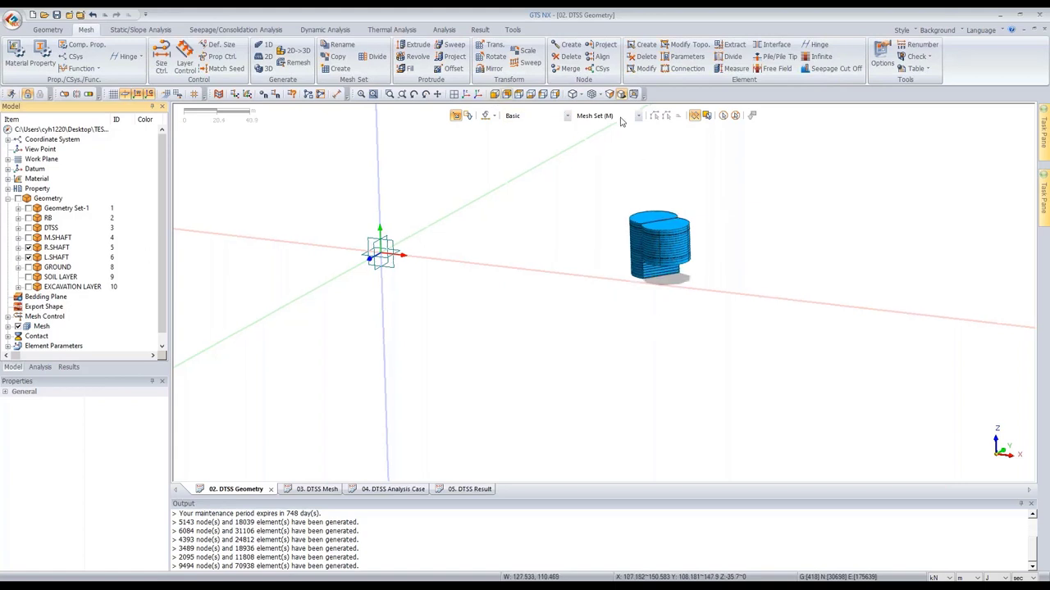
pyautogui.scroll(-1, 708, 265)
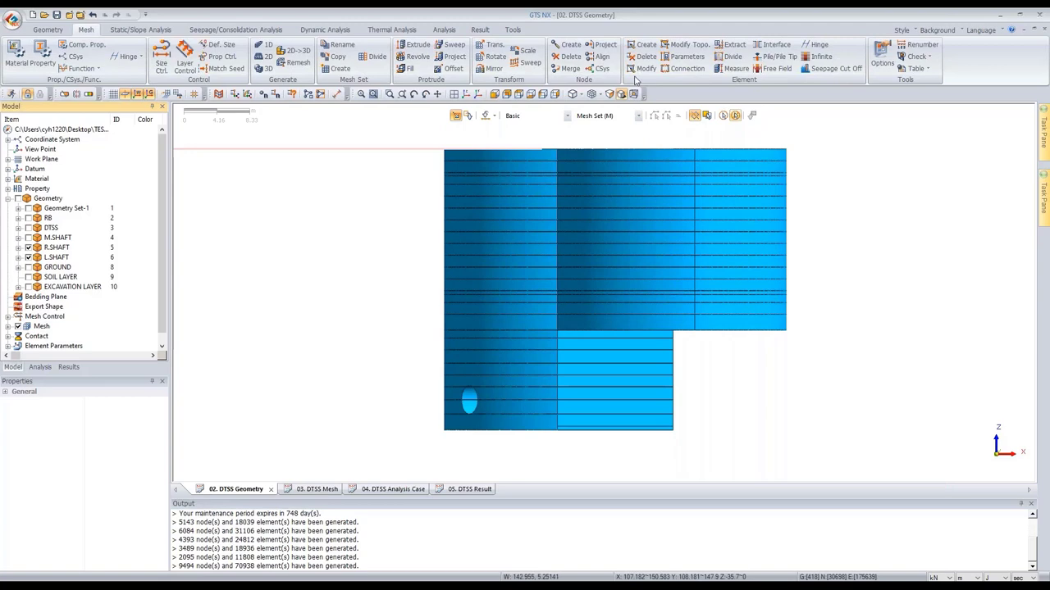
# - Start an Extract Element operation from geometry with type Face, limiting picking to front-facing objects
pyautogui.click(736, 45)
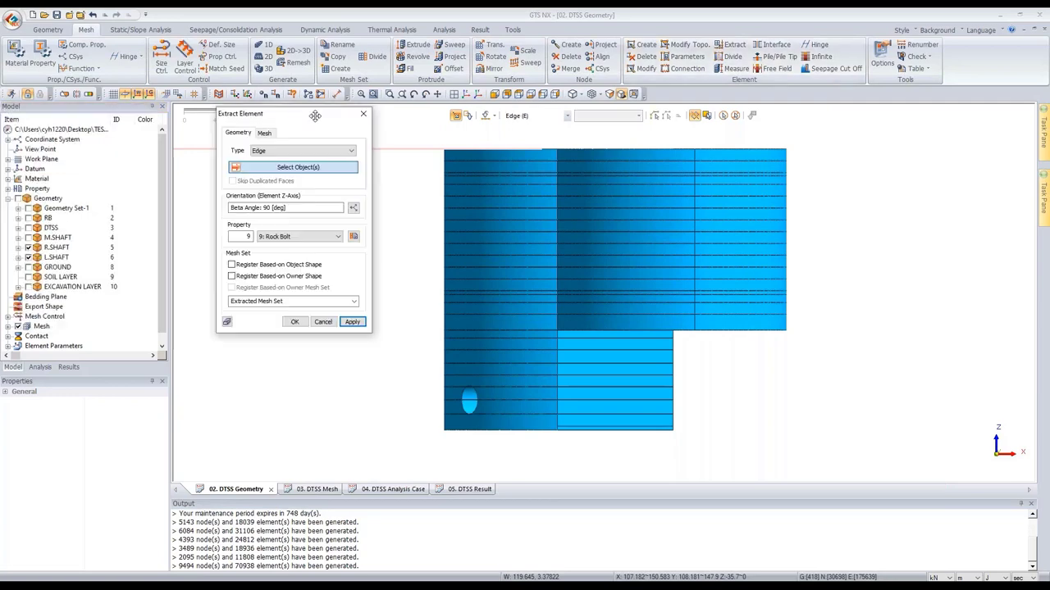
pyautogui.click(295, 151)
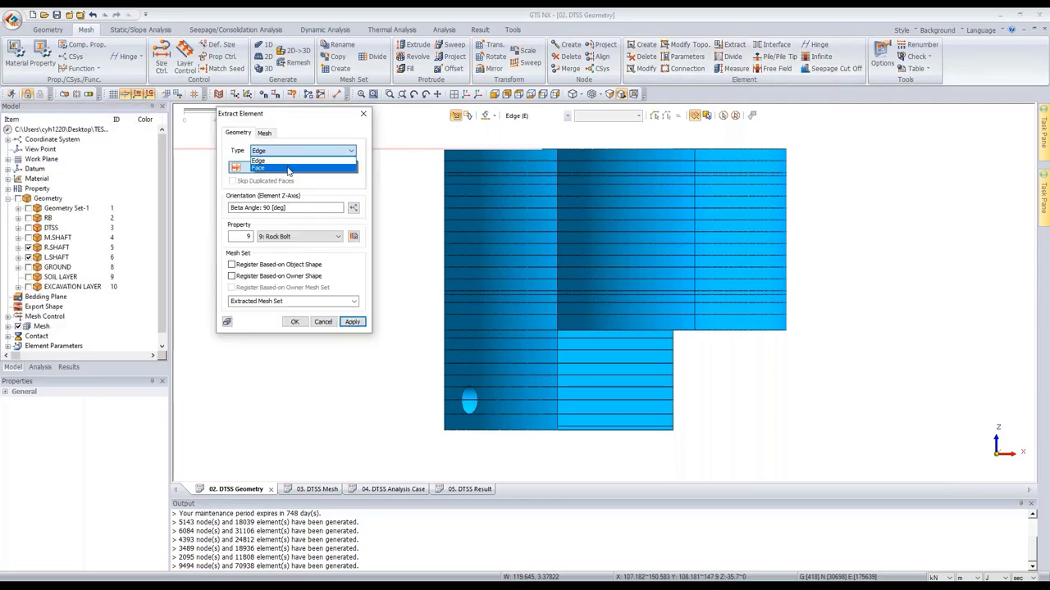
pyautogui.click(274, 170)
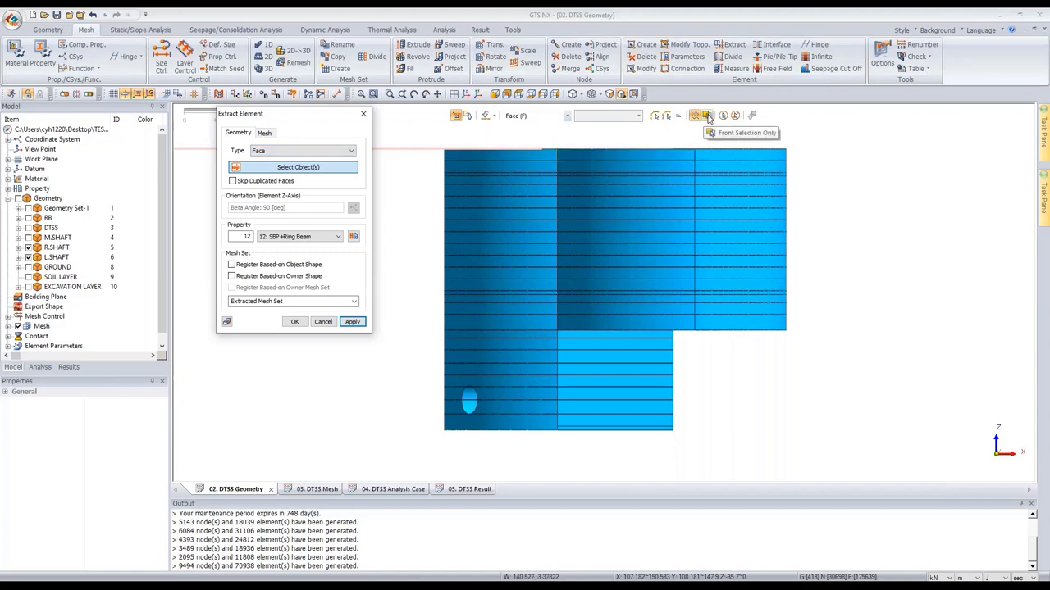
pyautogui.click(707, 116)
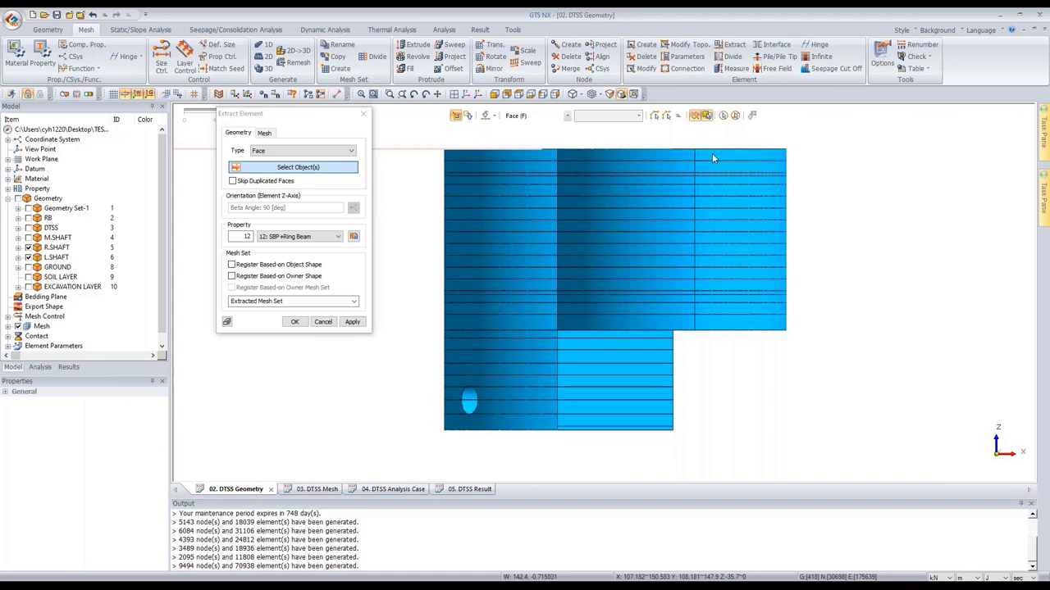
# - Select the outer wall faces of both shafts from all sides, excluding the tunnel openings and the faces beneath the right shaft
pyautogui.click(620, 323)
pyautogui.moveTo(569, 143); pyautogui.dragTo(689, 143, button='middle')
pyautogui.click(575, 407)
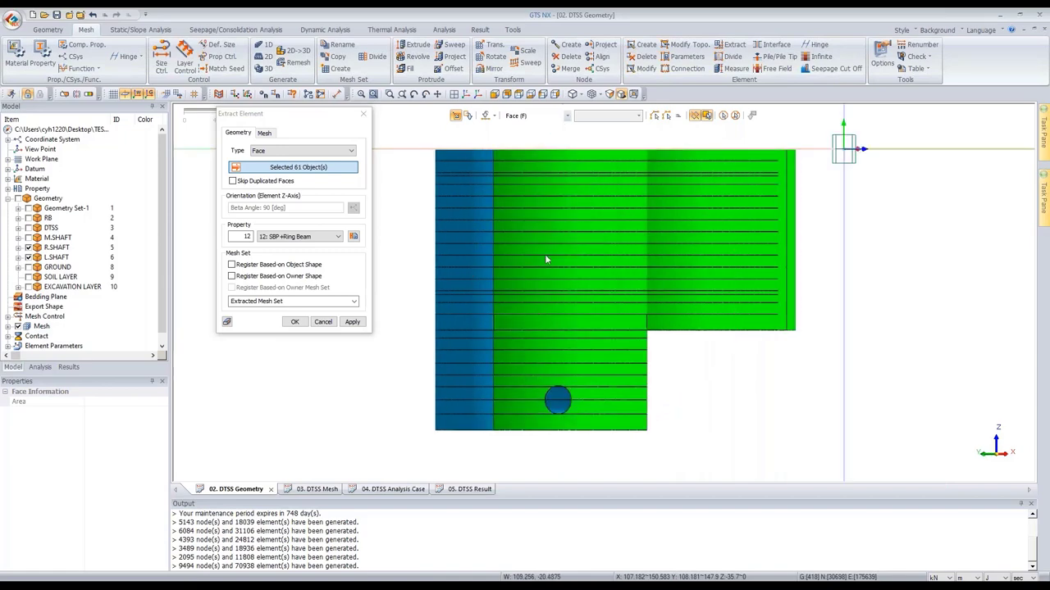
pyautogui.moveTo(565, 136); pyautogui.dragTo(726, 136, button='middle')
pyautogui.click(525, 414)
pyautogui.moveTo(656, 141); pyautogui.dragTo(679, 144, button='middle')
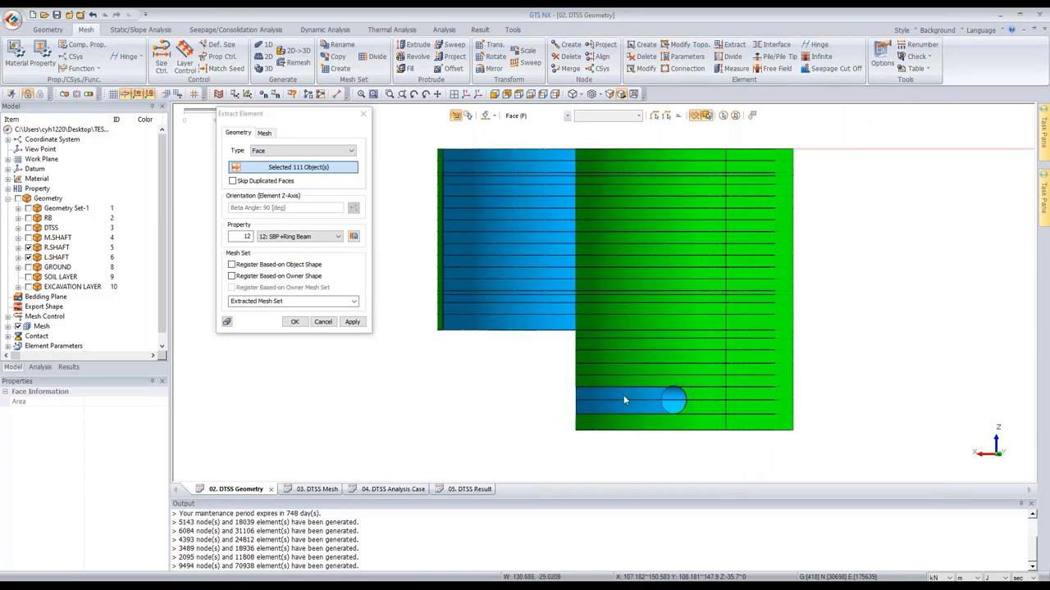
pyautogui.click(615, 414)
pyautogui.click(474, 330)
pyautogui.moveTo(621, 141); pyautogui.dragTo(663, 140, button='middle')
pyautogui.rightClick(521, 399)
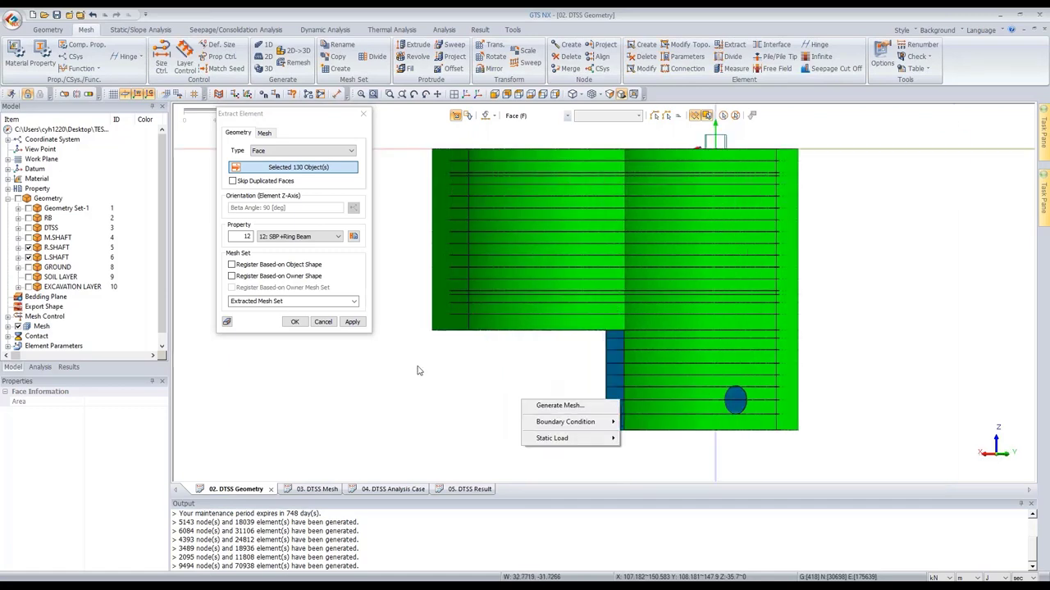
# - Extract elements from the selected faces with property 1: SBP into a mesh set named SBP
pyautogui.moveTo(335, 117); pyautogui.dragTo(399, 124)
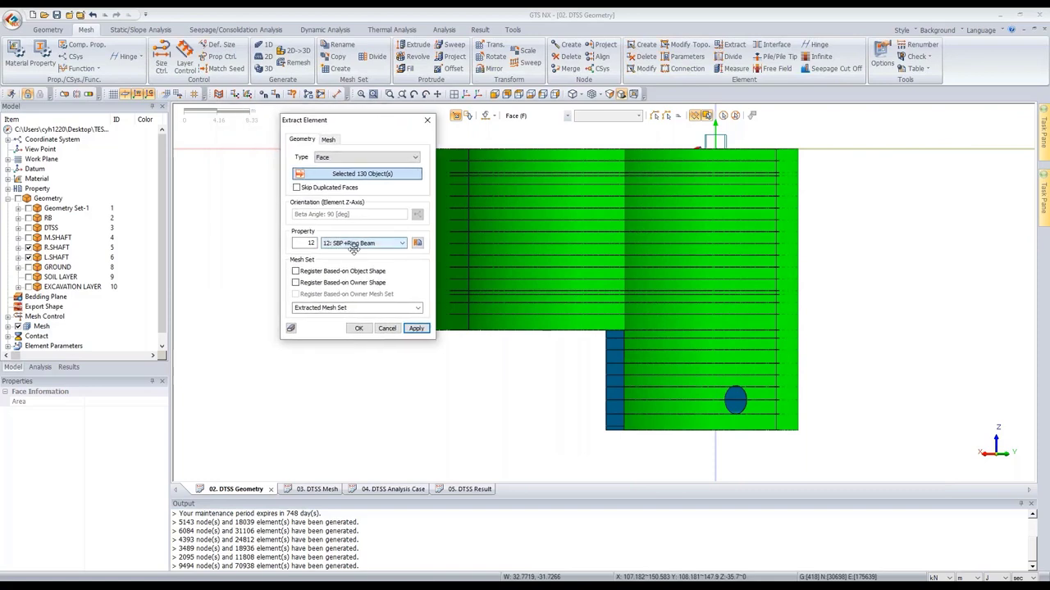
pyautogui.click(366, 243)
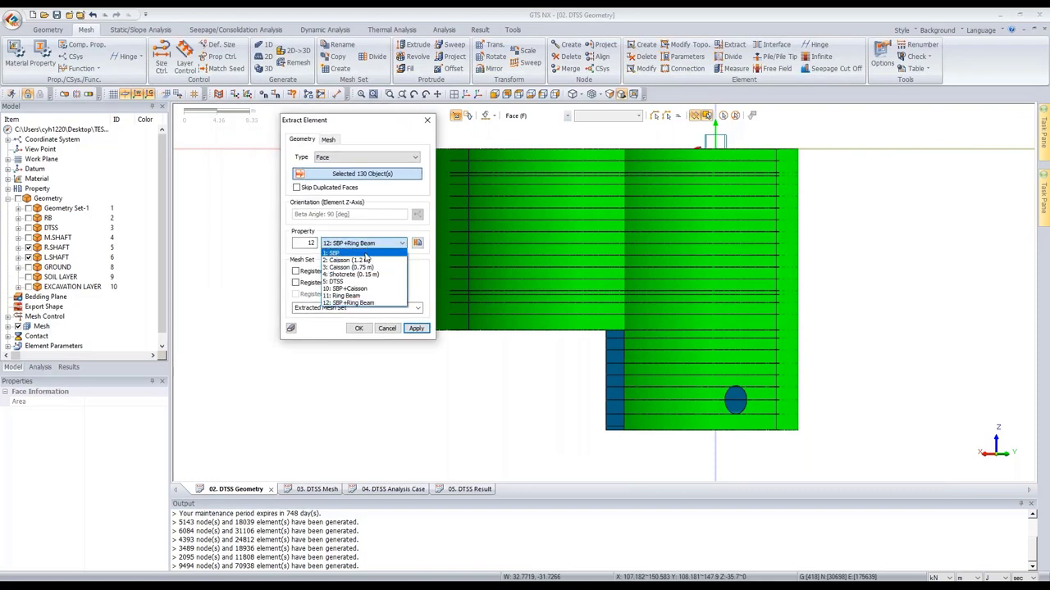
pyautogui.click(365, 253)
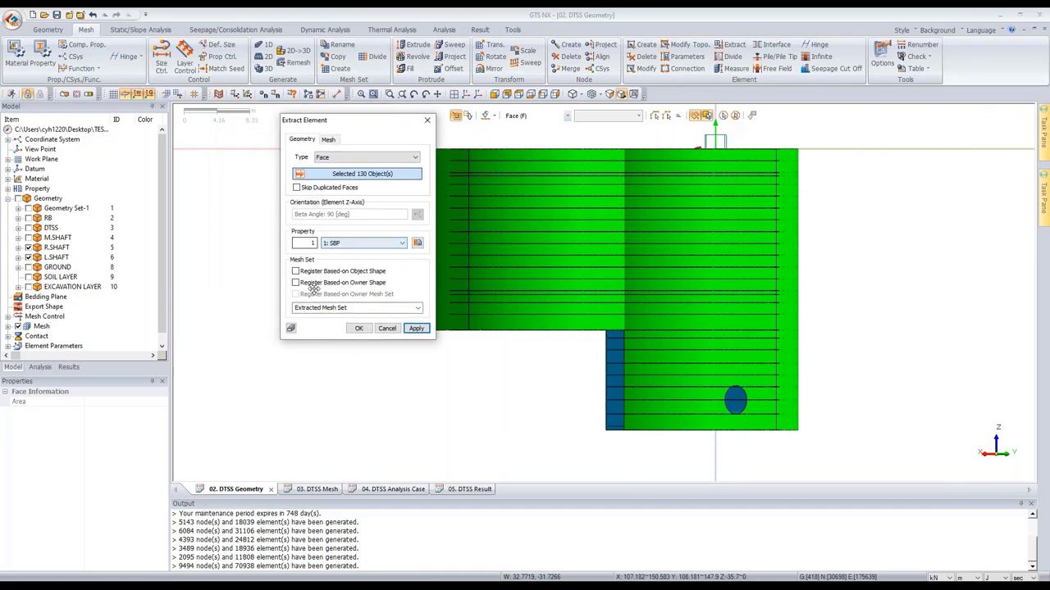
pyautogui.click(300, 307)
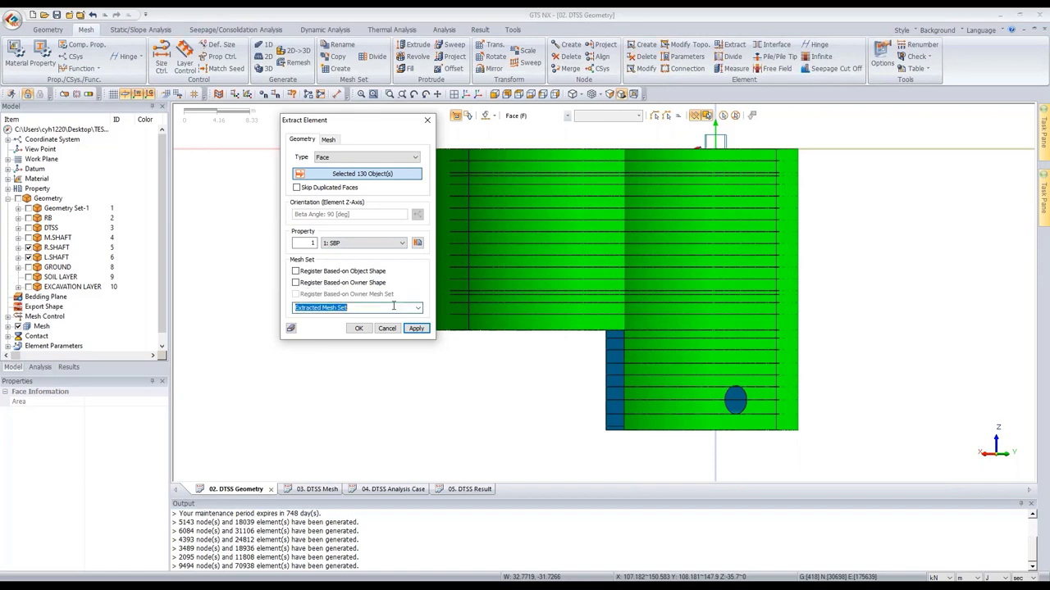
pyautogui.write('SBP')
pyautogui.click(415, 328)
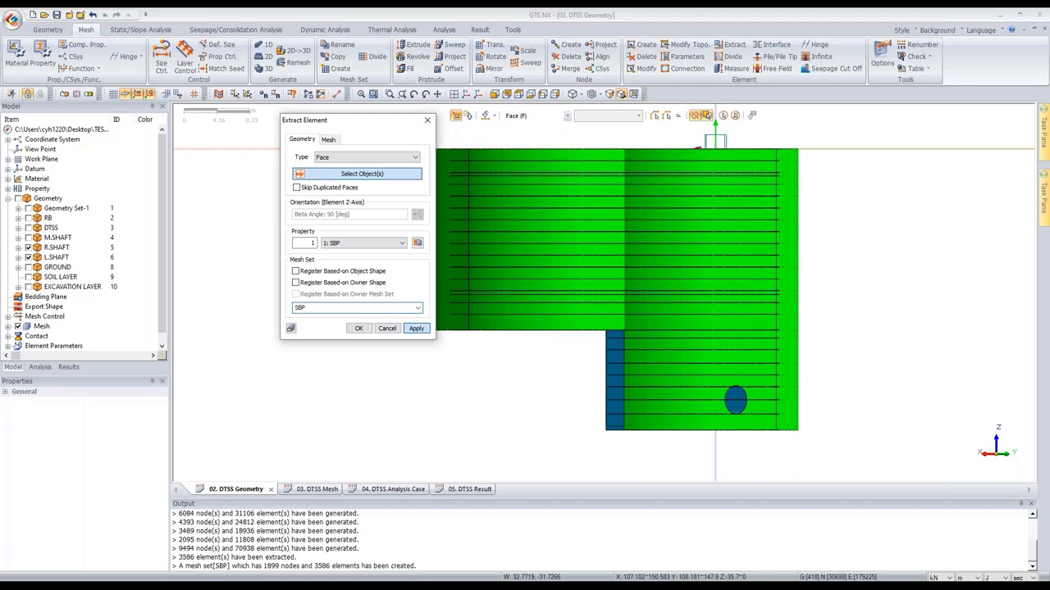
# - Hide the R.SHAFT and L.SHAFT geometry to inspect the extracted SBP wall mesh, and close the extraction
pyautogui.scroll(-2, 560, 279)
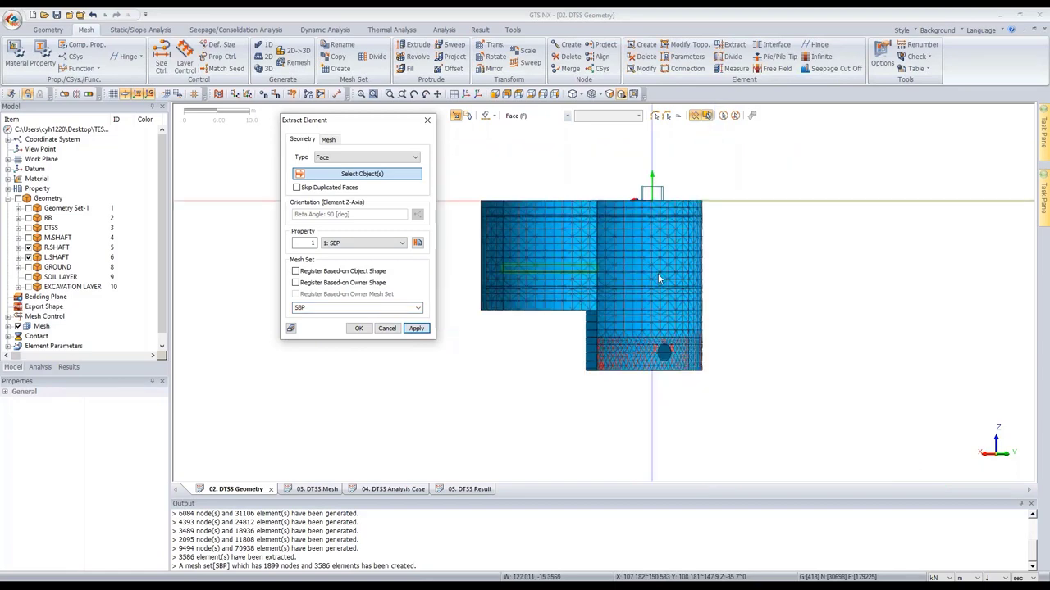
pyautogui.moveTo(658, 274); pyautogui.dragTo(637, 315, button='middle')
pyautogui.click(28, 247)
pyautogui.click(28, 258)
pyautogui.moveTo(694, 295); pyautogui.dragTo(574, 341, button='middle')
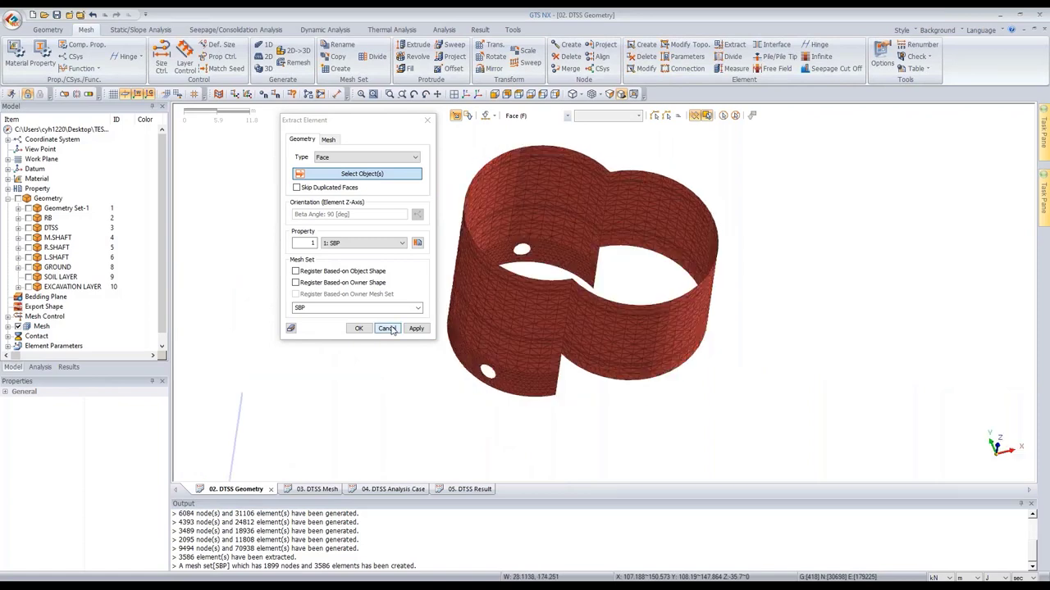
pyautogui.click(387, 328)
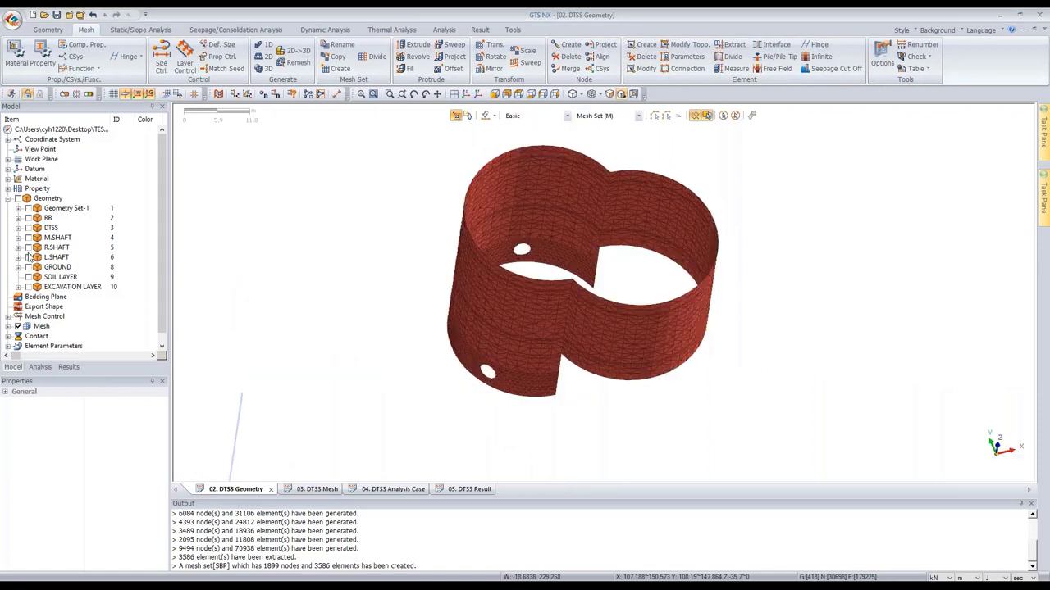
# - Display the L.SHAFT geometry, hide the SBP mesh set, and bring the shaft's flat face into close view
pyautogui.click(28, 257)
pyautogui.scroll(-1, 106, 254)
pyautogui.doubleClick(35, 317)
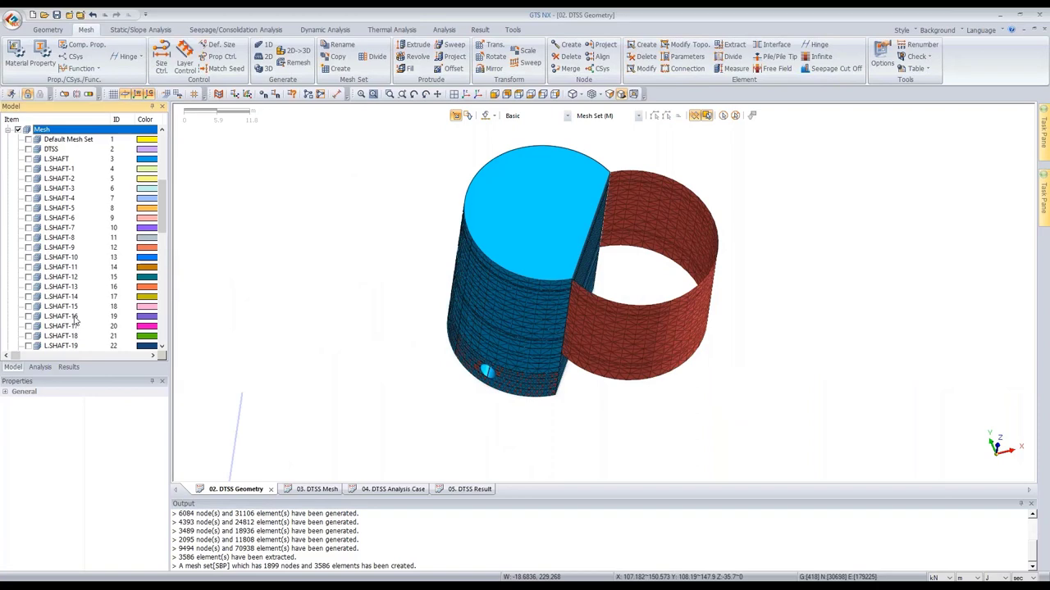
pyautogui.scroll(-16, 74, 320)
pyautogui.click(29, 317)
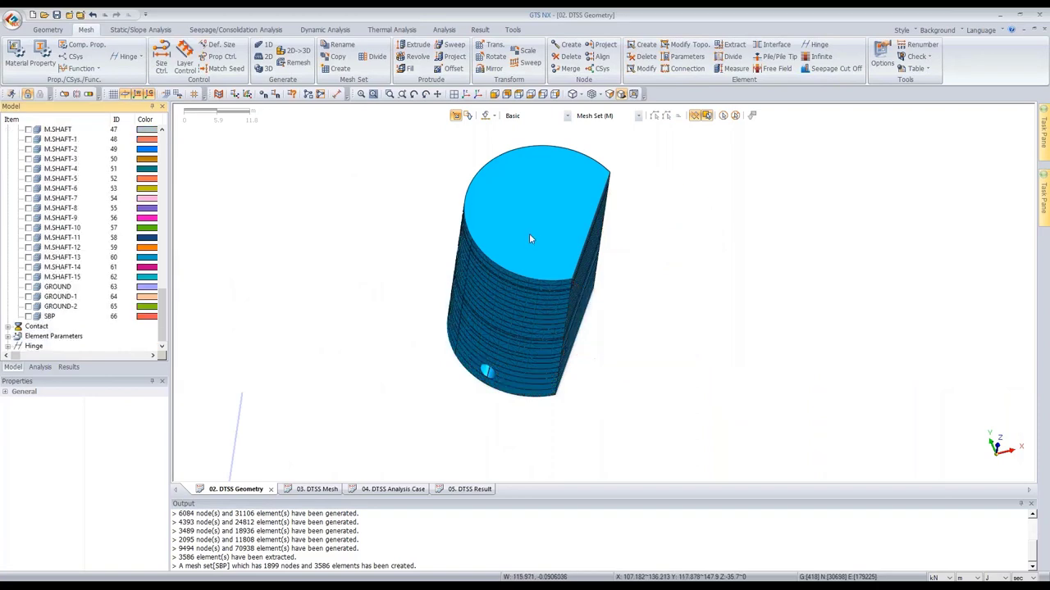
pyautogui.moveTo(604, 237); pyautogui.dragTo(543, 341, button='middle')
pyautogui.scroll(2, 536, 201)
pyautogui.scroll(3, 583, 162)
pyautogui.scroll(-3, 543, 346)
# - Start an Extract Element operation from geometry with type Face and property 2: Caisson (1.2 m)
pyautogui.click(730, 45)
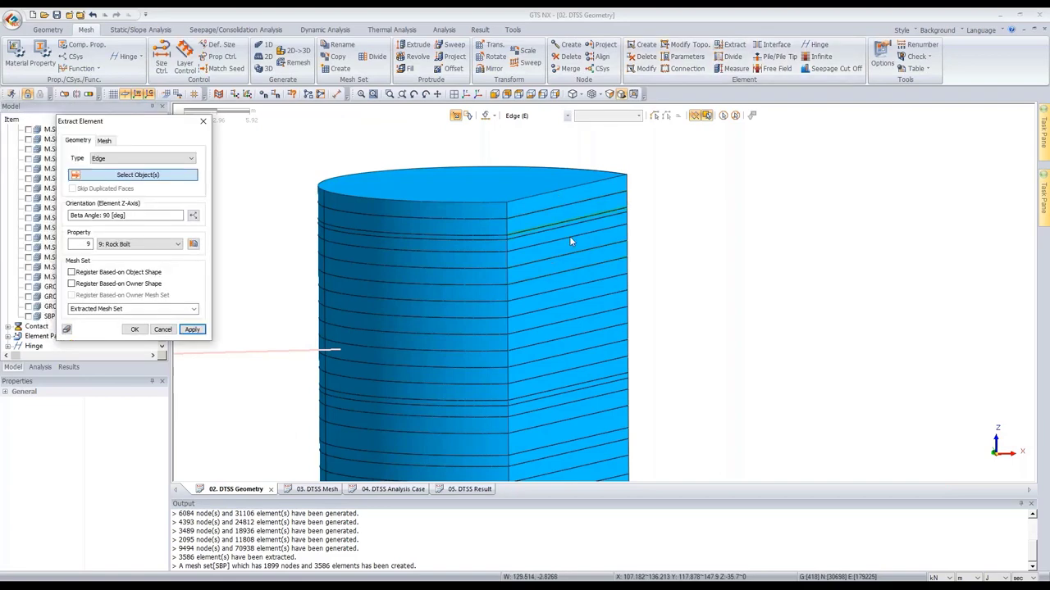
pyautogui.click(115, 158)
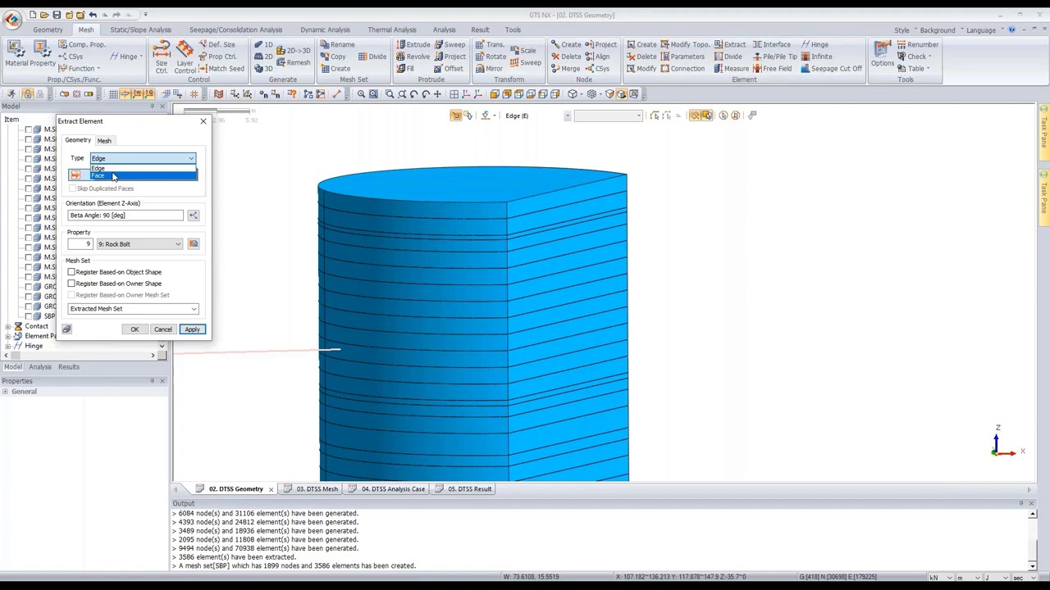
pyautogui.click(113, 176)
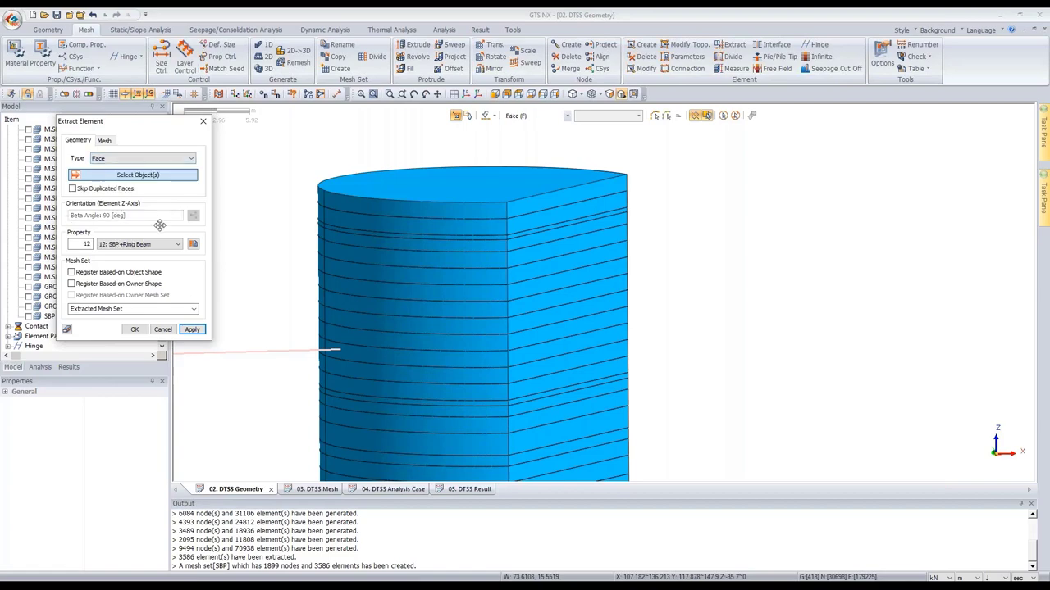
pyautogui.click(160, 245)
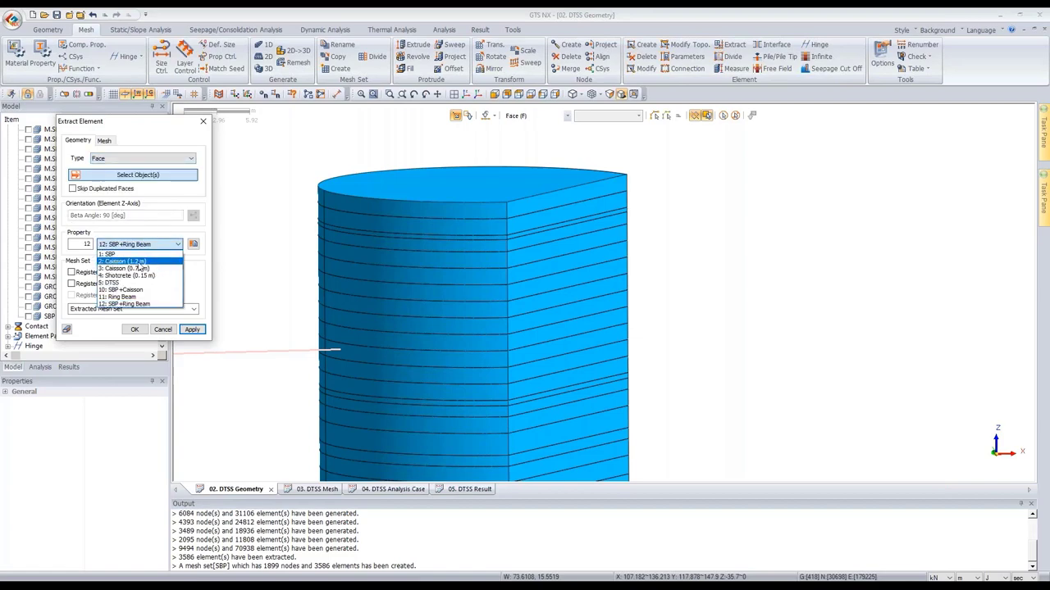
pyautogui.click(150, 263)
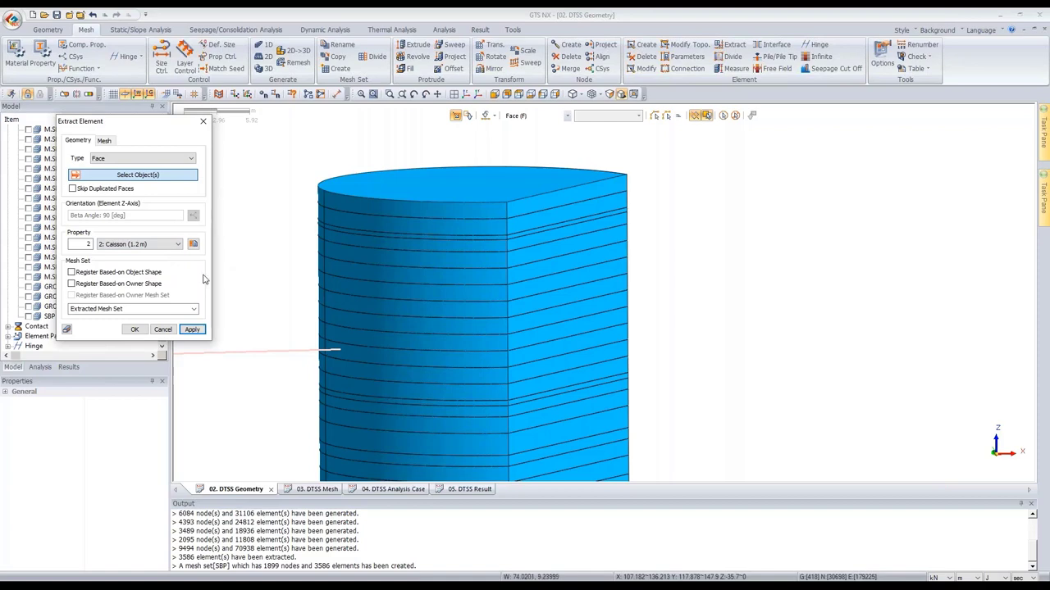
# - Extract the top two strips of L.SHAFT's flat face separately into mesh sets M.CAISSON -1 and M.CAISSON -2
pyautogui.click(151, 309)
pyautogui.press('BackSpace')
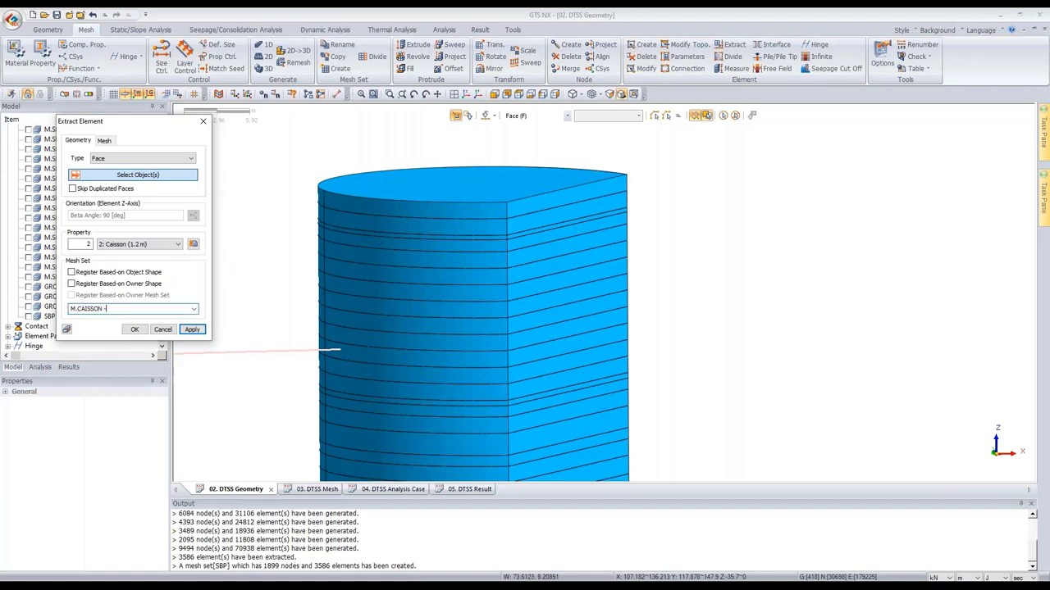
pyautogui.click(593, 194)
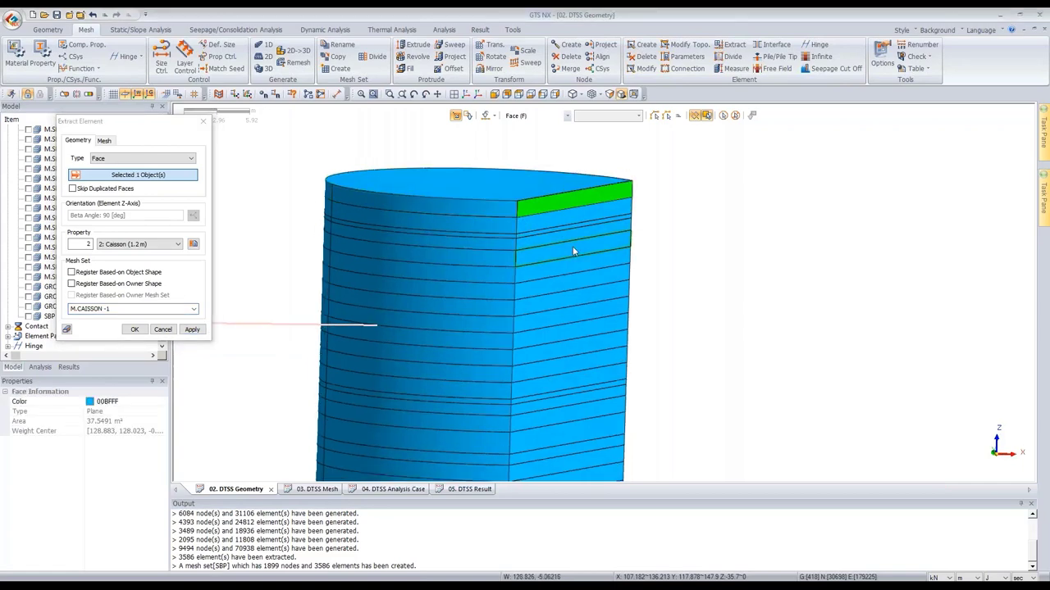
pyautogui.moveTo(555, 248); pyautogui.dragTo(532, 238, button='middle')
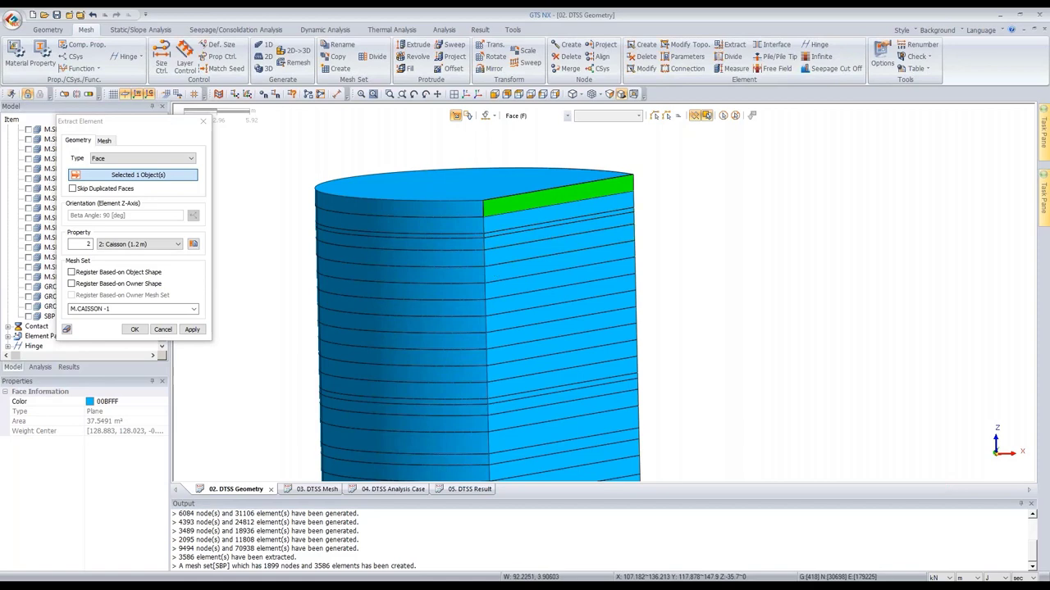
pyautogui.click(191, 330)
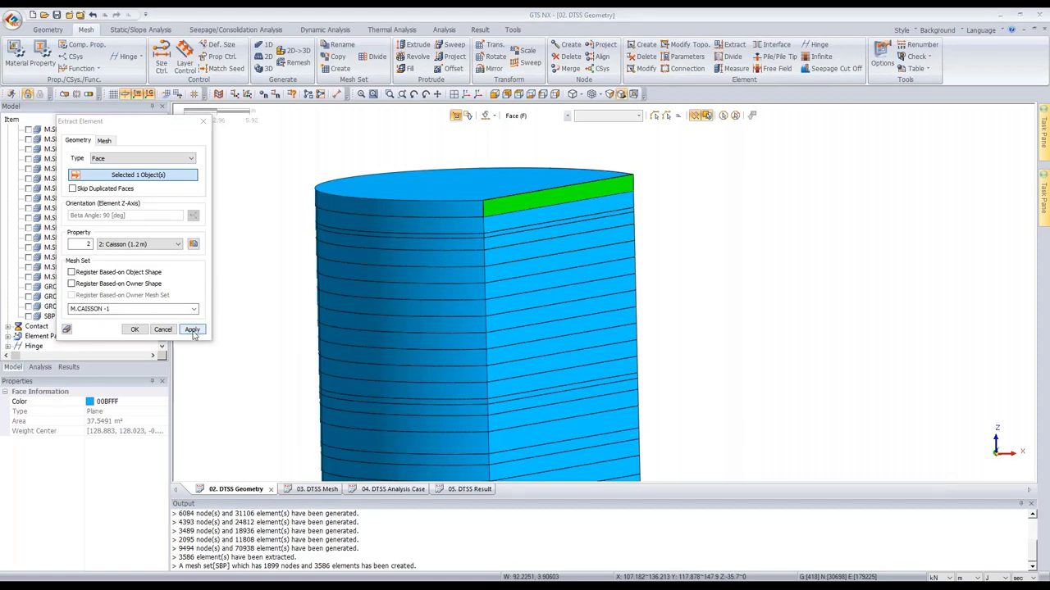
pyautogui.click(540, 223)
pyautogui.click(192, 330)
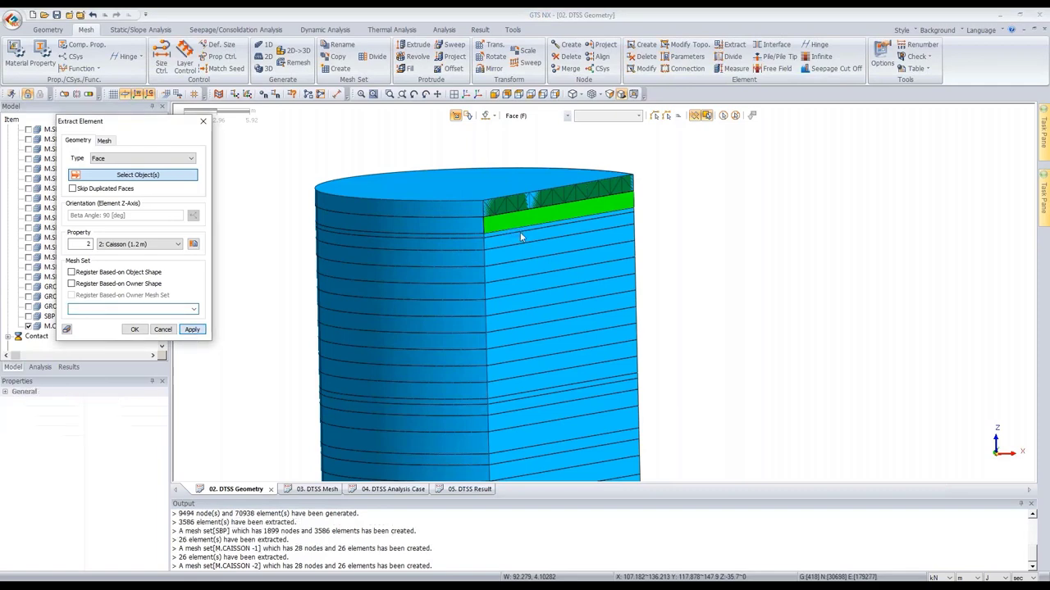
# - Extract the thin strip and the strip directly beneath it on the flat face into mesh set M.CAISSON -3
pyautogui.click(521, 234)
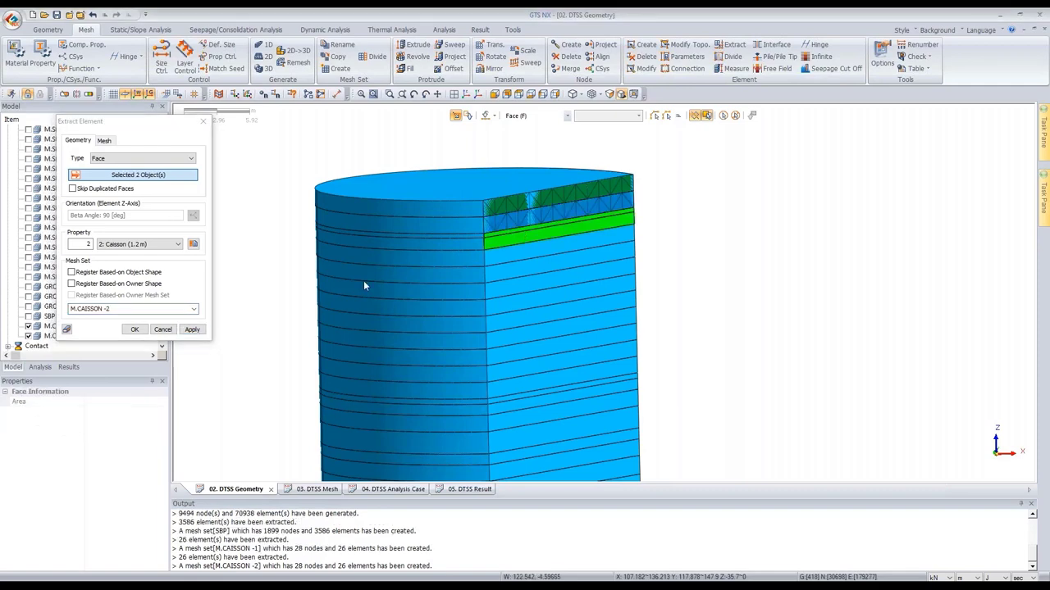
pyautogui.click(144, 311)
pyautogui.press('BackSpace')
pyautogui.write('3')
pyautogui.click(192, 328)
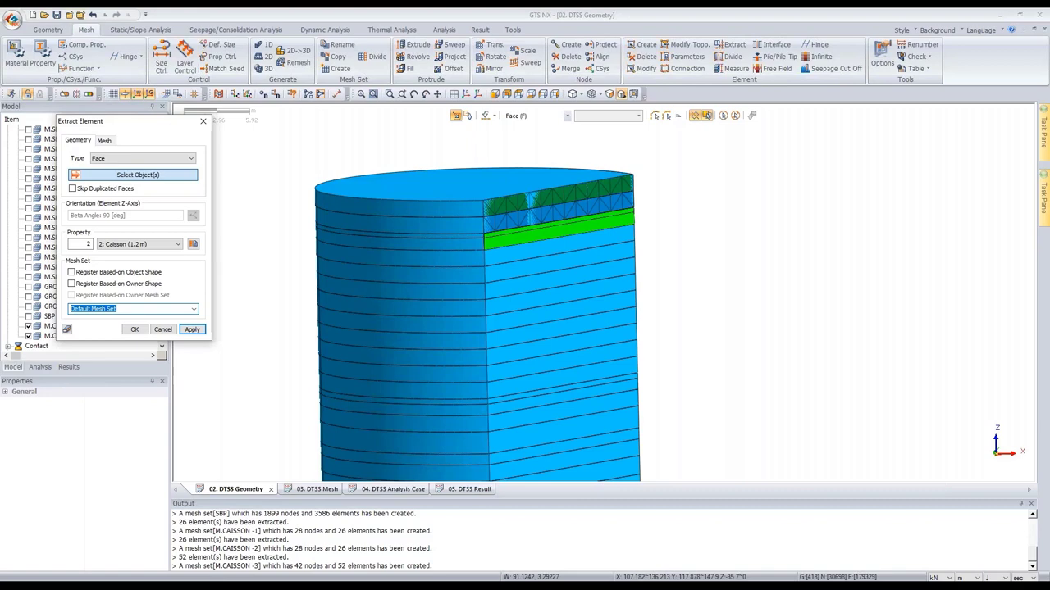
# - Extract the next strip down on the flat face into mesh set M.CAISSON -4, and close the extraction
pyautogui.click(524, 248)
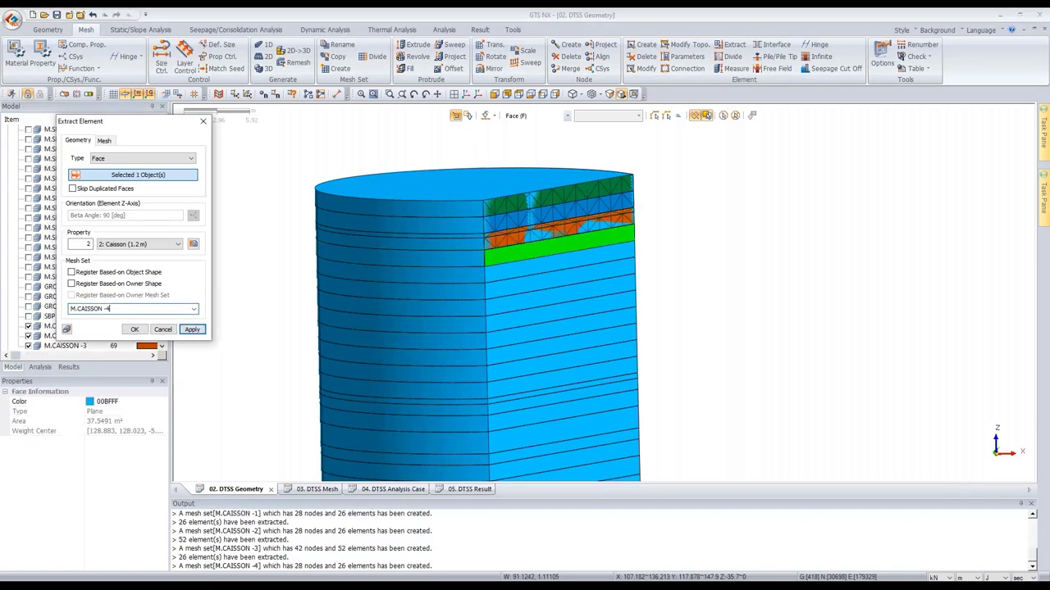
pyautogui.doubleClick(181, 310)
pyautogui.write('M.CAISSON -4')
pyautogui.press('Return')
pyautogui.click(165, 330)
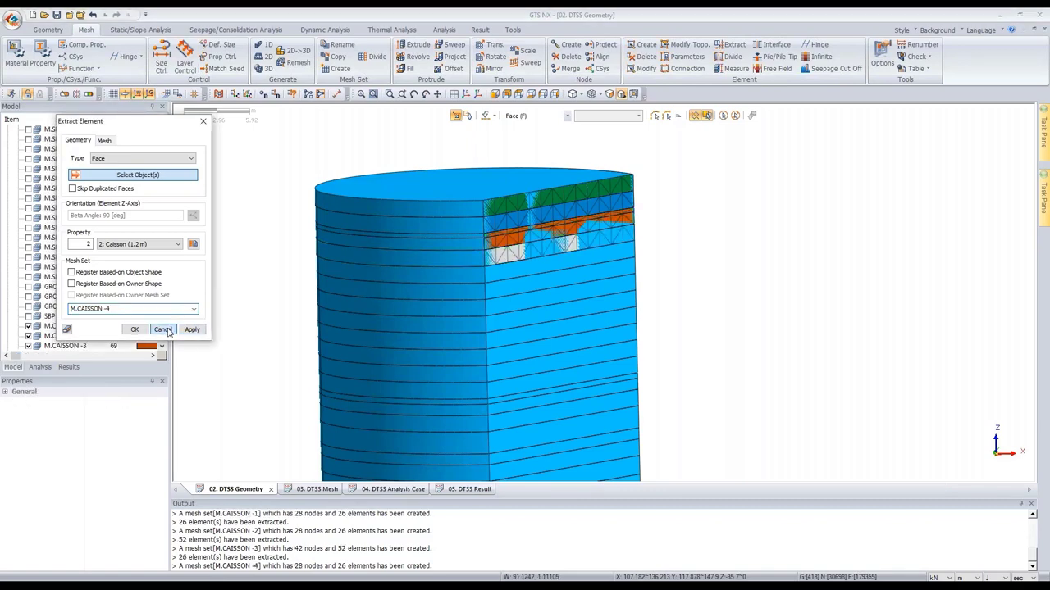
# - Show the SBP mesh set and hide the L.SHAFT geometry to examine the M.CAISSON strips against the shaft walls
pyautogui.scroll(-3, 609, 236)
pyautogui.moveTo(541, 188); pyautogui.dragTo(527, 353, button='middle')
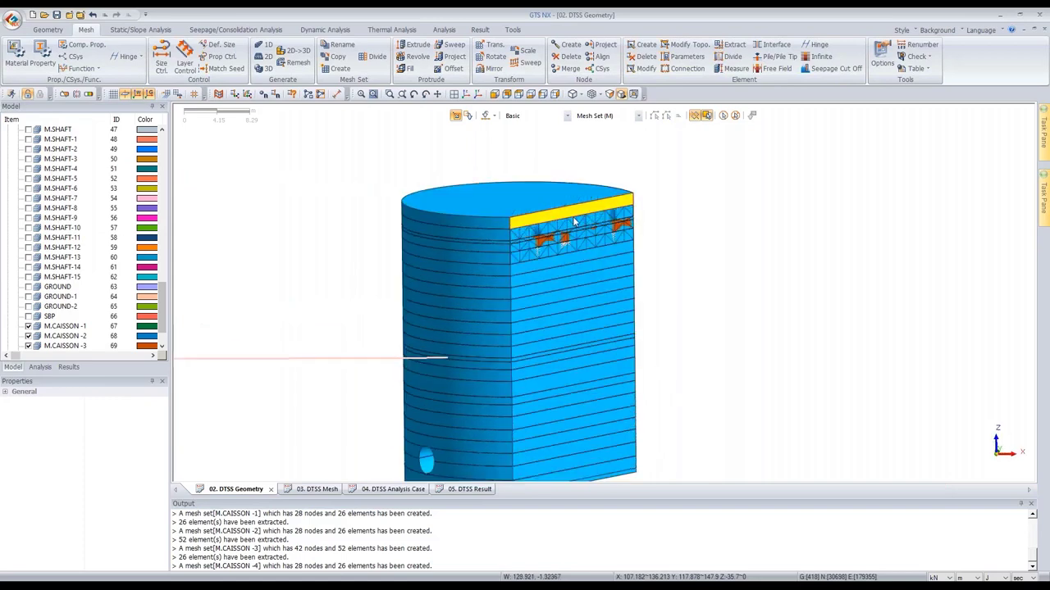
pyautogui.moveTo(559, 346); pyautogui.dragTo(554, 424, button='middle')
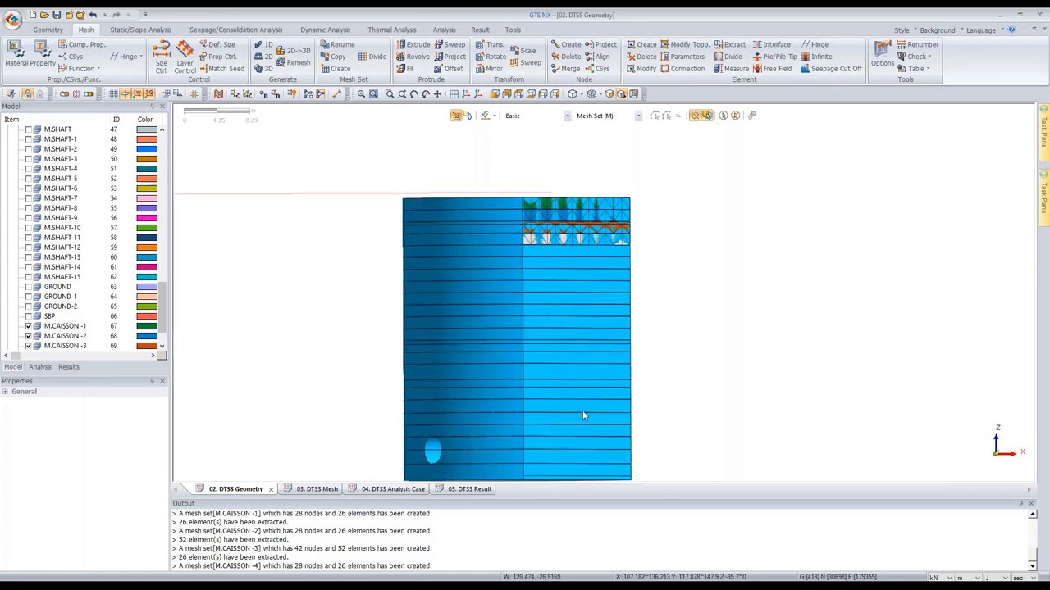
pyautogui.scroll(-3, 580, 398)
pyautogui.moveTo(664, 230); pyautogui.dragTo(614, 246, button='middle')
pyautogui.scroll(-1, 35, 319)
pyautogui.moveTo(68, 299); pyautogui.dragTo(66, 327)
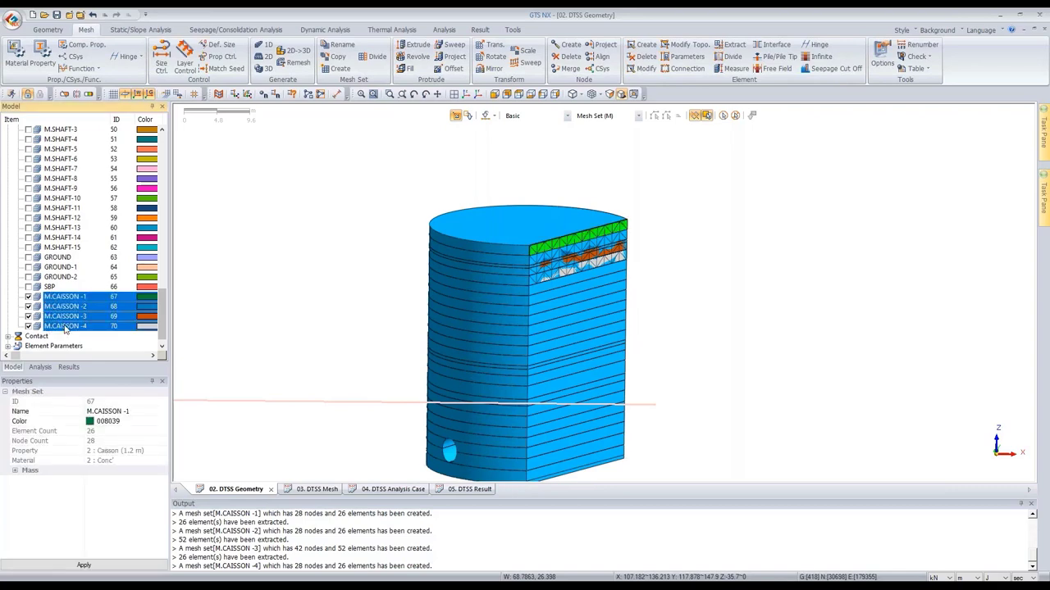
pyautogui.click(29, 287)
pyautogui.scroll(10, 49, 278)
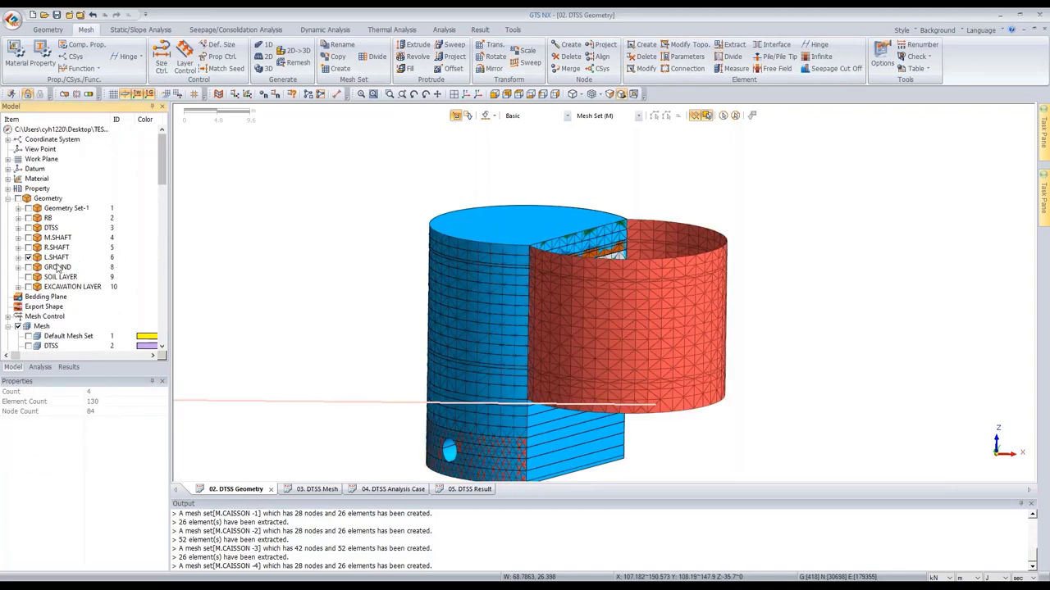
pyautogui.click(28, 258)
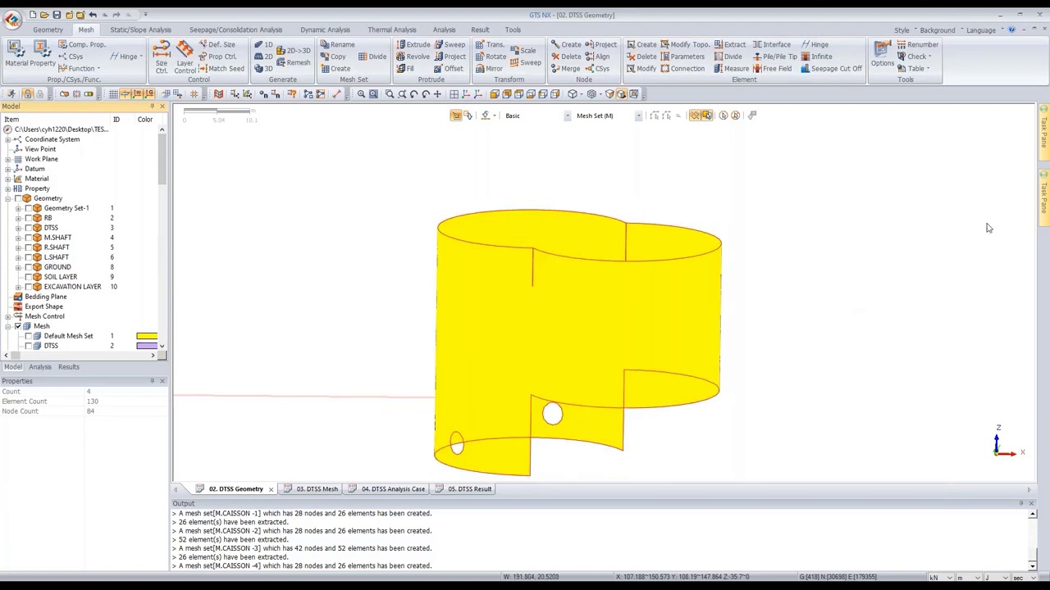
pyautogui.moveTo(785, 307); pyautogui.dragTo(544, 375, button='middle')
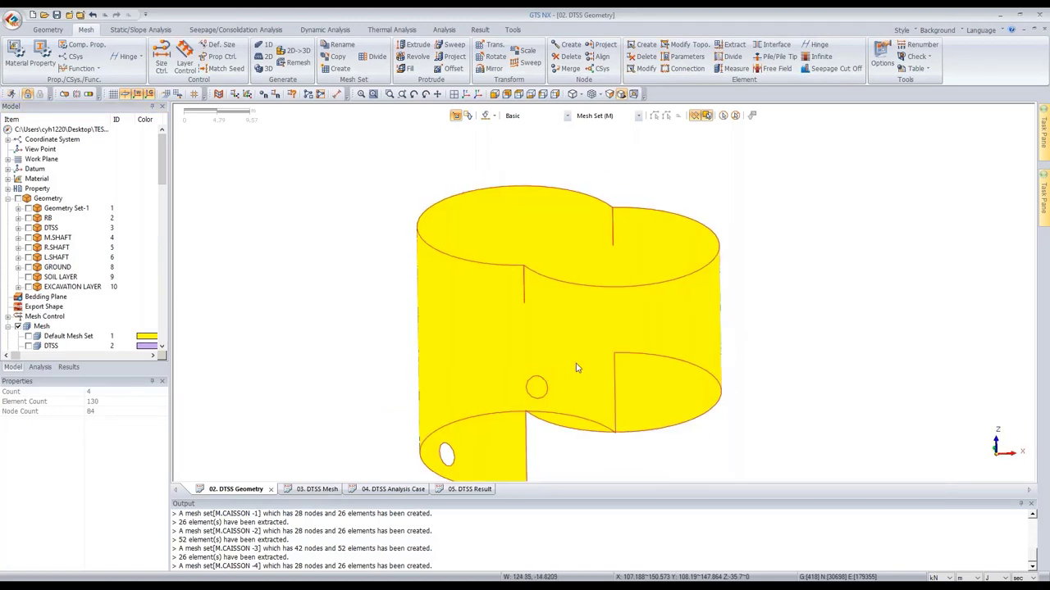
pyautogui.press('d')
pyautogui.moveTo(637, 256); pyautogui.dragTo(529, 349, button='middle')
pyautogui.scroll(-2, 566, 326)
pyautogui.moveTo(583, 305); pyautogui.dragTo(624, 344, button='middle')
# - Hide the SBP mesh set together with M.CAISSON -1 through M.CAISSON -4
pyautogui.scroll(-15, 116, 247)
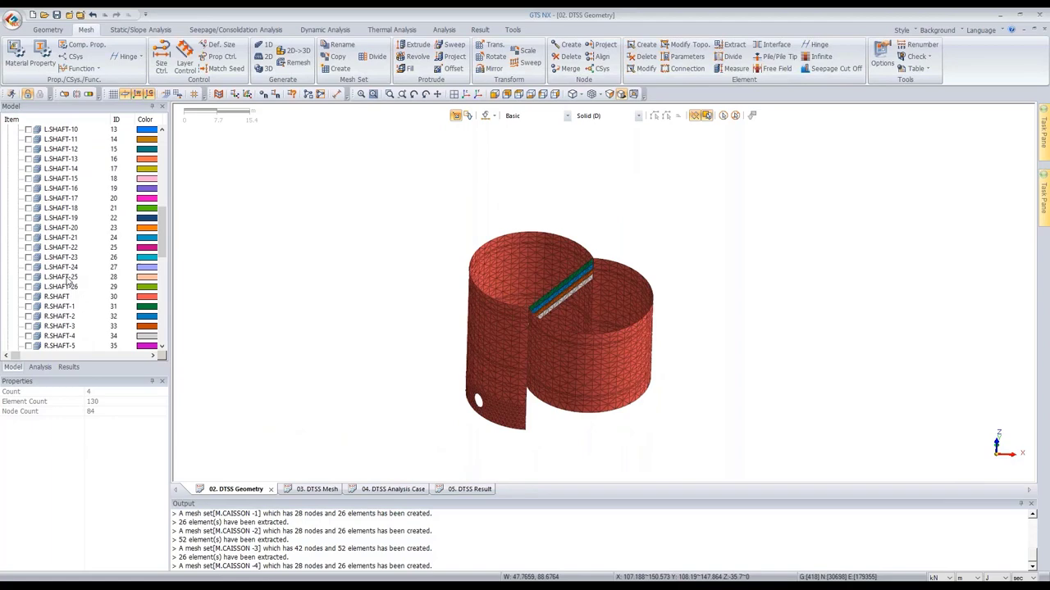
pyautogui.click(49, 277)
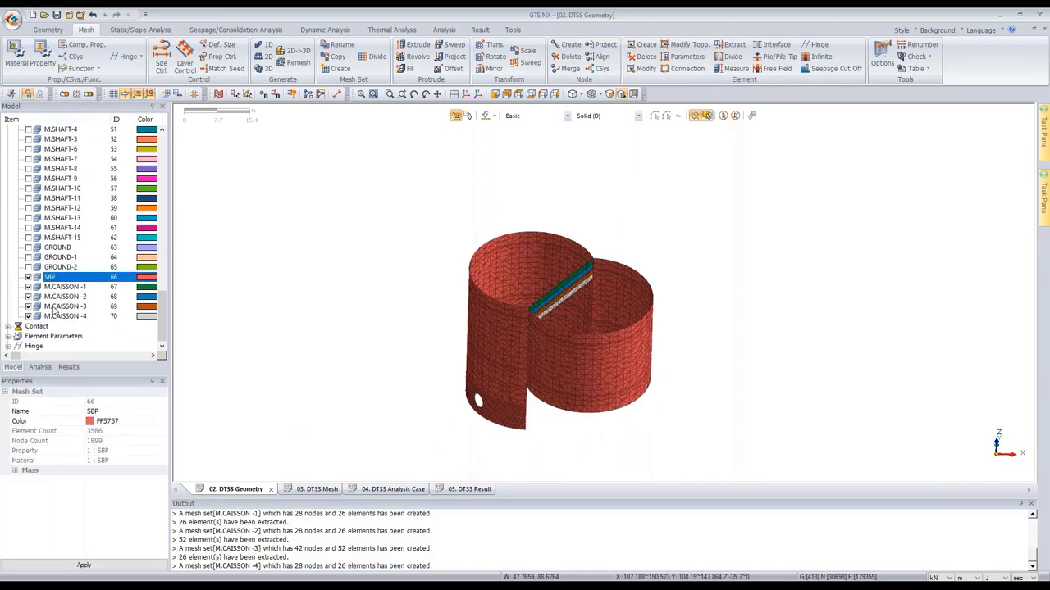
pyautogui.keyDown('shift'); pyautogui.click(51, 314); pyautogui.keyUp('shift')
pyautogui.click(29, 278)
pyautogui.scroll(15, 83, 294)
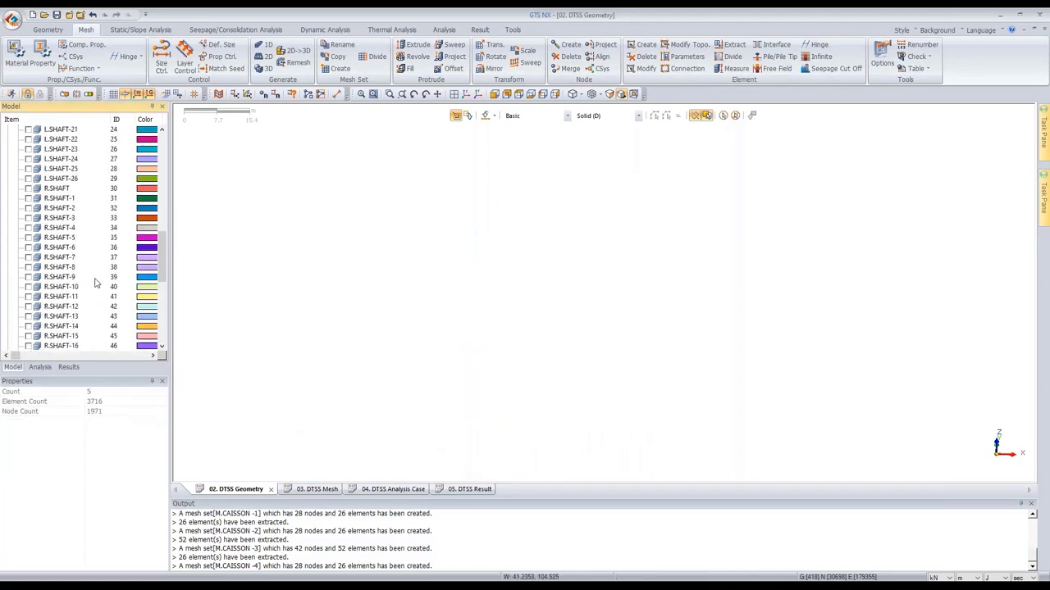
# - Display only the M.SHAFT geometry and set it to the front view
pyautogui.click(29, 257)
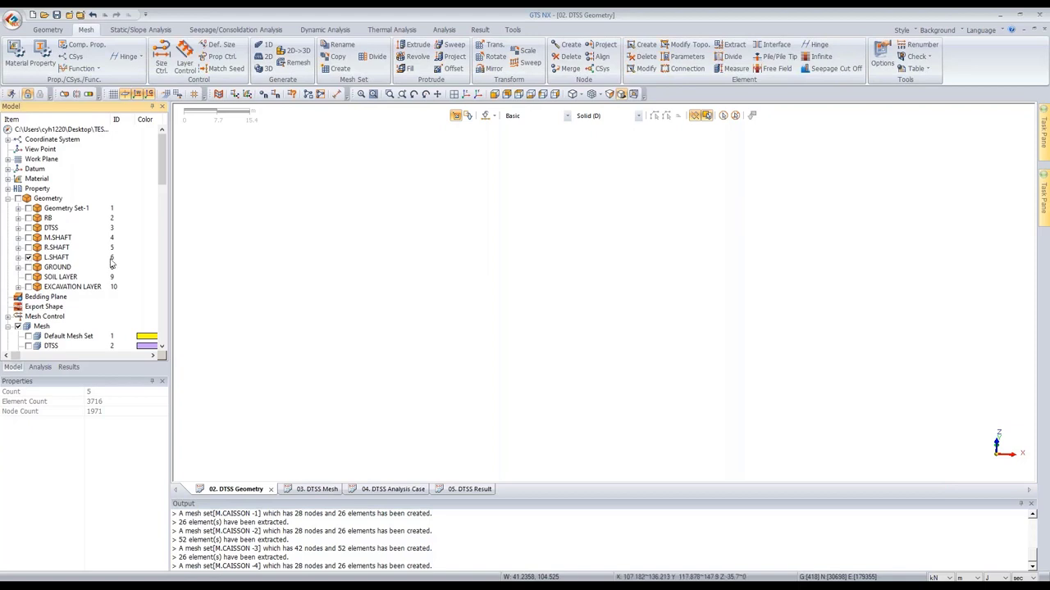
pyautogui.click(29, 257)
pyautogui.click(29, 238)
pyautogui.moveTo(561, 364); pyautogui.dragTo(581, 377, button='middle')
pyautogui.scroll(4, 582, 370)
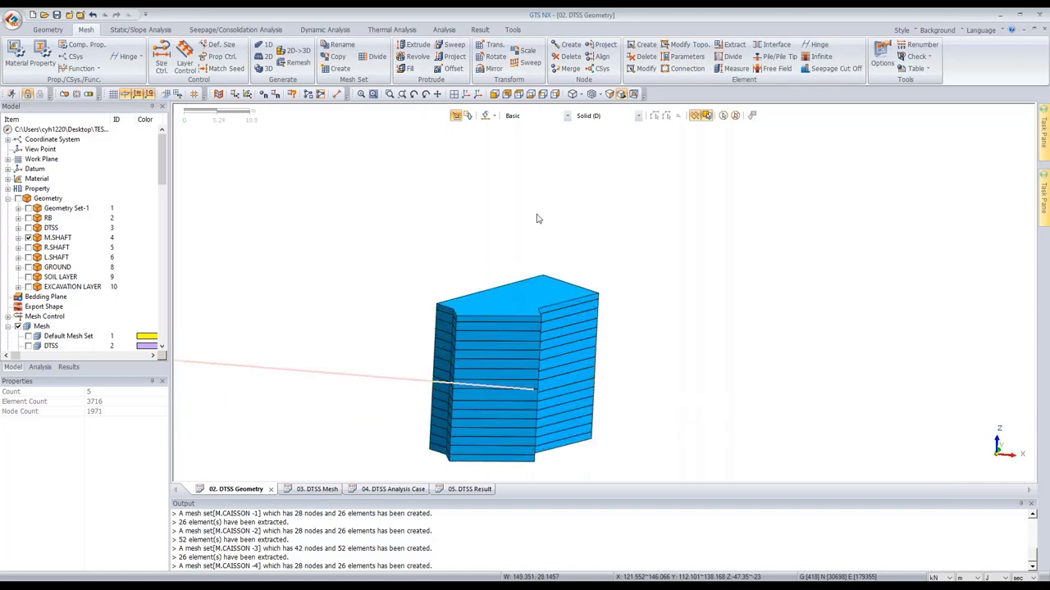
pyautogui.moveTo(535, 180); pyautogui.dragTo(609, 131, button='middle')
pyautogui.click(496, 95)
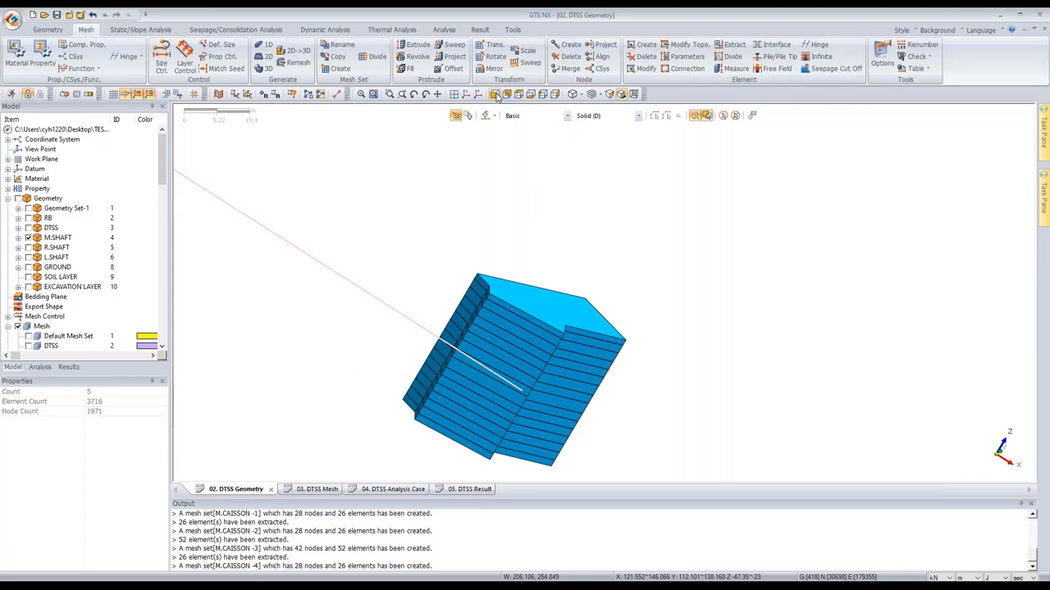
# - Start a Face-type element extraction from geometry and select all side faces of M.SHAFT's uppermost layer, including the hidden ones
pyautogui.click(734, 45)
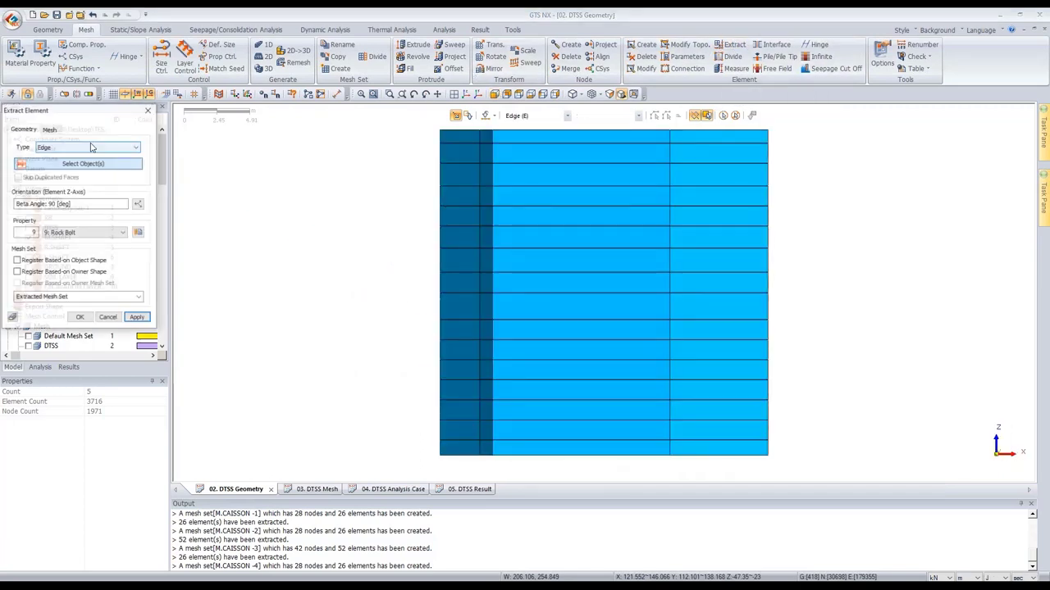
pyautogui.click(92, 145)
pyautogui.click(145, 163)
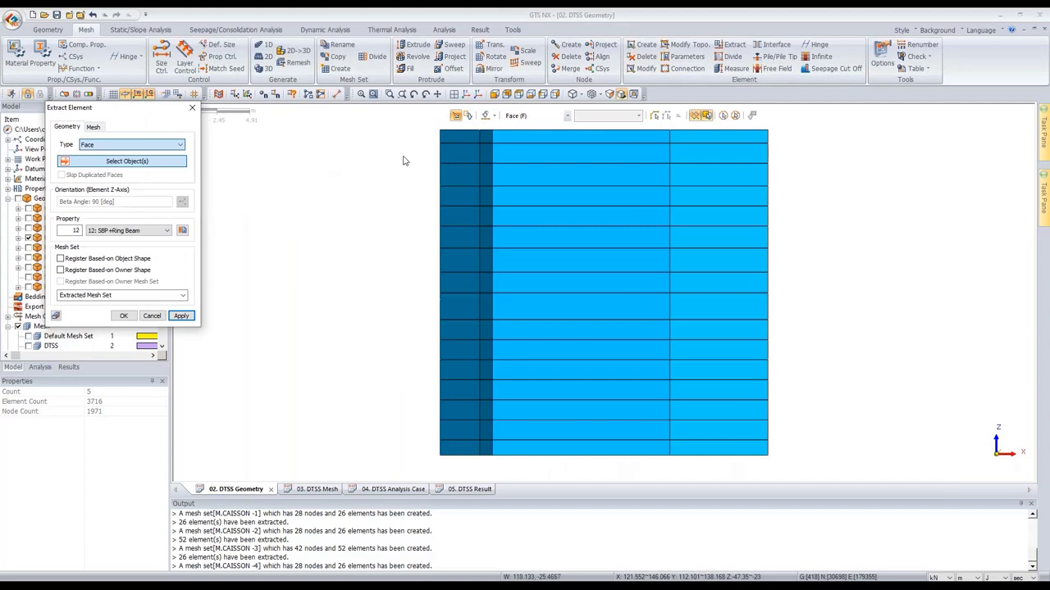
pyautogui.moveTo(480, 131); pyautogui.dragTo(562, 139, button='middle')
pyautogui.scroll(-1, 629, 346)
pyautogui.scroll(-1, 619, 346)
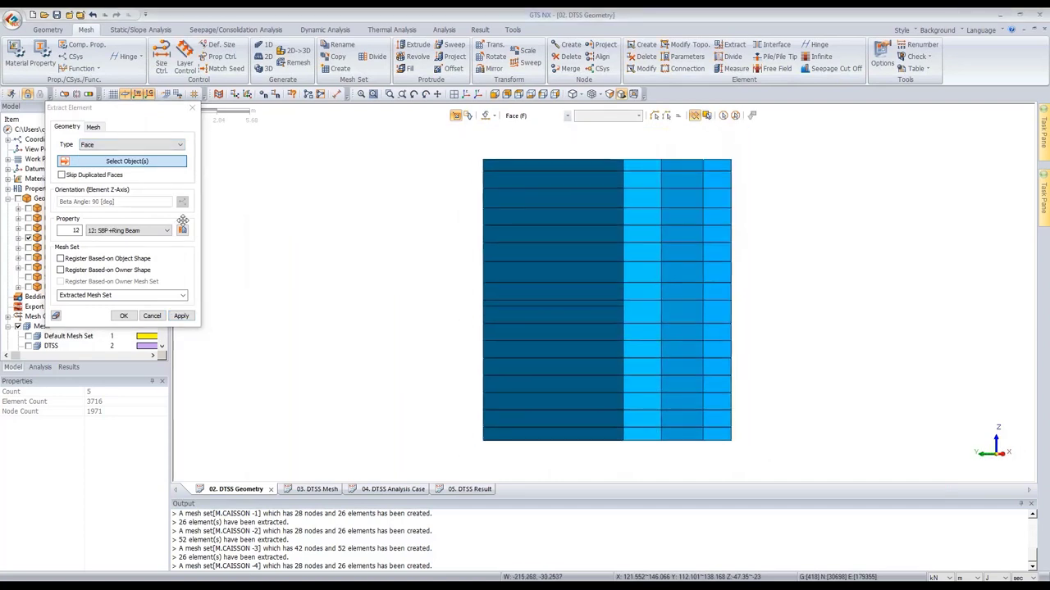
pyautogui.moveTo(704, 165); pyautogui.dragTo(473, 168)
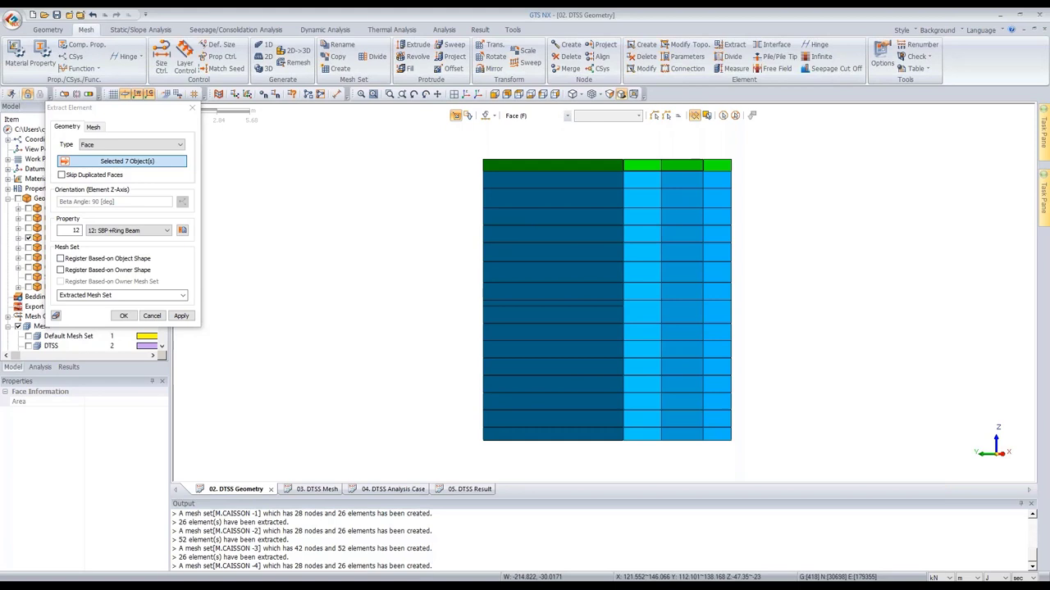
# - Assign property 4: Shotcrete (0.15 m) to the extraction and name its mesh set M.SHOTCRETE -1
pyautogui.click(143, 232)
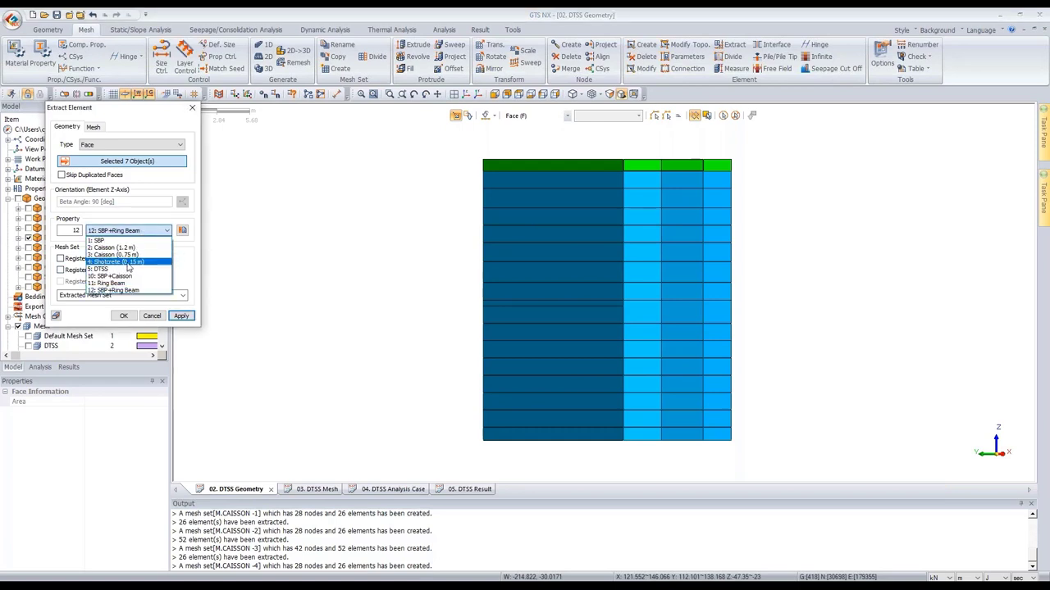
pyautogui.click(127, 263)
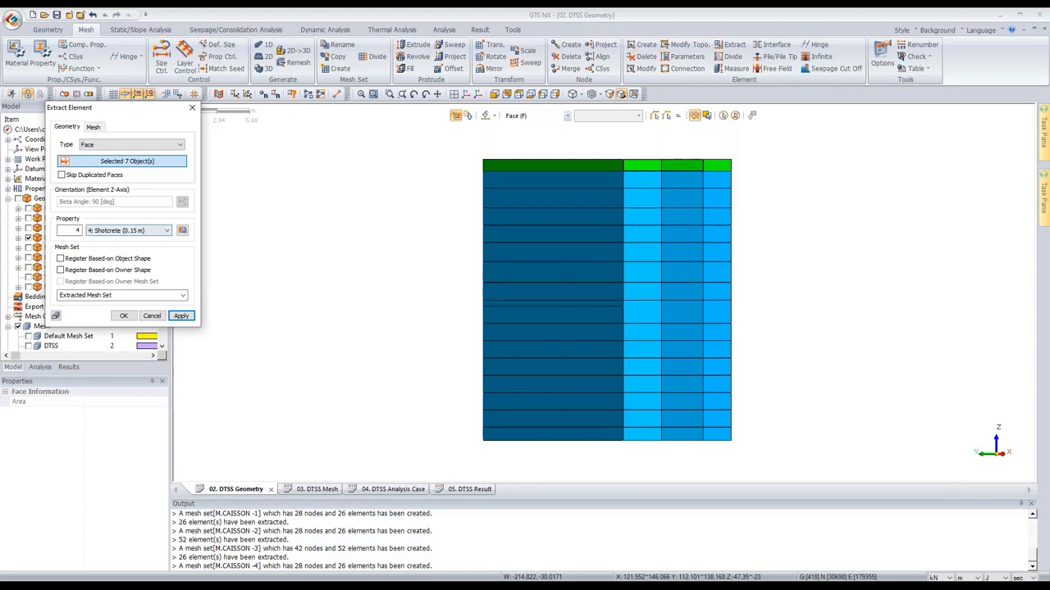
pyautogui.click(129, 297)
pyautogui.write('M.SHOTCRETE -1')
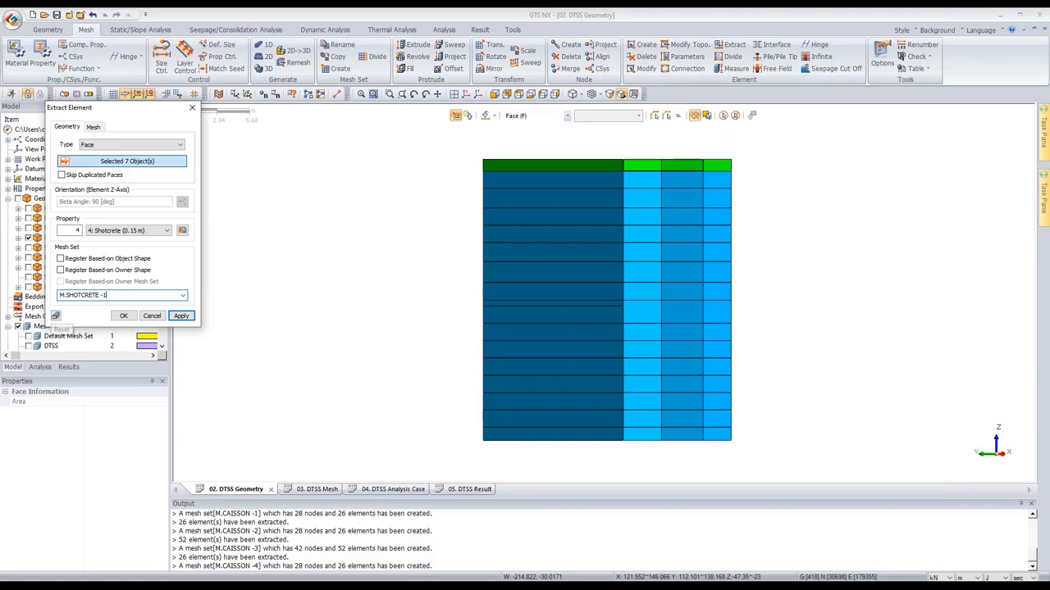
# - Extract the uppermost M.SHAFT layer's faces as M.SHOTCRETE -1, and the second layer's side faces as M.SHOTCRETE -2
pyautogui.click(180, 316)
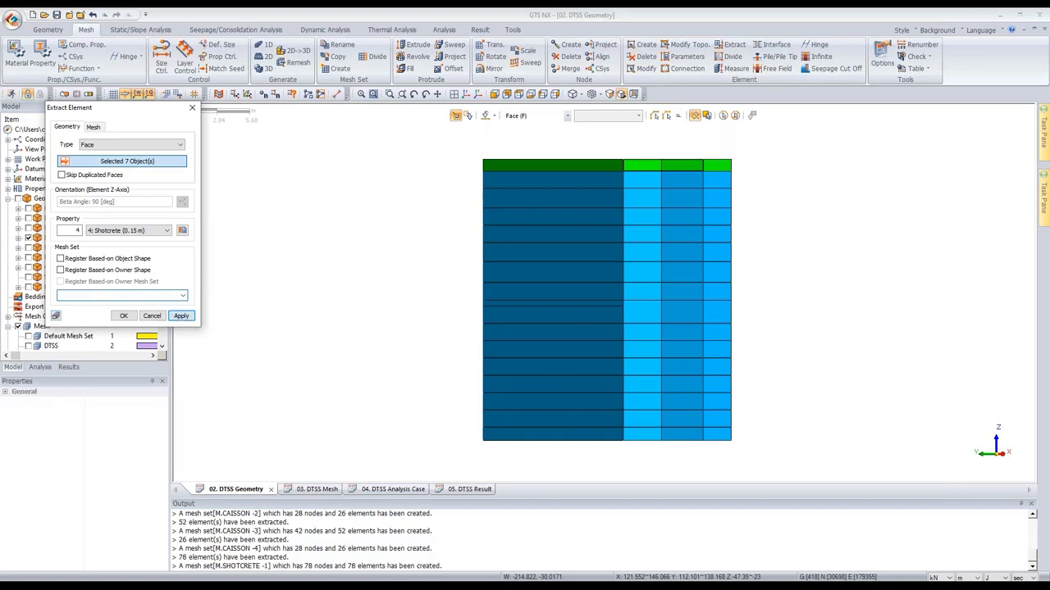
pyautogui.moveTo(102, 295); pyautogui.dragTo(142, 299)
pyautogui.write('2')
pyautogui.press('Return')
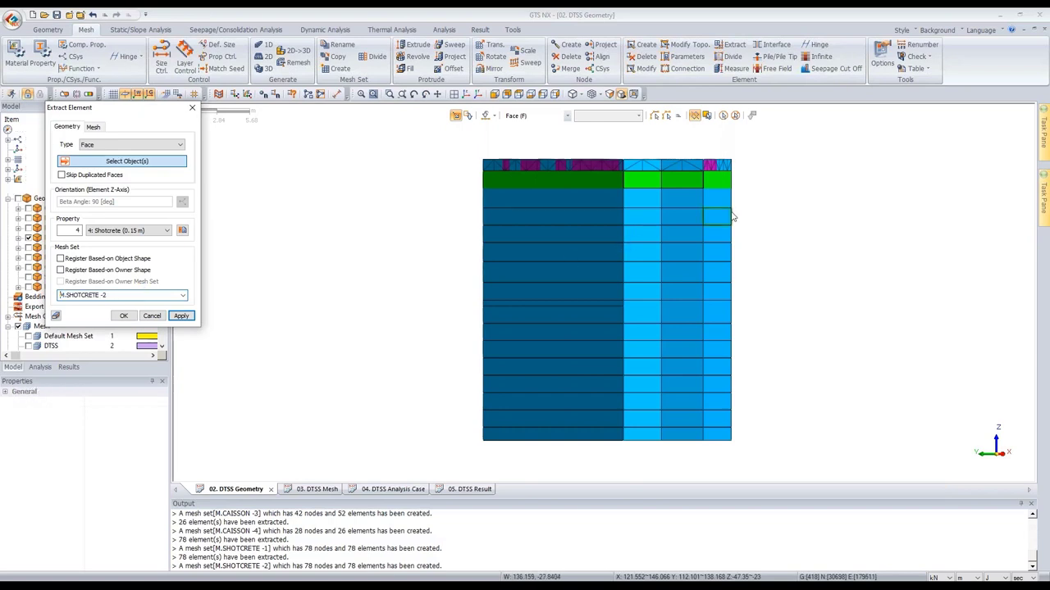
# - Extract the side faces of M.SHAFT's third and fourth layers as mesh sets M.SHOTCRETE -3 and M.SHOTCRETE -4, and end the extraction
pyautogui.moveTo(753, 192); pyautogui.dragTo(441, 199)
pyautogui.moveTo(102, 295); pyautogui.dragTo(142, 297)
pyautogui.write('3')
pyautogui.press('Return')
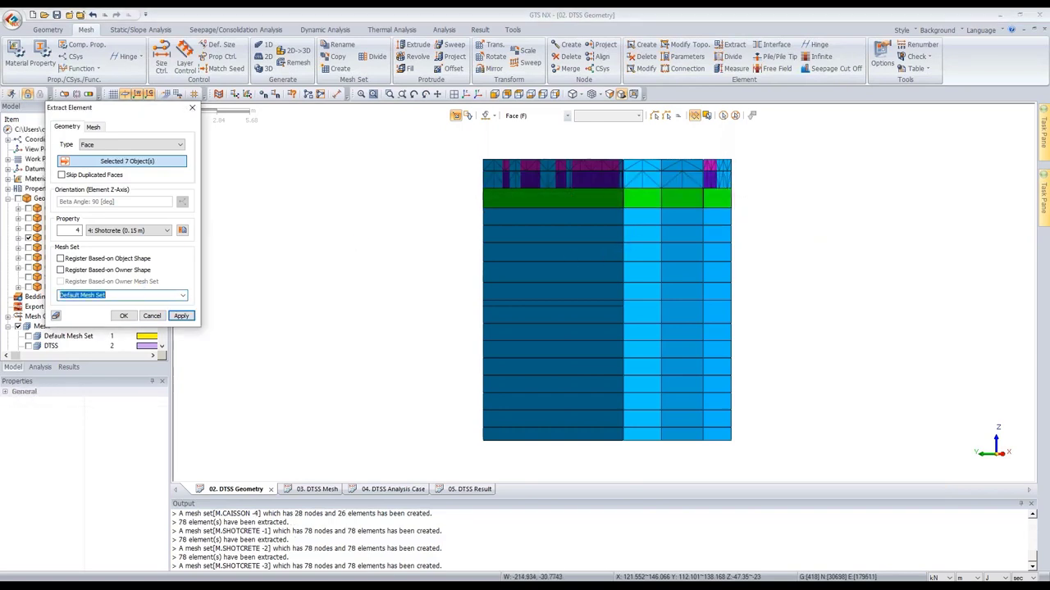
pyautogui.press('Return')
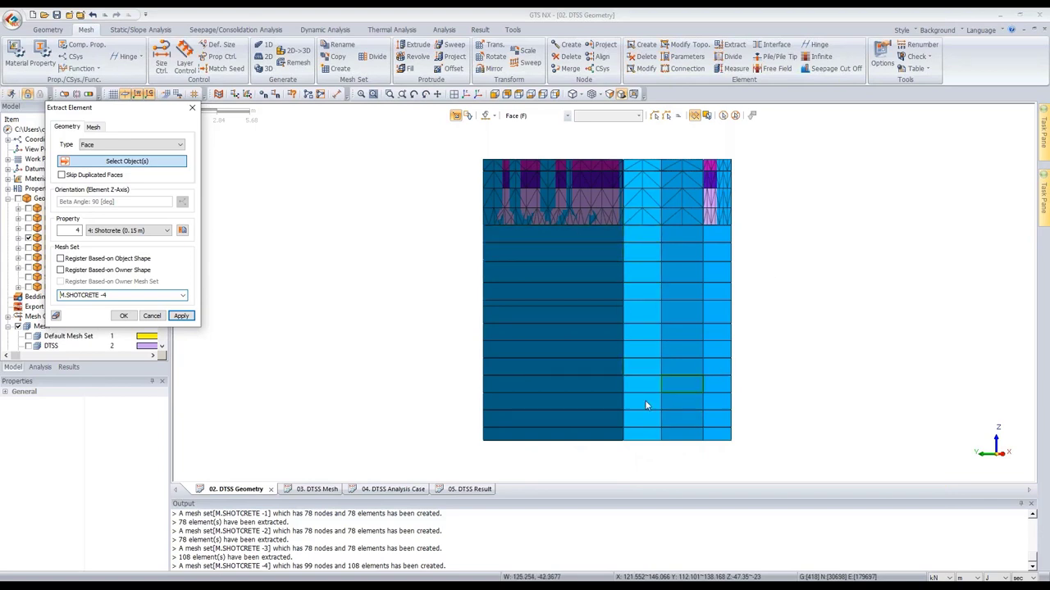
pyautogui.click(151, 316)
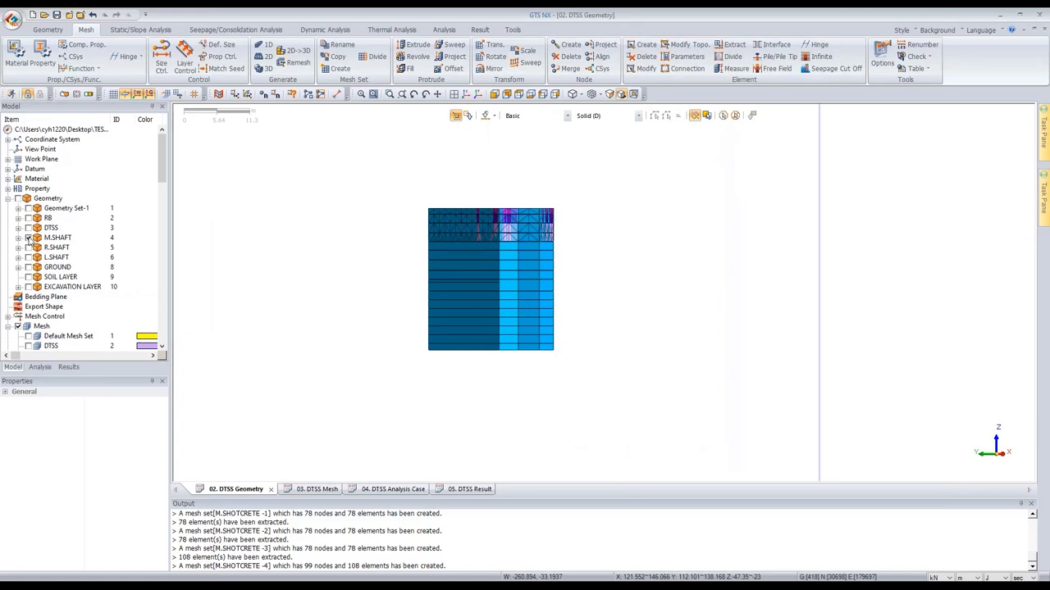
# - Hide the M.SHAFT geometry, display SBP and M.CAISSON -1 through -4 with the shotcrete mesh sets, and examine the walls from several sides
pyautogui.scroll(-3, 490, 295)
pyautogui.moveTo(509, 312); pyautogui.dragTo(407, 328, button='middle')
pyautogui.scroll(-15, 27, 328)
pyautogui.scroll(-7, 27, 328)
pyautogui.click(28, 277)
pyautogui.click(27, 267)
pyautogui.click(28, 257)
pyautogui.click(28, 248)
pyautogui.click(28, 238)
pyautogui.moveTo(476, 259); pyautogui.dragTo(529, 231, button='middle')
pyautogui.moveTo(588, 265); pyautogui.dragTo(541, 273, button='middle')
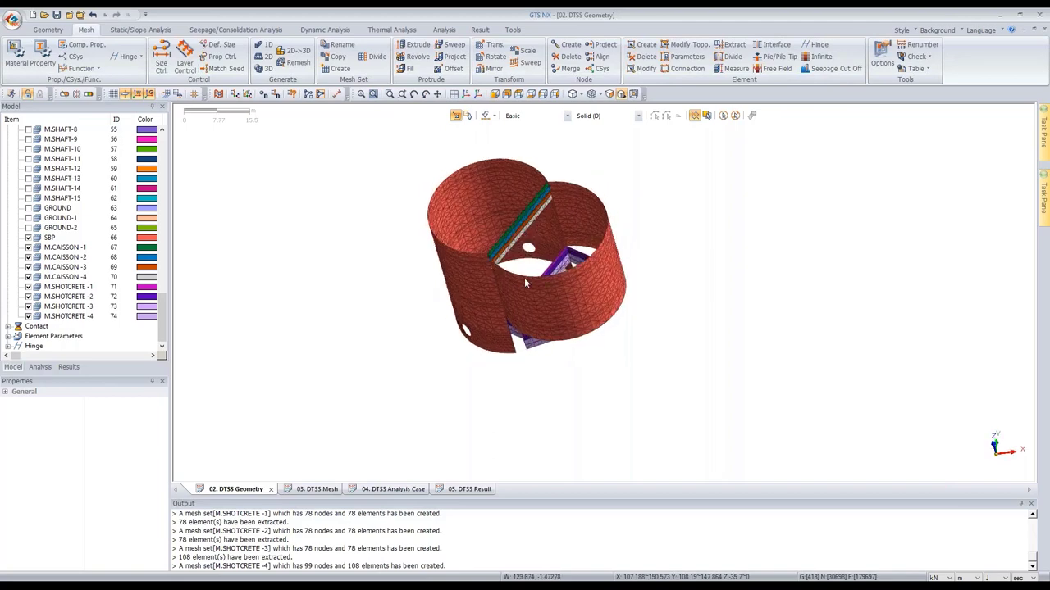
pyautogui.moveTo(492, 261); pyautogui.dragTo(551, 270, button='middle')
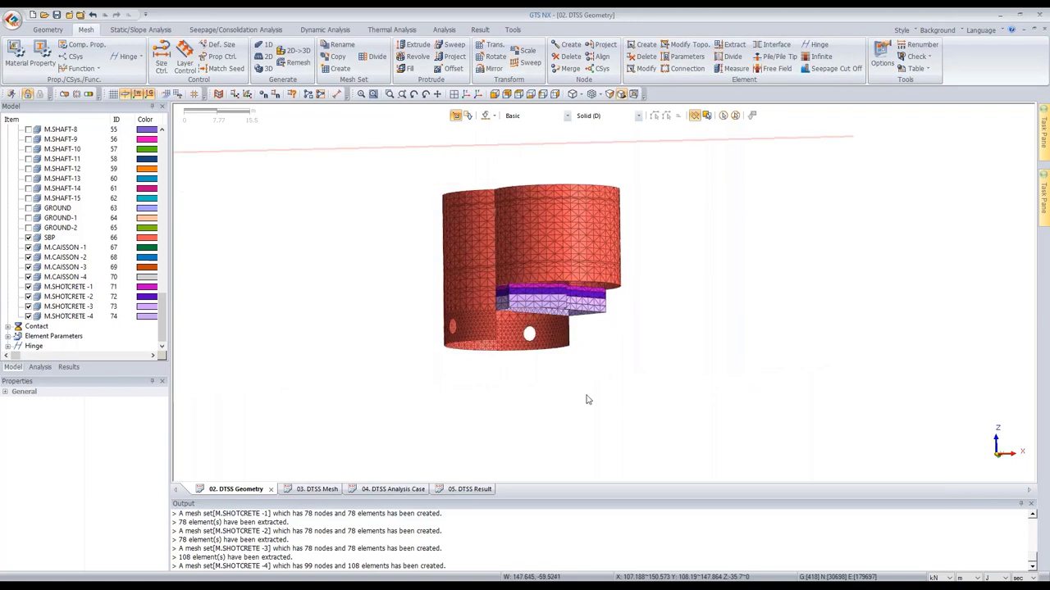
# - Hide the mesh sets SBP through M.SHOTCRETE -4 and display only the RB geometry in front view
pyautogui.click(50, 238)
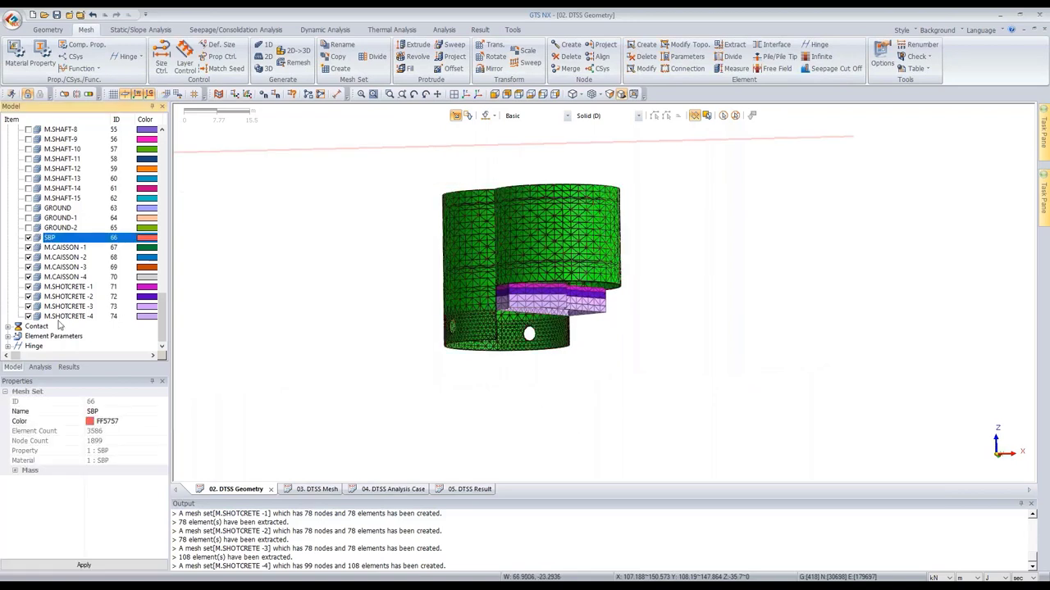
pyautogui.keyDown('shift'); pyautogui.click(53, 316); pyautogui.keyUp('shift')
pyautogui.click(28, 238)
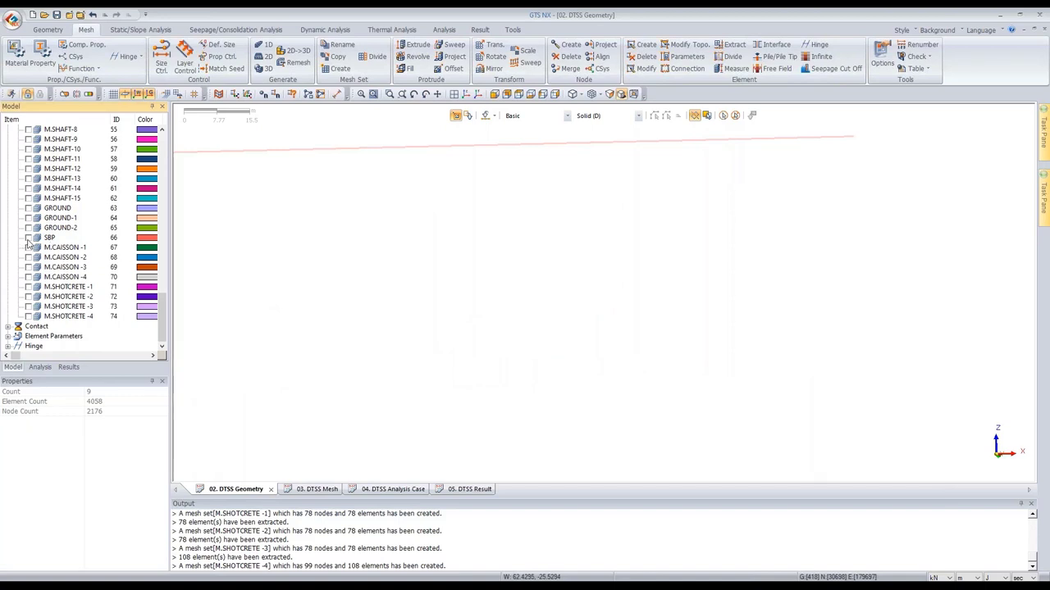
pyautogui.scroll(20, 49, 271)
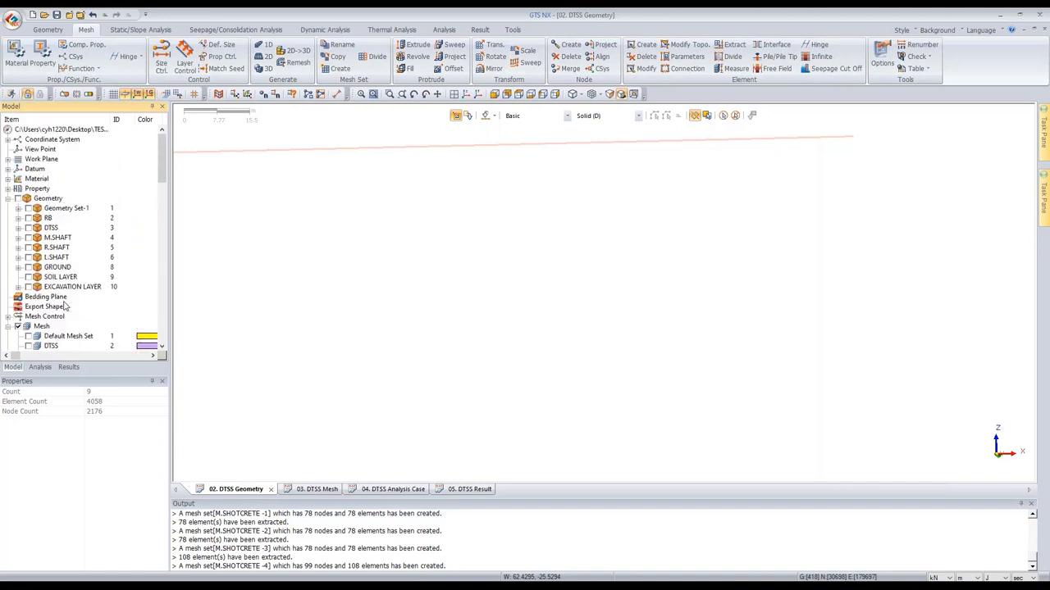
pyautogui.click(29, 218)
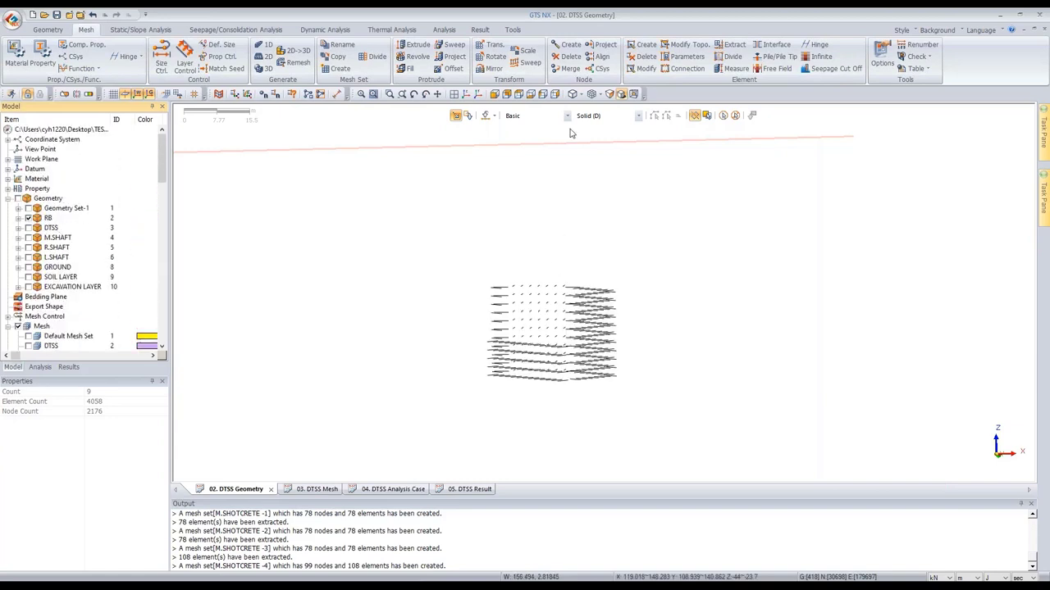
pyautogui.click(495, 95)
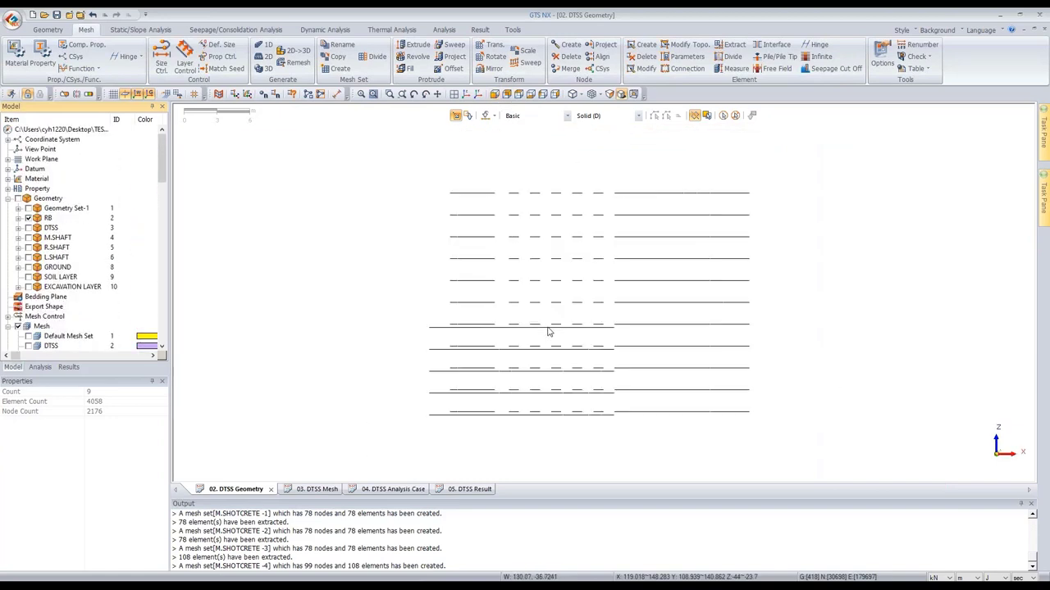
pyautogui.scroll(-1, 550, 328)
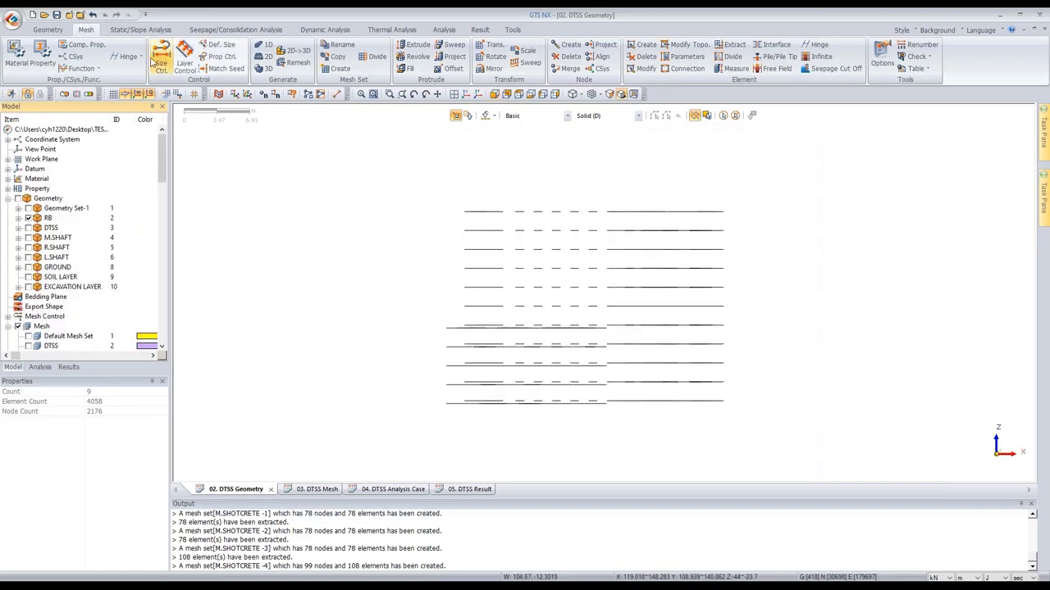
# - Set up a 1D edge mesh with 1 division, property 9: Rock Bolt and mesh set name RB -1
pyautogui.click(270, 47)
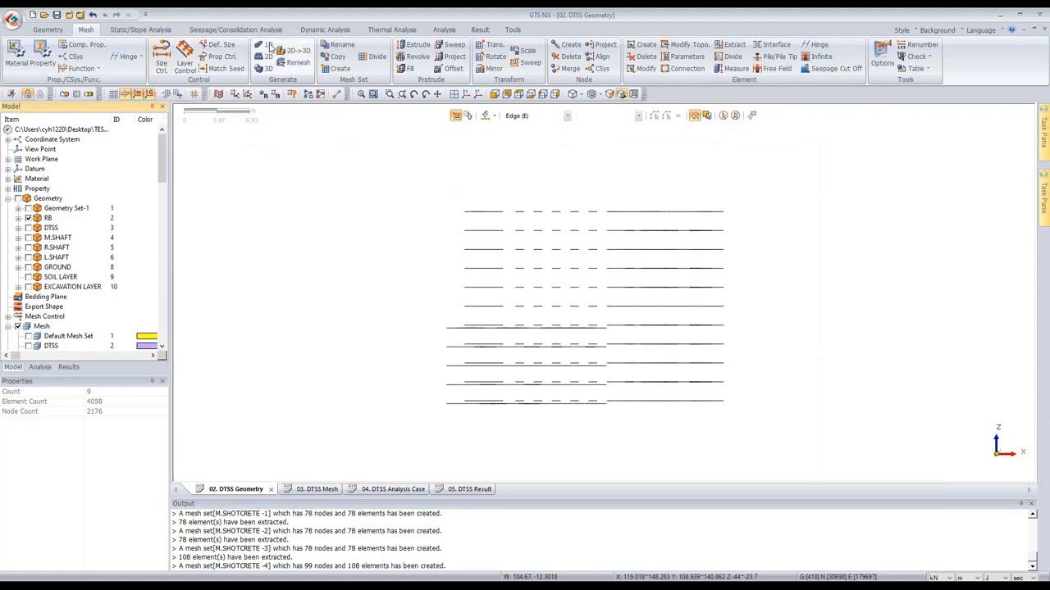
pyautogui.moveTo(54, 106); pyautogui.dragTo(295, 131)
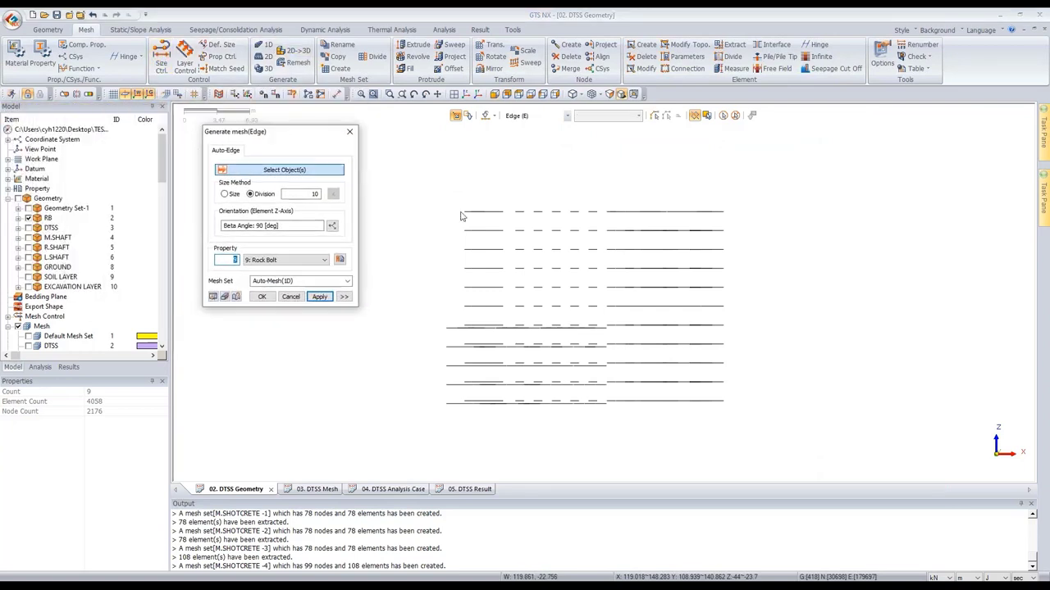
pyautogui.click(300, 261)
pyautogui.click(299, 267)
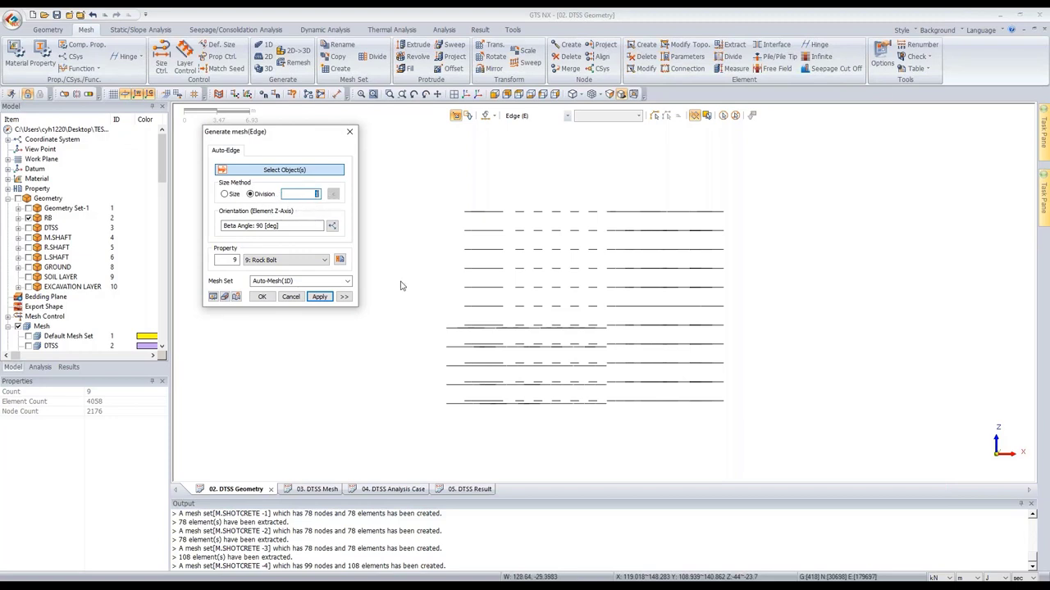
pyautogui.moveTo(291, 281); pyautogui.dragTo(249, 281)
pyautogui.write('RB -1')
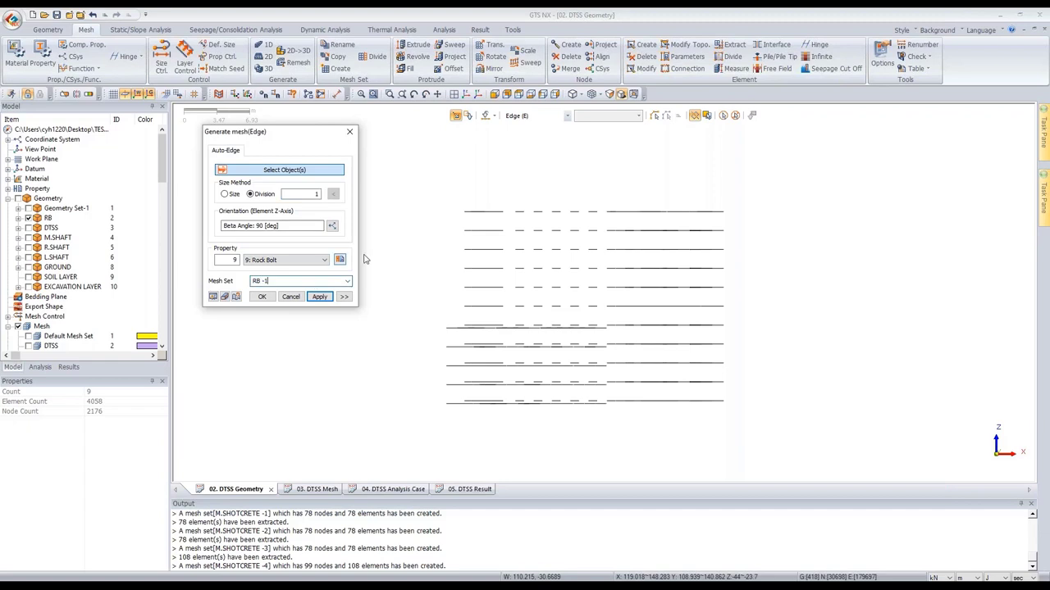
# - Mesh the uppermost row of rock bolt lines as RB -1 and the second row as RB -2
pyautogui.moveTo(747, 190); pyautogui.dragTo(450, 225)
pyautogui.click(325, 298)
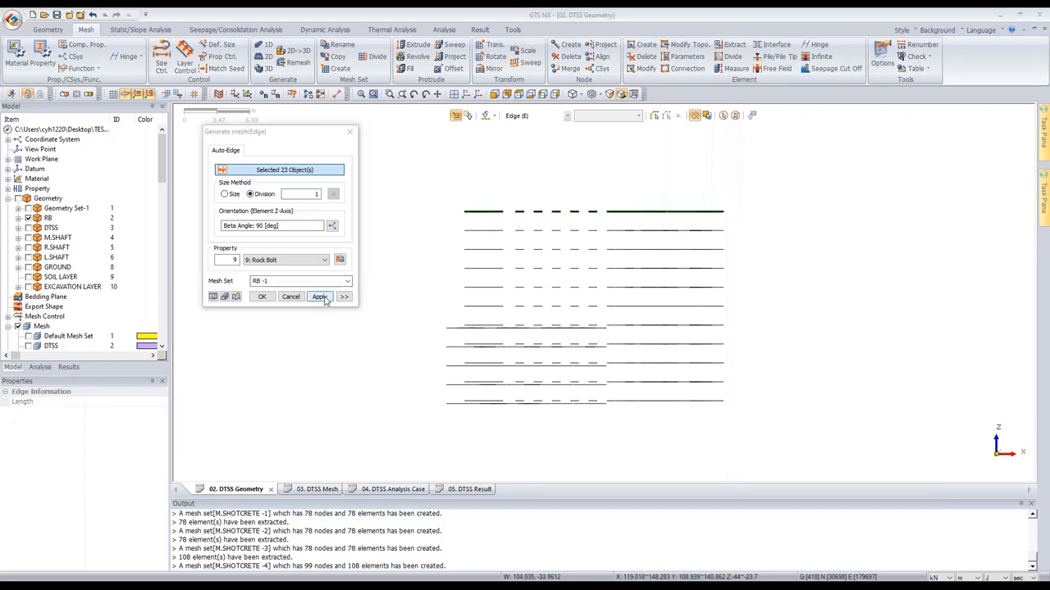
pyautogui.moveTo(740, 224); pyautogui.dragTo(426, 249)
pyautogui.click(320, 297)
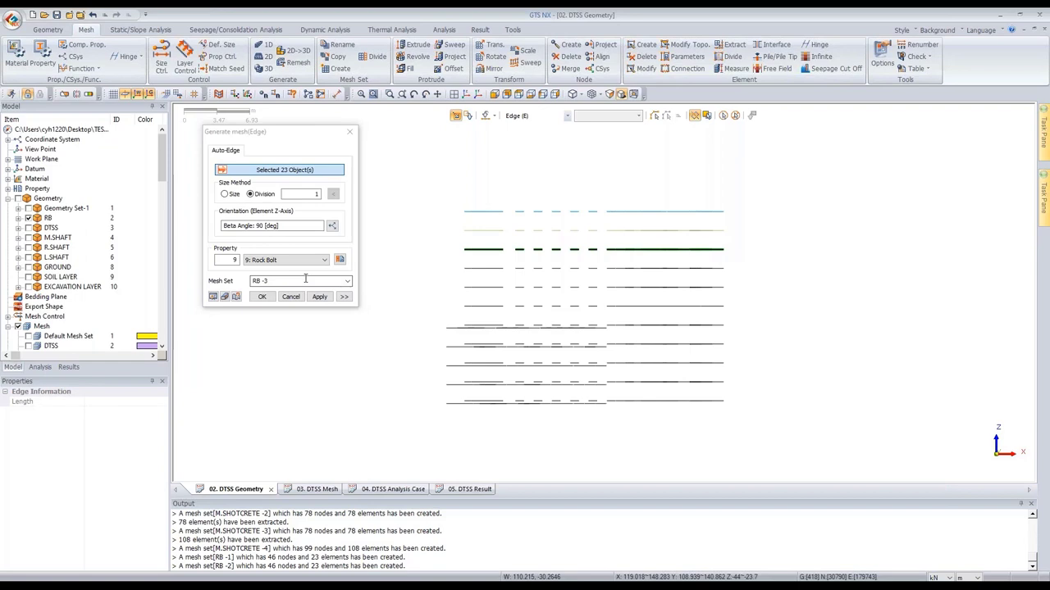
# - Mesh the third and fourth rows of rock bolt lines as RB -3 and RB -4, and end the edge meshing
pyautogui.click(320, 297)
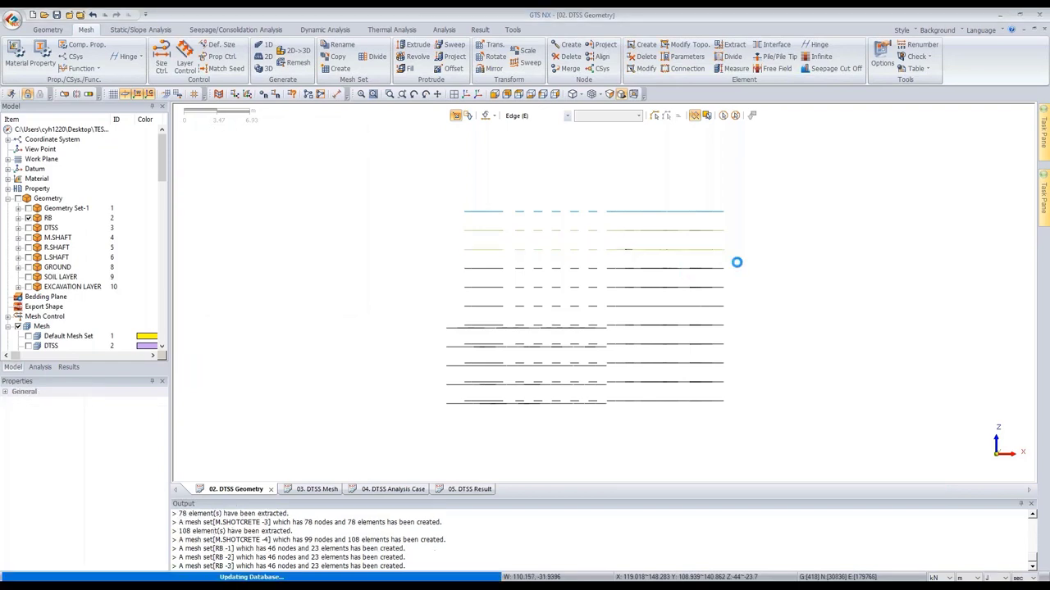
pyautogui.moveTo(737, 261); pyautogui.dragTo(477, 276)
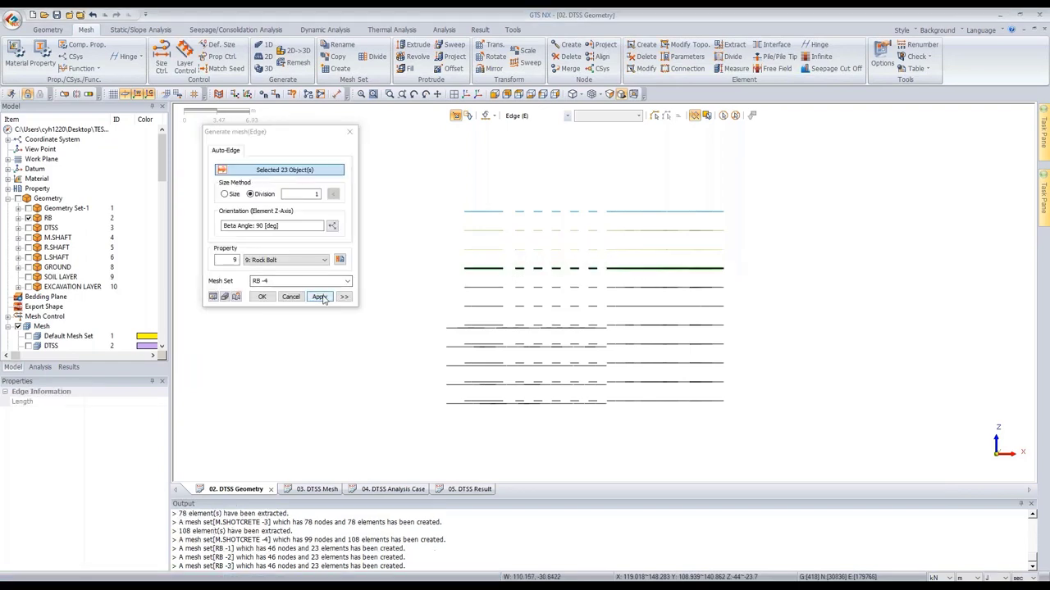
pyautogui.click(320, 296)
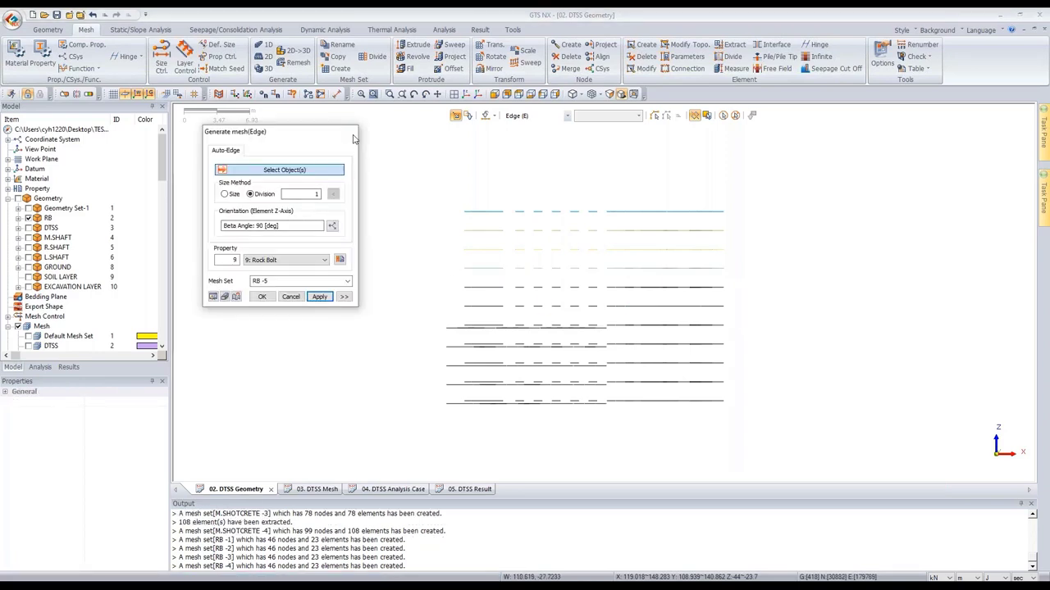
pyautogui.click(353, 133)
# - Display mesh sets SBP through M.SHOTCRETE -4 together with RB -1 through RB -4 and examine them from an oblique angle
pyautogui.scroll(-15, 51, 283)
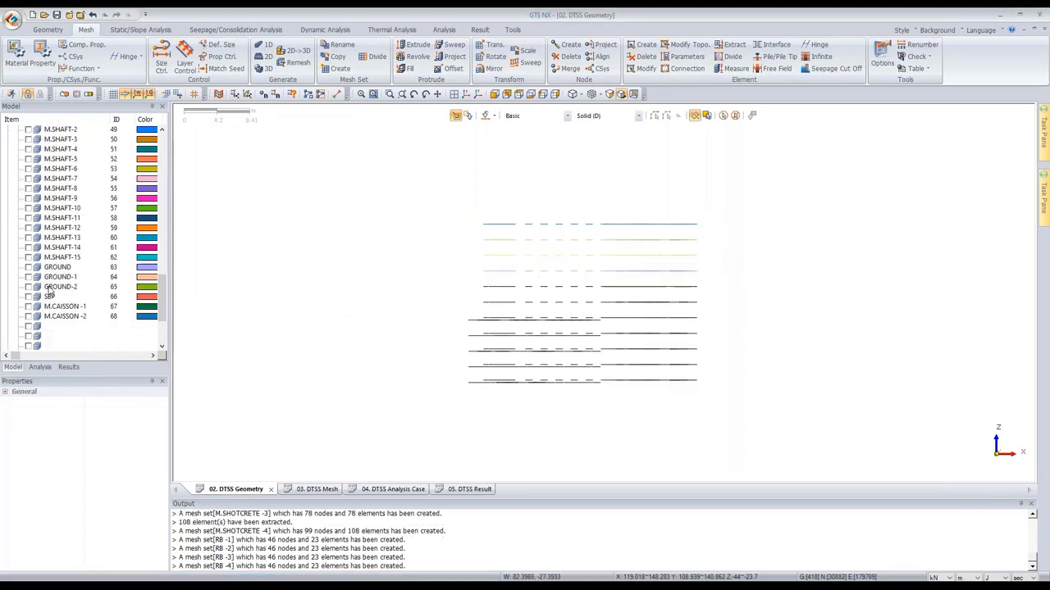
pyautogui.click(49, 287)
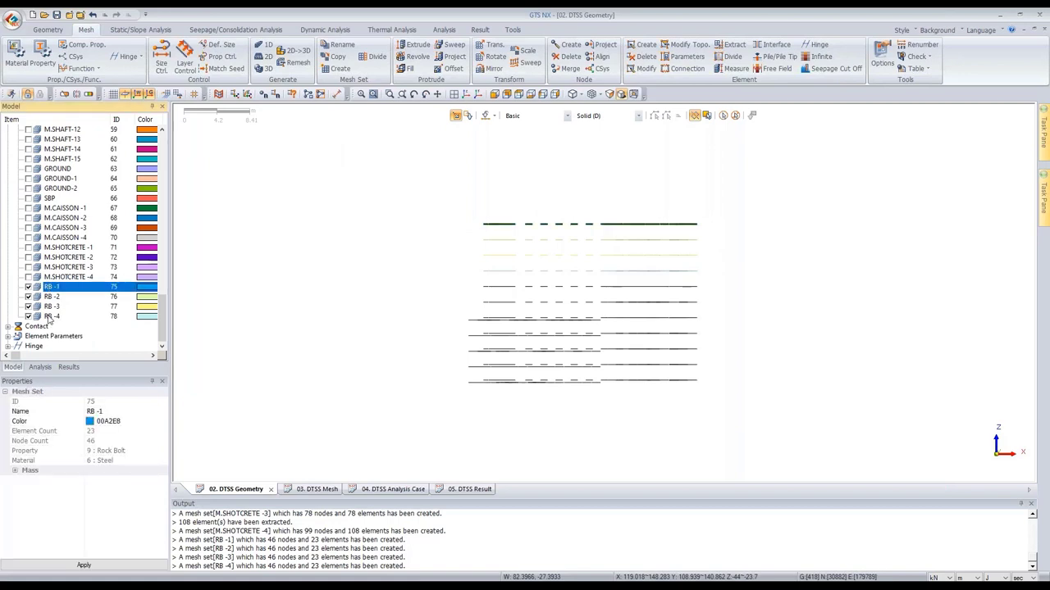
pyautogui.click(67, 278)
pyautogui.keyDown('shift'); pyautogui.click(41, 198); pyautogui.keyUp('shift')
pyautogui.click(29, 198)
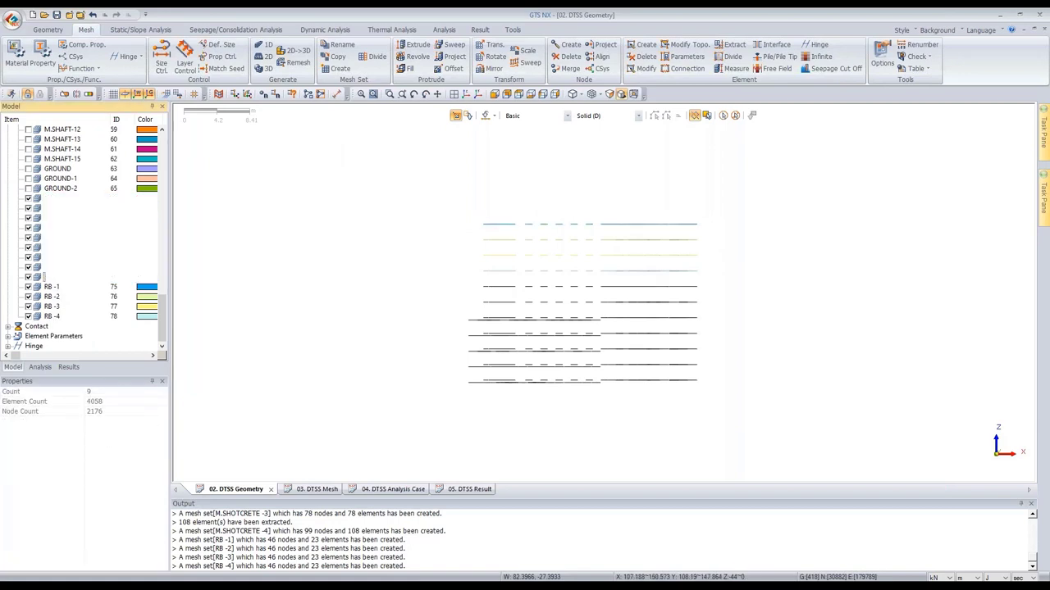
pyautogui.scroll(-2, 557, 279)
pyautogui.moveTo(556, 282); pyautogui.dragTo(563, 333, button='middle')
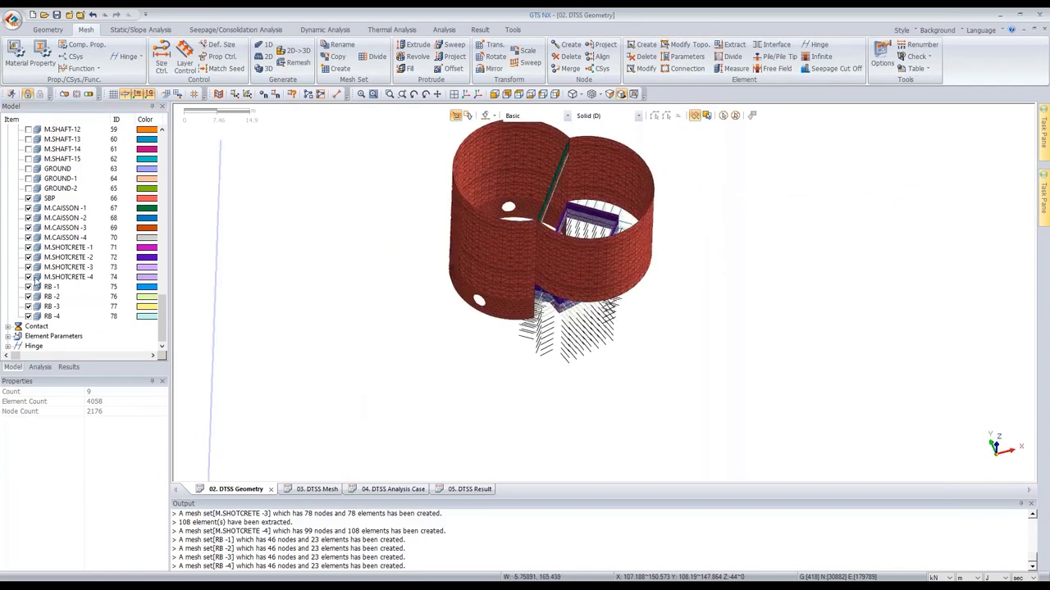
# - Hide the mesh sets SBP through M.SHOTCRETE -4 and RB -1 through RB -4, along with the RB geometry
pyautogui.click(51, 287)
pyautogui.keyDown('shift'); pyautogui.click(52, 317); pyautogui.keyUp('shift')
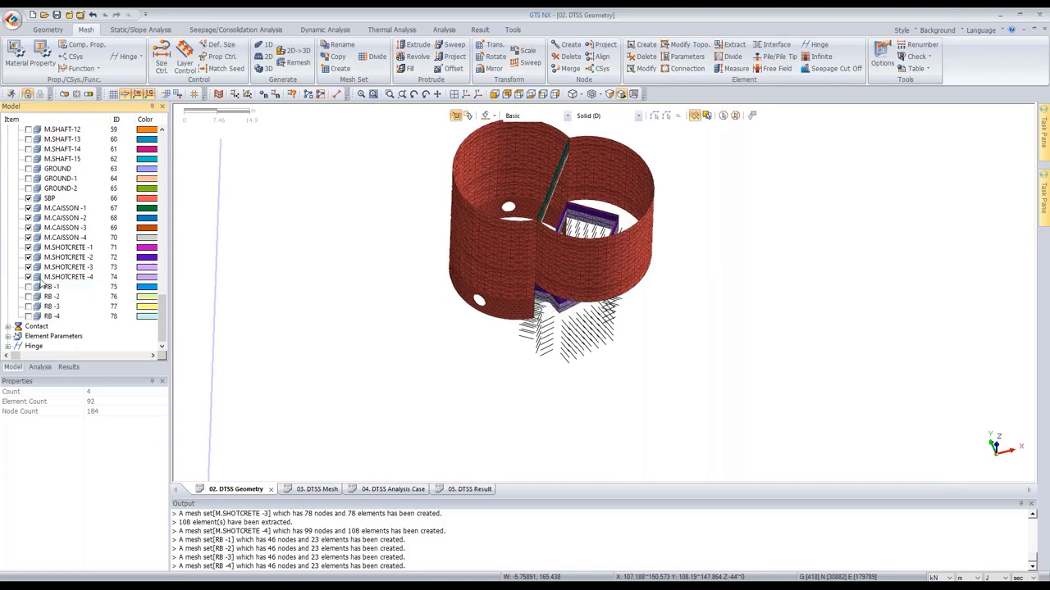
pyautogui.click(49, 277)
pyautogui.keyDown('shift'); pyautogui.click(35, 198); pyautogui.keyUp('shift')
pyautogui.click(29, 198)
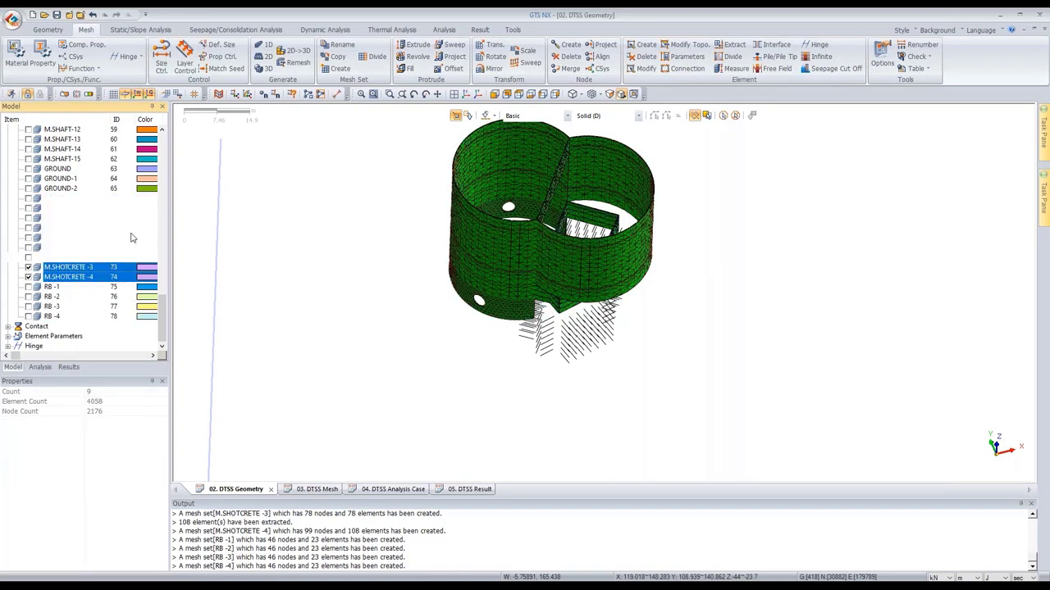
pyautogui.scroll(20, 75, 291)
pyautogui.scroll(5, 80, 325)
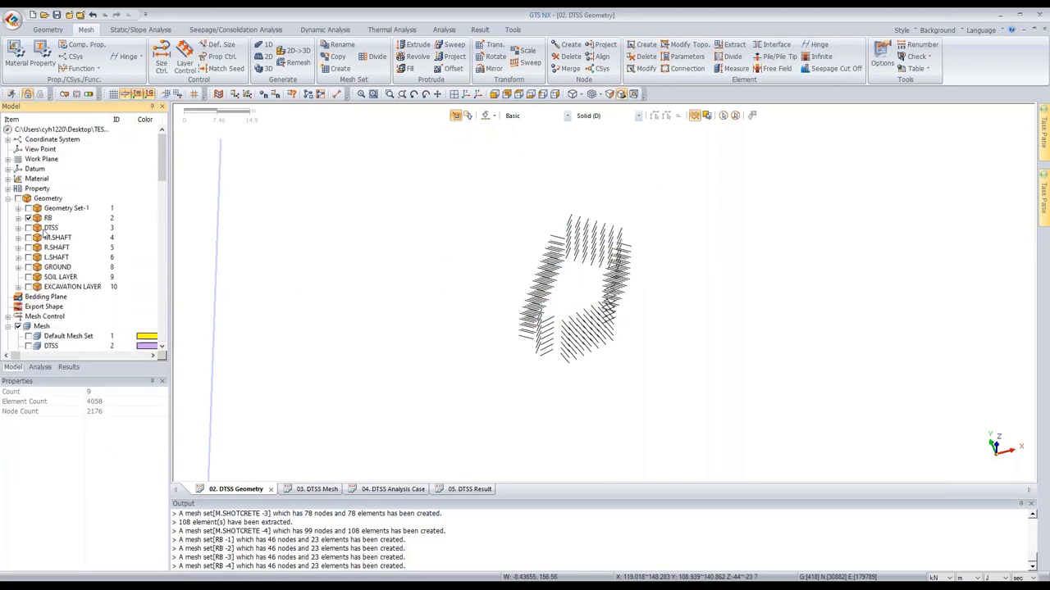
pyautogui.click(29, 218)
# - Display all shaft mesh sets from L.SHAFT through M.SHAFT-15 and set them to the front view
pyautogui.scroll(-8, 105, 267)
pyautogui.scroll(4, 110, 279)
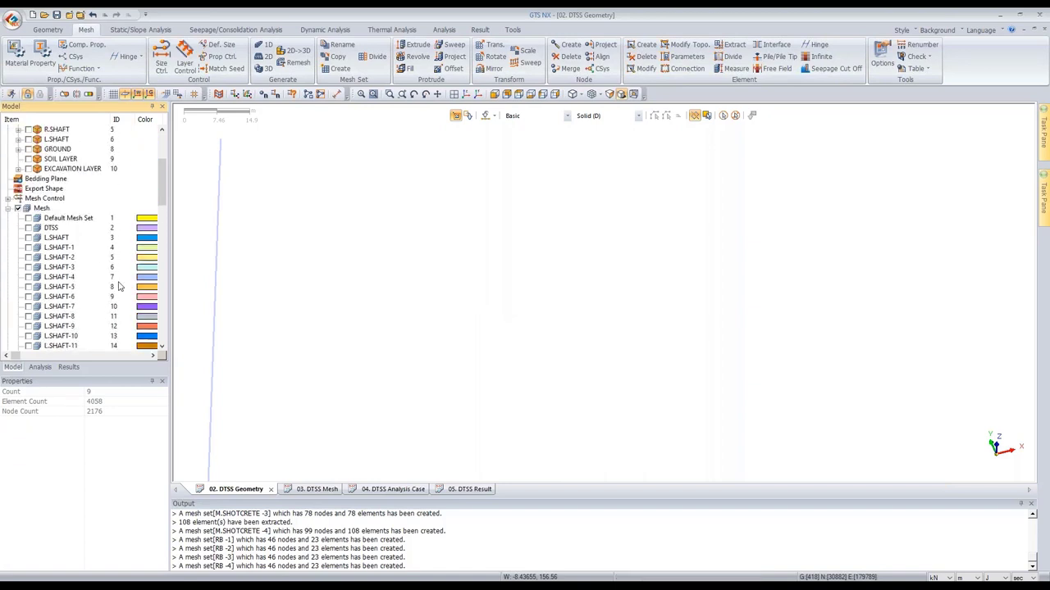
pyautogui.click(61, 237)
pyautogui.scroll(-10, 94, 260)
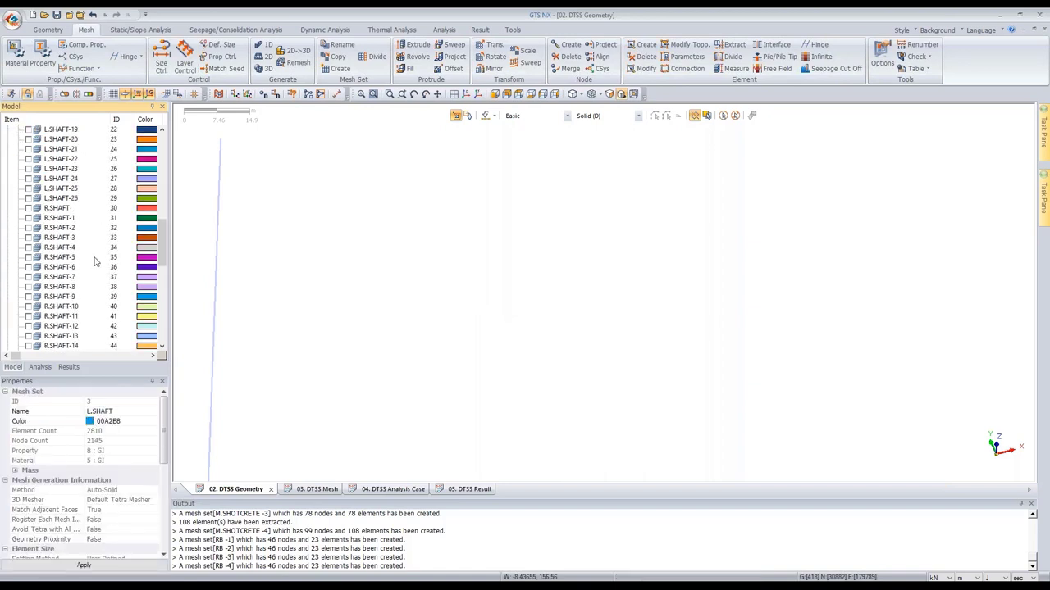
pyautogui.scroll(-9, 88, 271)
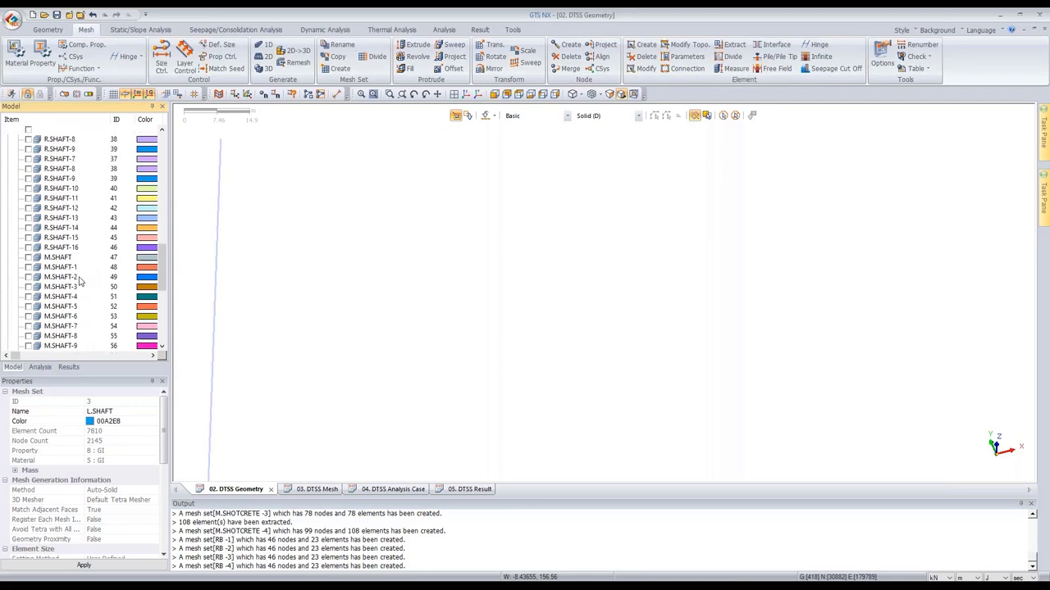
pyautogui.scroll(2, 90, 302)
pyautogui.keyDown('shift'); pyautogui.click(61, 316); pyautogui.keyUp('shift')
pyautogui.click(29, 316)
pyautogui.scroll(-2, 560, 320)
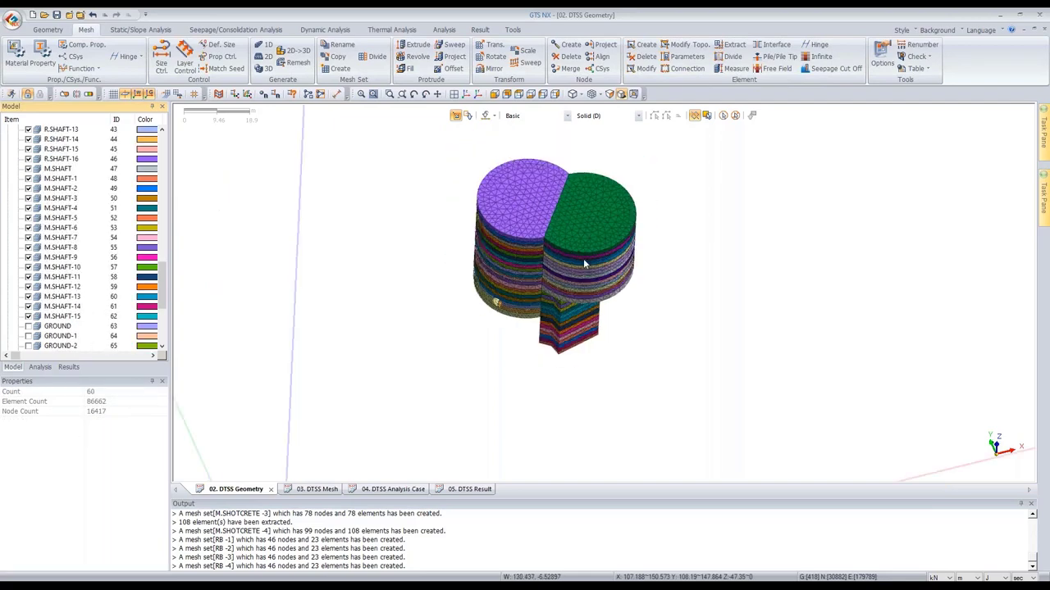
pyautogui.moveTo(583, 261); pyautogui.dragTo(551, 164, button='middle')
pyautogui.scroll(4, 553, 162)
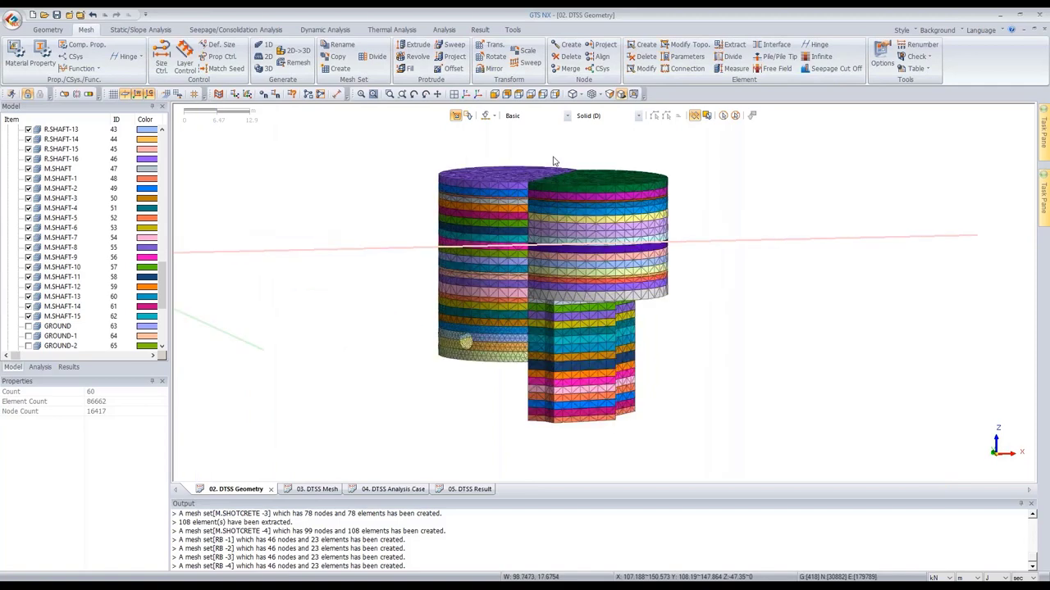
pyautogui.scroll(2, 553, 161)
pyautogui.click(494, 94)
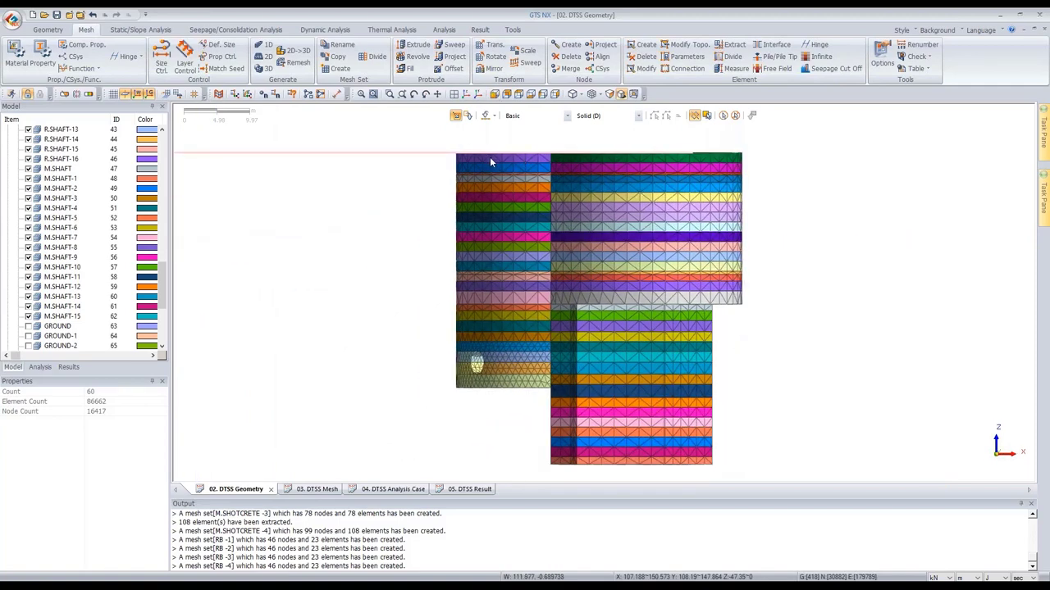
# - Return the shaft meshes to the front view and display the EXCAVATION LAYER geometry over them
pyautogui.moveTo(631, 177); pyautogui.dragTo(560, 189, button='middle')
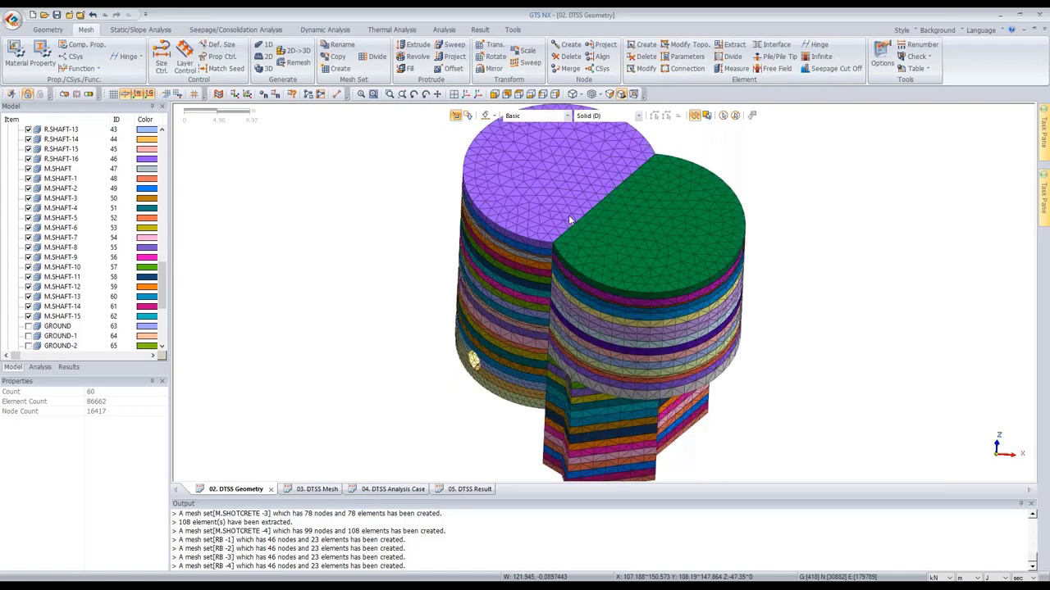
pyautogui.moveTo(629, 236); pyautogui.dragTo(579, 223, button='middle')
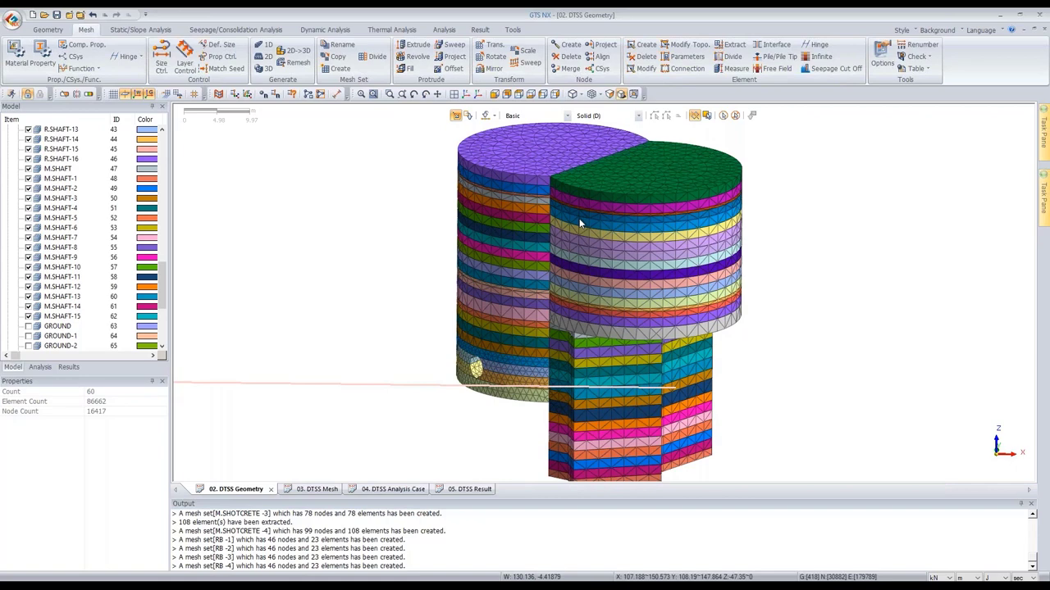
pyautogui.scroll(3, 579, 223)
pyautogui.click(495, 94)
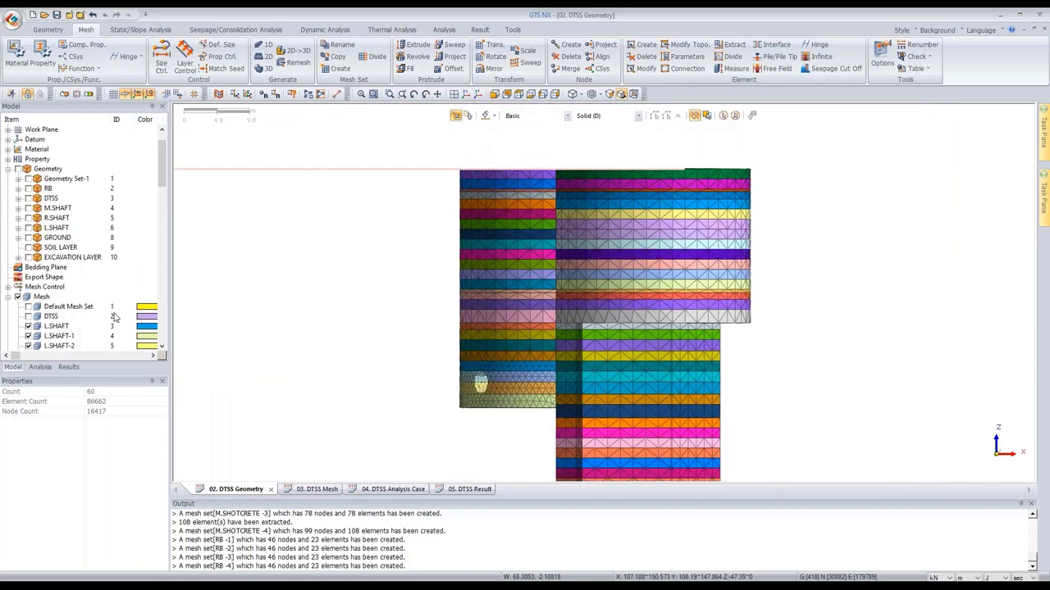
pyautogui.scroll(1, 113, 319)
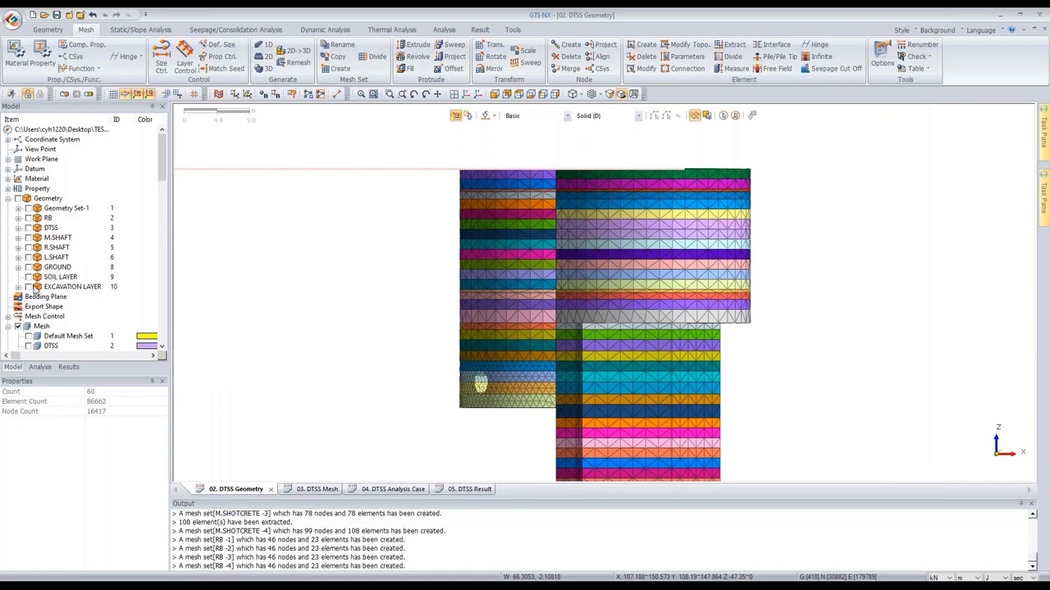
pyautogui.click(28, 287)
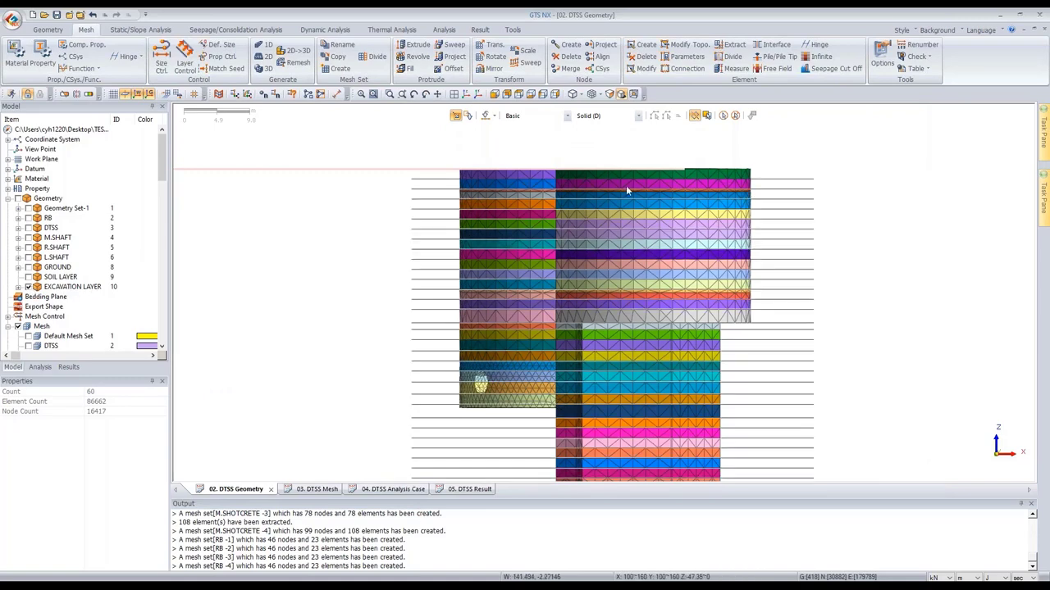
# - Select the two mesh sets above the first excavation layer plane and examine them from an oblique angle
pyautogui.scroll(-2, 574, 196)
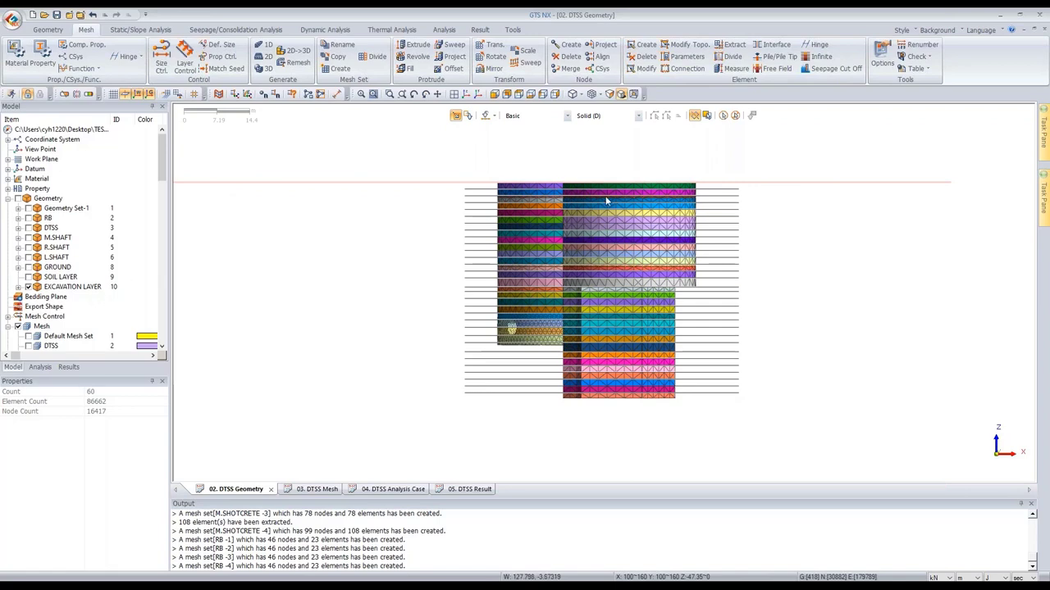
pyautogui.scroll(1, 606, 197)
pyautogui.scroll(3, 606, 197)
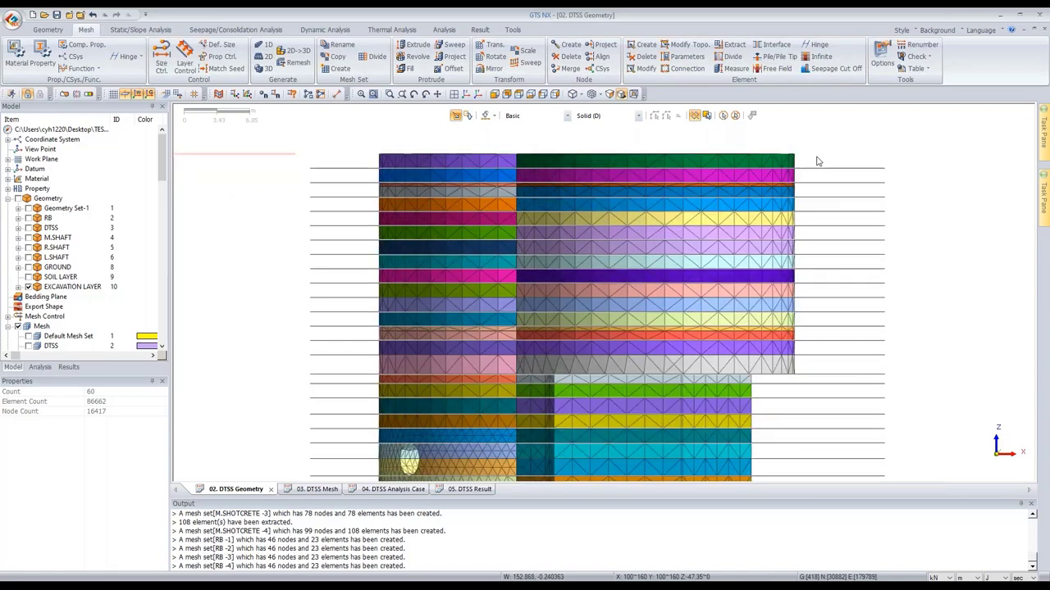
pyautogui.press('m')
pyautogui.click(548, 159)
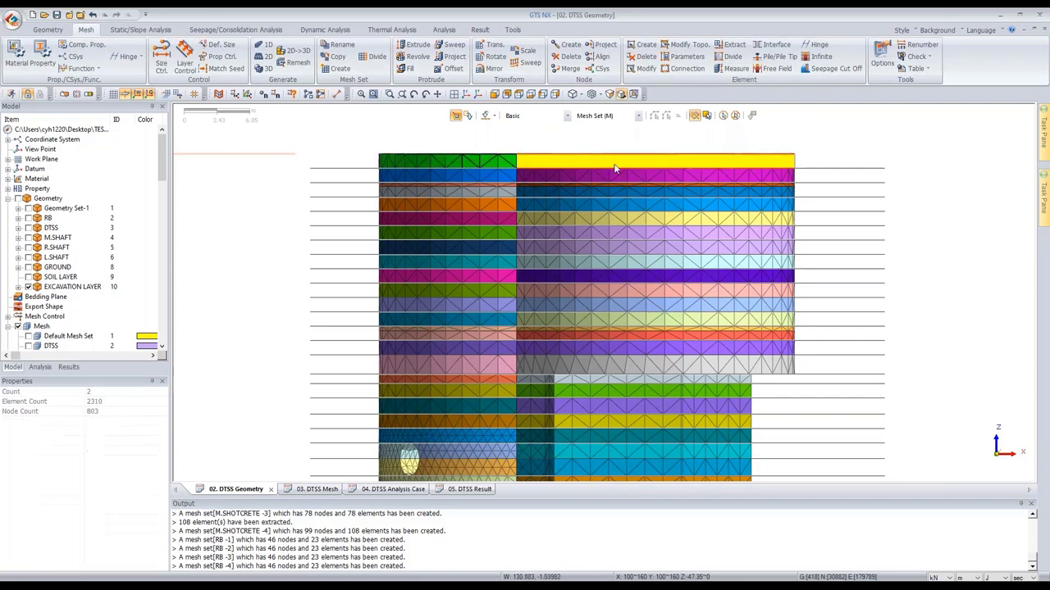
pyautogui.click(450, 162)
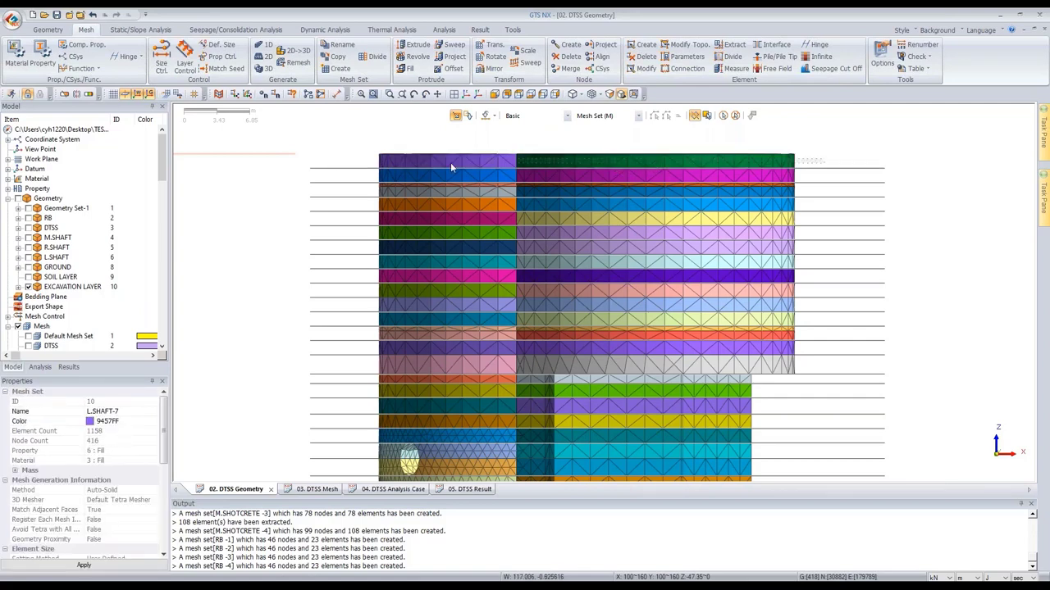
pyautogui.click(424, 164)
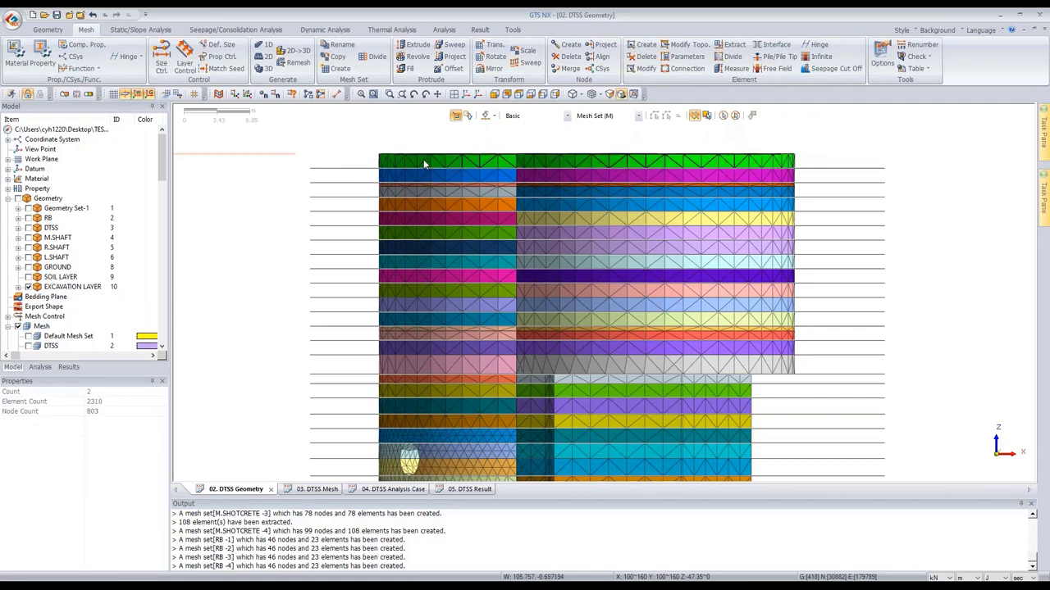
pyautogui.rightClick(716, 169)
pyautogui.click(863, 154)
pyautogui.moveTo(693, 160); pyautogui.dragTo(585, 194, button='middle')
pyautogui.click(585, 194)
pyautogui.click(703, 315)
pyautogui.click(601, 225)
pyautogui.moveTo(802, 321); pyautogui.dragTo(775, 268, button='middle')
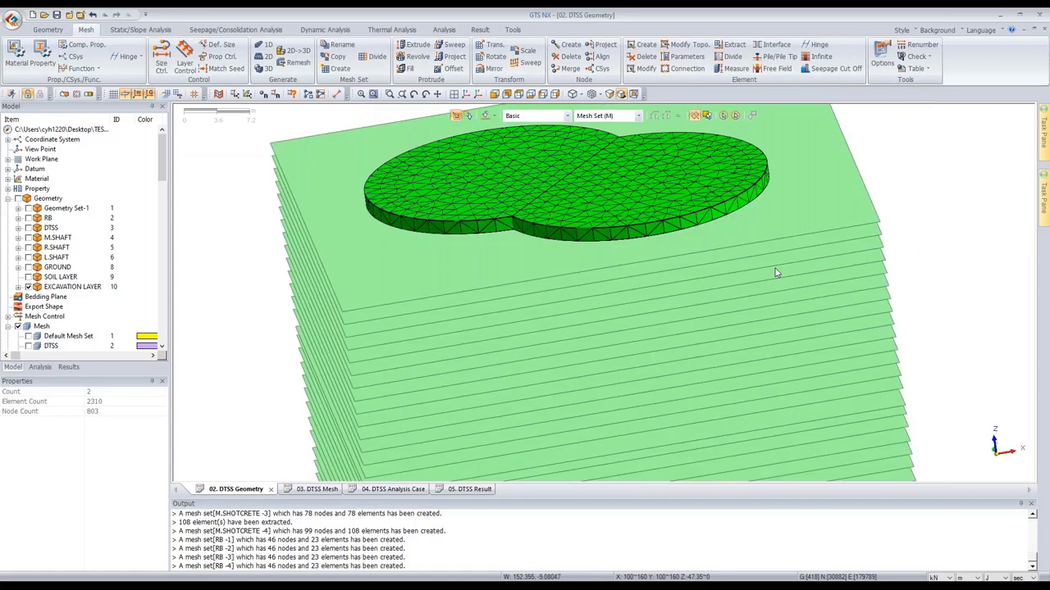
# - Merge the two selected top-layer mesh sets of the adjoining shafts into one in the front view
pyautogui.click(506, 93)
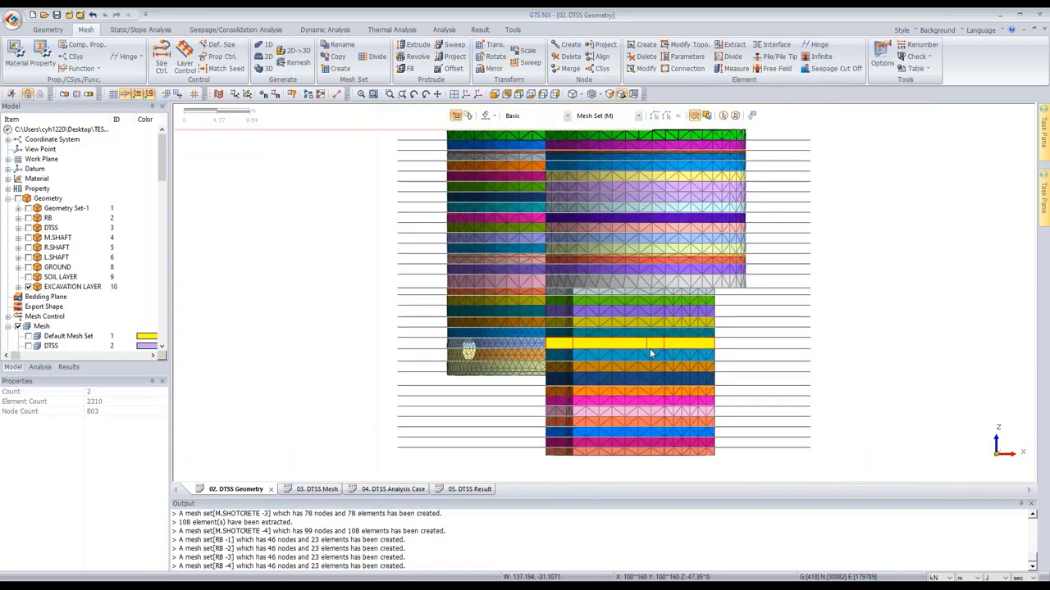
pyautogui.rightClick(674, 185)
pyautogui.click(710, 261)
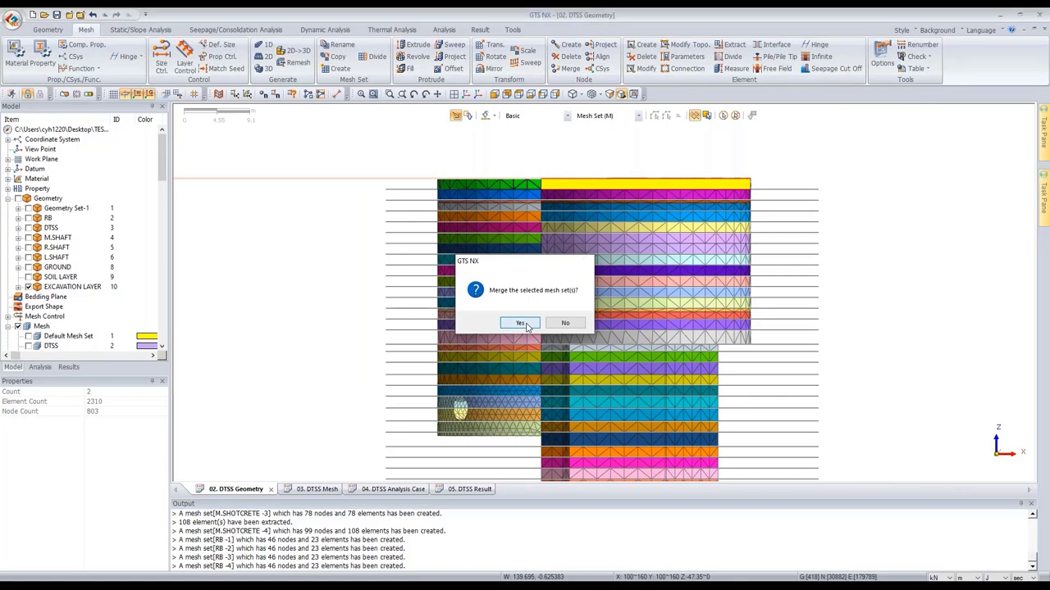
pyautogui.click(525, 325)
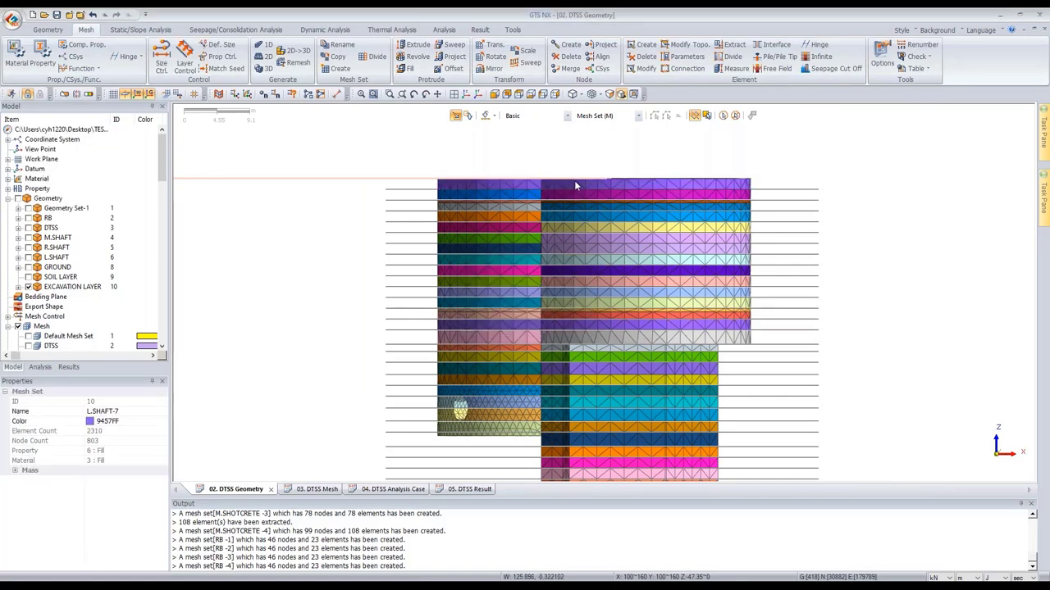
# - Rename the merged top-layer mesh set as EX1 and hide it
pyautogui.scroll(-2, 127, 254)
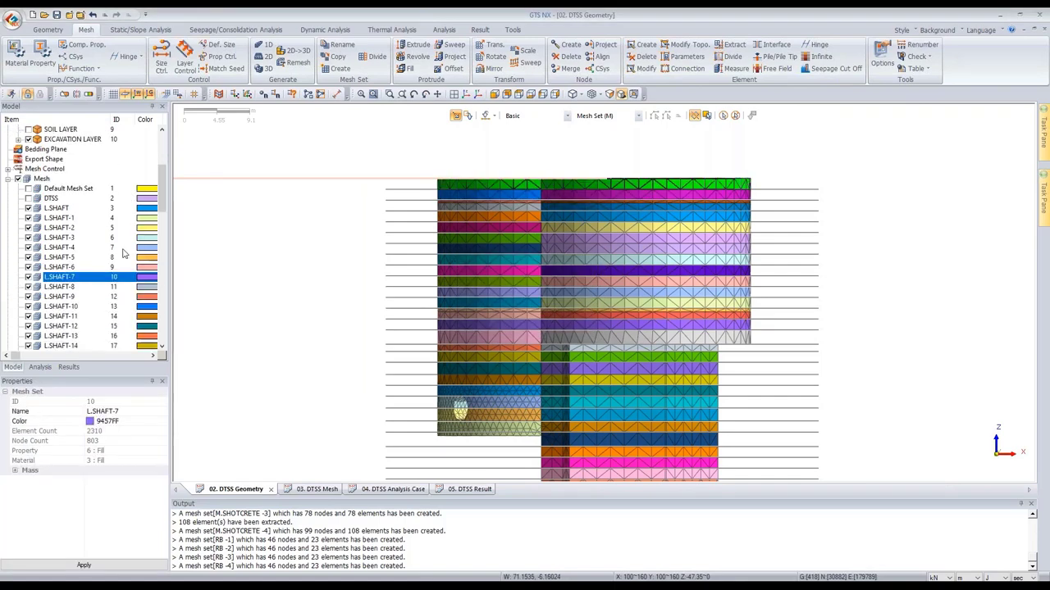
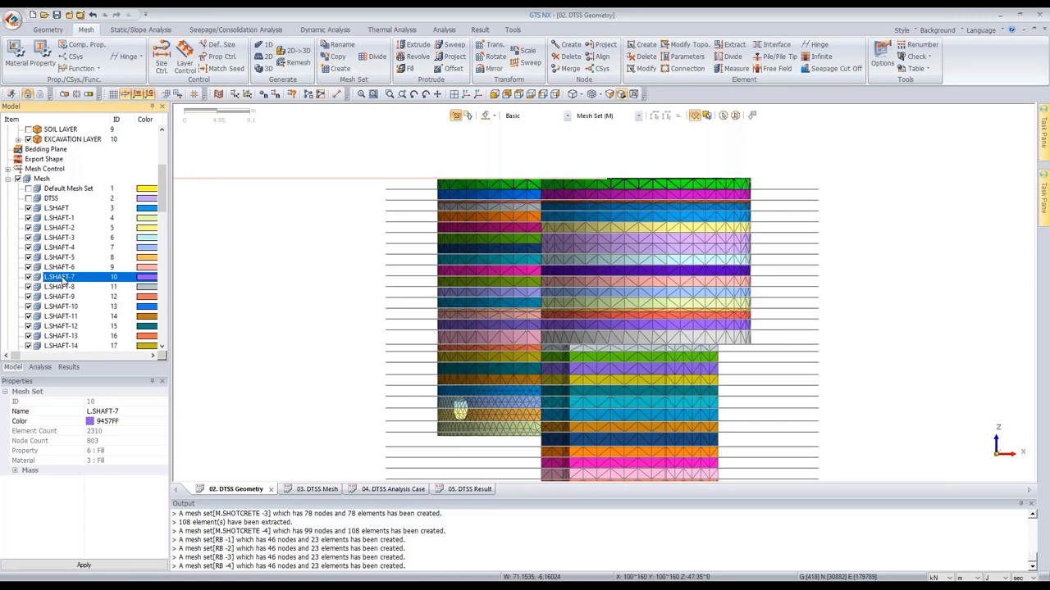
pyautogui.click(63, 279)
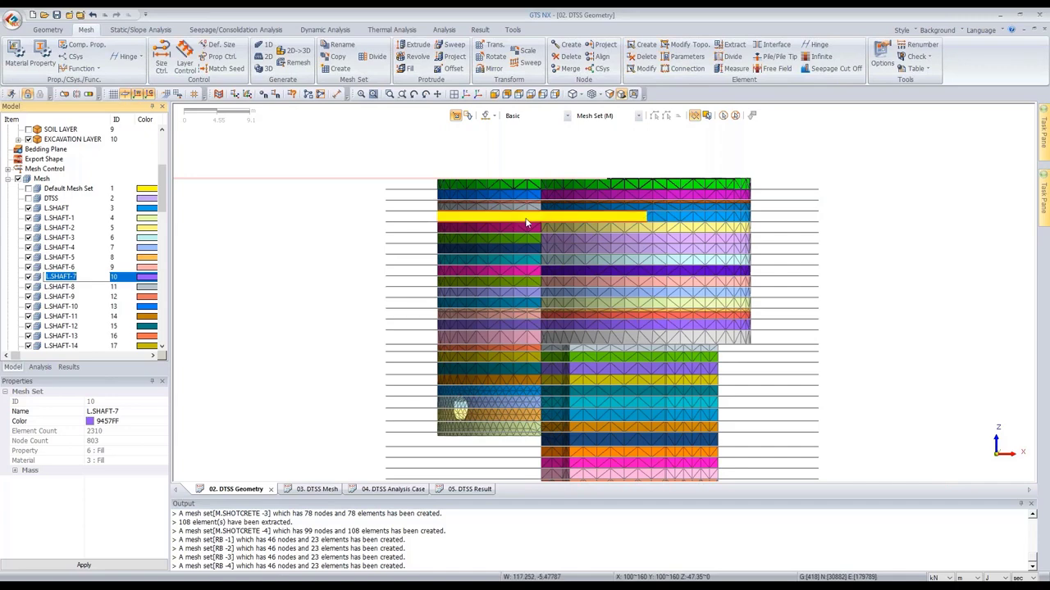
pyautogui.write('EX1')
pyautogui.press('Return')
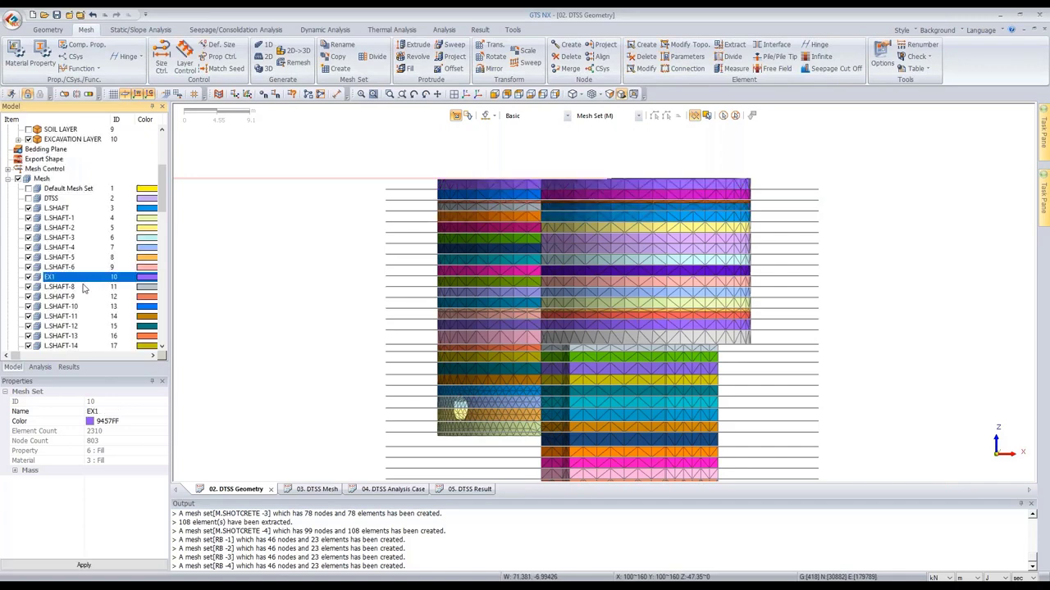
pyautogui.click(29, 277)
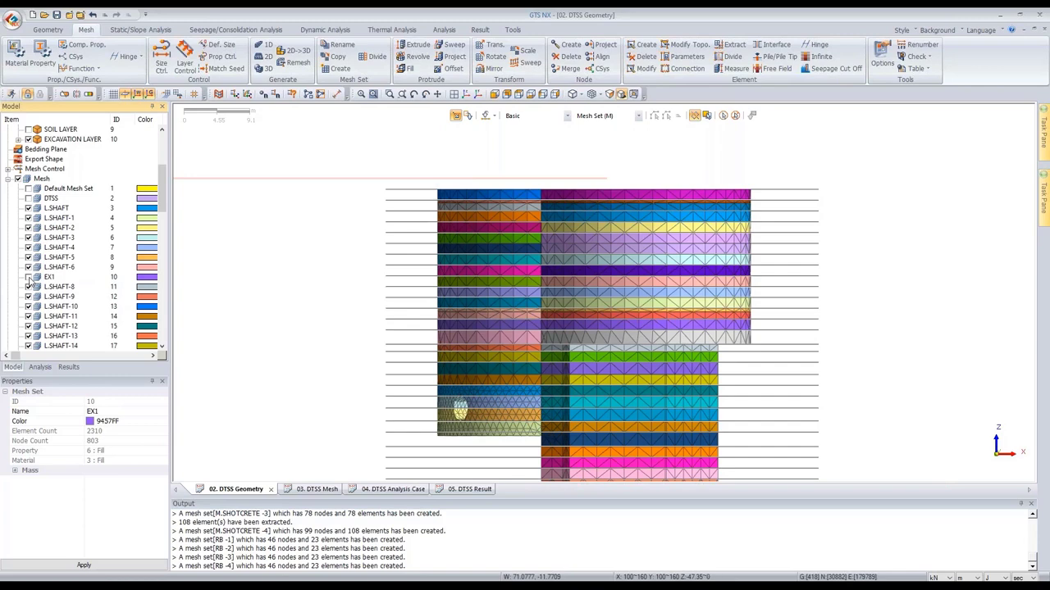
# - Merge the two shaft mesh sets between the first and second excavation layer planes
pyautogui.click(543, 197)
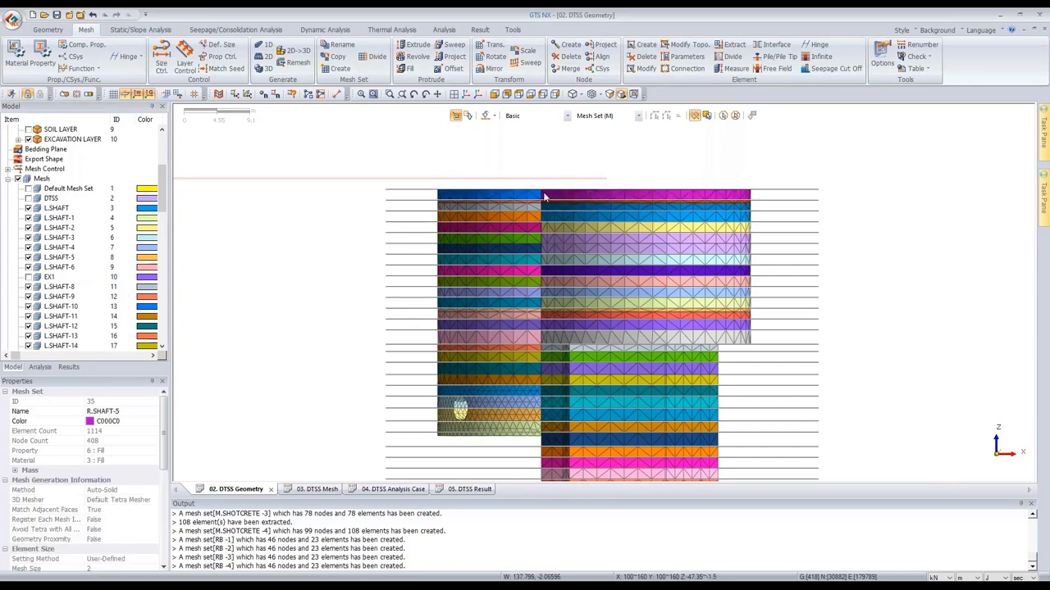
pyautogui.moveTo(757, 196); pyautogui.dragTo(488, 189)
pyautogui.keyDown('ctrl'); pyautogui.click(443, 195); pyautogui.keyUp('ctrl')
pyautogui.rightClick(485, 197)
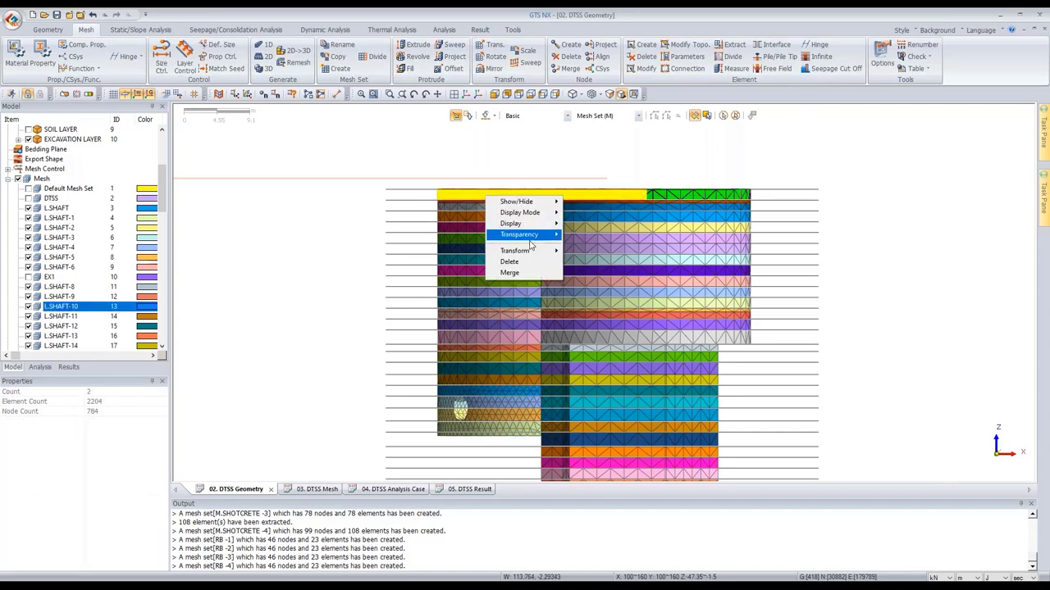
pyautogui.click(509, 272)
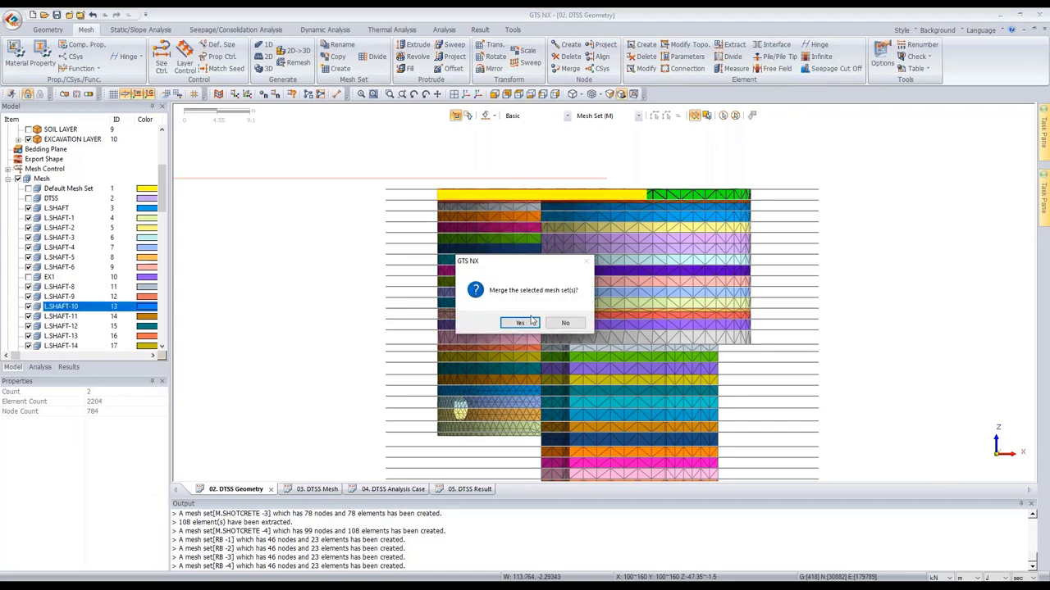
pyautogui.click(530, 327)
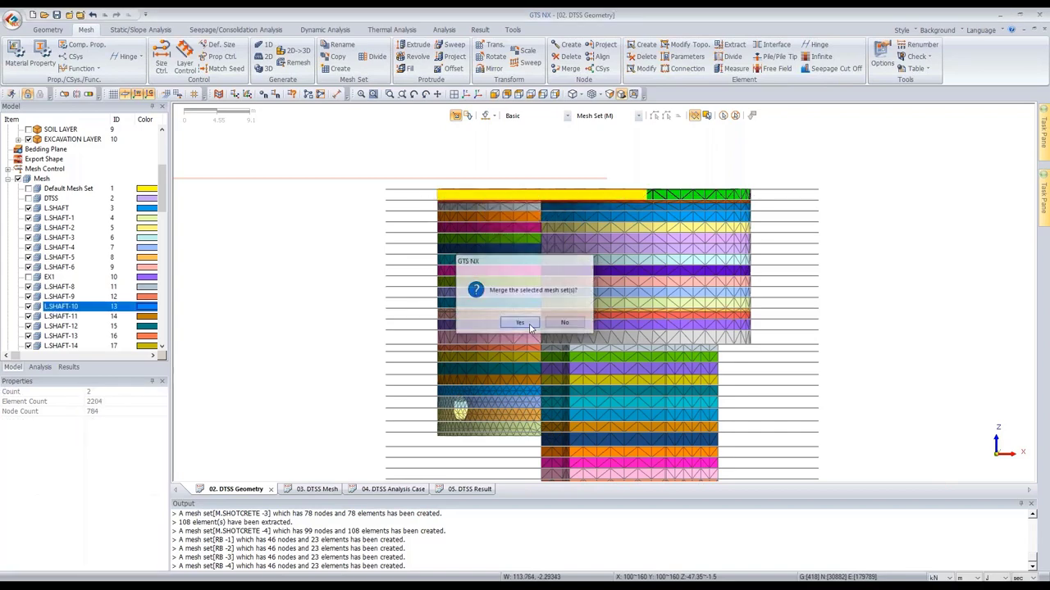
# - Rename the merged second-layer mesh set as EX2 and hide it
pyautogui.click(59, 308)
pyautogui.write('EX2')
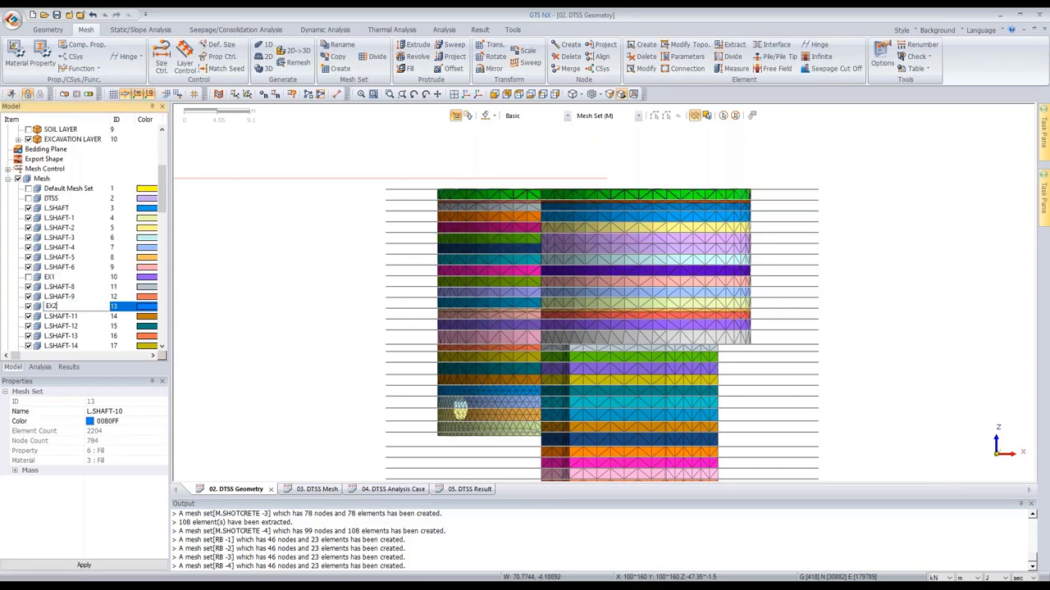
pyautogui.press('Return')
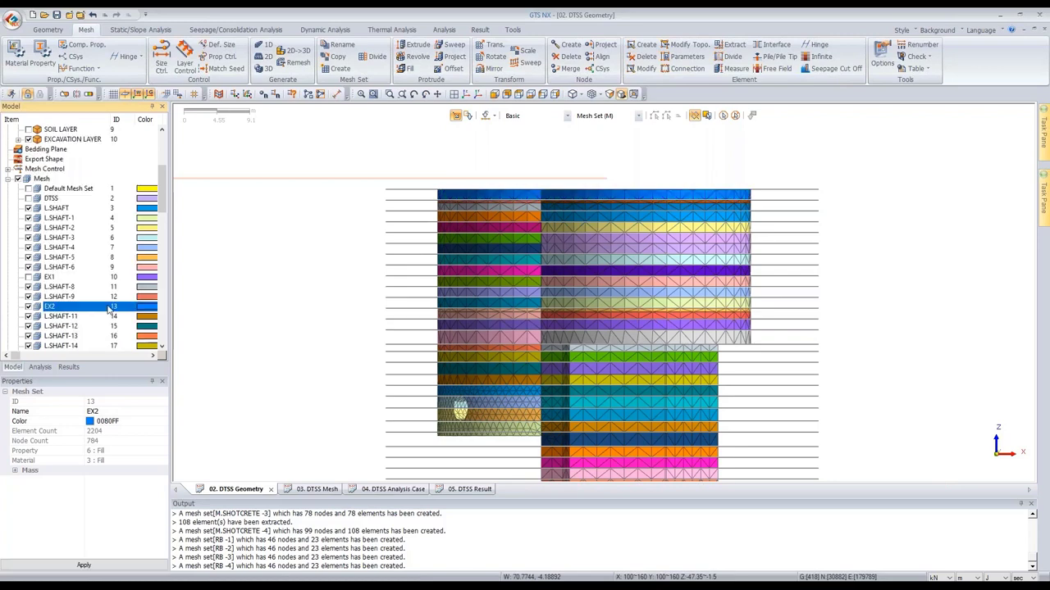
pyautogui.click(30, 306)
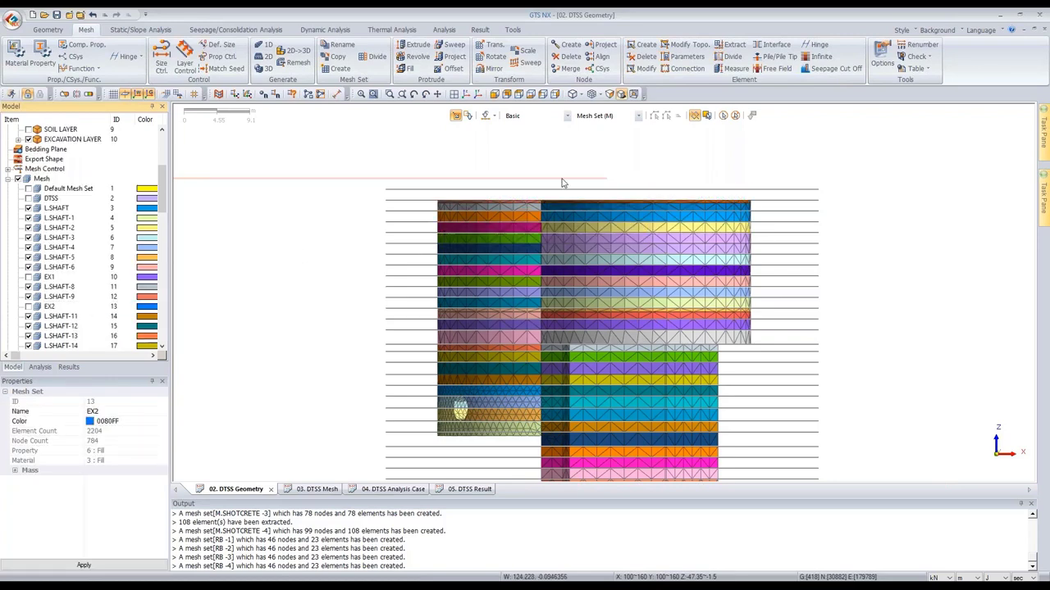
# - Merge the four shaft mesh sets of the third excavation layer, including the thin slices along its upper edge
pyautogui.scroll(1, 678, 203)
pyautogui.scroll(1, 678, 208)
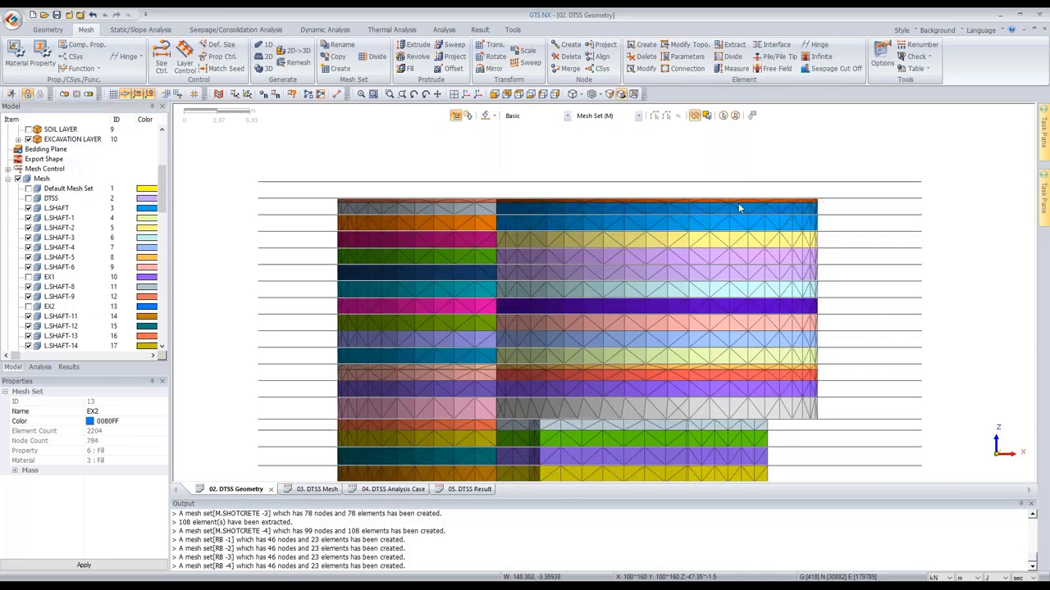
pyautogui.moveTo(339, 209); pyautogui.dragTo(316, 212)
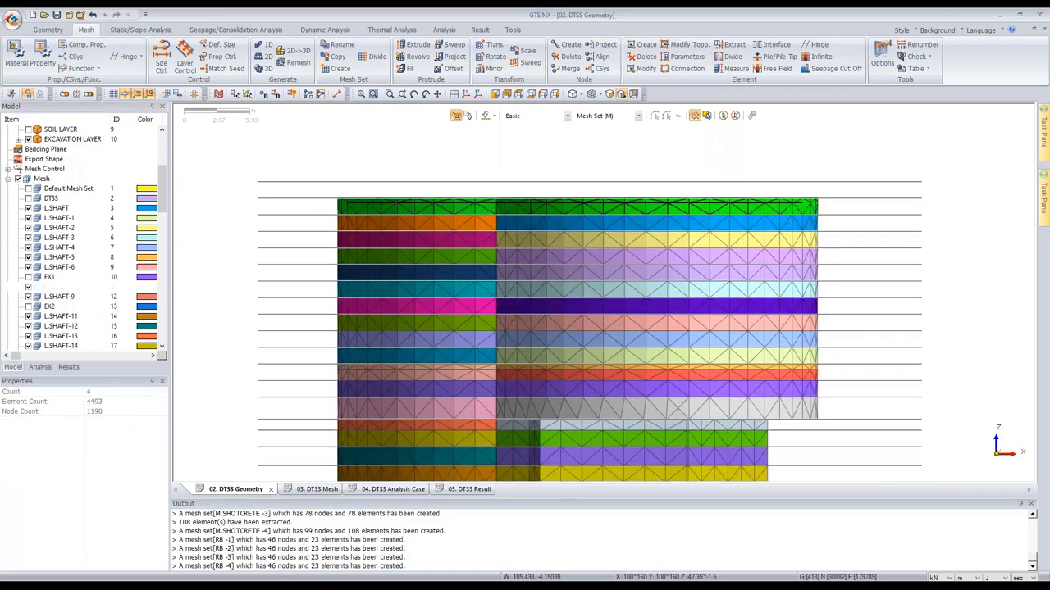
pyautogui.rightClick(419, 211)
pyautogui.click(446, 287)
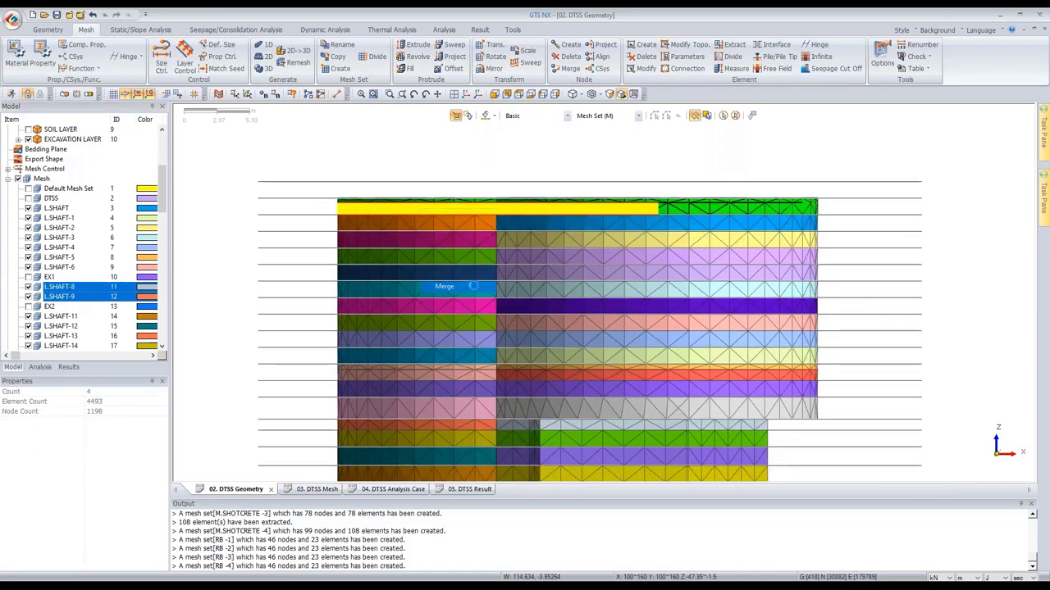
pyautogui.click(512, 325)
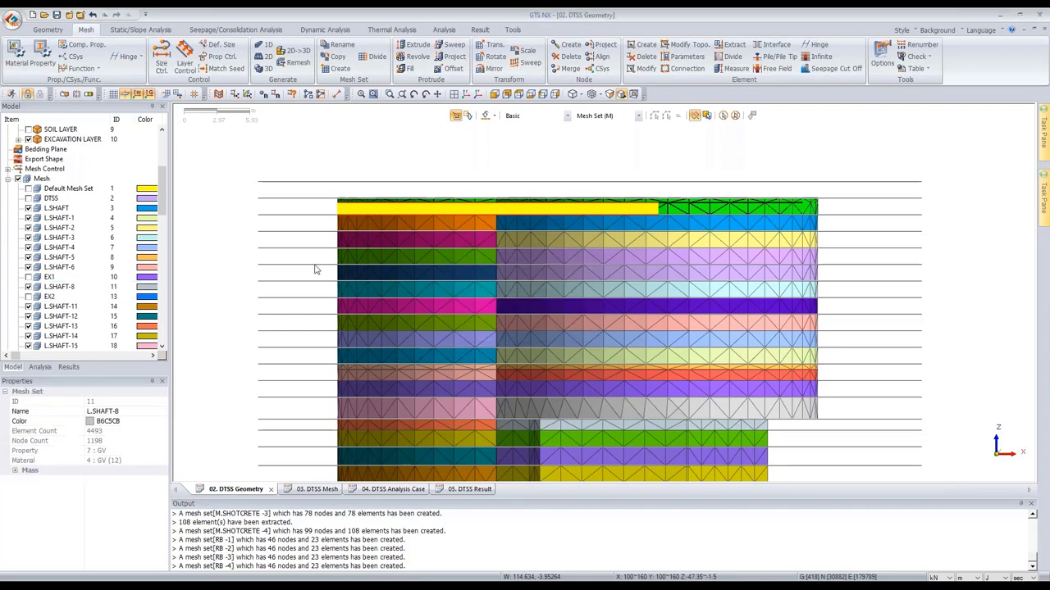
# - Rename the merged third-layer mesh set as EX3
pyautogui.click(130, 287)
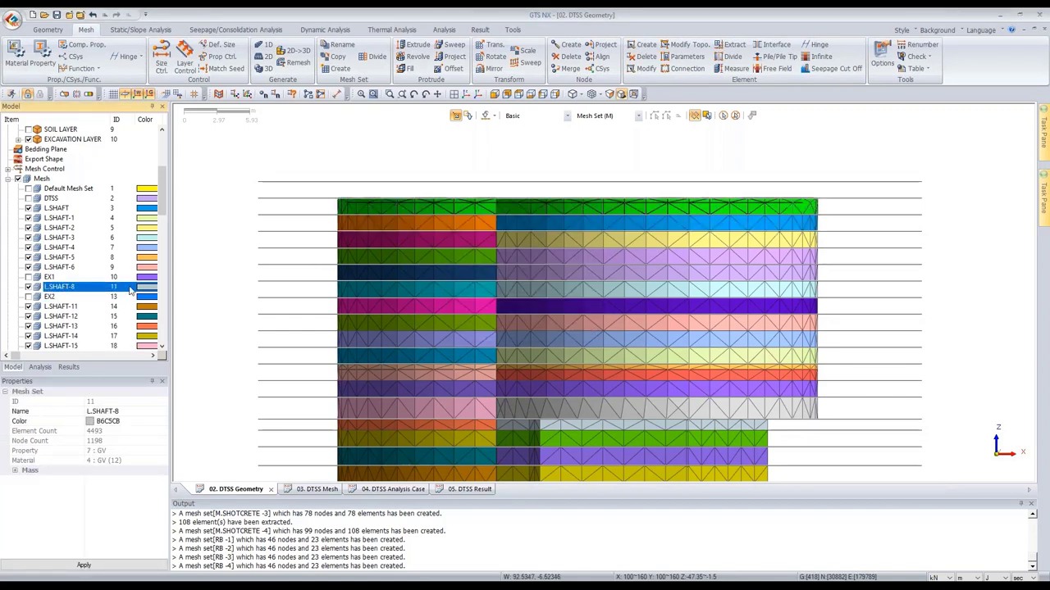
pyautogui.press('F2')
pyautogui.write('EX3')
pyautogui.press('Return')
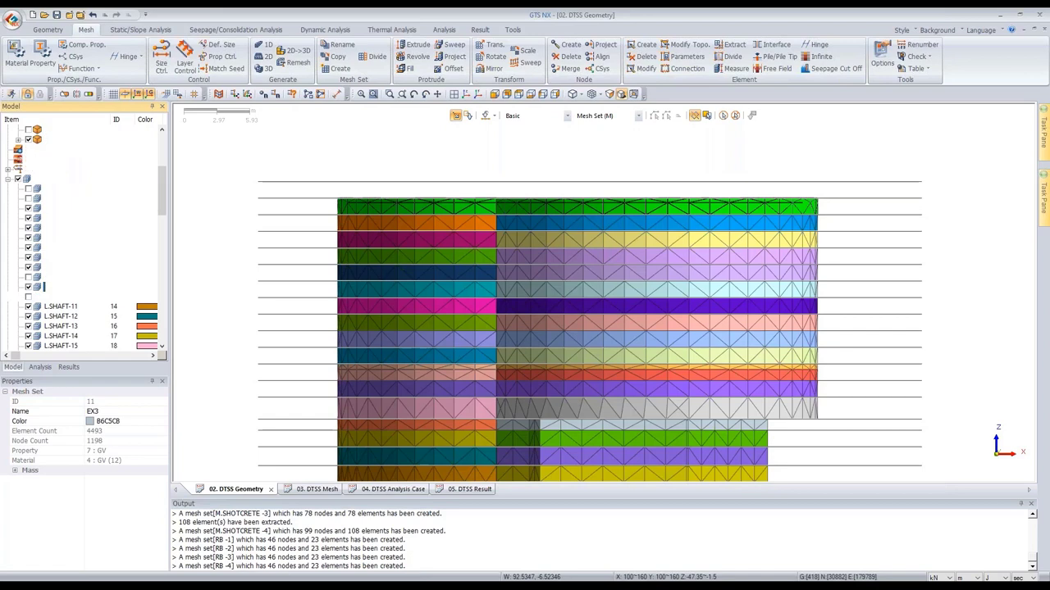
# - Hide the EXCAVATION LAYER geometry and all the mesh sets
pyautogui.scroll(-3, 561, 232)
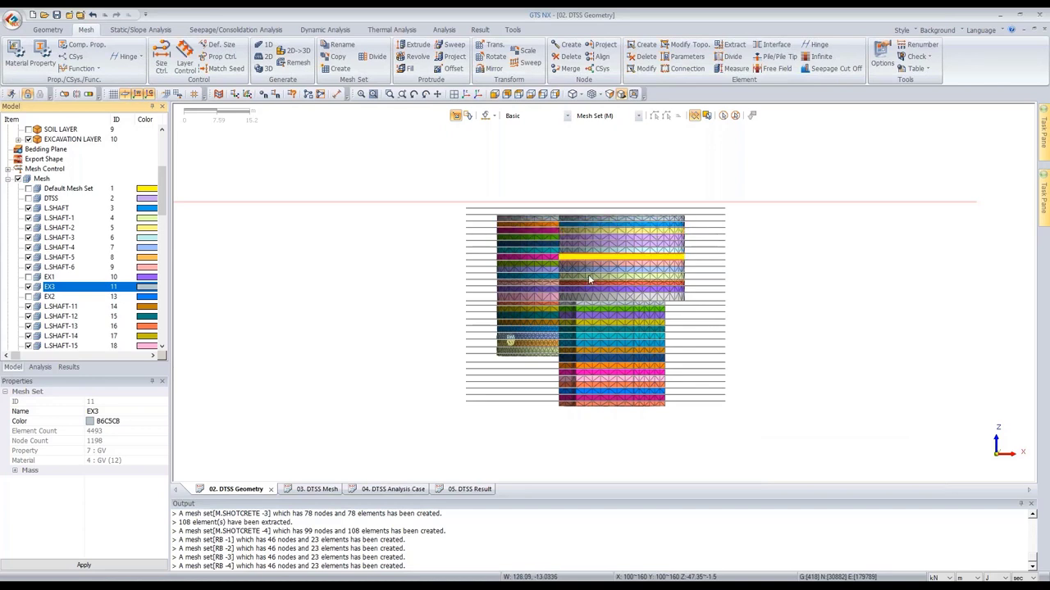
pyautogui.scroll(-3, 607, 287)
pyautogui.scroll(5, 645, 317)
pyautogui.moveTo(646, 316); pyautogui.dragTo(715, 224, button='middle')
pyautogui.scroll(3, 66, 221)
pyautogui.click(29, 228)
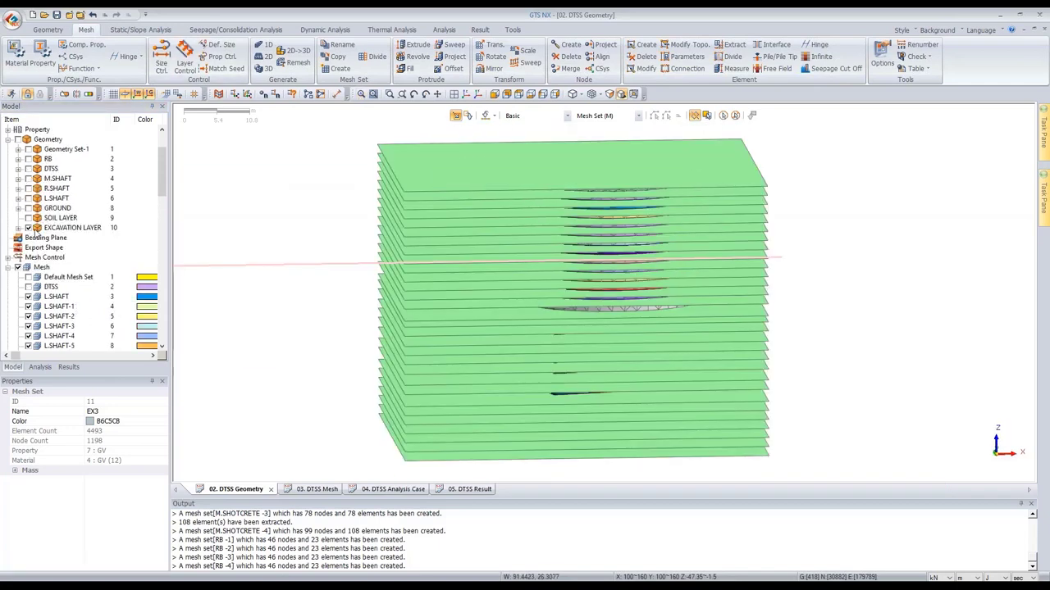
pyautogui.scroll(-2, 19, 213)
pyautogui.click(19, 210)
pyautogui.scroll(-9, 55, 236)
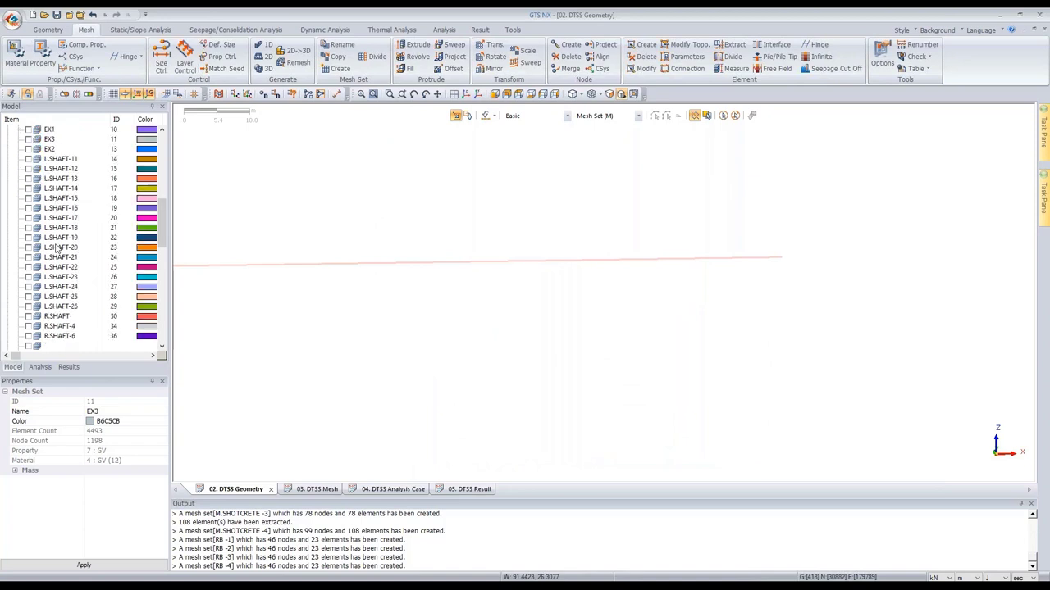
# - Display the SBP mesh set on its own in an angled 3D view
pyautogui.scroll(-10, 58, 237)
pyautogui.scroll(3, 41, 277)
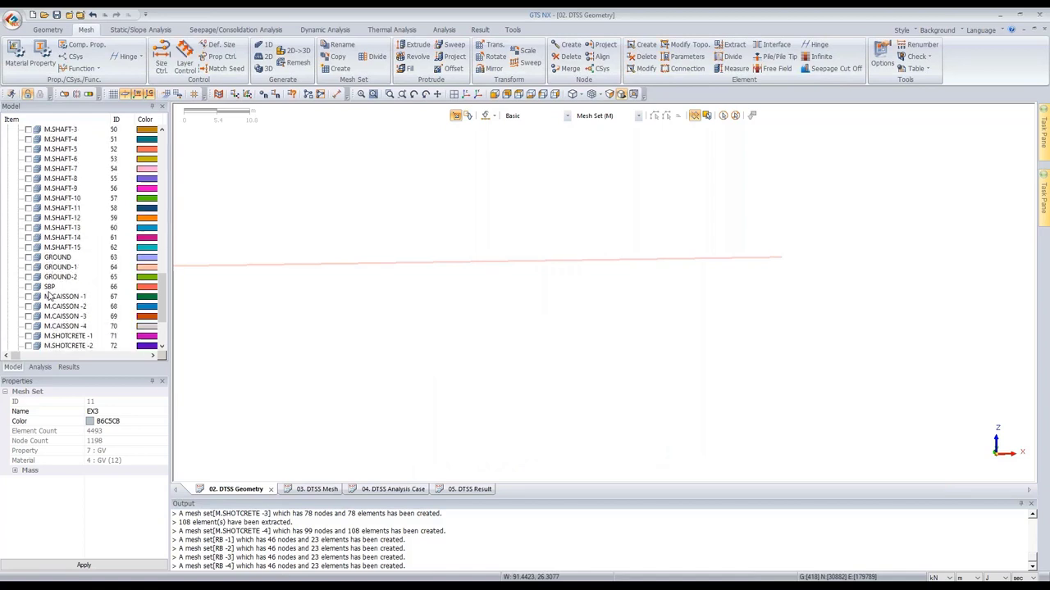
pyautogui.click(29, 287)
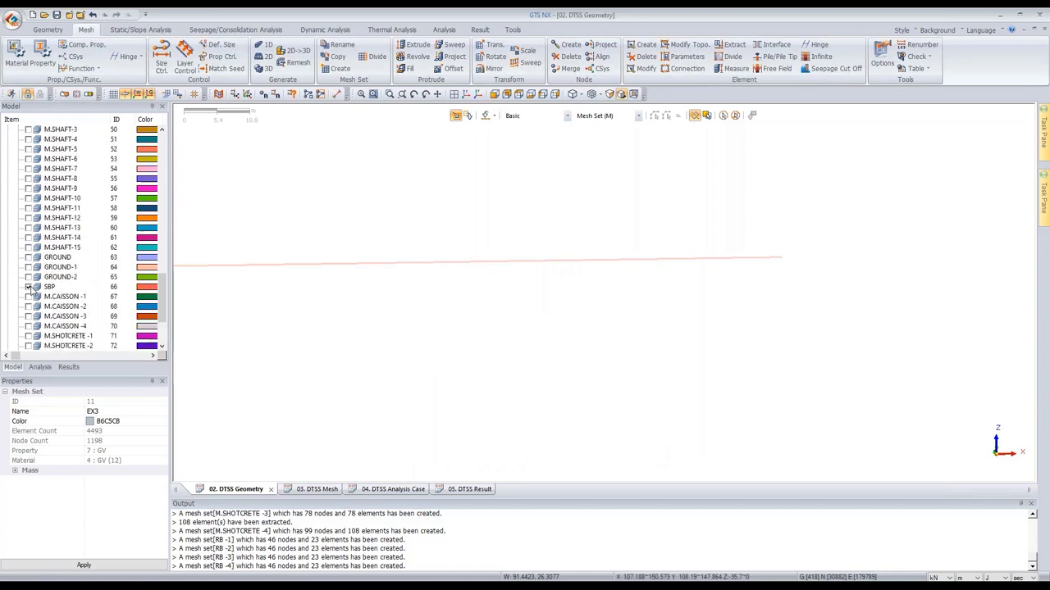
pyautogui.moveTo(791, 196); pyautogui.dragTo(769, 251, button='middle')
pyautogui.scroll(-1, 752, 267)
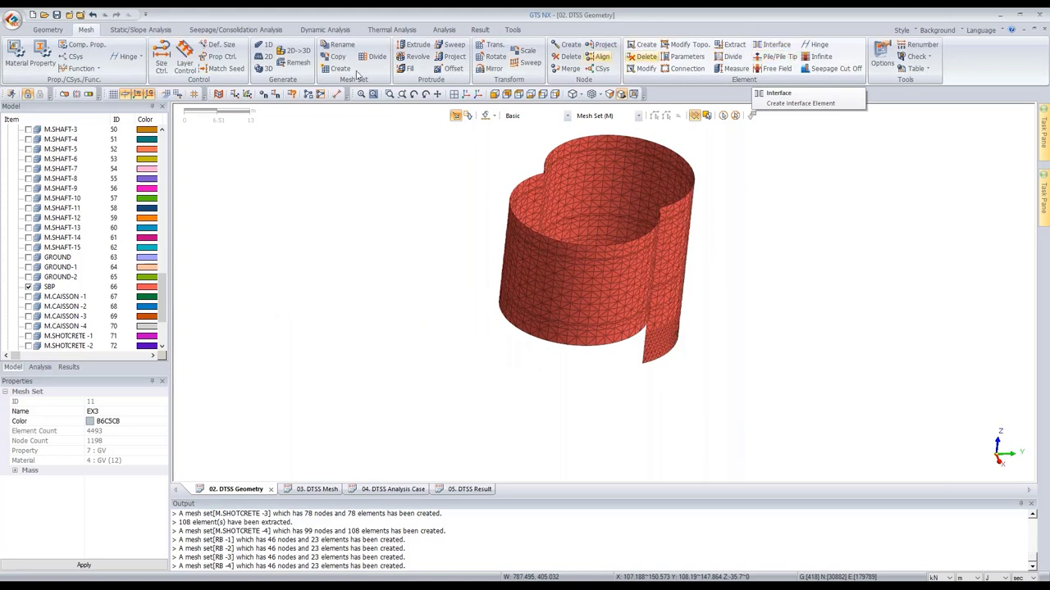
# - Start a plane interface using the From Shell method and select all elements of the SBP wall
pyautogui.click(768, 51)
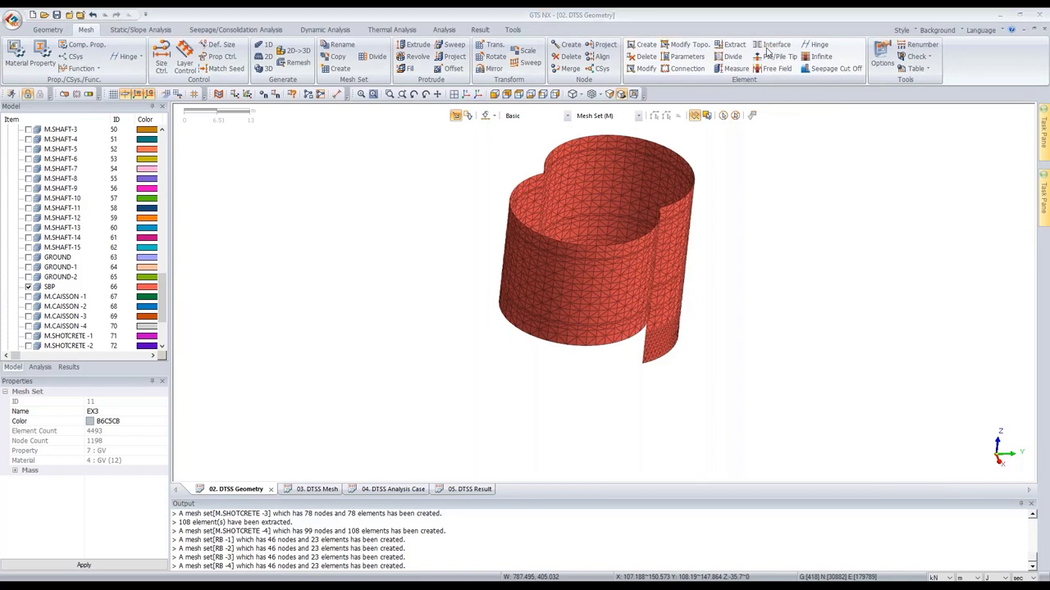
pyautogui.moveTo(119, 110); pyautogui.dragTo(361, 124)
pyautogui.click(305, 140)
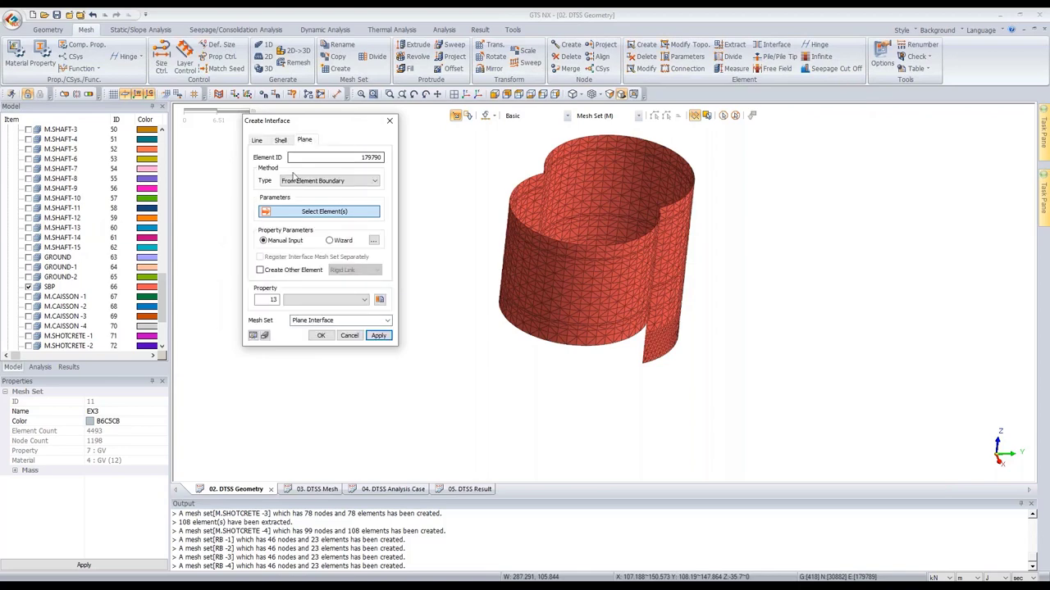
pyautogui.click(328, 180)
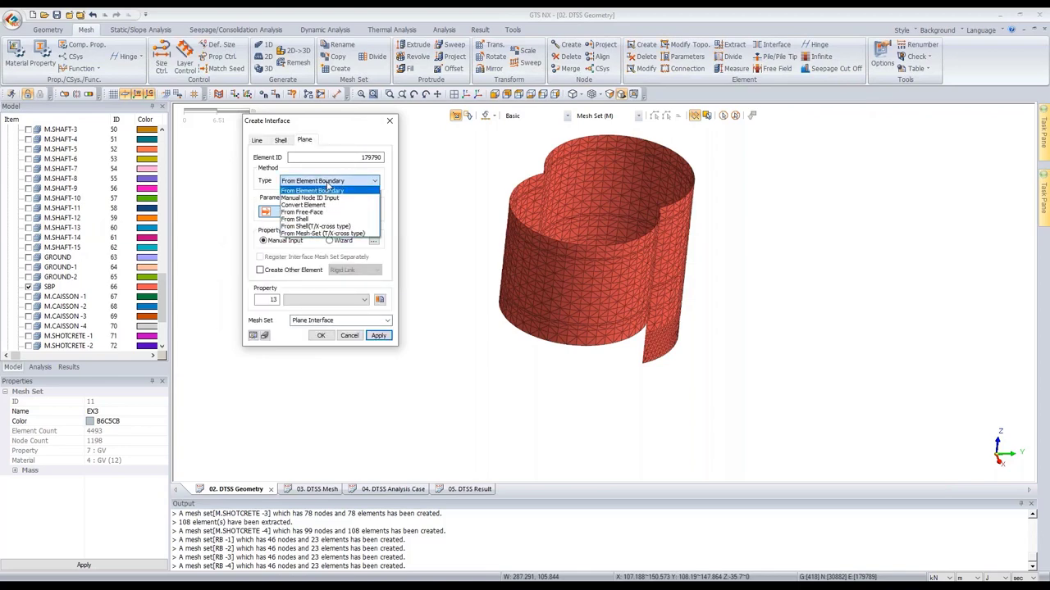
pyautogui.click(305, 219)
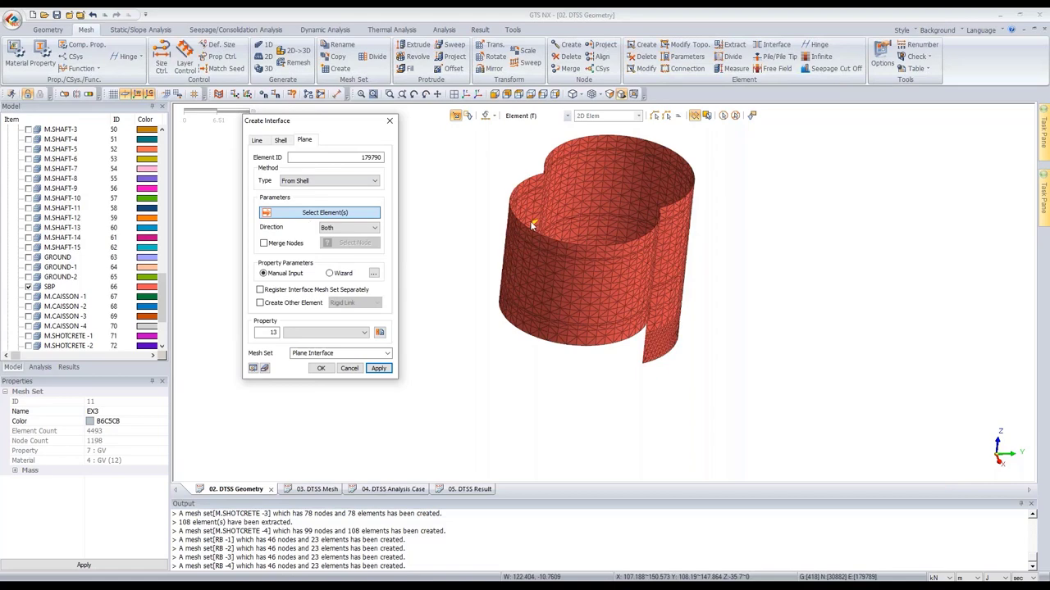
pyautogui.moveTo(529, 225); pyautogui.dragTo(354, 212, button='middle')
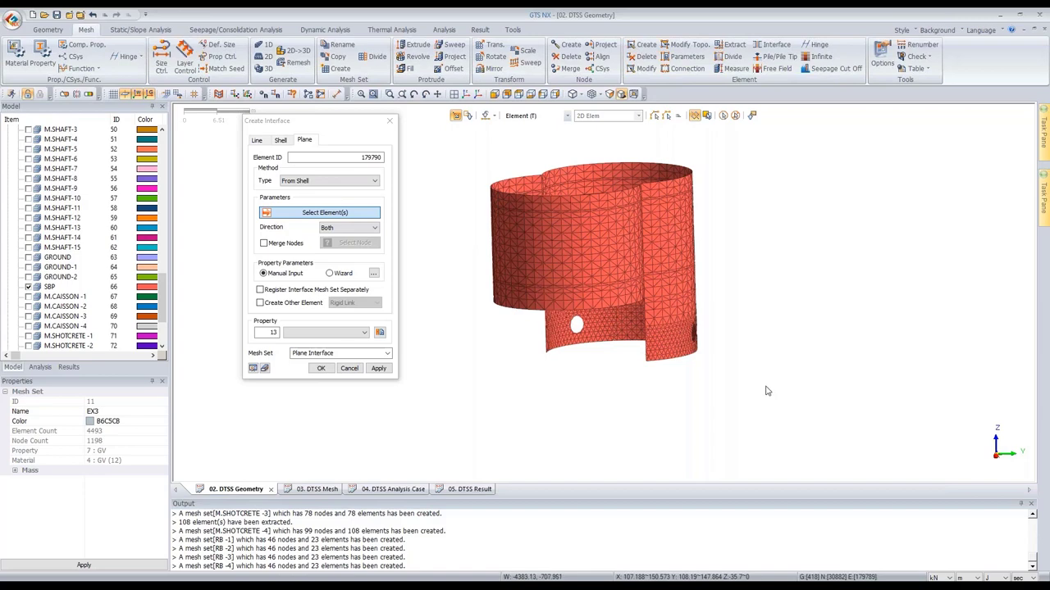
pyautogui.hotkey('ctrl', 'a')
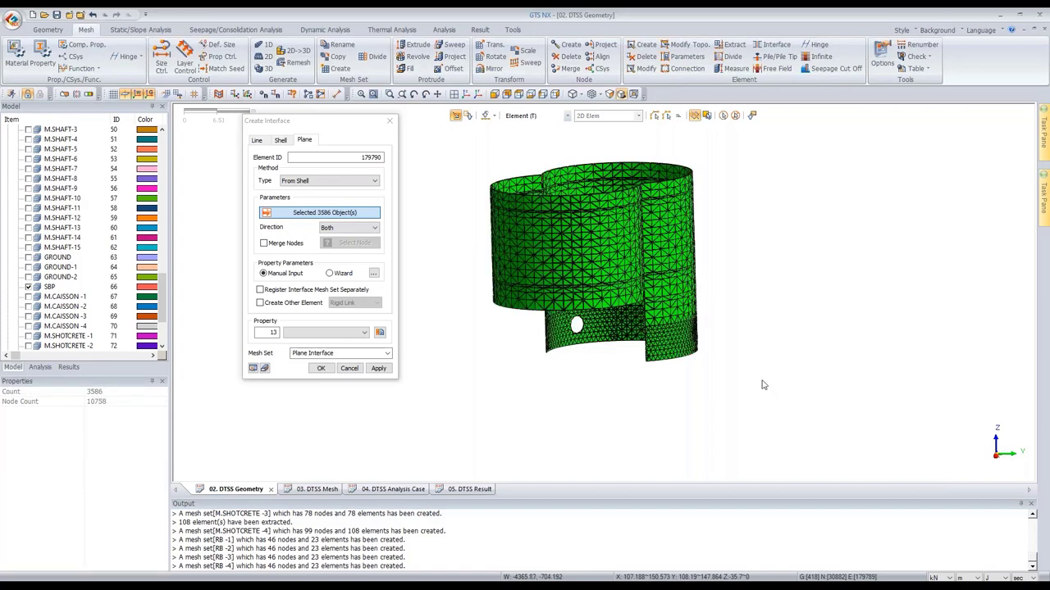
# - Enable Merge Nodes for the interface and select the nodes along both lower edges of the stepped SBP wall
pyautogui.click(264, 244)
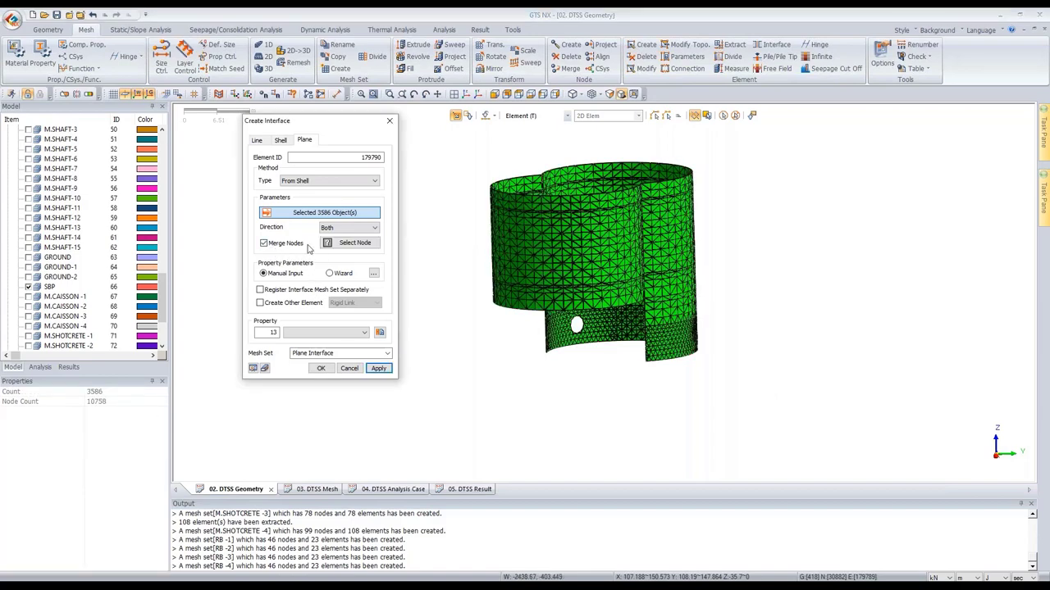
pyautogui.click(495, 95)
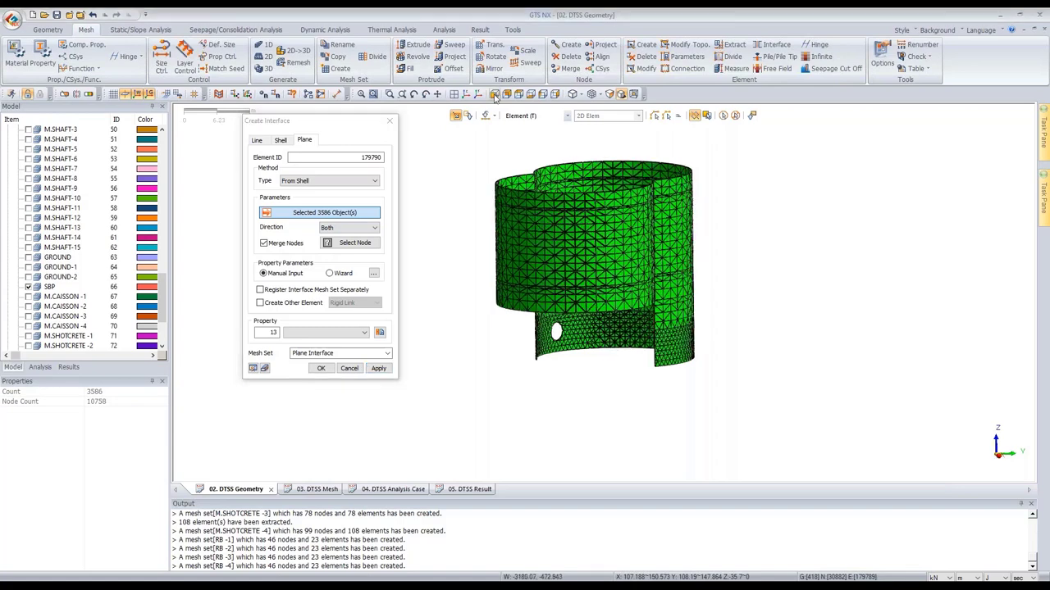
pyautogui.moveTo(527, 474); pyautogui.dragTo(382, 454)
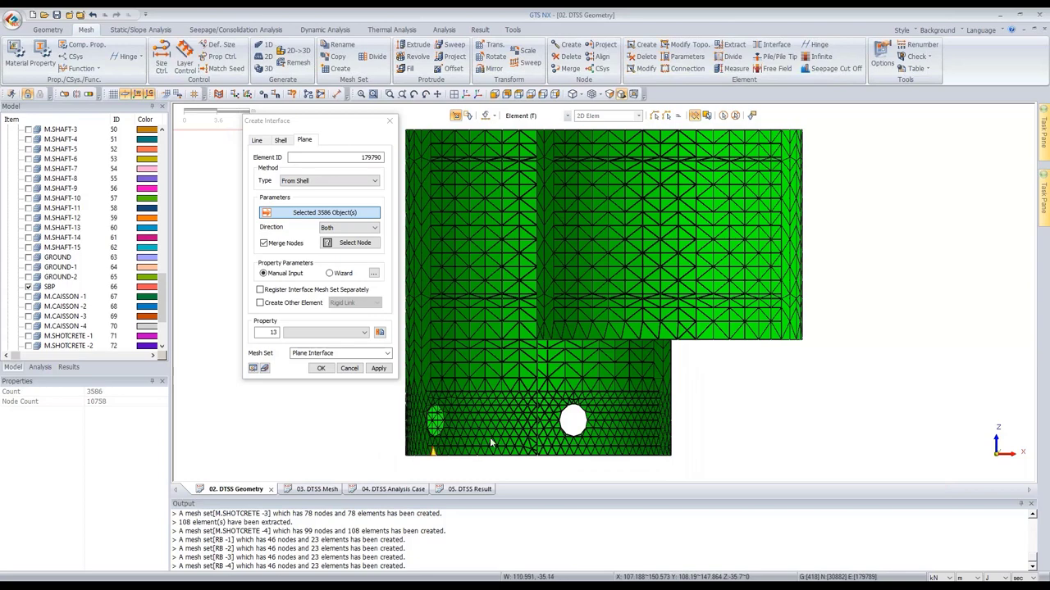
pyautogui.click(323, 243)
pyautogui.moveTo(687, 475); pyautogui.dragTo(379, 453)
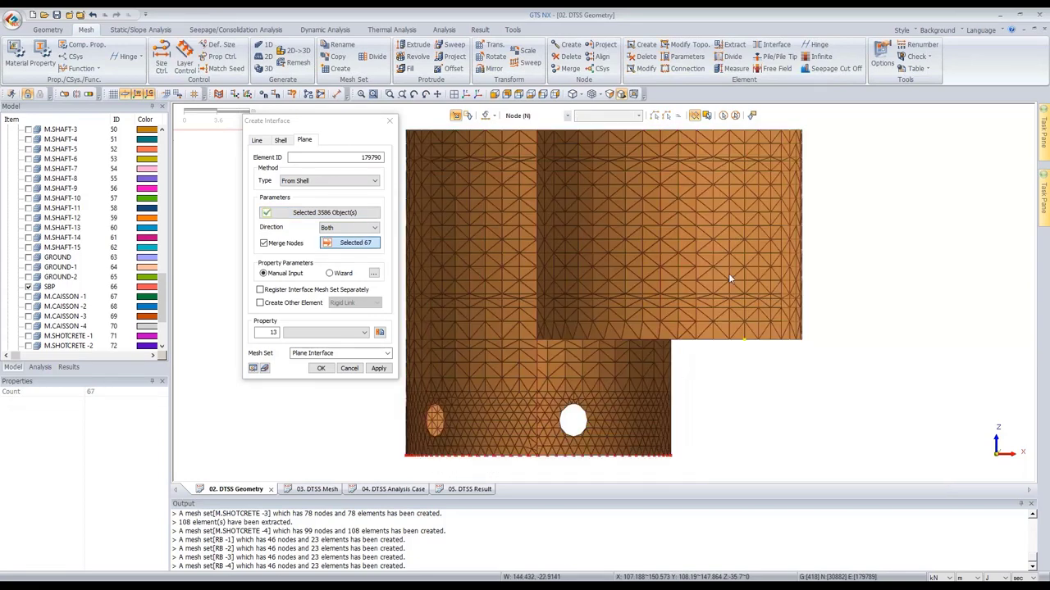
pyautogui.keyDown('ctrl'); pyautogui.moveTo(552, 145); pyautogui.dragTo(598, 130, button='middle'); pyautogui.keyUp('ctrl')
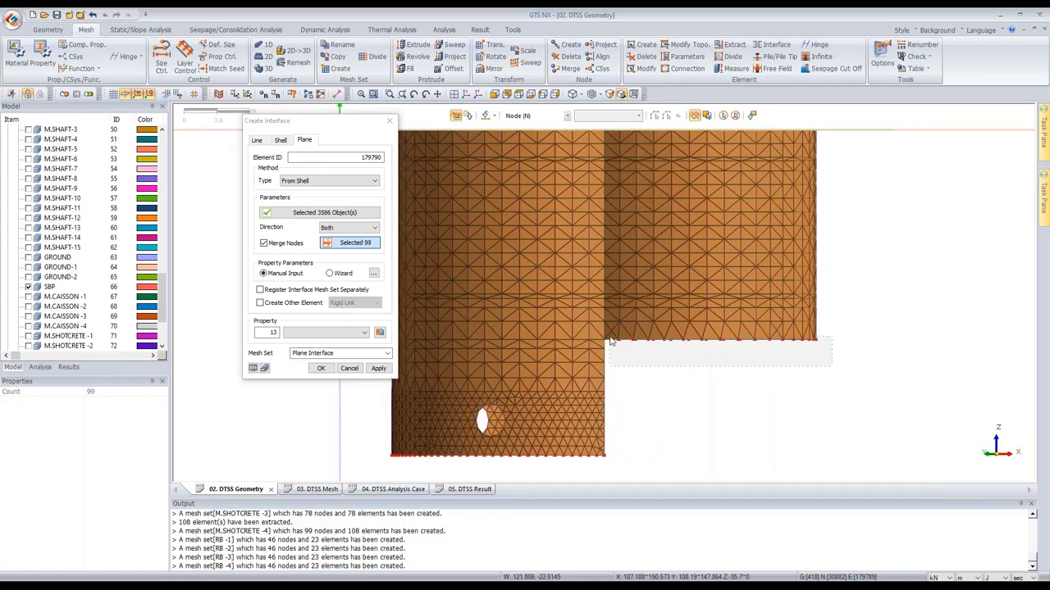
pyautogui.keyDown('ctrl'); pyautogui.moveTo(634, 354); pyautogui.dragTo(600, 342, button='middle'); pyautogui.keyUp('ctrl')
pyautogui.moveTo(600, 342); pyautogui.dragTo(611, 356)
pyautogui.scroll(-1, 678, 365)
pyautogui.keyDown('ctrl'); pyautogui.moveTo(676, 365); pyautogui.dragTo(628, 326, button='middle'); pyautogui.keyUp('ctrl')
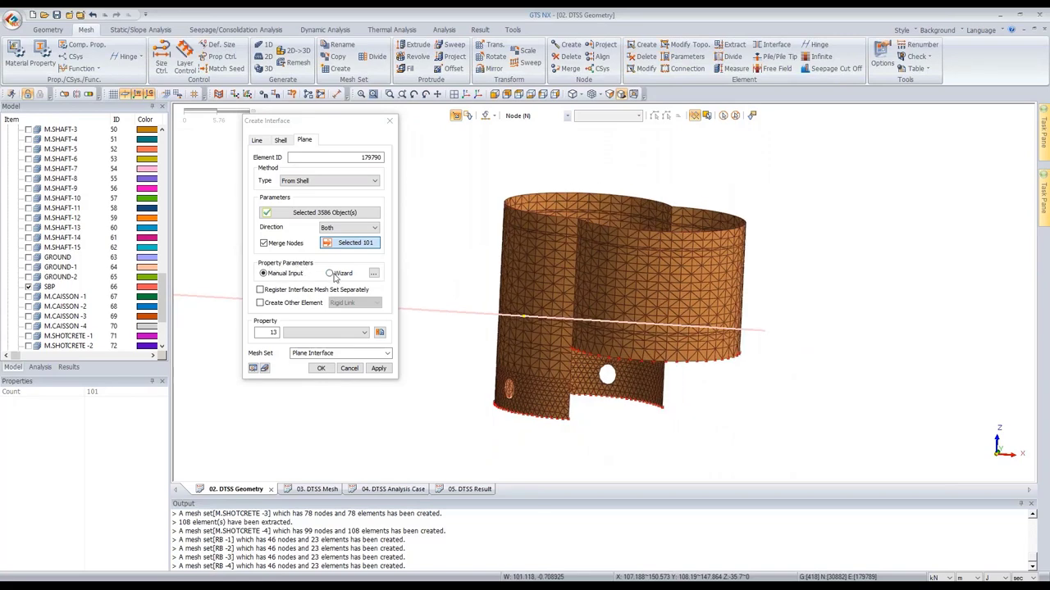
# - Define the interface properties with the Wizard, using a strength reduction factor of 0.67
pyautogui.click(333, 276)
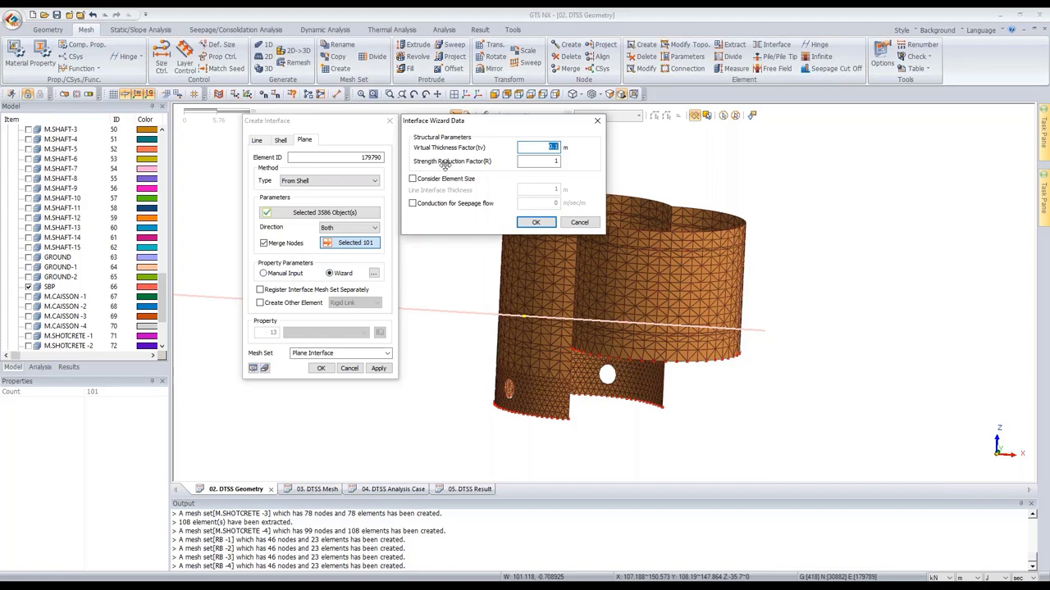
pyautogui.doubleClick(541, 161)
pyautogui.write('0.67')
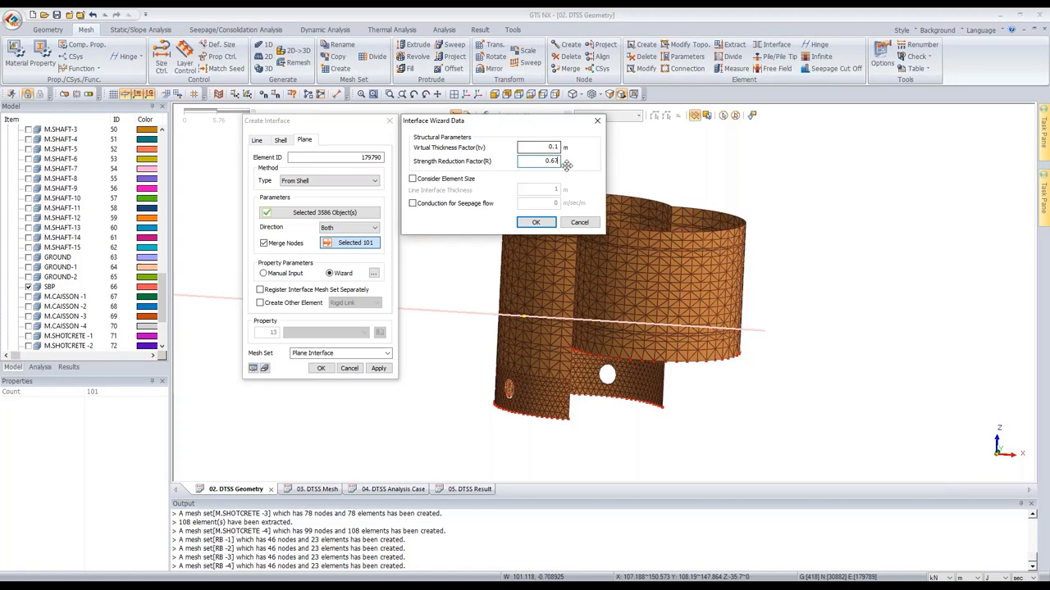
pyautogui.click(538, 223)
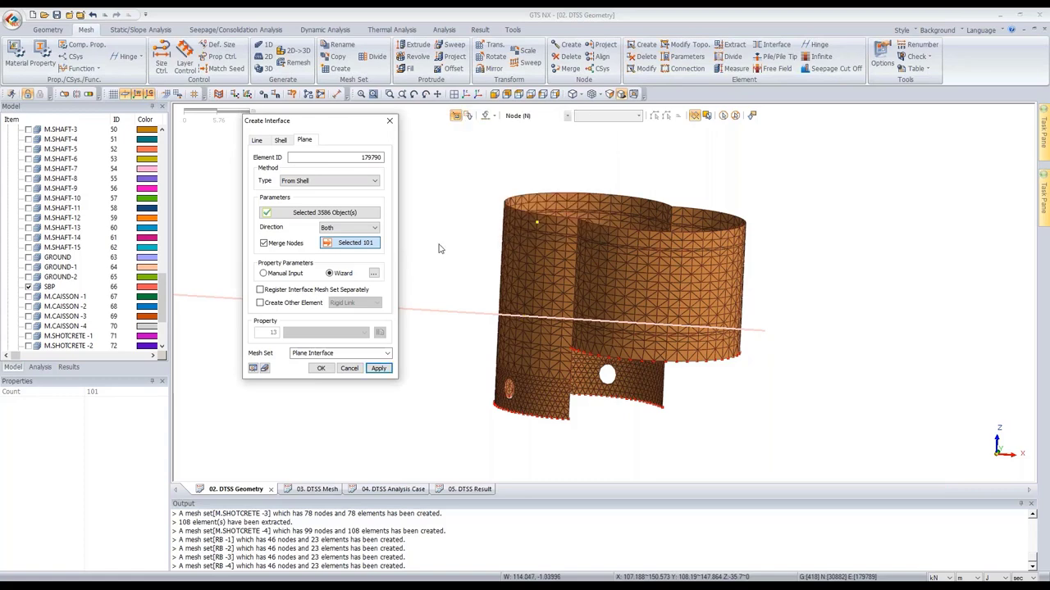
# - Create the interface with additional Rigid Link elements in a mesh set named SBP INTER, then hide the interface and rigid link mesh sets
pyautogui.click(312, 303)
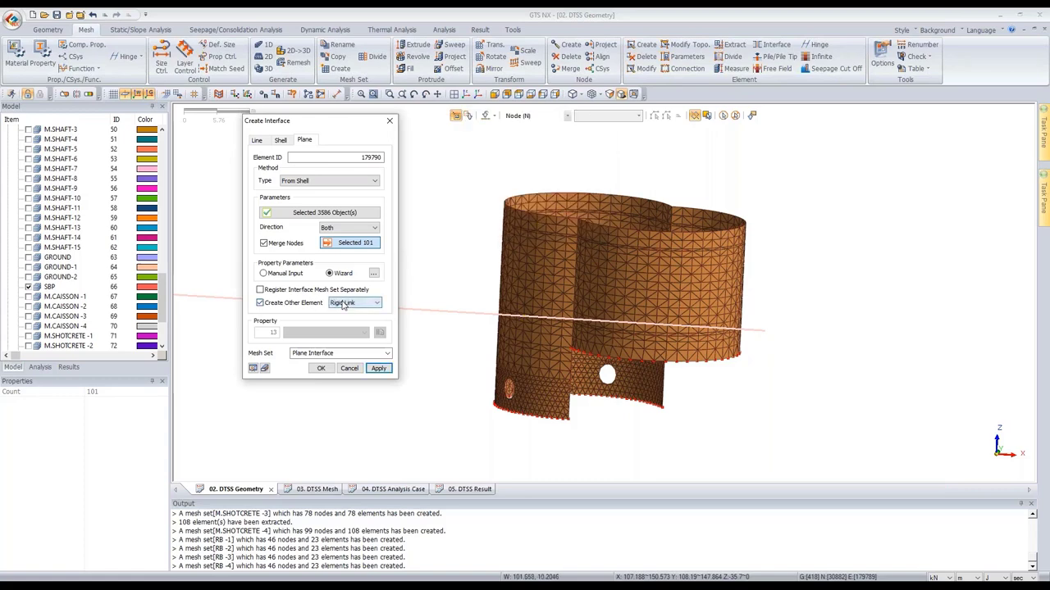
pyautogui.click(342, 352)
pyautogui.write('SBP INTER')
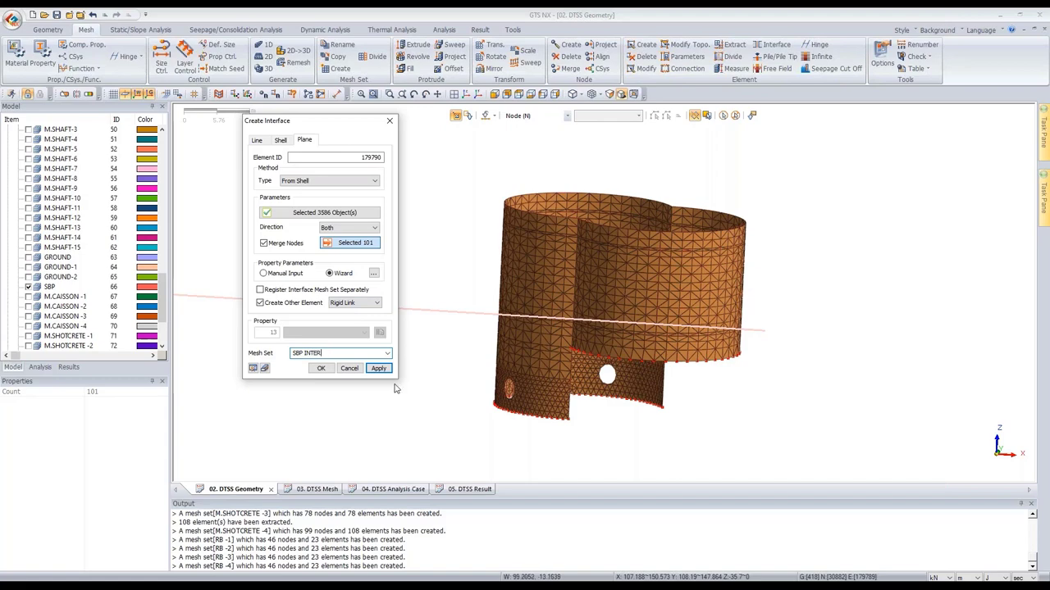
pyautogui.click(322, 368)
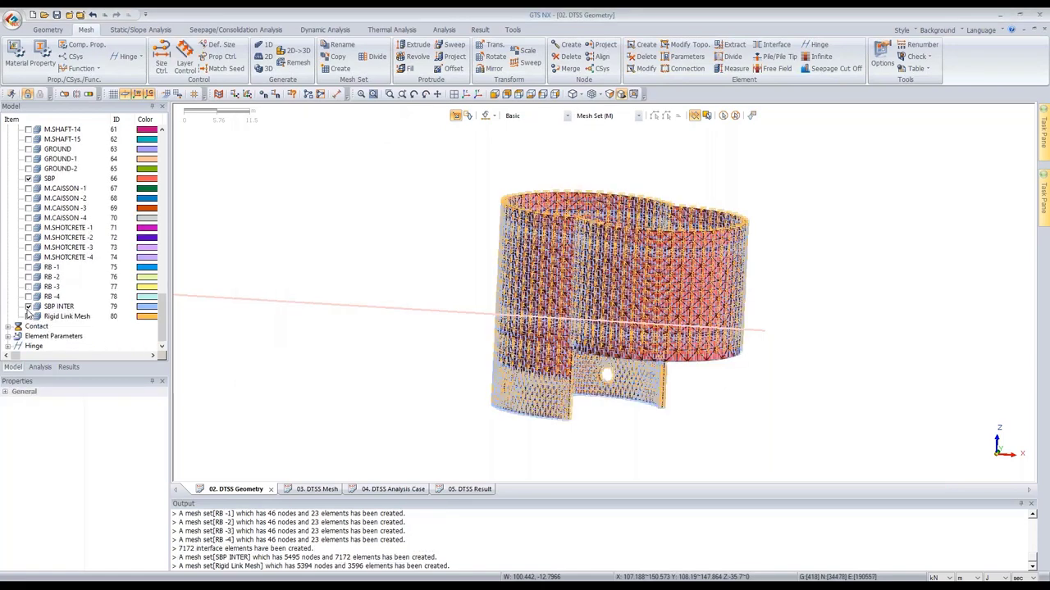
pyautogui.click(29, 317)
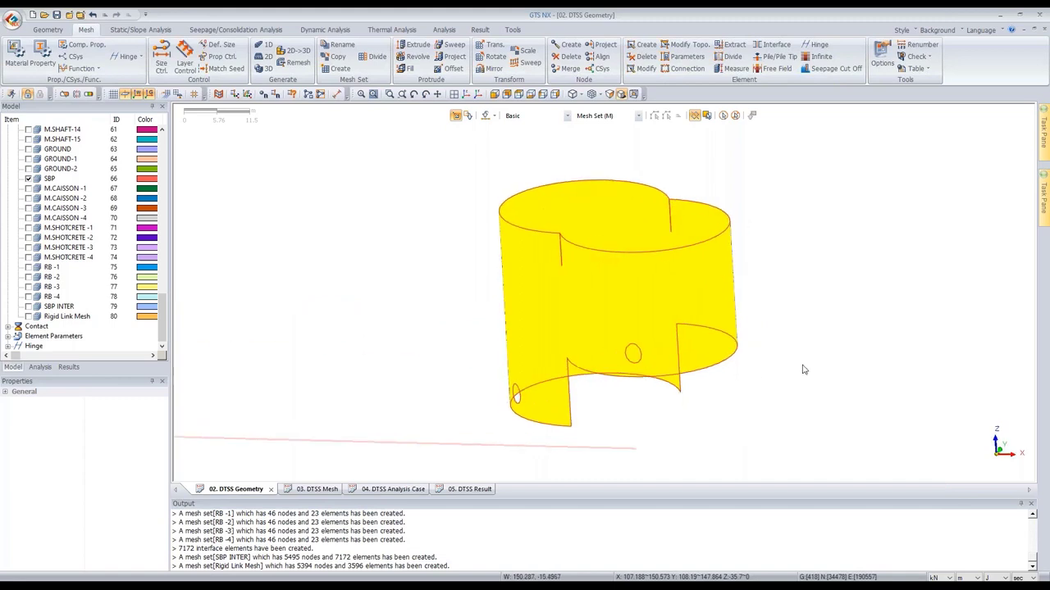
pyautogui.press('e')
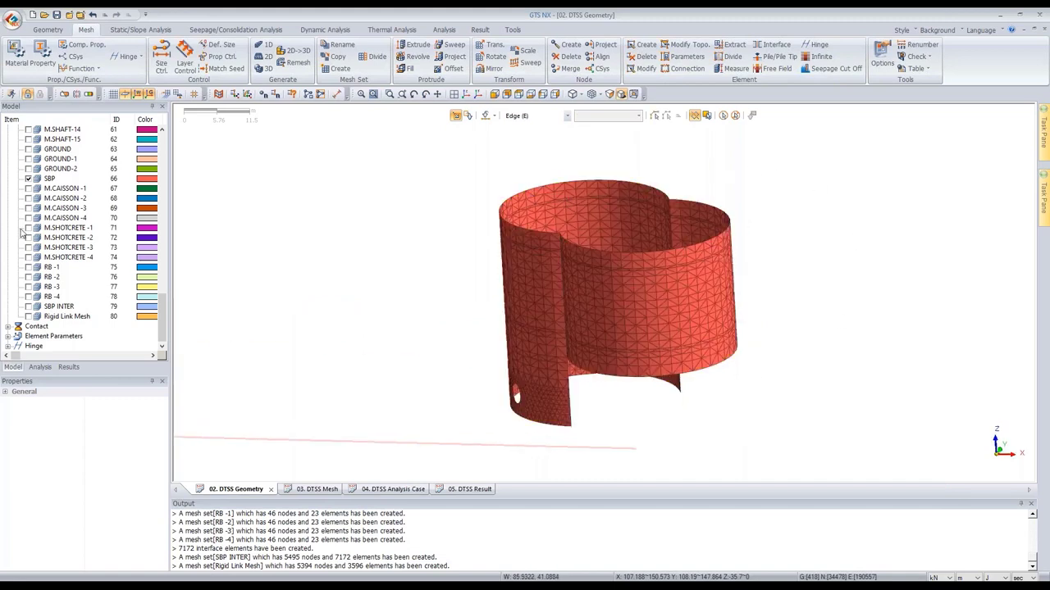
# - Show the M.CAISSON -1 mesh set together with the SBP wall
pyautogui.scroll(20, 62, 246)
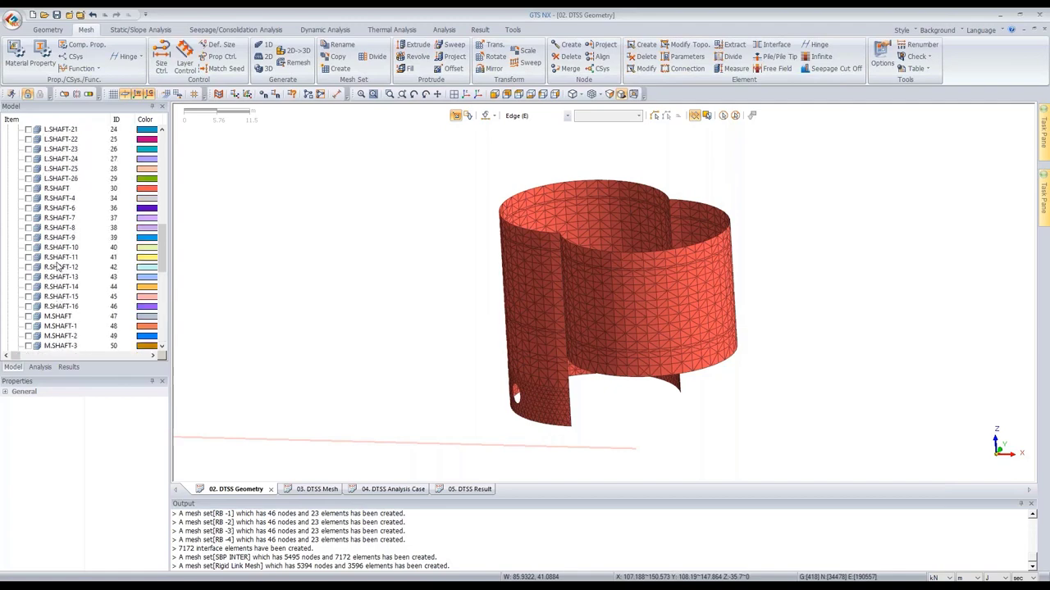
pyautogui.scroll(-10, 98, 237)
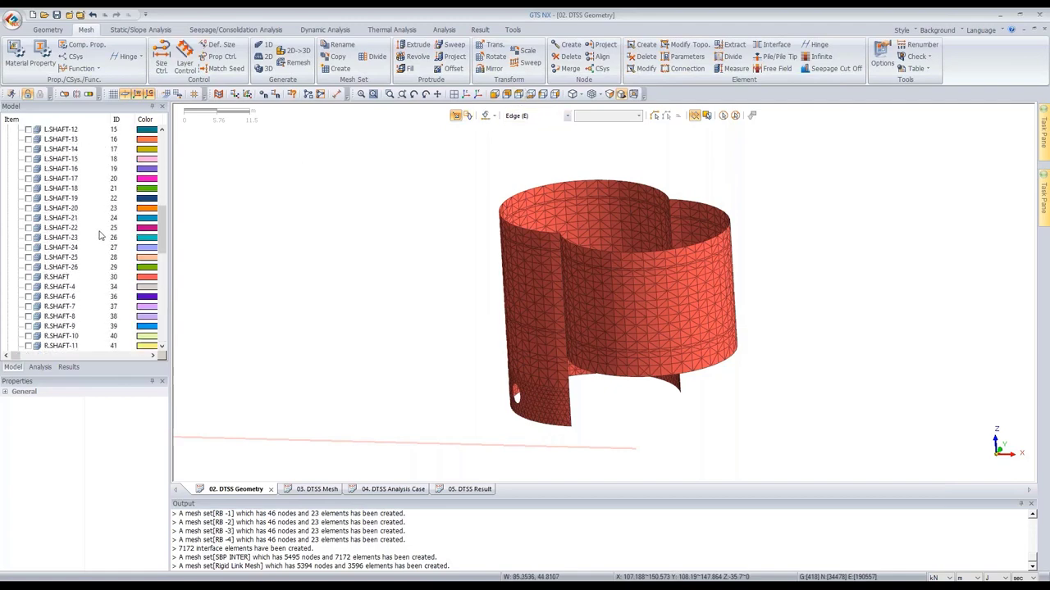
pyautogui.scroll(-8, 98, 237)
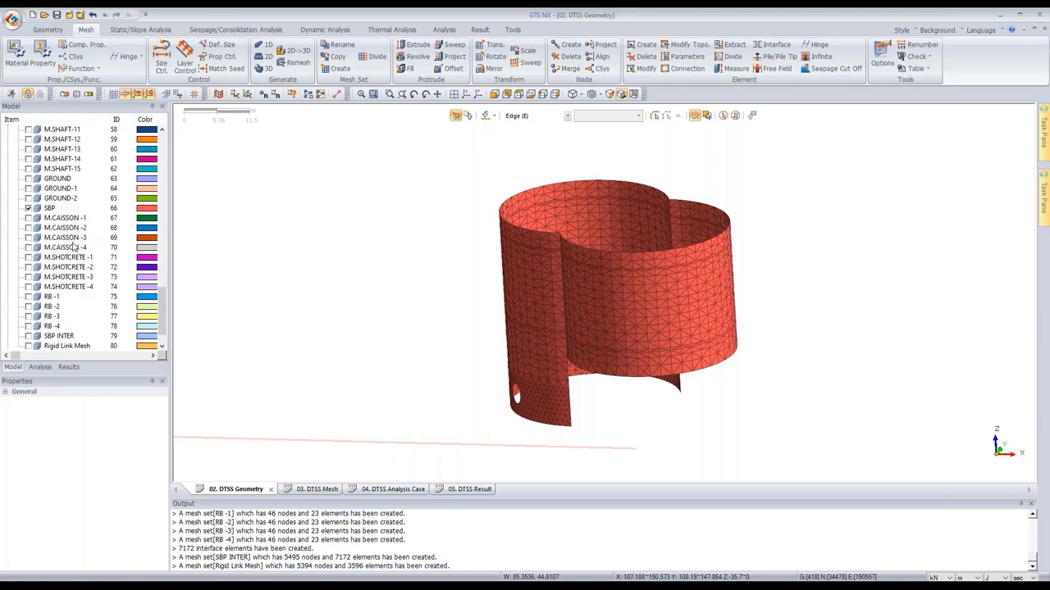
pyautogui.scroll(-1, 47, 258)
pyautogui.scroll(4, 39, 286)
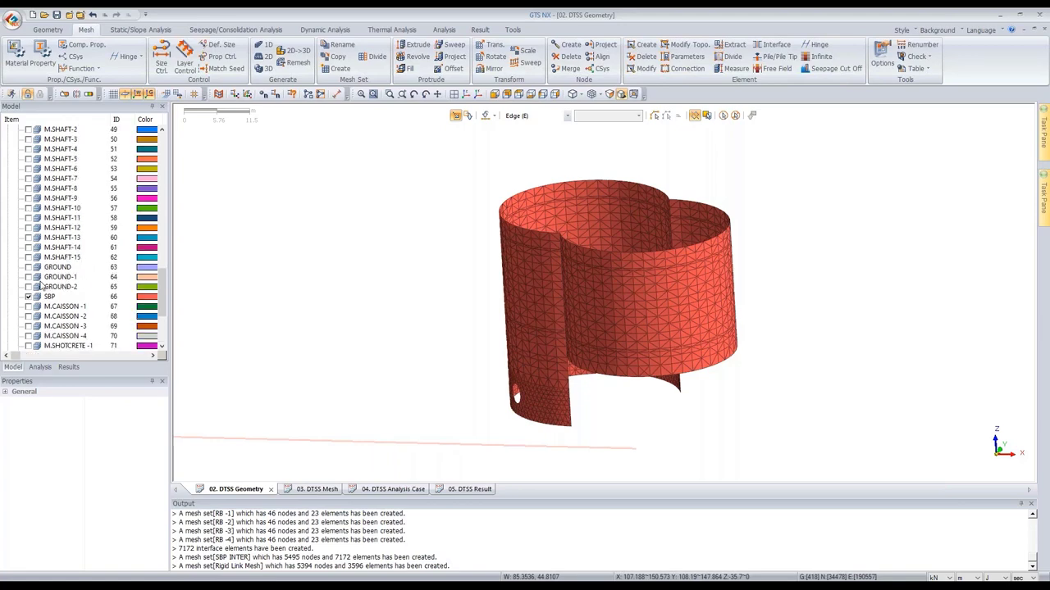
pyautogui.scroll(8, 37, 312)
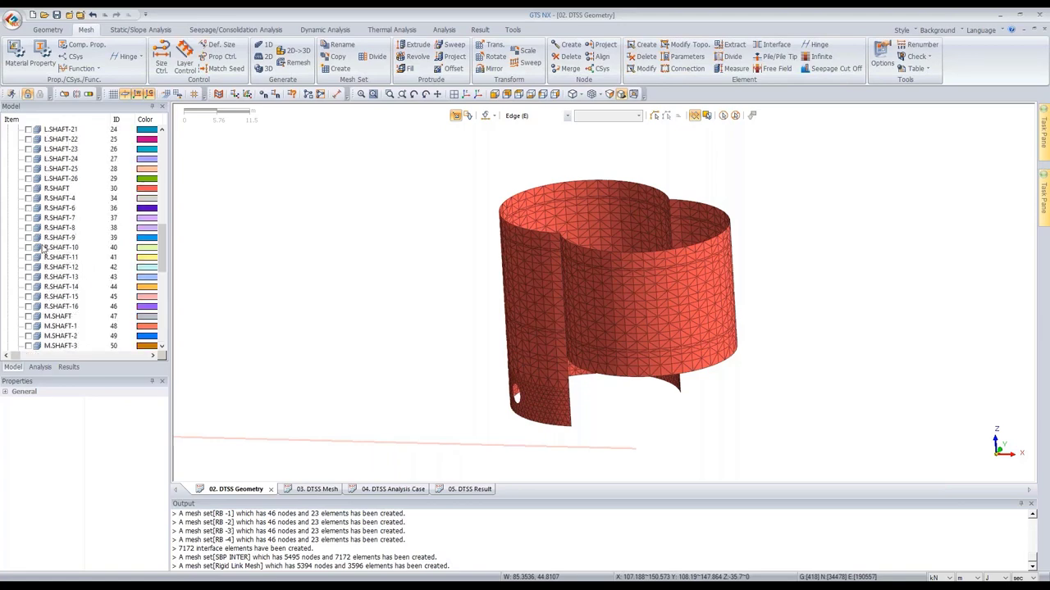
pyautogui.scroll(-8, 40, 287)
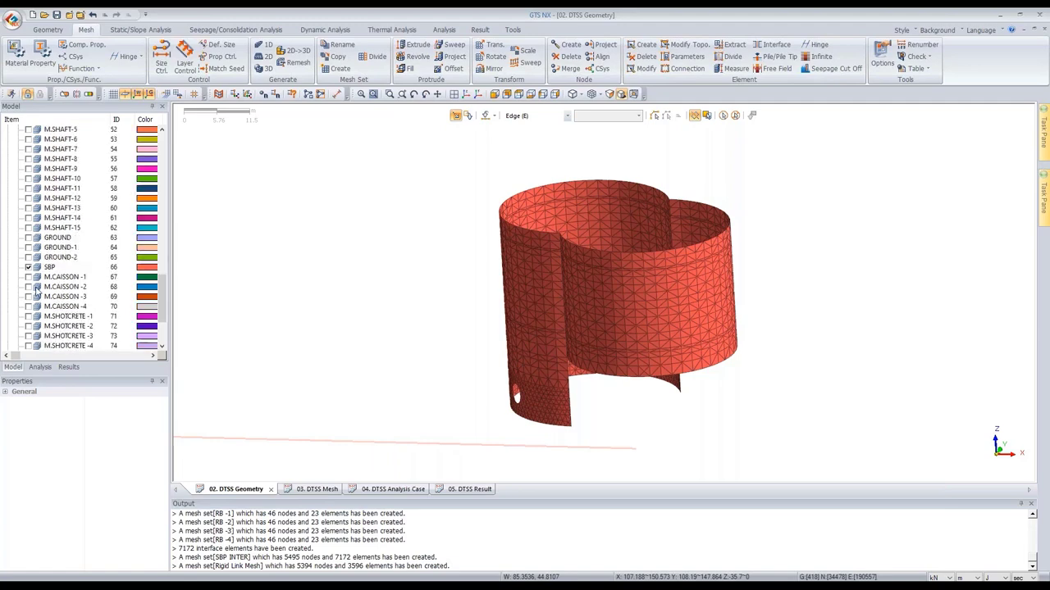
pyautogui.click(29, 278)
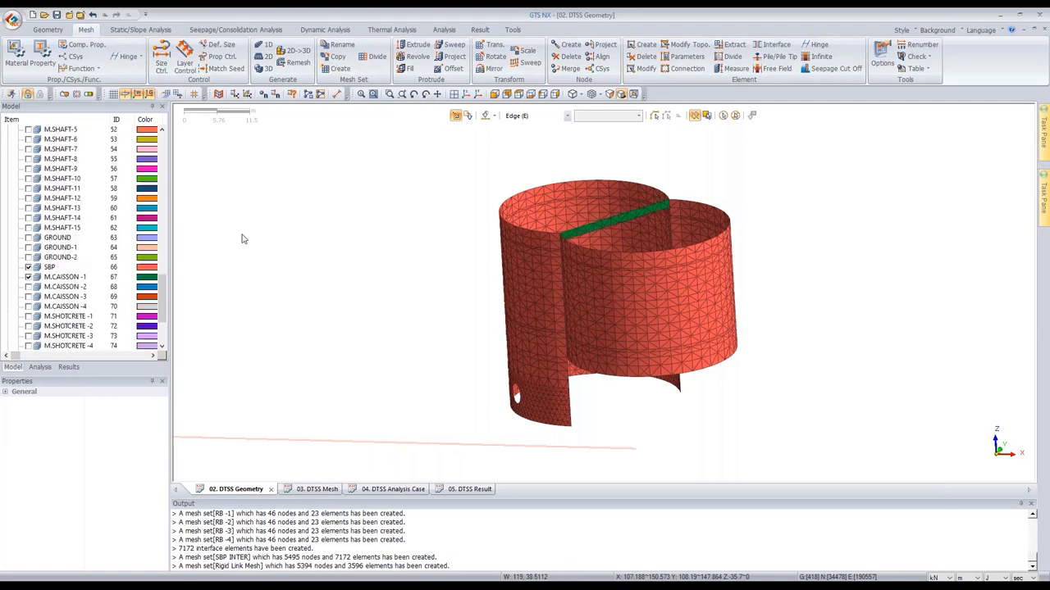
# - Show the EXCAVATION LAYER geometry and examine how its layers cross the SBP wall and the M.CAISSON -1 mesh
pyautogui.scroll(1, 656, 194)
pyautogui.scroll(20, 25, 216)
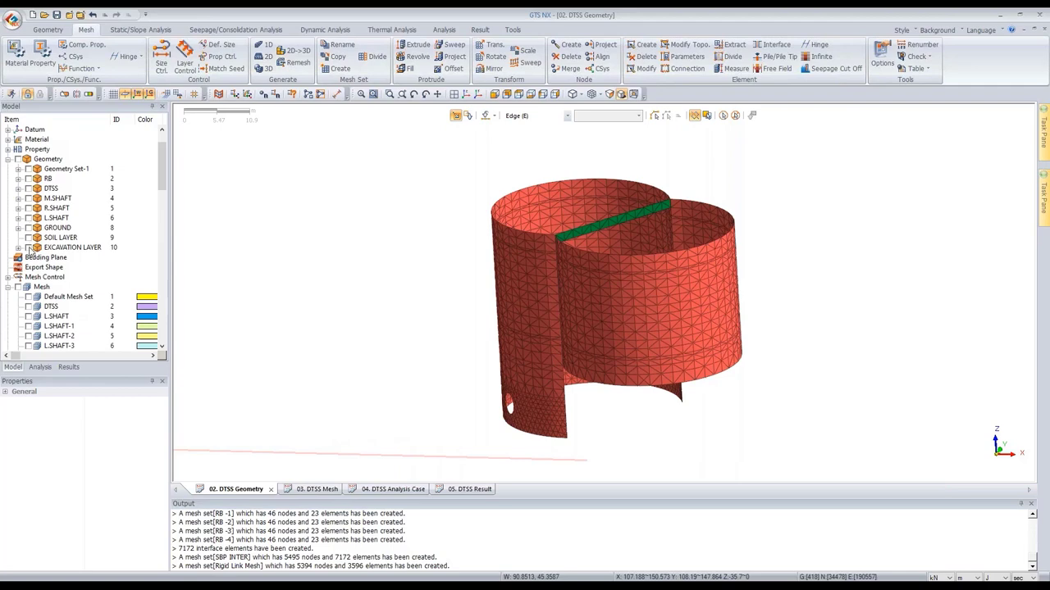
pyautogui.click(28, 247)
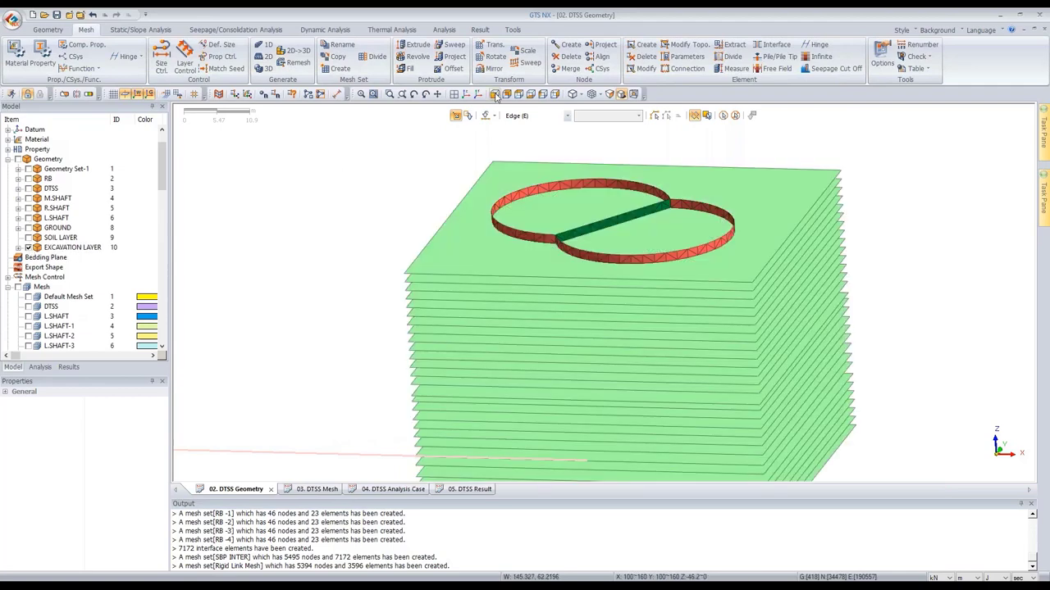
pyautogui.click(499, 94)
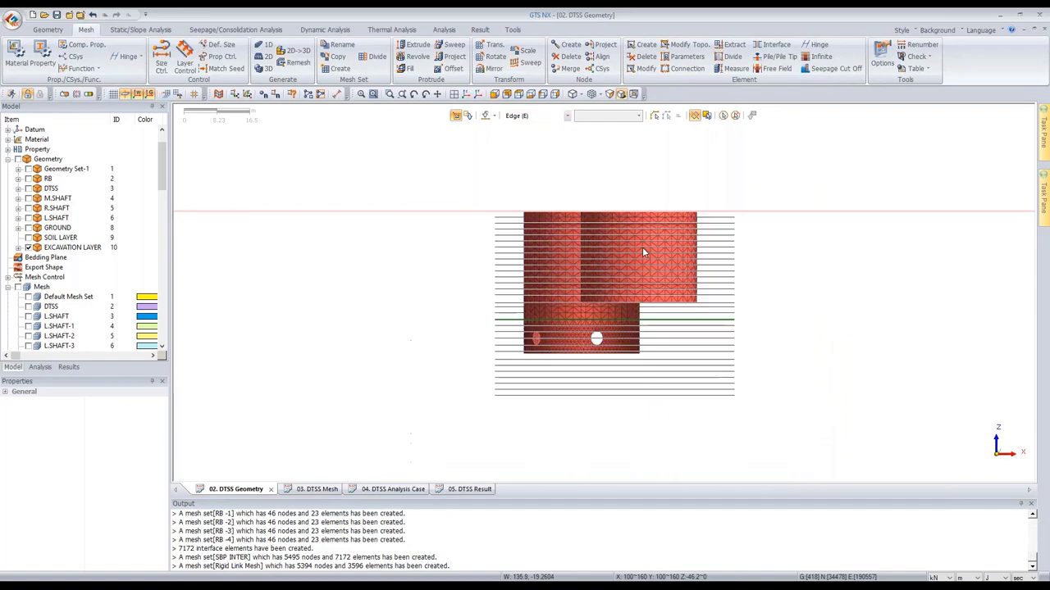
pyautogui.scroll(1, 662, 194)
pyautogui.moveTo(672, 205); pyautogui.dragTo(703, 227, button='middle')
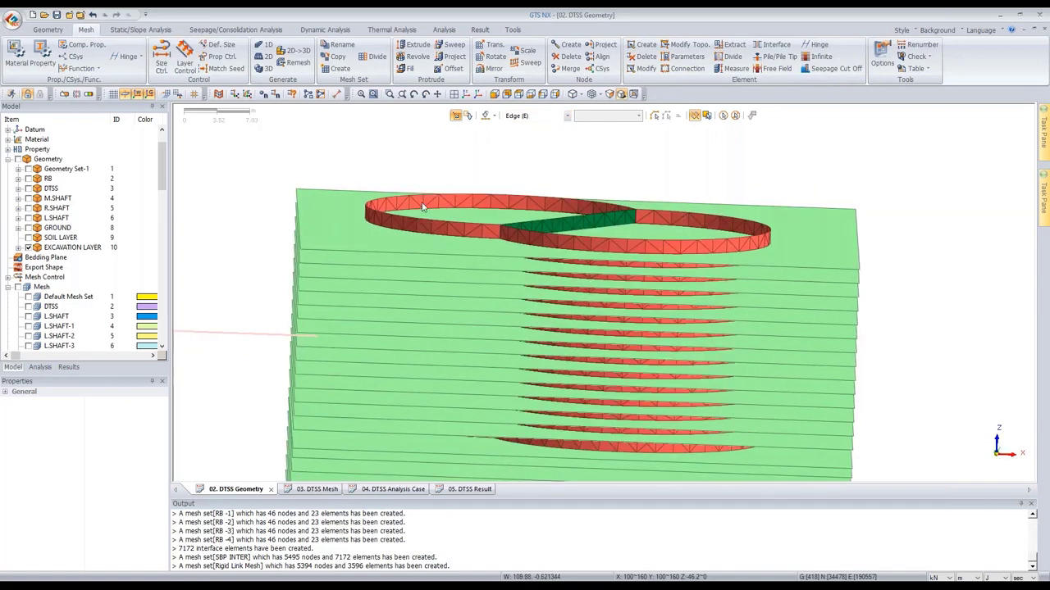
pyautogui.moveTo(435, 206); pyautogui.dragTo(666, 218, button='middle')
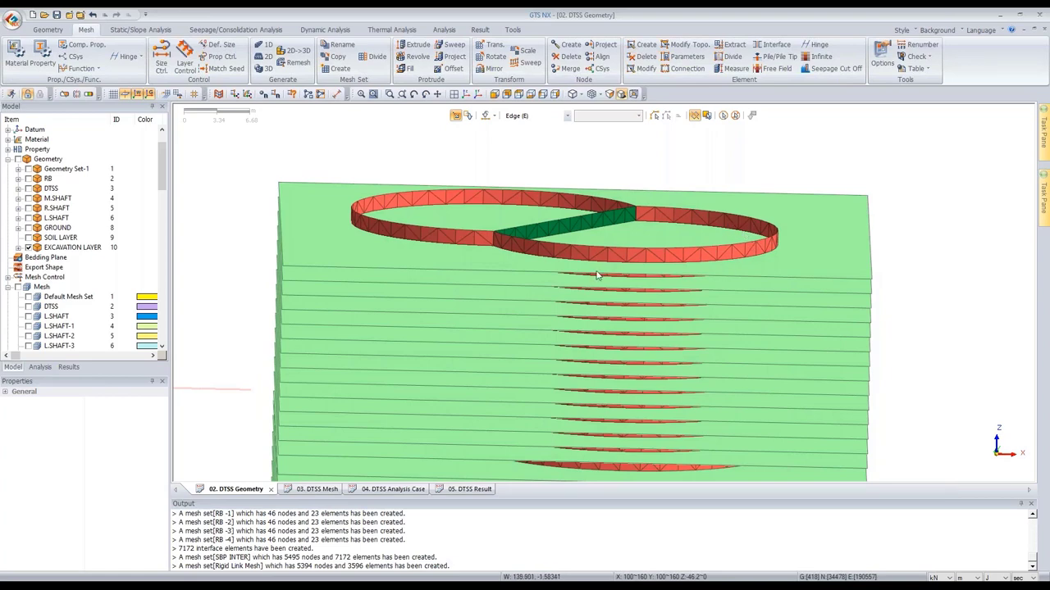
# - Hide the M.CAISSON -1 mesh set and view the upper part of the SBP wall from the front
pyautogui.scroll(-20, 82, 271)
pyautogui.scroll(1, 47, 286)
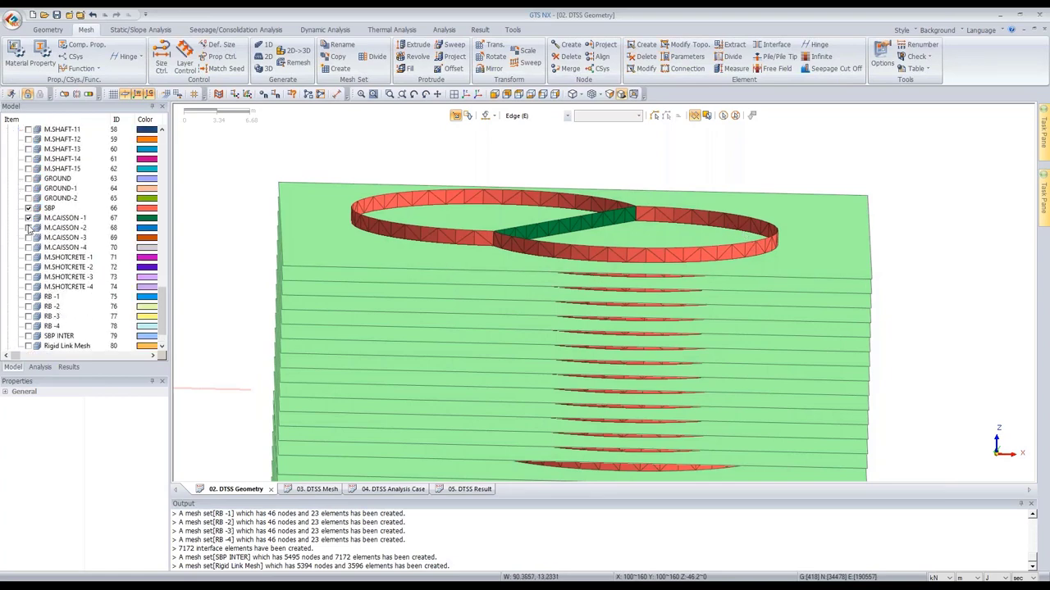
pyautogui.click(28, 218)
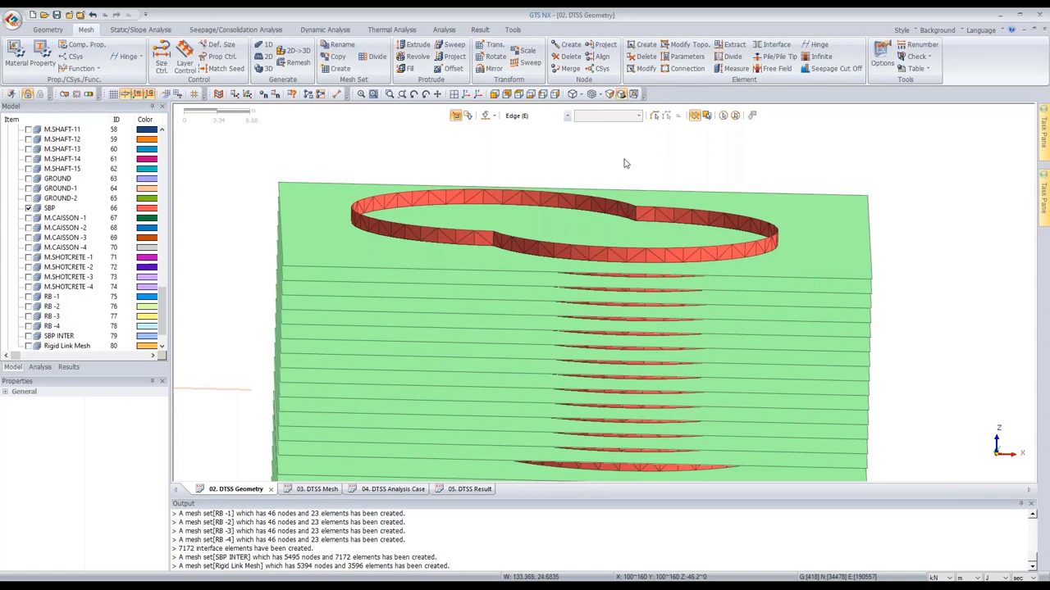
pyautogui.click(495, 95)
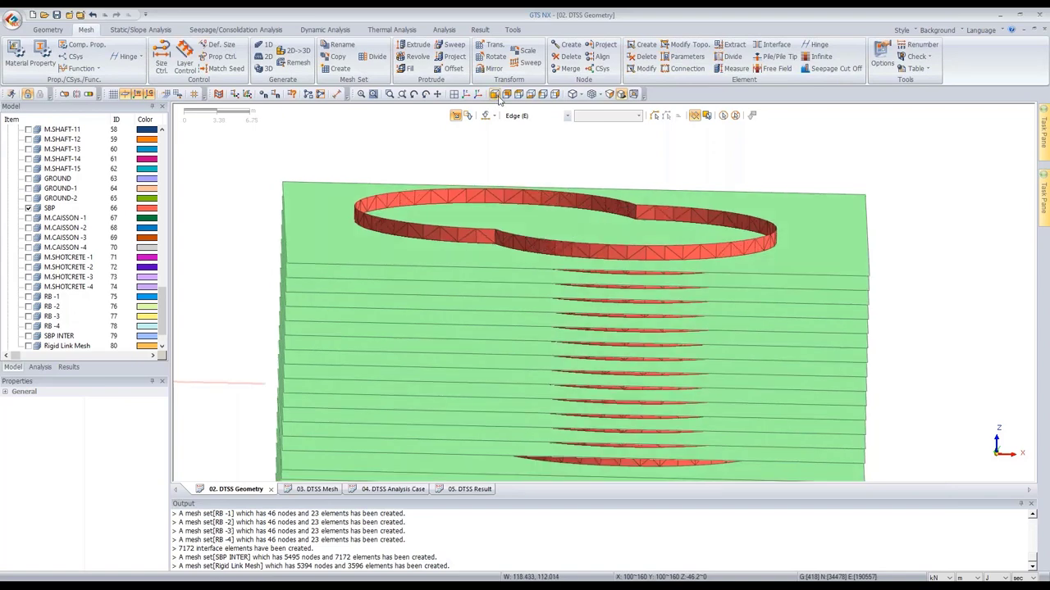
pyautogui.scroll(3, 609, 168)
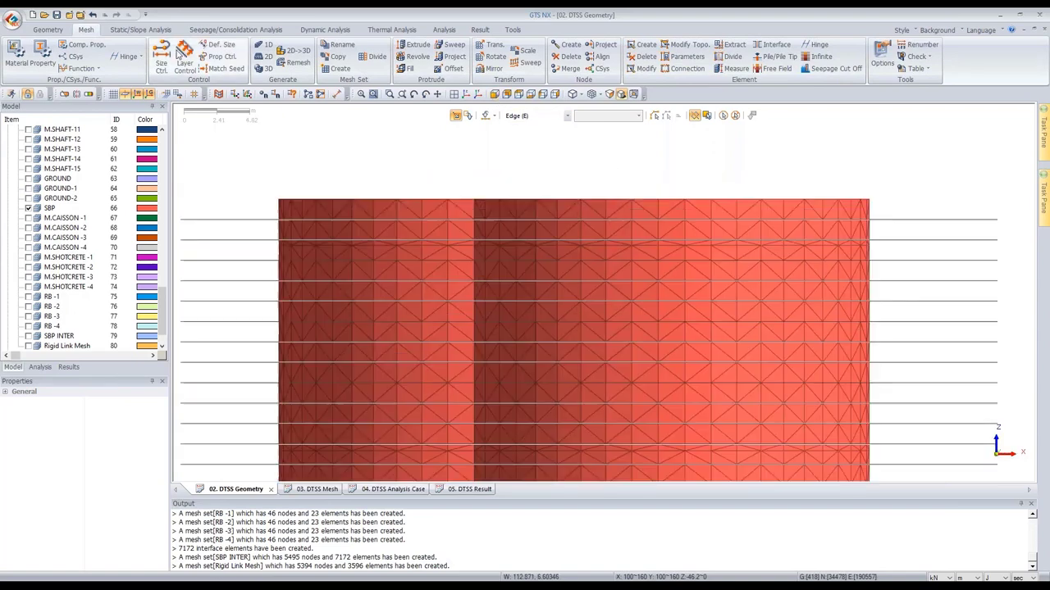
# - Change the SBP wall elements in the first excavation layer to the SBP+Caisson property, in a boundary set named SBP+CAISSON -1
pyautogui.click(140, 30)
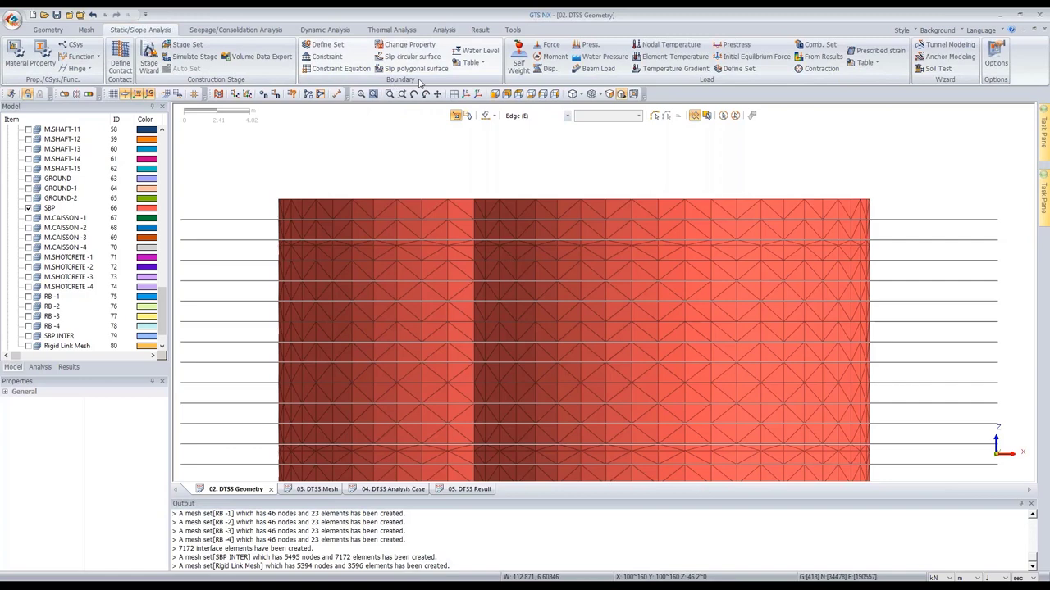
pyautogui.press('t')
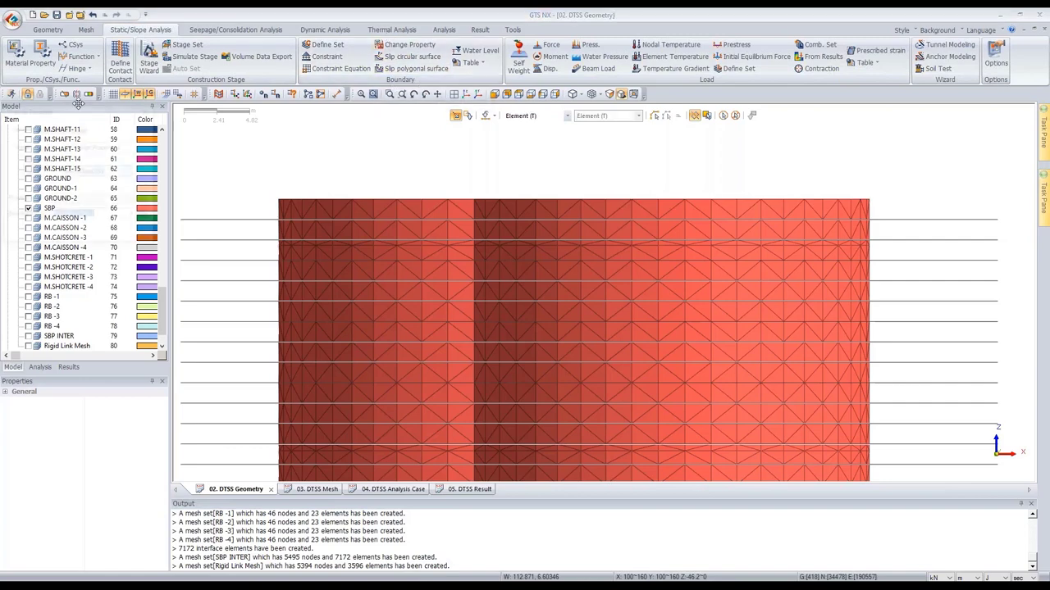
pyautogui.click(205, 222)
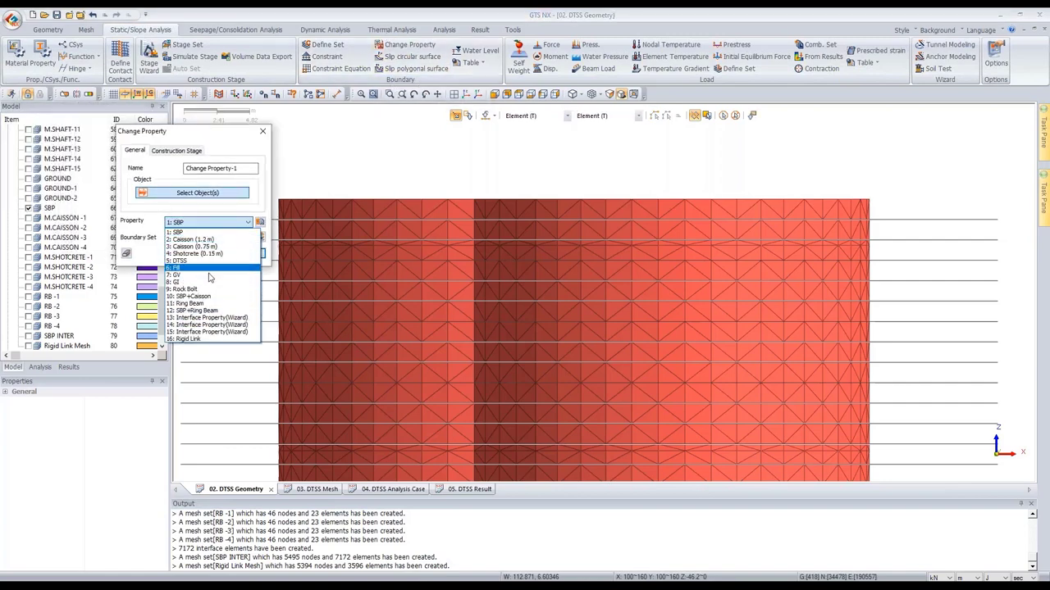
pyautogui.click(195, 297)
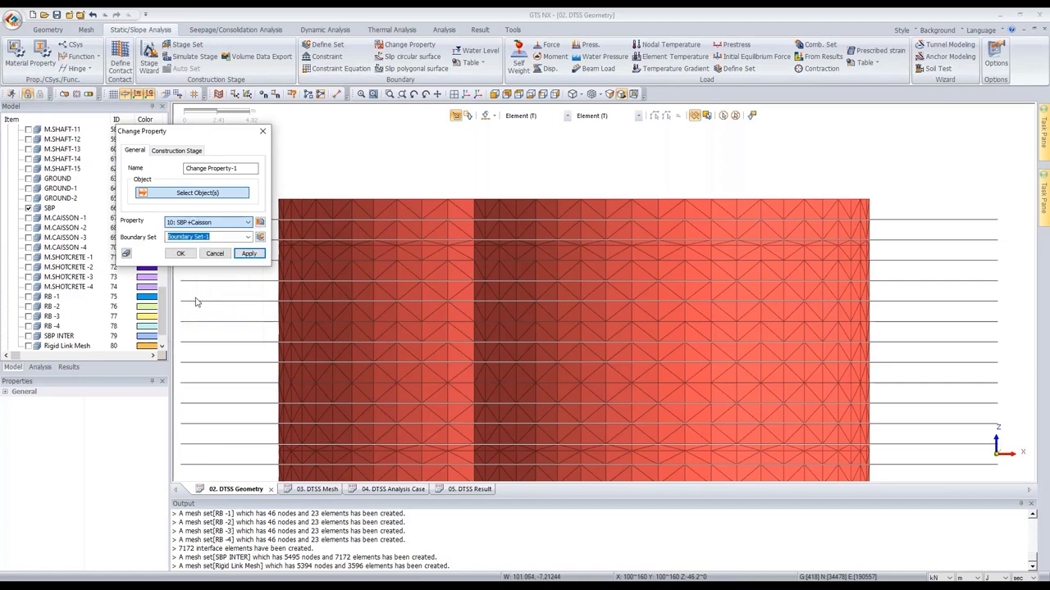
pyautogui.click(174, 237)
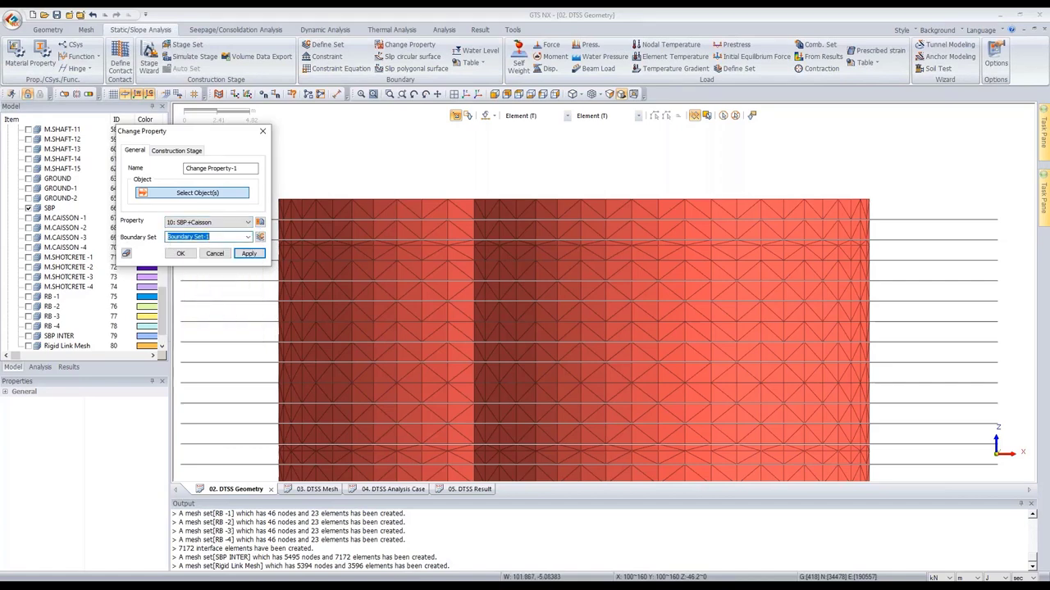
pyautogui.write('SBP+CAISSON -1')
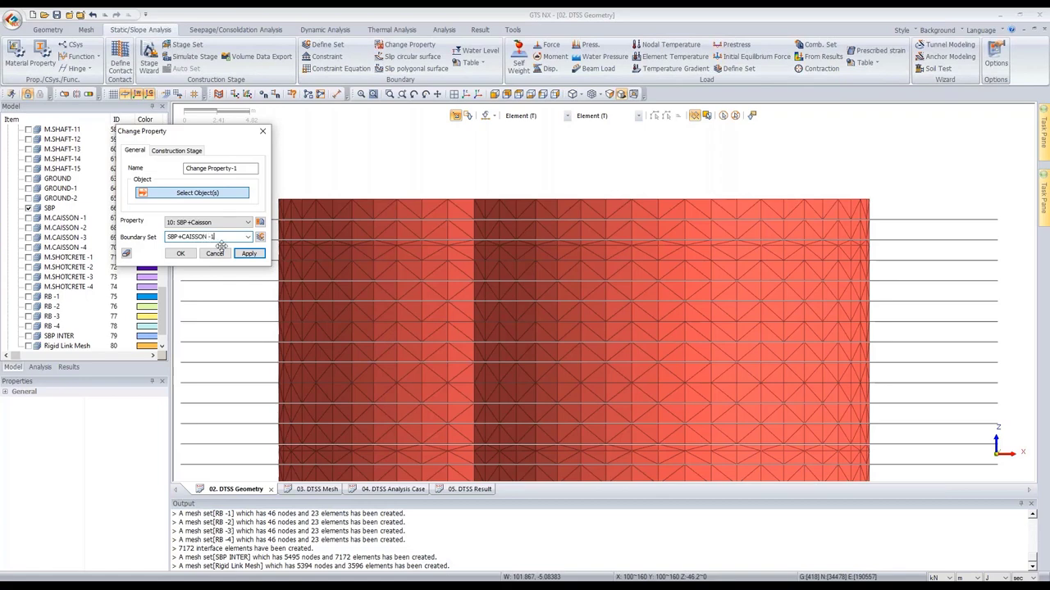
pyautogui.moveTo(249, 132); pyautogui.dragTo(212, 133)
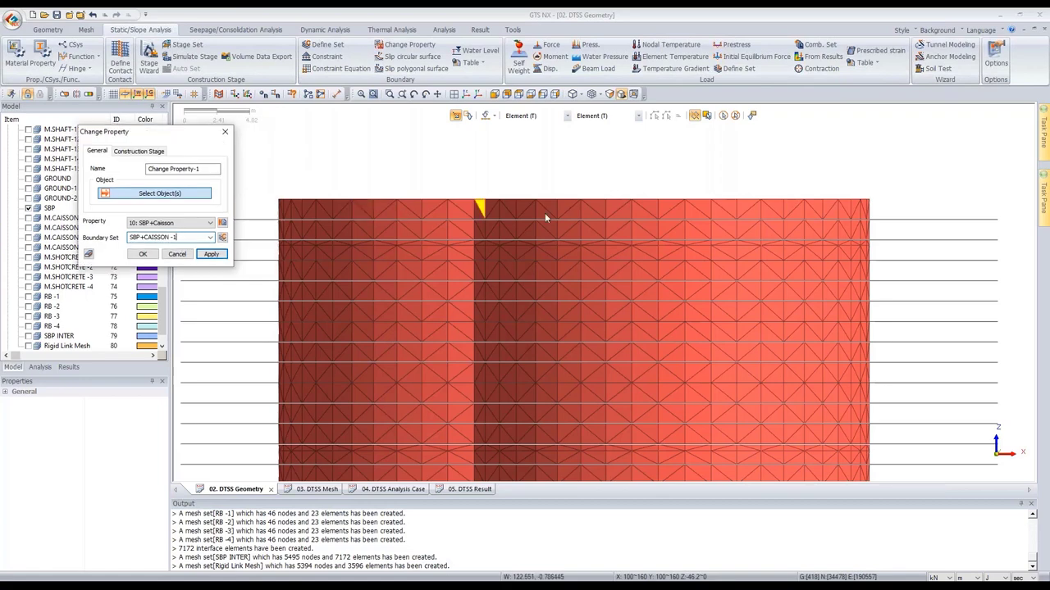
pyautogui.moveTo(906, 206); pyautogui.dragTo(264, 214)
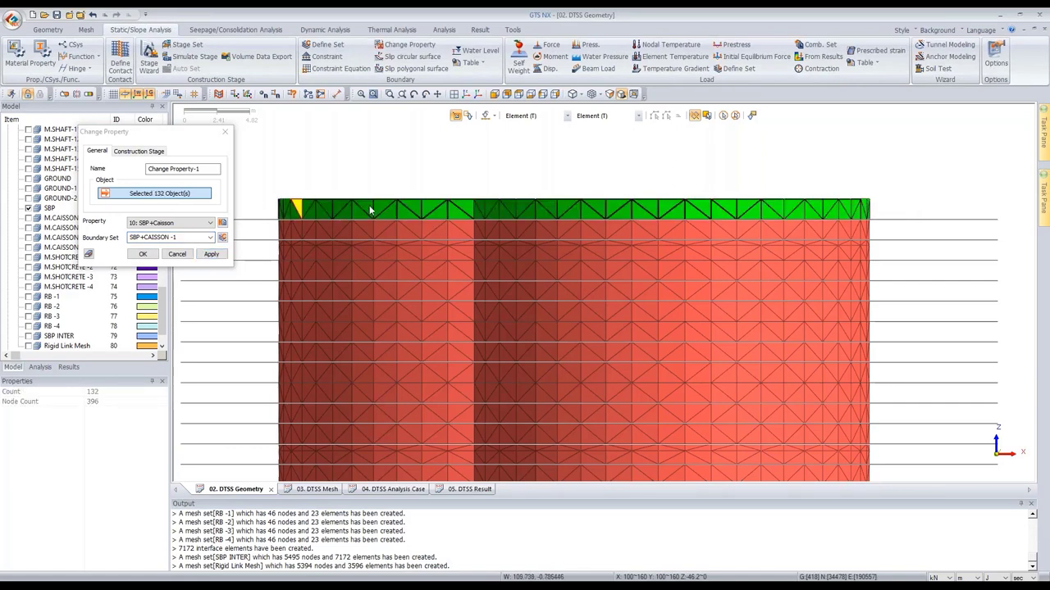
pyautogui.click(212, 254)
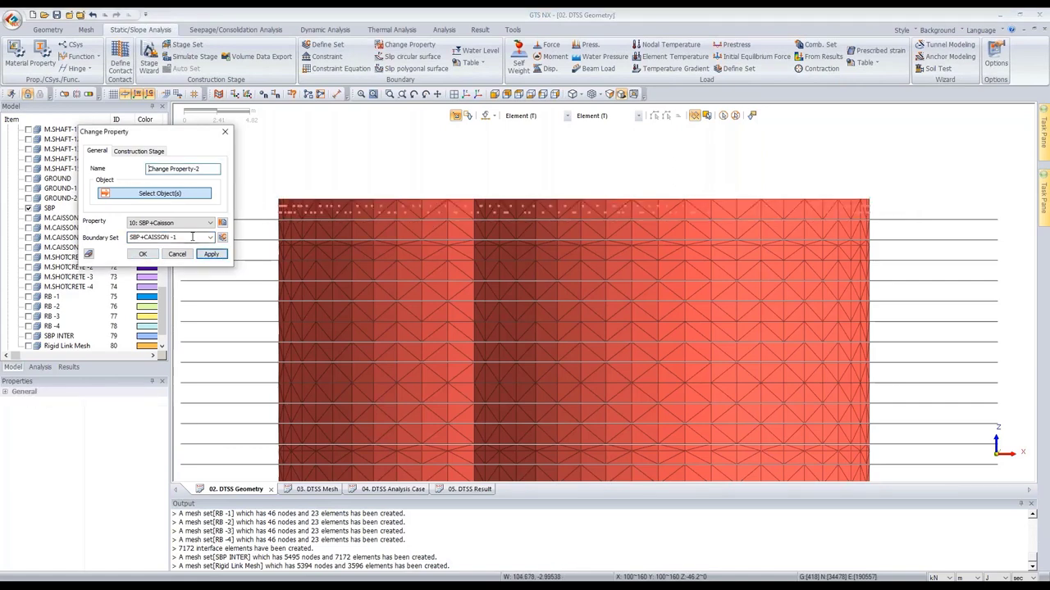
# - Assign the SBP+Caisson property to the second-layer wall elements in boundary set SBP+CAISSON -2, and to the third-layer elements
pyautogui.write('2')
pyautogui.click(371, 239)
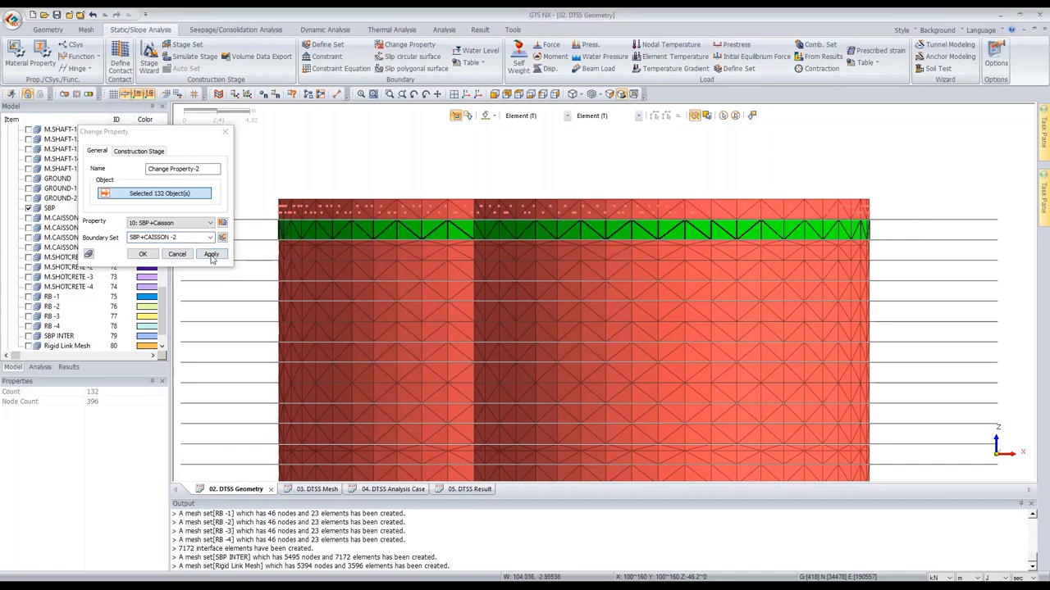
pyautogui.click(211, 255)
pyautogui.moveTo(886, 245); pyautogui.dragTo(272, 256)
pyautogui.click(211, 254)
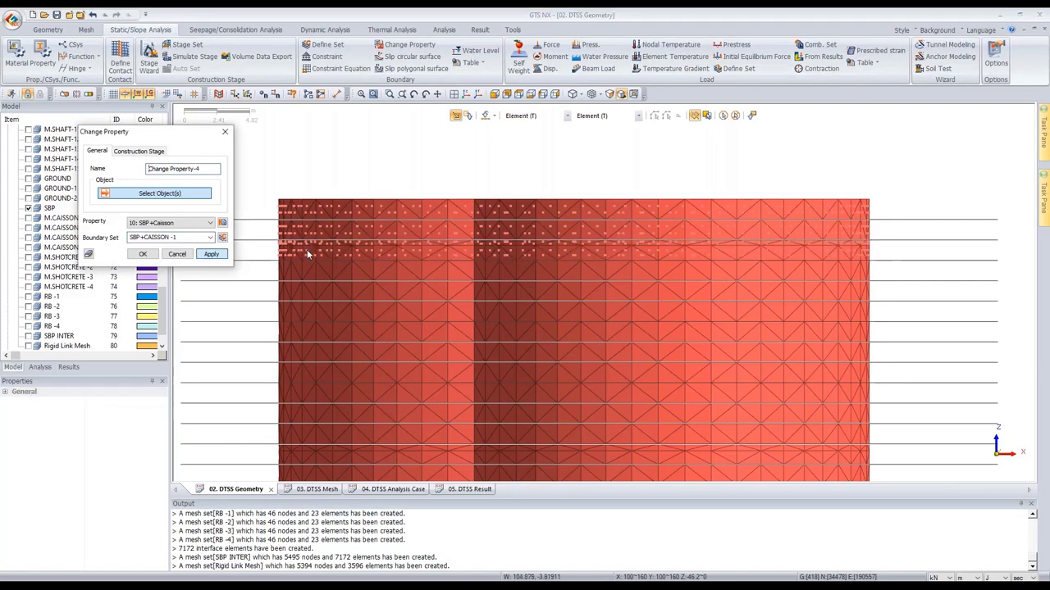
# - Finish changing properties, hide the excavation layer geometry and show all mesh sets in an isometric-like view
pyautogui.scroll(-3, 771, 252)
pyautogui.scroll(2, 775, 248)
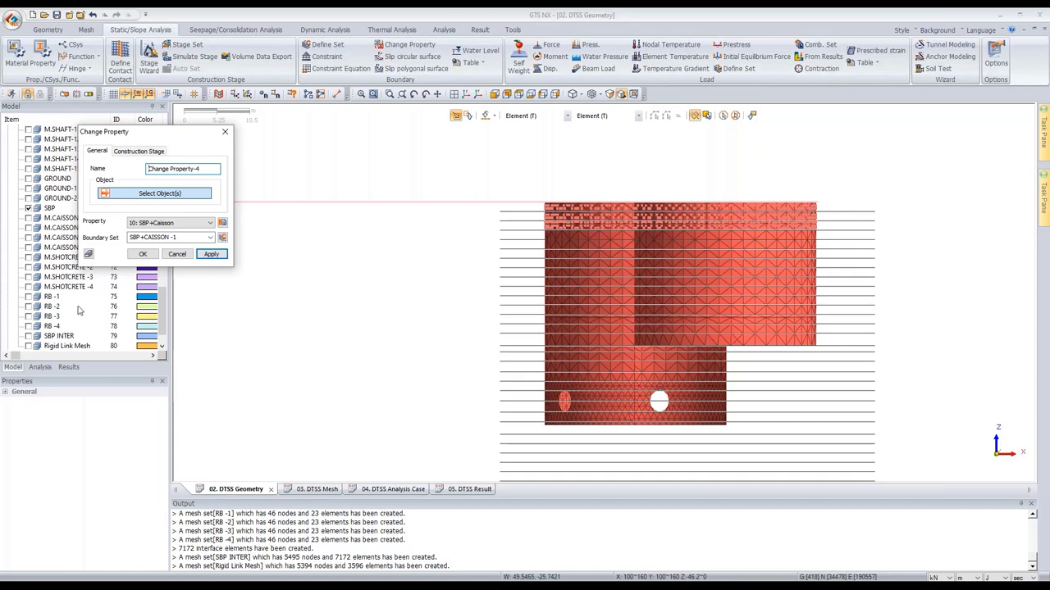
pyautogui.click(176, 254)
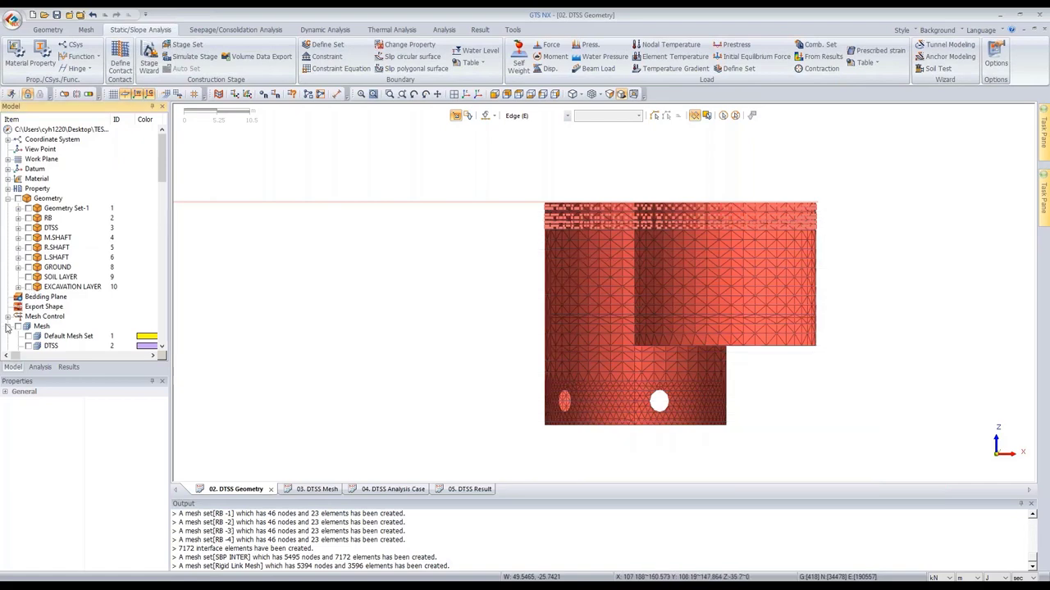
pyautogui.click(8, 326)
pyautogui.click(17, 326)
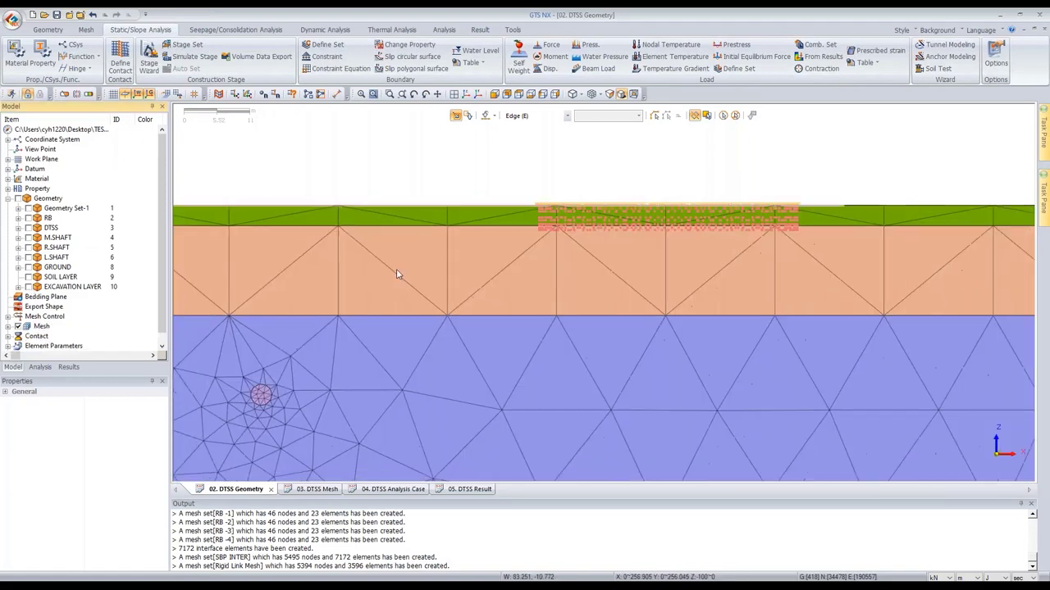
pyautogui.scroll(-2, 536, 262)
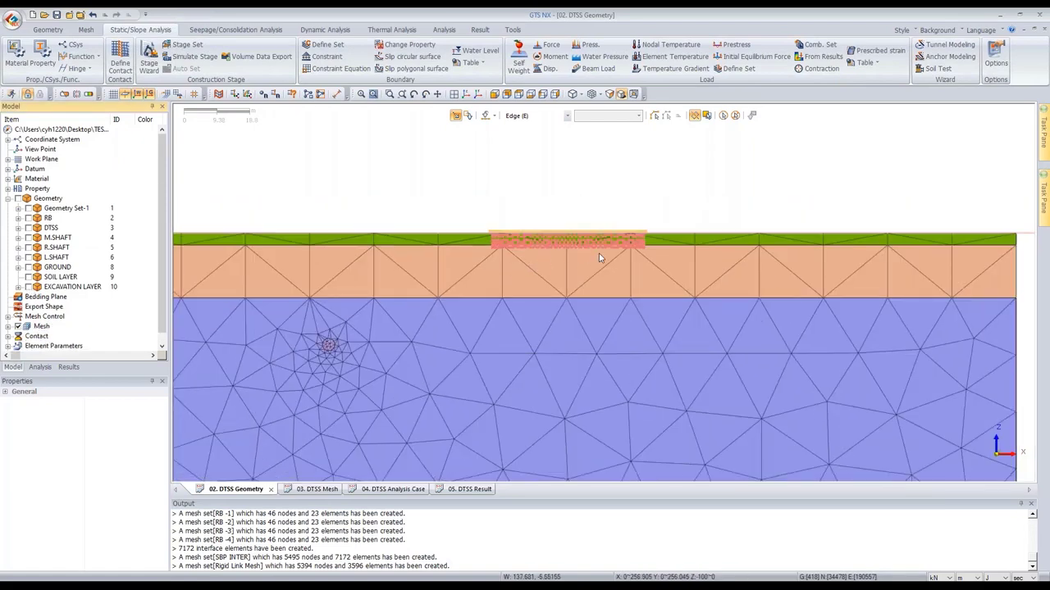
pyautogui.scroll(-3, 599, 255)
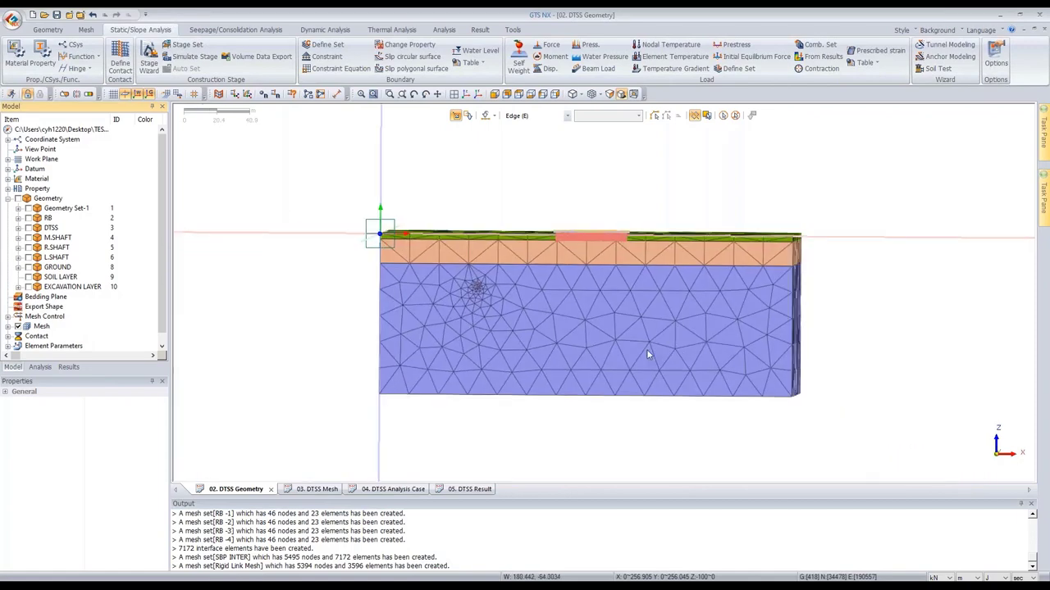
pyautogui.moveTo(647, 351); pyautogui.dragTo(646, 298, button='middle')
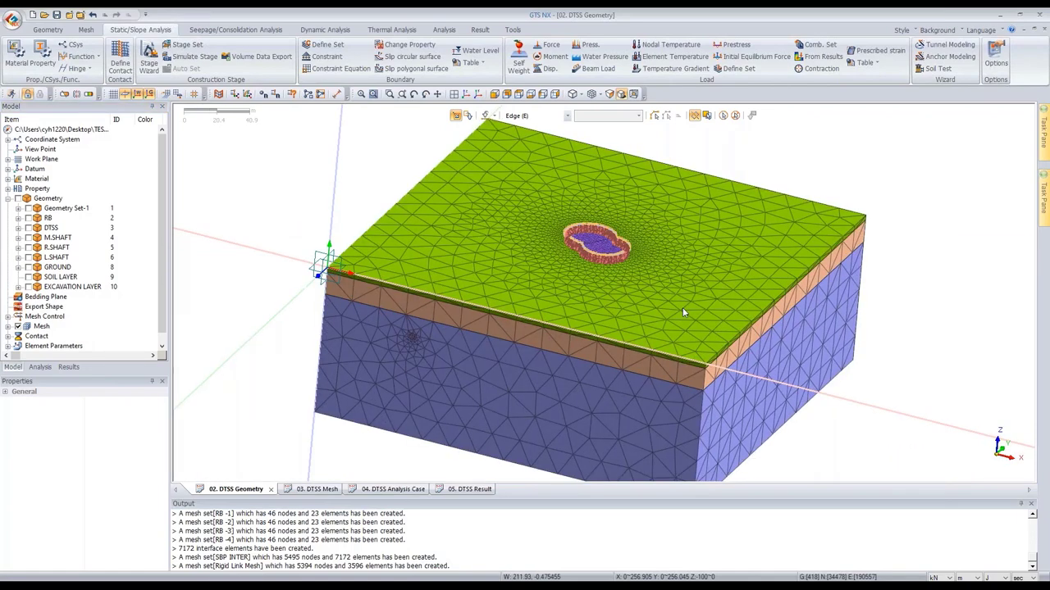
pyautogui.keyDown('ctrl'); pyautogui.moveTo(830, 293); pyautogui.dragTo(854, 211, button='middle'); pyautogui.keyUp('ctrl')
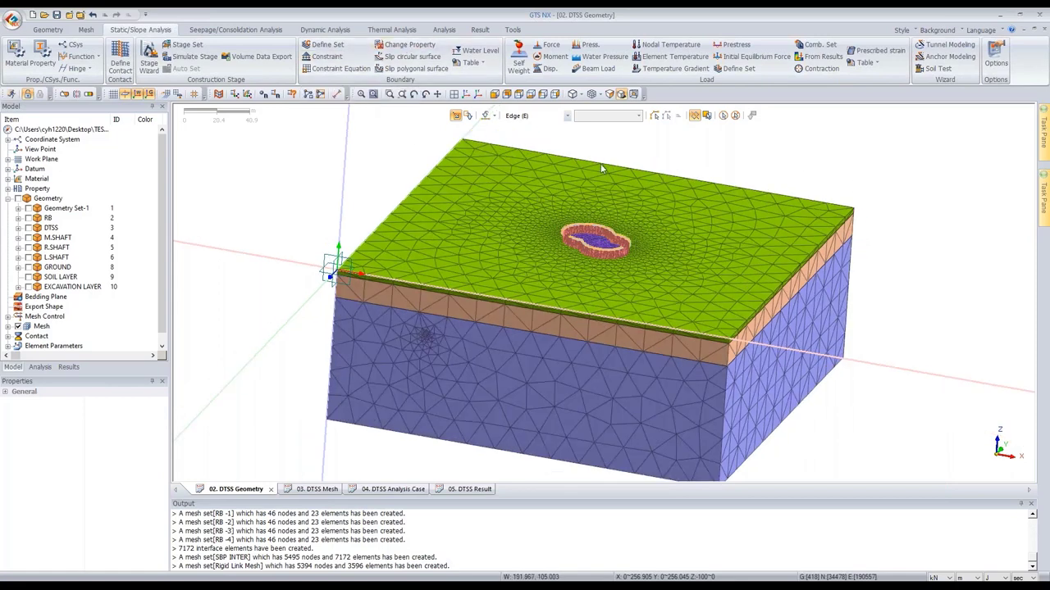
# - Create automatic constraints considering all mesh sets, in a boundary set named BC
pyautogui.click(326, 57)
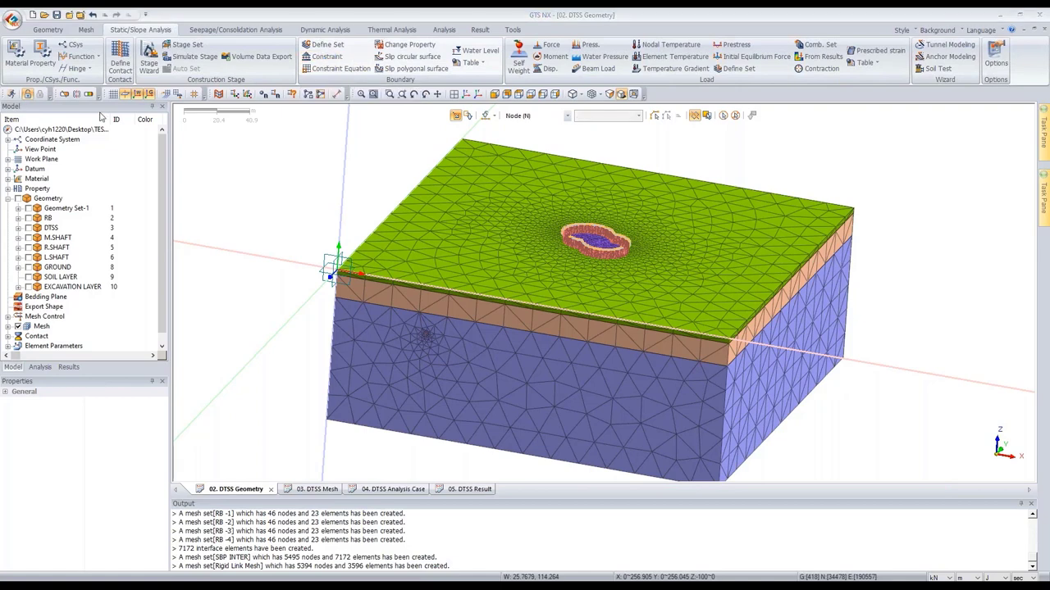
pyautogui.click(156, 145)
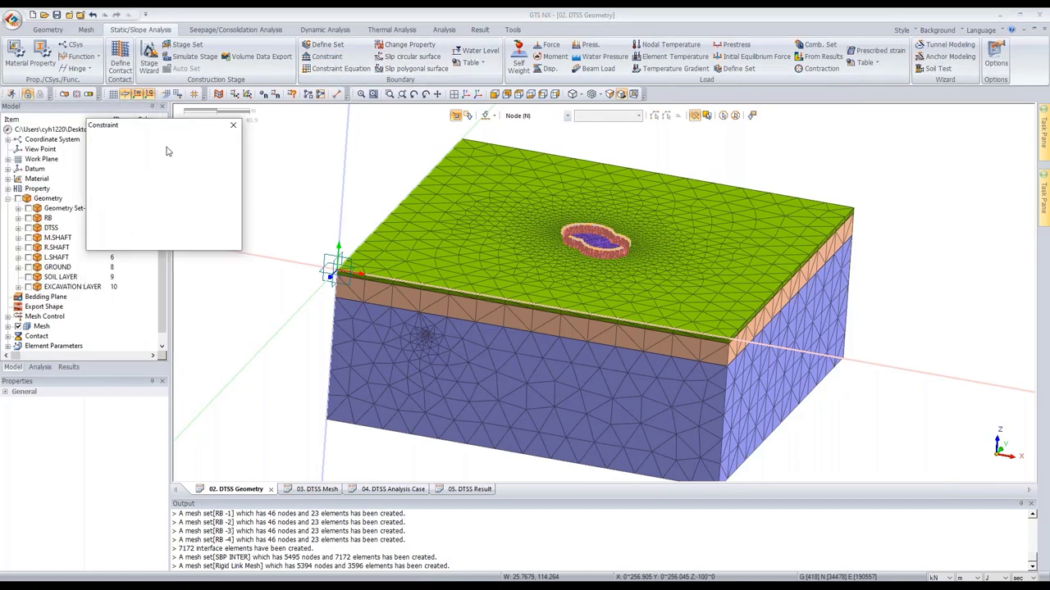
pyautogui.click(197, 222)
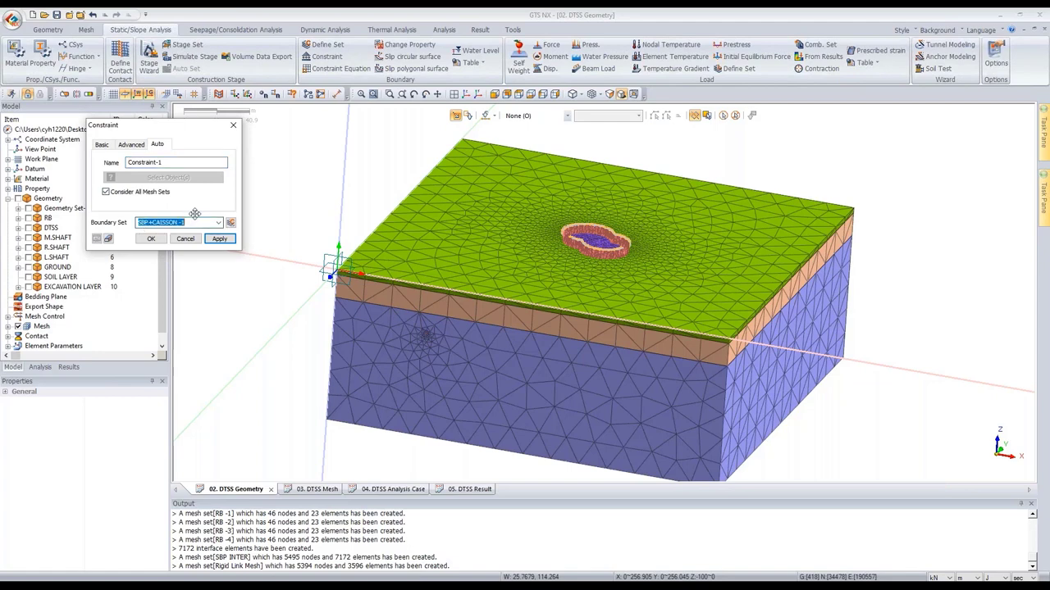
pyautogui.write('BC')
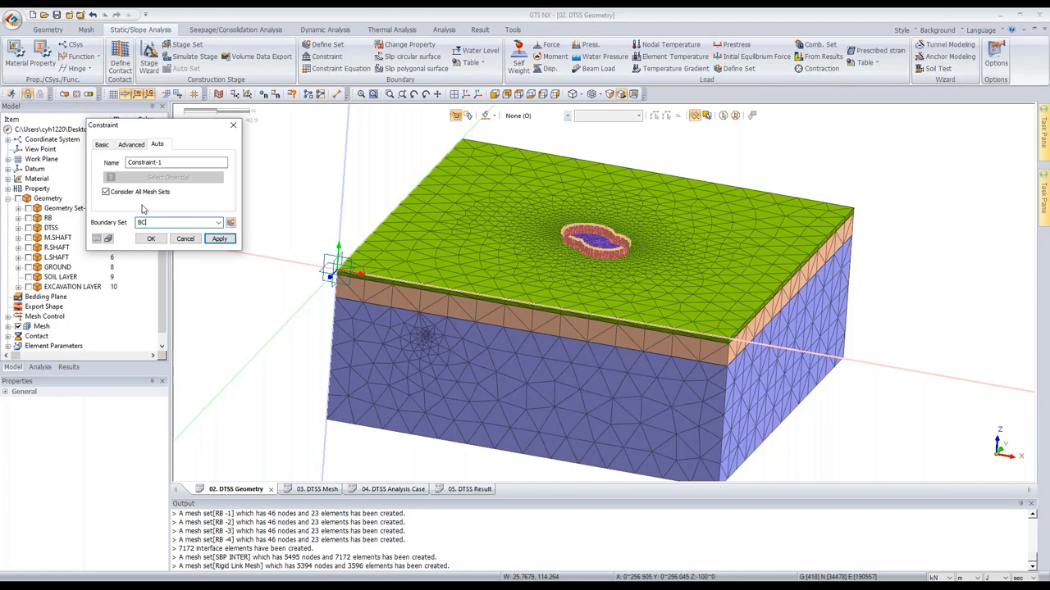
pyautogui.click(151, 239)
pyautogui.moveTo(549, 320); pyautogui.dragTo(435, 260, button='middle')
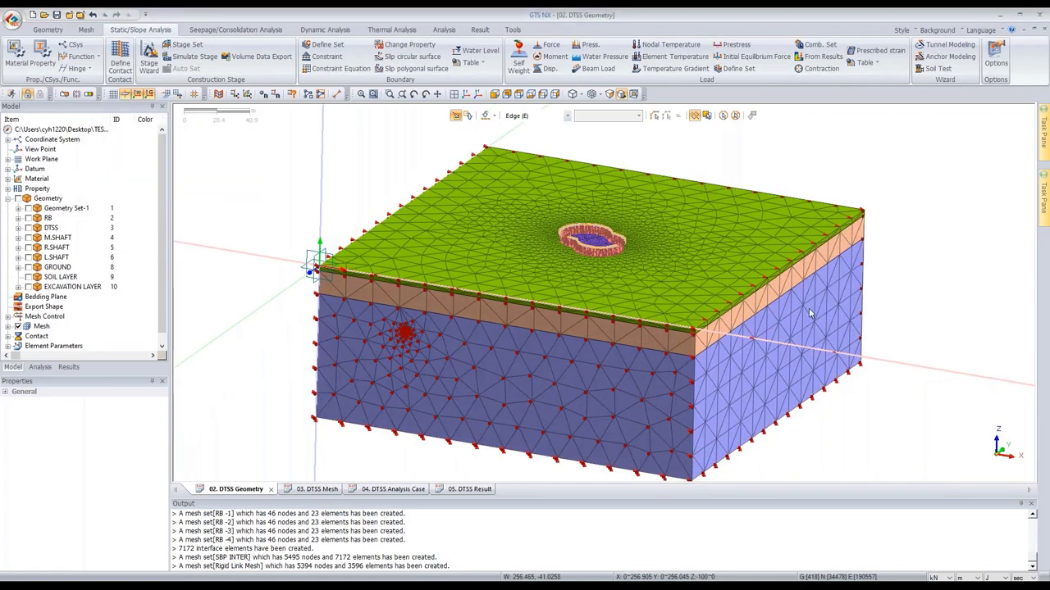
# - Add a self-weight gravity load with Gz -1 in a load set named SW
pyautogui.click(525, 56)
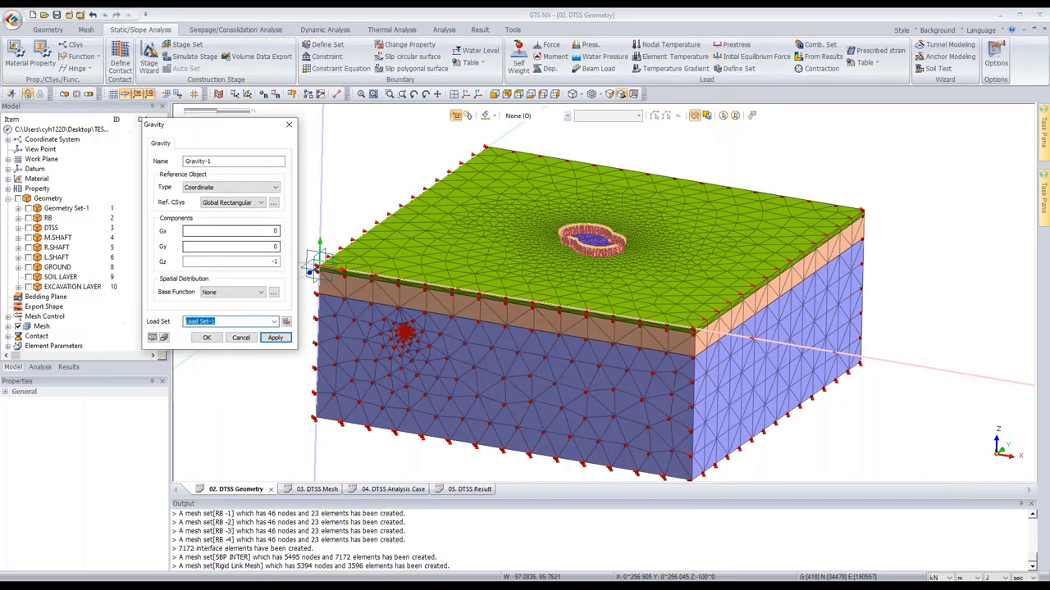
pyautogui.write('SW')
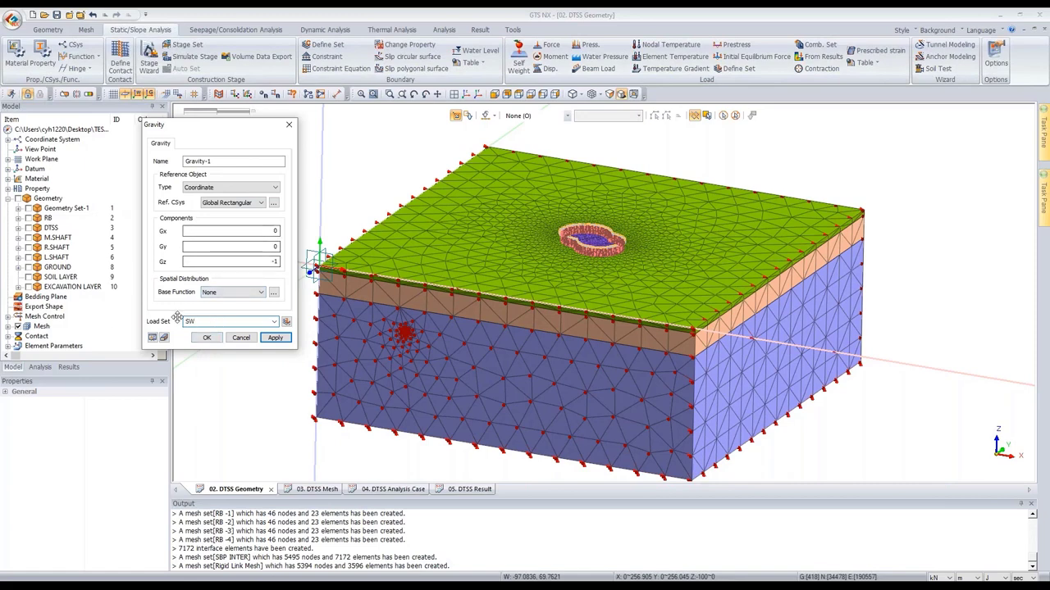
pyautogui.moveTo(214, 322); pyautogui.dragTo(171, 318)
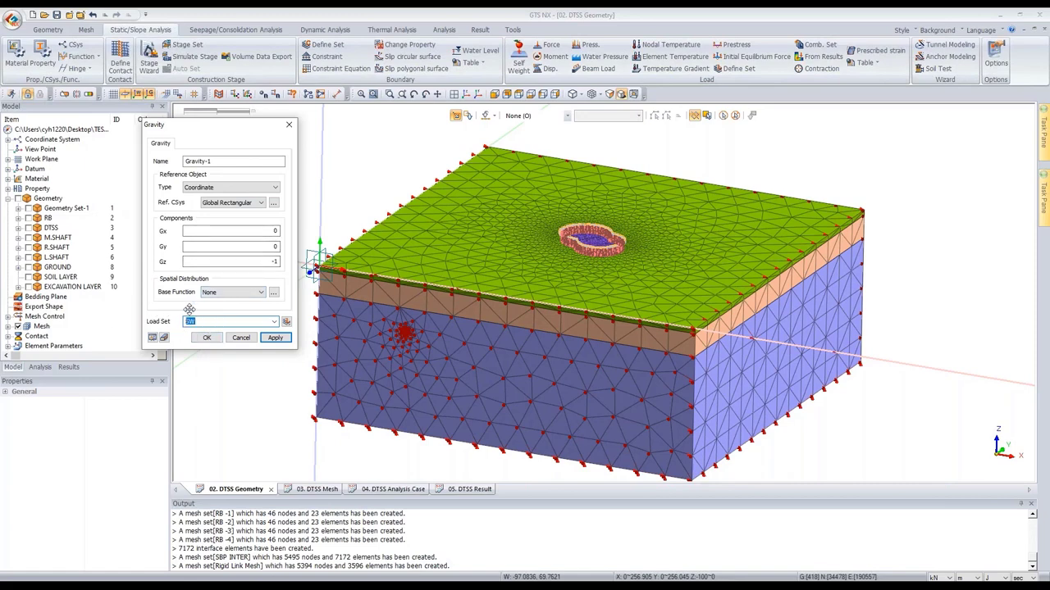
pyautogui.click(209, 337)
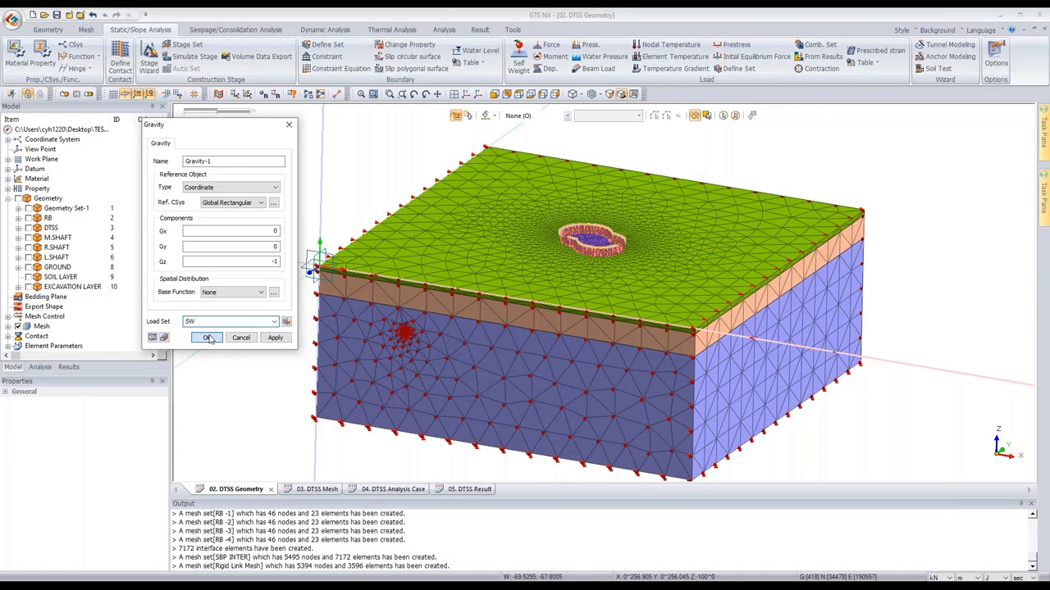
pyautogui.press('Return')
pyautogui.scroll(-5, 594, 293)
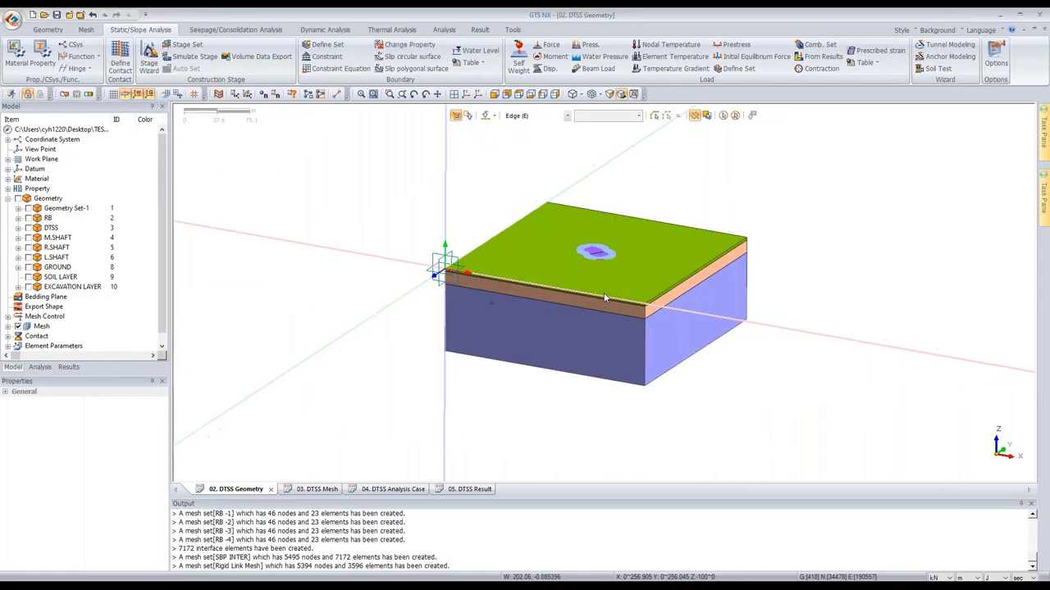
pyautogui.moveTo(643, 266); pyautogui.dragTo(634, 284, button='middle')
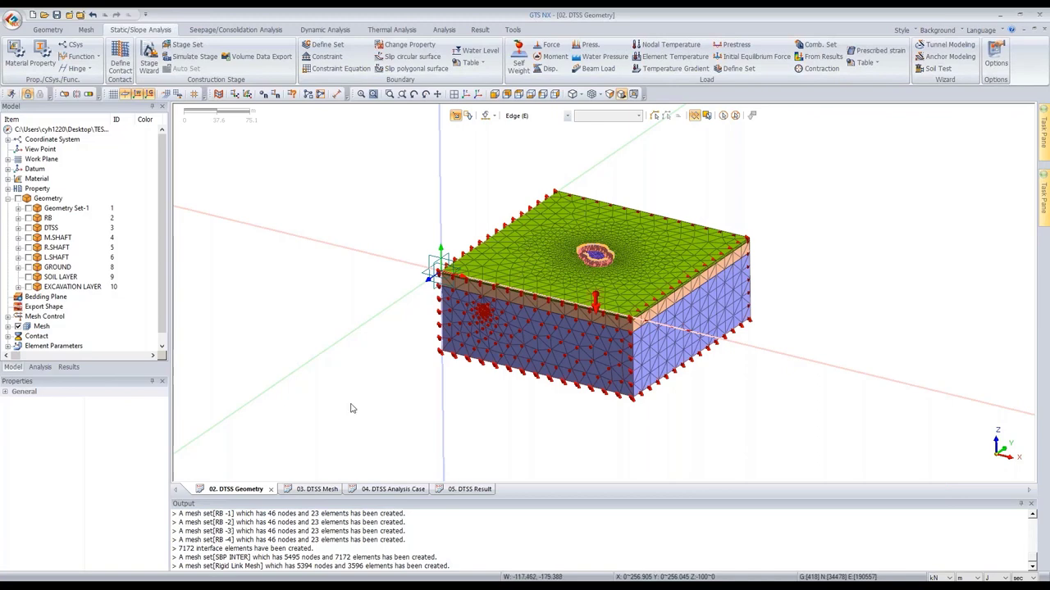
# - Switch to the 03. DTSS Mesh model and bring its whole mesh into view
pyautogui.click(316, 490)
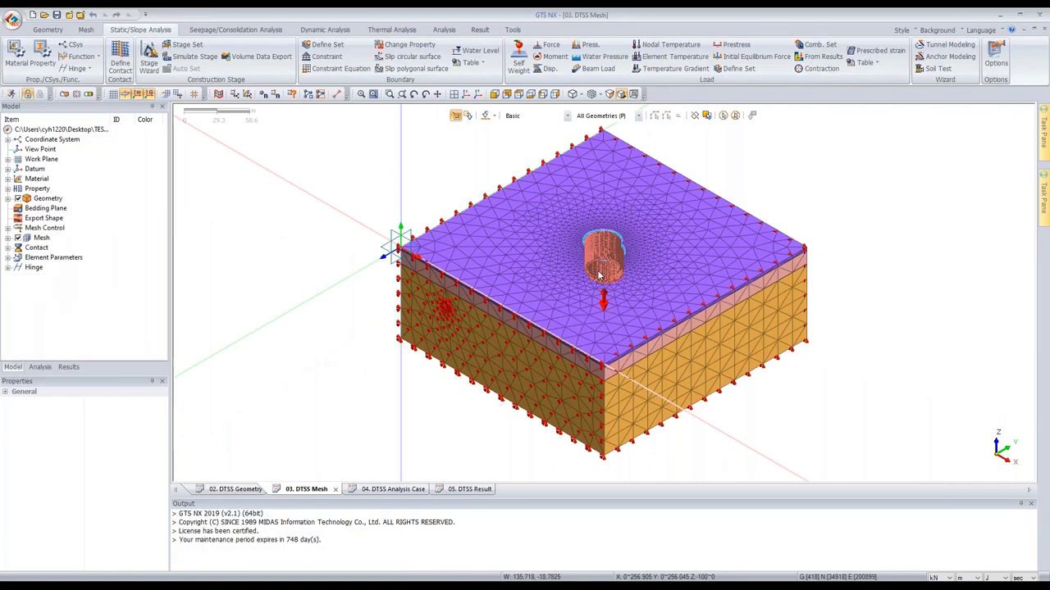
pyautogui.scroll(-3, 599, 276)
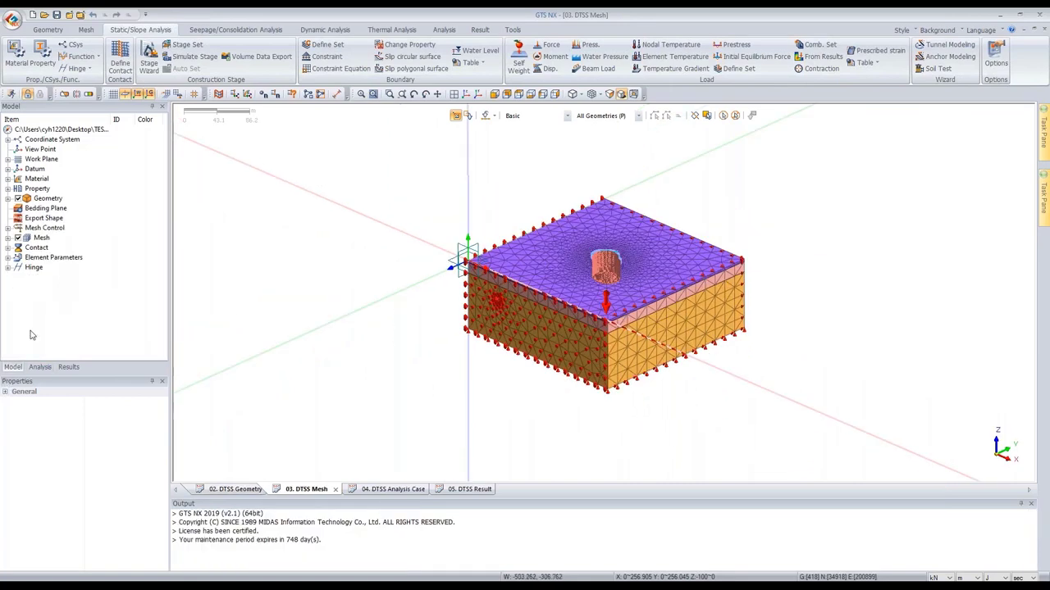
# - Review the model's mesh sets, from the excavation, ground and caisson sets to the shotcrete and RB sets
pyautogui.doubleClick(41, 238)
pyautogui.scroll(-5, 59, 191)
pyautogui.scroll(4, 54, 275)
pyautogui.click(52, 208)
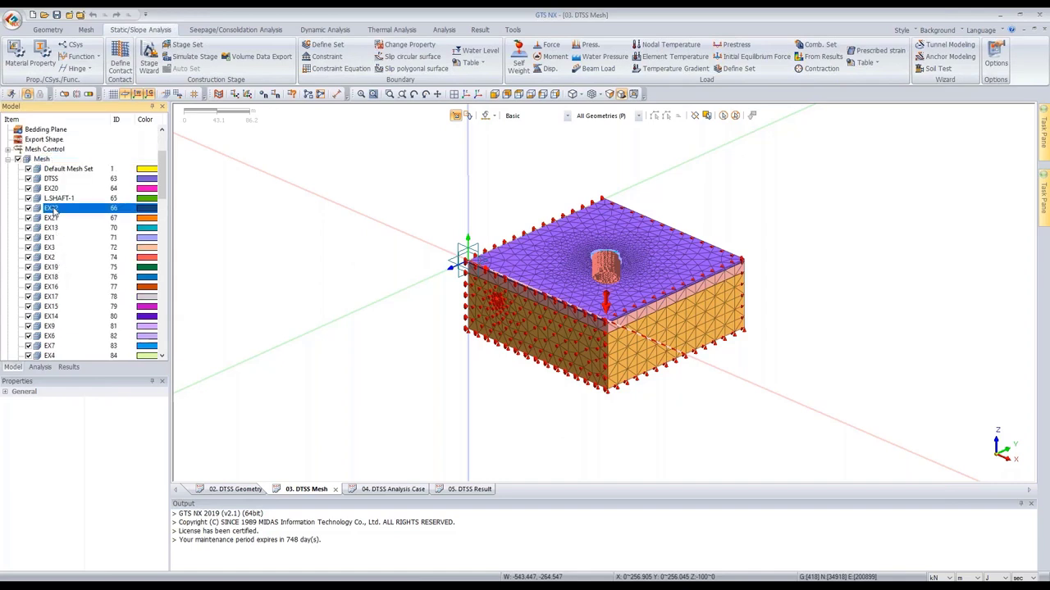
pyautogui.scroll(-3, 63, 260)
pyautogui.scroll(-7, 62, 271)
pyautogui.scroll(3, 62, 246)
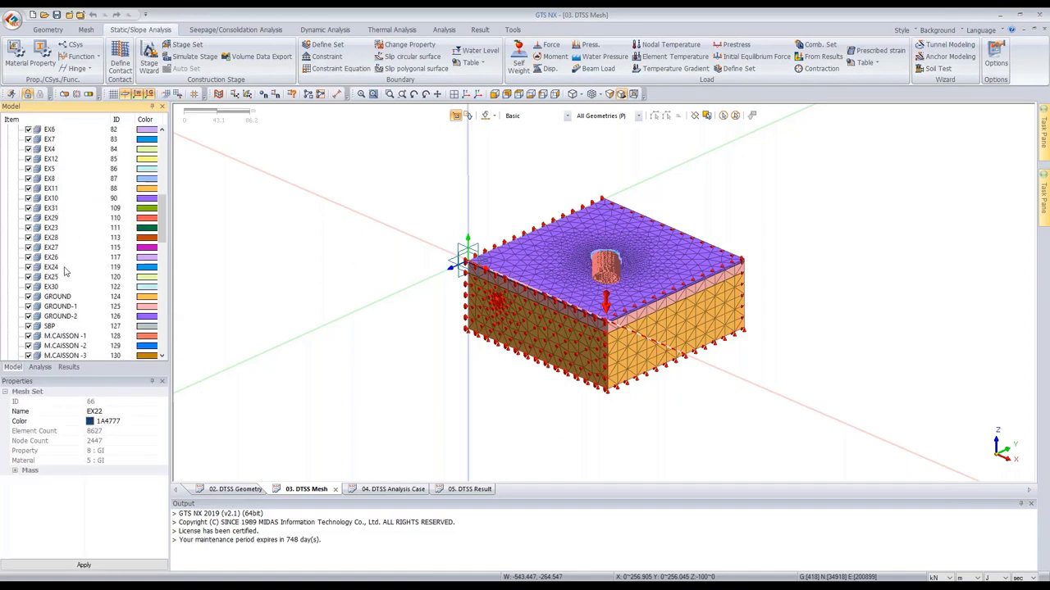
pyautogui.scroll(4, 63, 310)
pyautogui.scroll(-8, 78, 295)
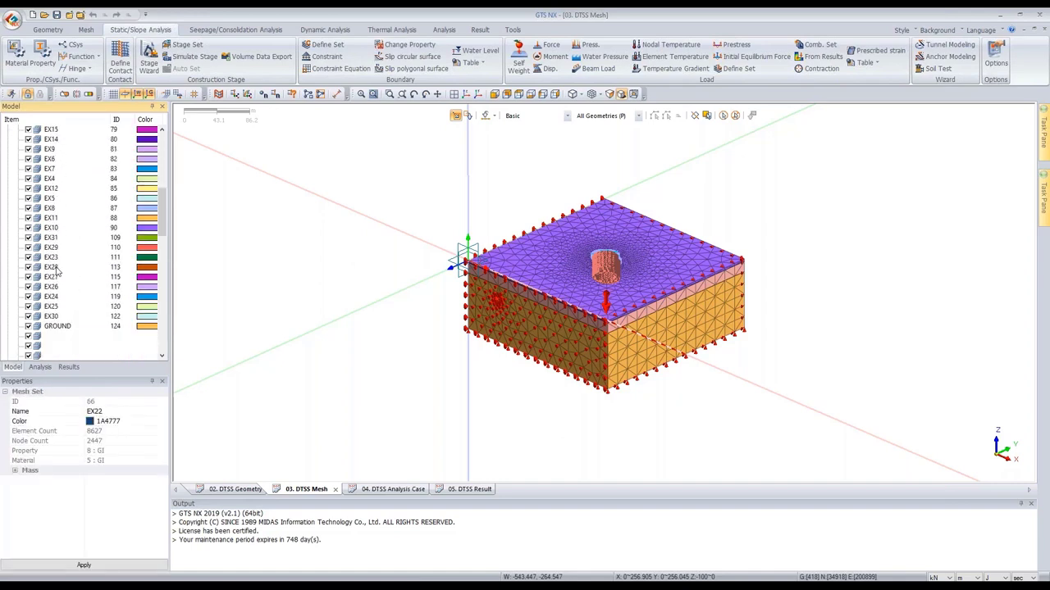
pyautogui.scroll(-17, 82, 286)
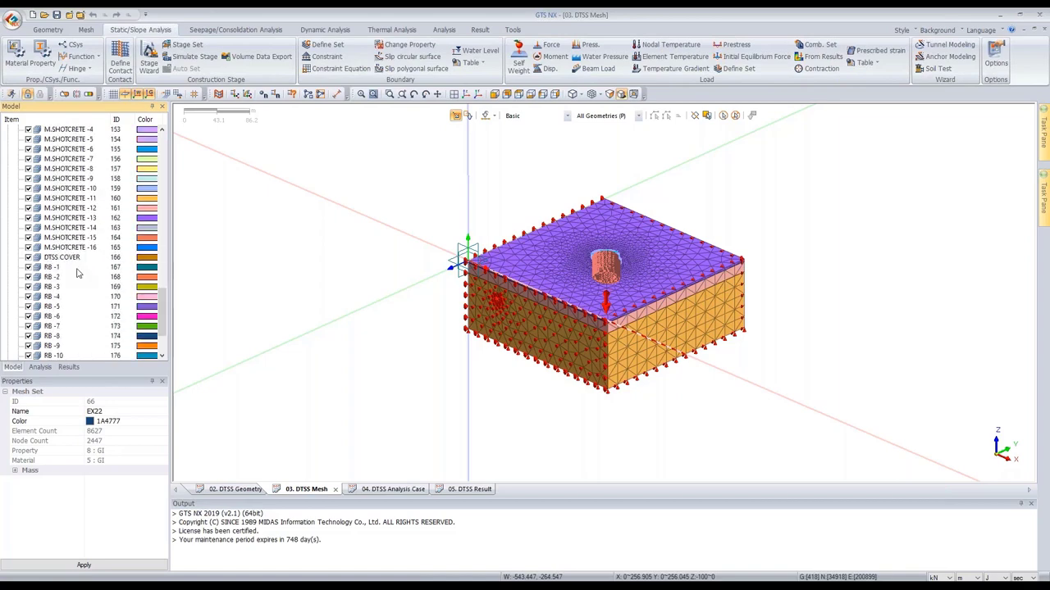
pyautogui.scroll(13, 62, 289)
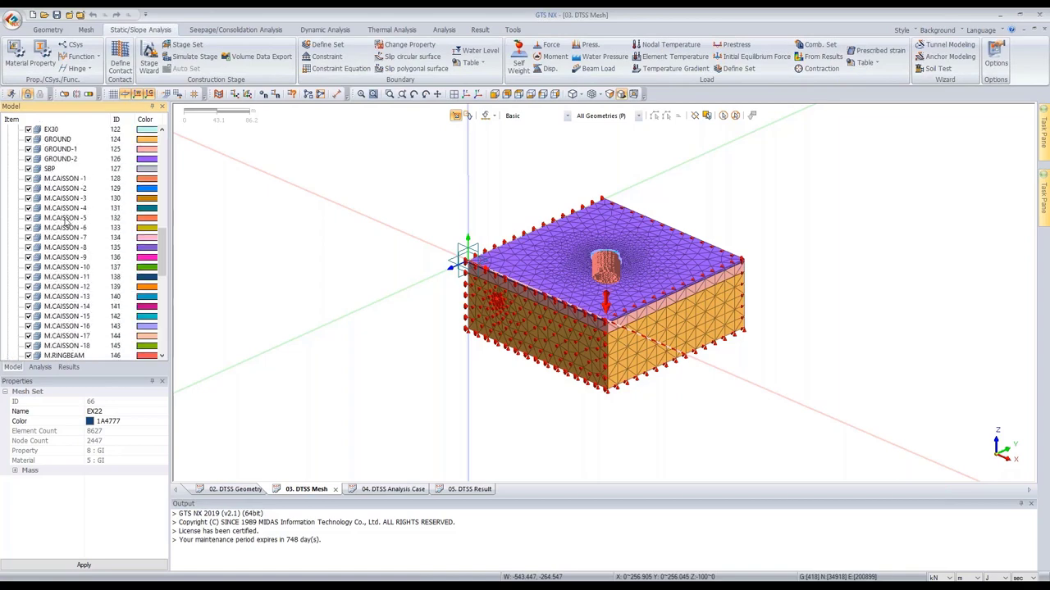
# - Hide the GROUND, GROUND-1 and GROUND-2 mesh sets and inspect the exposed shaft and tunnel from several angles
pyautogui.click(61, 140)
pyautogui.keyDown('shift'); pyautogui.click(62, 158); pyautogui.keyUp('shift')
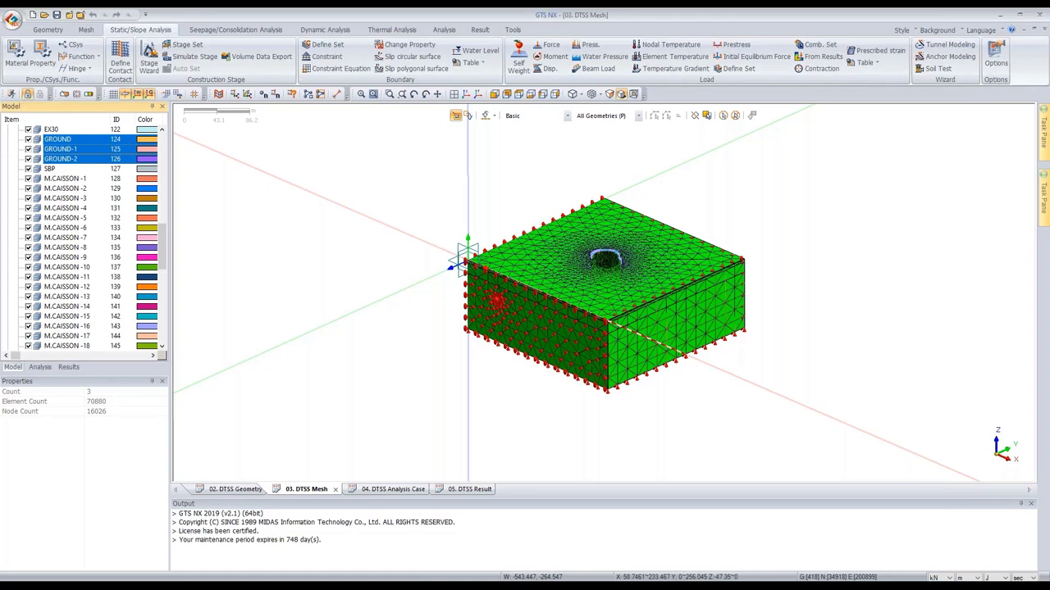
pyautogui.click(28, 140)
pyautogui.scroll(5, 631, 279)
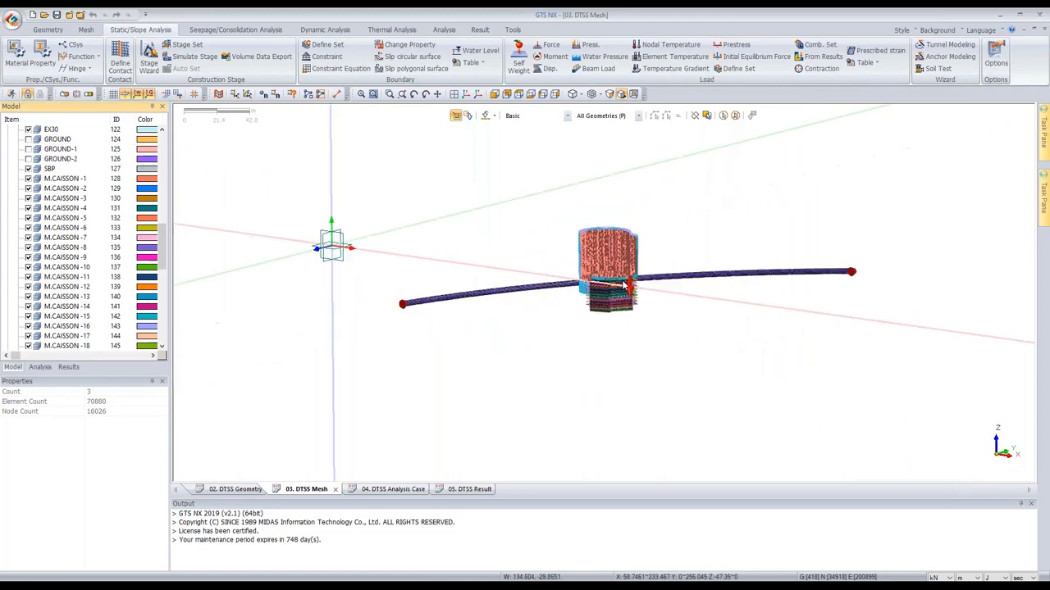
pyautogui.moveTo(631, 279); pyautogui.dragTo(625, 375, button='middle')
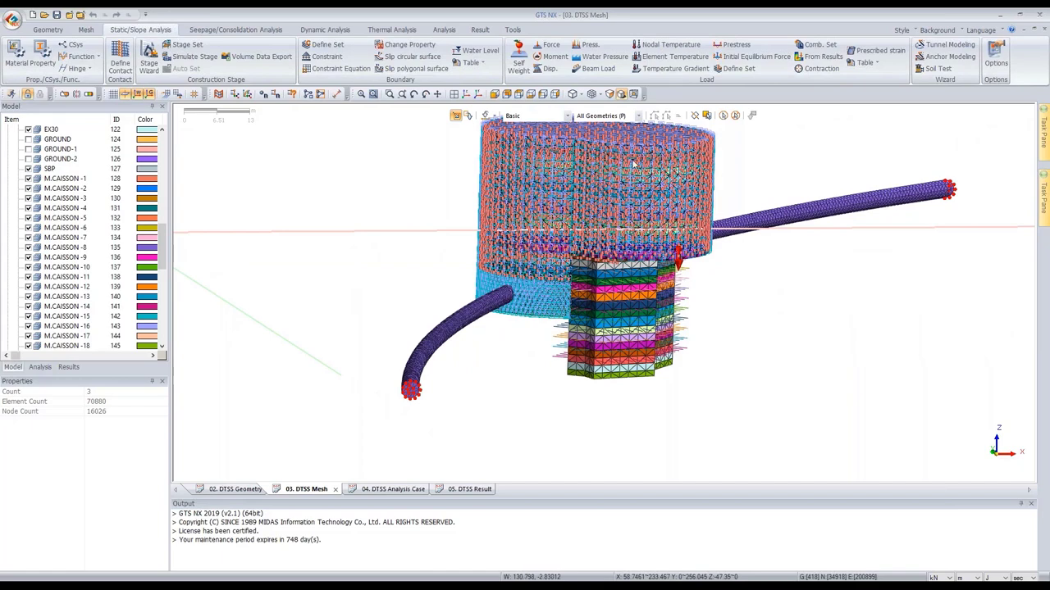
pyautogui.moveTo(634, 187); pyautogui.dragTo(653, 200, button='middle')
pyautogui.scroll(-2, 673, 195)
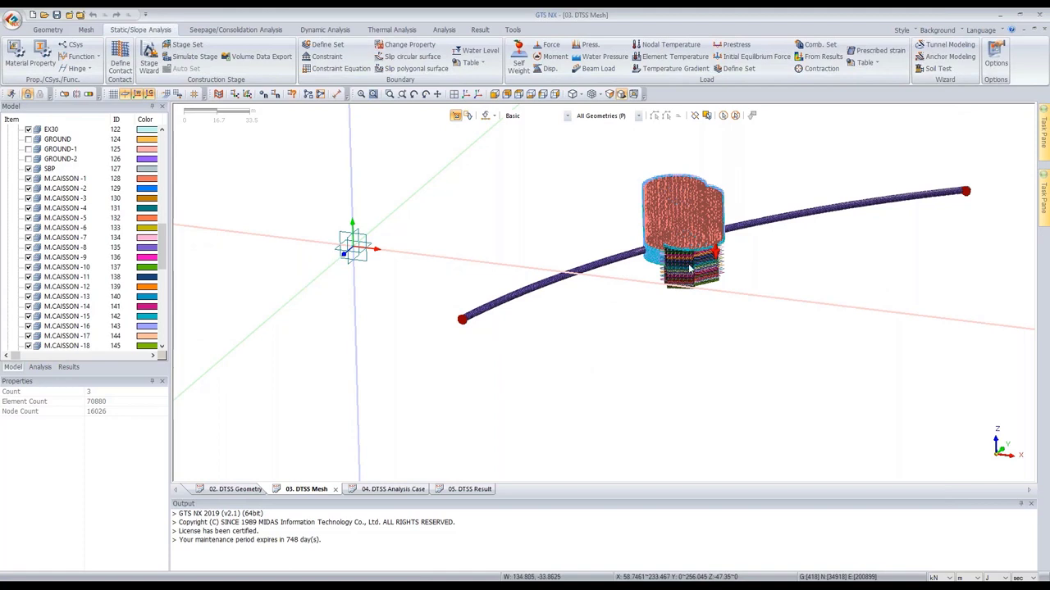
# - Add a construction stage set named EXCAVATION with the stage type Stress
pyautogui.click(39, 367)
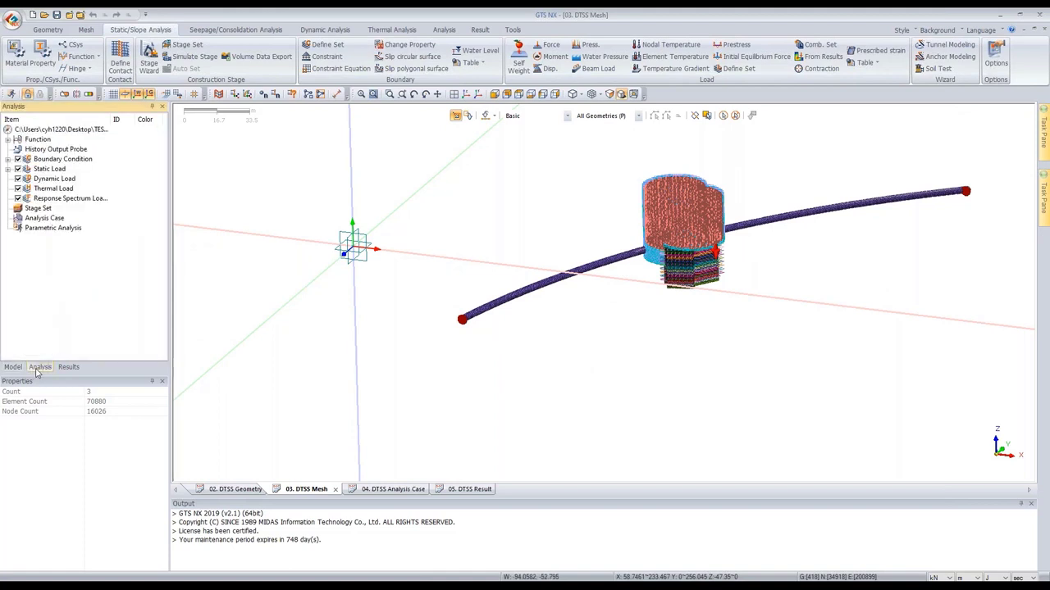
pyautogui.rightClick(35, 209)
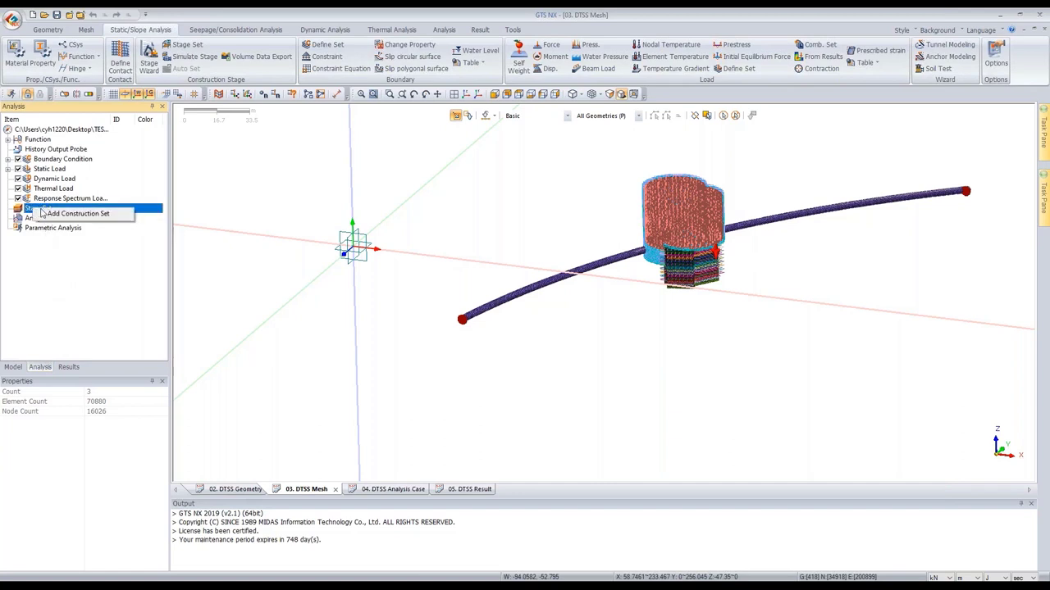
pyautogui.click(82, 215)
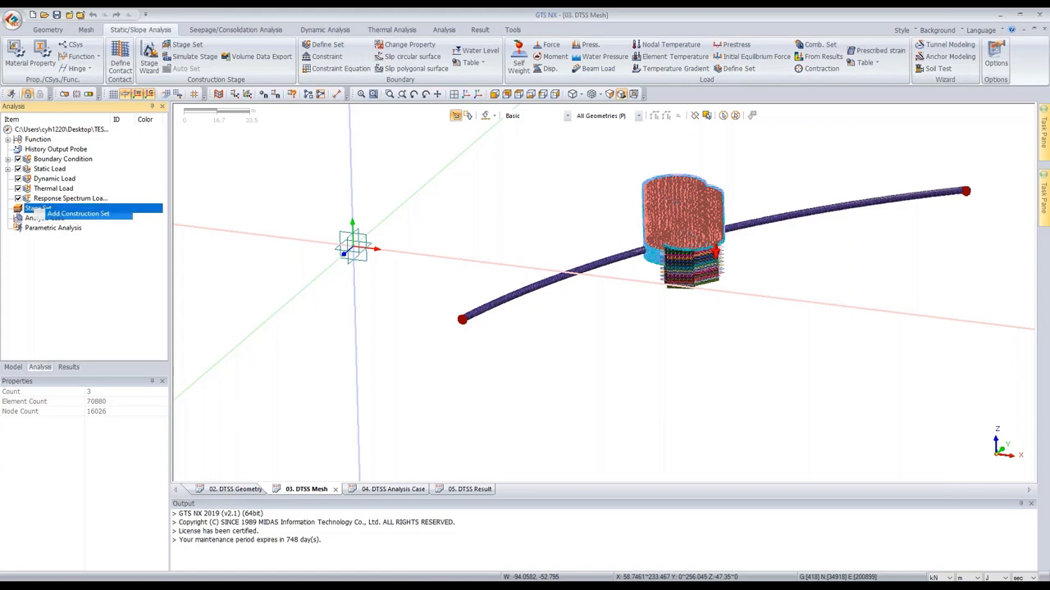
pyautogui.moveTo(154, 102); pyautogui.dragTo(269, 124)
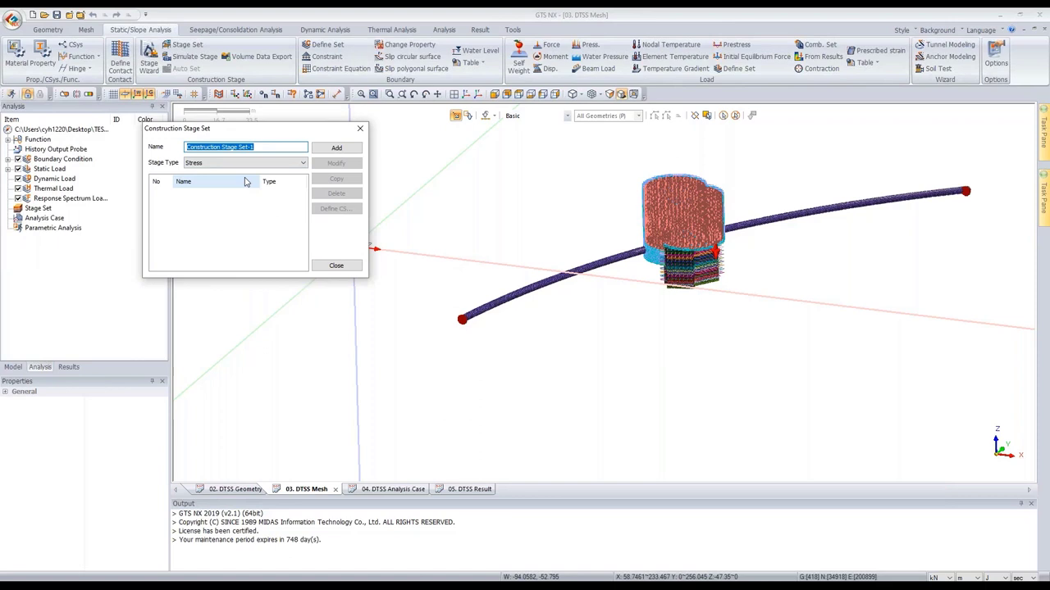
pyautogui.write('EXCAVATION')
pyautogui.click(188, 166)
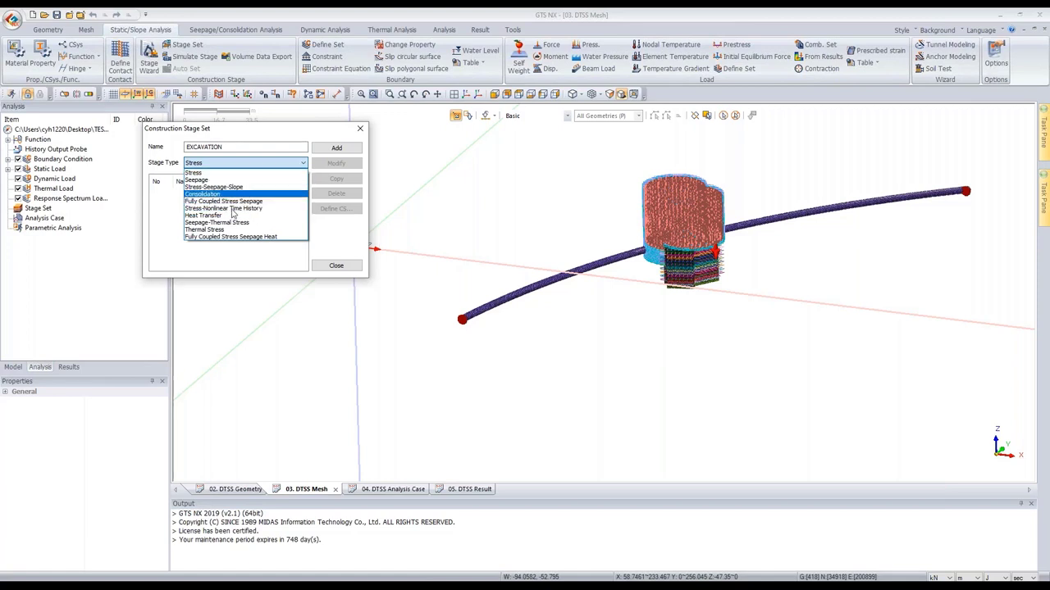
pyautogui.click(227, 174)
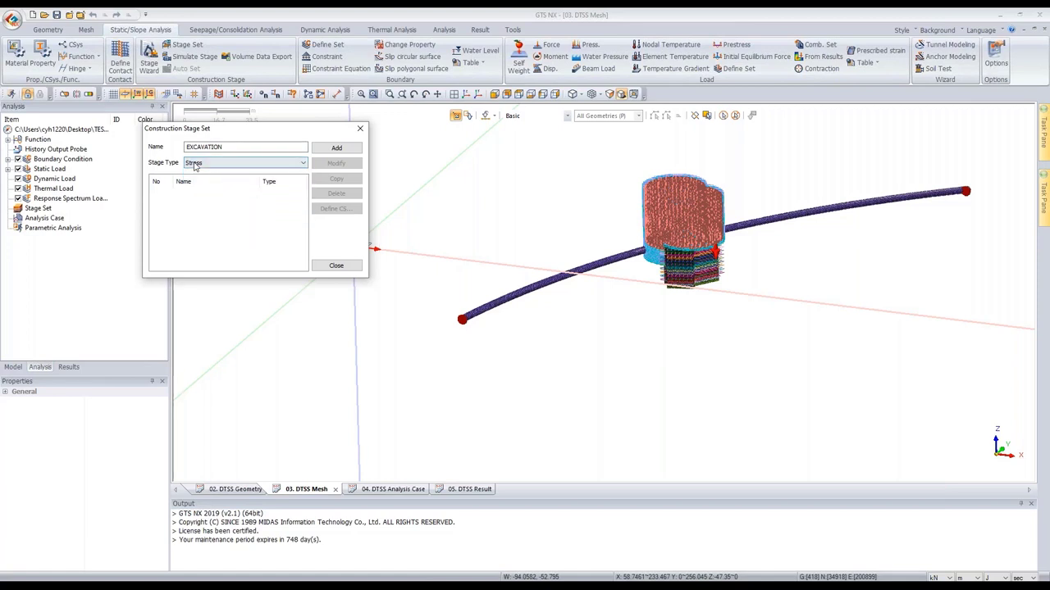
pyautogui.click(336, 148)
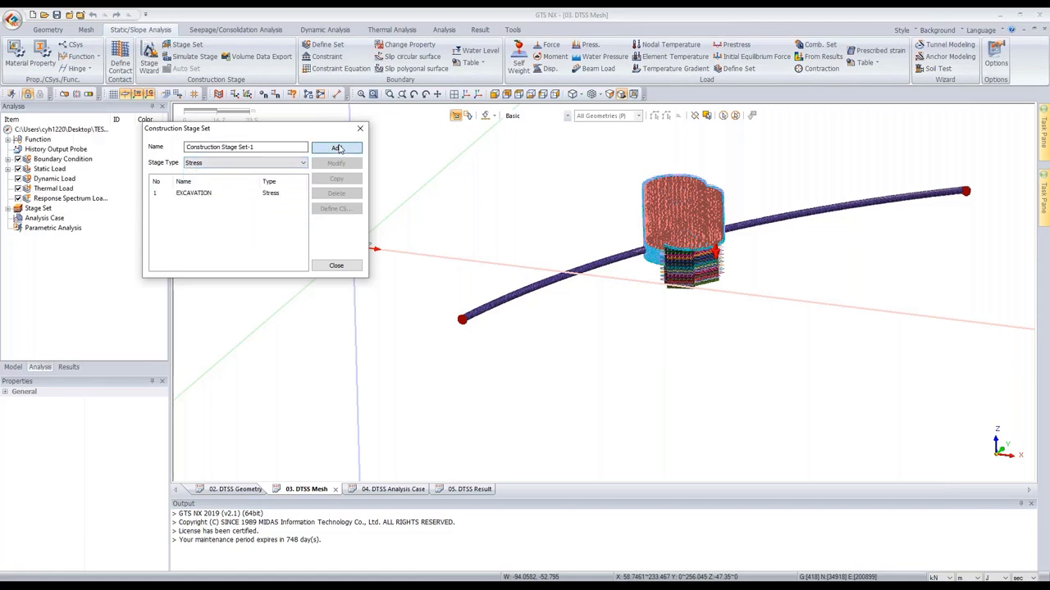
# - Open the construction stage definition for the EXCAVATION set and place its dialog clear of the model tree
pyautogui.click(197, 196)
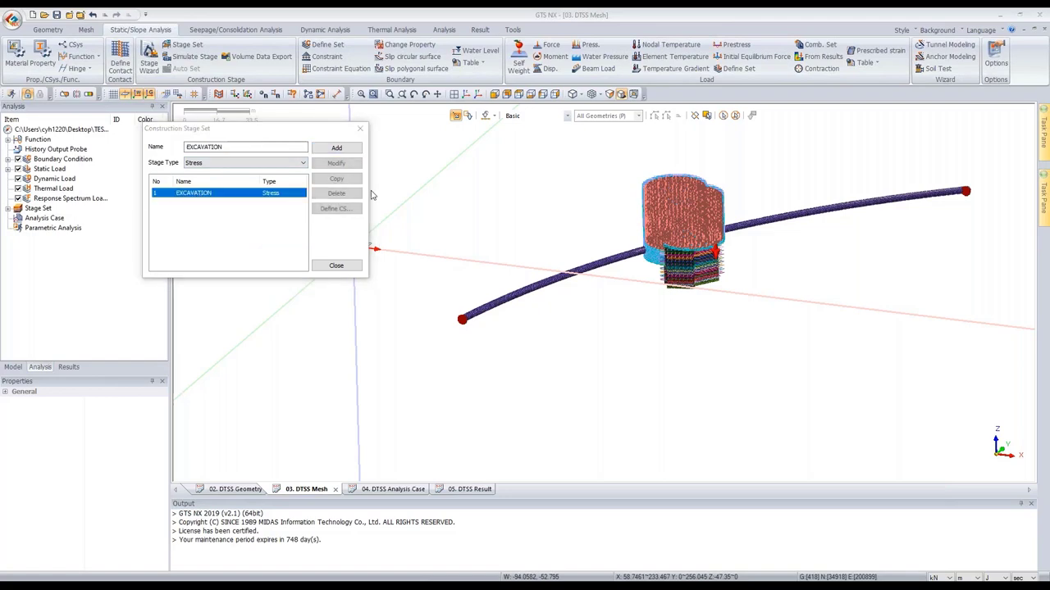
pyautogui.moveTo(329, 15); pyautogui.dragTo(357, 93)
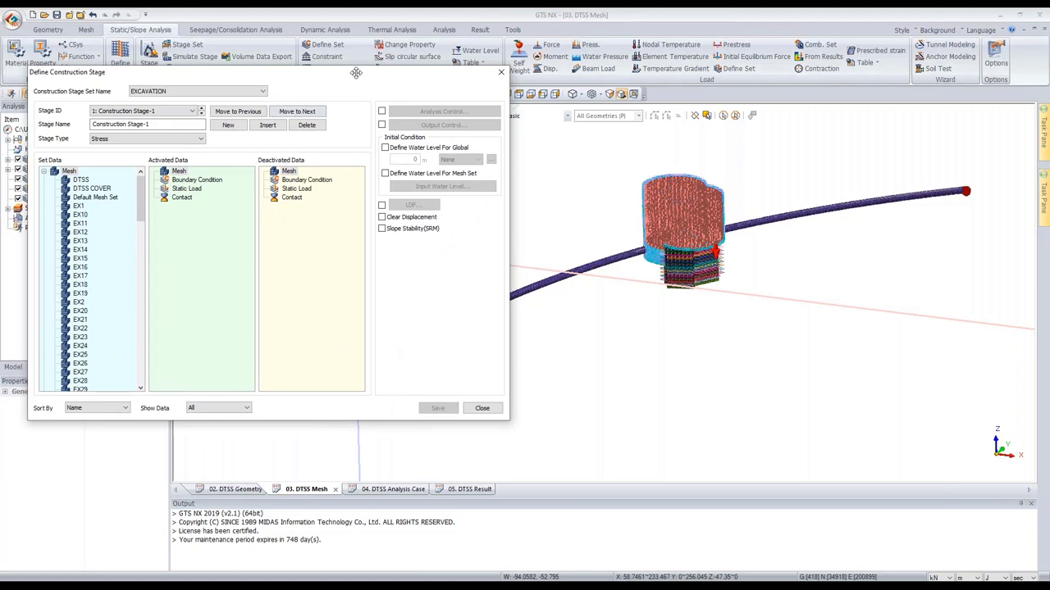
pyautogui.moveTo(355, 73); pyautogui.dragTo(408, 67)
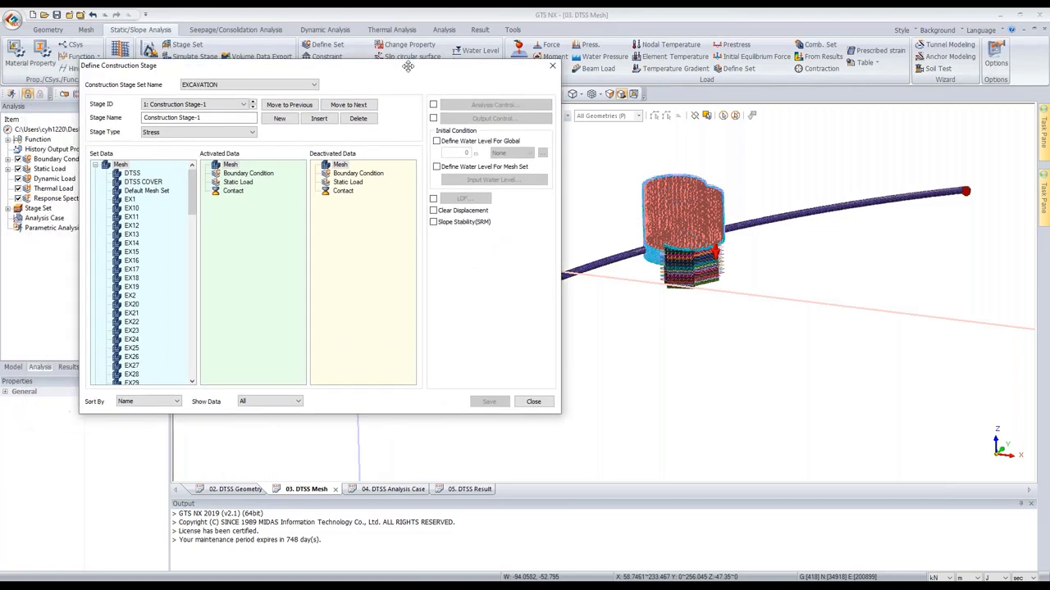
# - Show all mesh sets again, collapse their list and bring the whole model into view beside the stage dialog
pyautogui.click(12, 368)
pyautogui.click(18, 238)
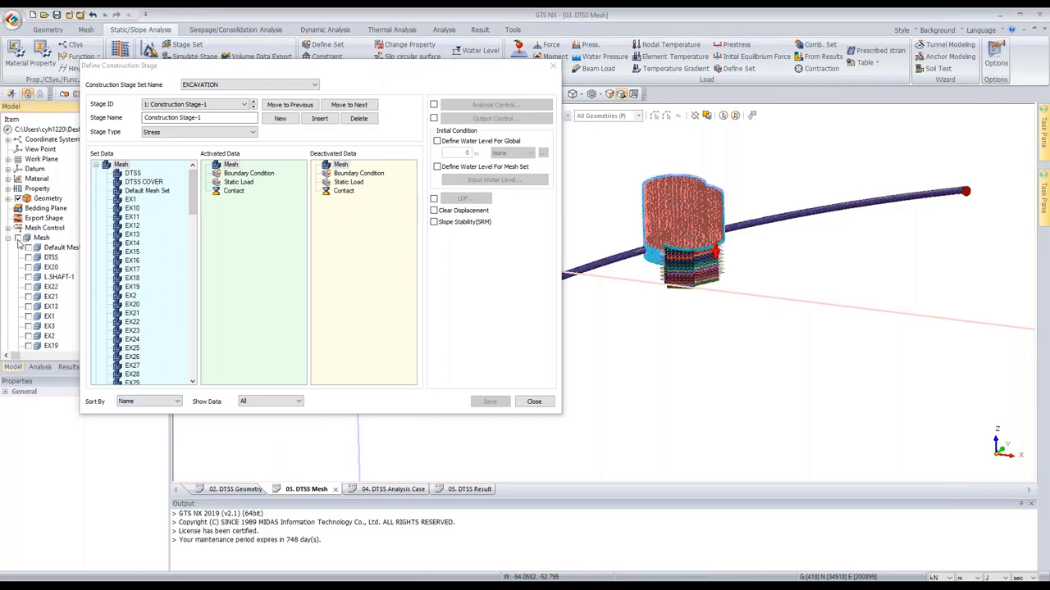
pyautogui.click(18, 238)
pyautogui.click(9, 237)
pyautogui.moveTo(450, 71); pyautogui.dragTo(450, 97)
pyautogui.scroll(-4, 838, 244)
pyautogui.scroll(2, 678, 232)
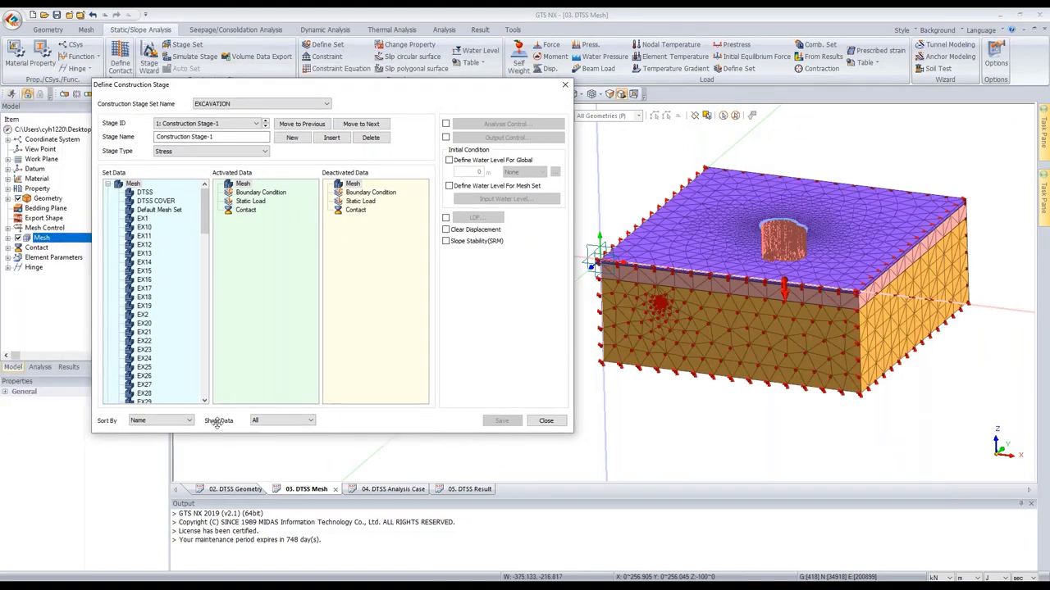
# - Limit the stage display to activated data and activate the DTSS mesh set in the first stage
pyautogui.click(277, 424)
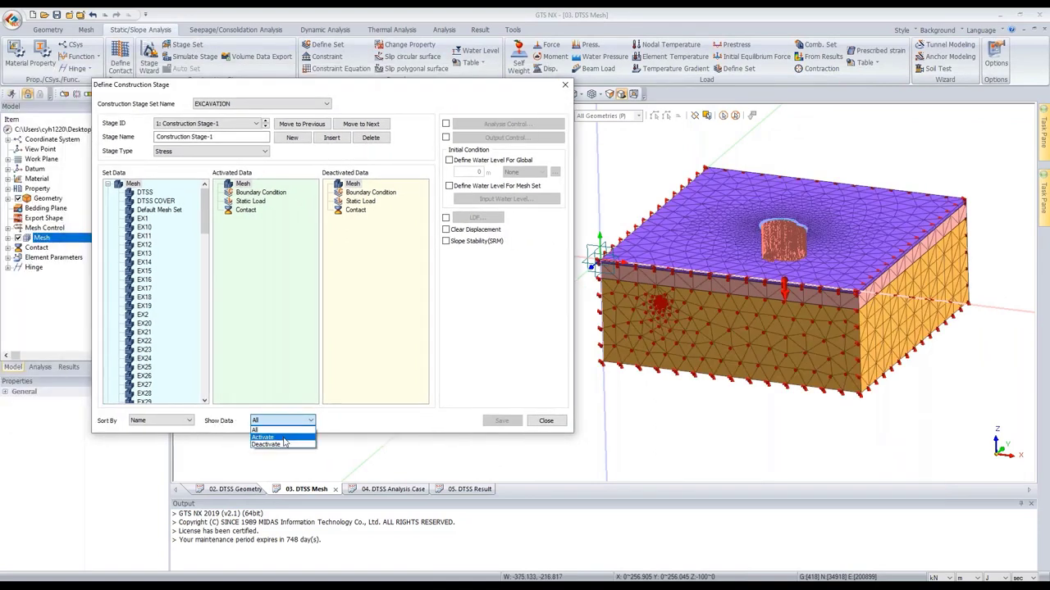
pyautogui.click(265, 438)
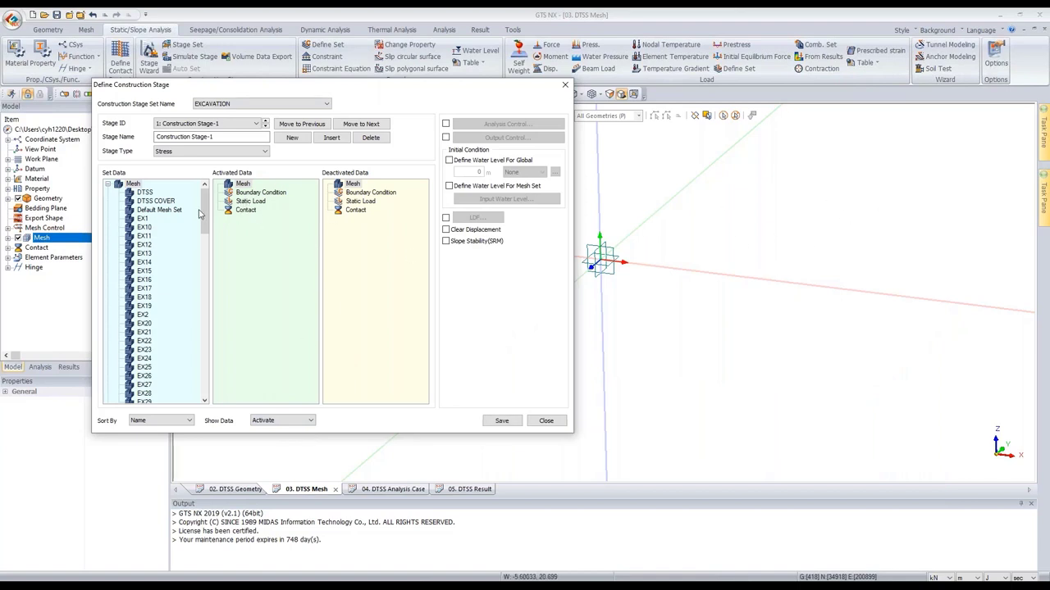
pyautogui.moveTo(144, 193); pyautogui.dragTo(259, 219)
pyautogui.scroll(2, 900, 251)
pyautogui.scroll(-4, 899, 251)
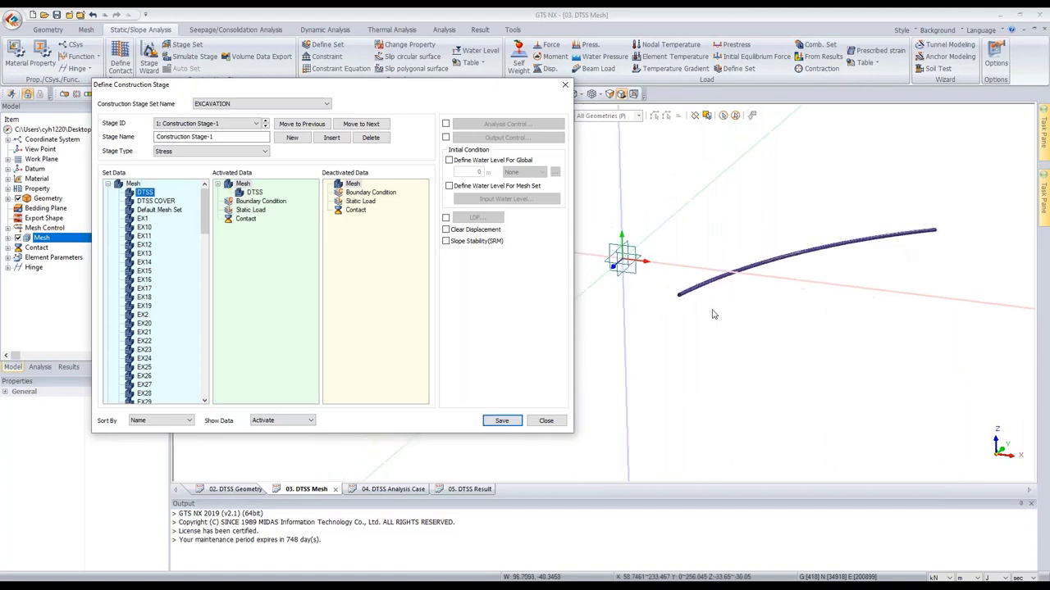
# - Name the first stage INITIAL PHASE and activate all mesh sets from EX1 through GROUND-2 in it
pyautogui.click(162, 219)
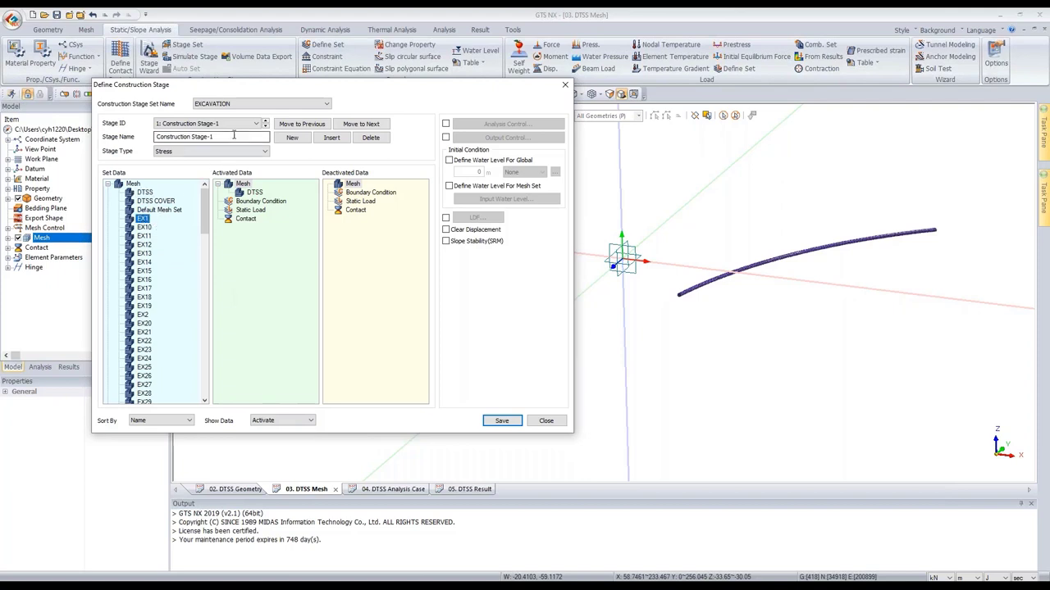
pyautogui.moveTo(238, 135); pyautogui.dragTo(103, 134)
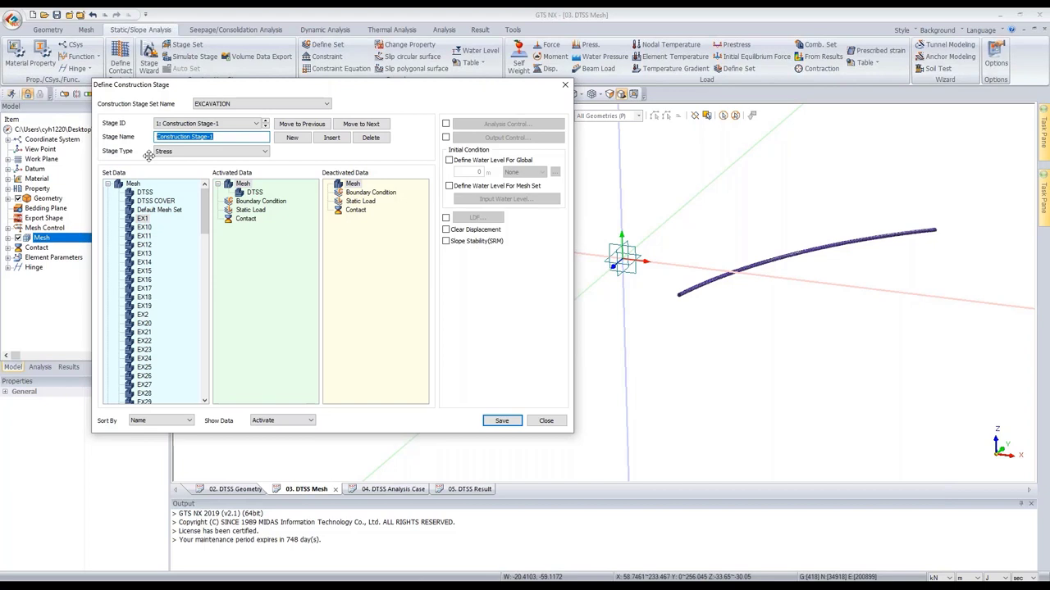
pyautogui.write('INITIAL PHASE')
pyautogui.moveTo(205, 205); pyautogui.dragTo(204, 210)
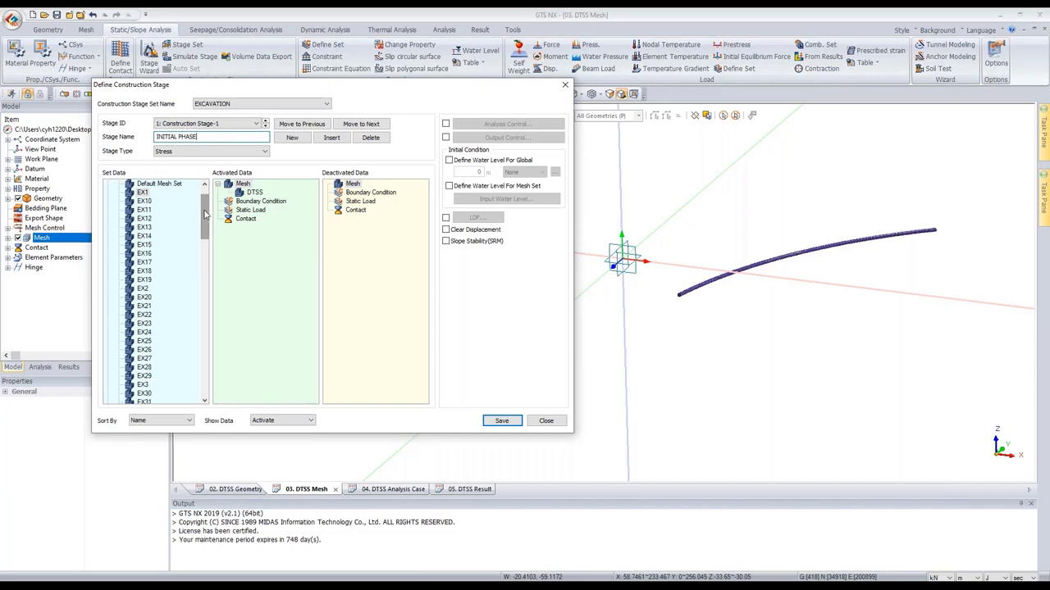
pyautogui.scroll(-6, 153, 361)
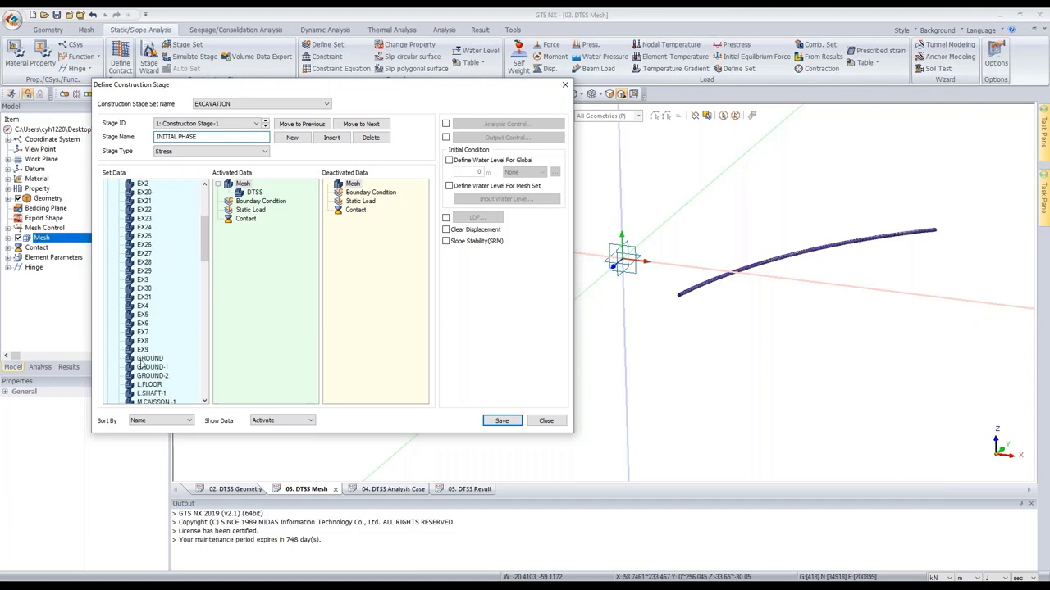
pyautogui.keyDown('shift'); pyautogui.click(153, 376); pyautogui.keyUp('shift')
pyautogui.moveTo(153, 375); pyautogui.dragTo(259, 287)
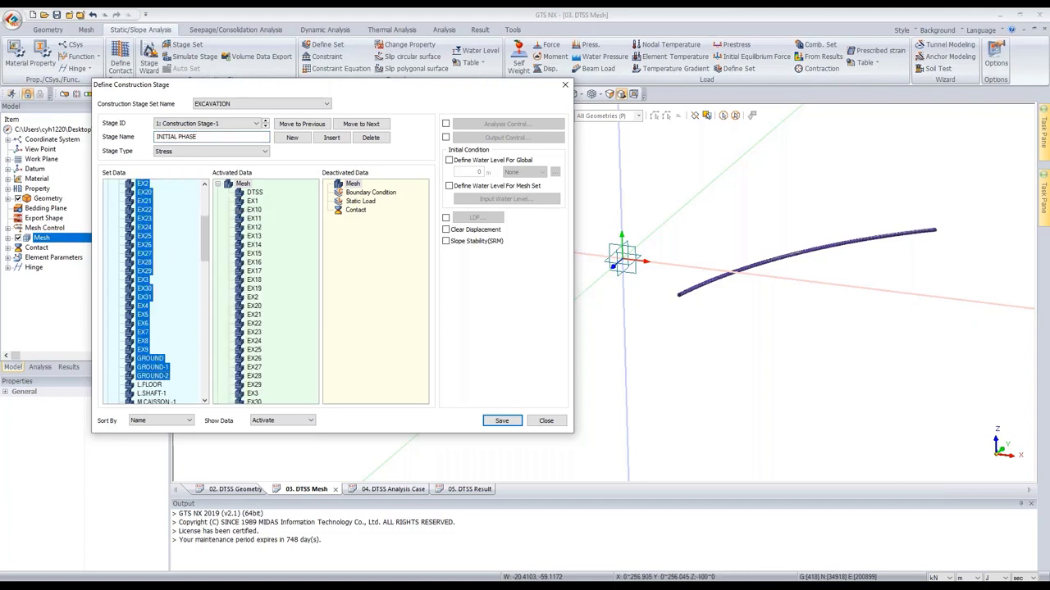
# - Activate the boundary set BC and the static load set SW in the INITIAL PHASE stage
pyautogui.scroll(-12, 161, 309)
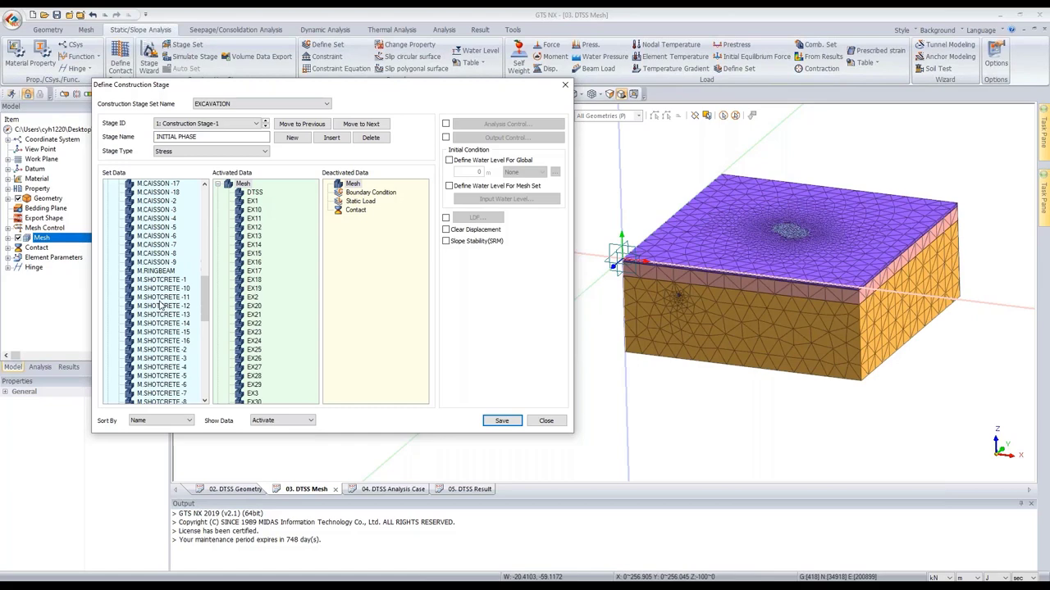
pyautogui.scroll(-3, 160, 306)
pyautogui.scroll(5, 161, 308)
pyautogui.scroll(-2, 166, 318)
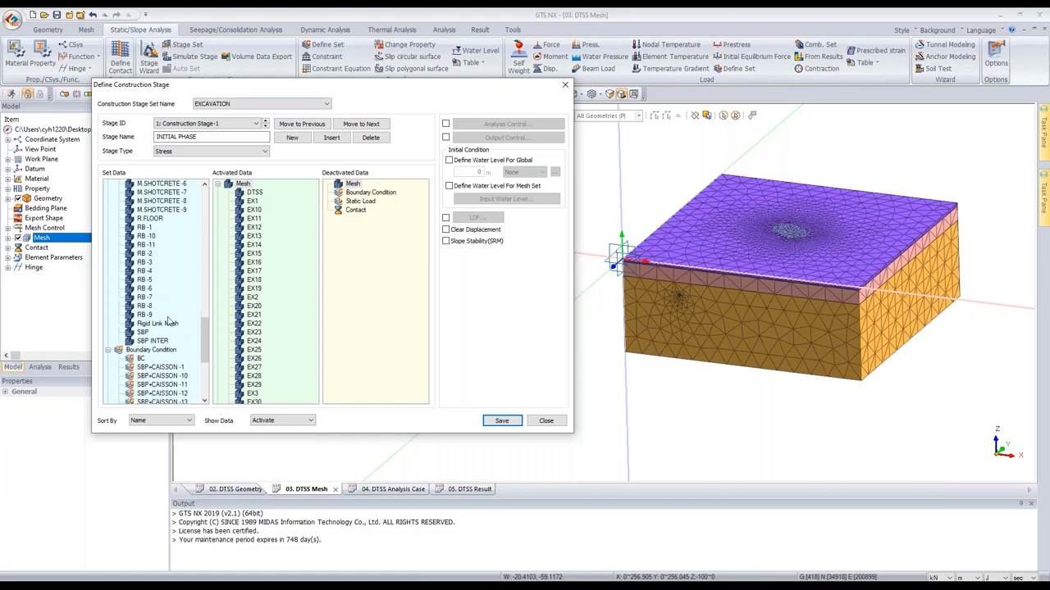
pyautogui.scroll(-5, 162, 315)
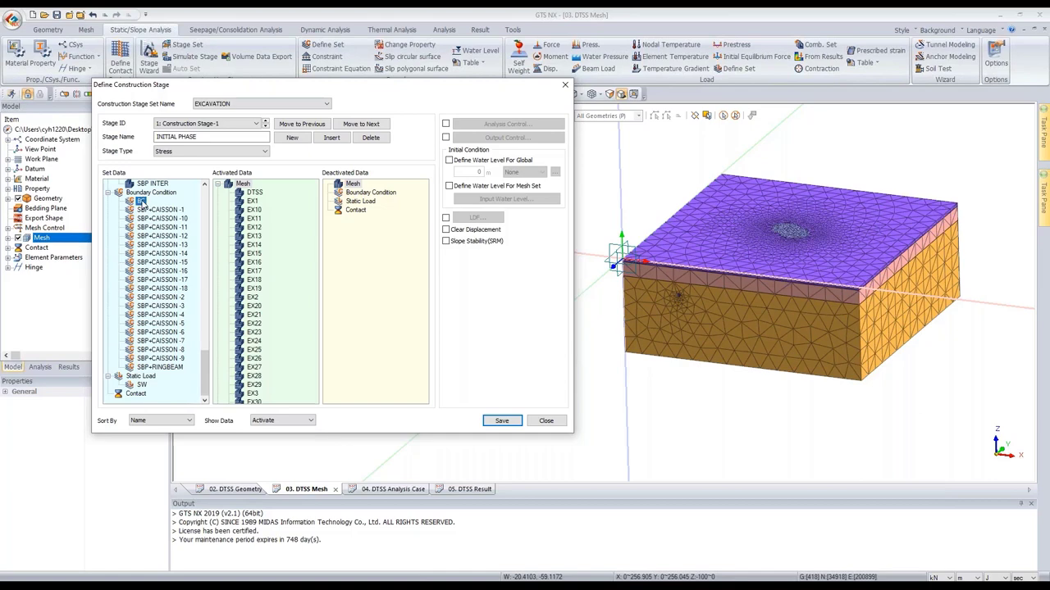
pyautogui.moveTo(141, 201); pyautogui.dragTo(276, 239)
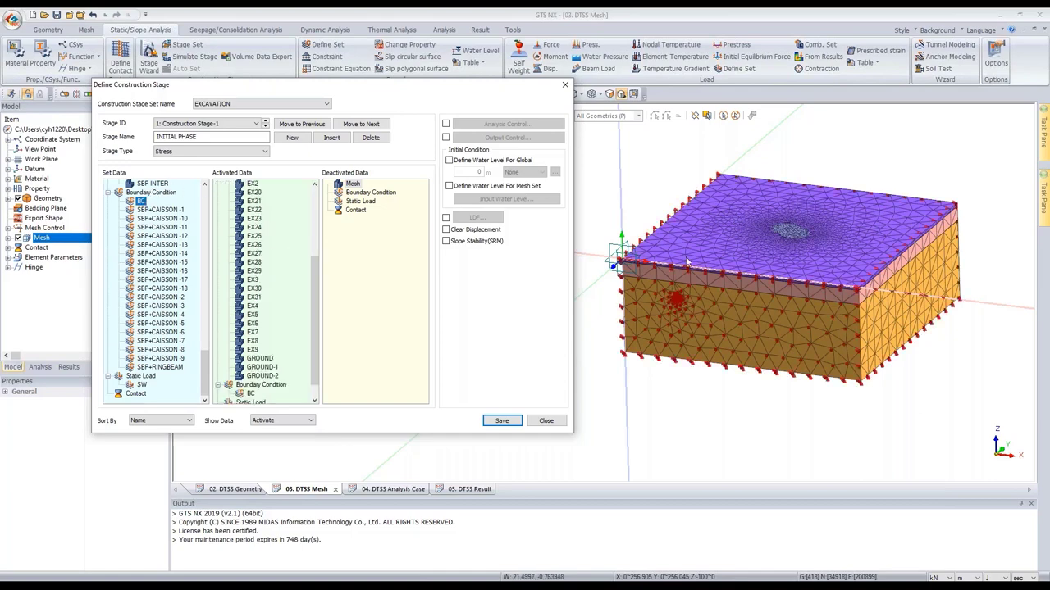
pyautogui.moveTo(141, 387); pyautogui.dragTo(247, 333)
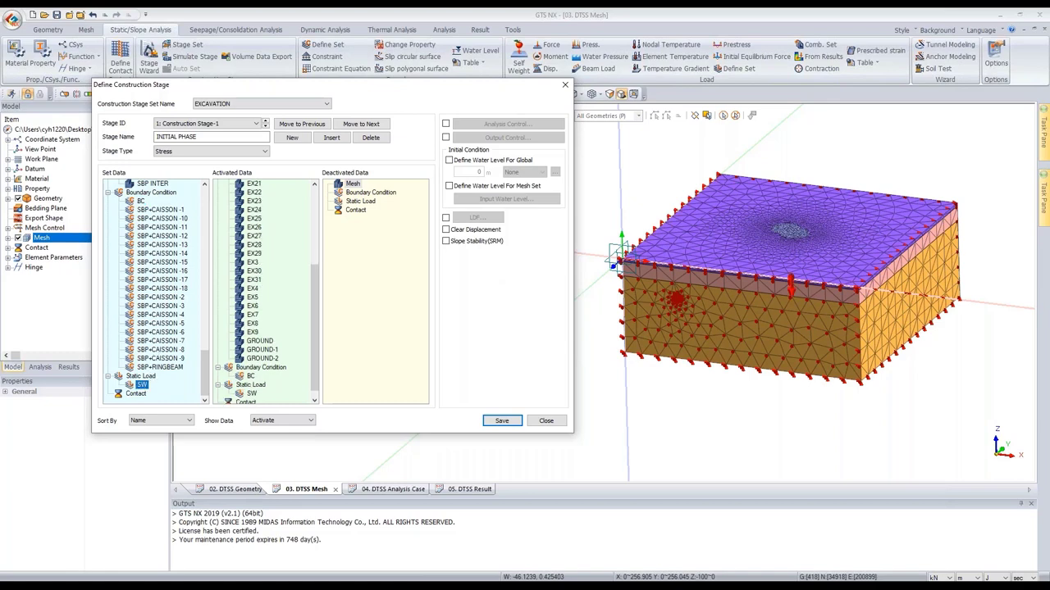
pyautogui.scroll(6, 164, 328)
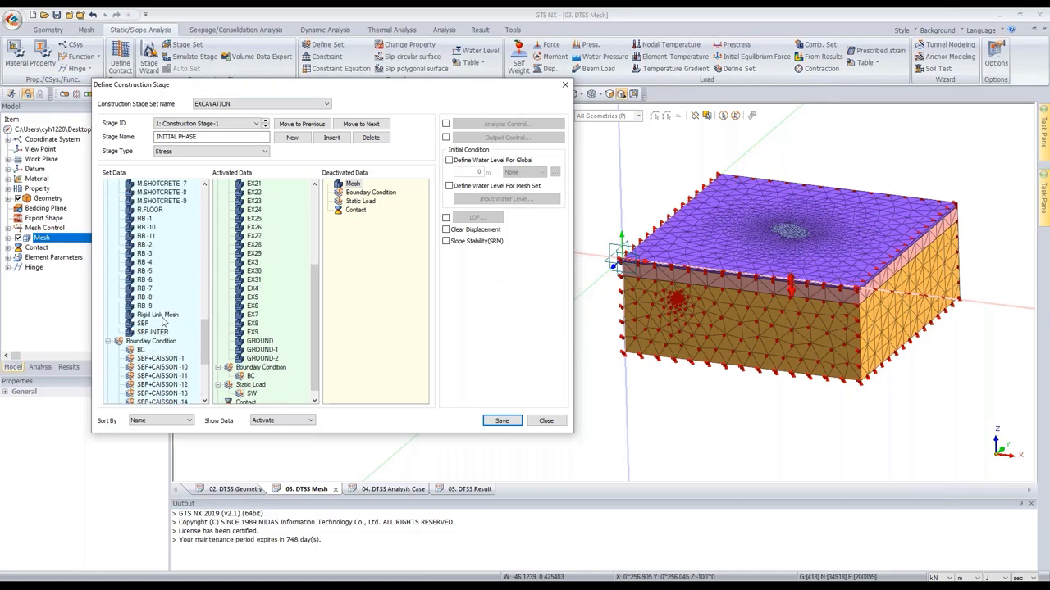
# - Activate the Rigid Link Mesh set in the INITIAL PHASE stage and save it with Clear Displacement enabled
pyautogui.click(155, 332)
pyautogui.moveTo(158, 320); pyautogui.dragTo(273, 315)
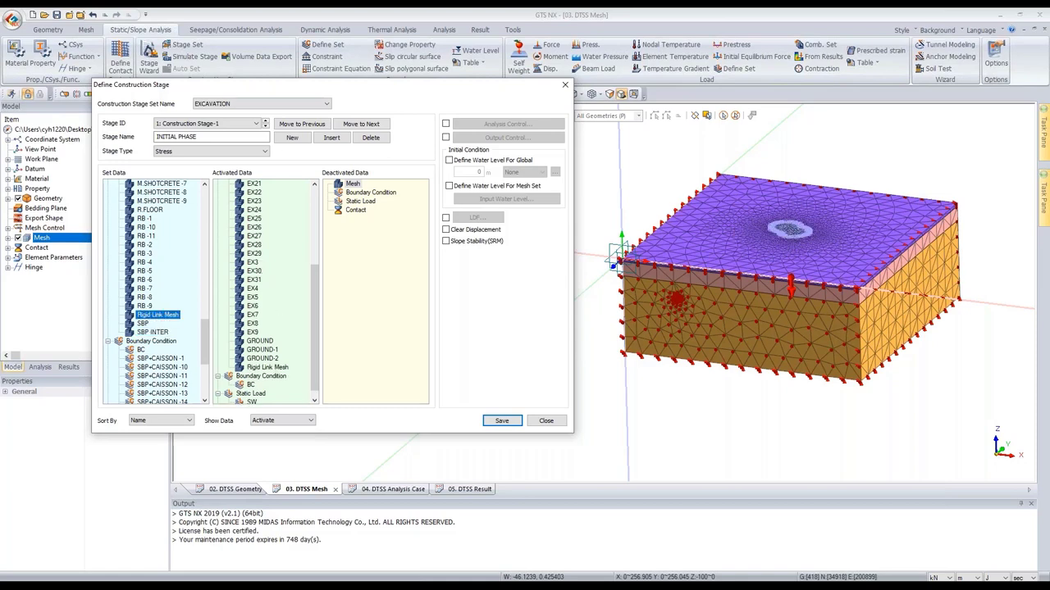
pyautogui.moveTo(315, 354)
pyautogui.mouseDown()
pyautogui.moveTo(313, 366)
pyautogui.moveTo(315, 311)
pyautogui.moveTo(317, 361)
pyautogui.mouseUp()
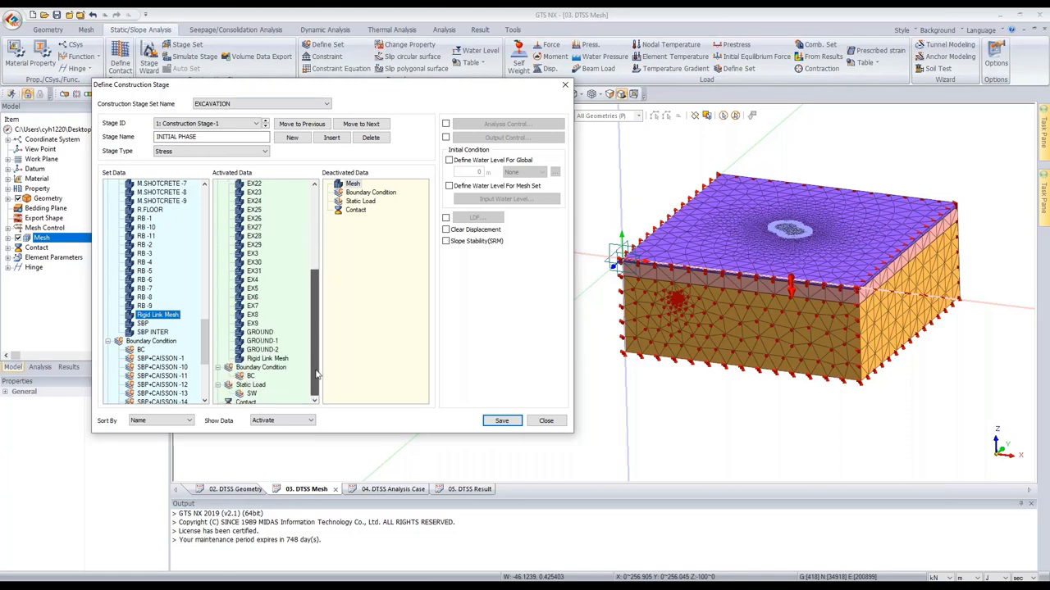
pyautogui.click(459, 235)
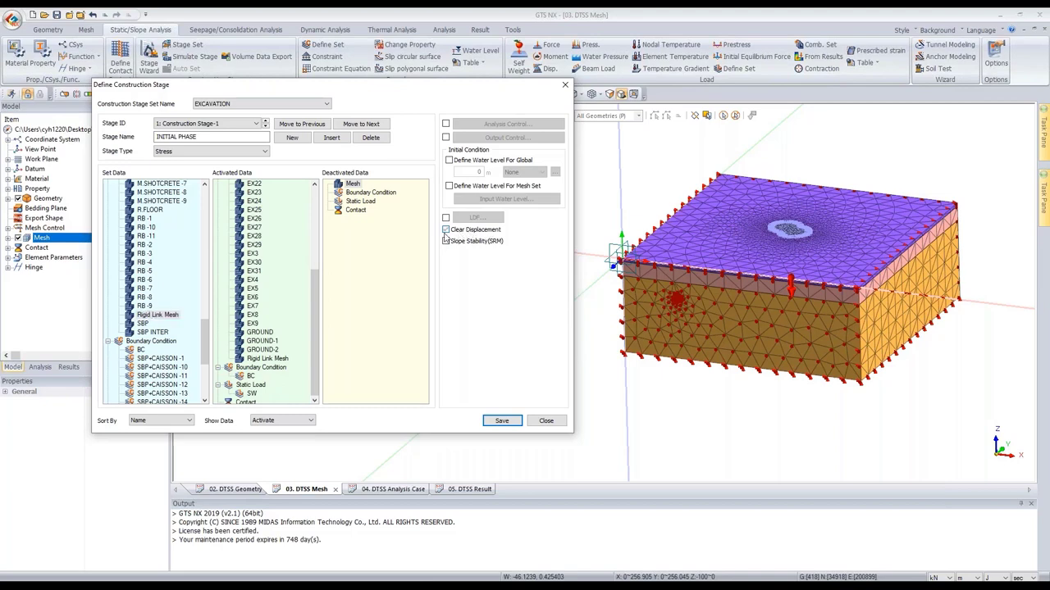
pyautogui.click(501, 420)
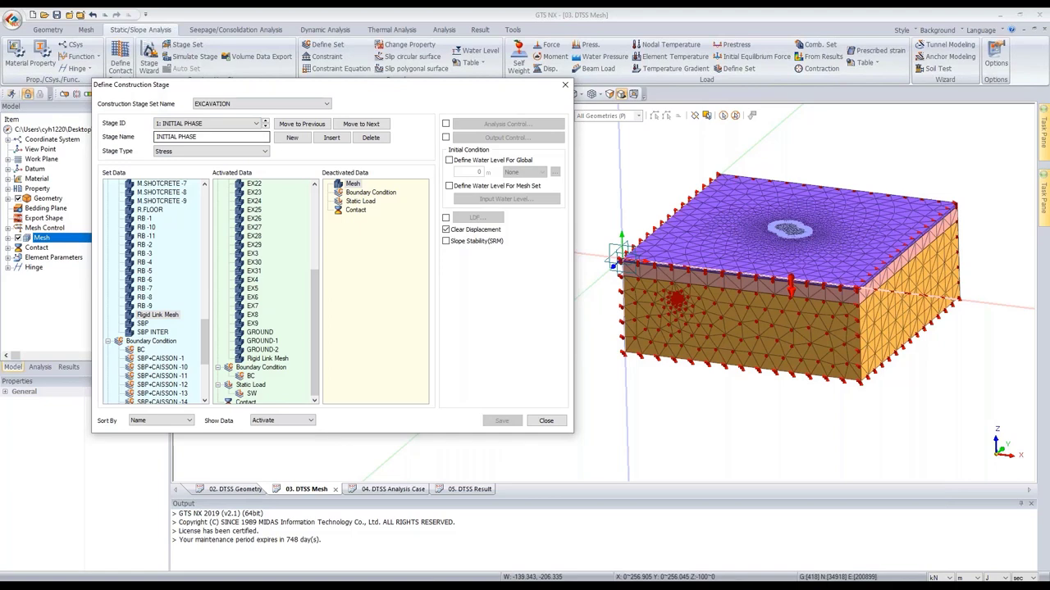
# - Add a second construction stage and switch between it and INITIAL PHASE to compare their stage data
pyautogui.click(293, 138)
pyautogui.click(258, 124)
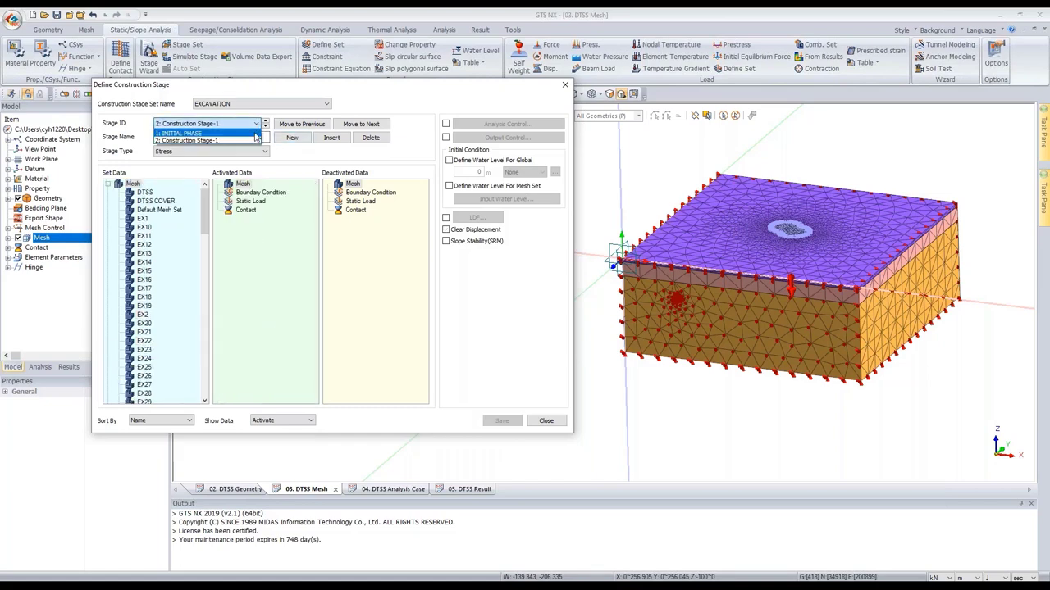
pyautogui.click(257, 141)
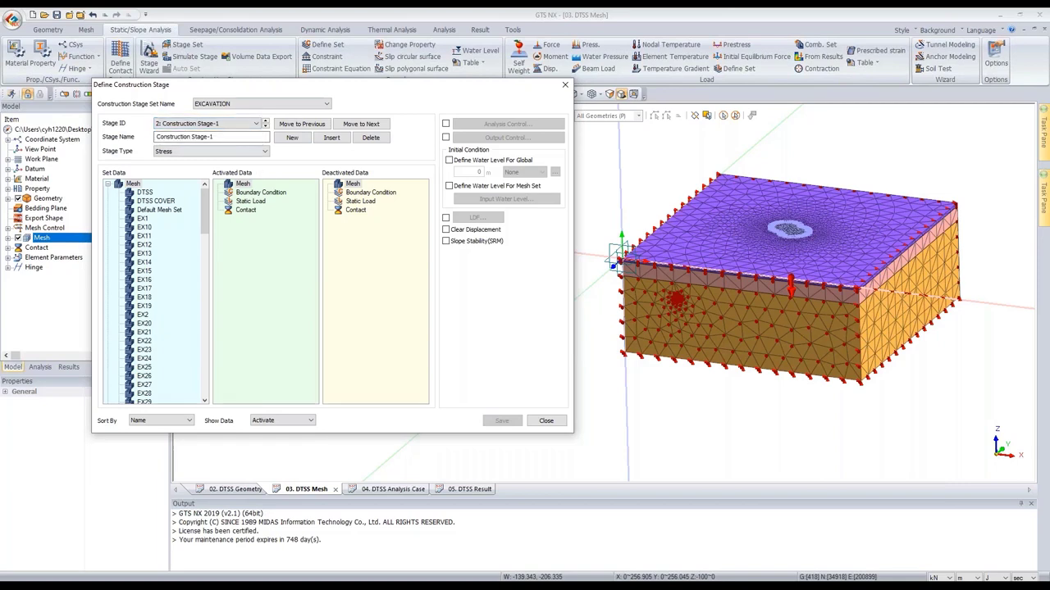
pyautogui.click(255, 123)
pyautogui.click(246, 132)
pyautogui.click(253, 124)
pyautogui.click(236, 140)
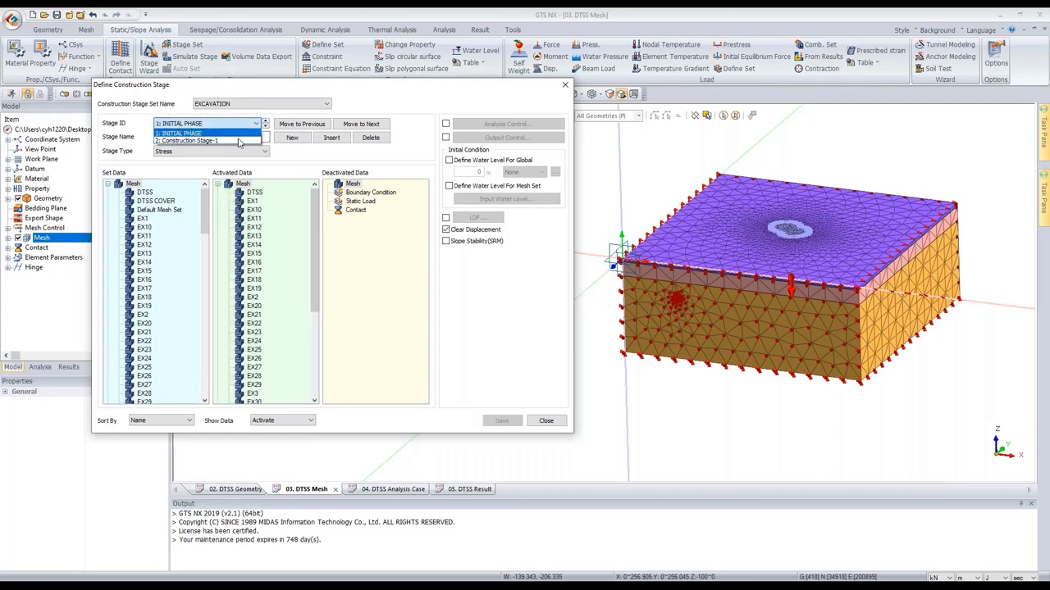
pyautogui.click(250, 124)
pyautogui.click(240, 133)
pyautogui.click(244, 124)
pyautogui.click(234, 141)
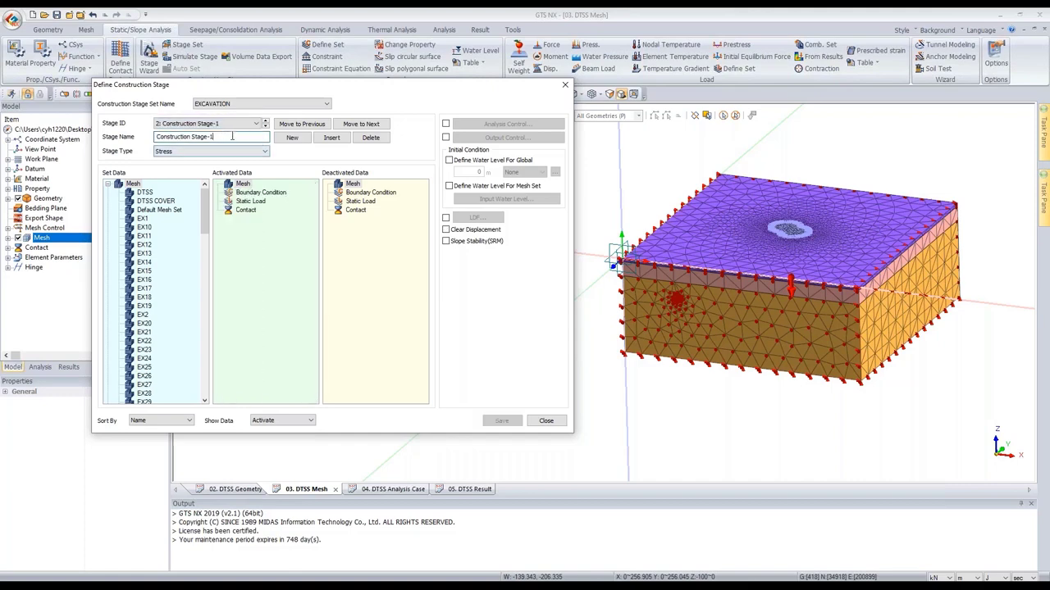
# - Name the second stage DTSS and deactivate the DTSS mesh set in it
pyautogui.moveTo(229, 136); pyautogui.dragTo(155, 136)
pyautogui.write('DTSS')
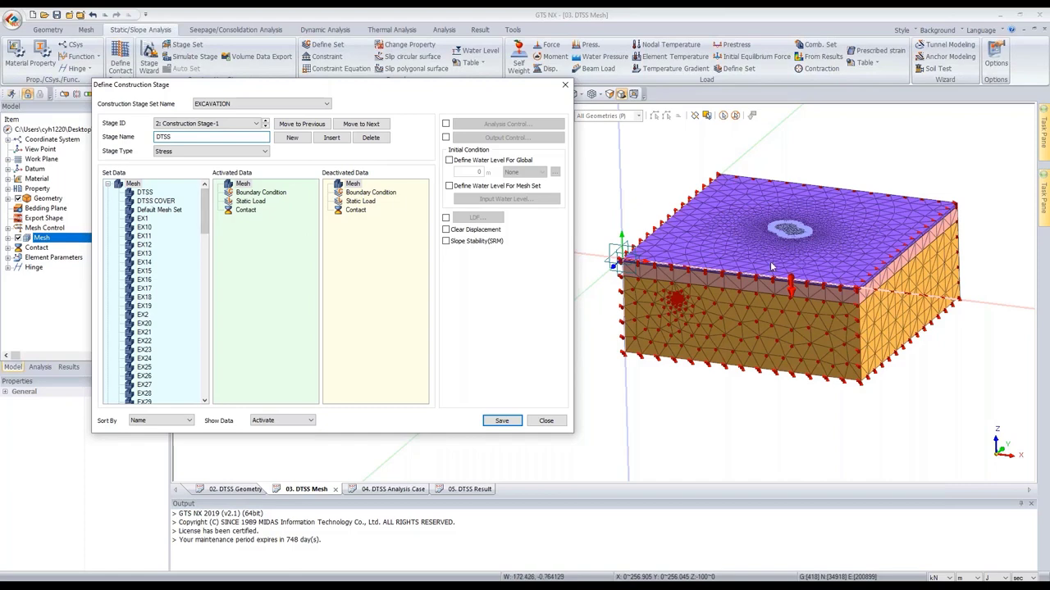
pyautogui.scroll(5, 709, 267)
pyautogui.scroll(5, 689, 286)
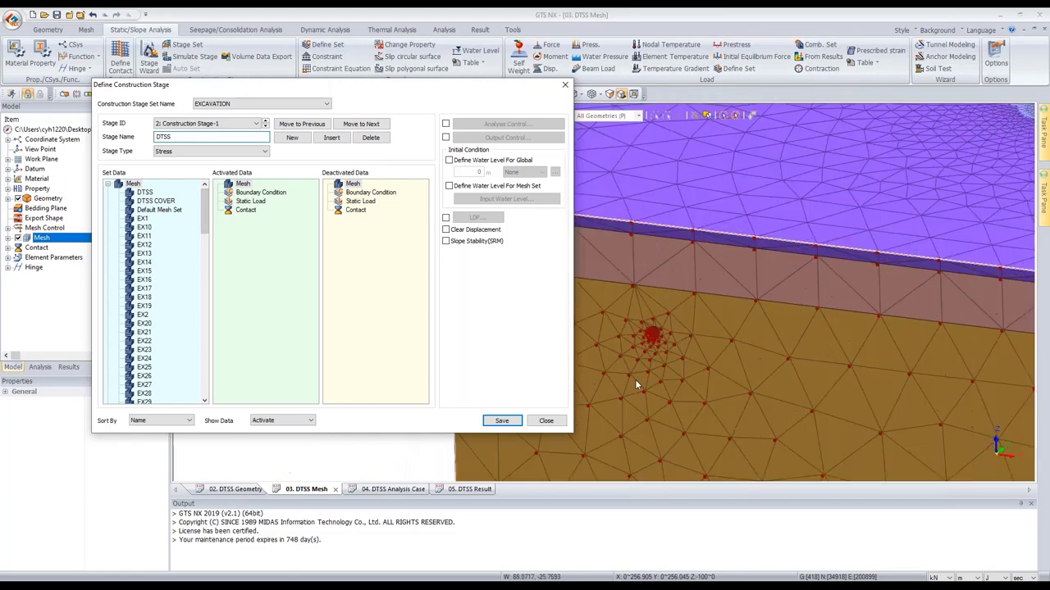
pyautogui.moveTo(144, 193); pyautogui.dragTo(372, 250)
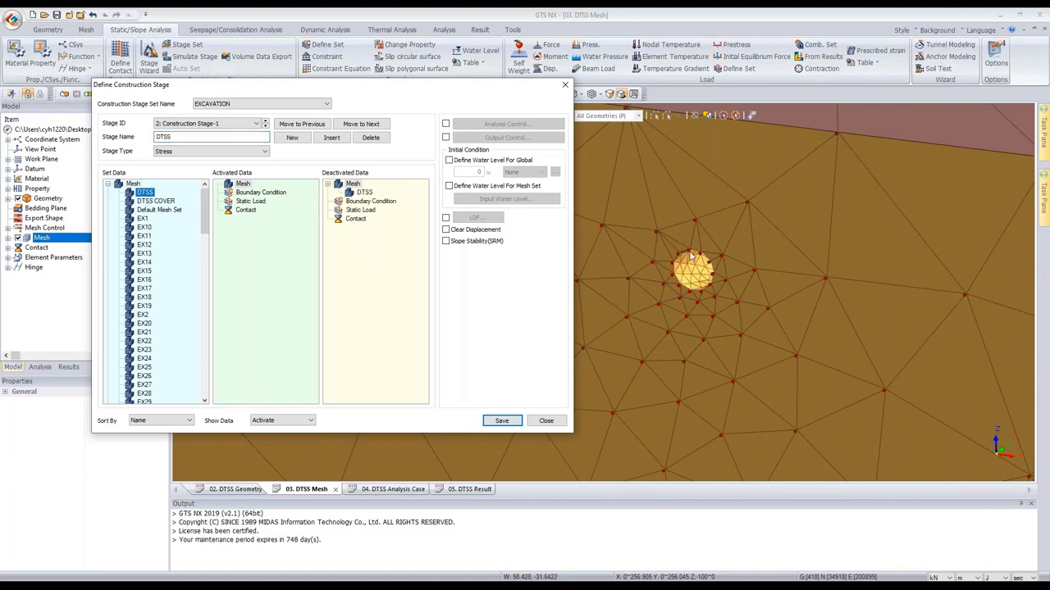
pyautogui.click(755, 277)
pyautogui.moveTo(754, 277); pyautogui.dragTo(763, 273, button='middle')
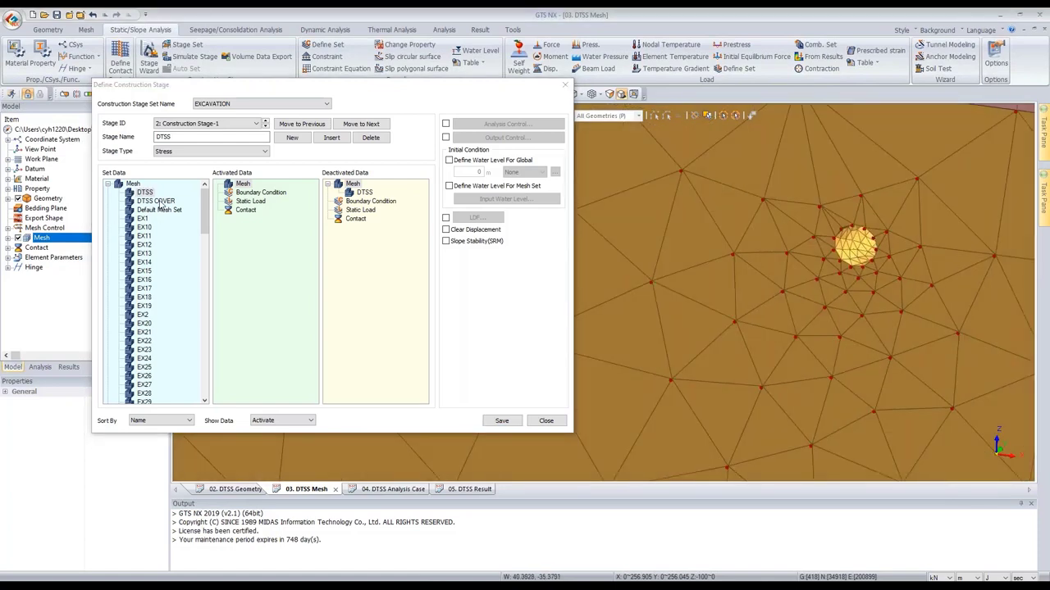
# - Activate the DTSS COVER mesh set in the DTSS stage and save it with Clear Displacement enabled
pyautogui.moveTo(160, 203); pyautogui.dragTo(270, 239)
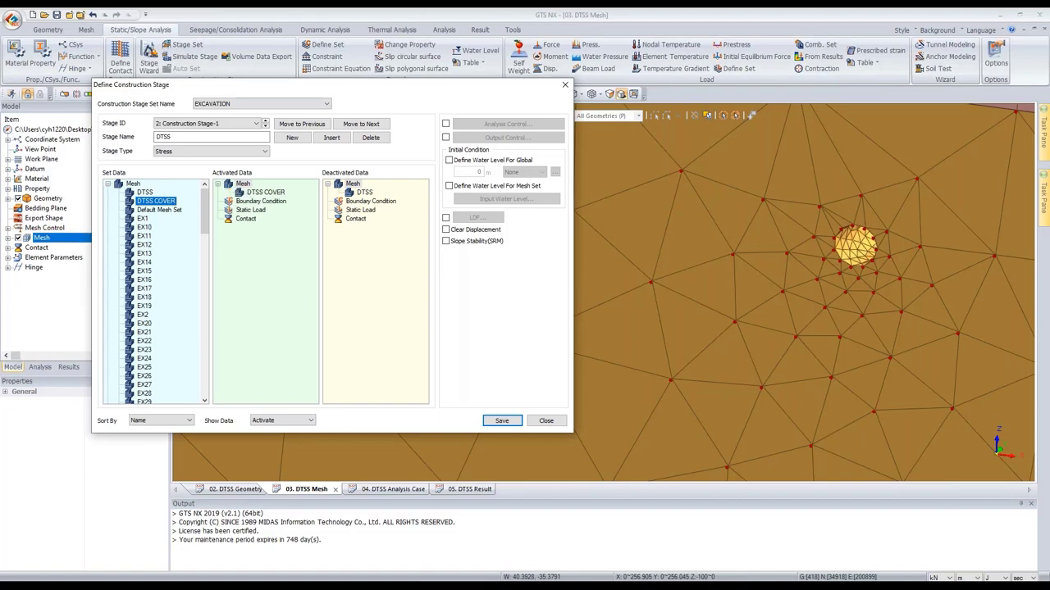
pyautogui.click(446, 229)
pyautogui.click(502, 421)
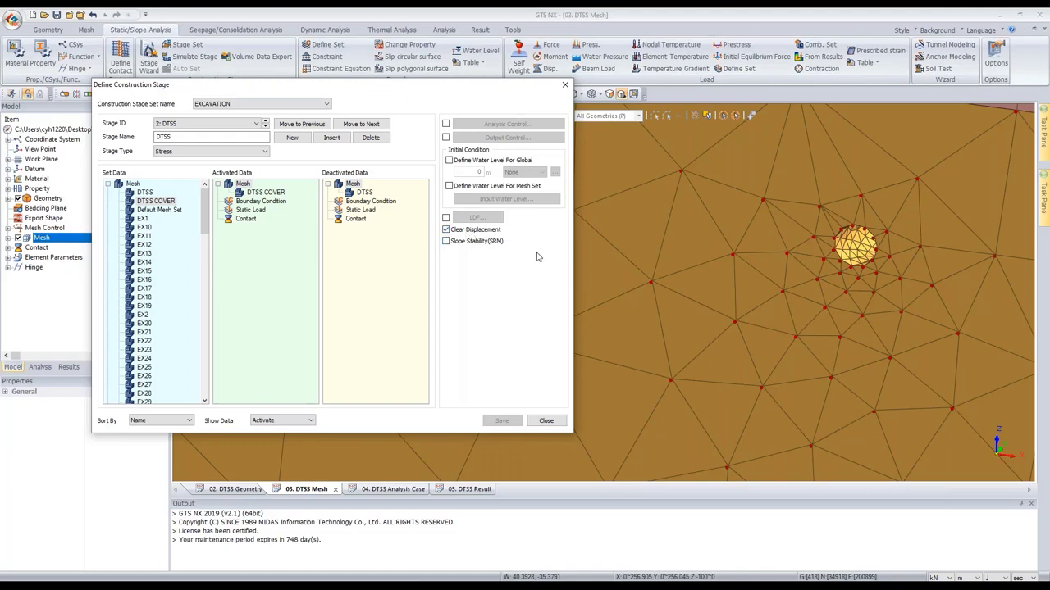
# - Add a third stage named RW and activate the SBP and SBP INTER mesh sets in it
pyautogui.scroll(-1, 684, 274)
pyautogui.scroll(-5, 682, 275)
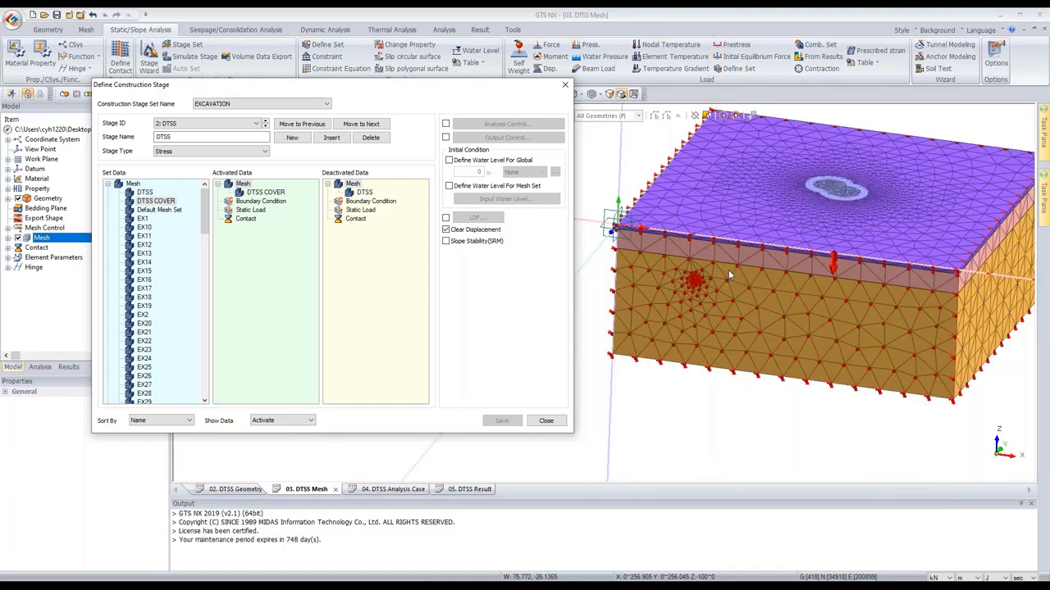
pyautogui.scroll(2, 728, 269)
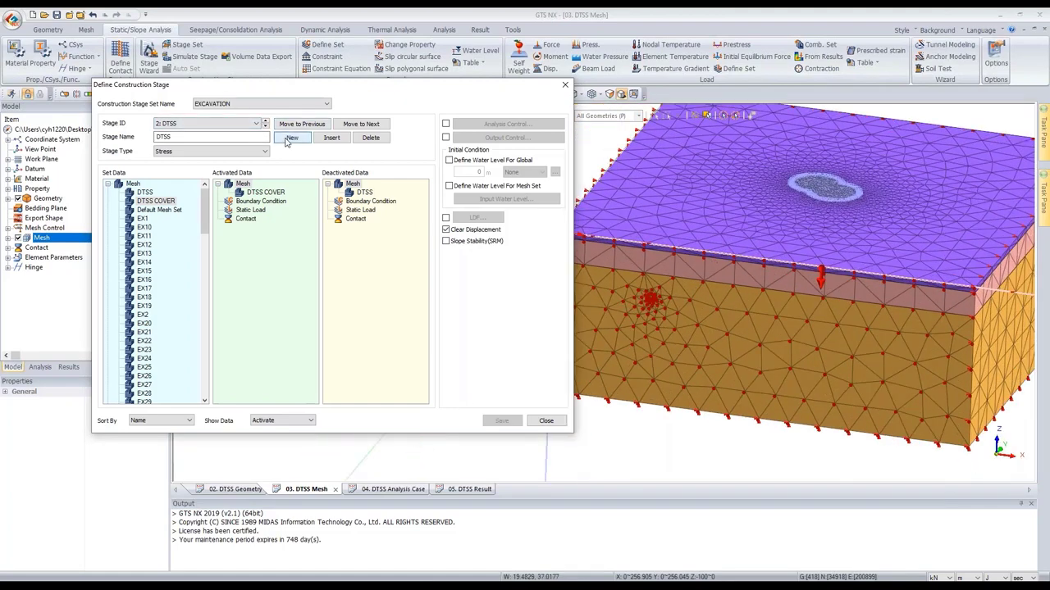
pyautogui.click(289, 137)
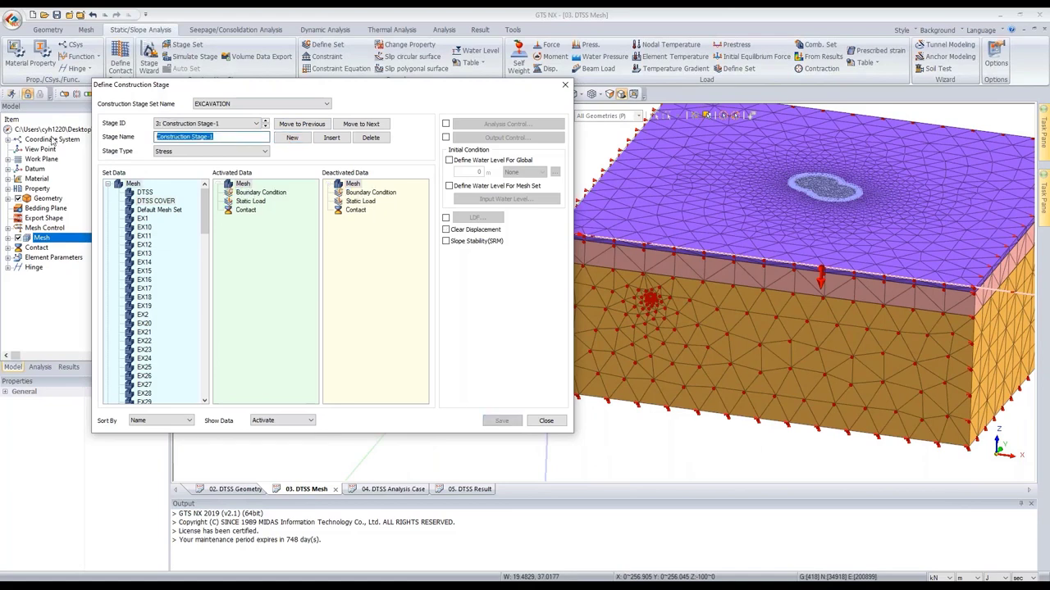
pyautogui.write('RW')
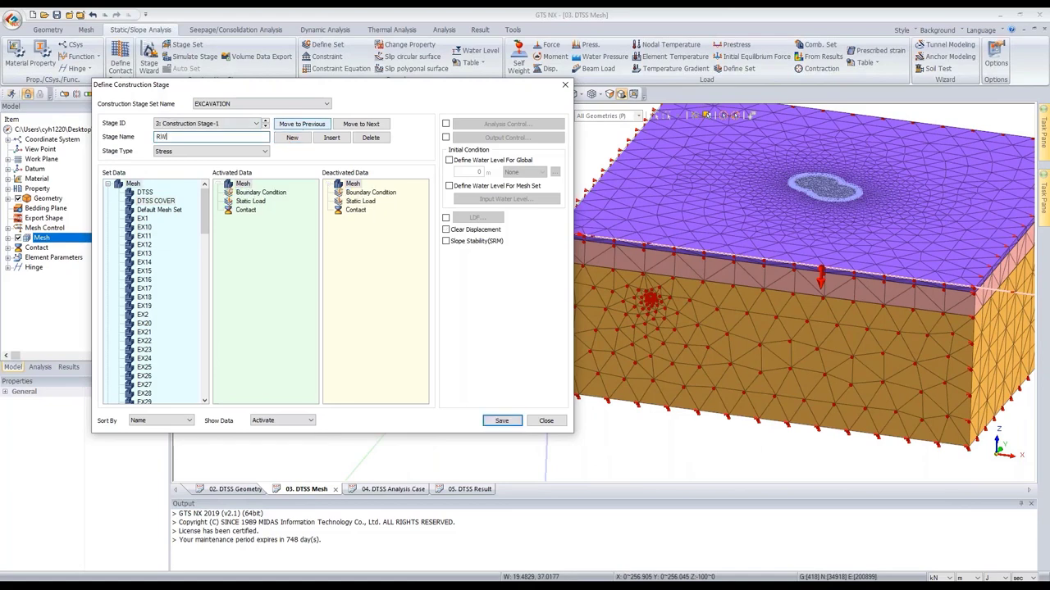
pyautogui.moveTo(205, 212); pyautogui.dragTo(199, 338)
pyautogui.moveTo(143, 306); pyautogui.dragTo(242, 283)
pyautogui.moveTo(155, 315); pyautogui.dragTo(261, 292)
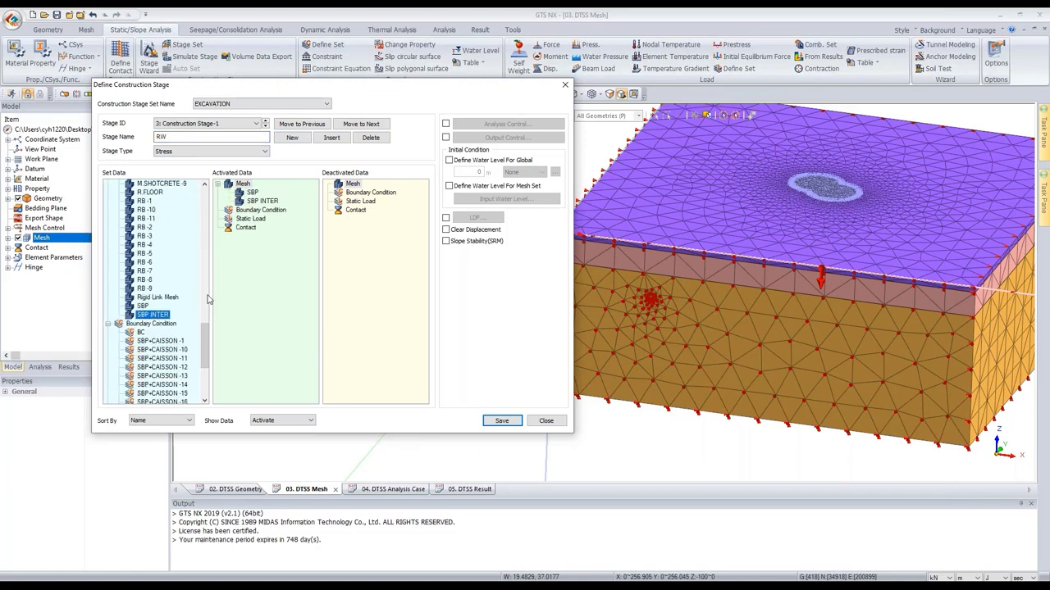
pyautogui.click(263, 202)
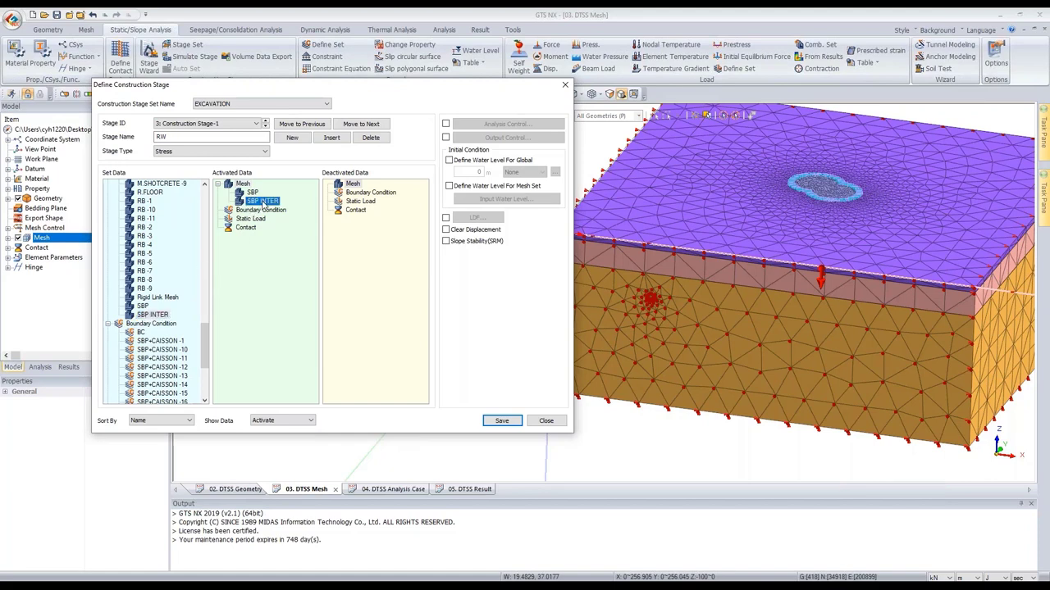
# - Deactivate the Rigid Link Mesh set in the RW stage and save it with Clear Displacement enabled
pyautogui.click(152, 298)
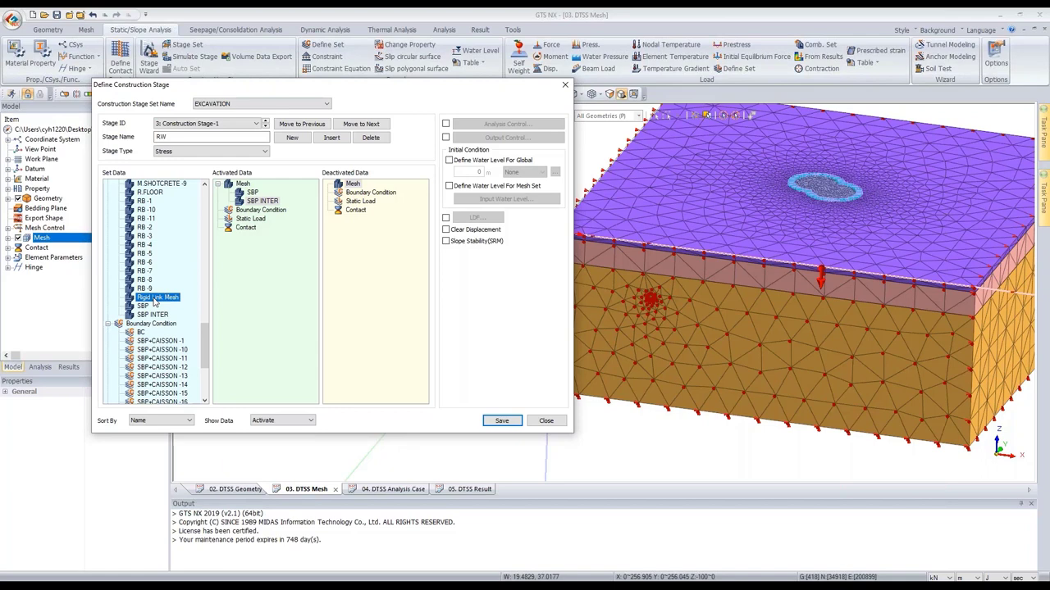
pyautogui.moveTo(154, 303); pyautogui.dragTo(387, 227)
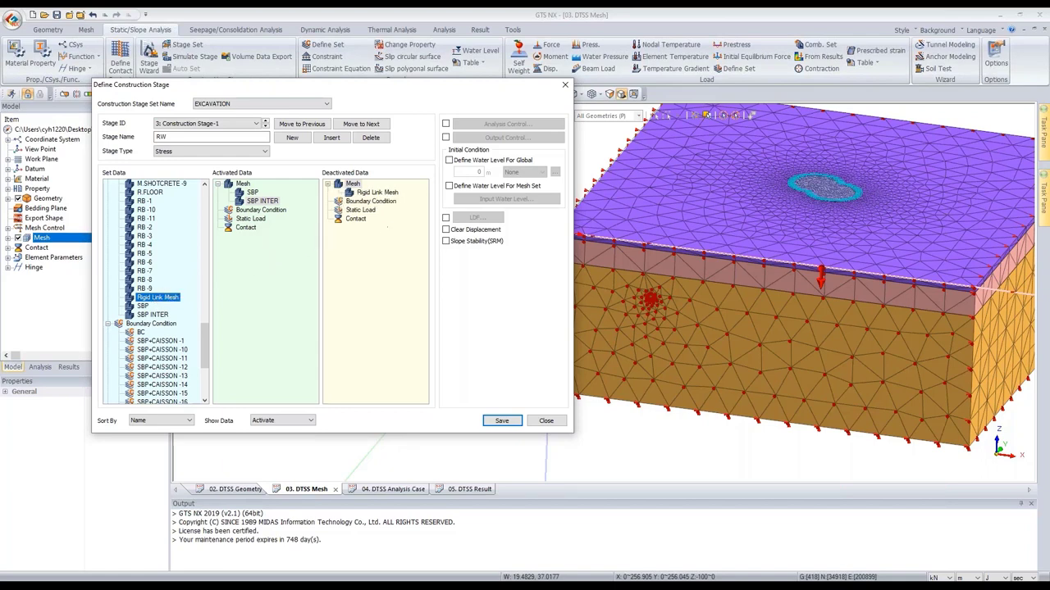
pyautogui.click(447, 231)
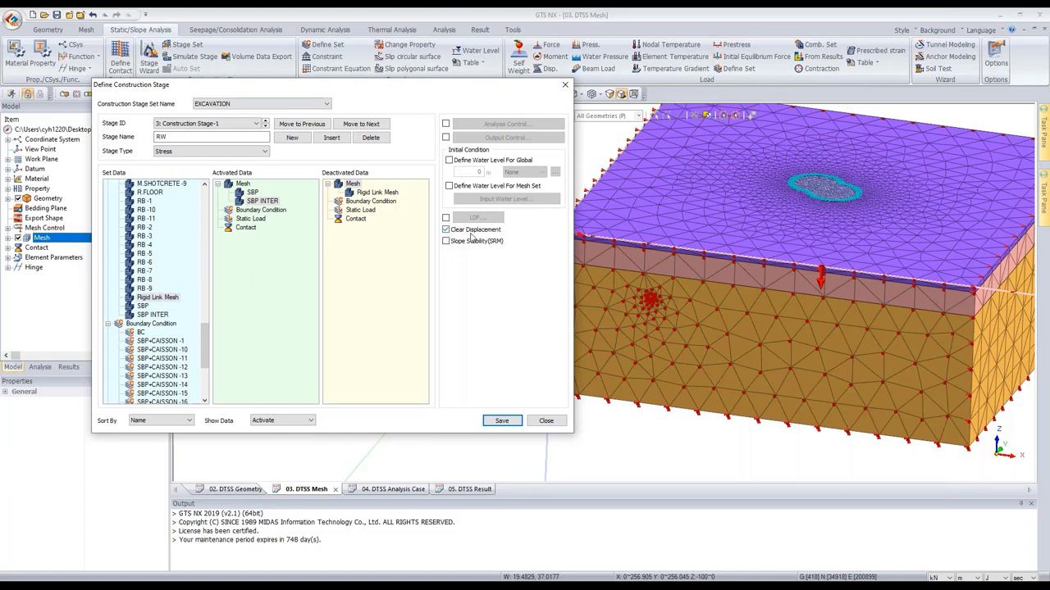
pyautogui.click(502, 421)
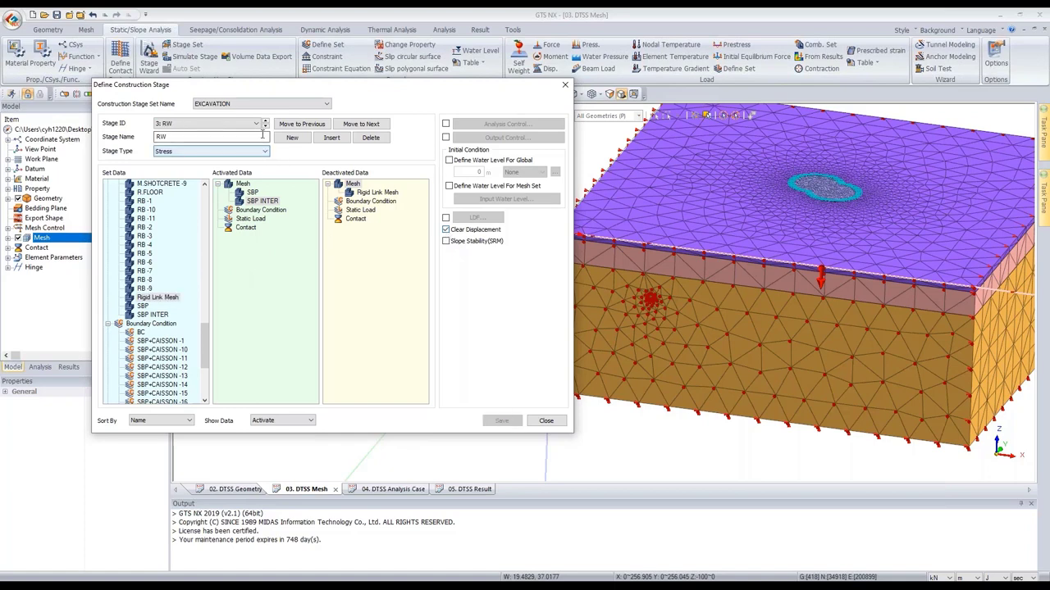
# - Add a fourth stage named EX1 that deactivates the EX1 mesh set, and save it
pyautogui.click(292, 138)
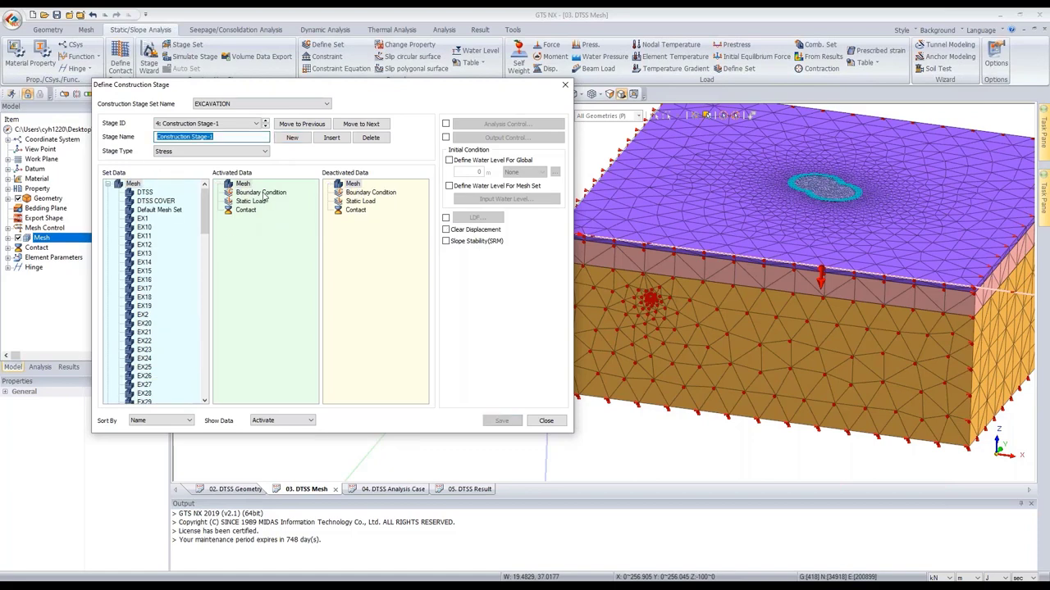
pyautogui.write('EX1')
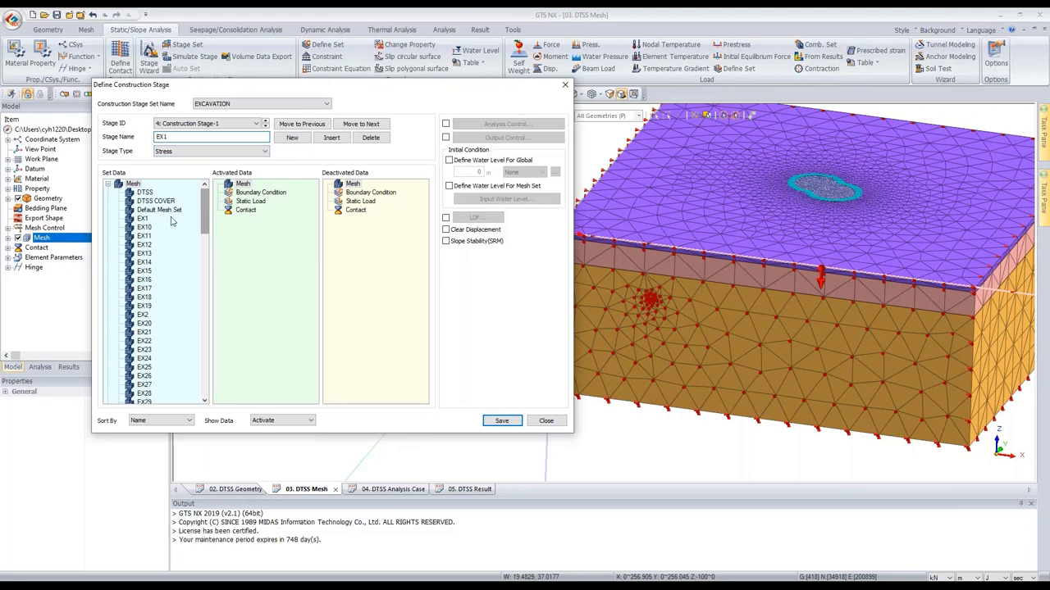
pyautogui.moveTo(146, 223); pyautogui.dragTo(395, 224)
pyautogui.scroll(8, 907, 144)
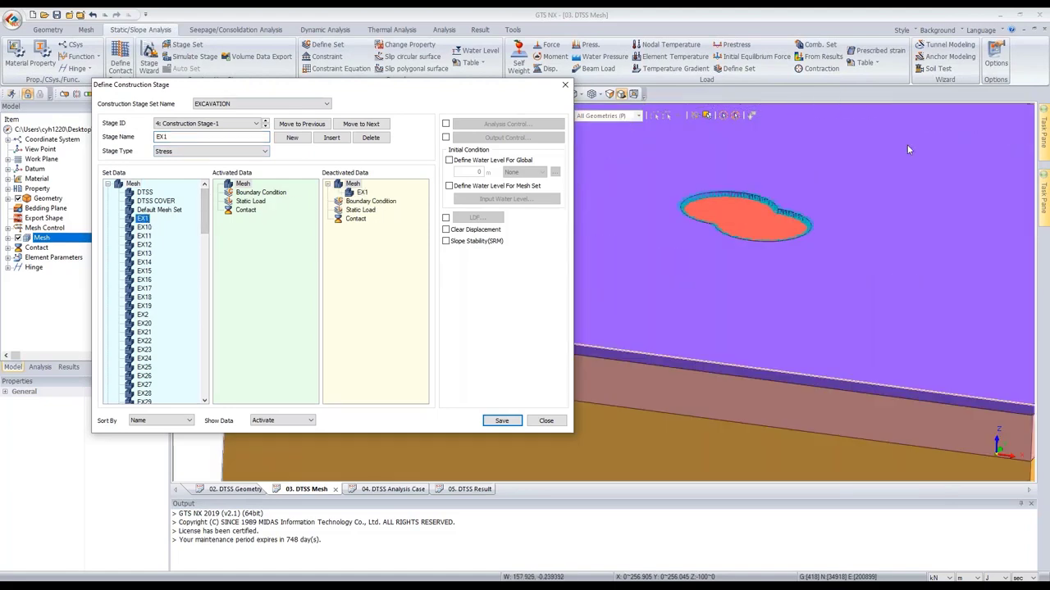
pyautogui.scroll(5, 674, 245)
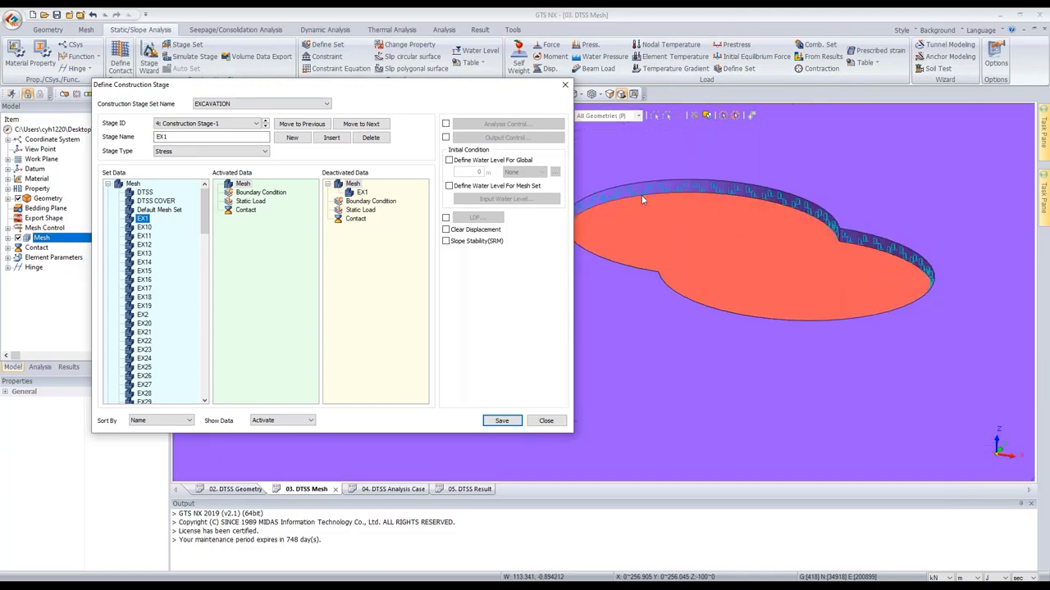
pyautogui.click(501, 420)
# - Add a fifth stage named C1 that activates mesh set M.CAISSON -1 and boundary set SBP+CAISSON -1, and save it
pyautogui.click(291, 138)
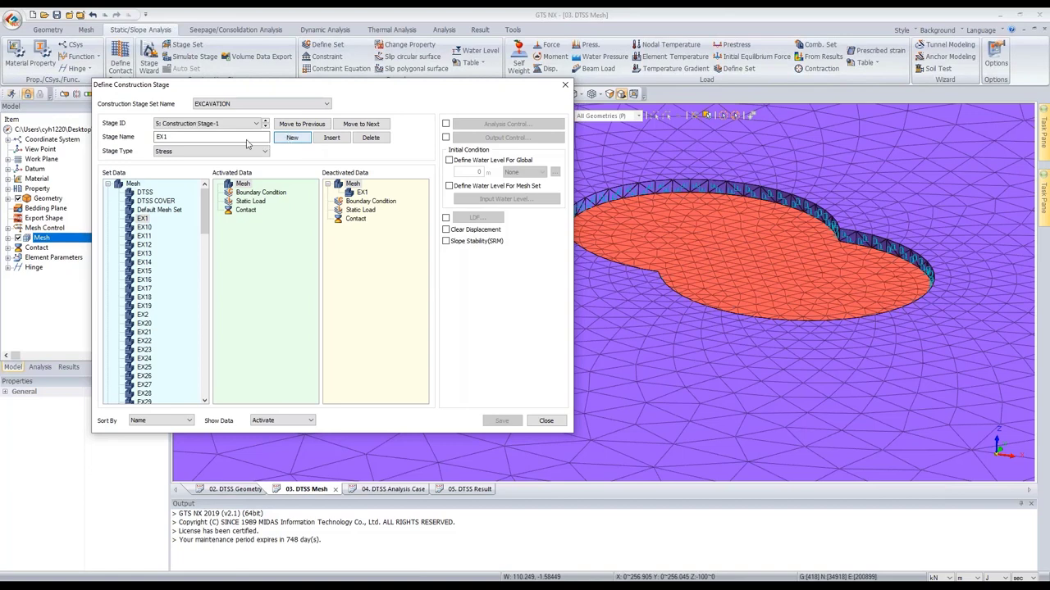
pyautogui.write('C1')
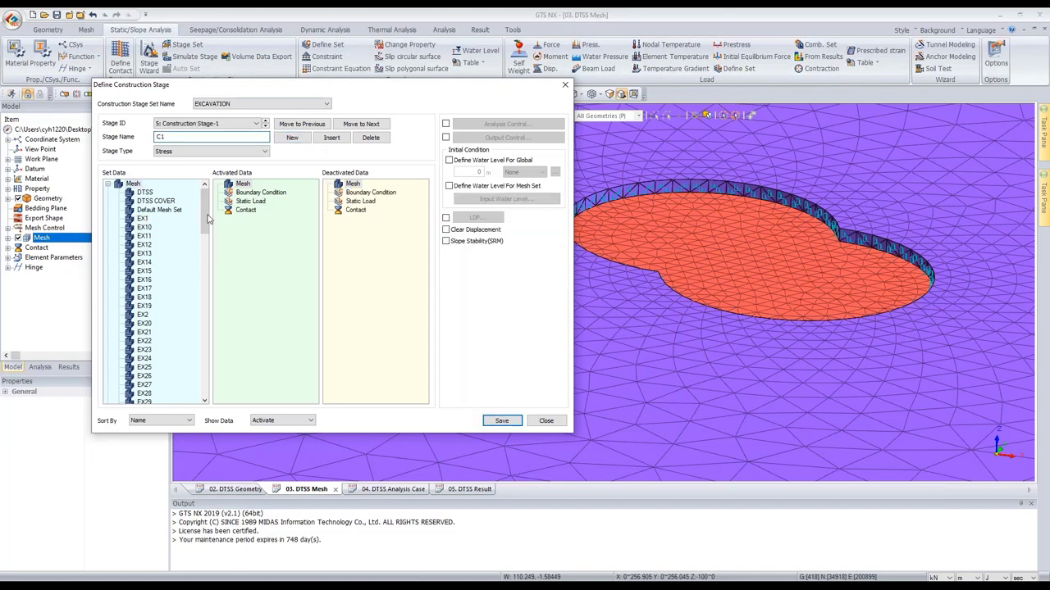
pyautogui.moveTo(207, 223); pyautogui.dragTo(277, 244)
pyautogui.moveTo(206, 251); pyautogui.dragTo(200, 369)
pyautogui.moveTo(166, 237); pyautogui.dragTo(264, 243)
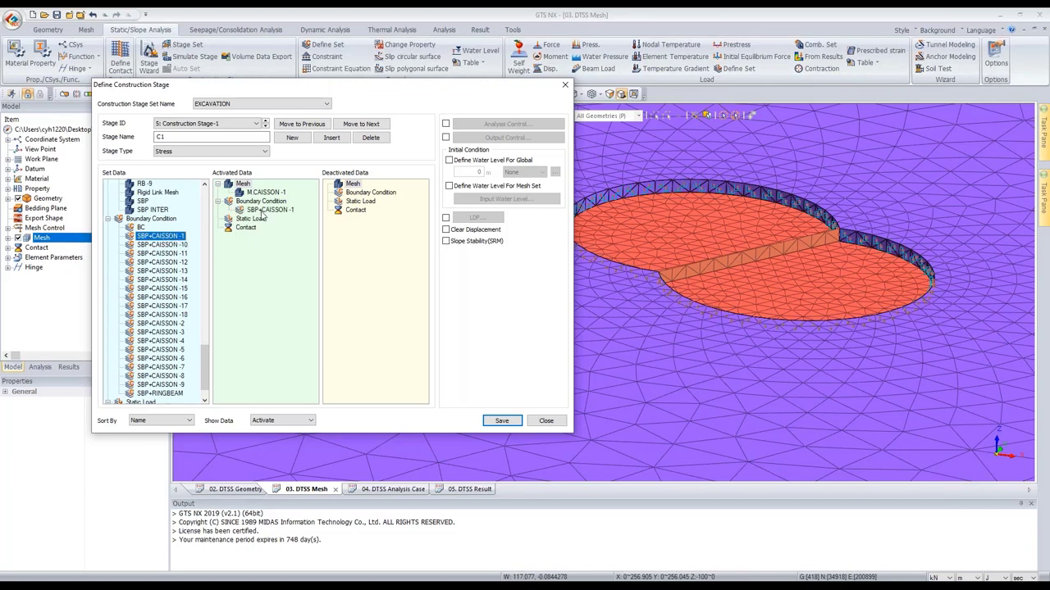
pyautogui.click(501, 421)
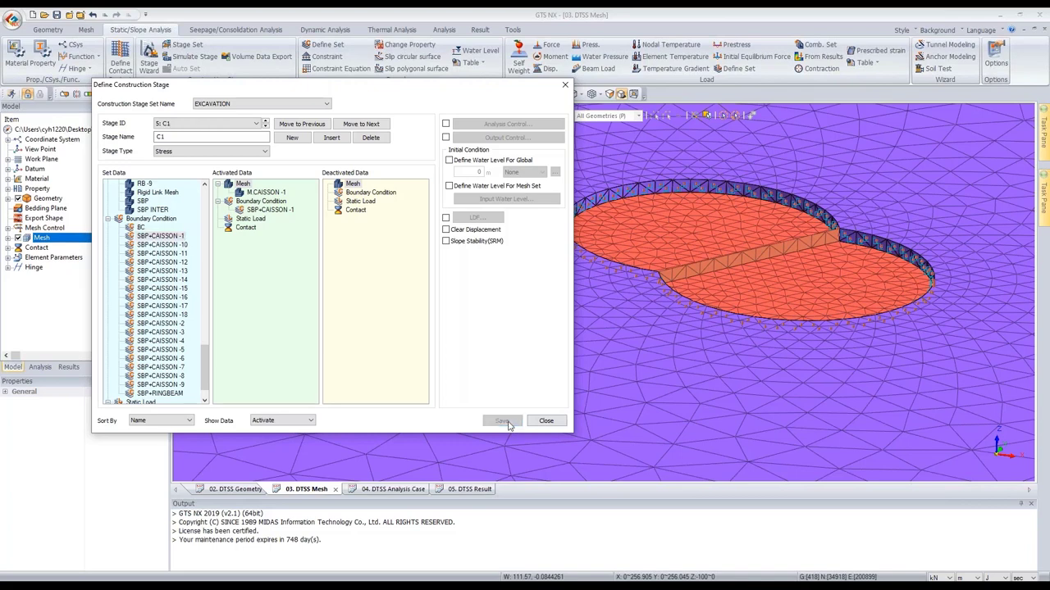
# - Add a sixth stage named EX2 that deactivates the EX2 mesh set, and save it
pyautogui.click(291, 138)
pyautogui.doubleClick(257, 142)
pyautogui.write('EX2')
pyautogui.moveTo(205, 204); pyautogui.dragTo(207, 228)
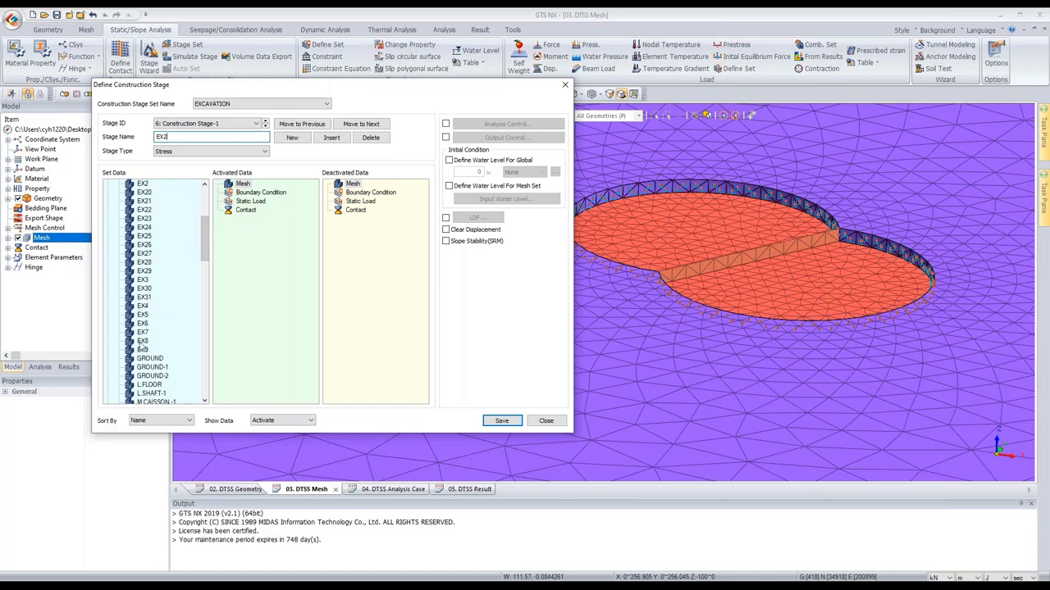
pyautogui.moveTo(142, 201); pyautogui.dragTo(375, 235)
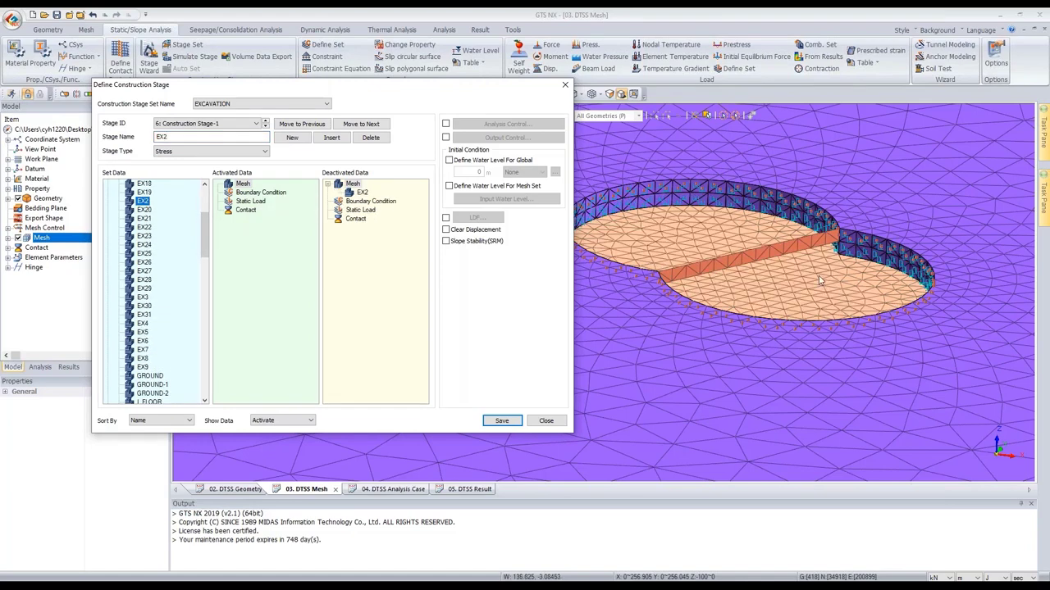
pyautogui.click(502, 421)
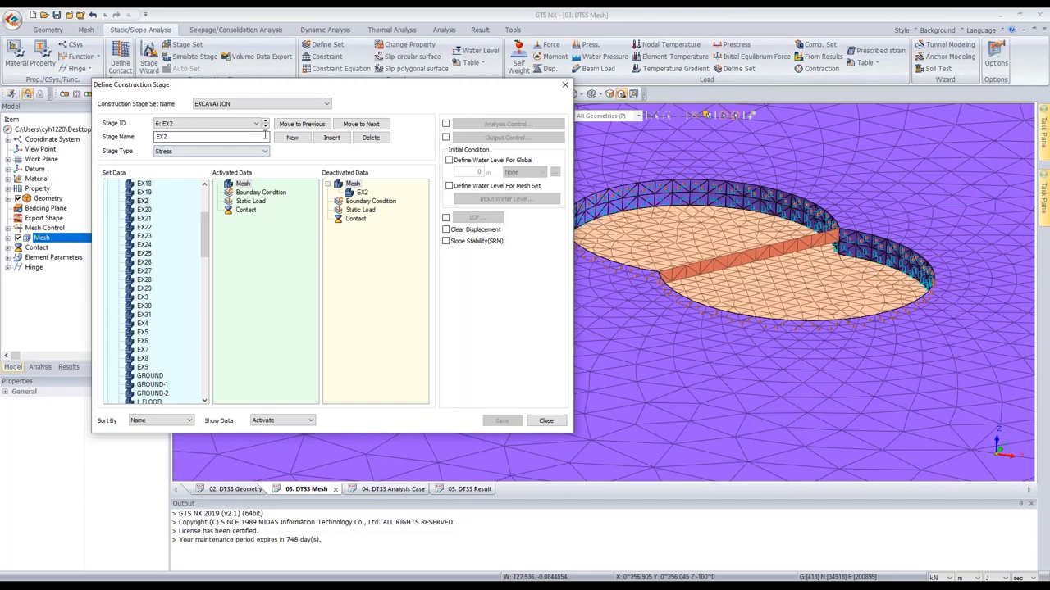
# - Add a seventh construction stage named C2
pyautogui.click(293, 138)
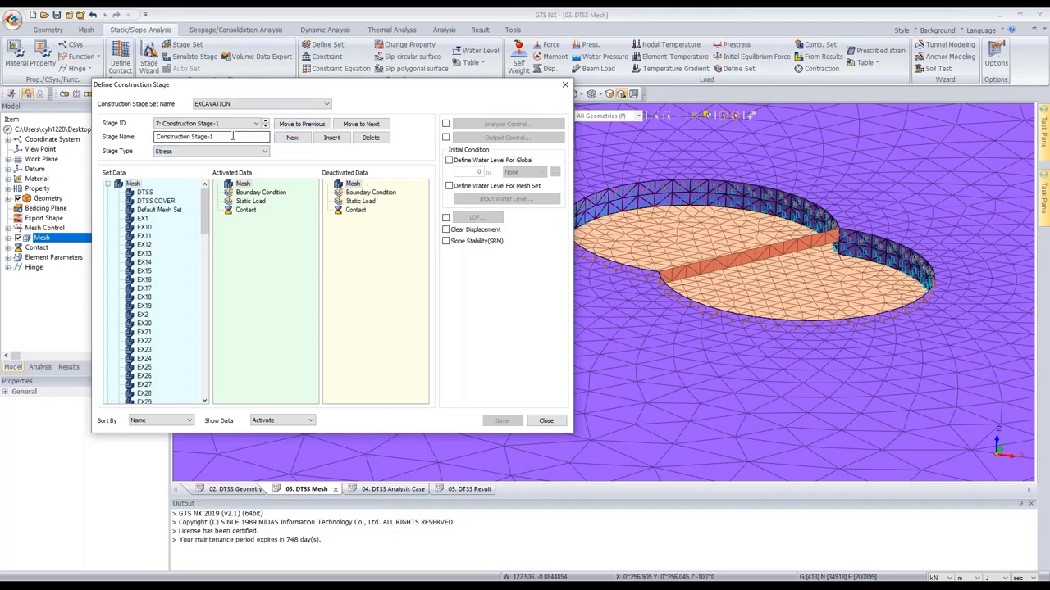
pyautogui.moveTo(236, 137); pyautogui.dragTo(80, 139)
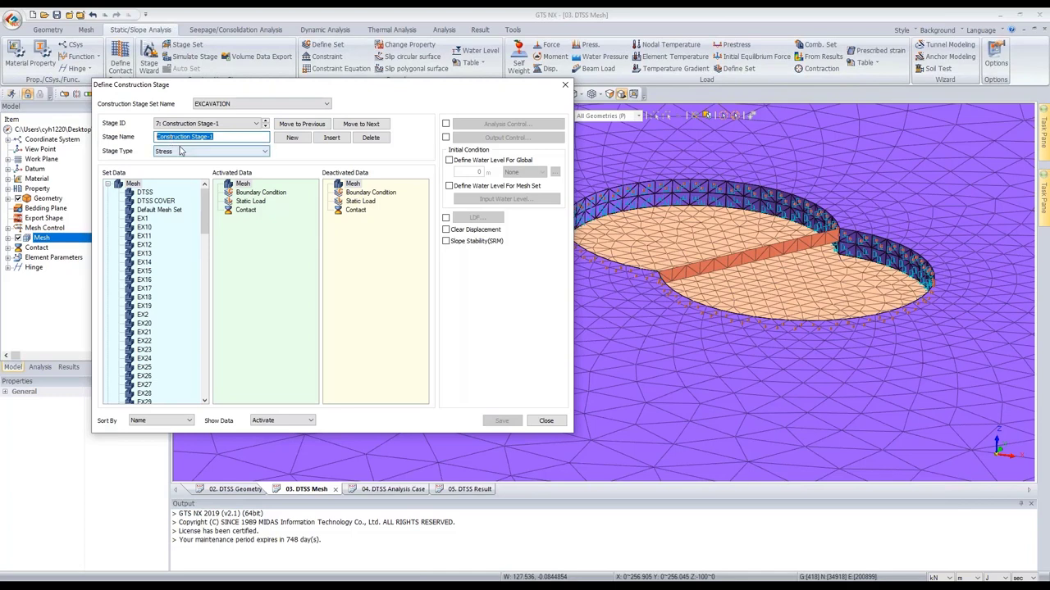
pyautogui.write('C2')
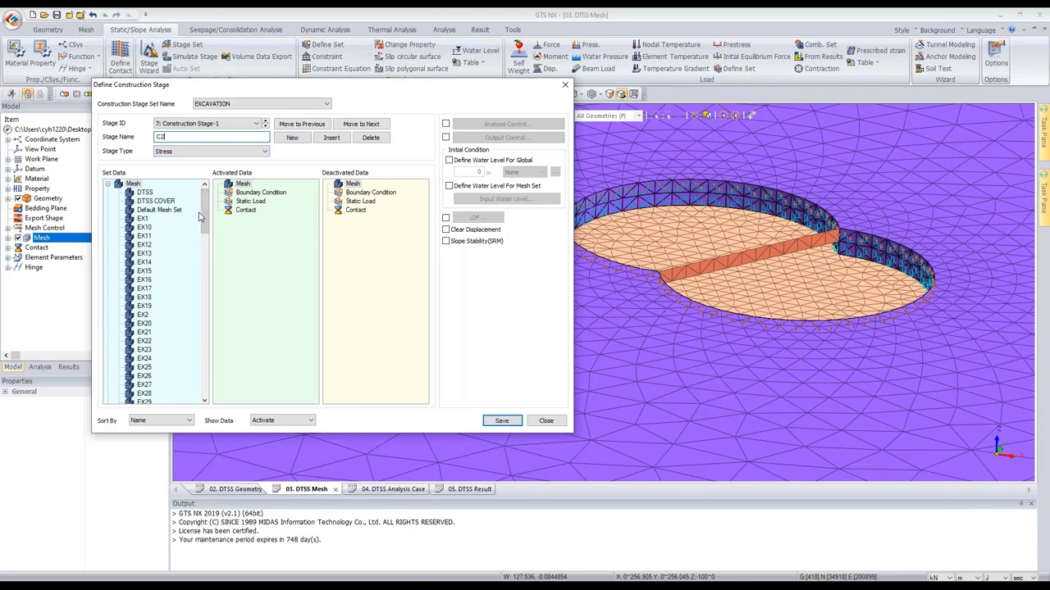